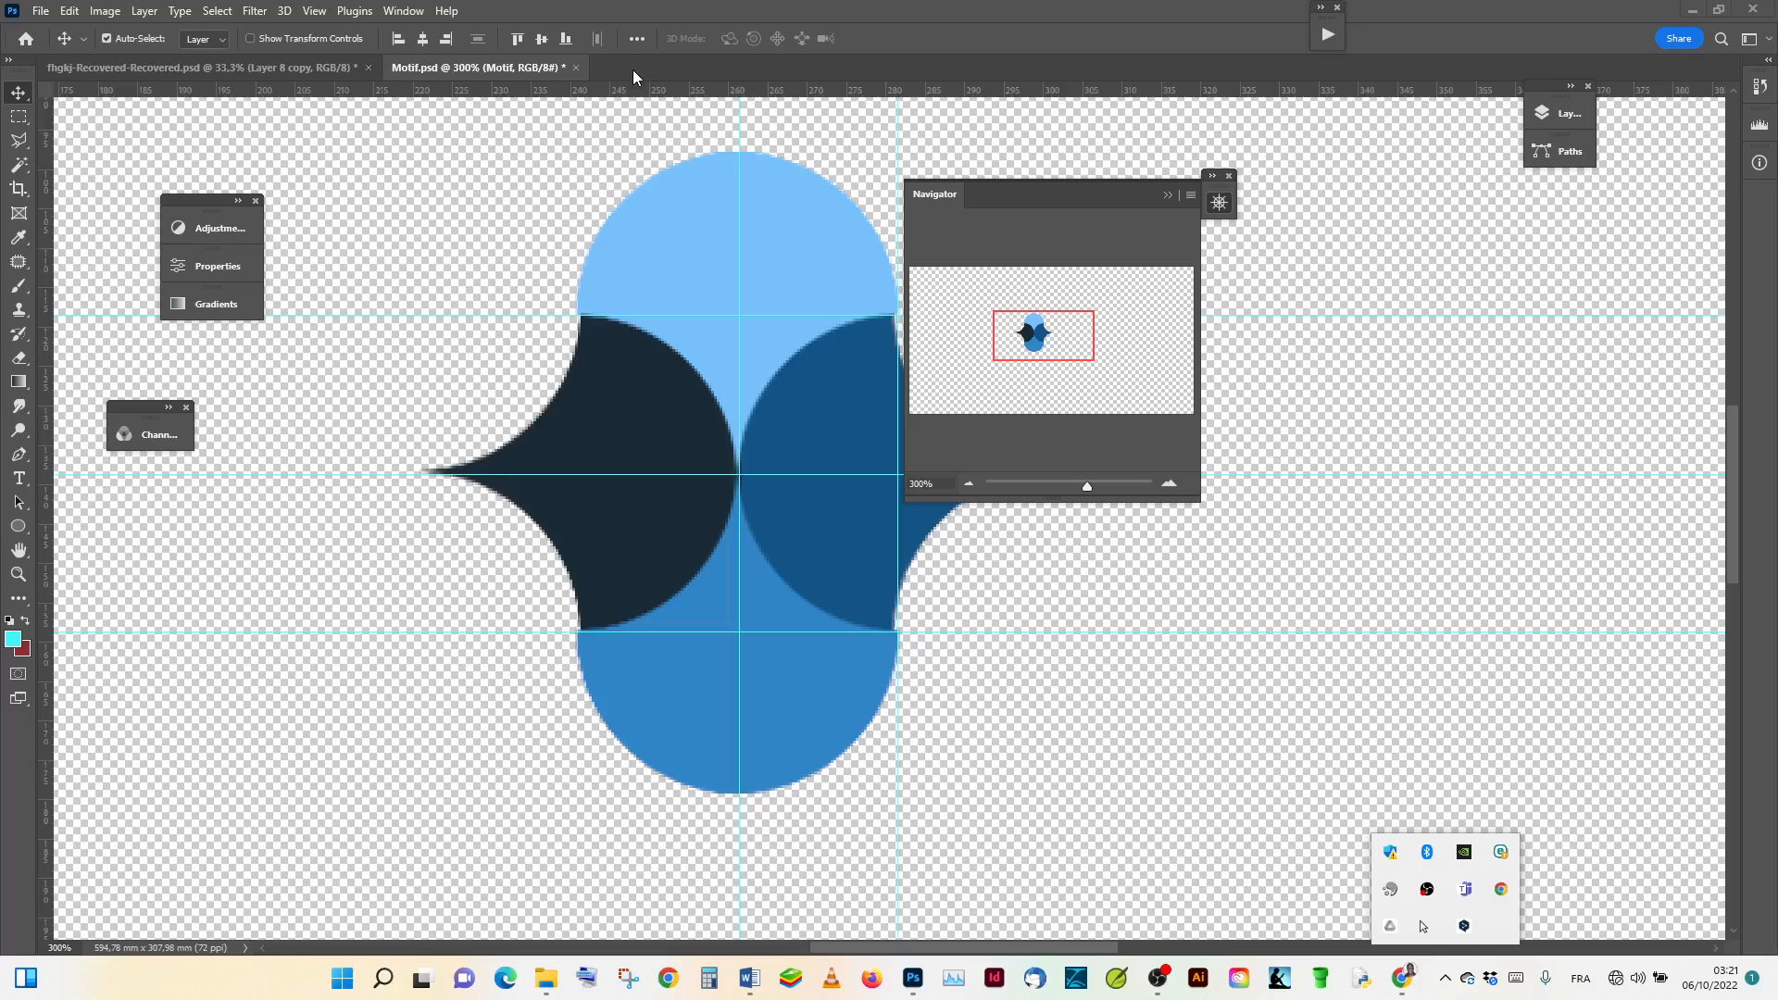
Step: Create a new A4 portrait document, 210 x 297 mm at 300 ppi in RGB Color, with transparent background contents
click(632, 69)
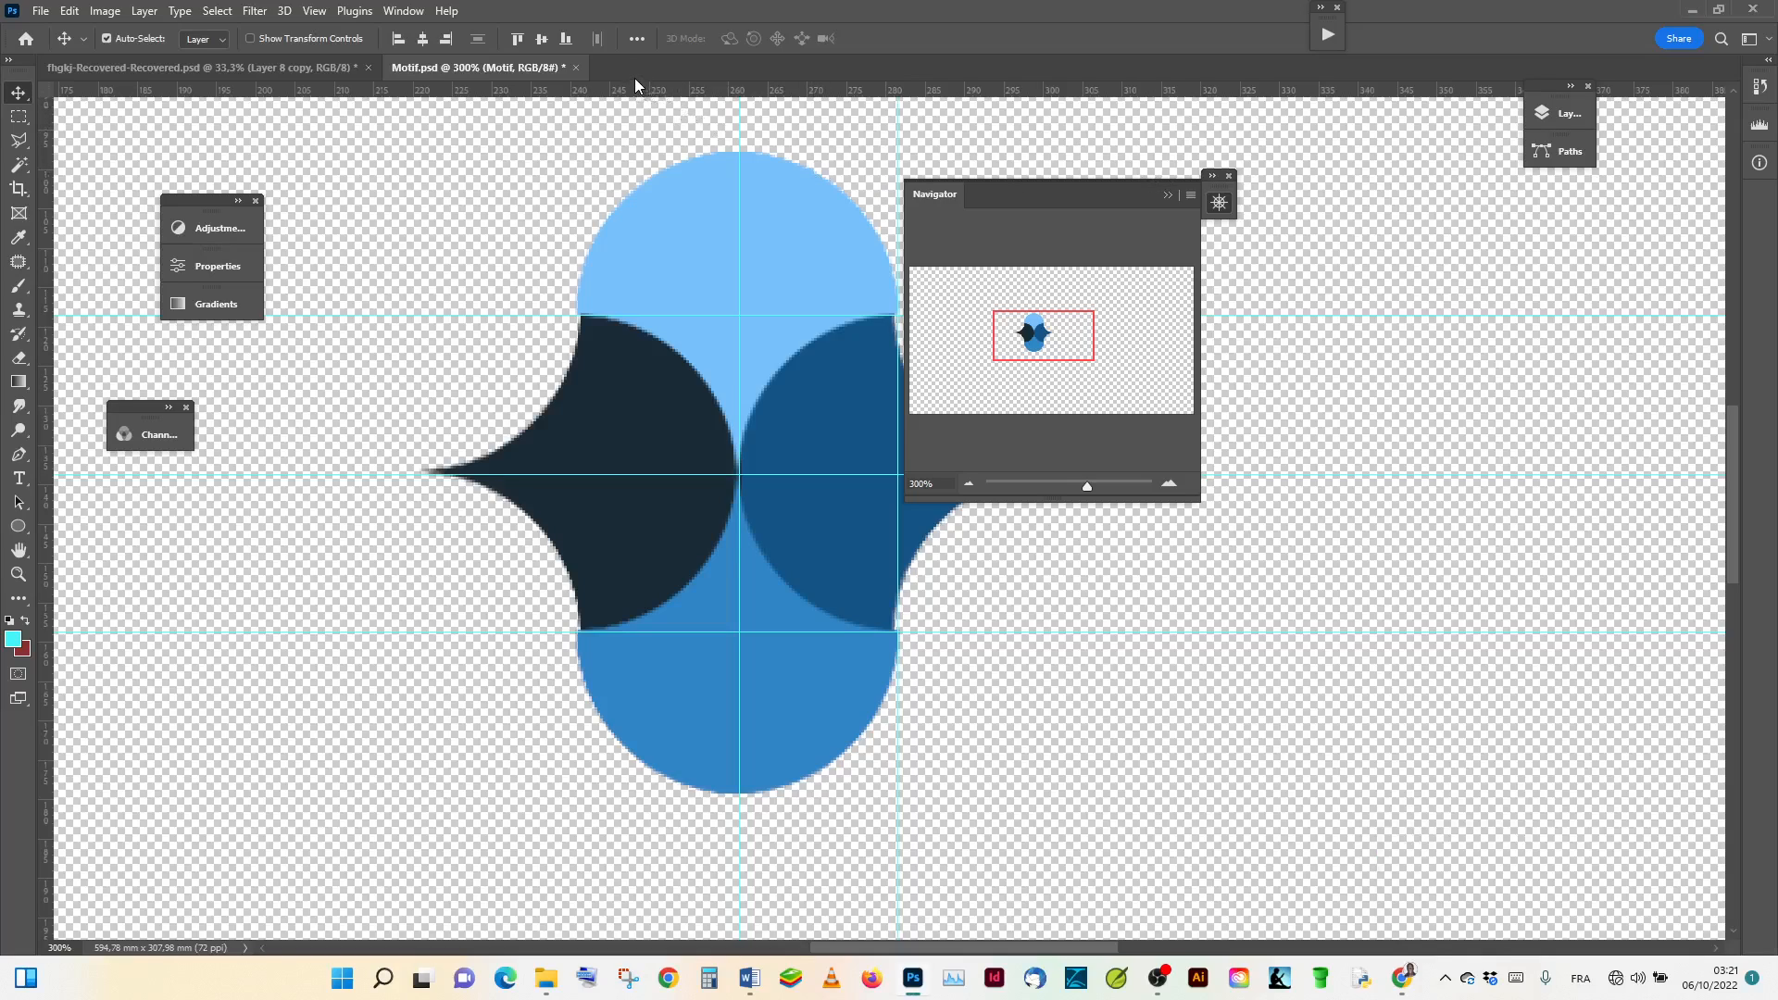
right_click(628, 74)
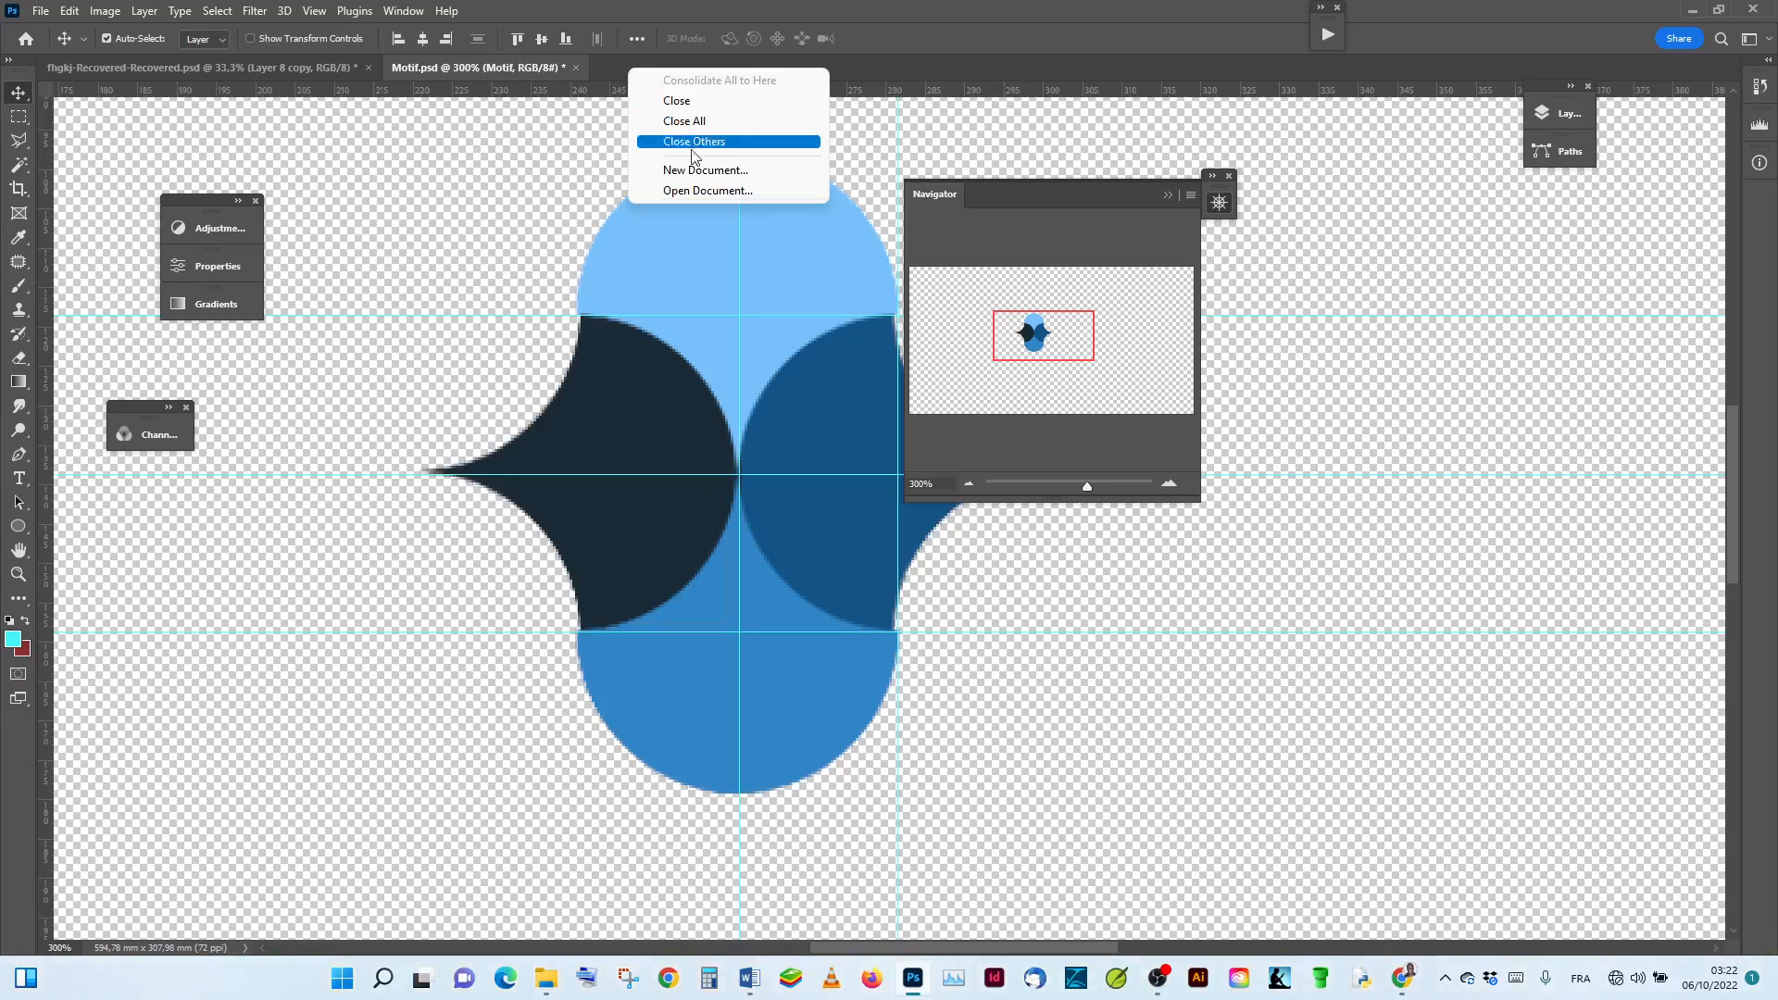
click(752, 174)
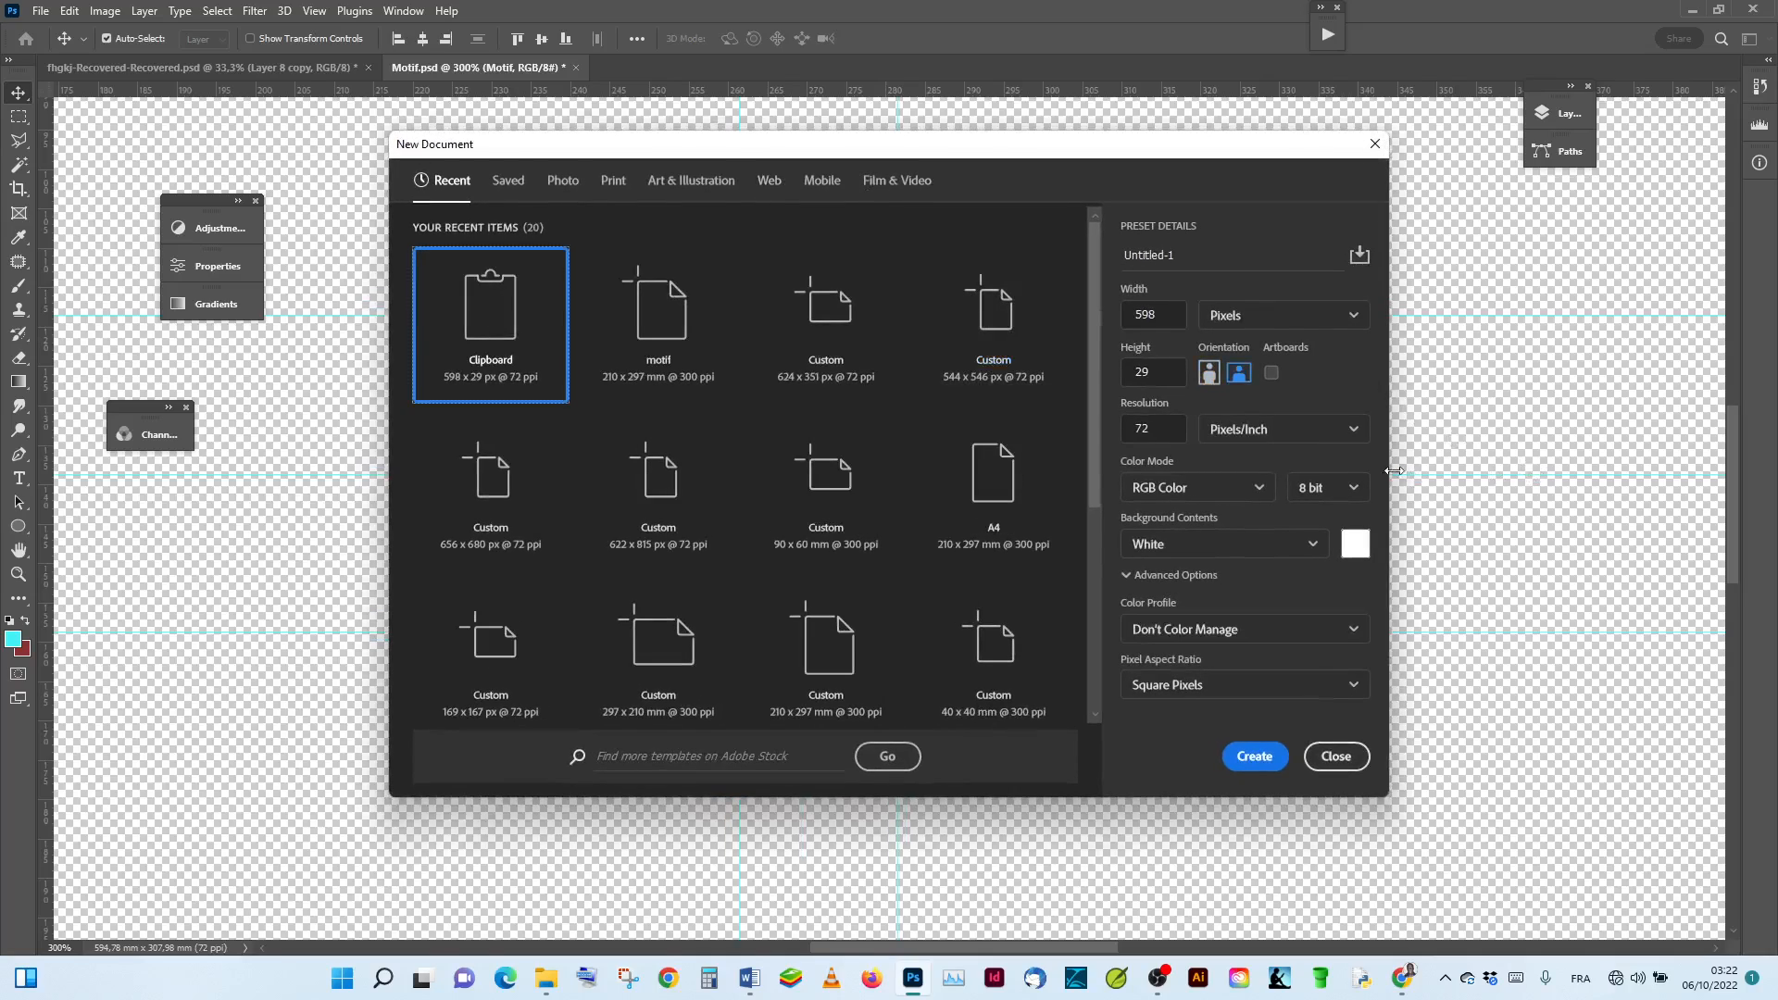
click(998, 483)
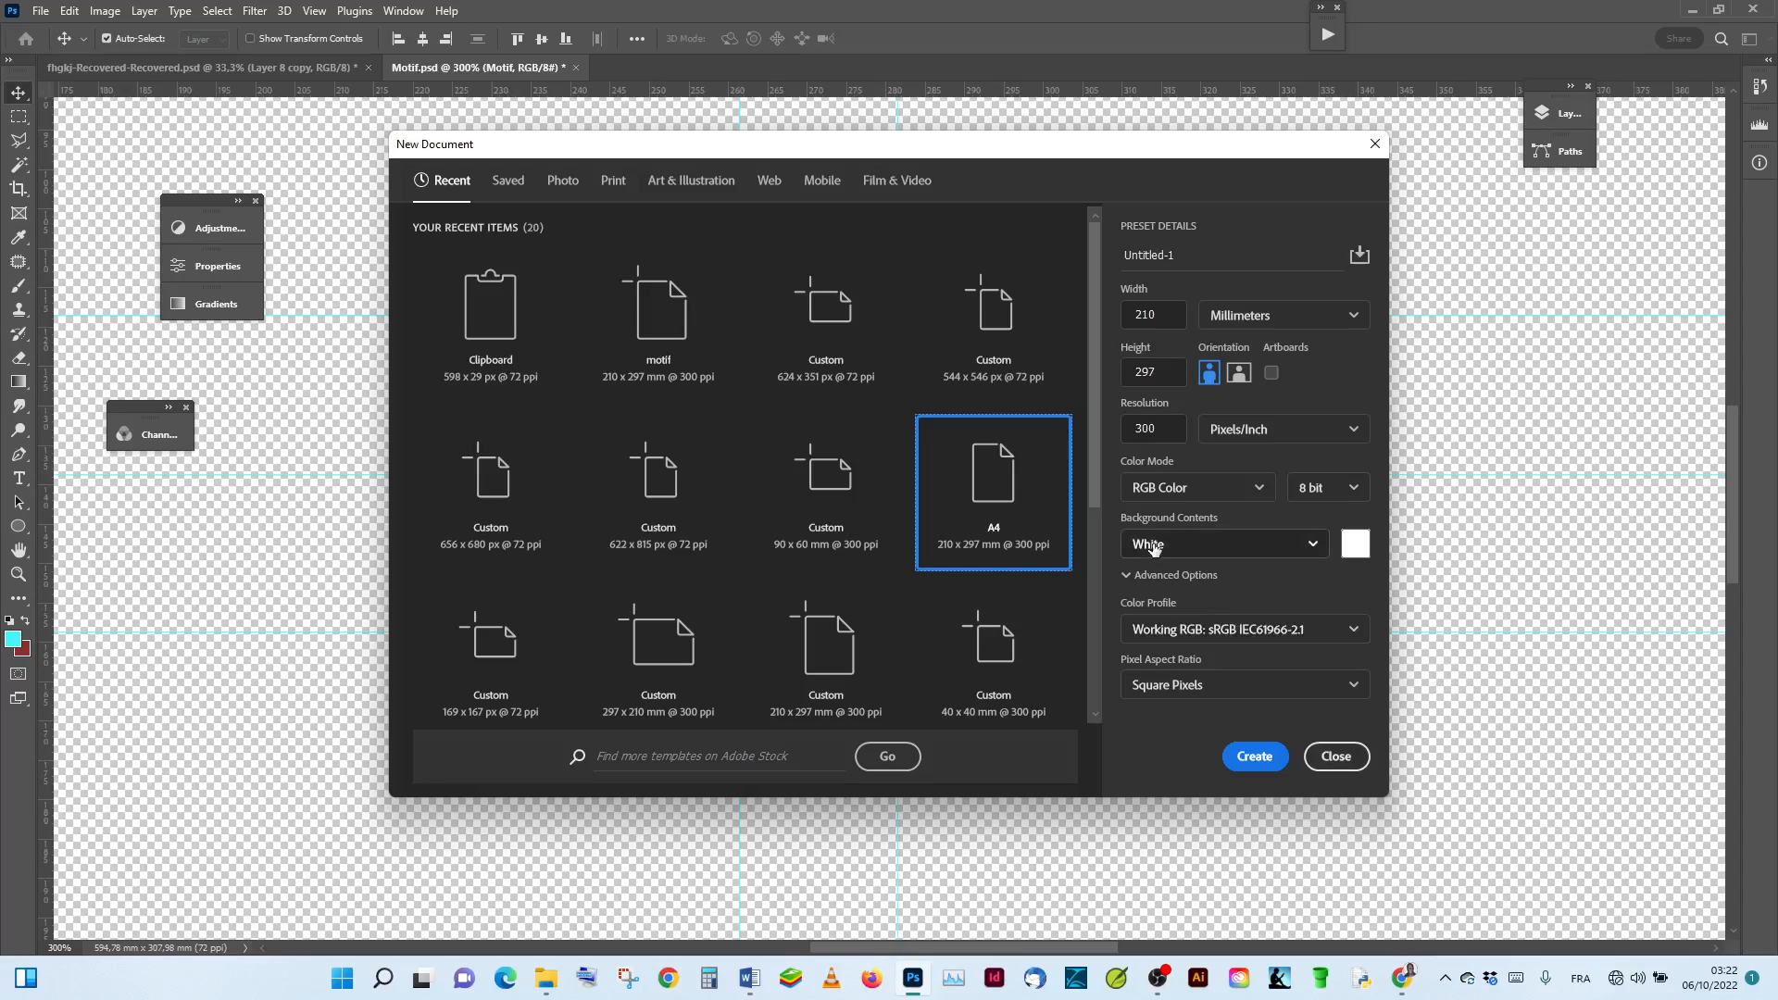
click(1315, 543)
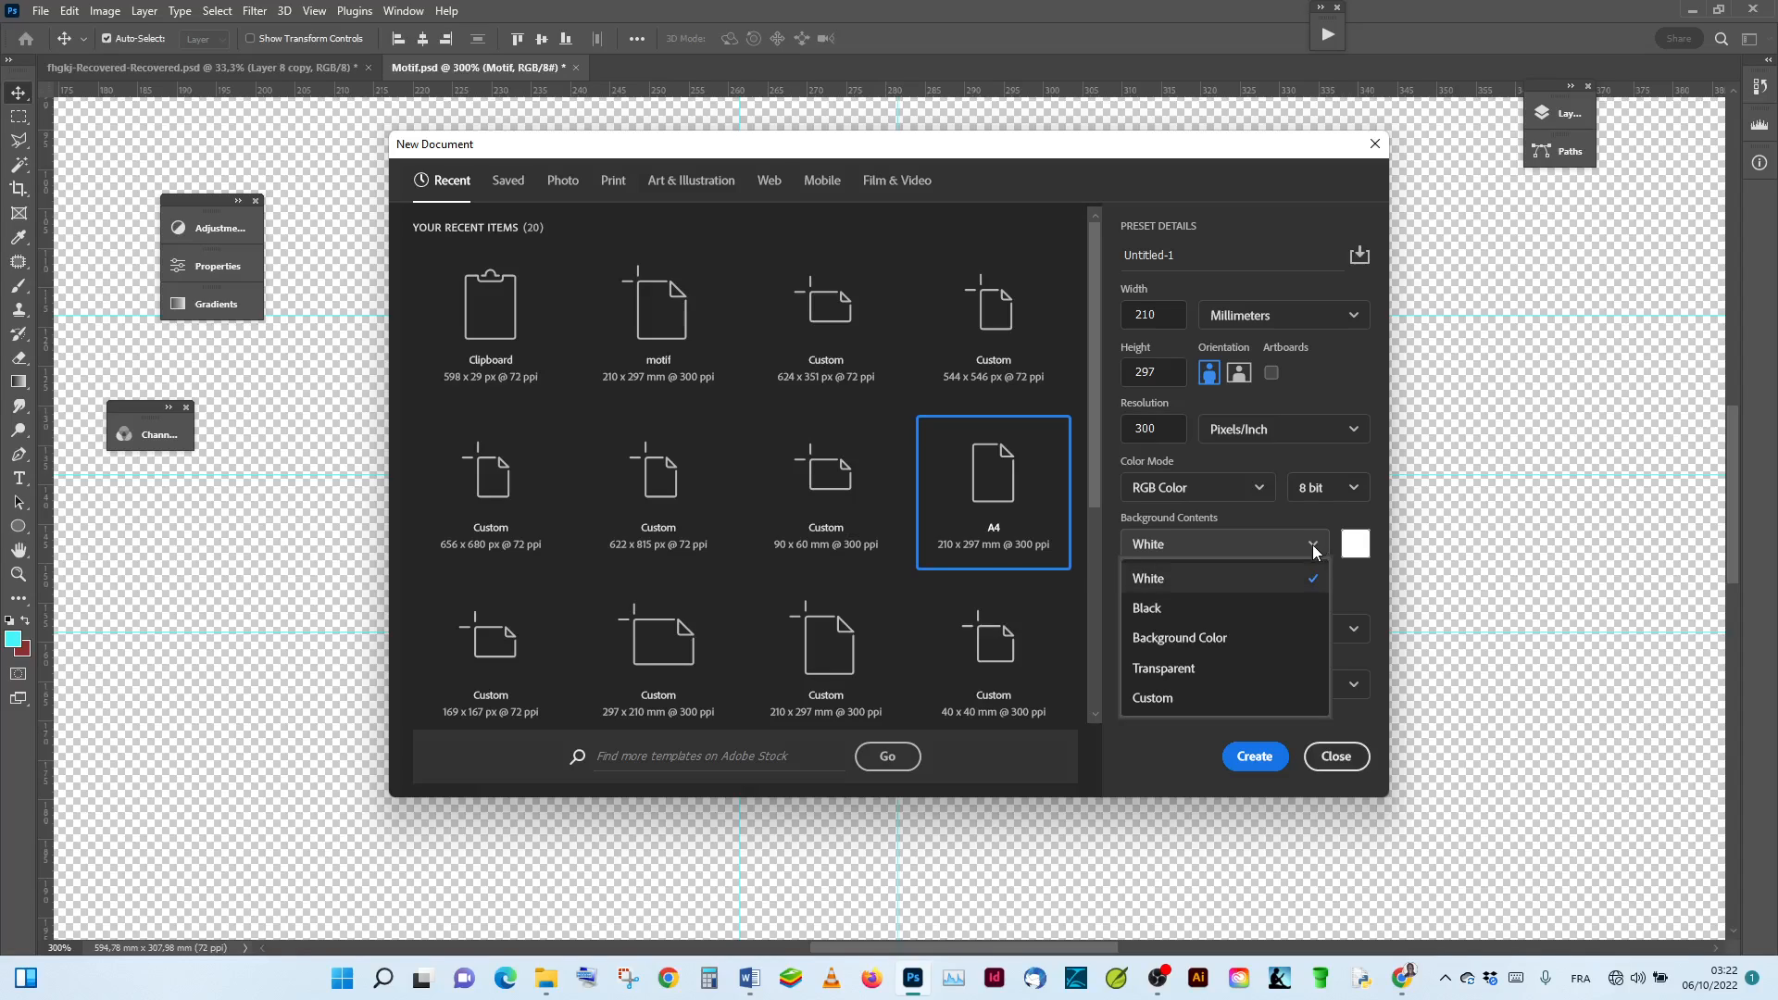
click(1241, 674)
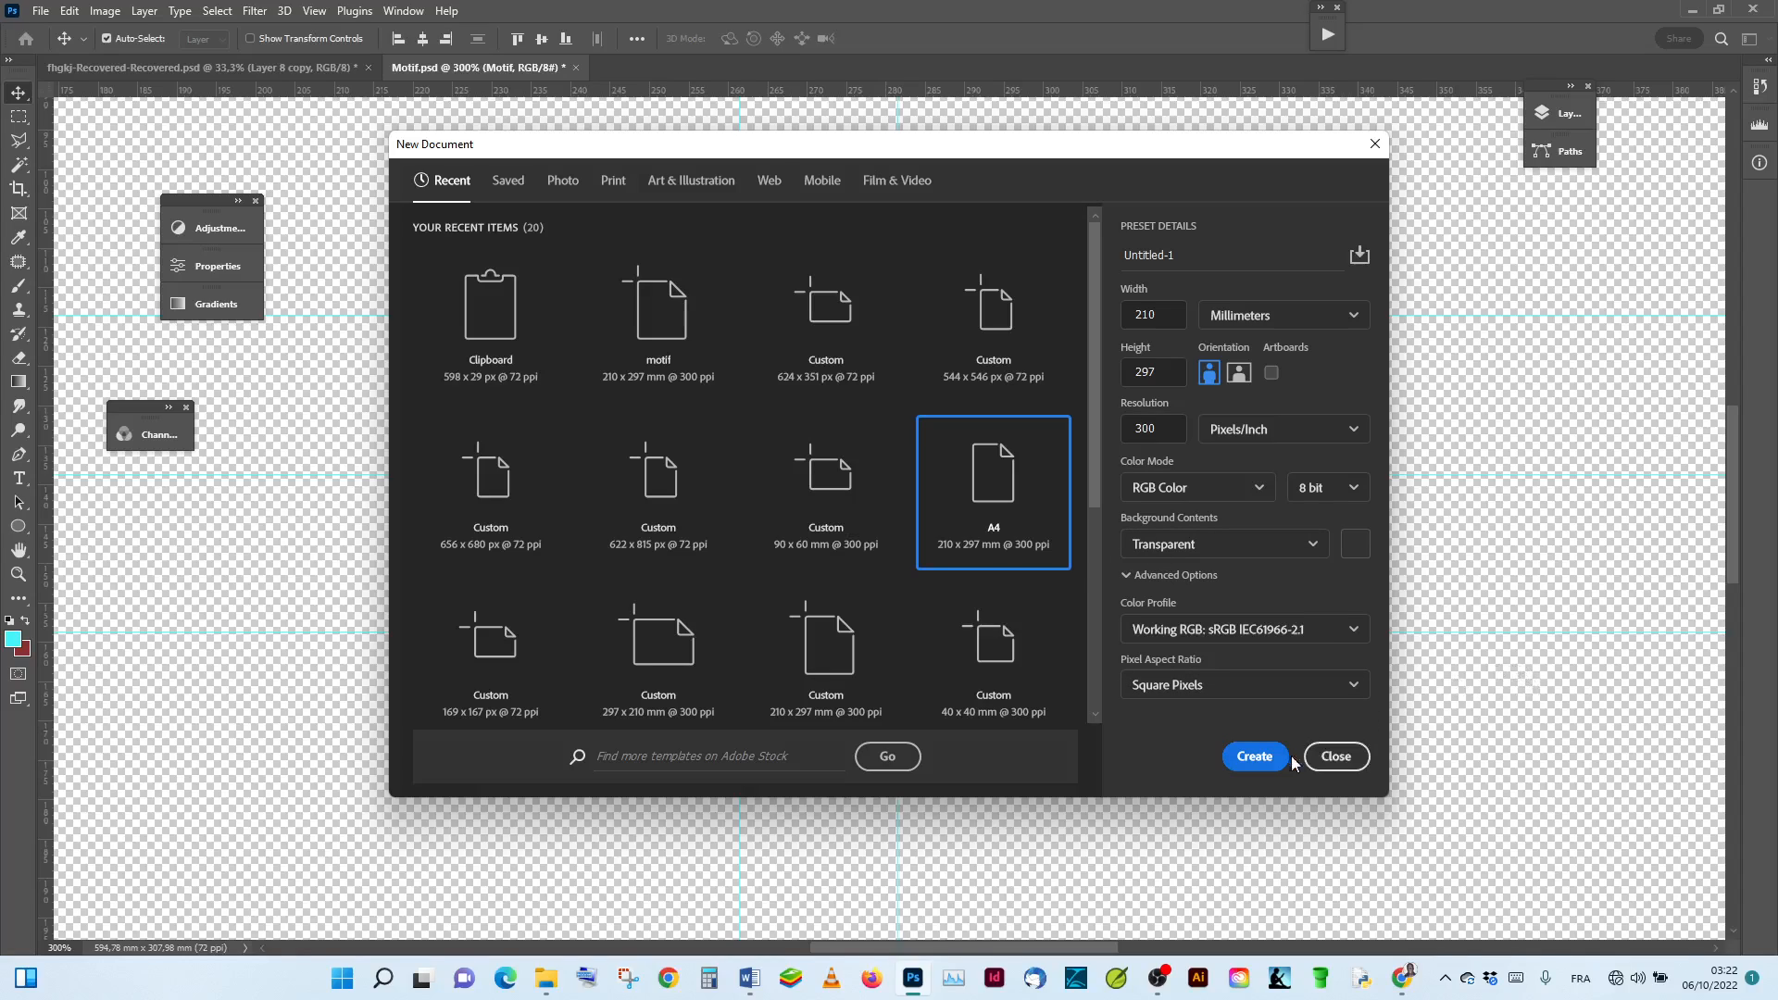
click(1259, 757)
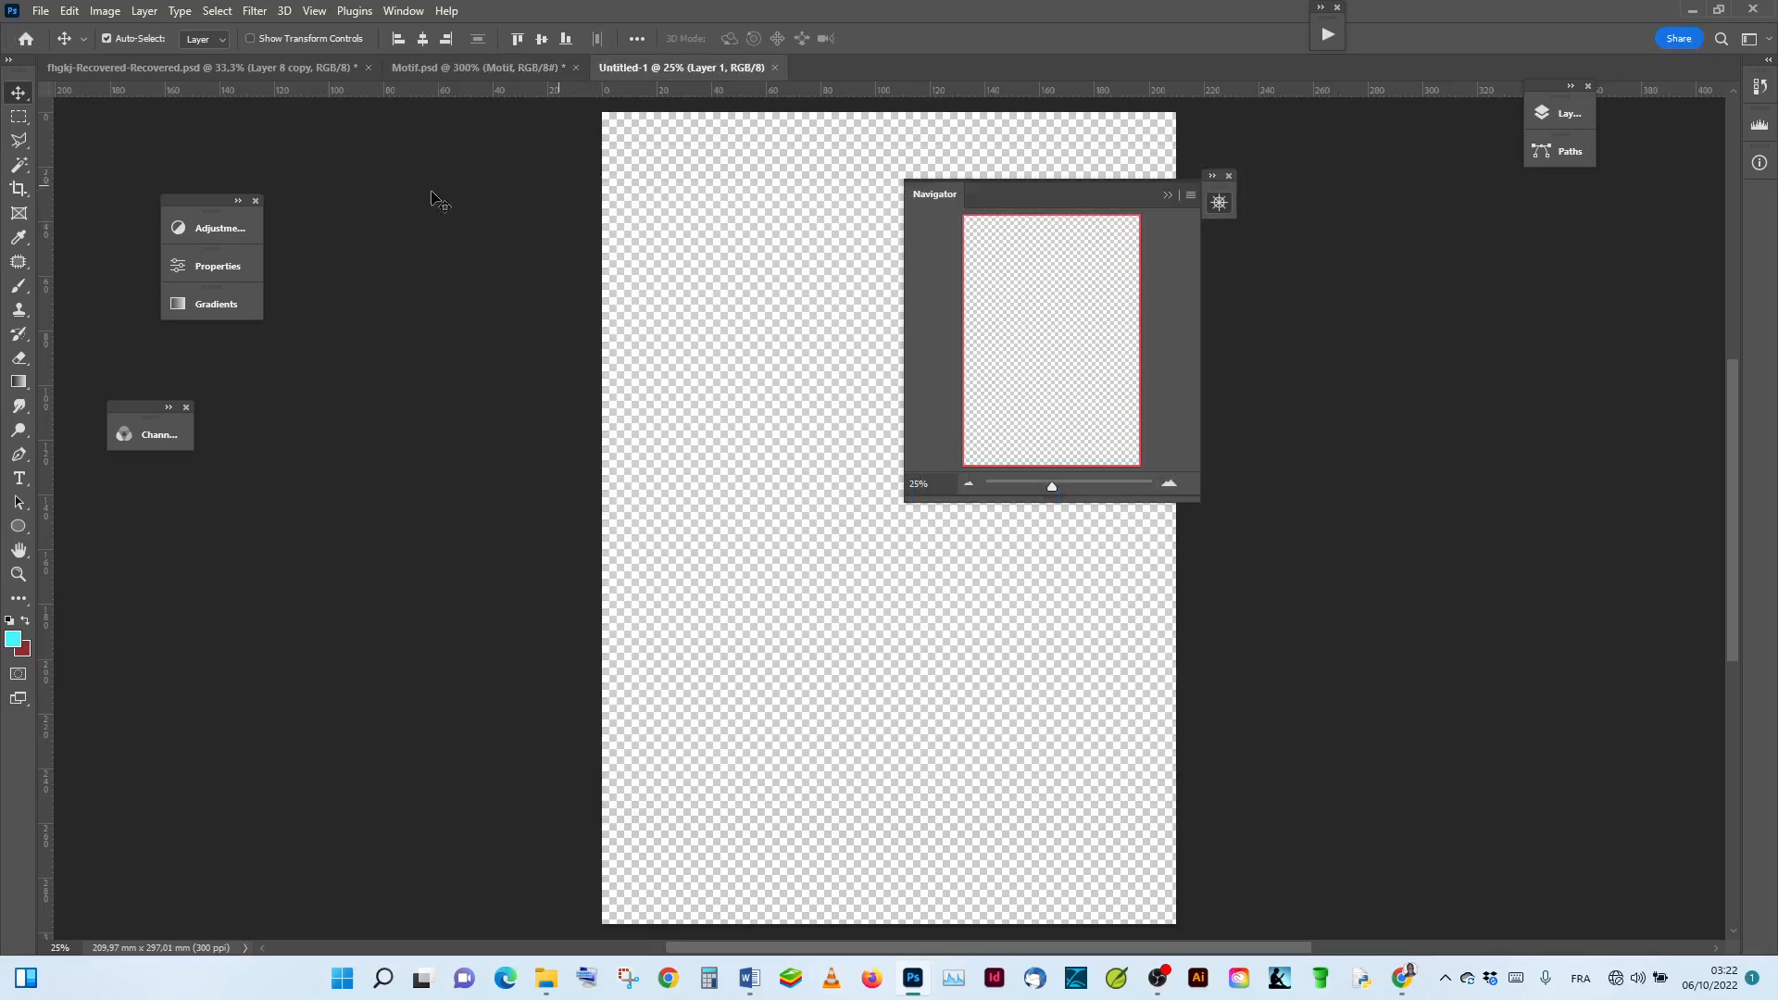
Step: Save the new document on the computer as Pattern.psd in the Bureau folder with Maximize Compatibility, and move the Navigator off the canvas
click(37, 11)
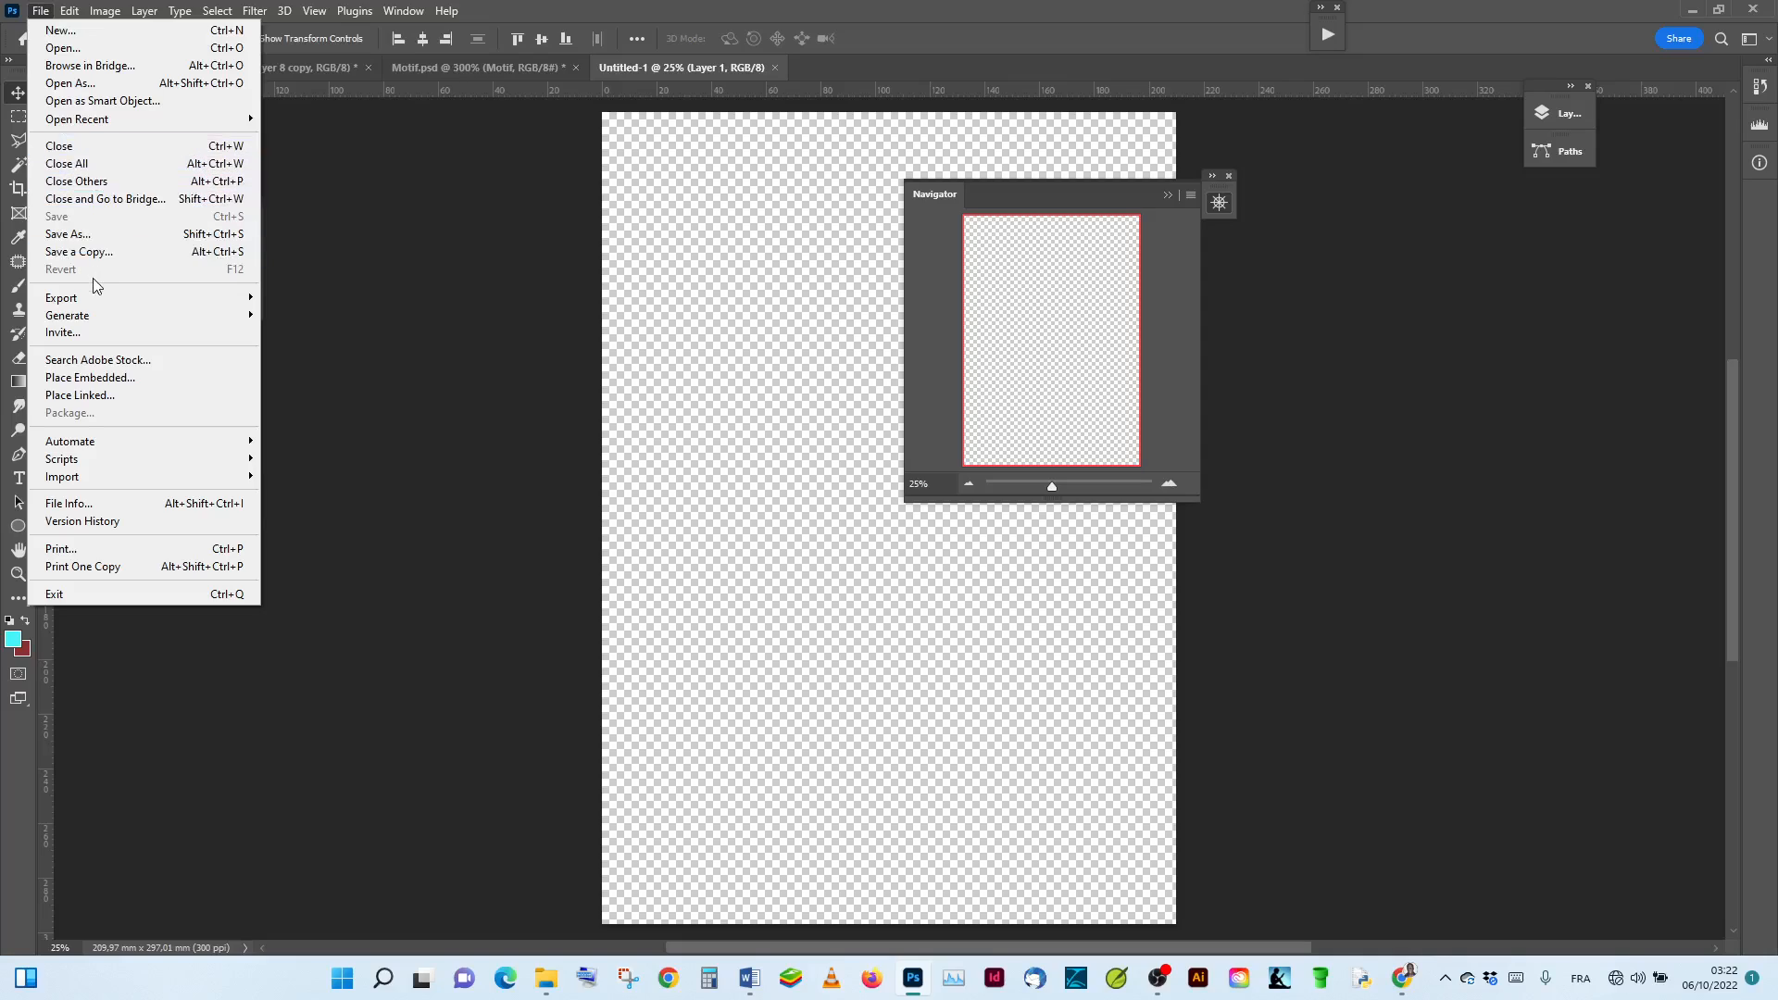
click(93, 233)
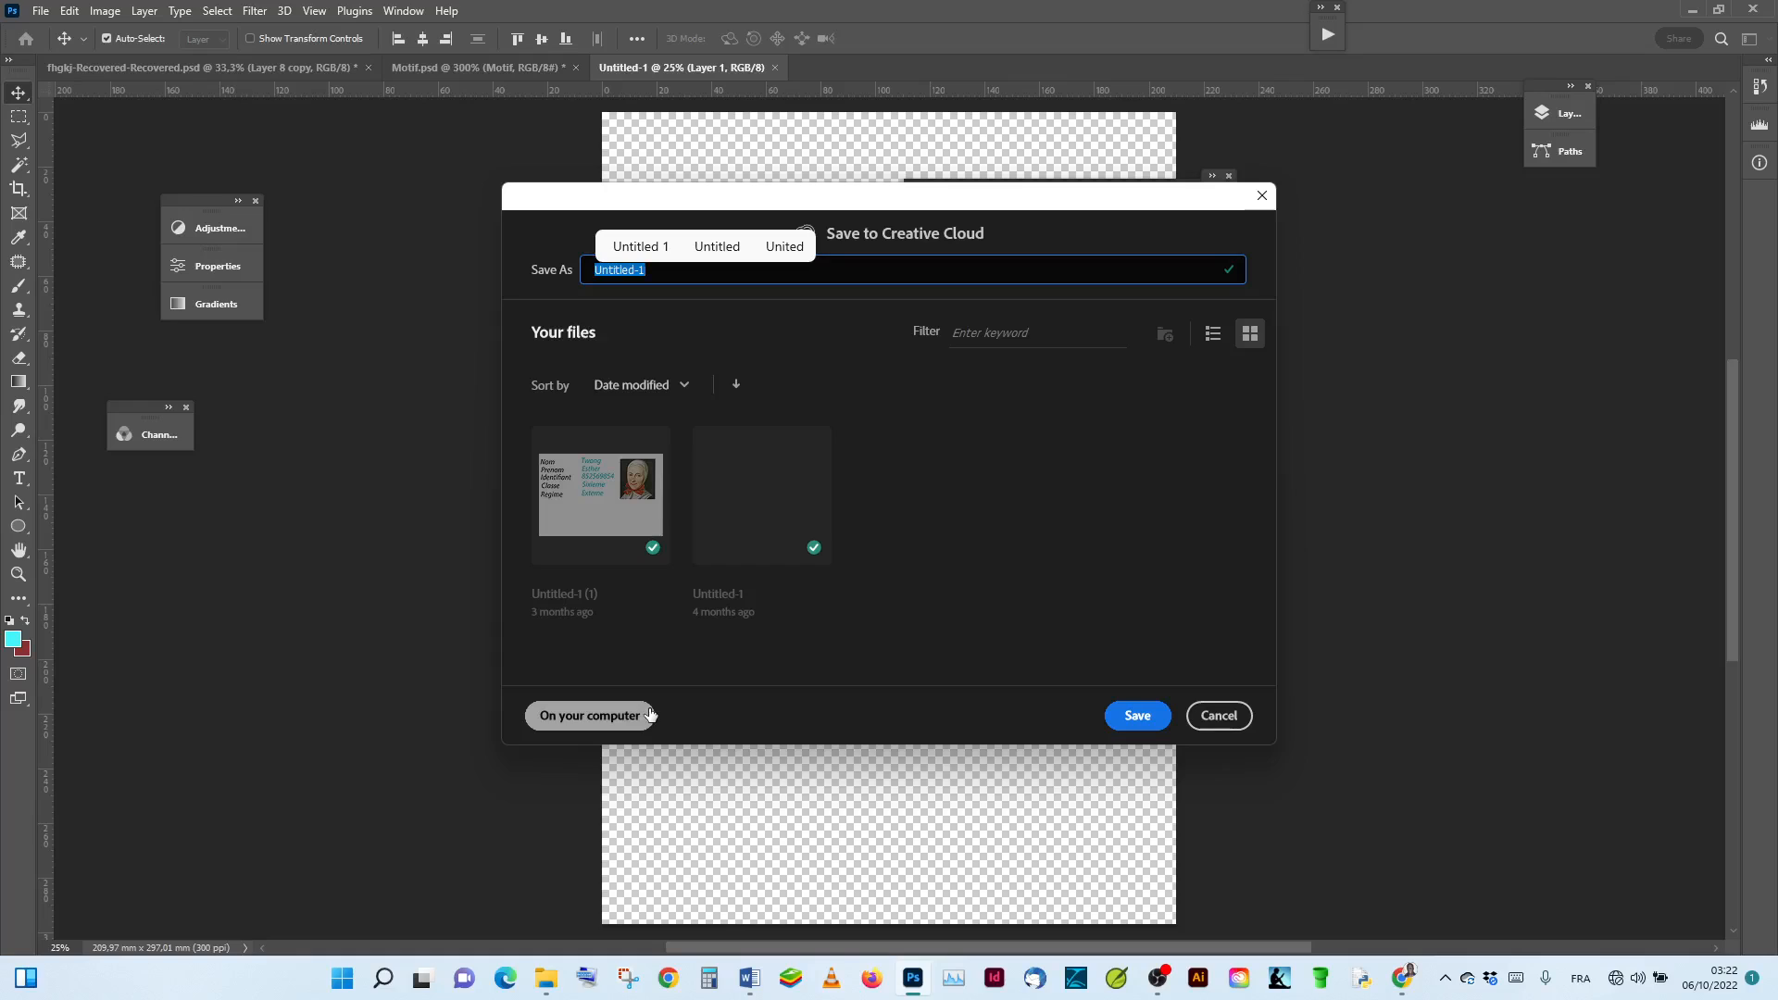
click(609, 718)
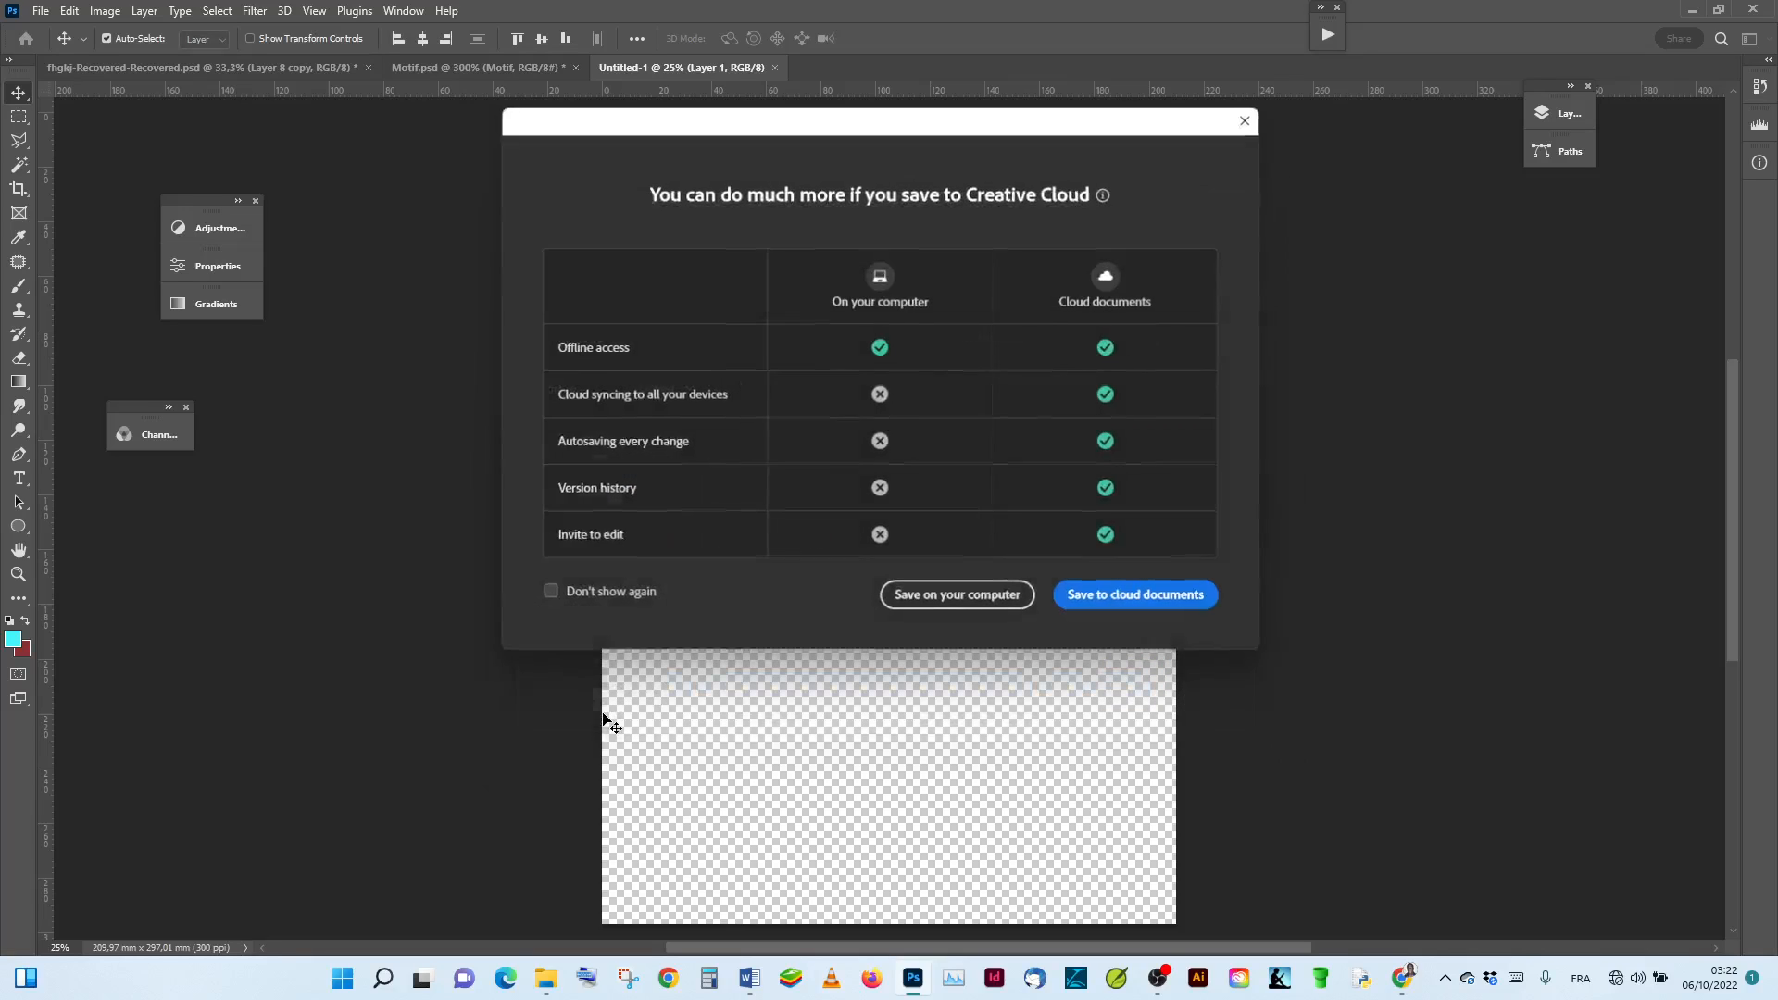
click(981, 599)
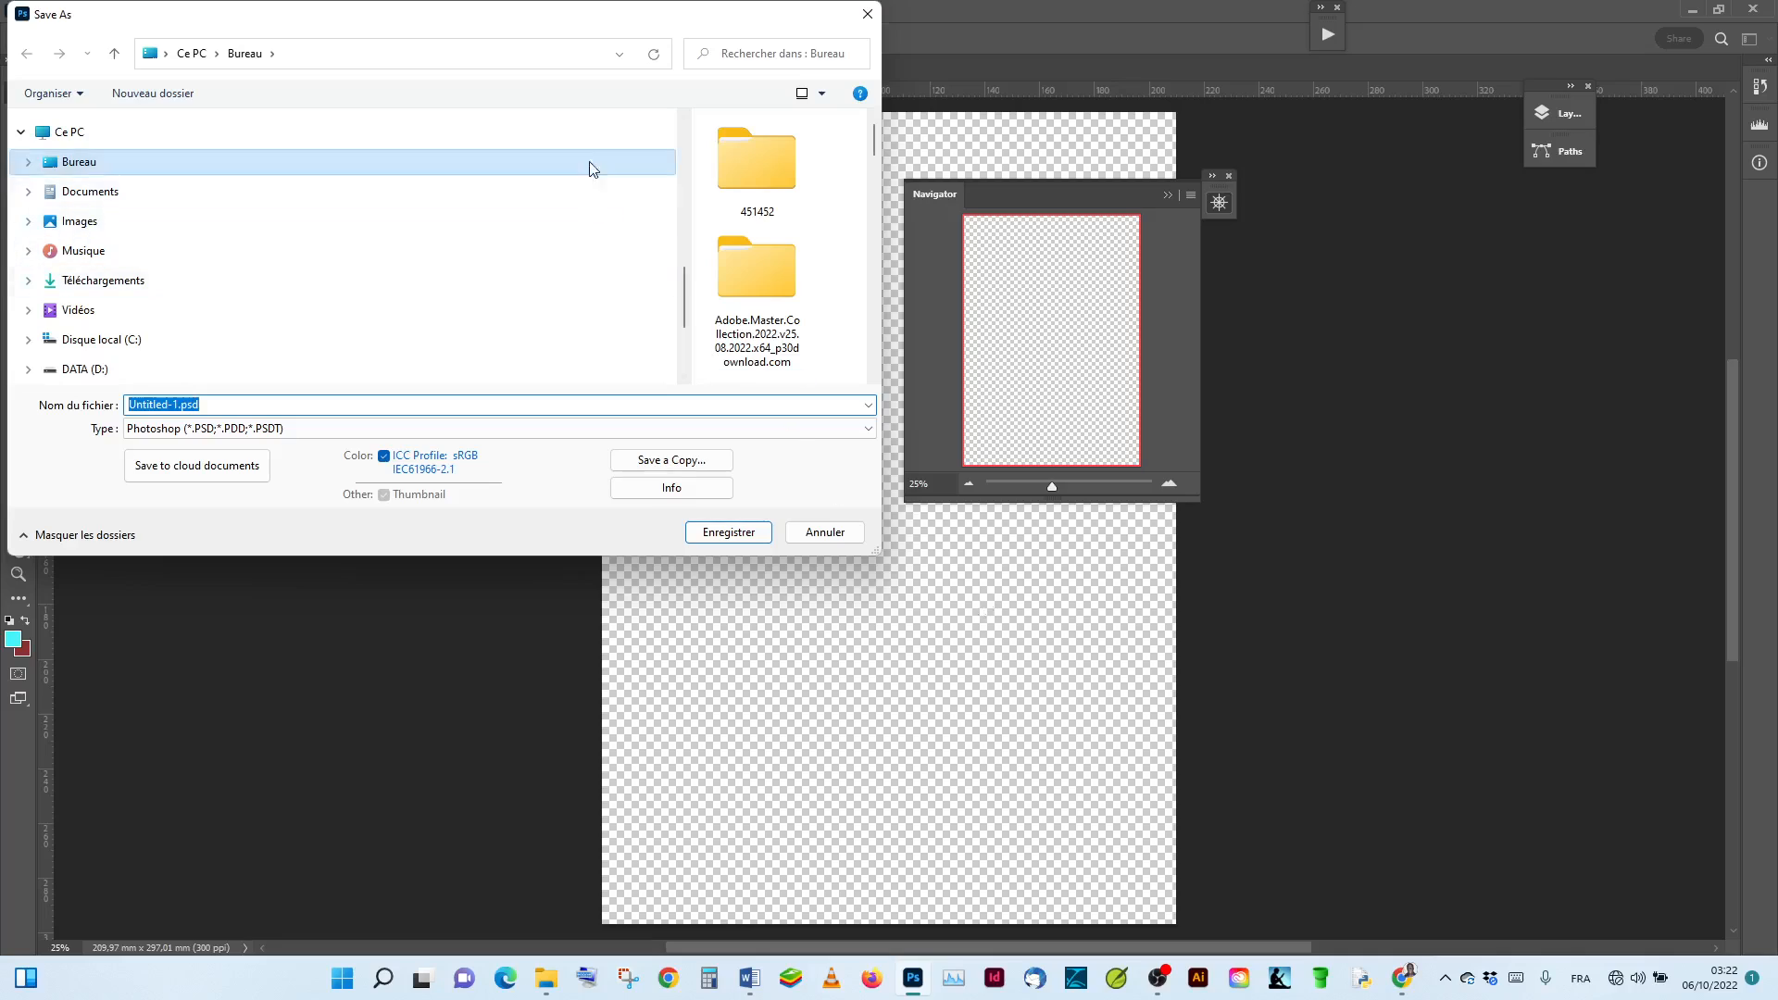
drag(552, 19, 1006, 67)
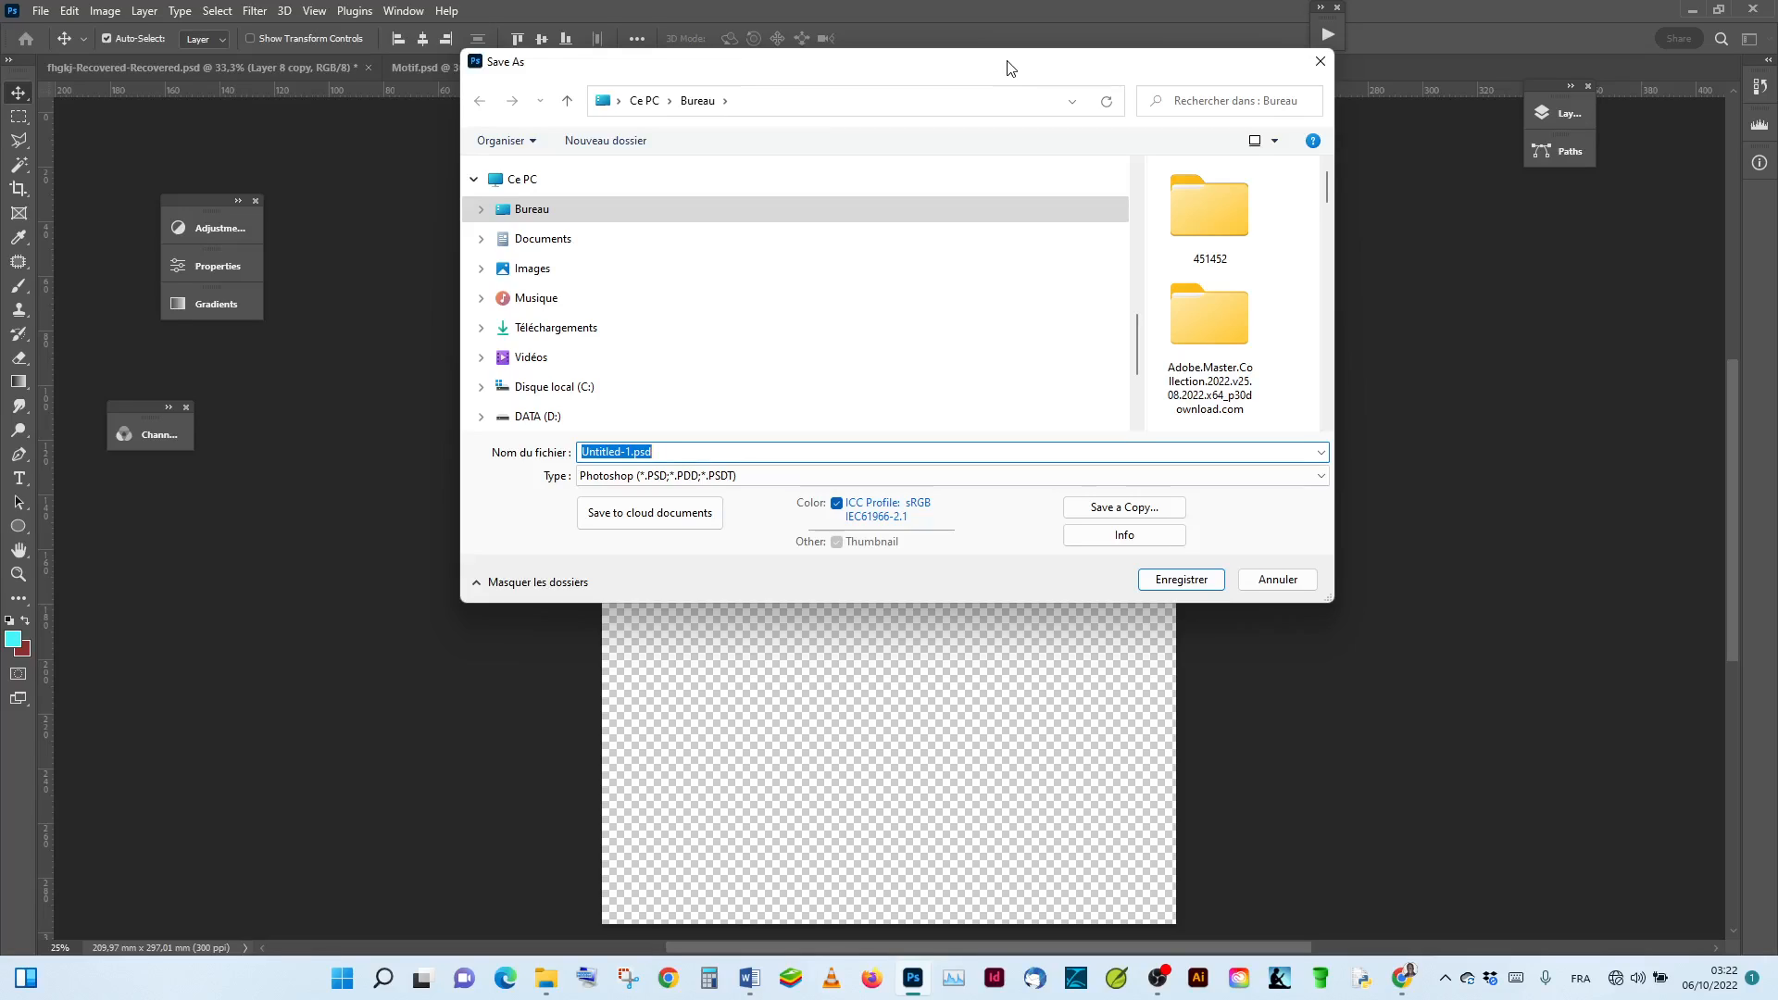
text(Patt)
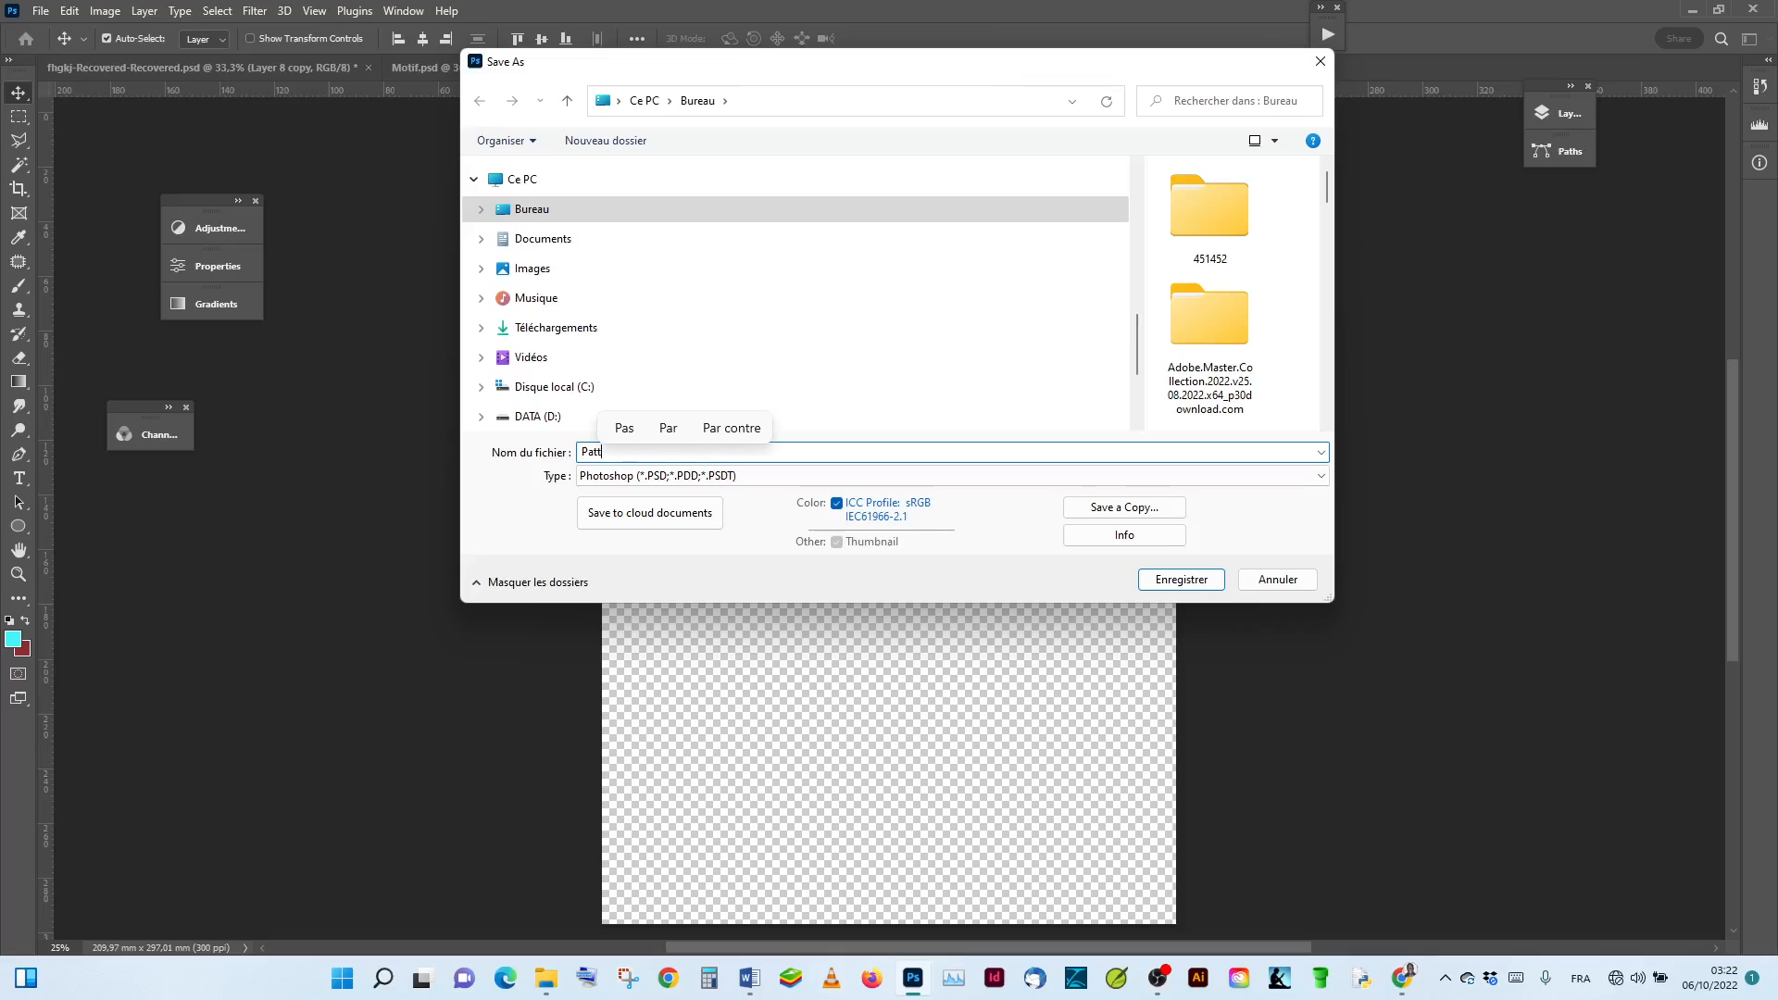
text(ern)
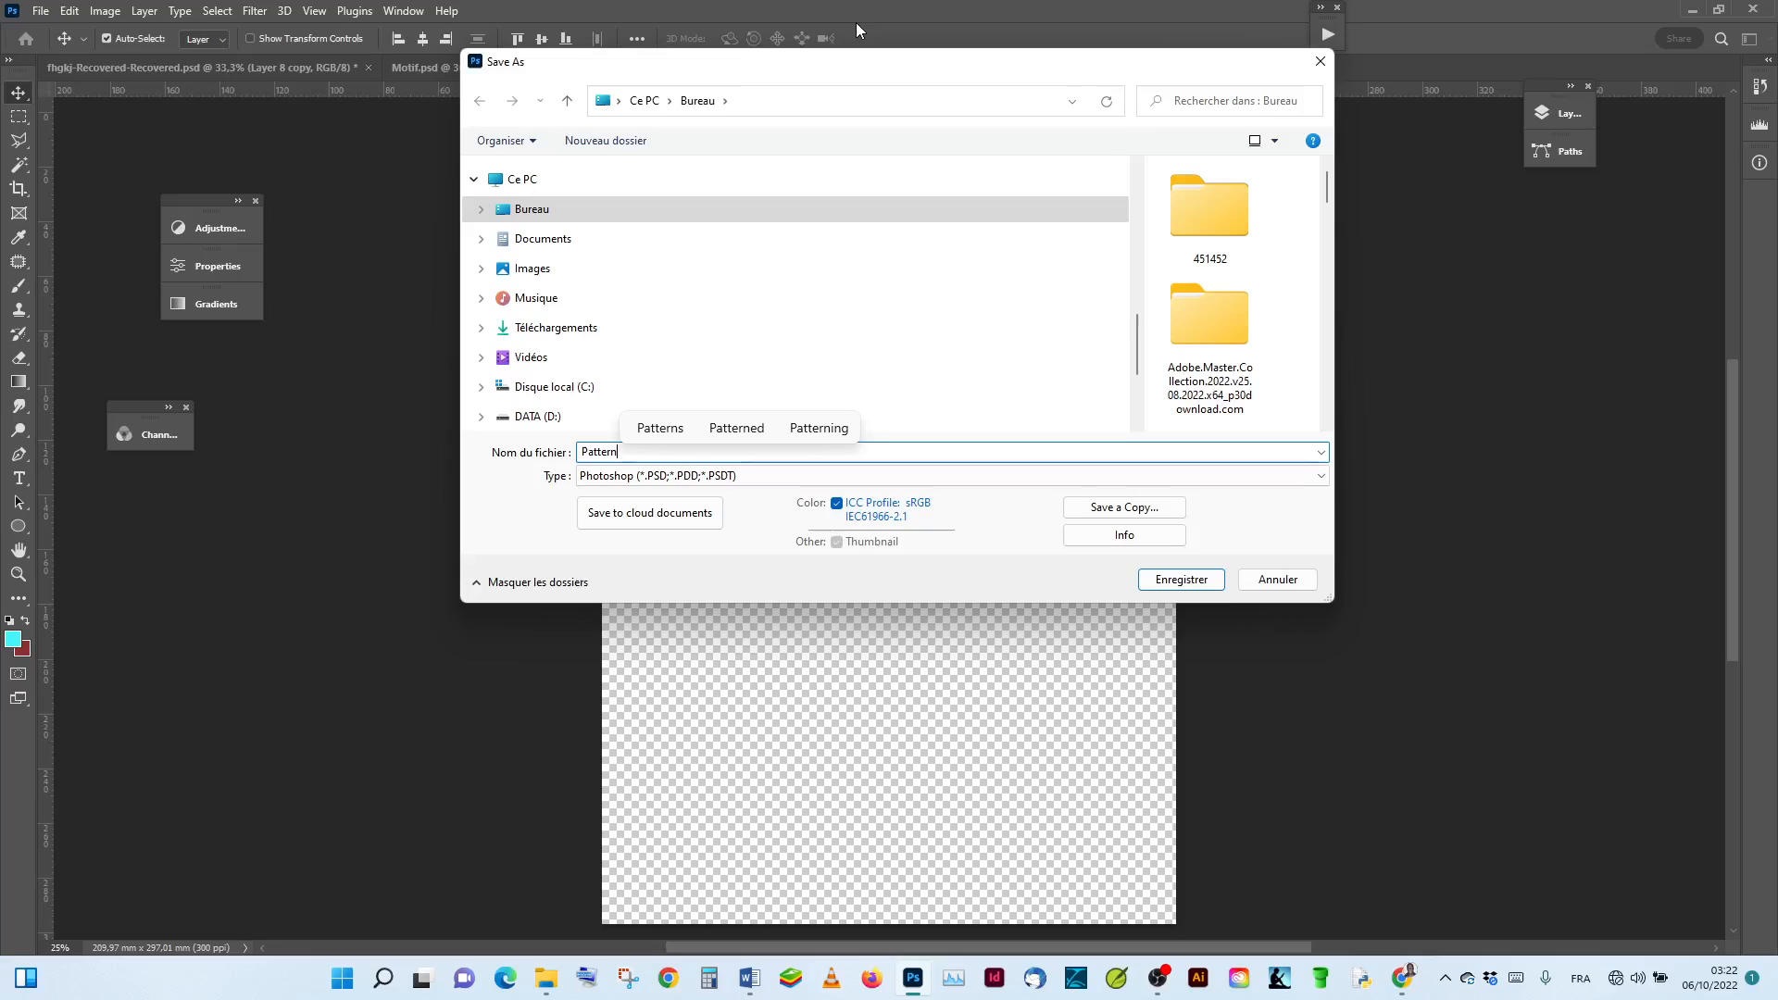
click(658, 428)
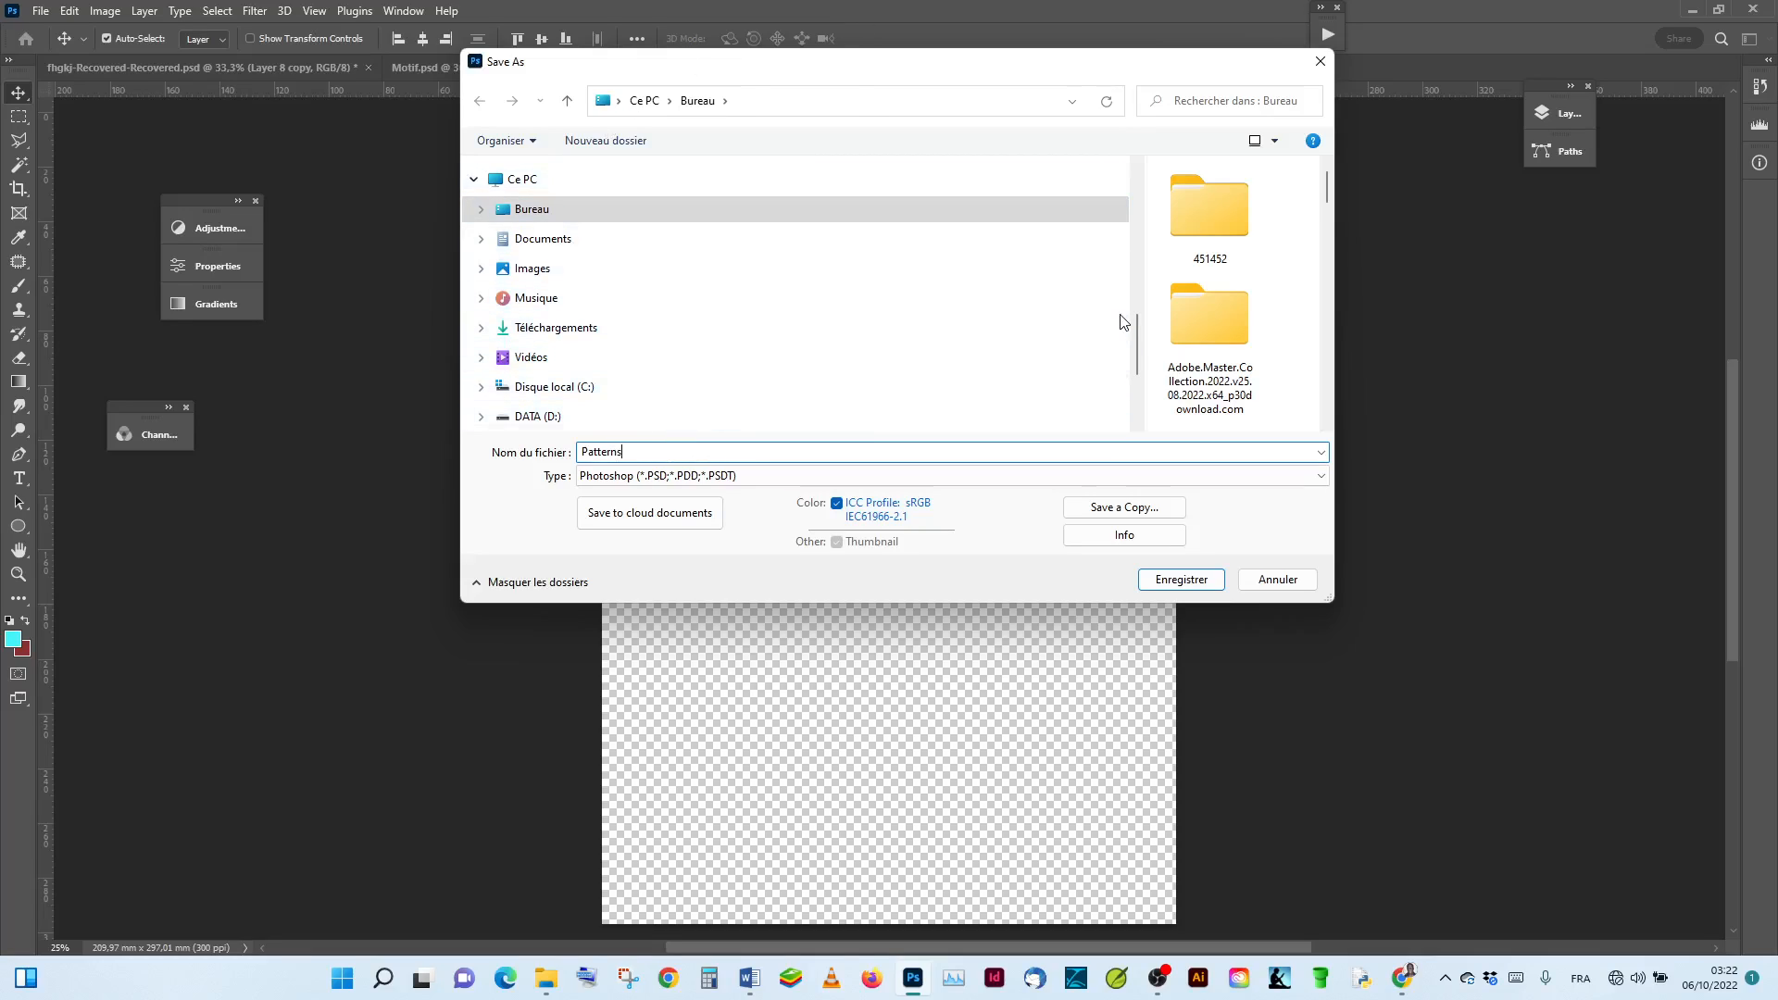
key(BackSpace)
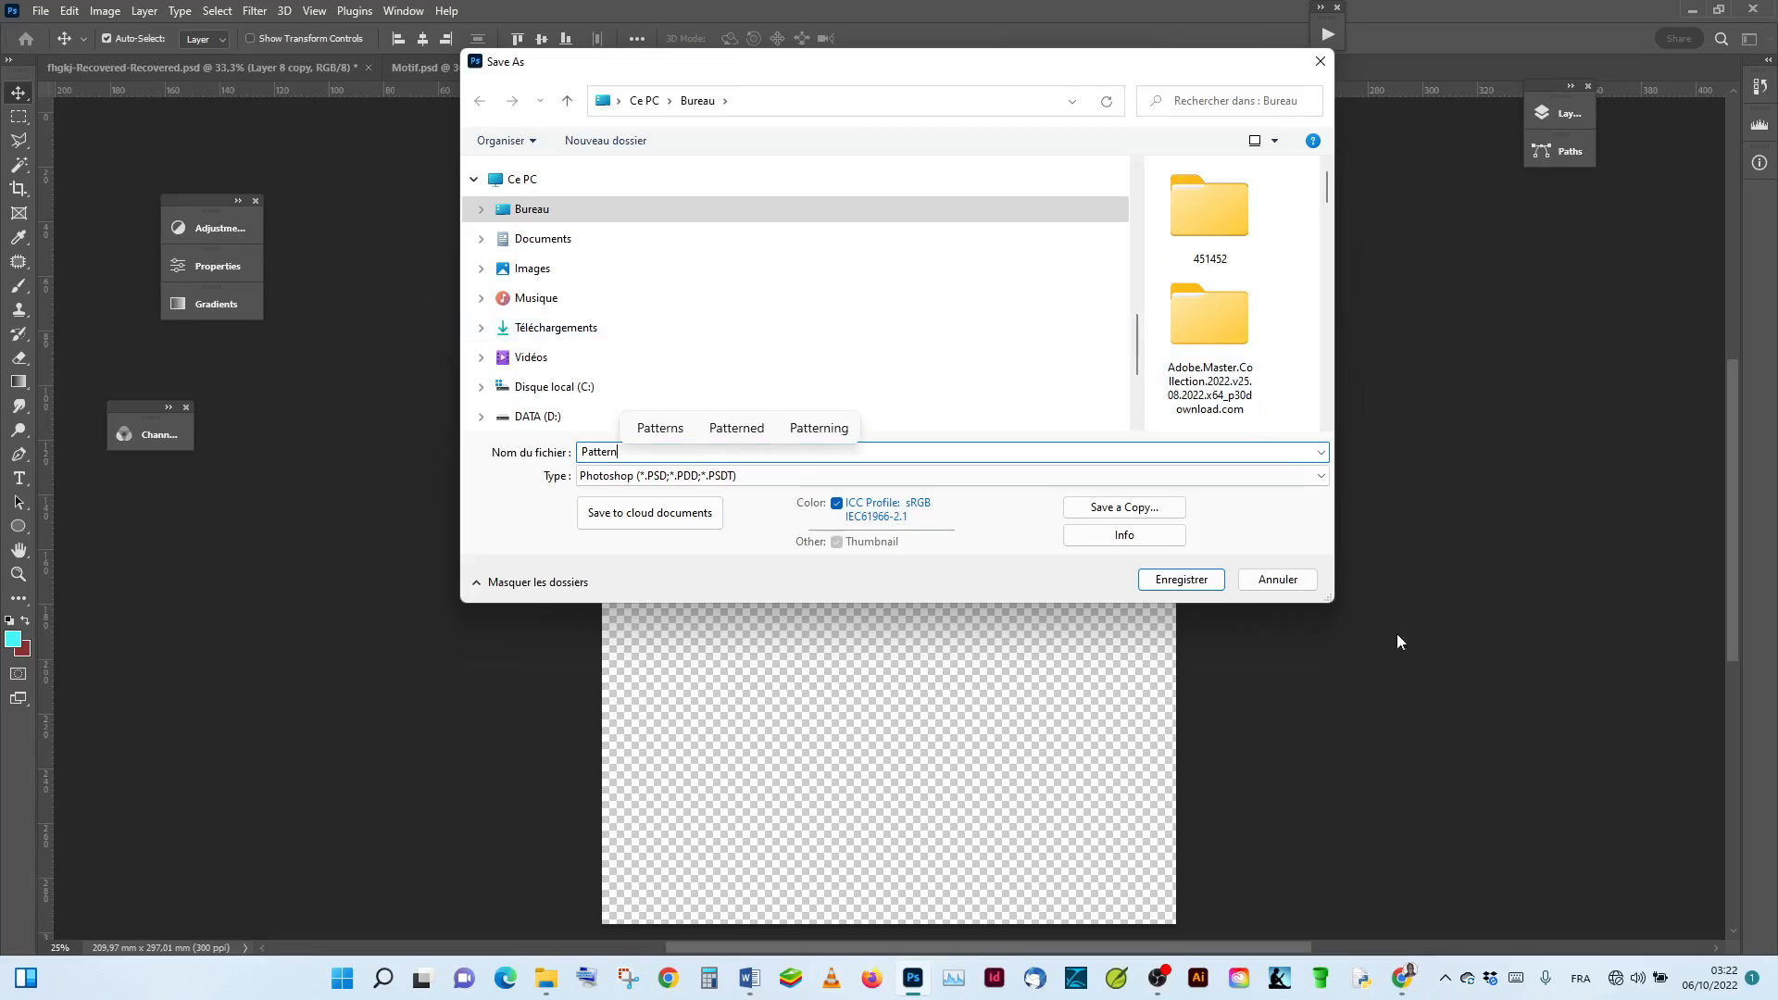
click(1181, 579)
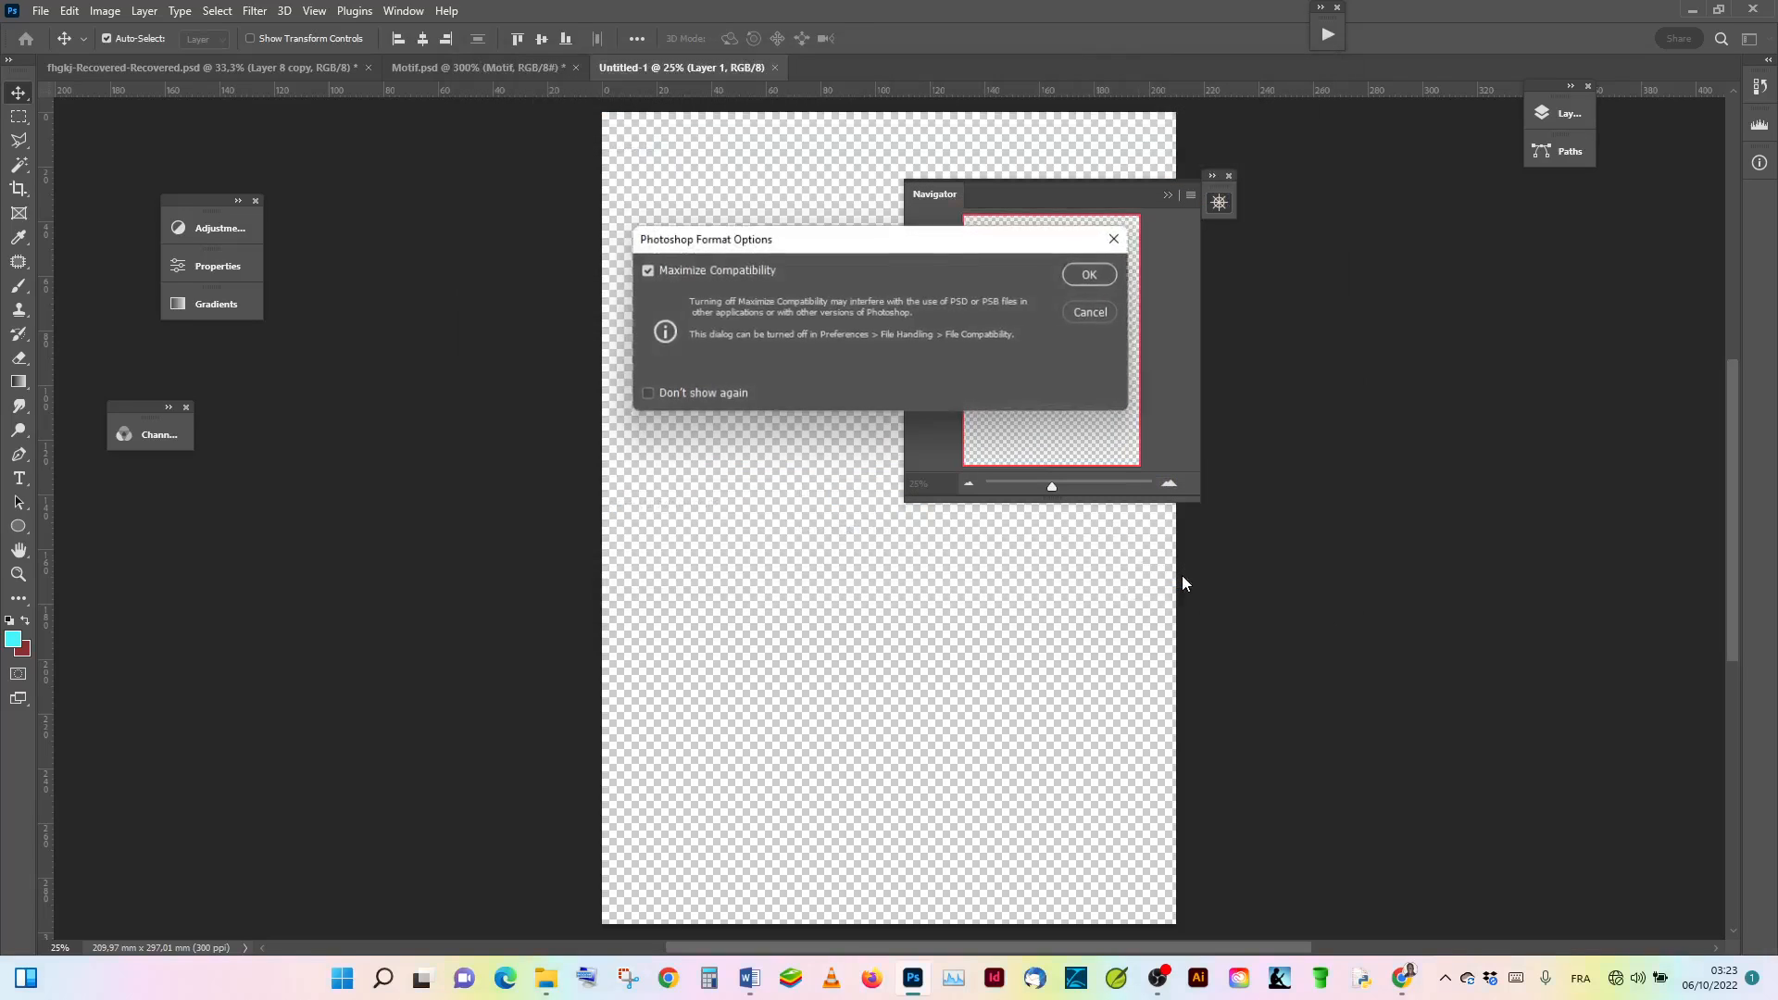
click(1091, 276)
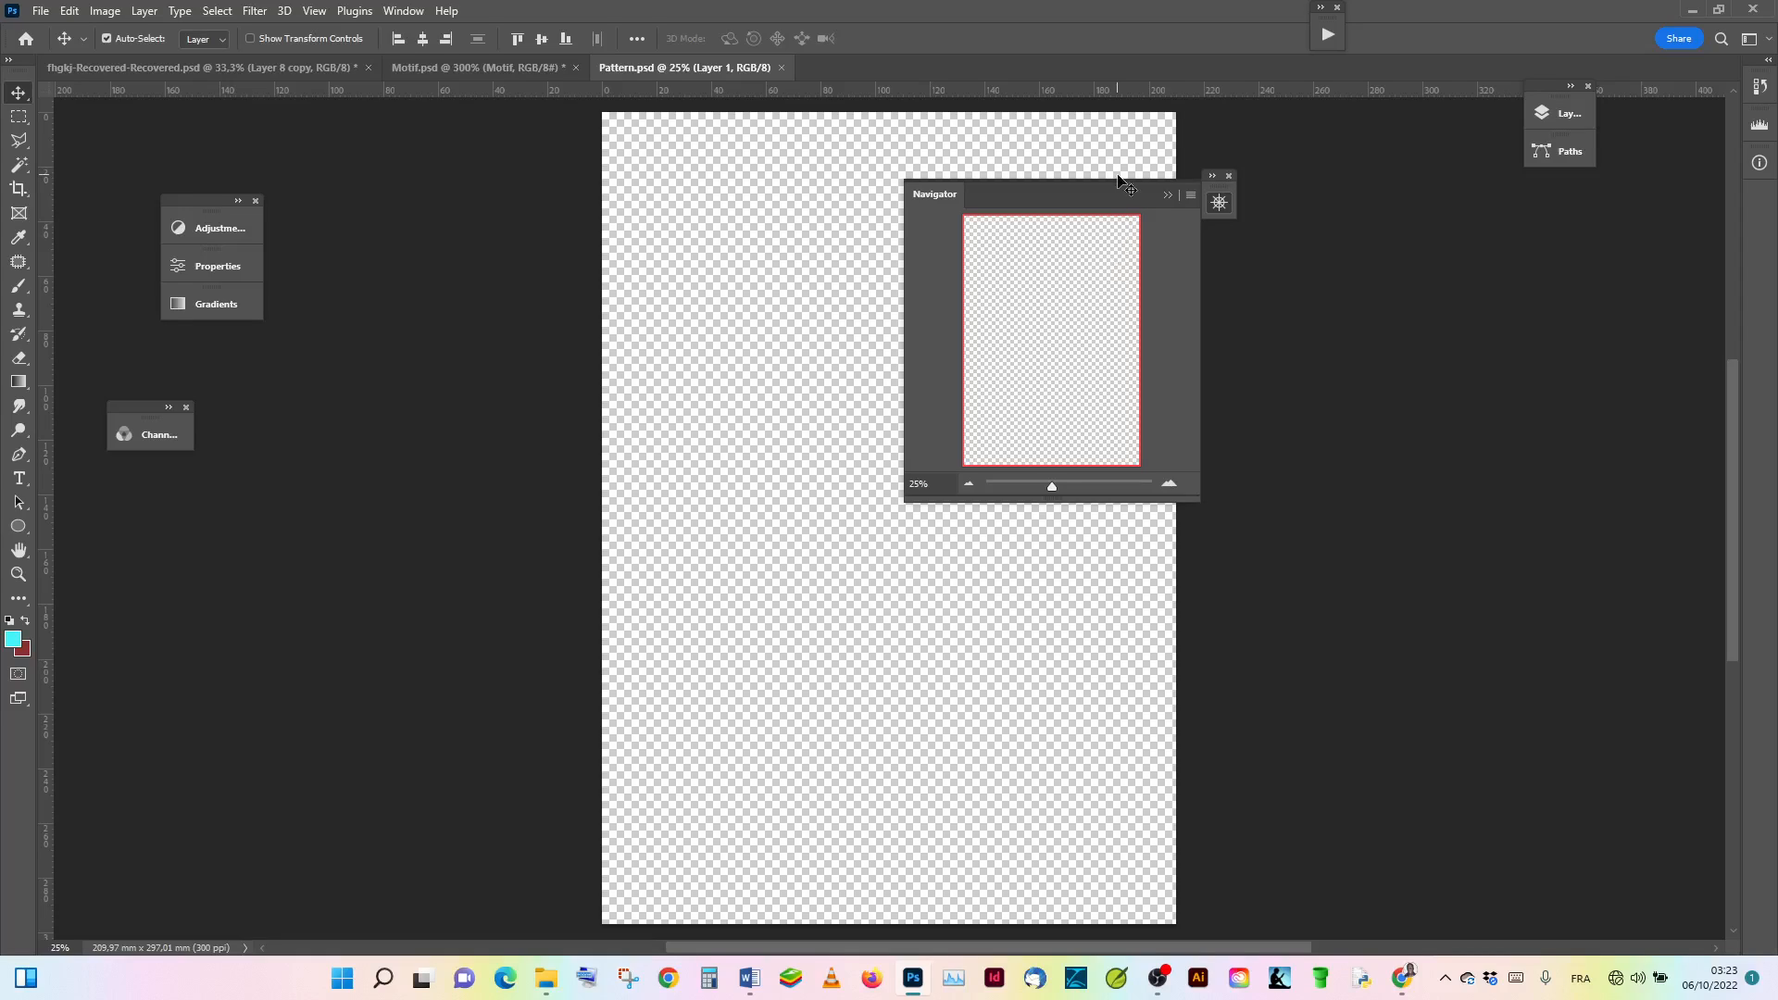
drag(1118, 186, 1430, 207)
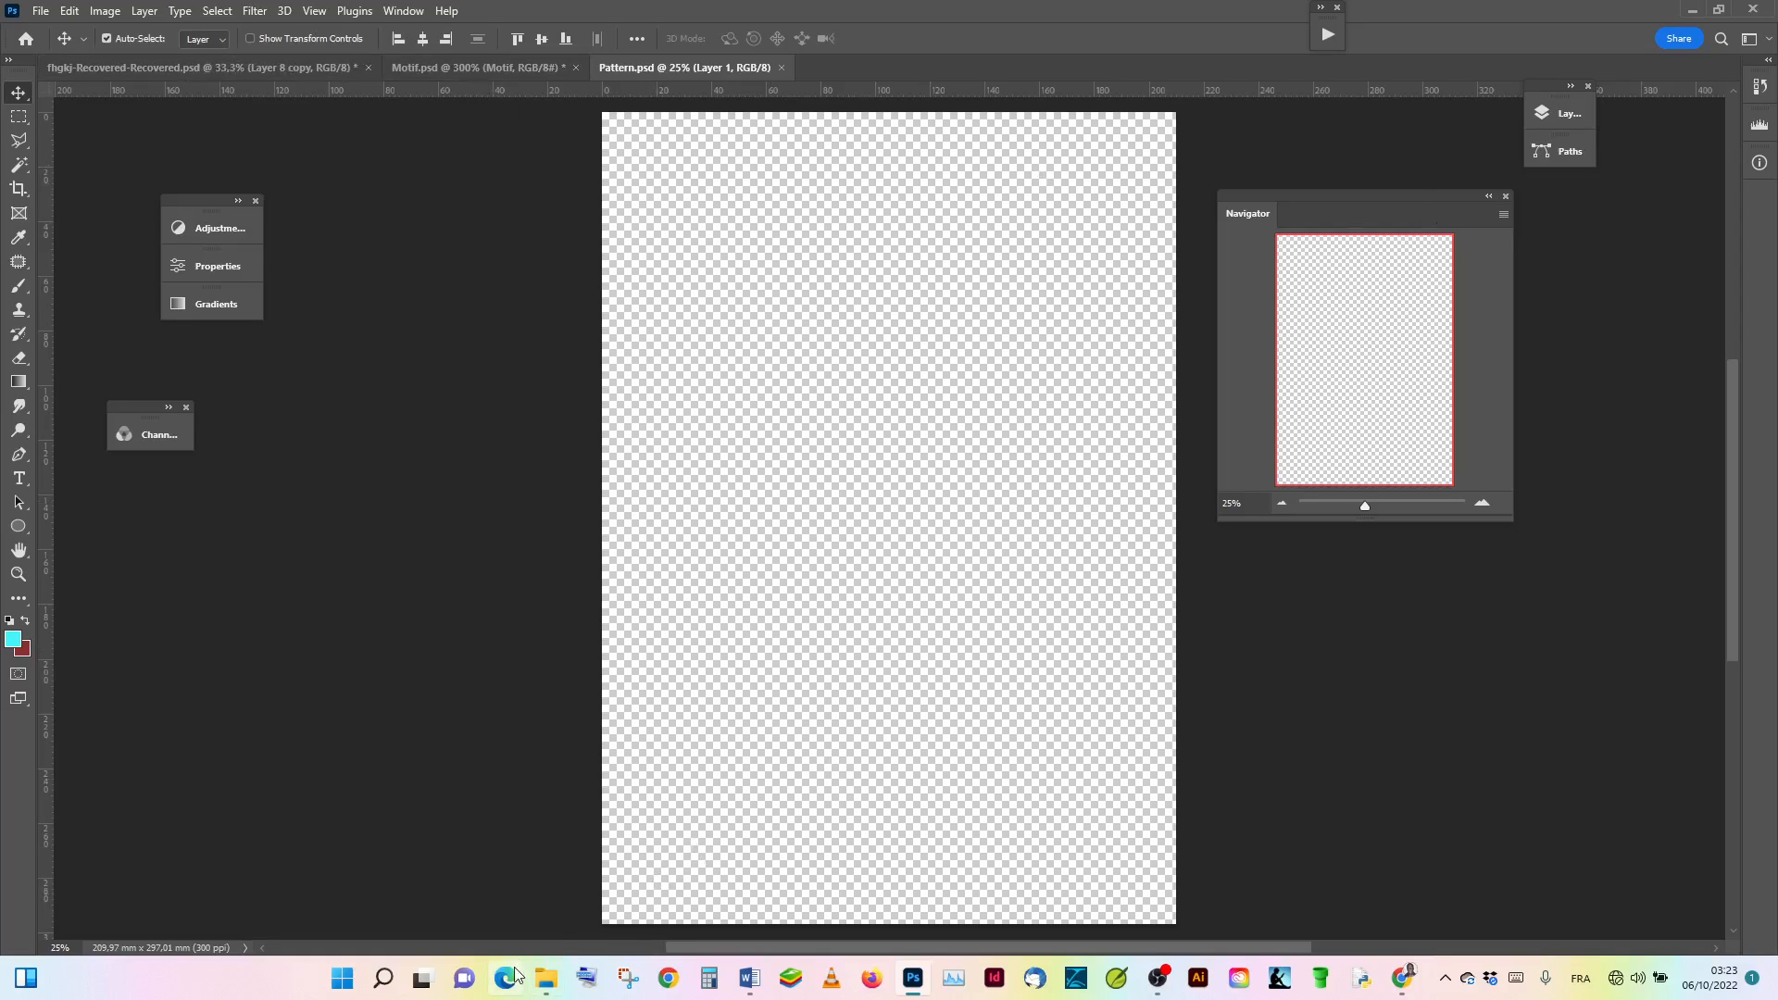
Step: Open a new File Explorer window and view Motif photoshop.jpg from the Bureau folder
click(546, 979)
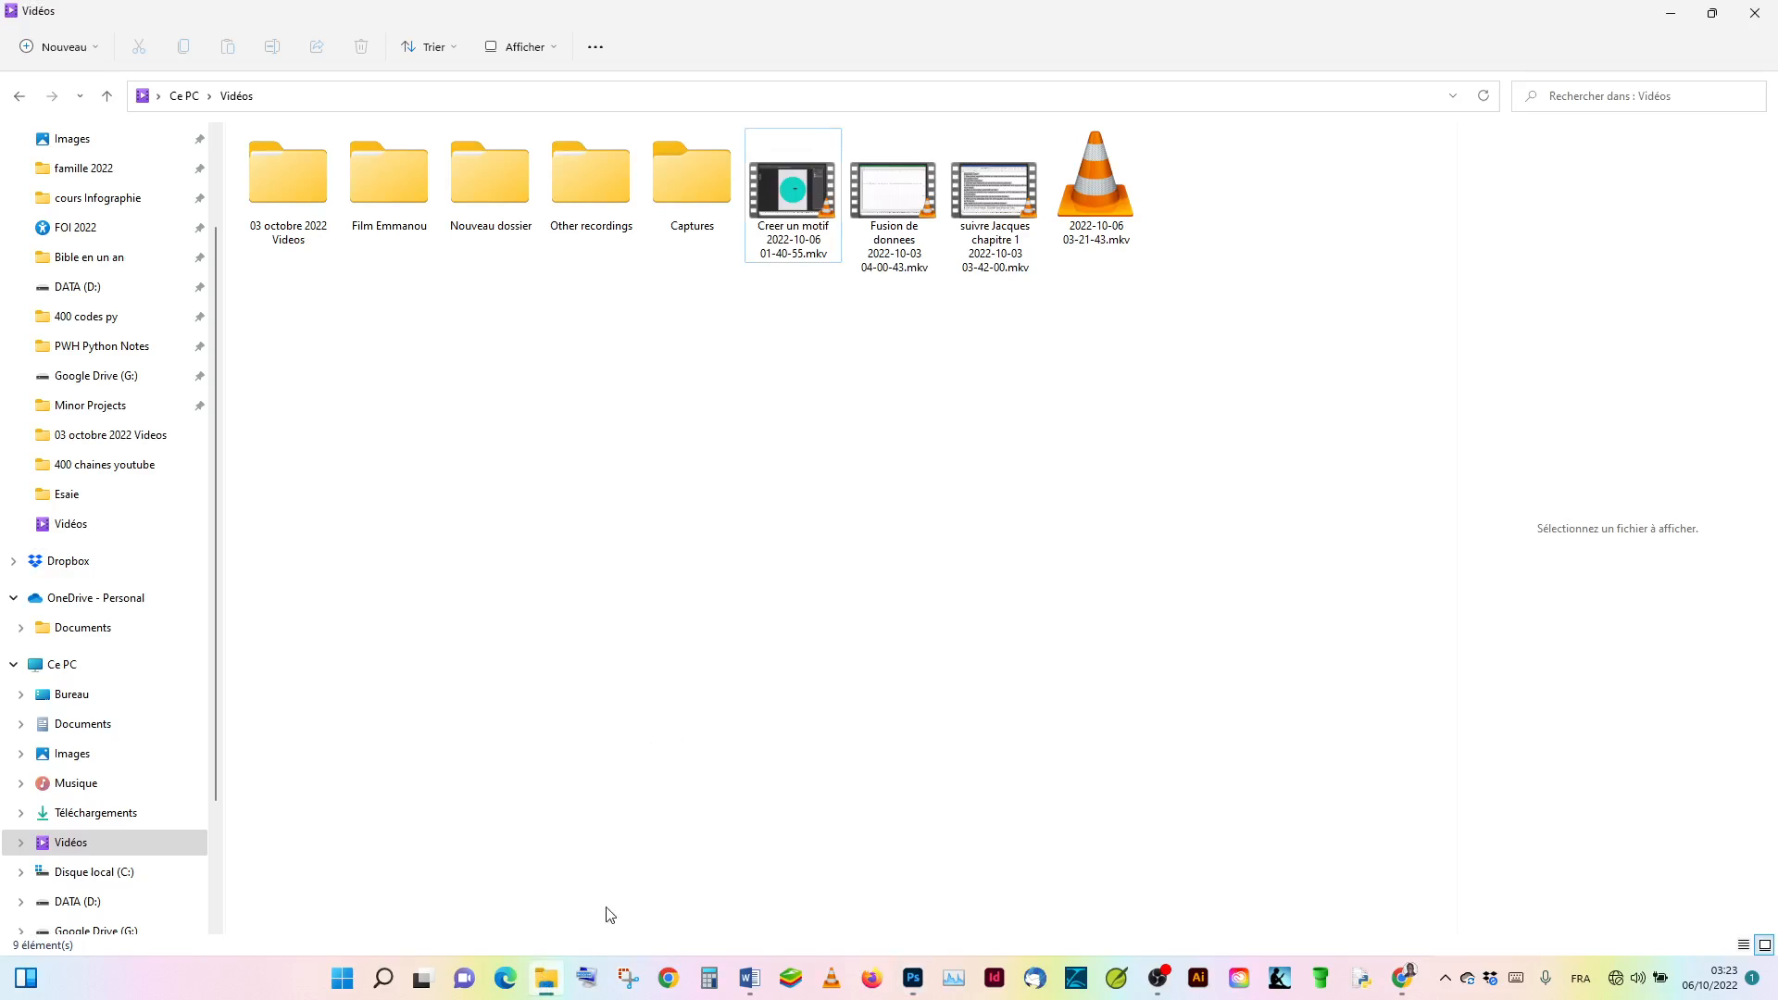
click(546, 983)
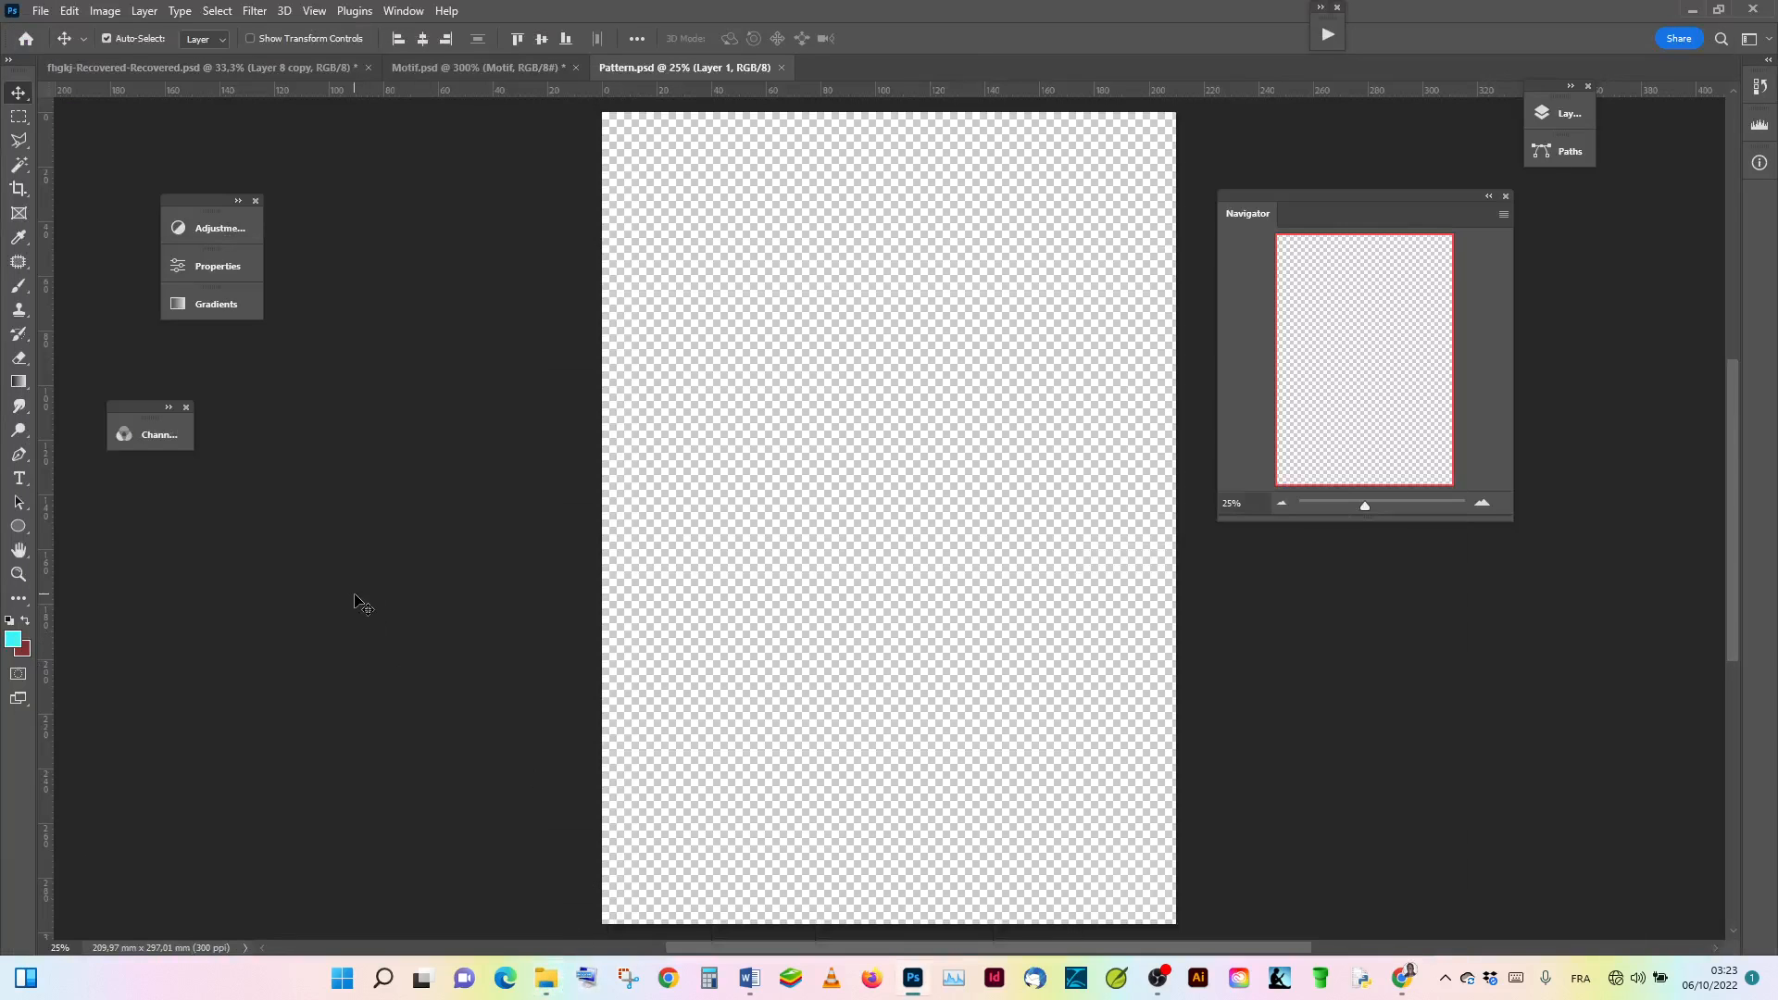
mouse_move(551, 988)
right_click(547, 982)
click(519, 870)
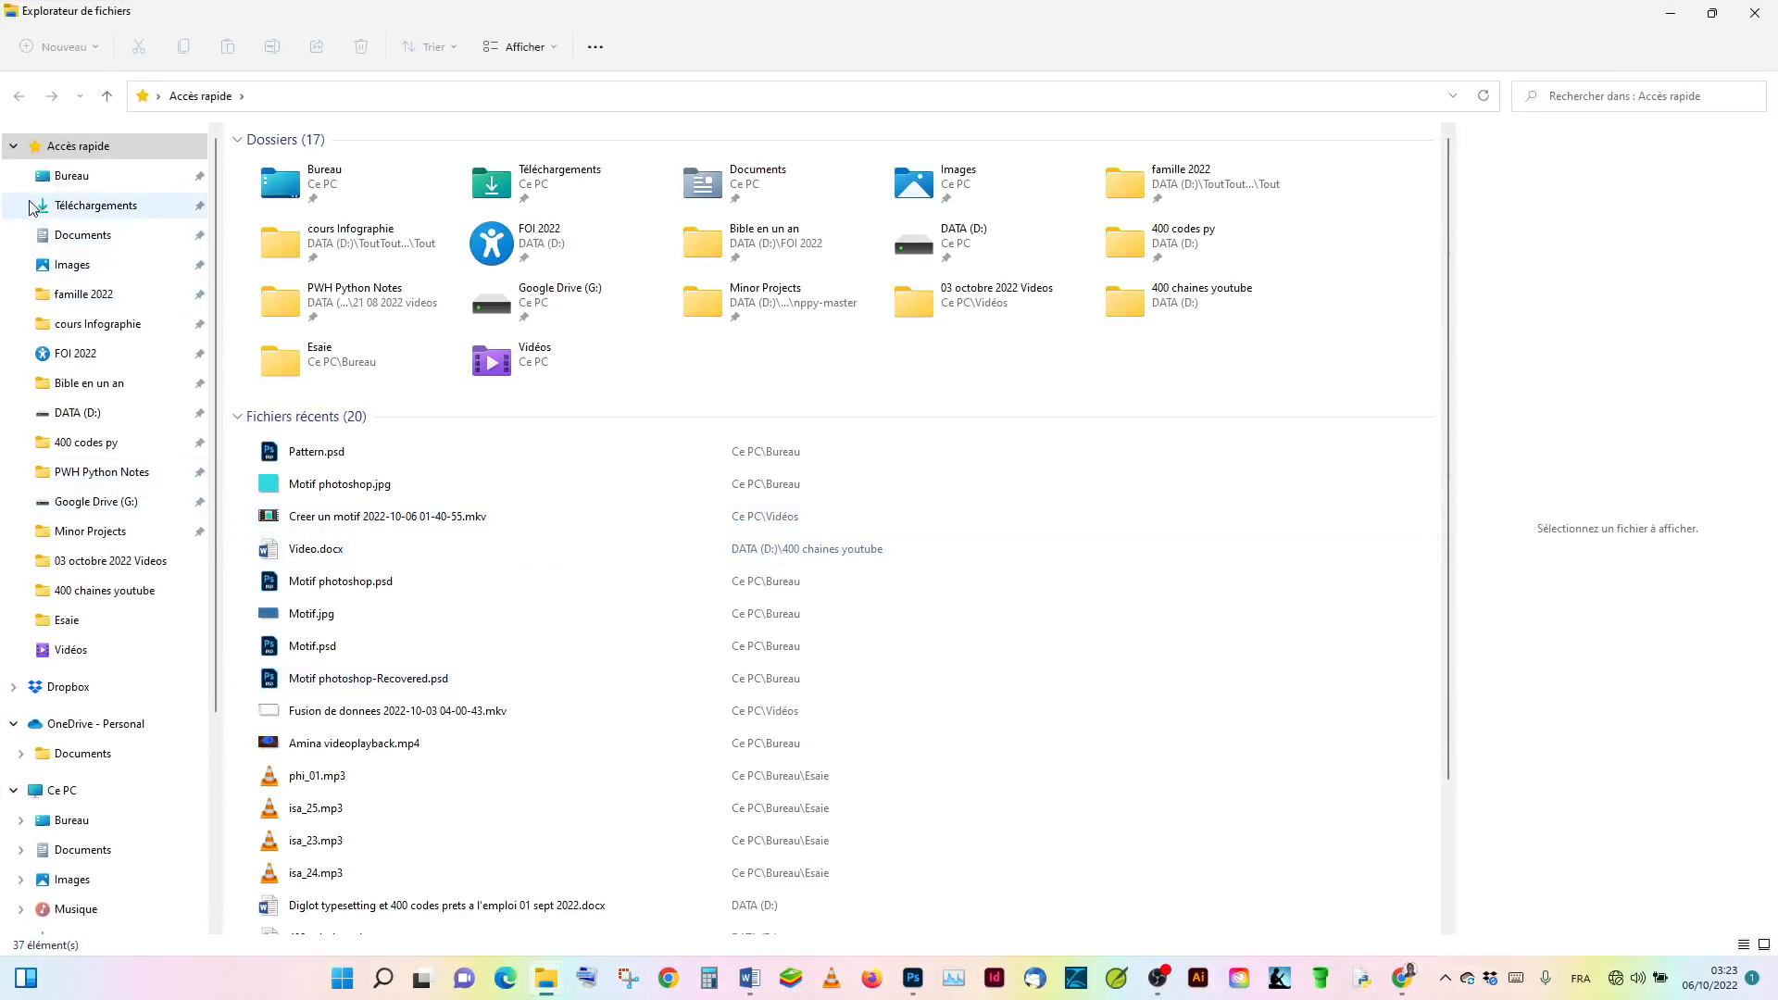
click(103, 180)
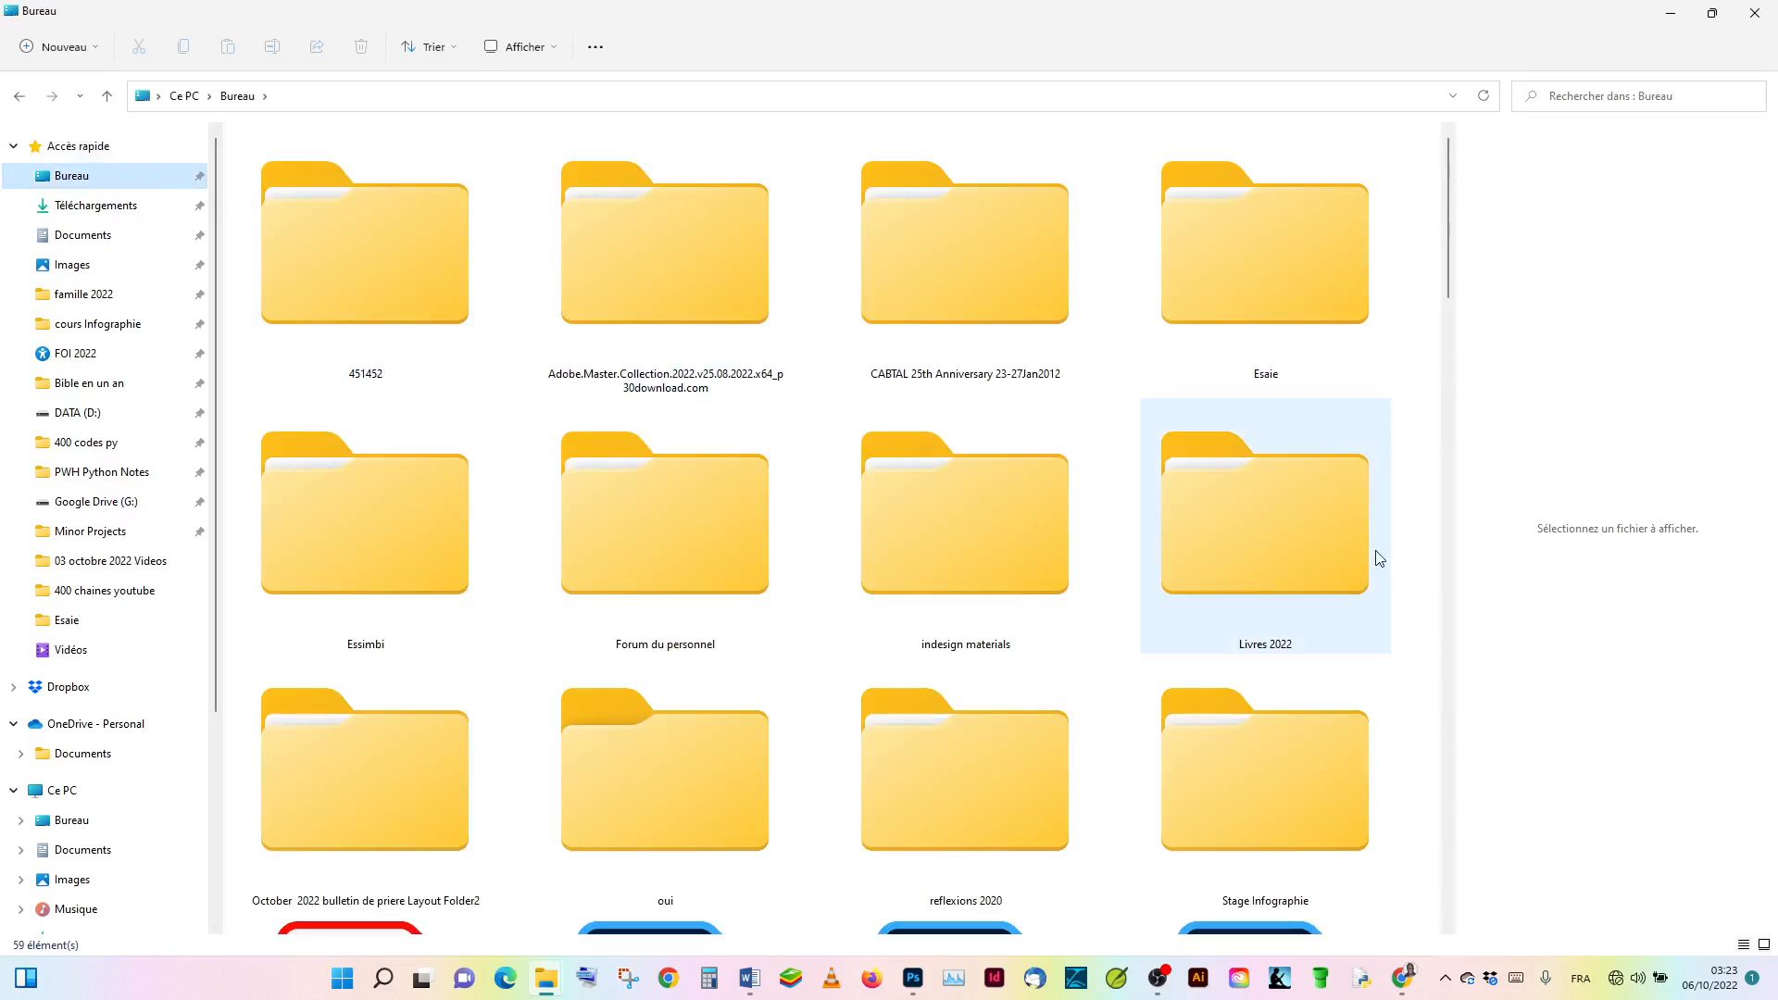
drag(1451, 263, 1472, 681)
double_click(1283, 252)
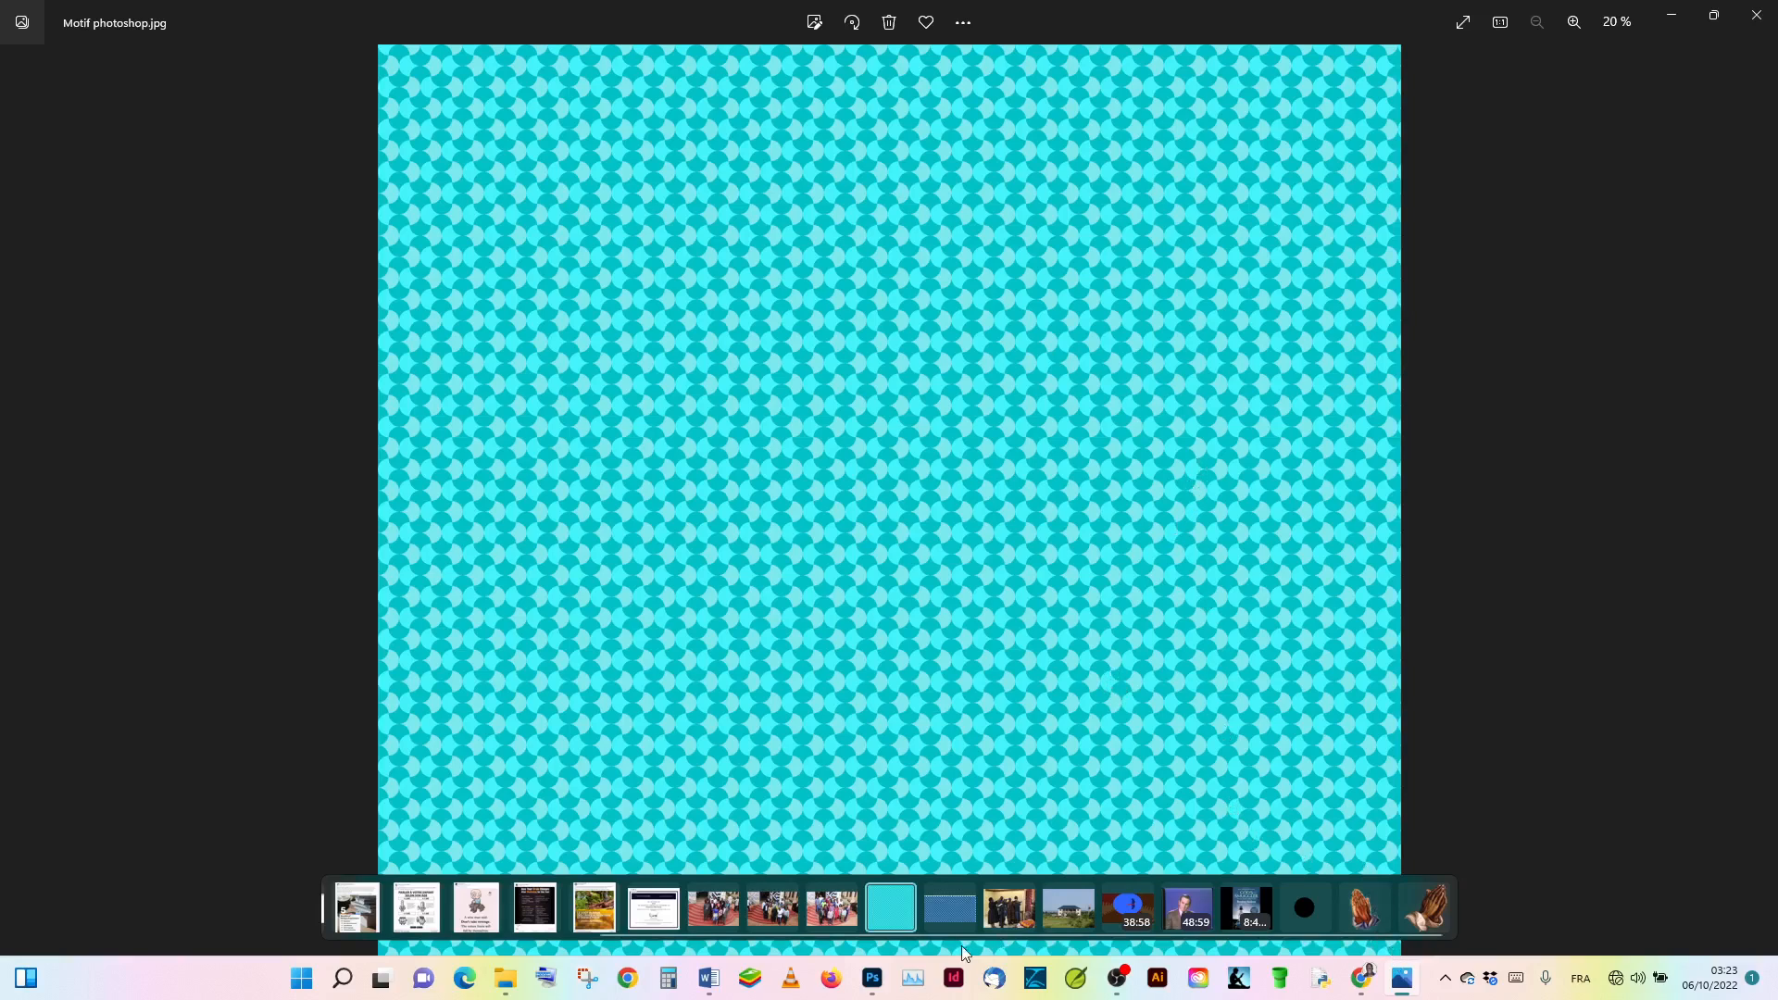
Step: Switch back to Photoshop and compare the motif in Motif.psd with the finished pattern in Motif photoshop.jpg
click(870, 982)
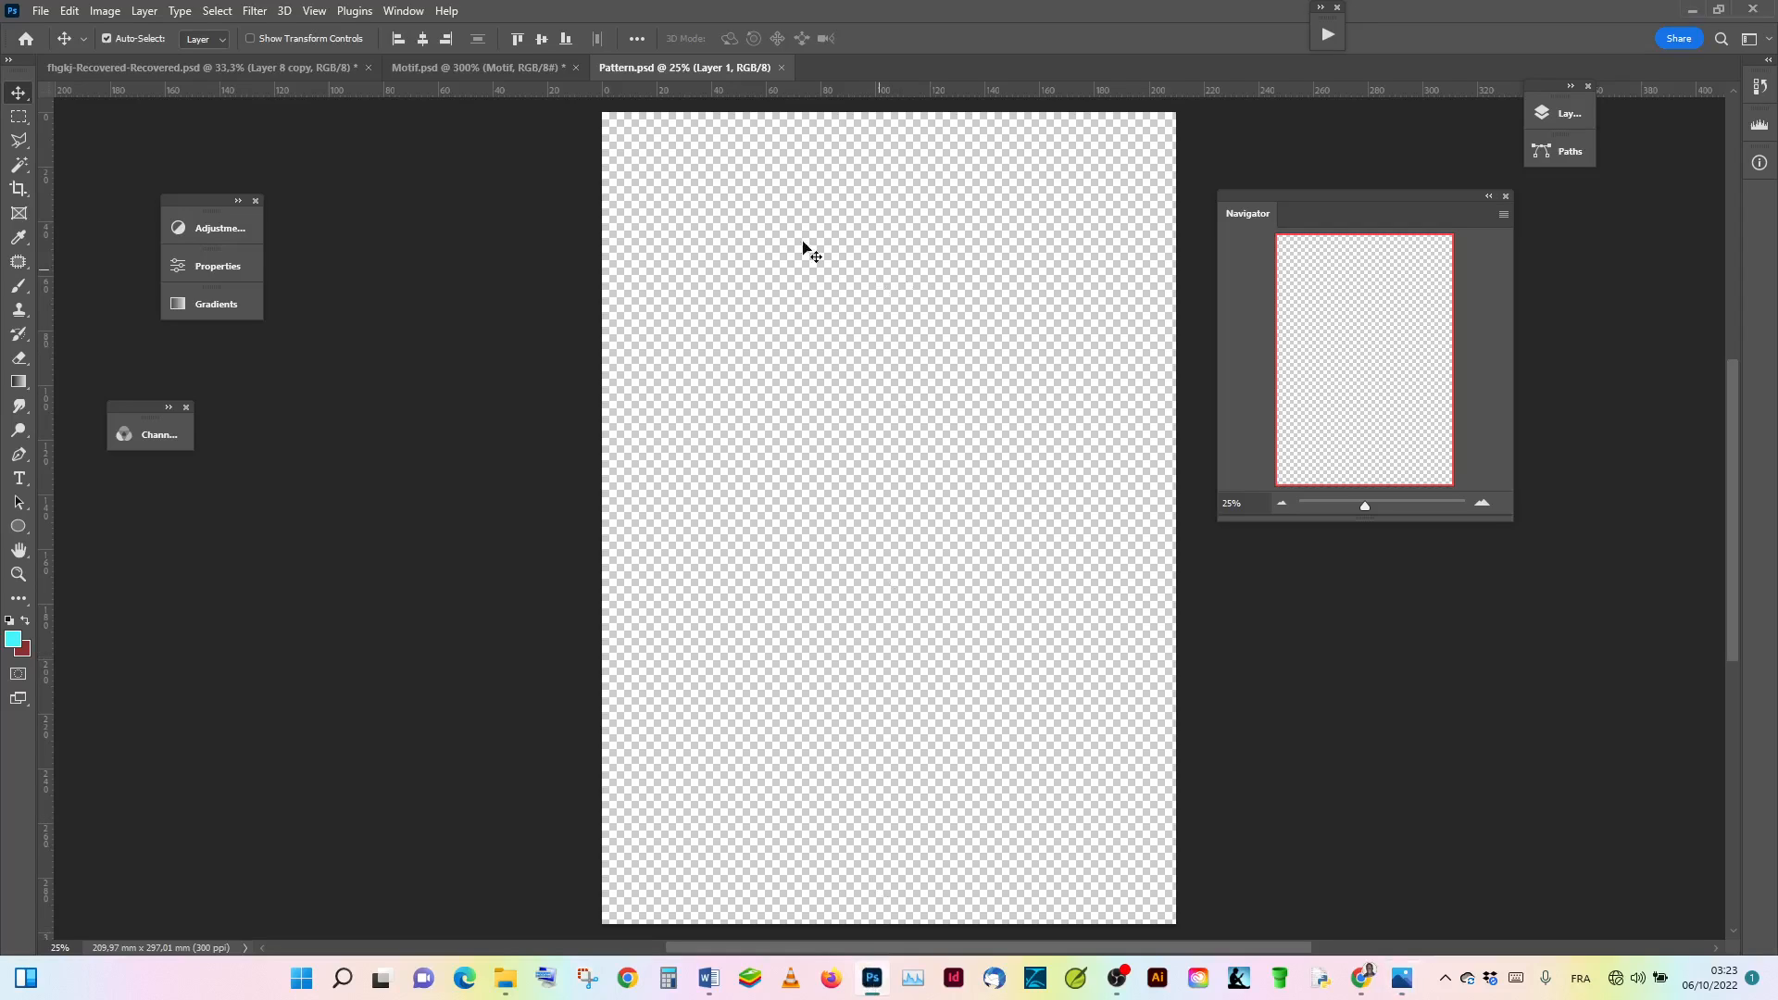
click(445, 70)
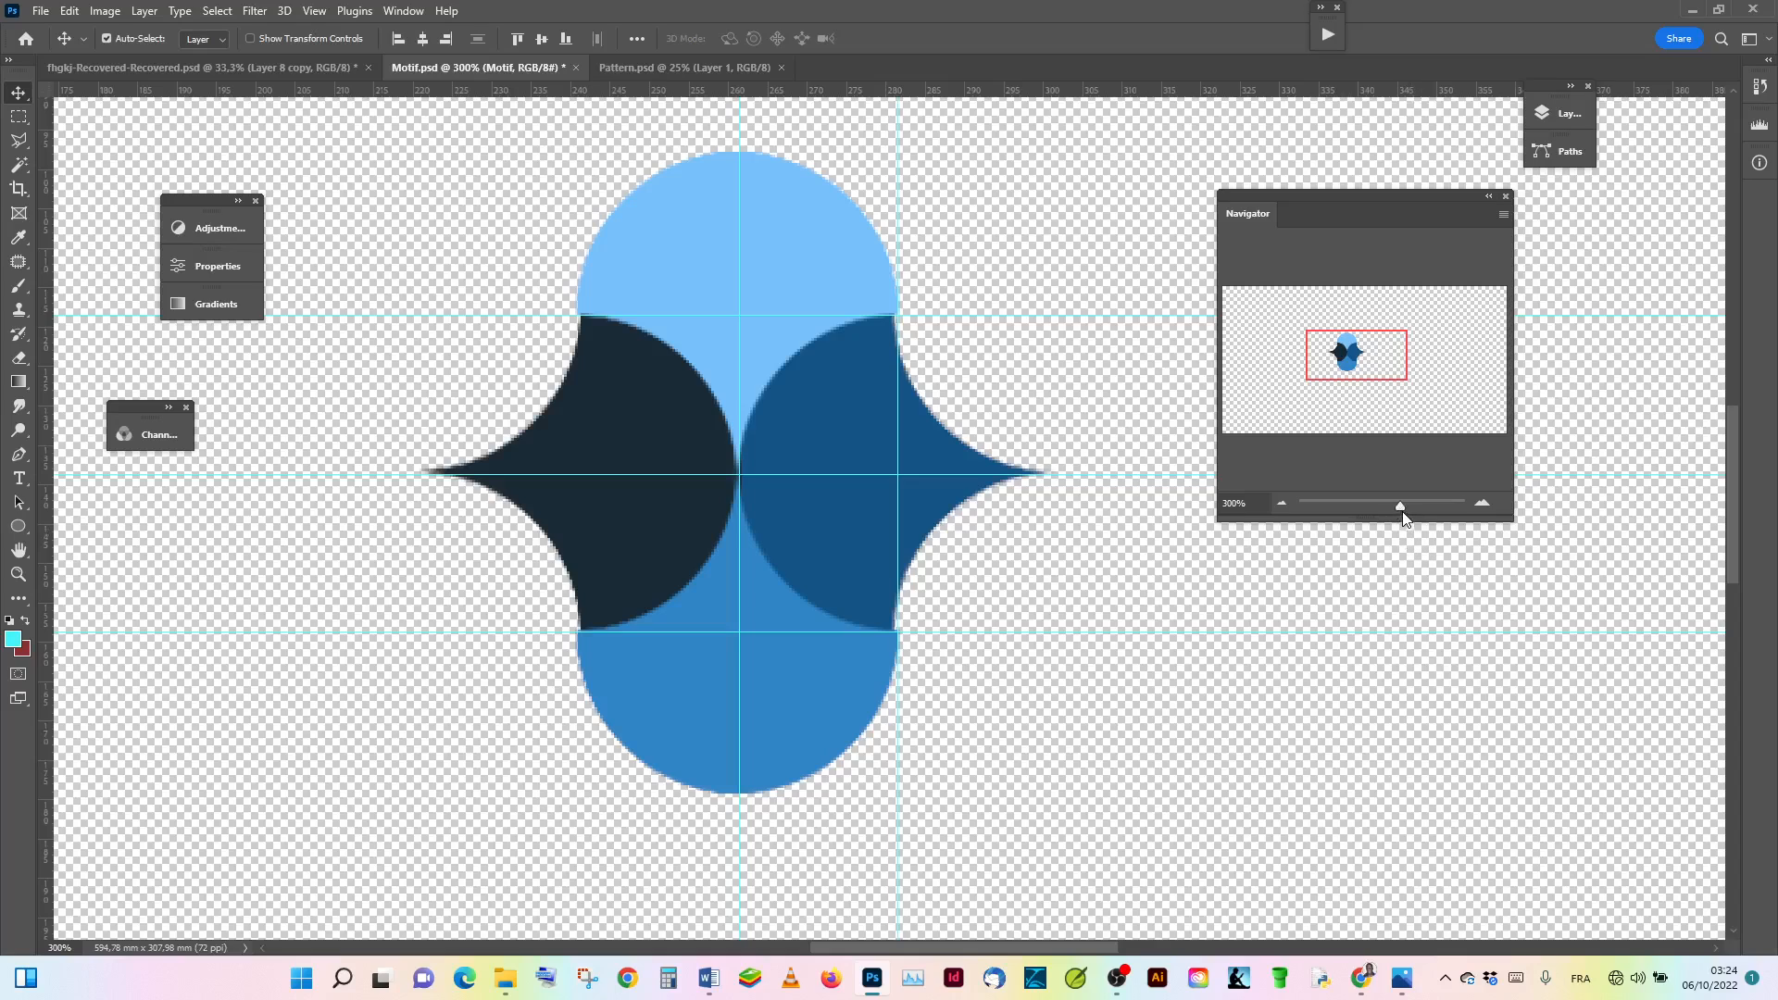
mouse_move(1401, 508)
mouse_down()
mouse_move(1372, 510)
mouse_move(1396, 501)
mouse_up()
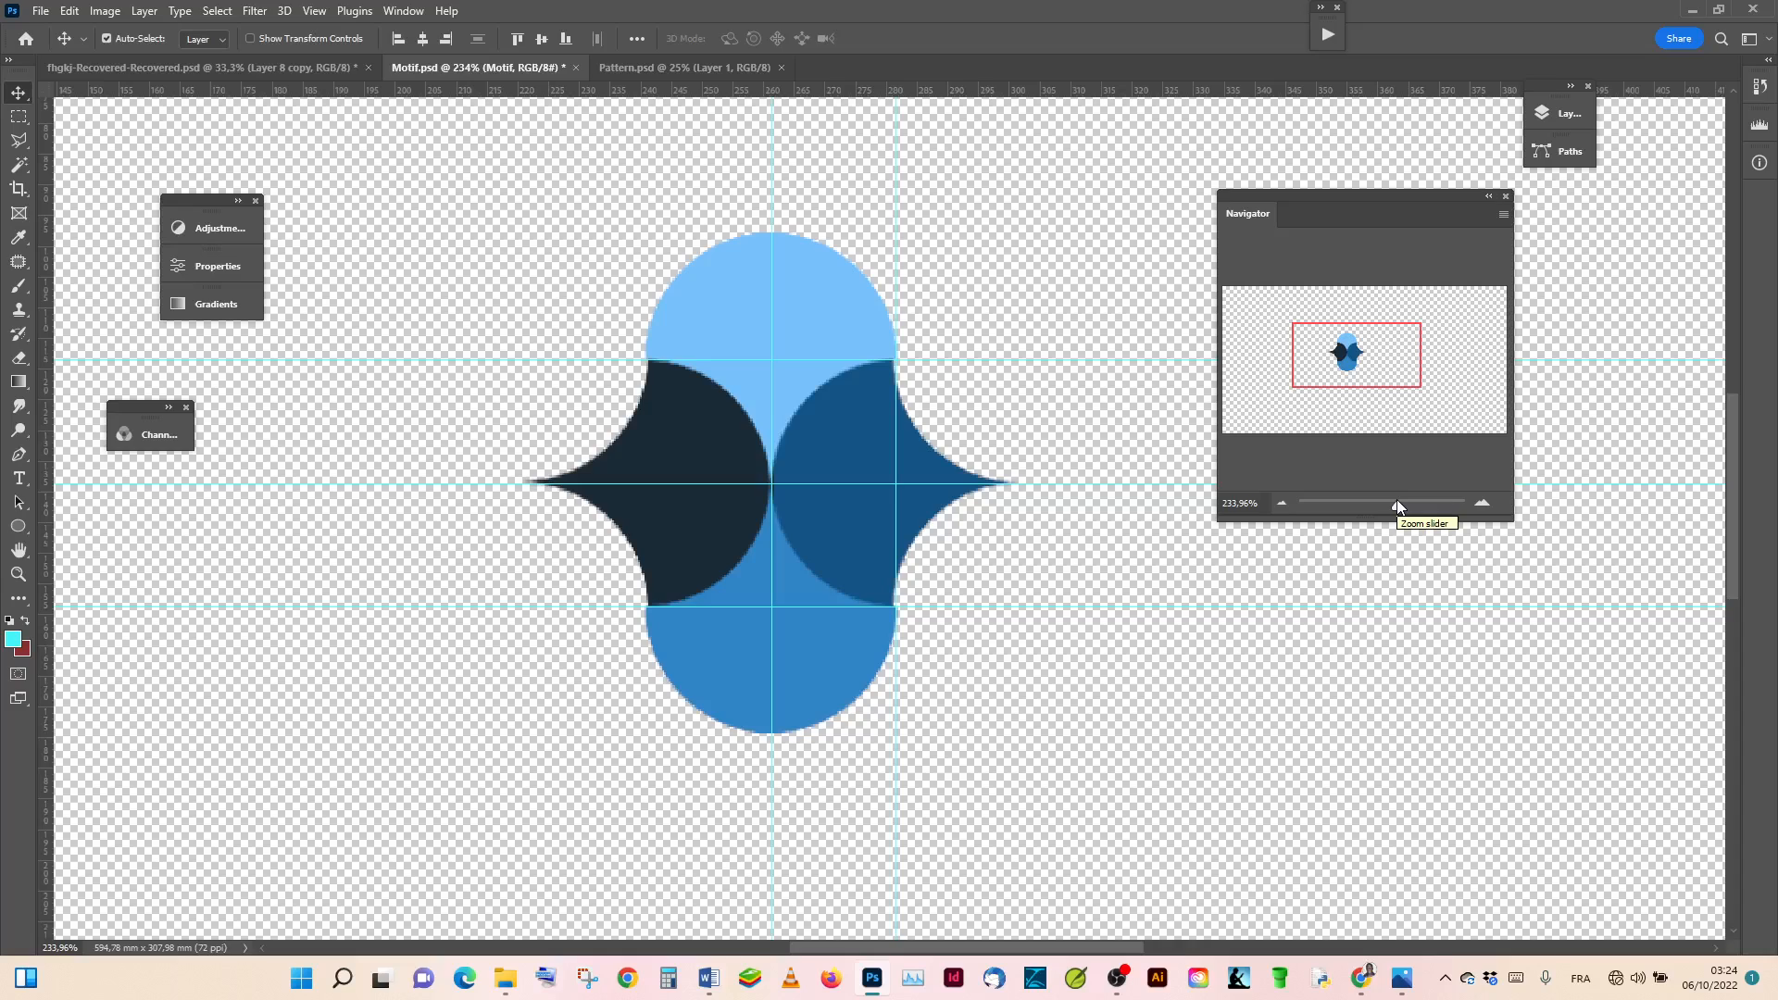
click(1401, 990)
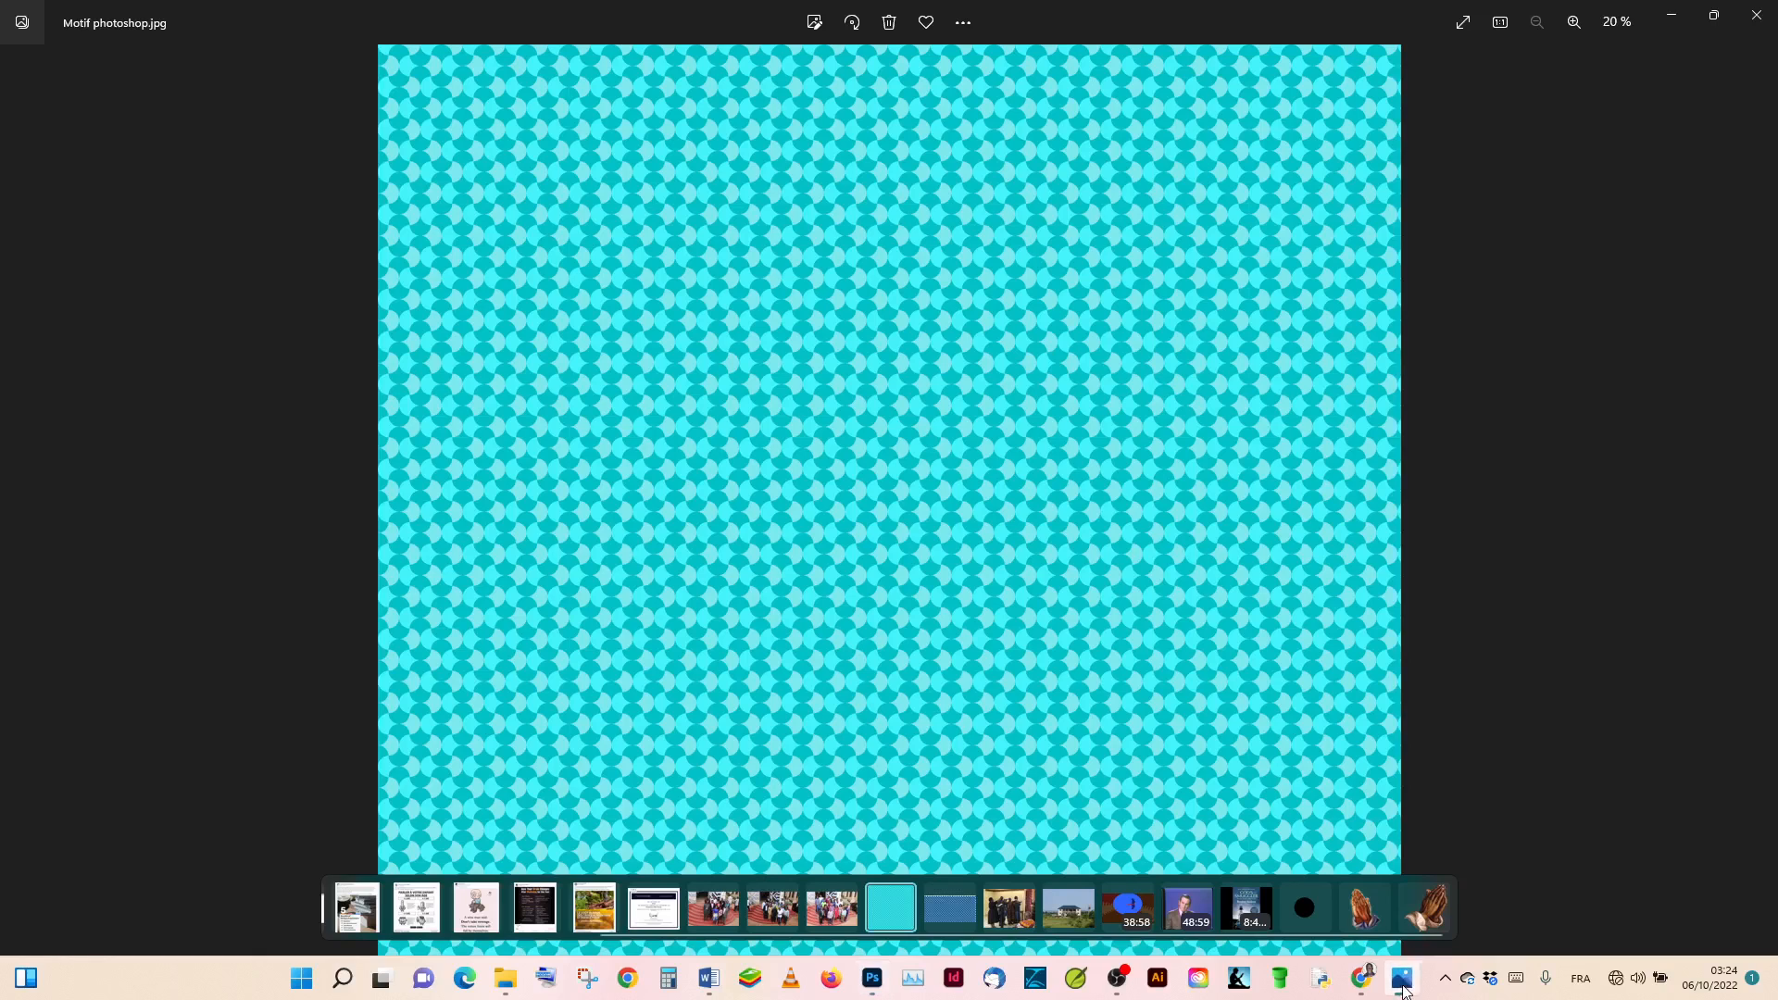
click(1401, 990)
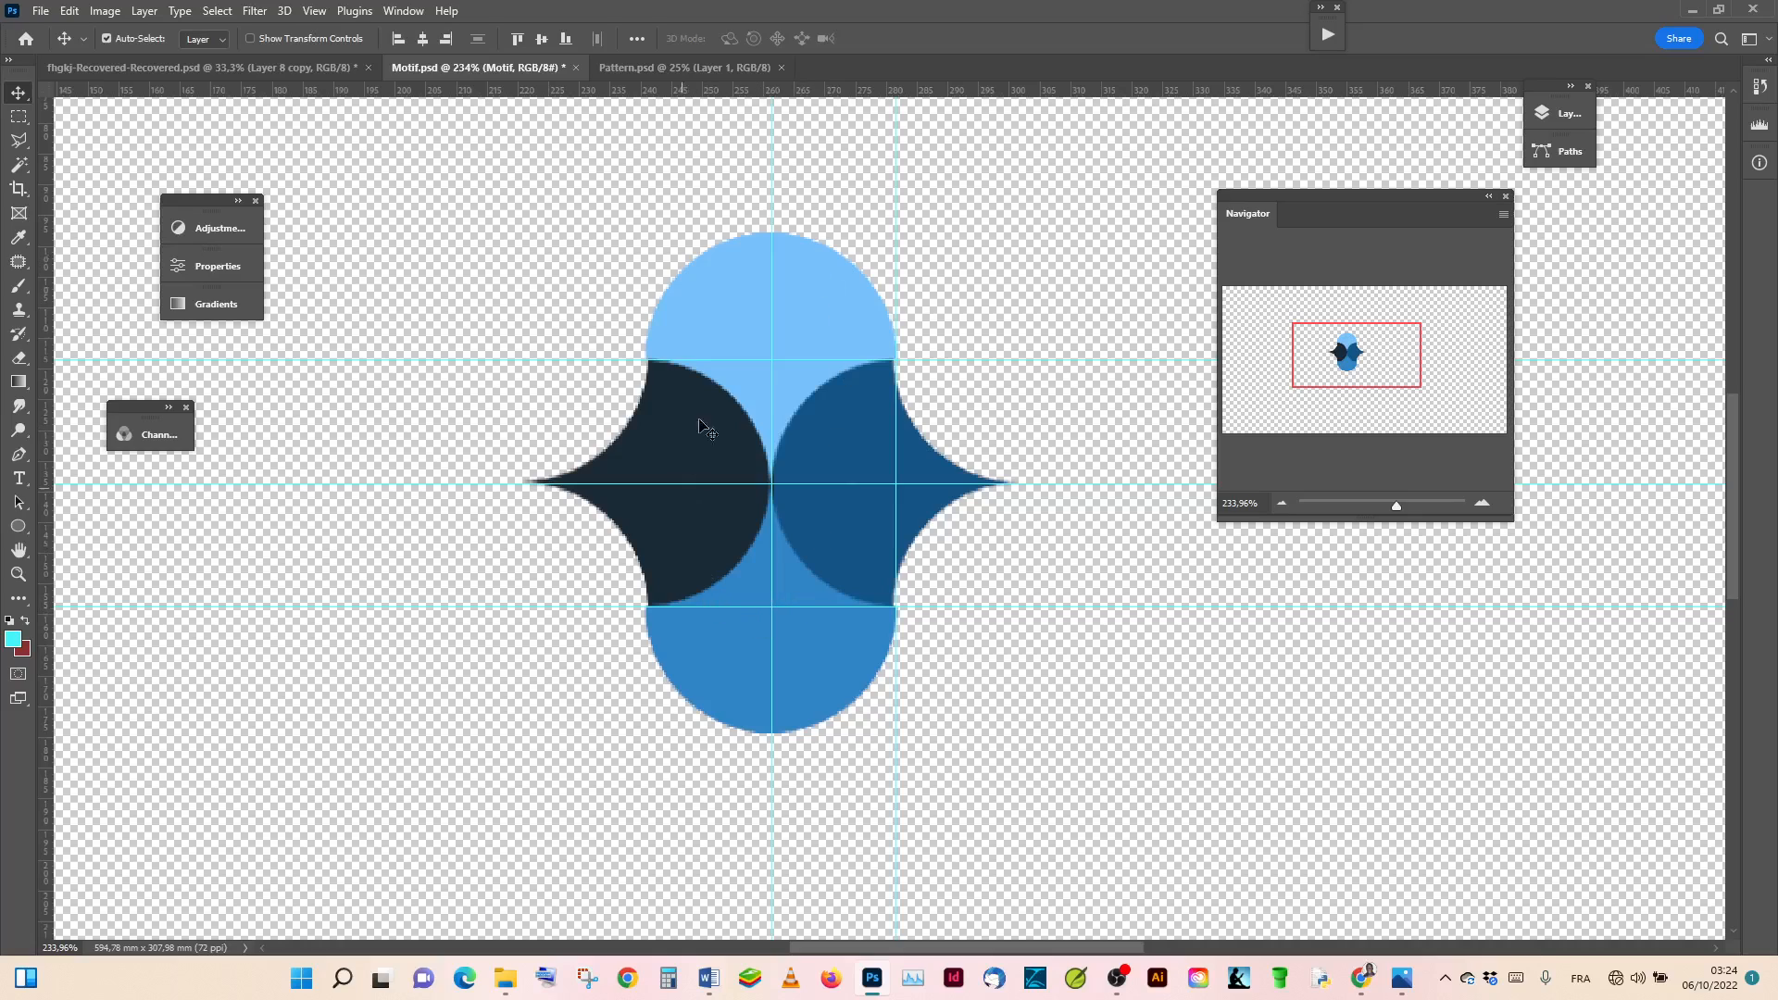
Step: Toggle the visibility of Layer 10, M4 and M3 in Motif.psd to identify each motif piece, and leave Layer 10 hidden
click(1563, 114)
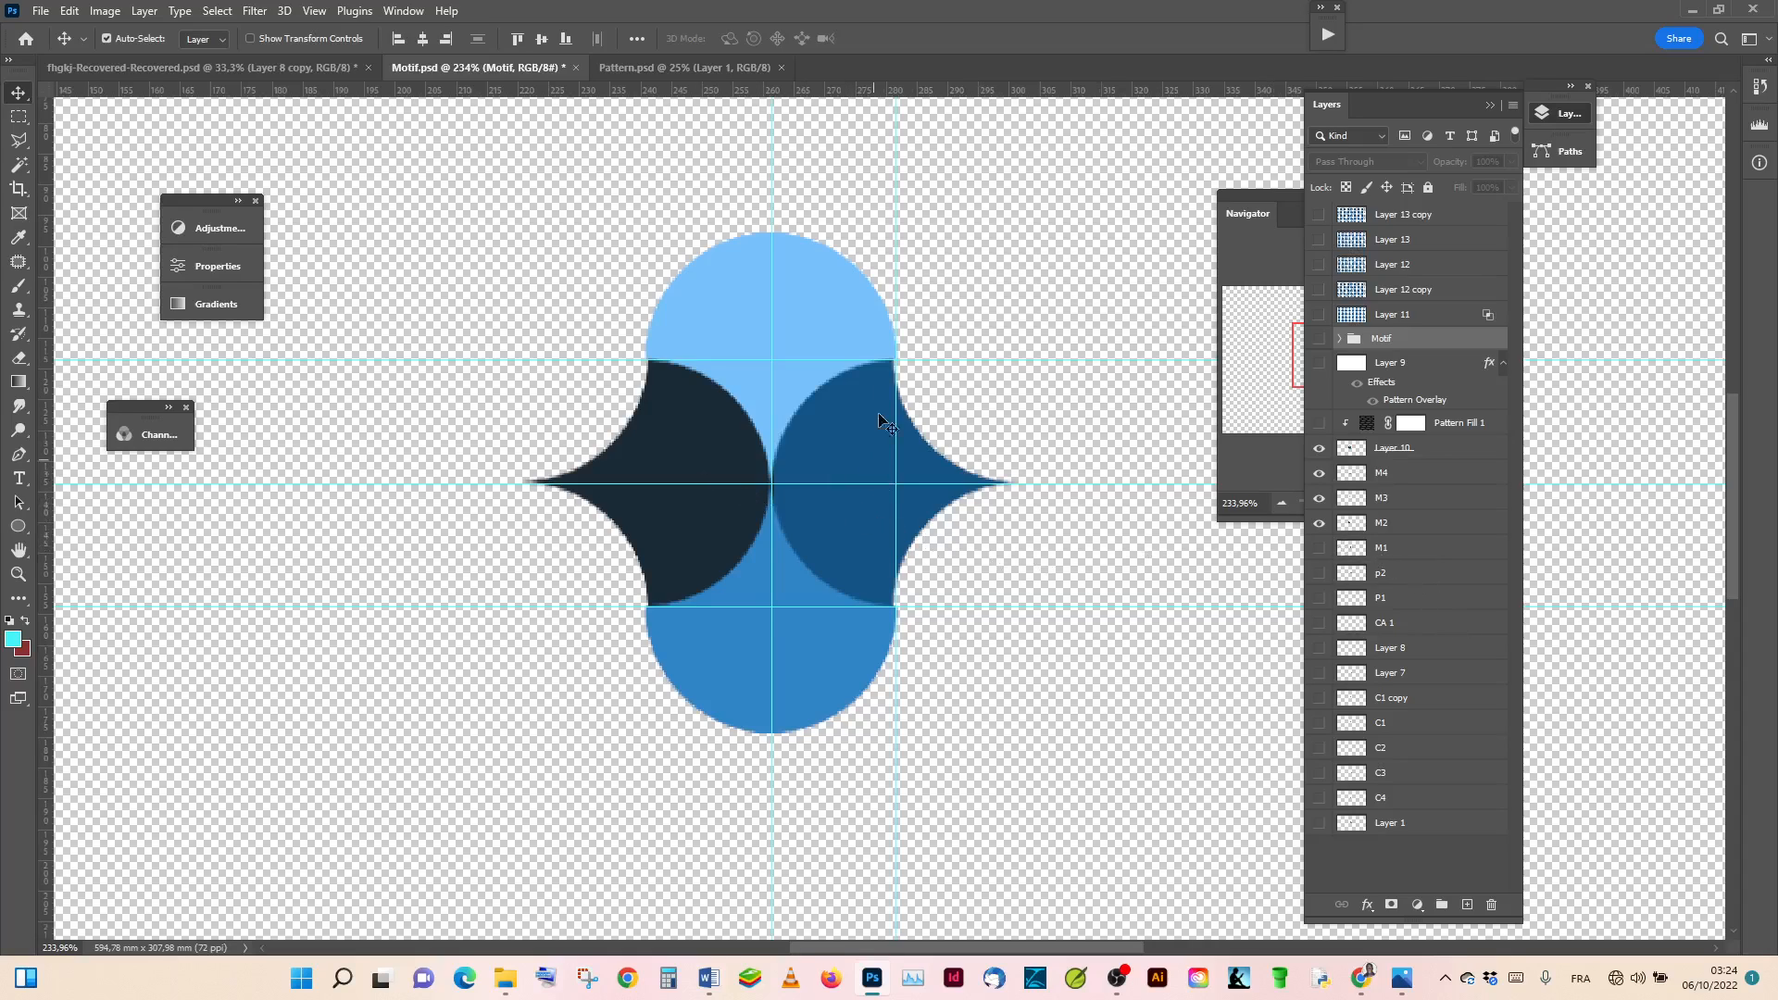
click(1320, 451)
click(1319, 452)
click(1317, 480)
click(1319, 449)
click(1319, 449)
click(1320, 473)
click(1319, 498)
click(1319, 499)
click(1319, 500)
click(1318, 451)
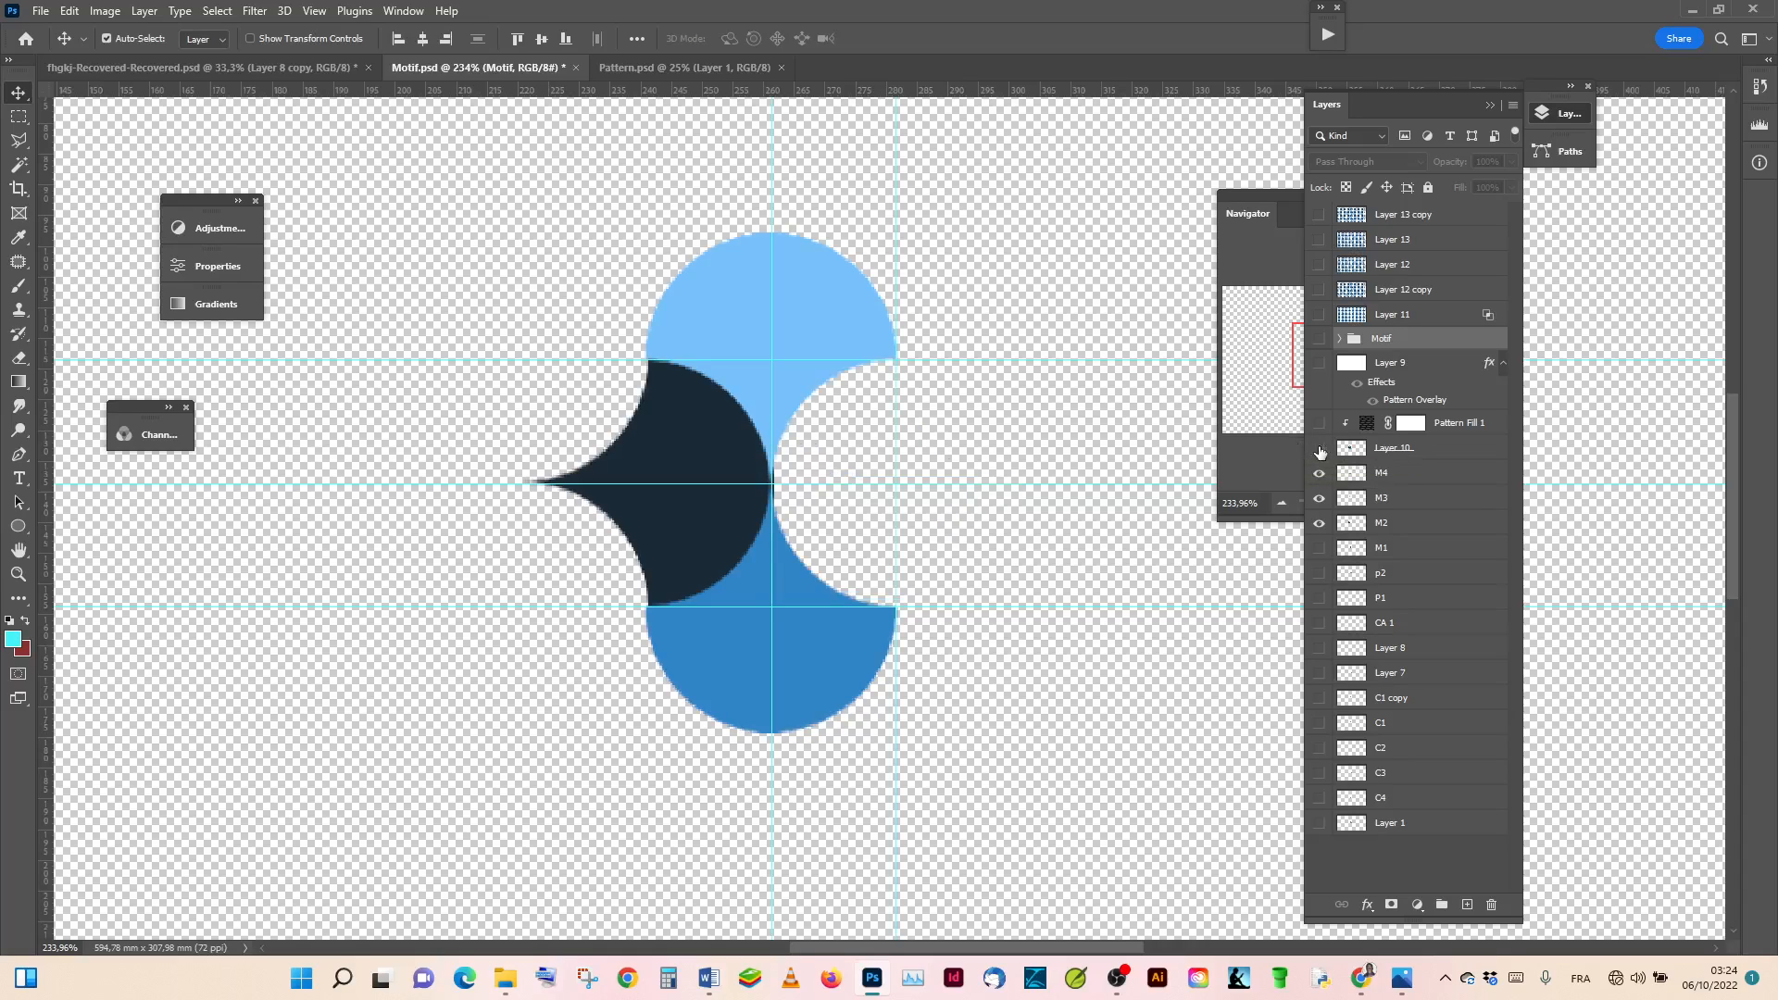
Step: Toggle layer M2 to check its dark piece of the motif, and leave it hidden
click(1318, 524)
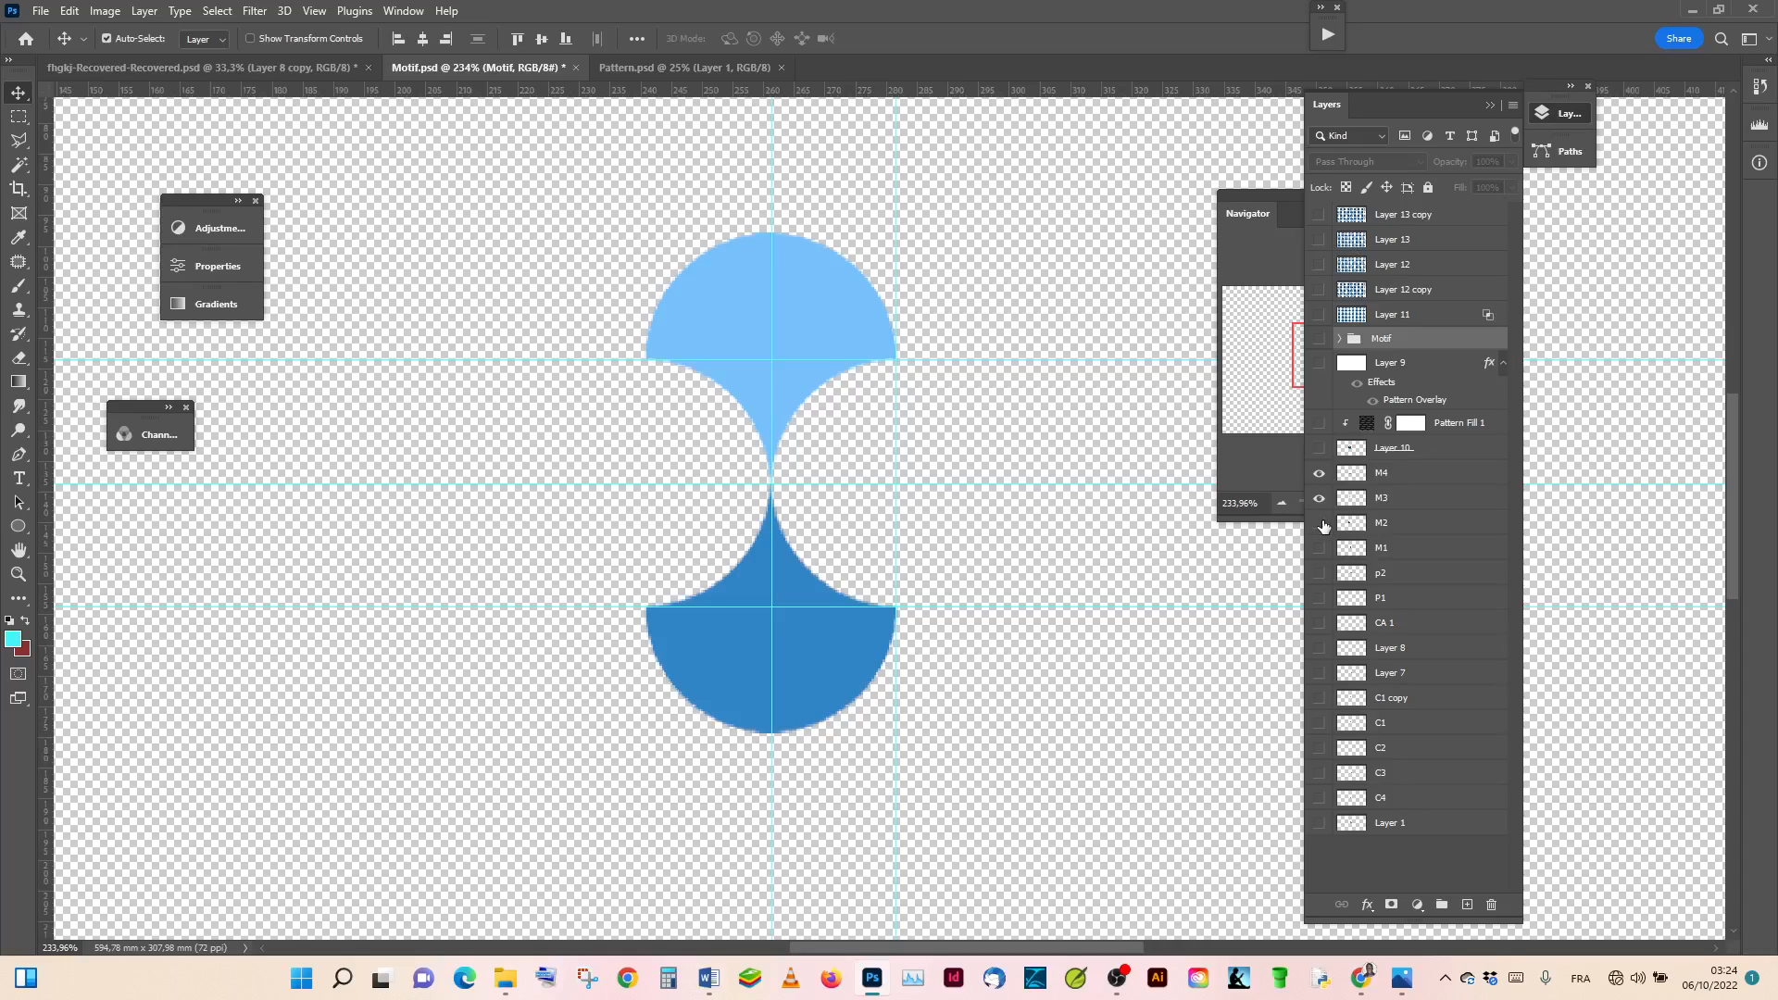
click(1320, 524)
click(1320, 524)
click(1319, 524)
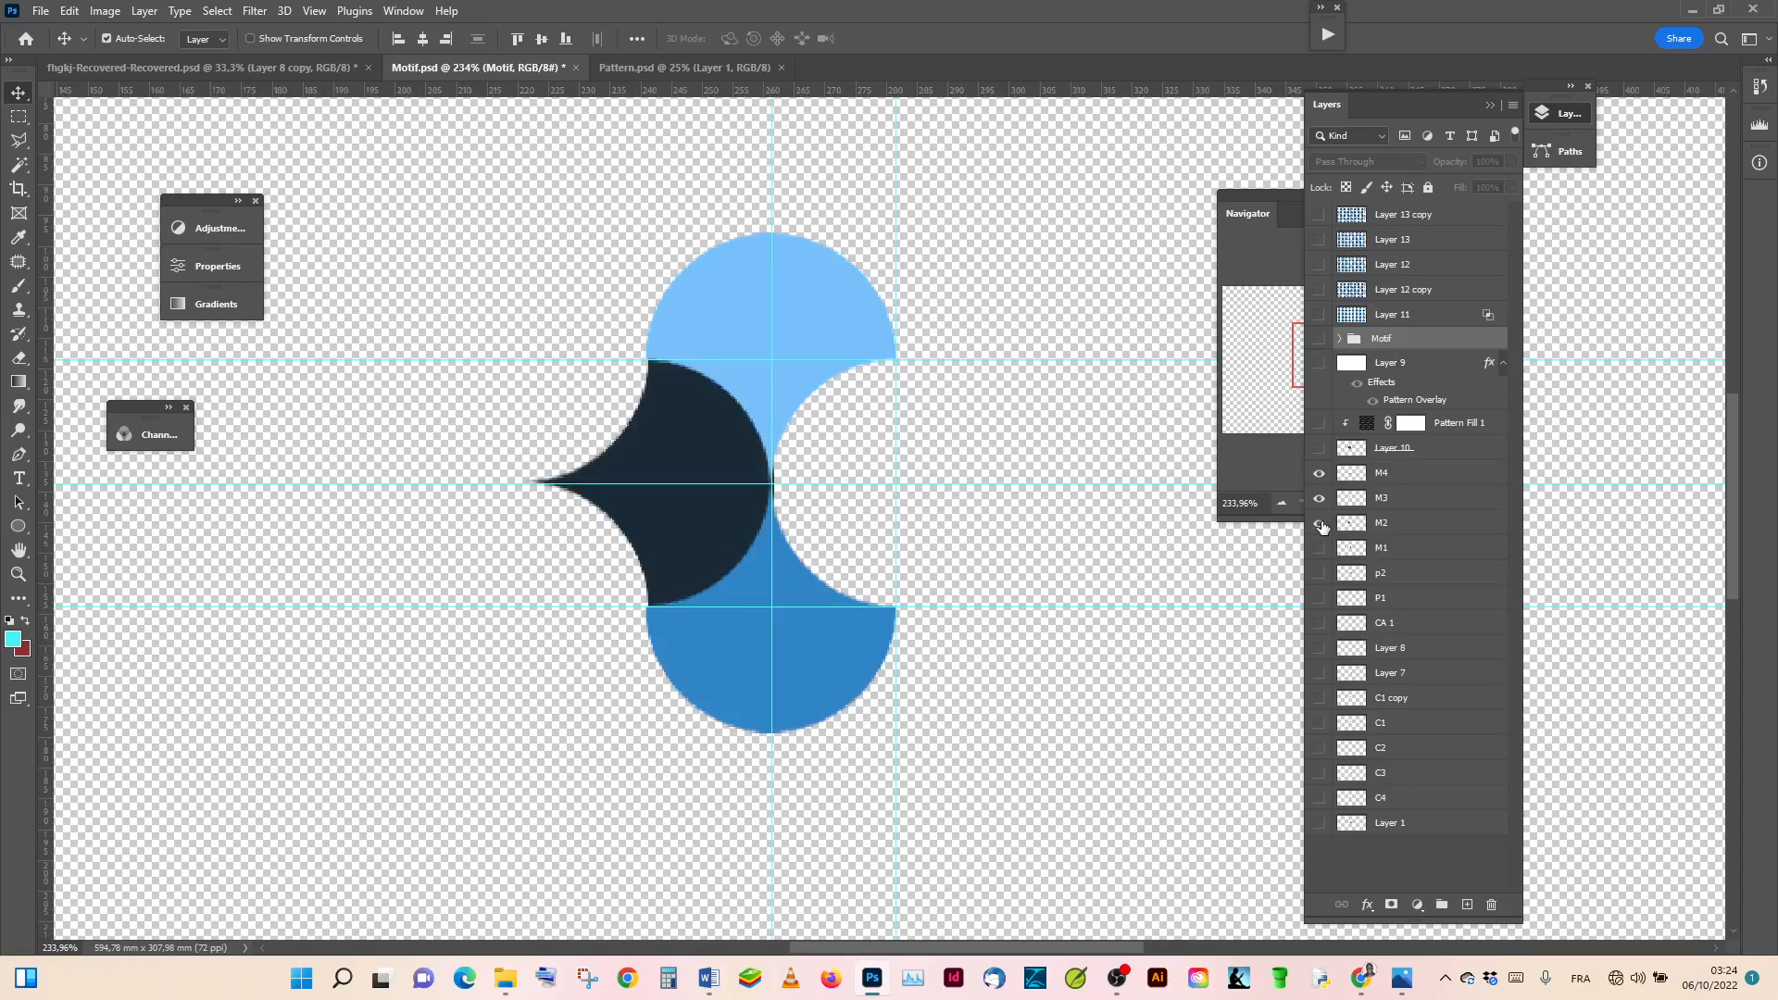
click(1320, 524)
Step: Toggle layer M3 off and on to check which piece of the motif it holds, leaving it visible
click(1319, 498)
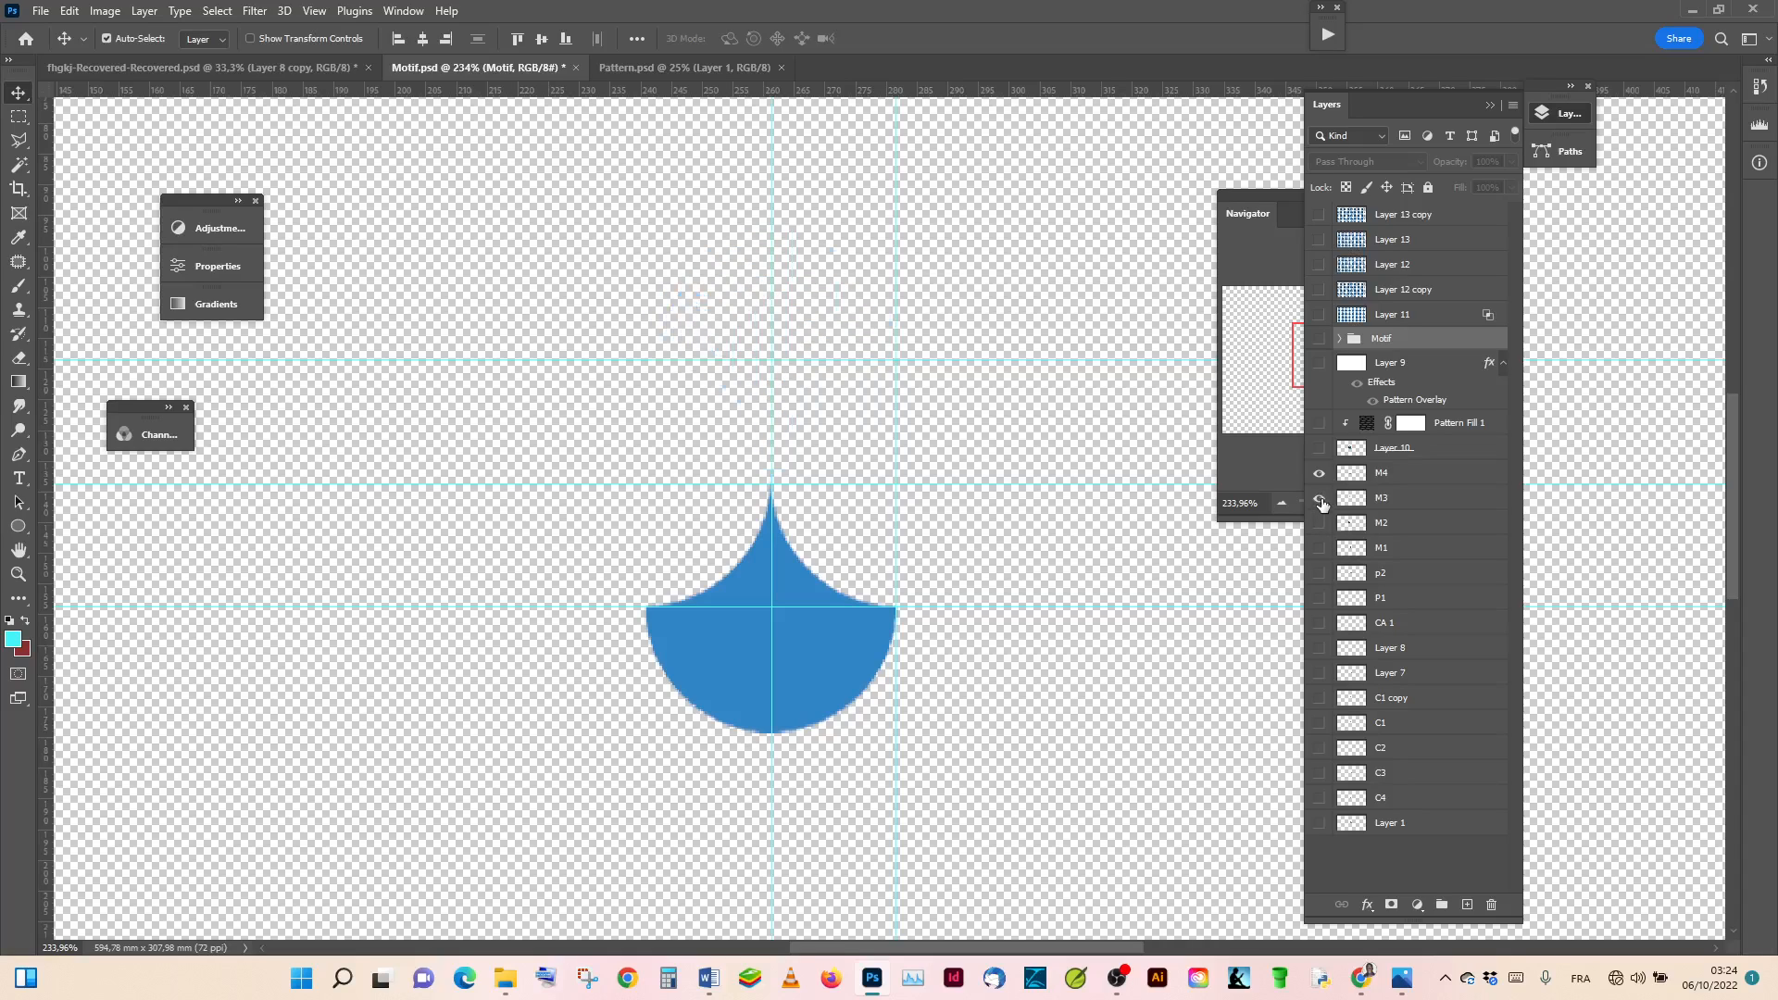
click(1320, 500)
click(1319, 499)
click(1319, 500)
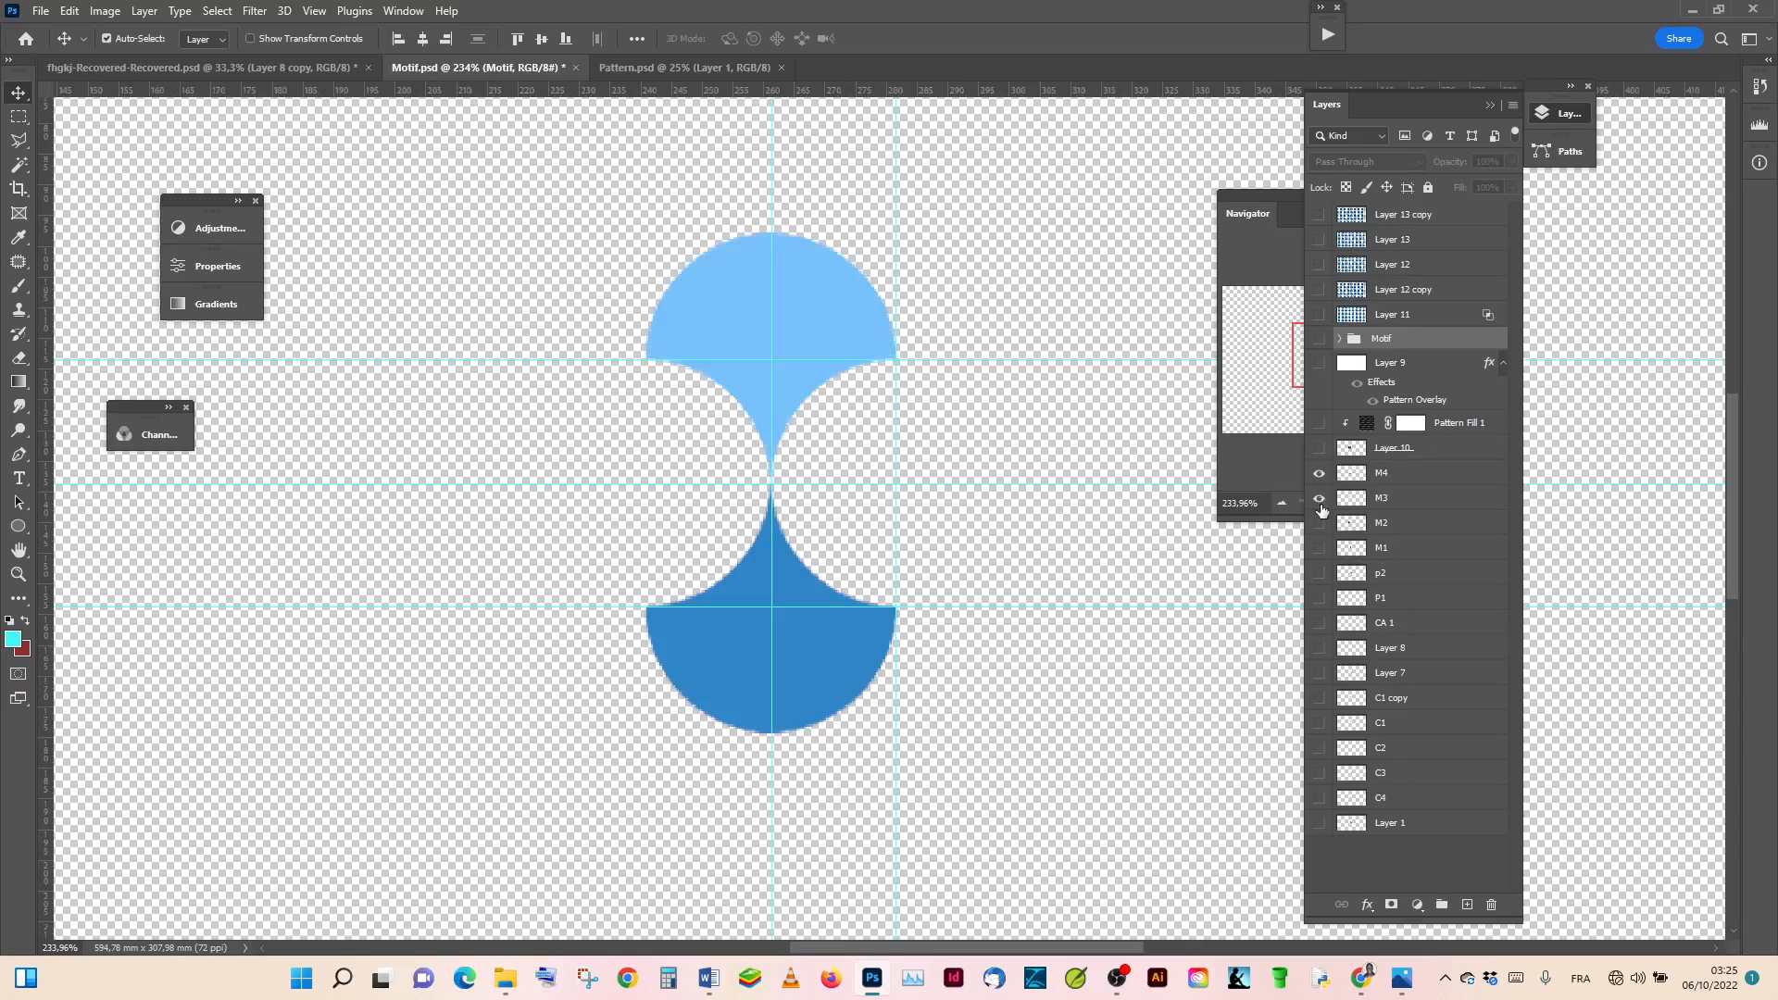
Step: Check layer M2, hide M3, and enlarge the view to 500% to inspect the M4 piece
click(1319, 524)
click(1319, 524)
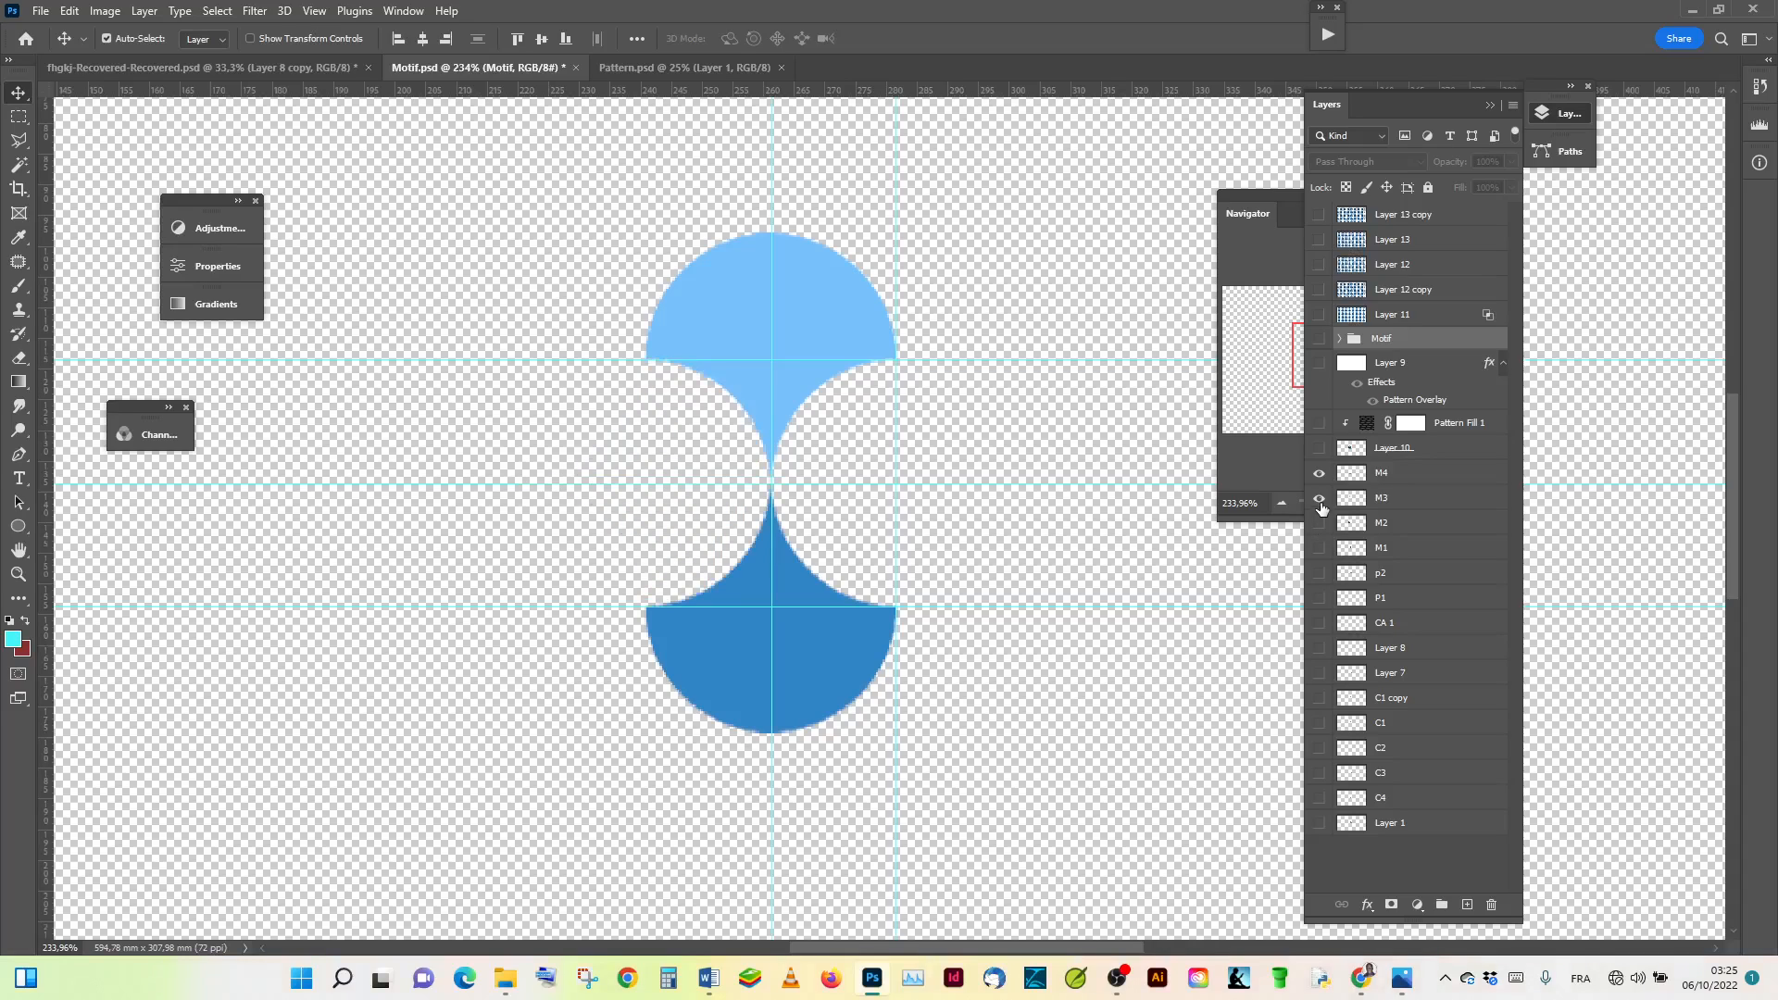
click(1319, 500)
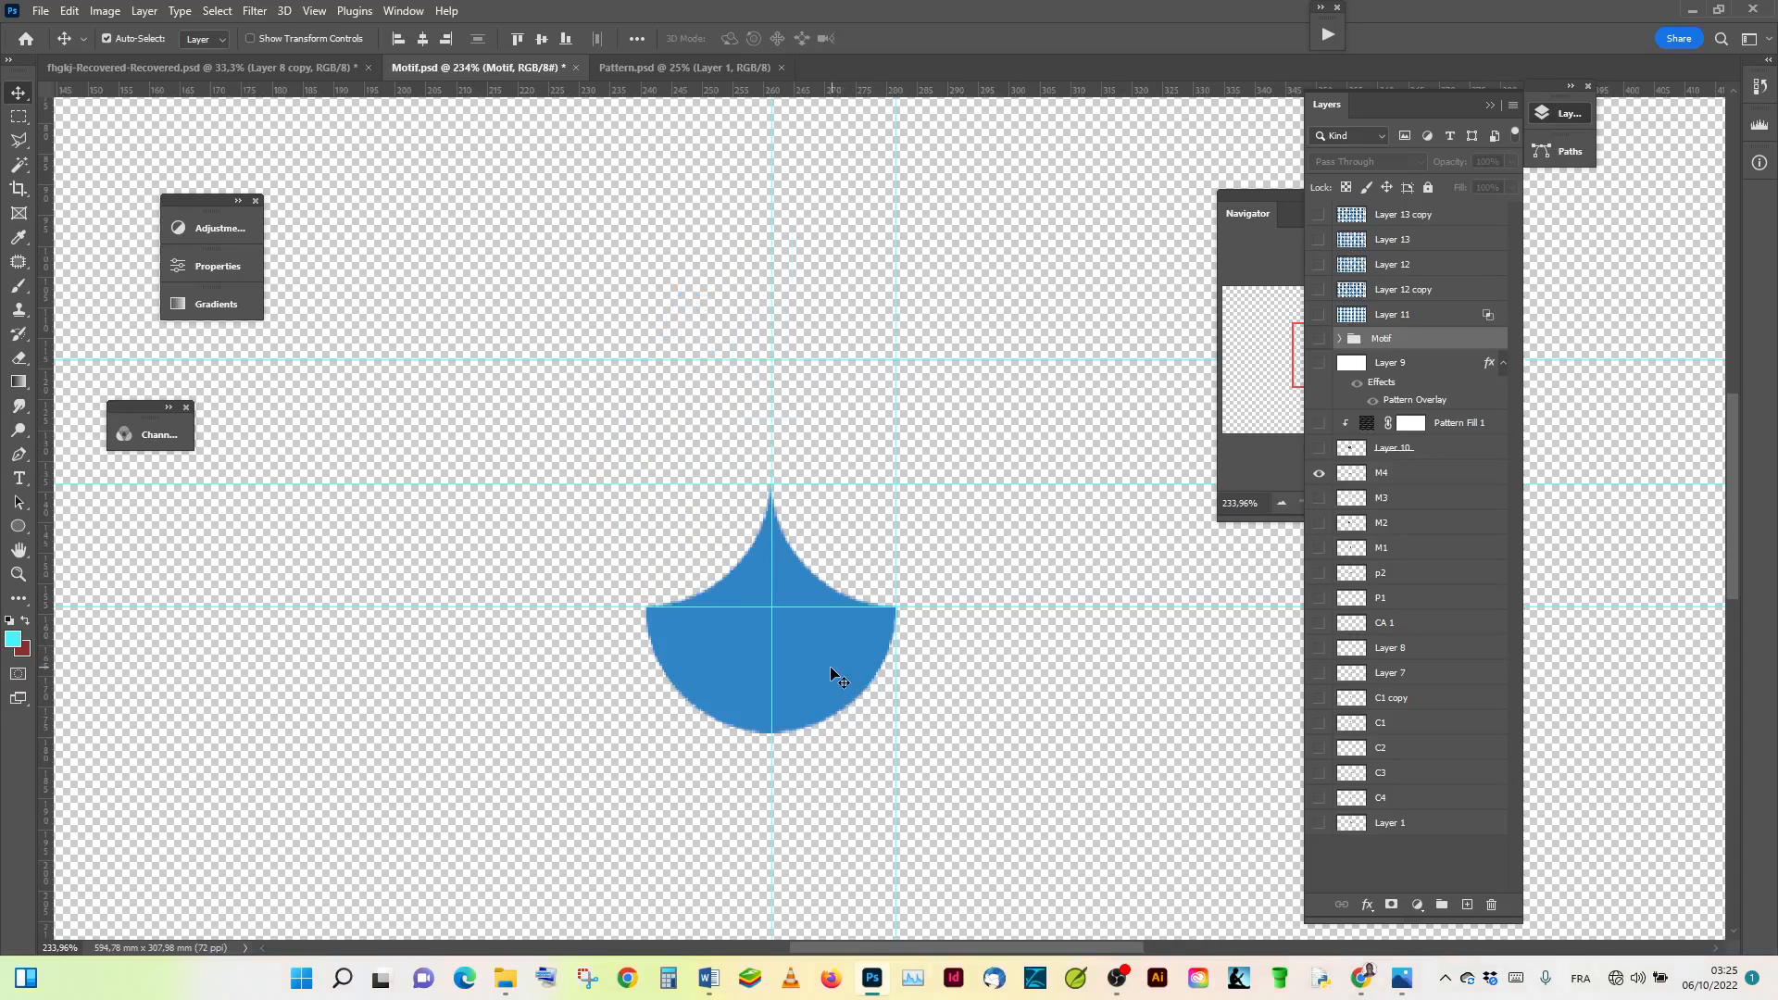
click(17, 576)
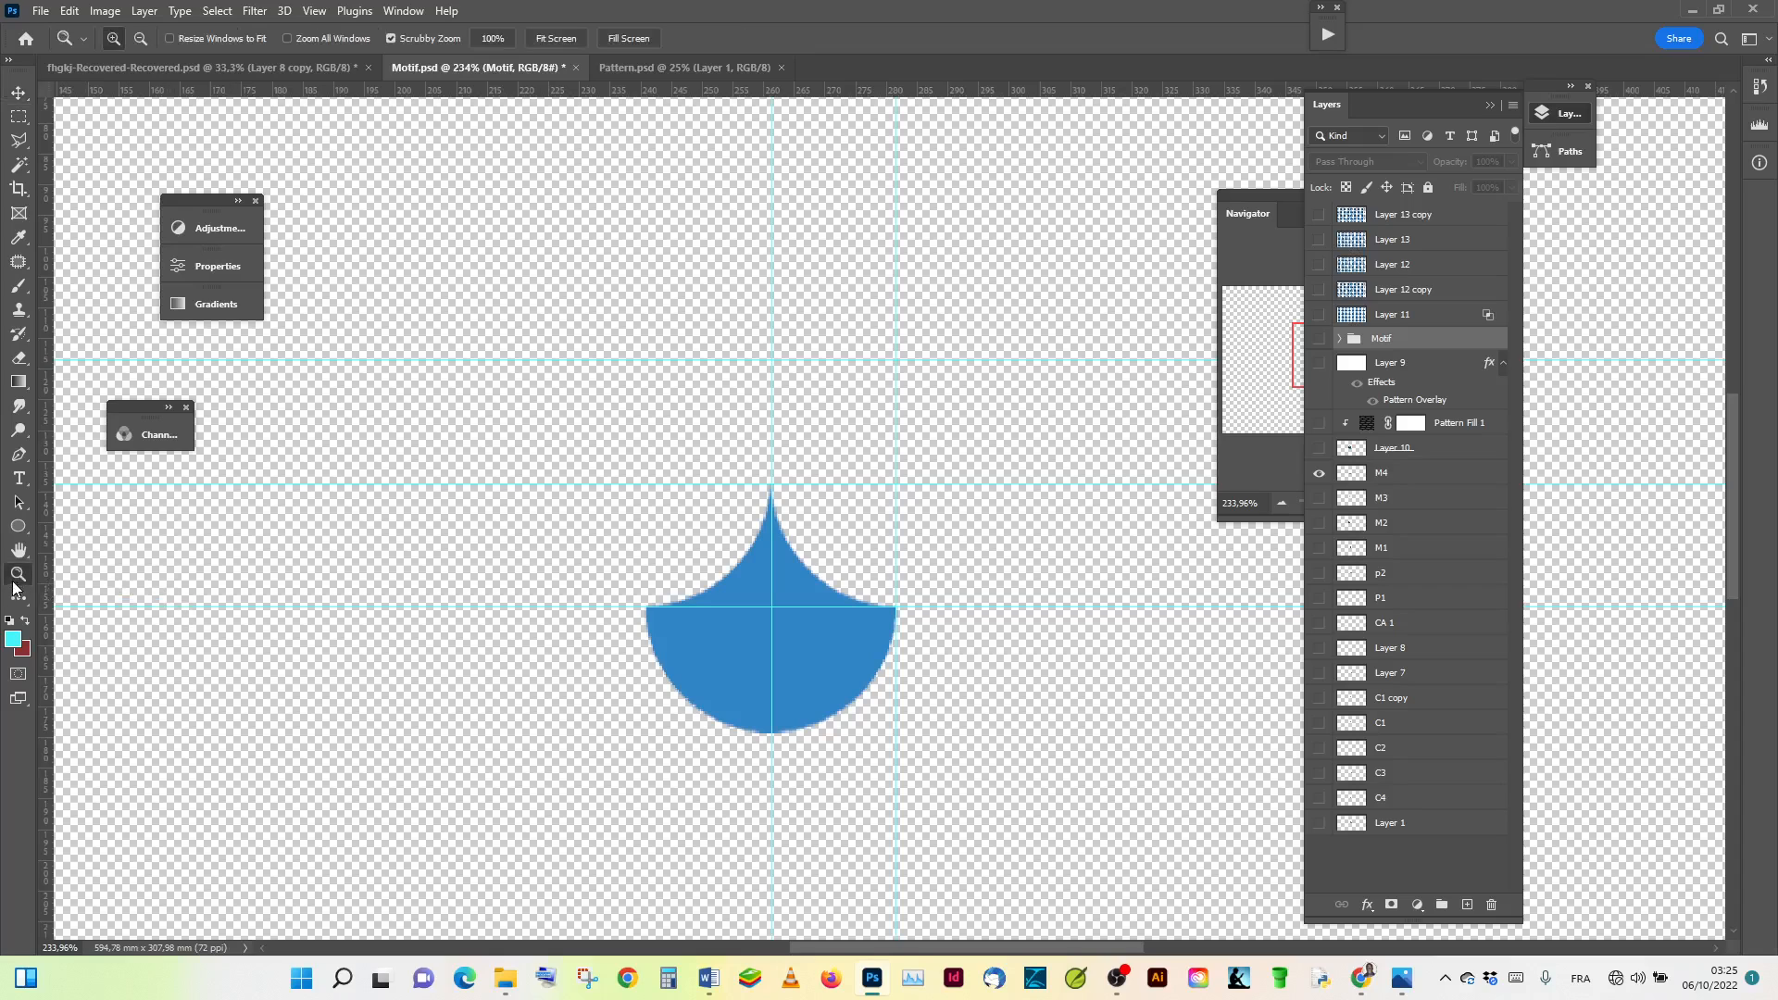
click(798, 658)
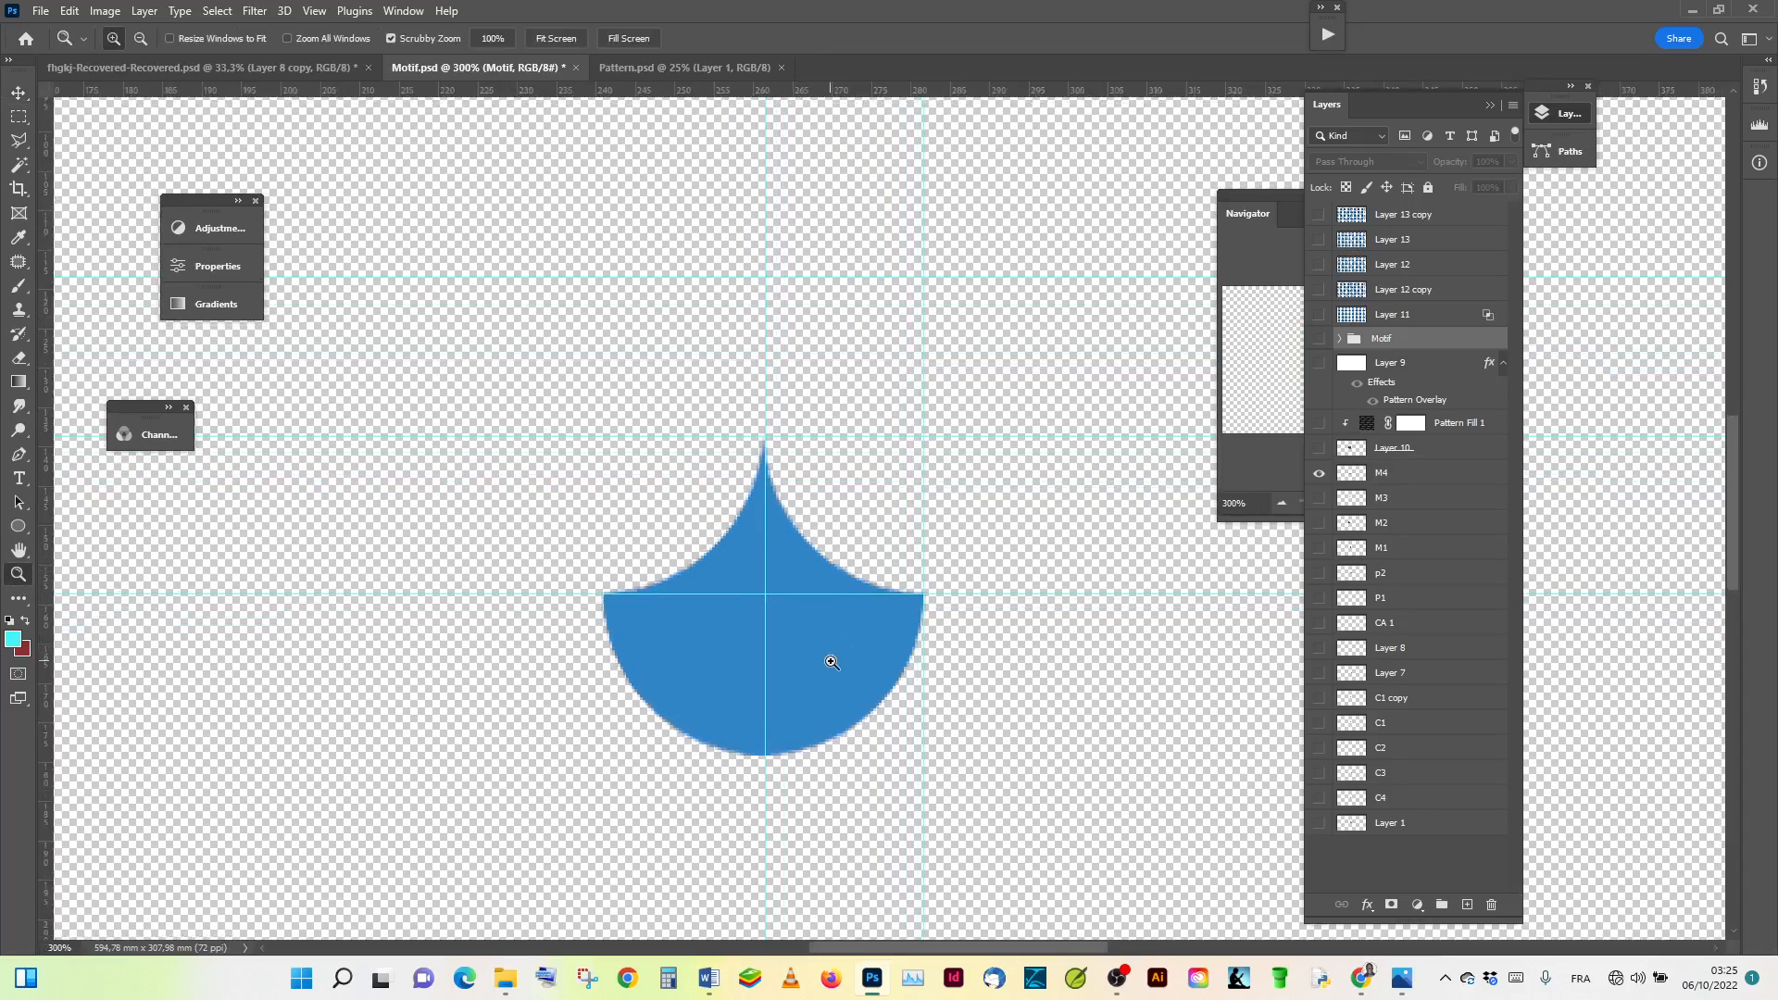
click(831, 662)
click(831, 662)
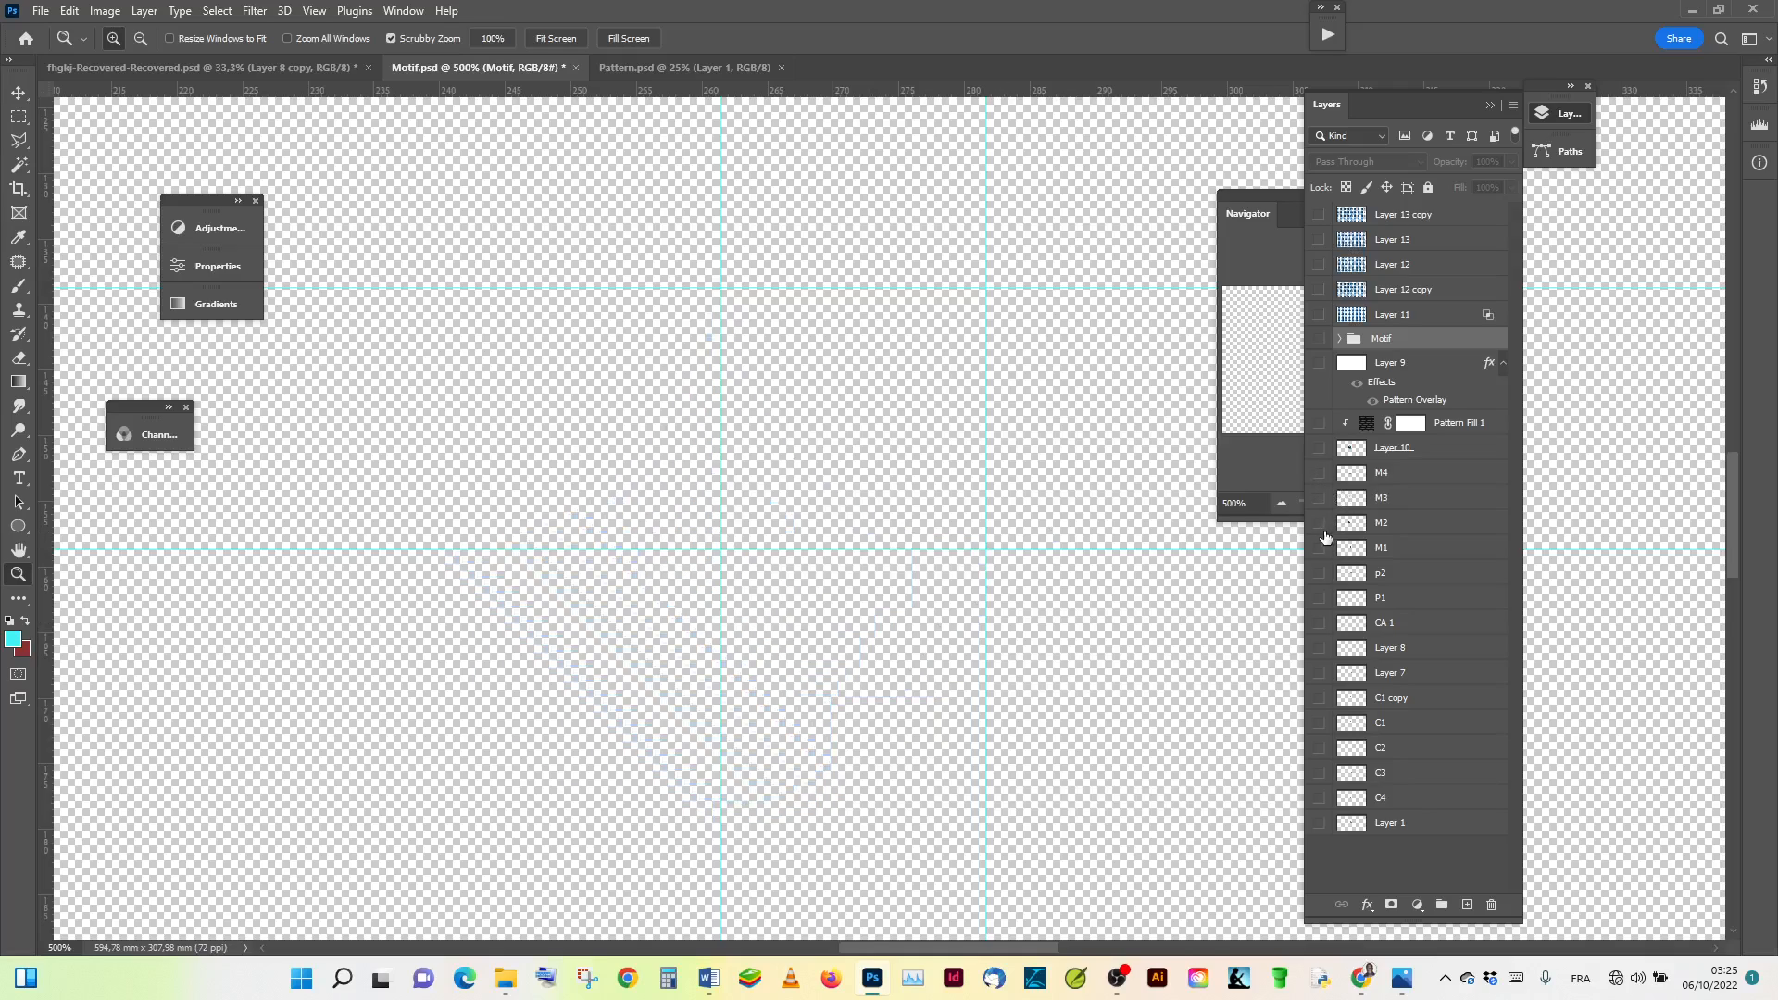
Step: Toggle layers M2, p2 and Layer 1 on and off to check what each one holds
click(1318, 523)
click(1318, 523)
click(1318, 569)
click(1319, 569)
click(1318, 822)
click(1318, 822)
Step: Toggle layers C4, C3 and C2 to check their contents, leaving only C4 visible
click(1319, 798)
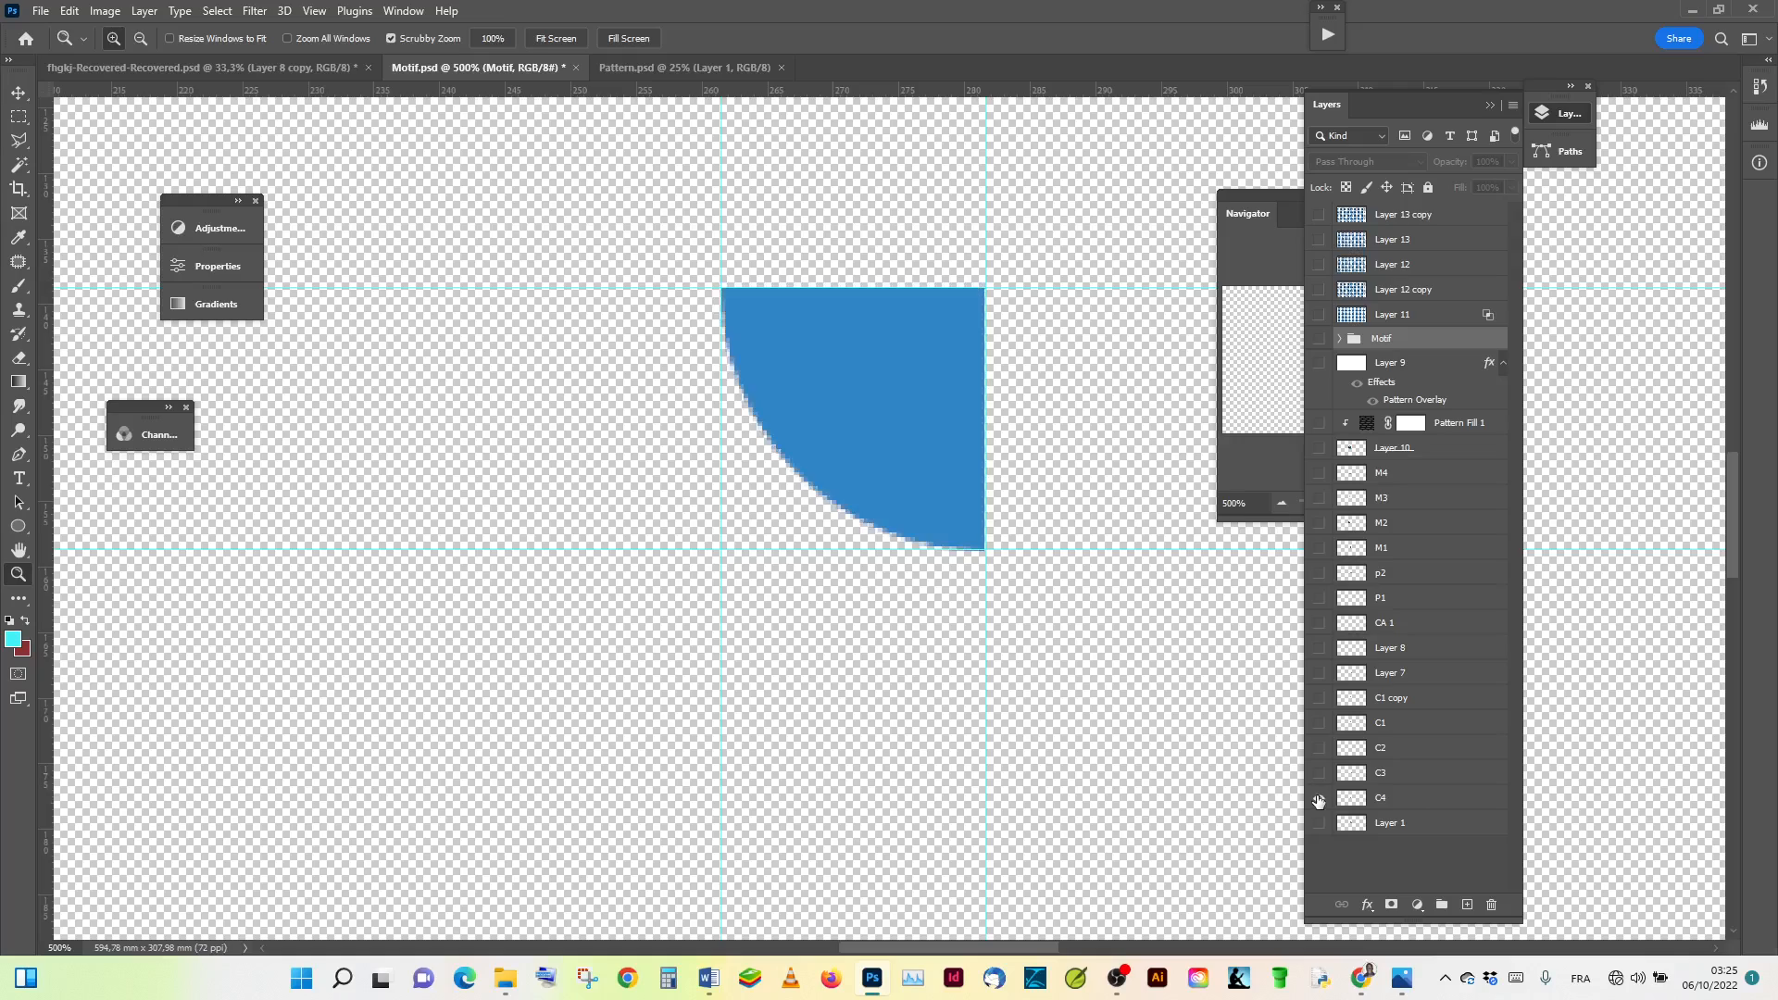
click(1318, 798)
click(1318, 798)
click(1319, 774)
click(1319, 774)
click(1319, 748)
click(1318, 748)
Step: Toggle layers C1, C1 copy and Layer 7 to check their shapes, leaving all three hidden
click(1318, 723)
click(1318, 723)
click(1318, 698)
click(1318, 698)
click(1318, 673)
click(1318, 673)
Step: Show layer M3 and hide C4 to view the whole light blue motif piece by itself
click(1318, 498)
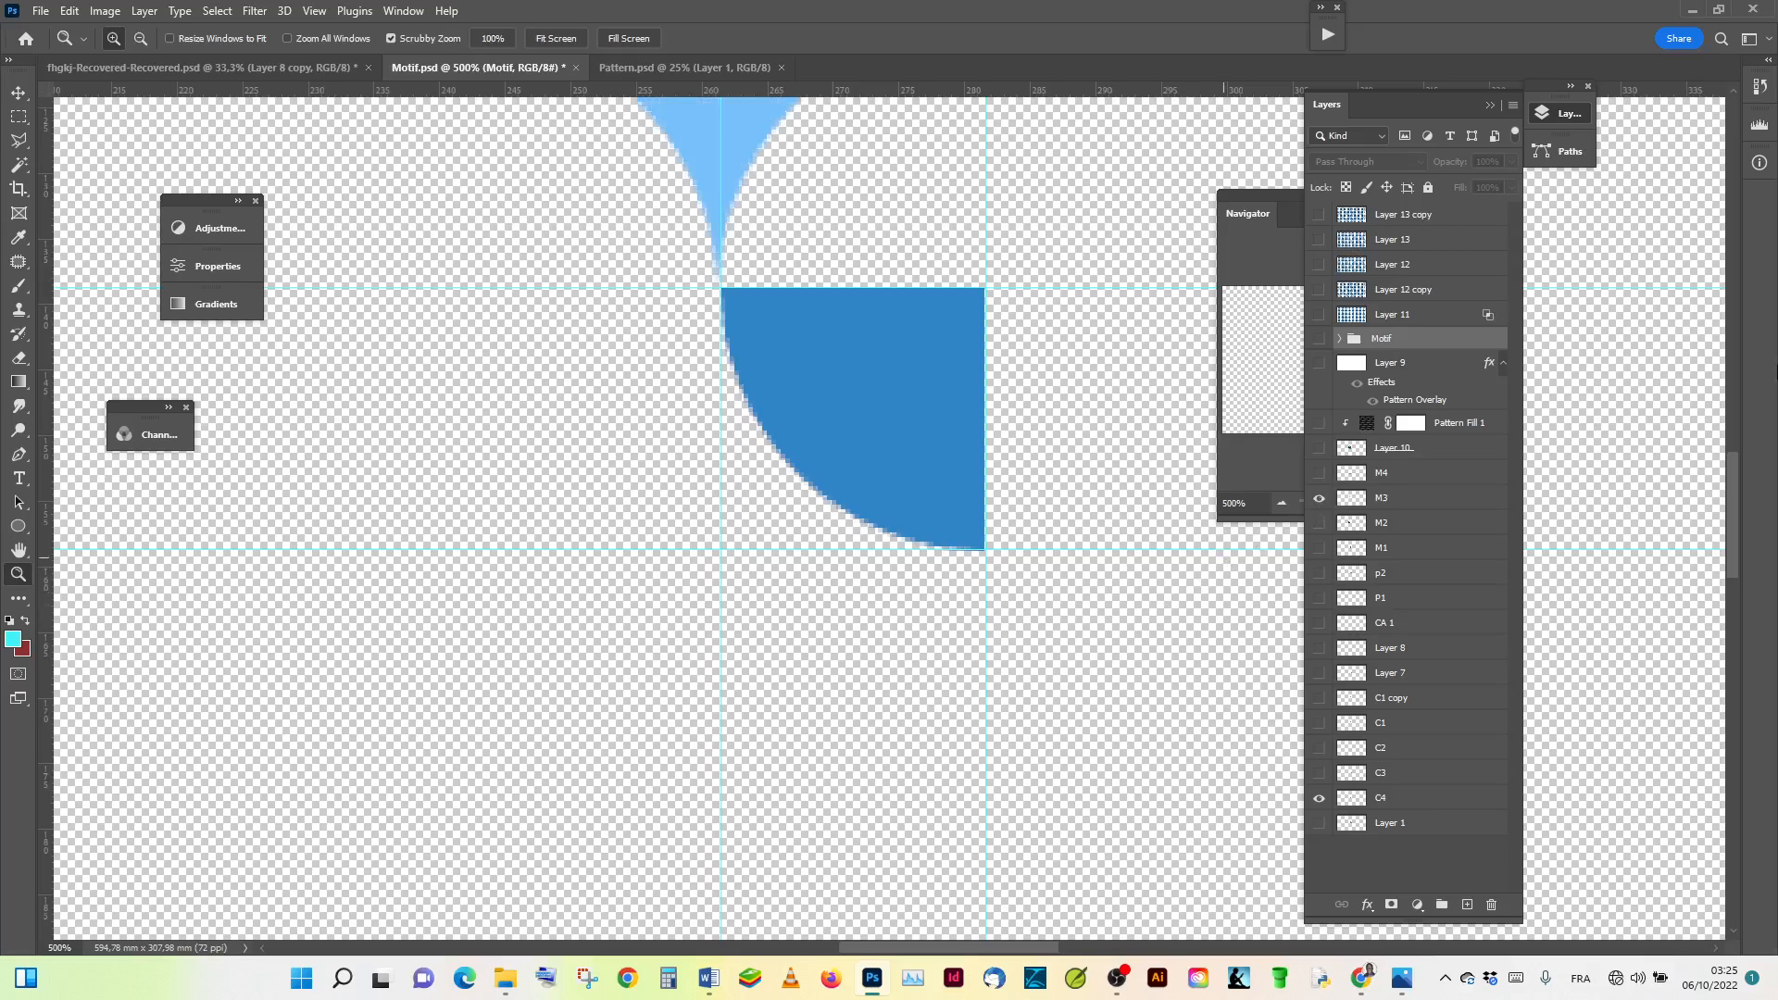
drag(1736, 491, 1731, 422)
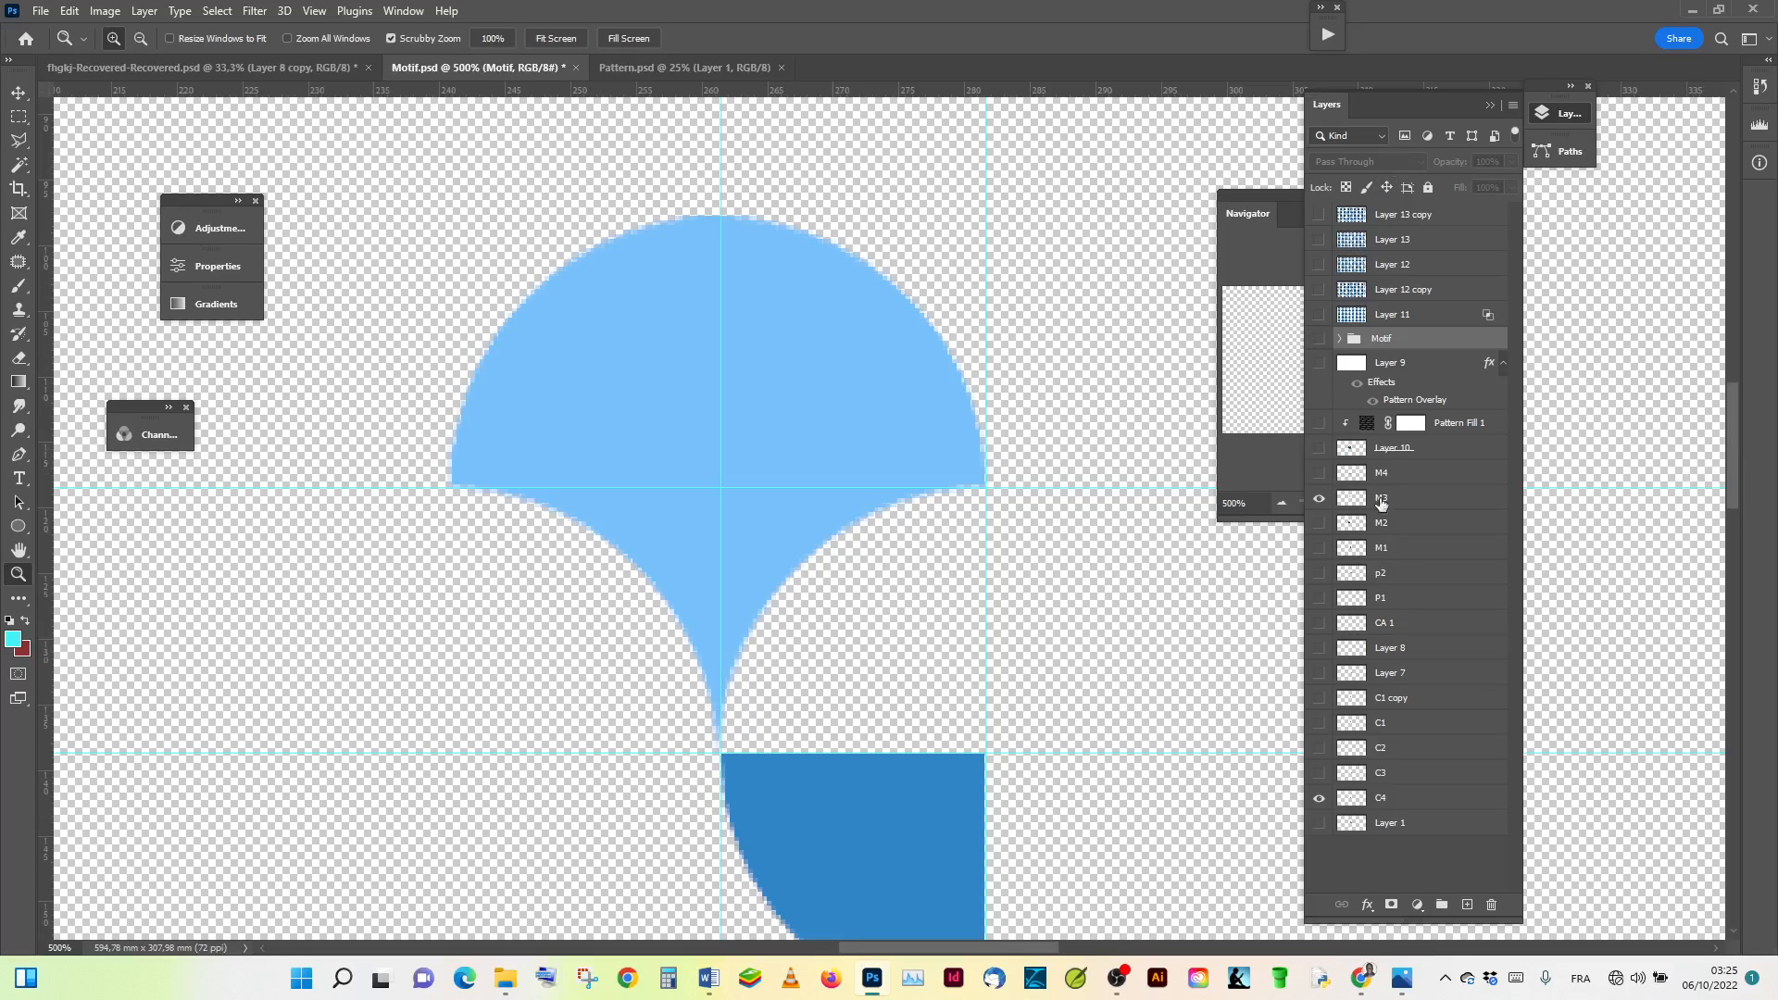
click(1318, 798)
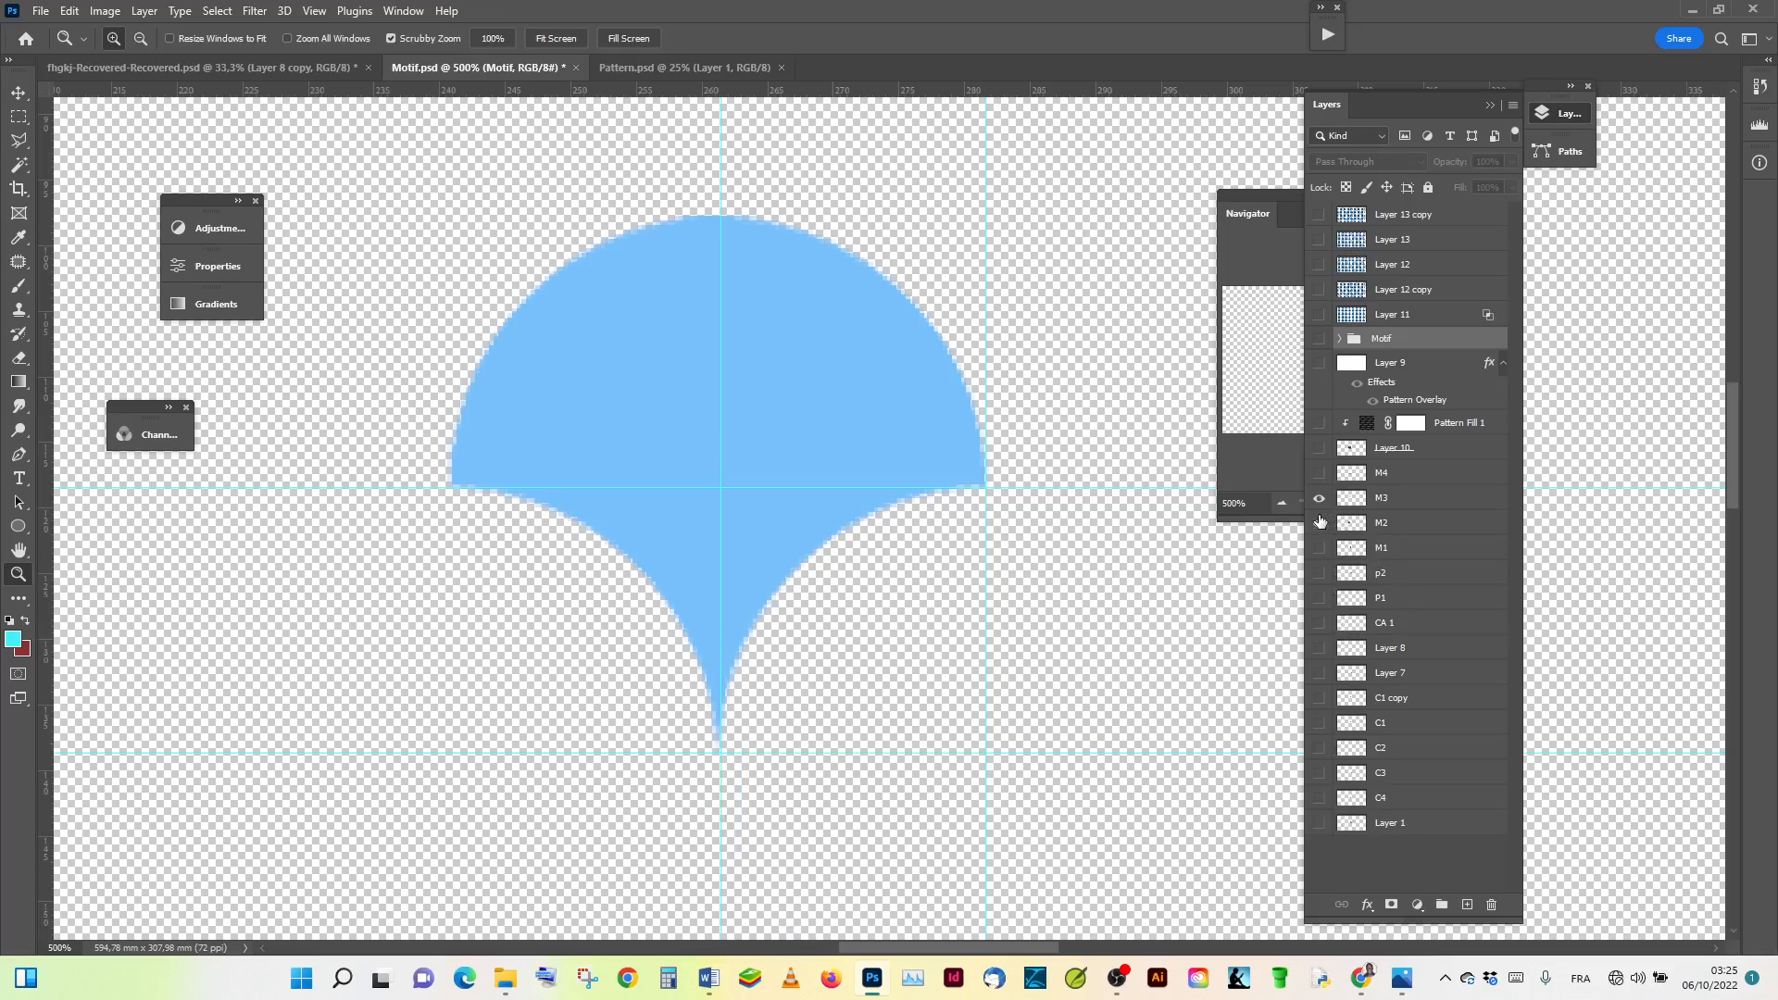
Step: Toggle layers M2, Layer 7 and C1 copy alongside the M3 piece, leaving them hidden
click(1319, 524)
click(1318, 524)
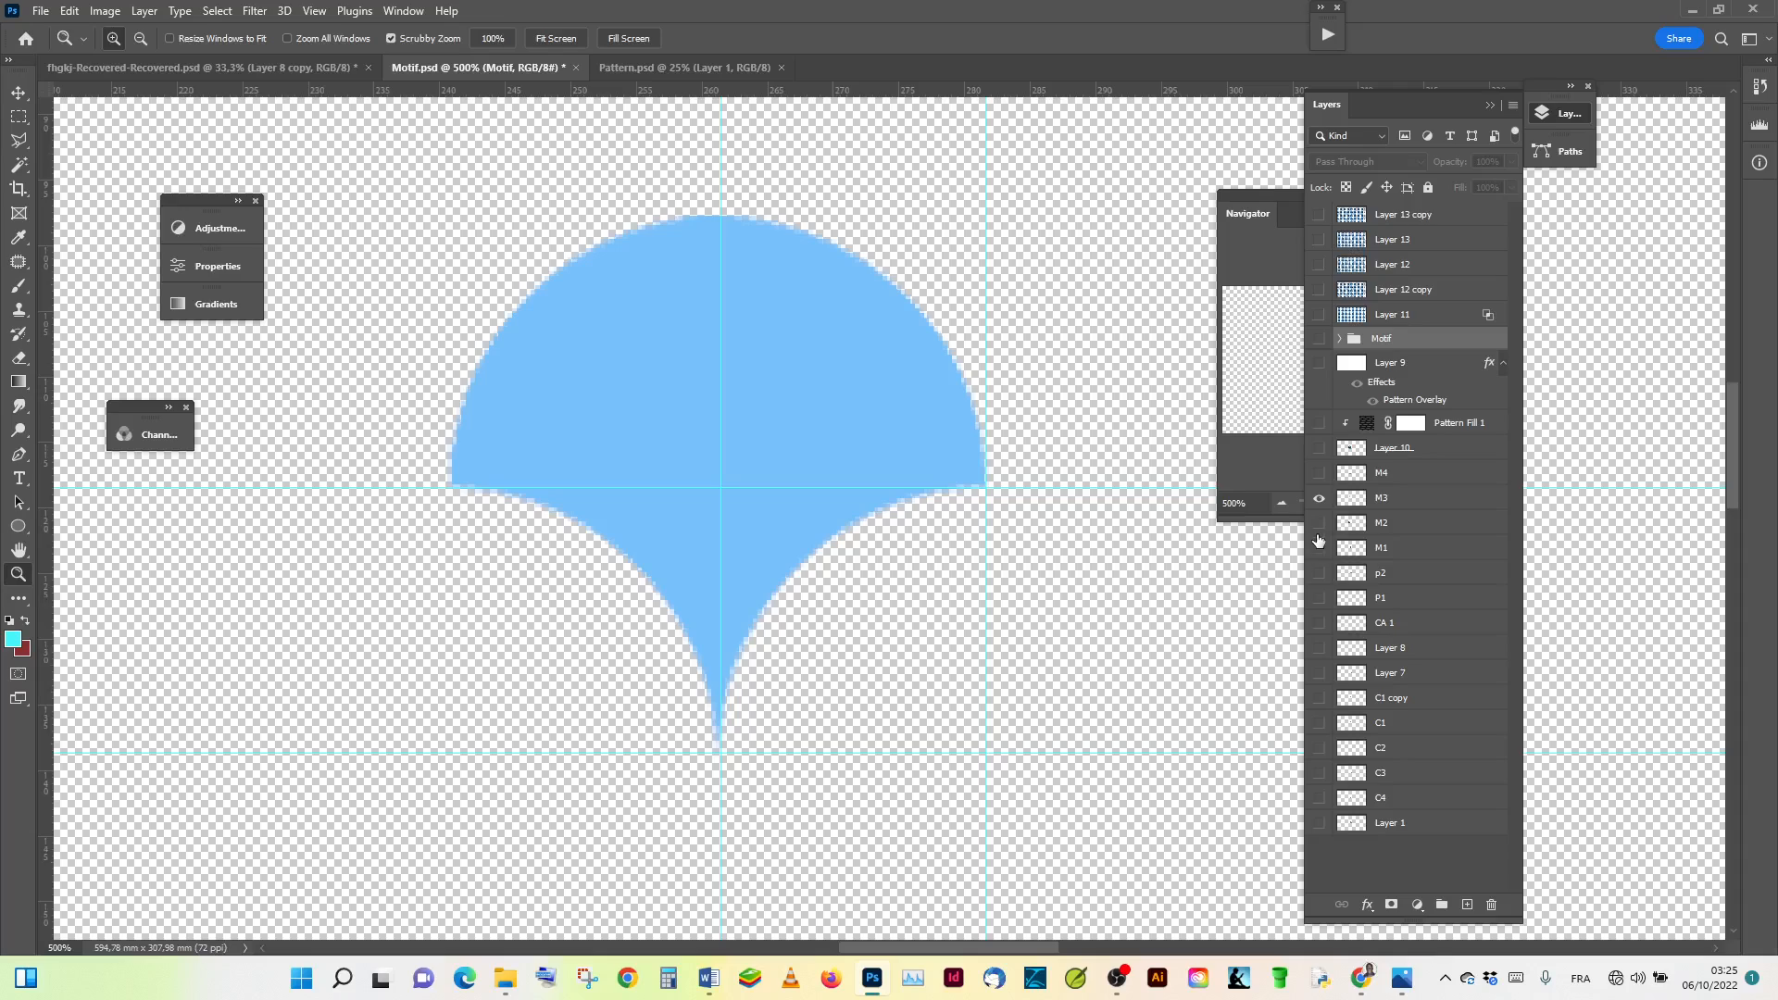
click(1319, 676)
click(1319, 678)
click(1320, 699)
click(1320, 699)
Step: Toggle layer CA 1 to examine its curved triangle beside the M3 piece, and leave it visible
click(1320, 624)
click(1320, 624)
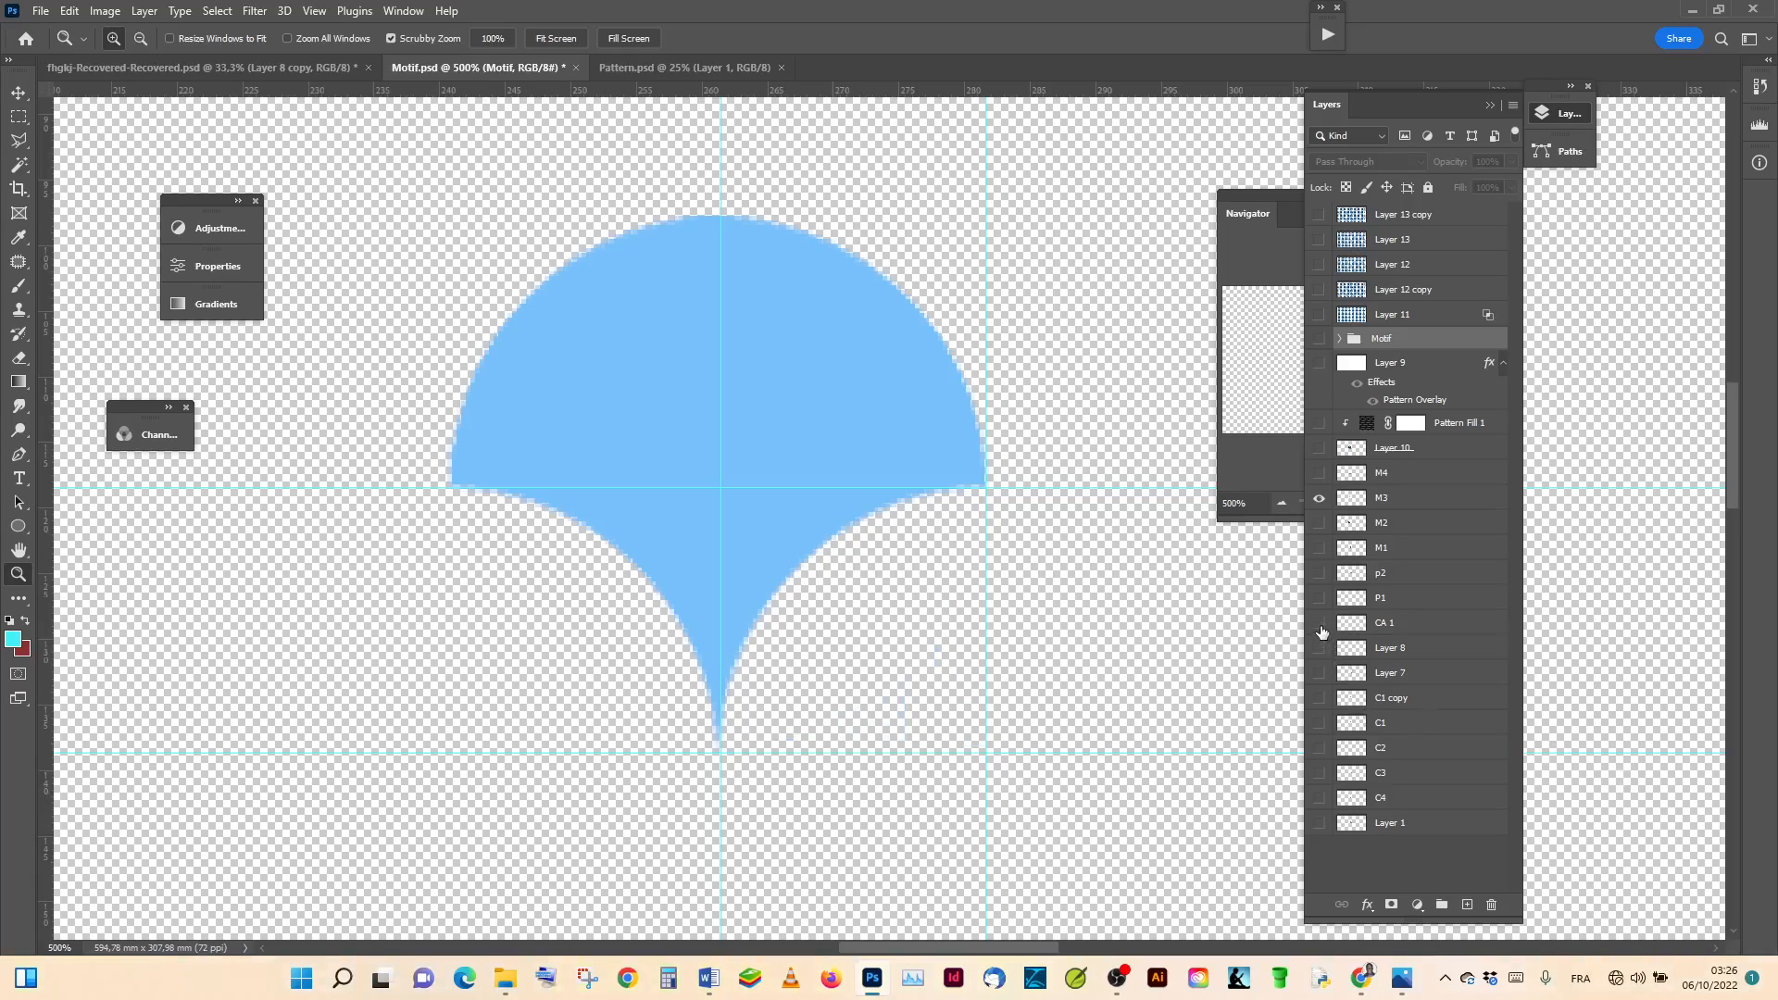
click(1320, 626)
click(1320, 625)
click(1321, 626)
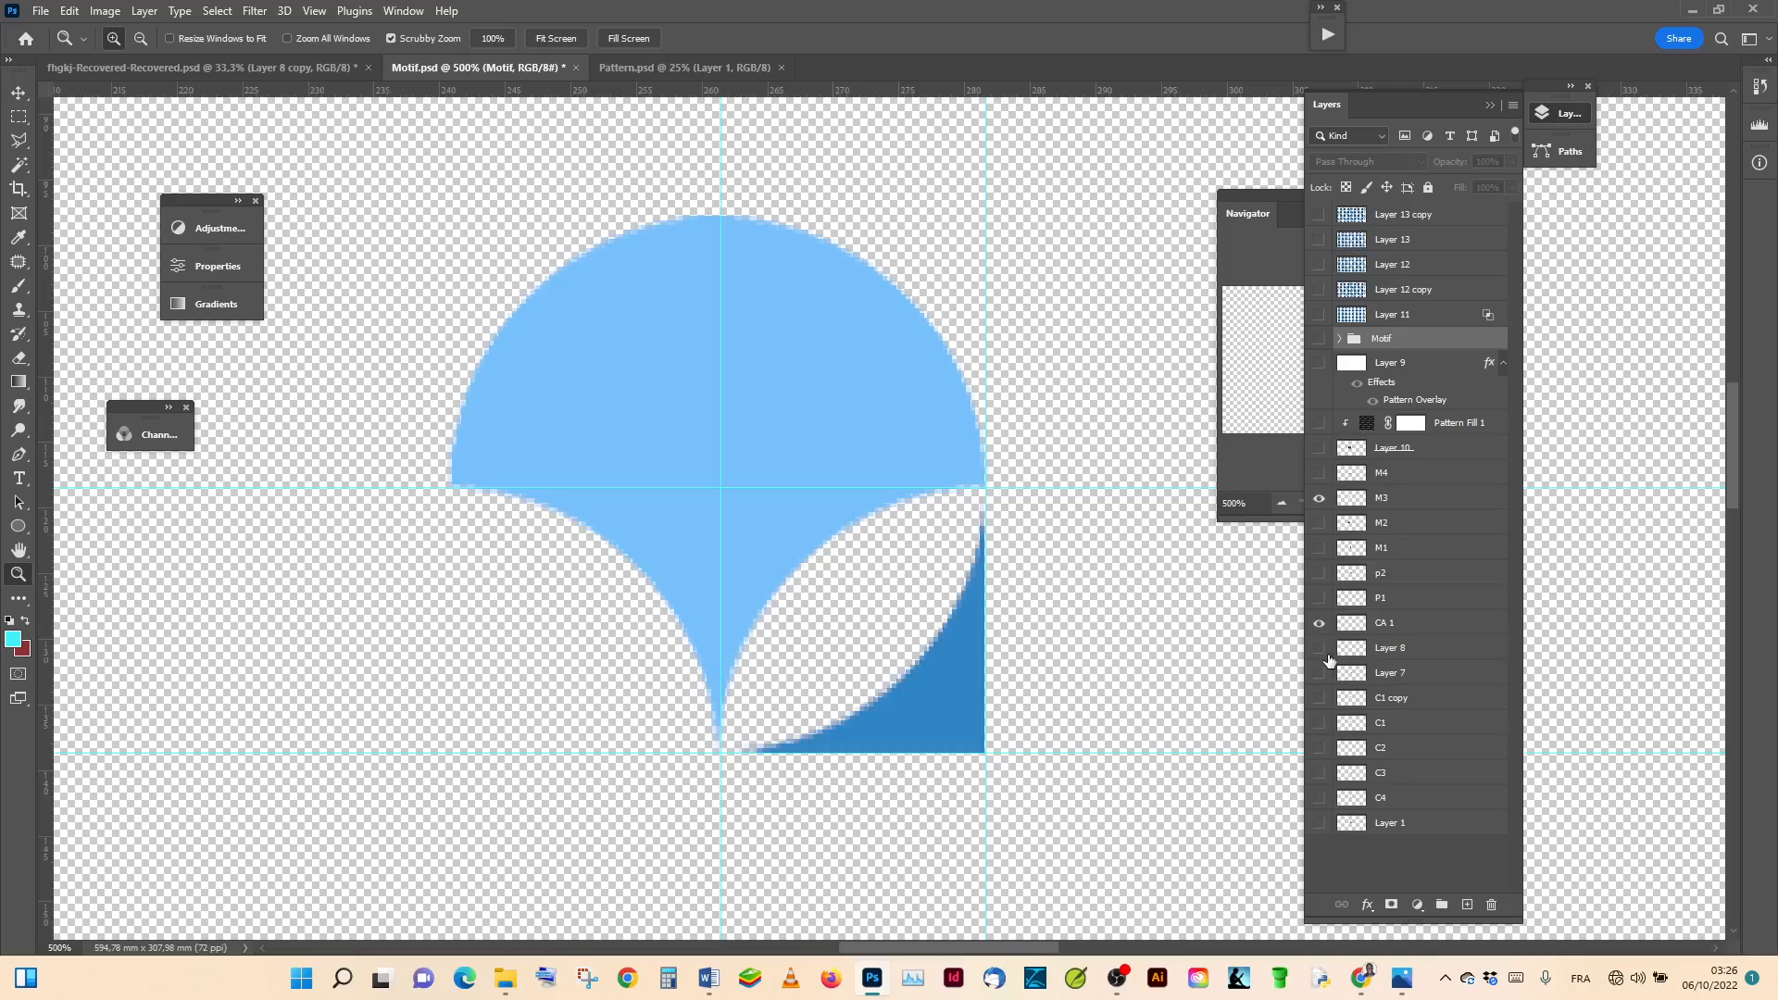
Step: Toggle layer P1 to compare its half piece with the CA 1 curved triangle, leaving P1 visible
click(1319, 599)
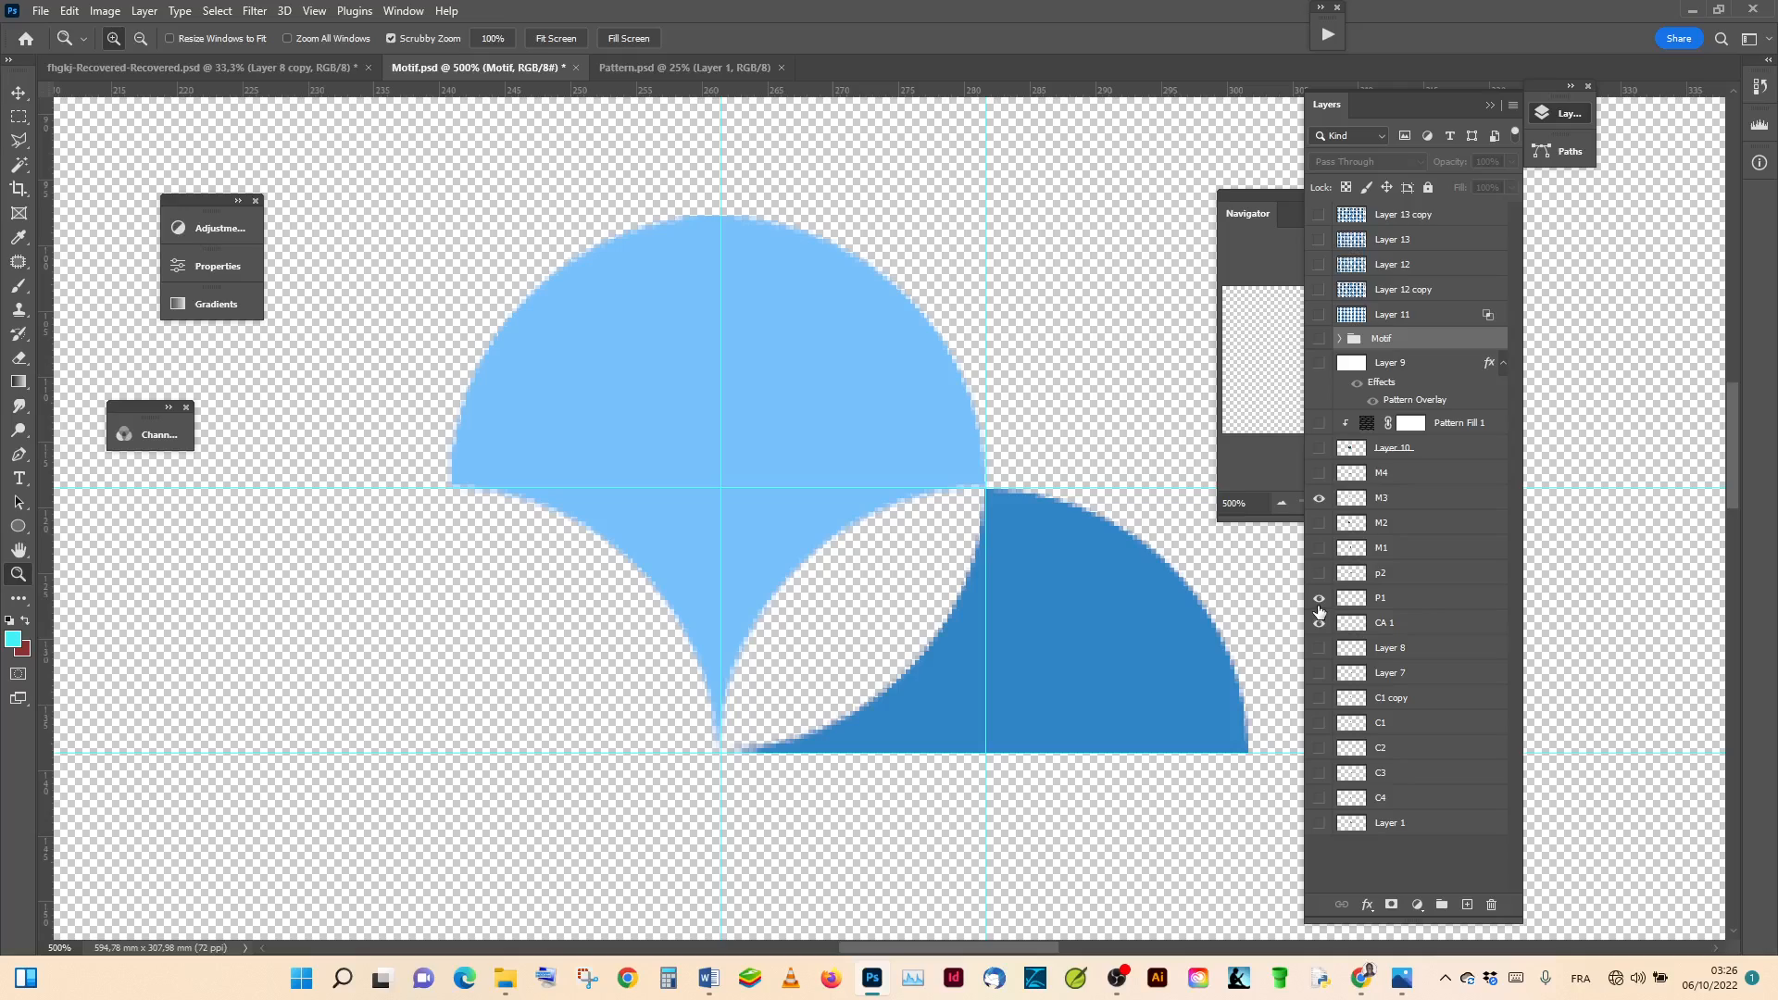
click(1318, 599)
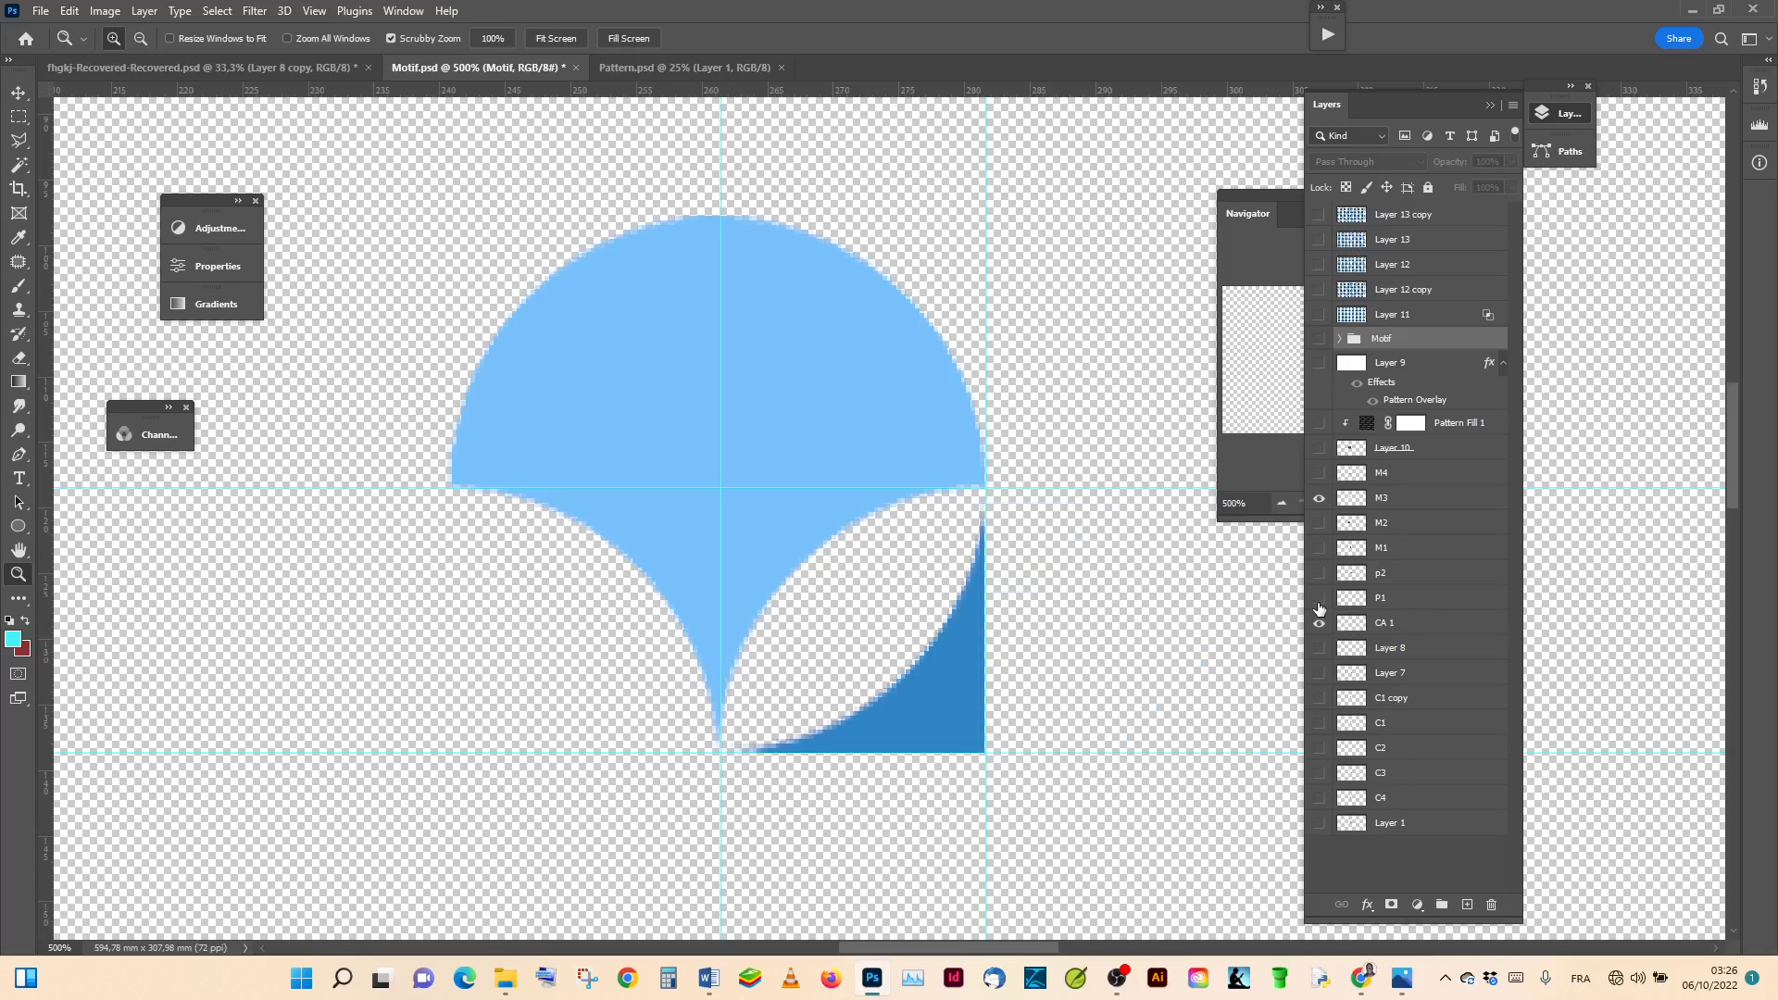
click(1319, 602)
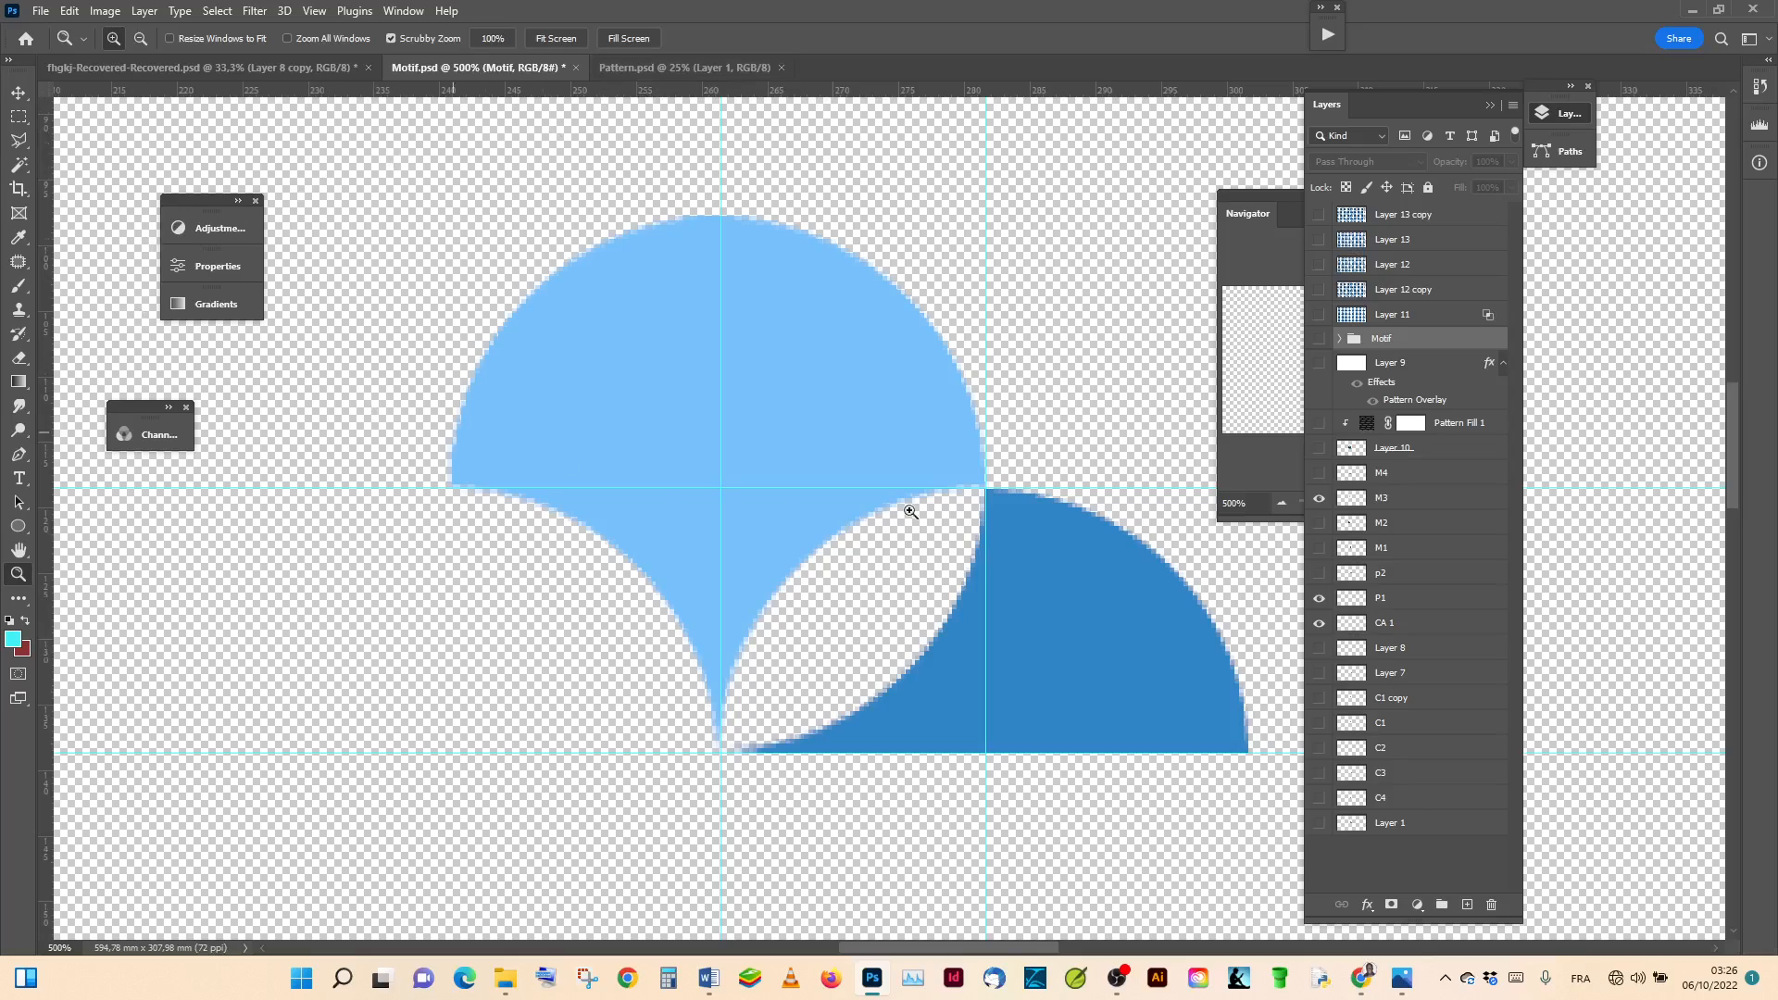
click(1318, 599)
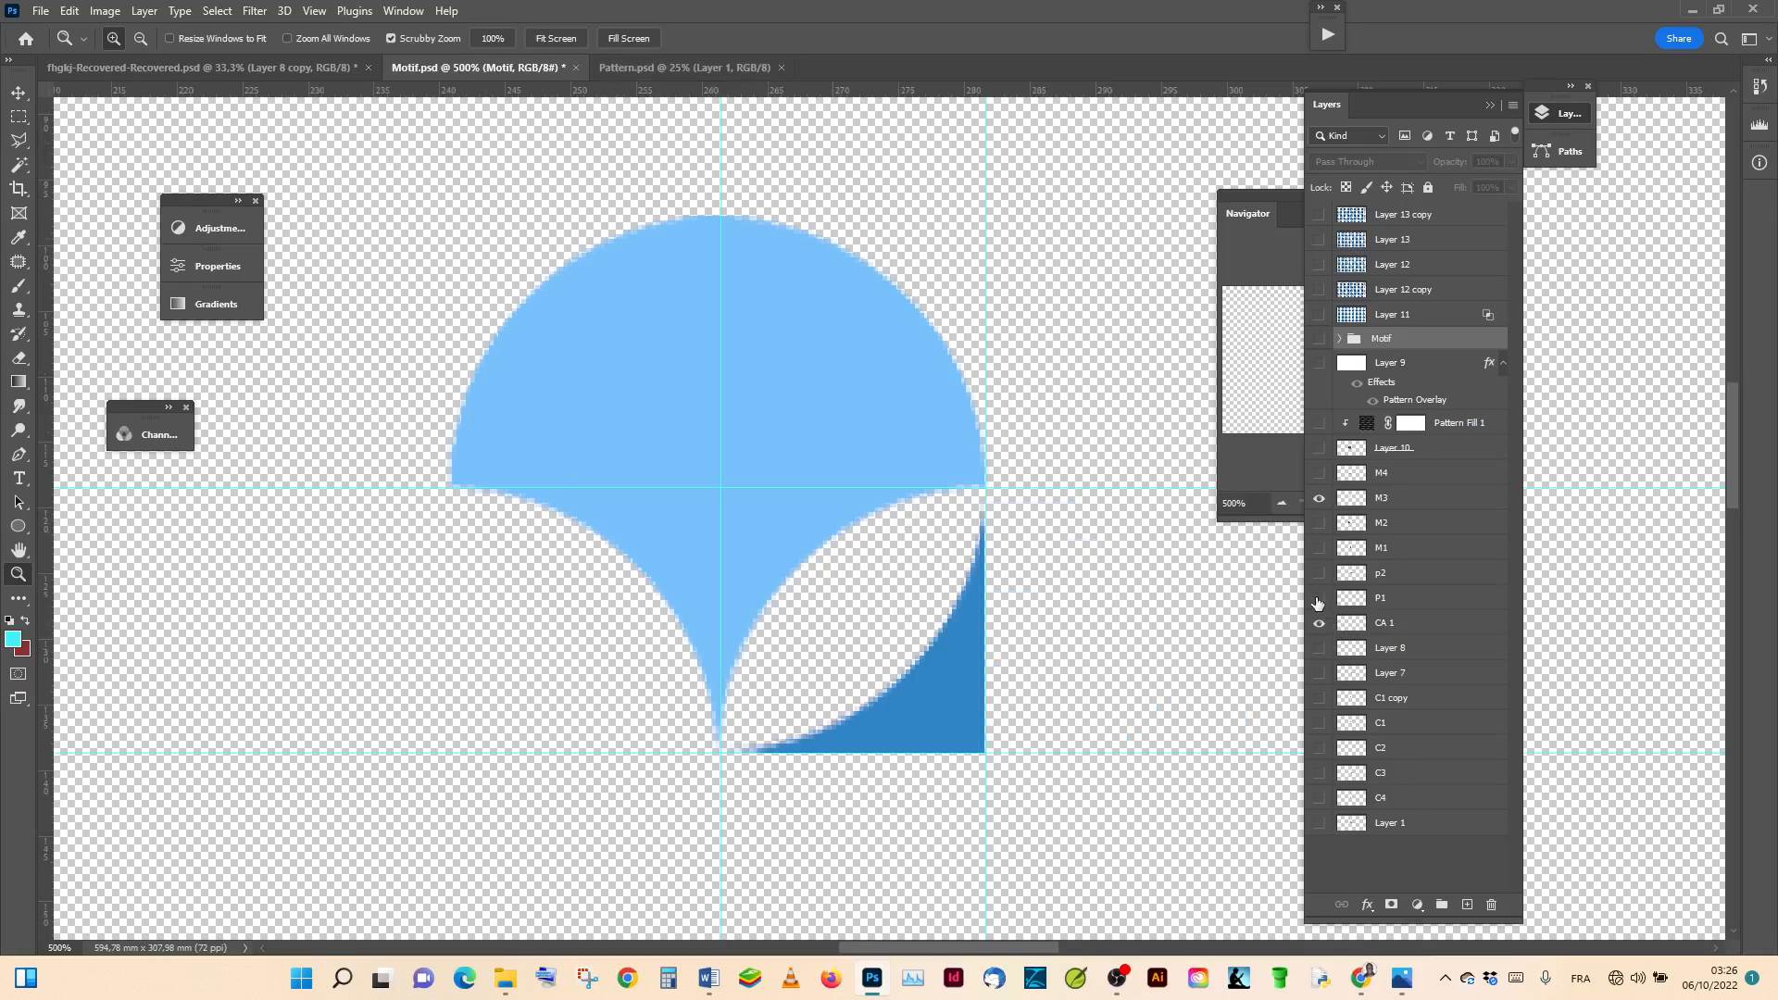
click(1318, 601)
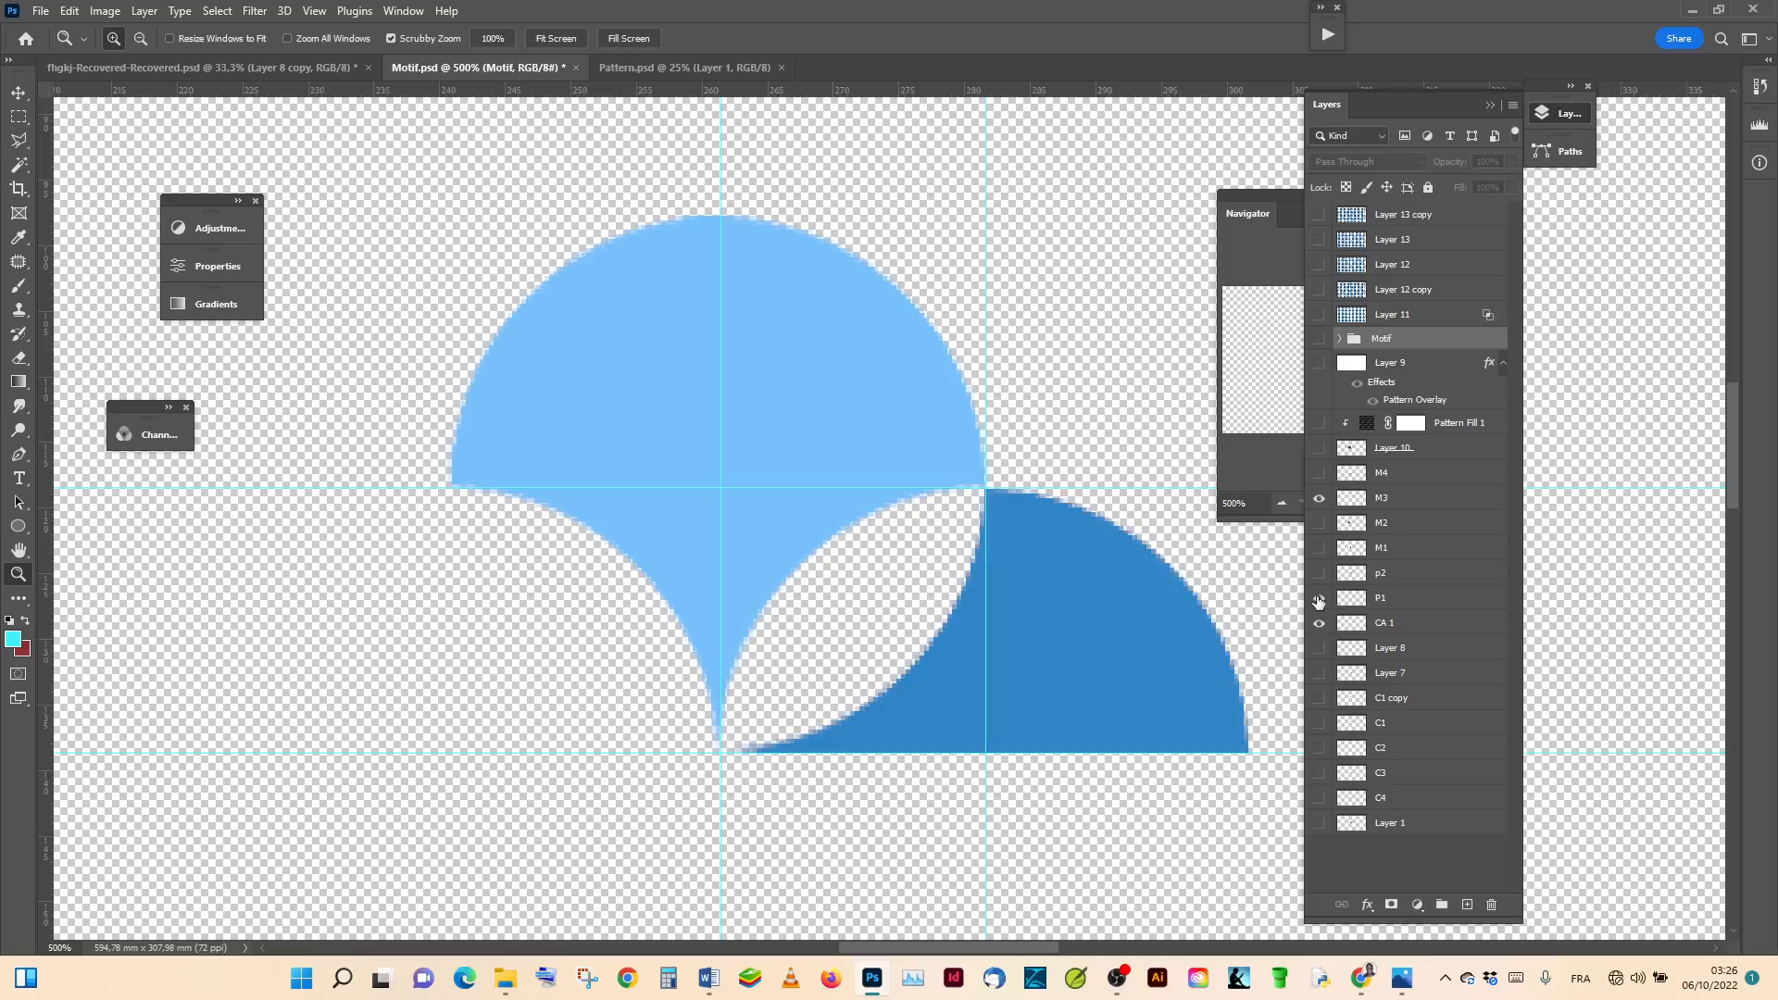
click(1318, 601)
click(1318, 600)
Step: Hide layers M3 and CA 1 and toggle P1 to examine the half piece alone, leaving it hidden
click(1318, 498)
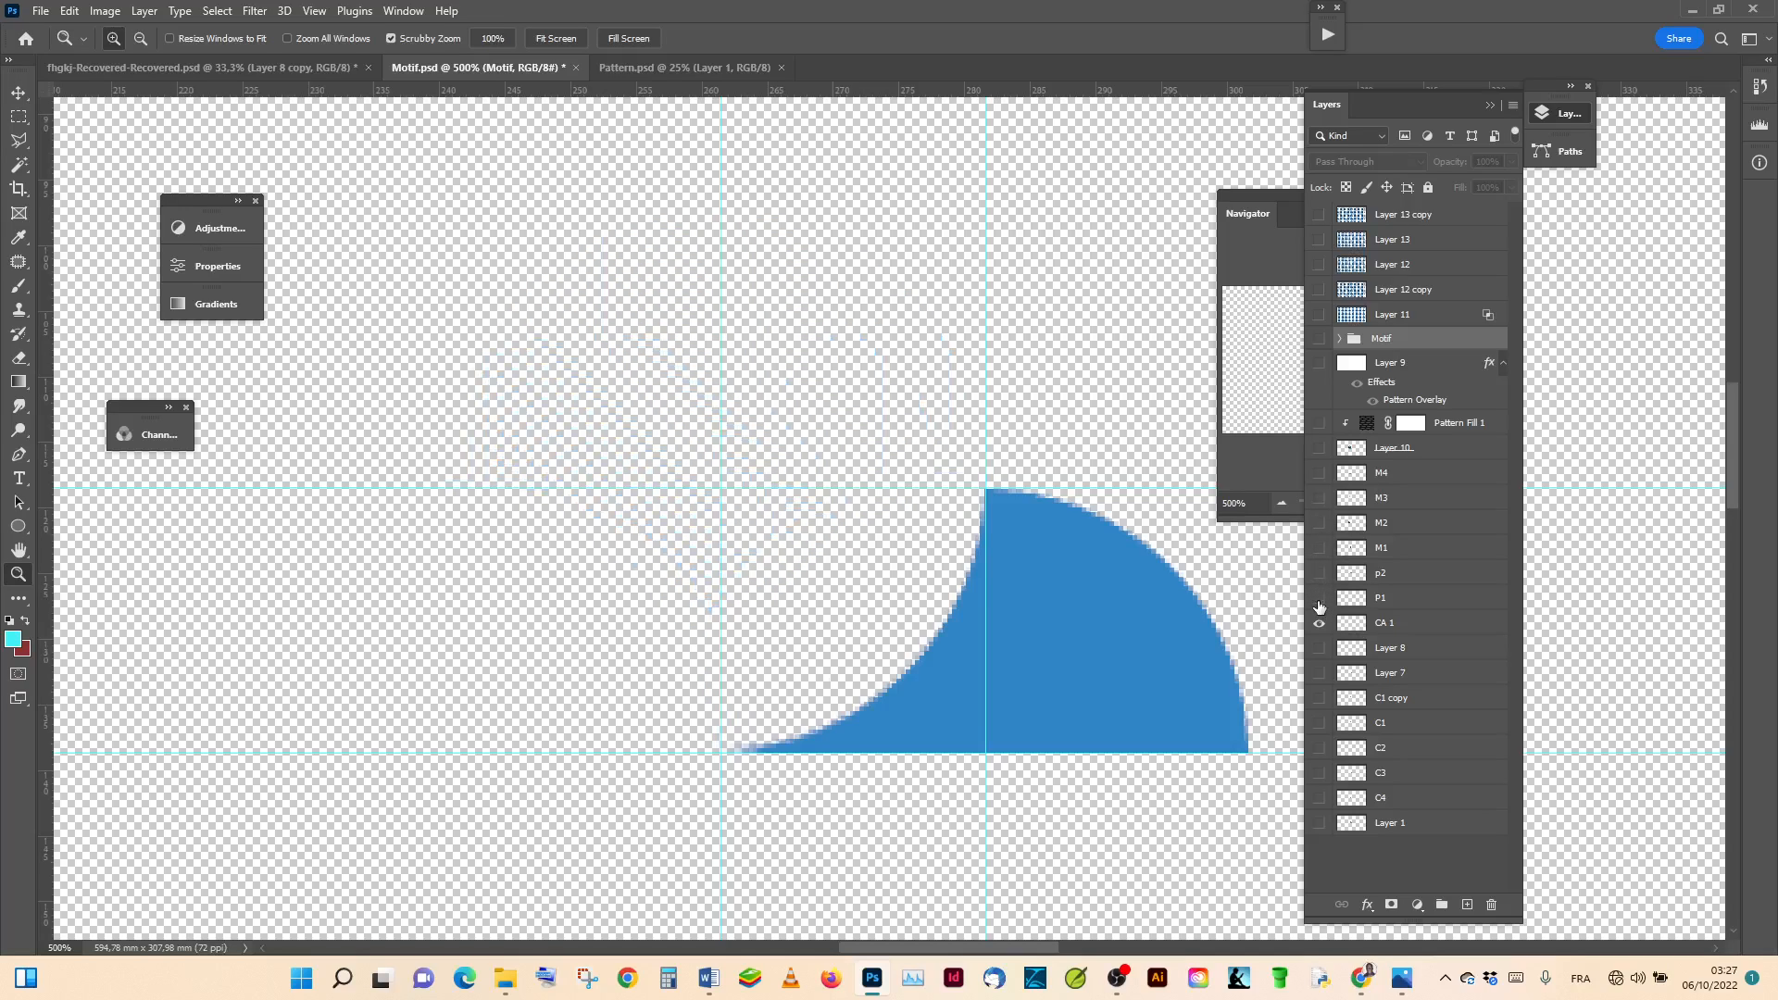
click(1318, 601)
click(1319, 601)
click(1318, 623)
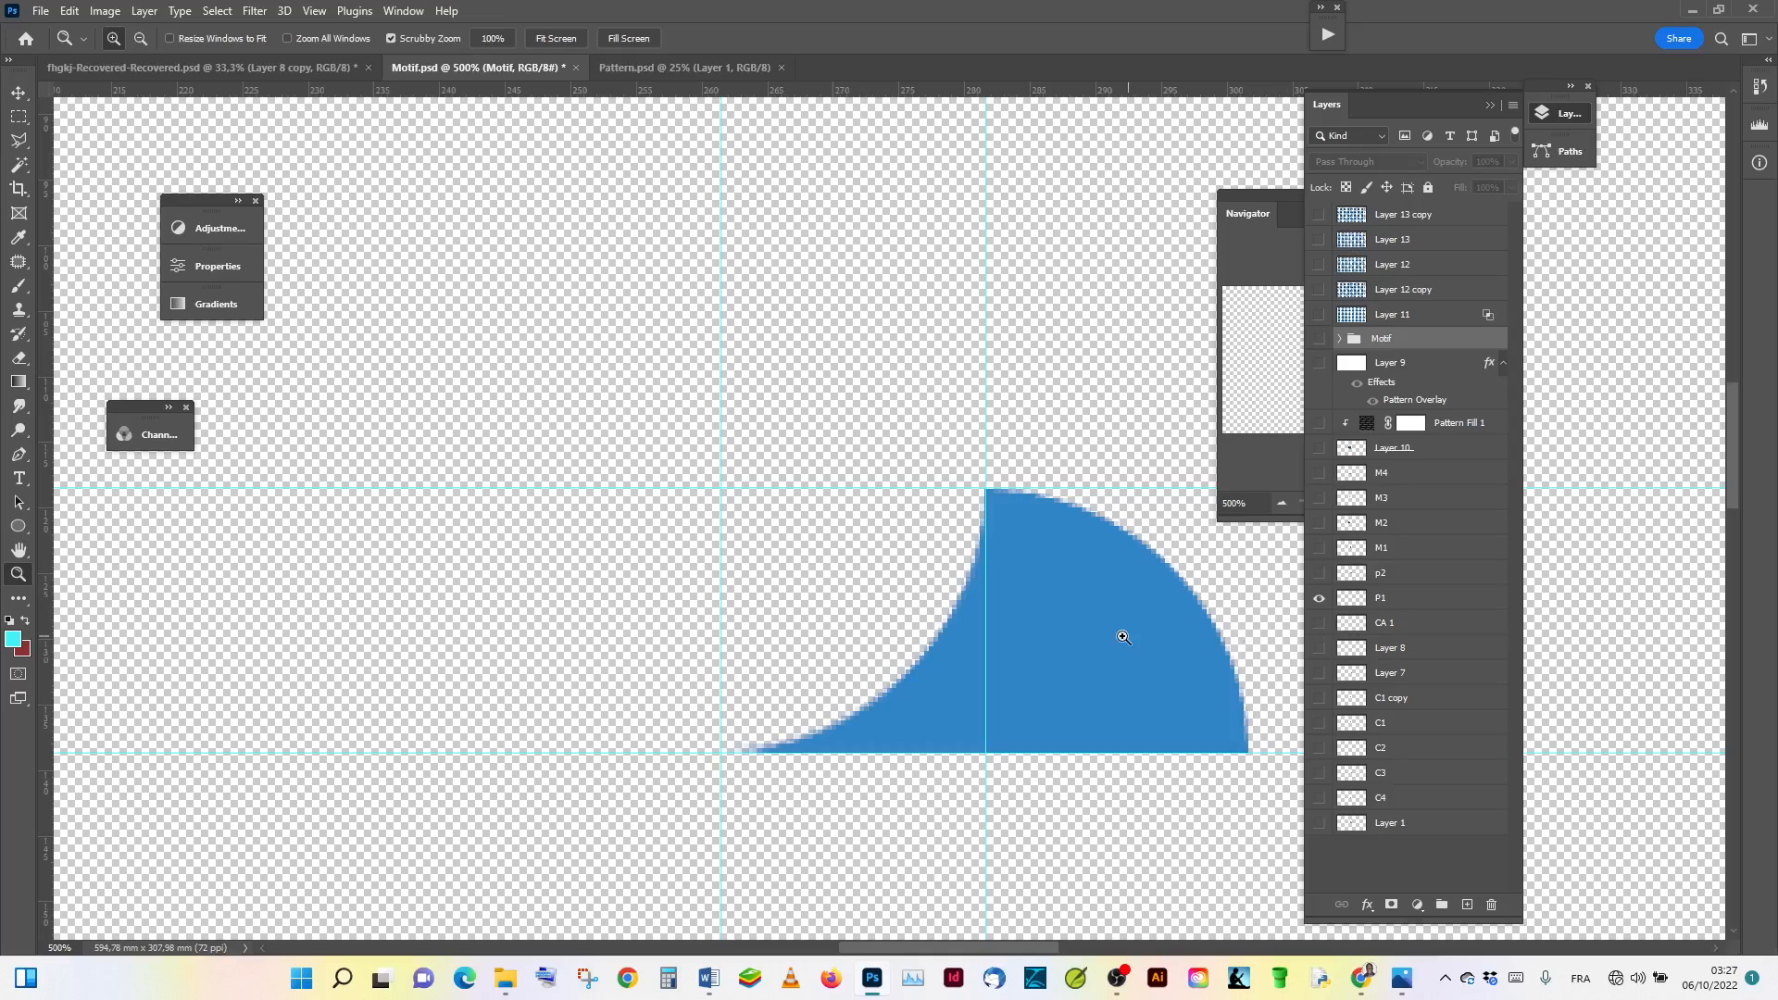
click(1319, 600)
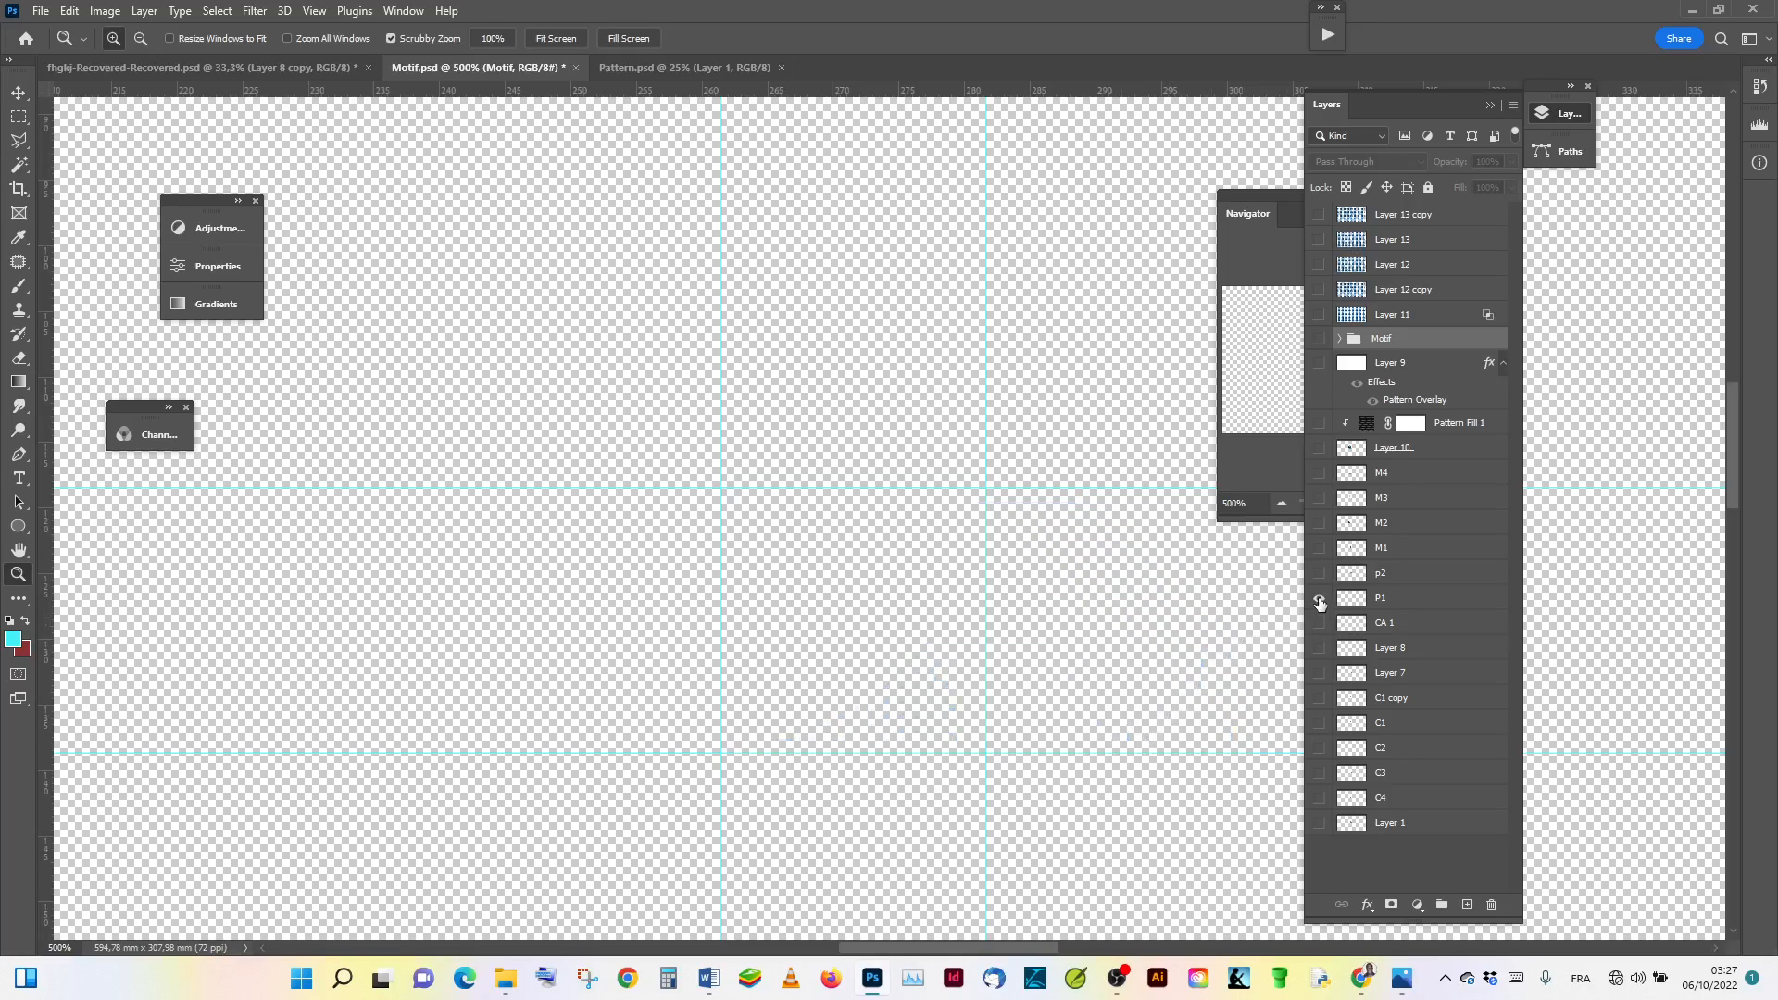
click(1318, 601)
click(1318, 600)
Step: Toggle layer p2 to examine its mirrored half, and show it with P1 to view the complete motif piece
click(1317, 575)
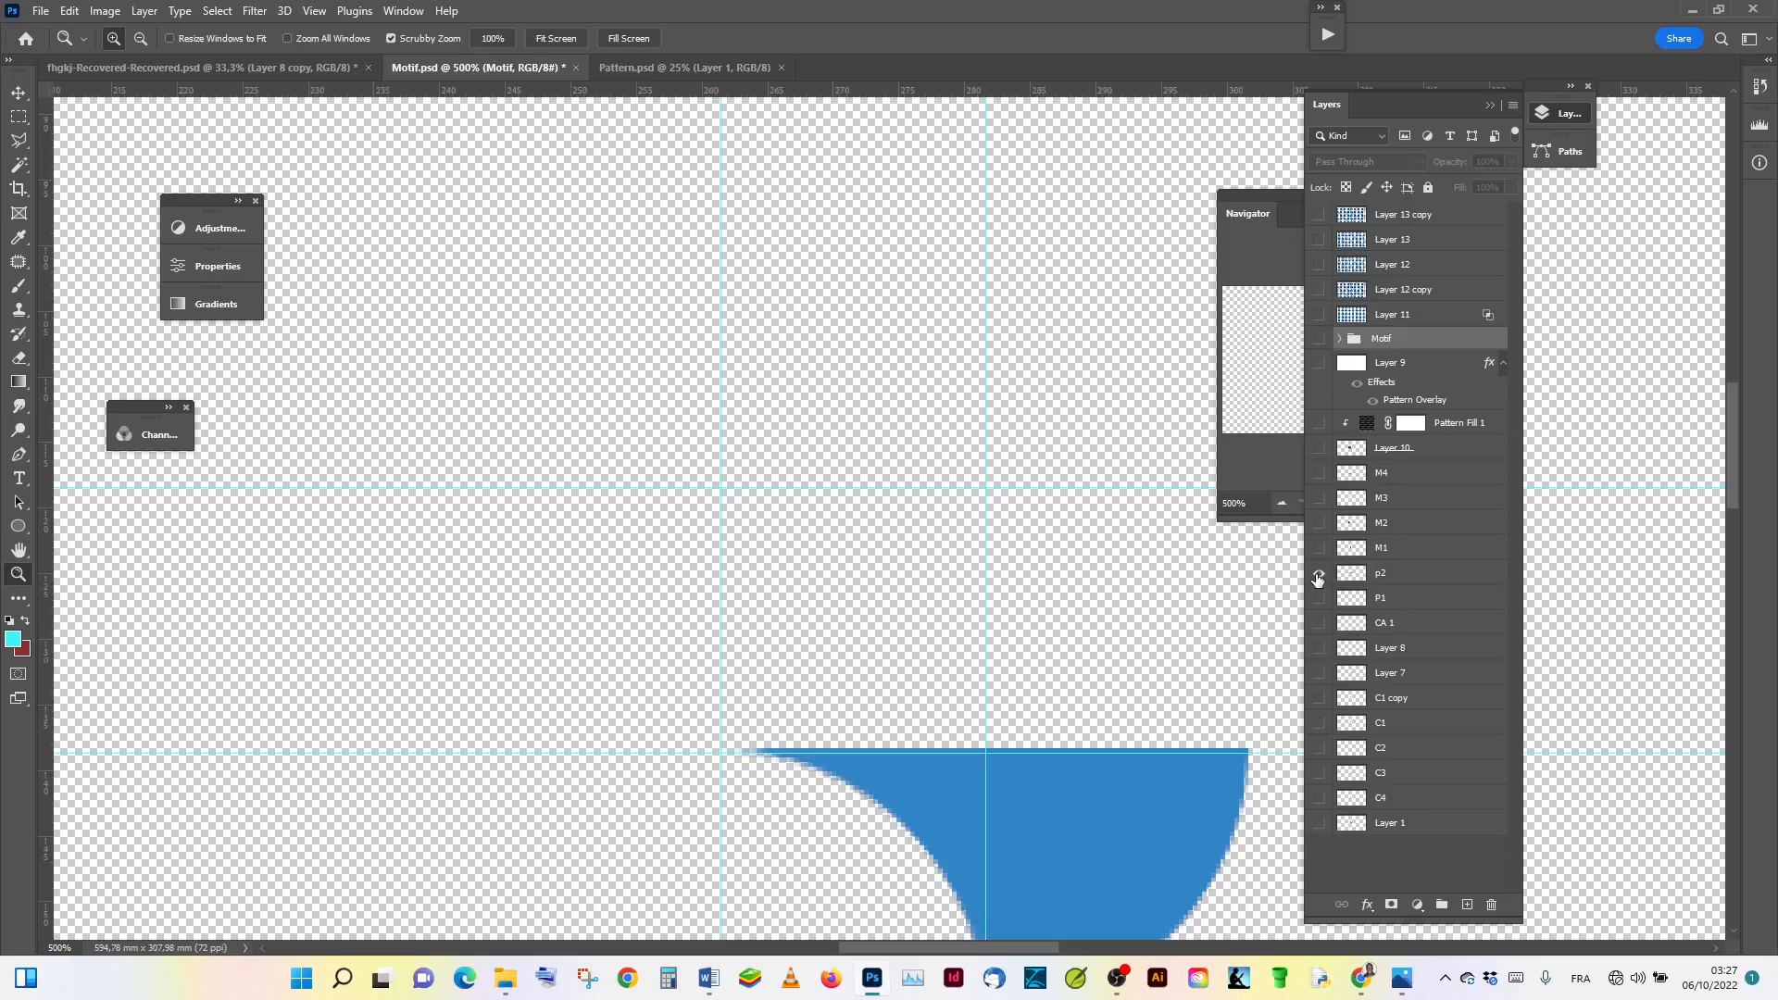
click(1318, 575)
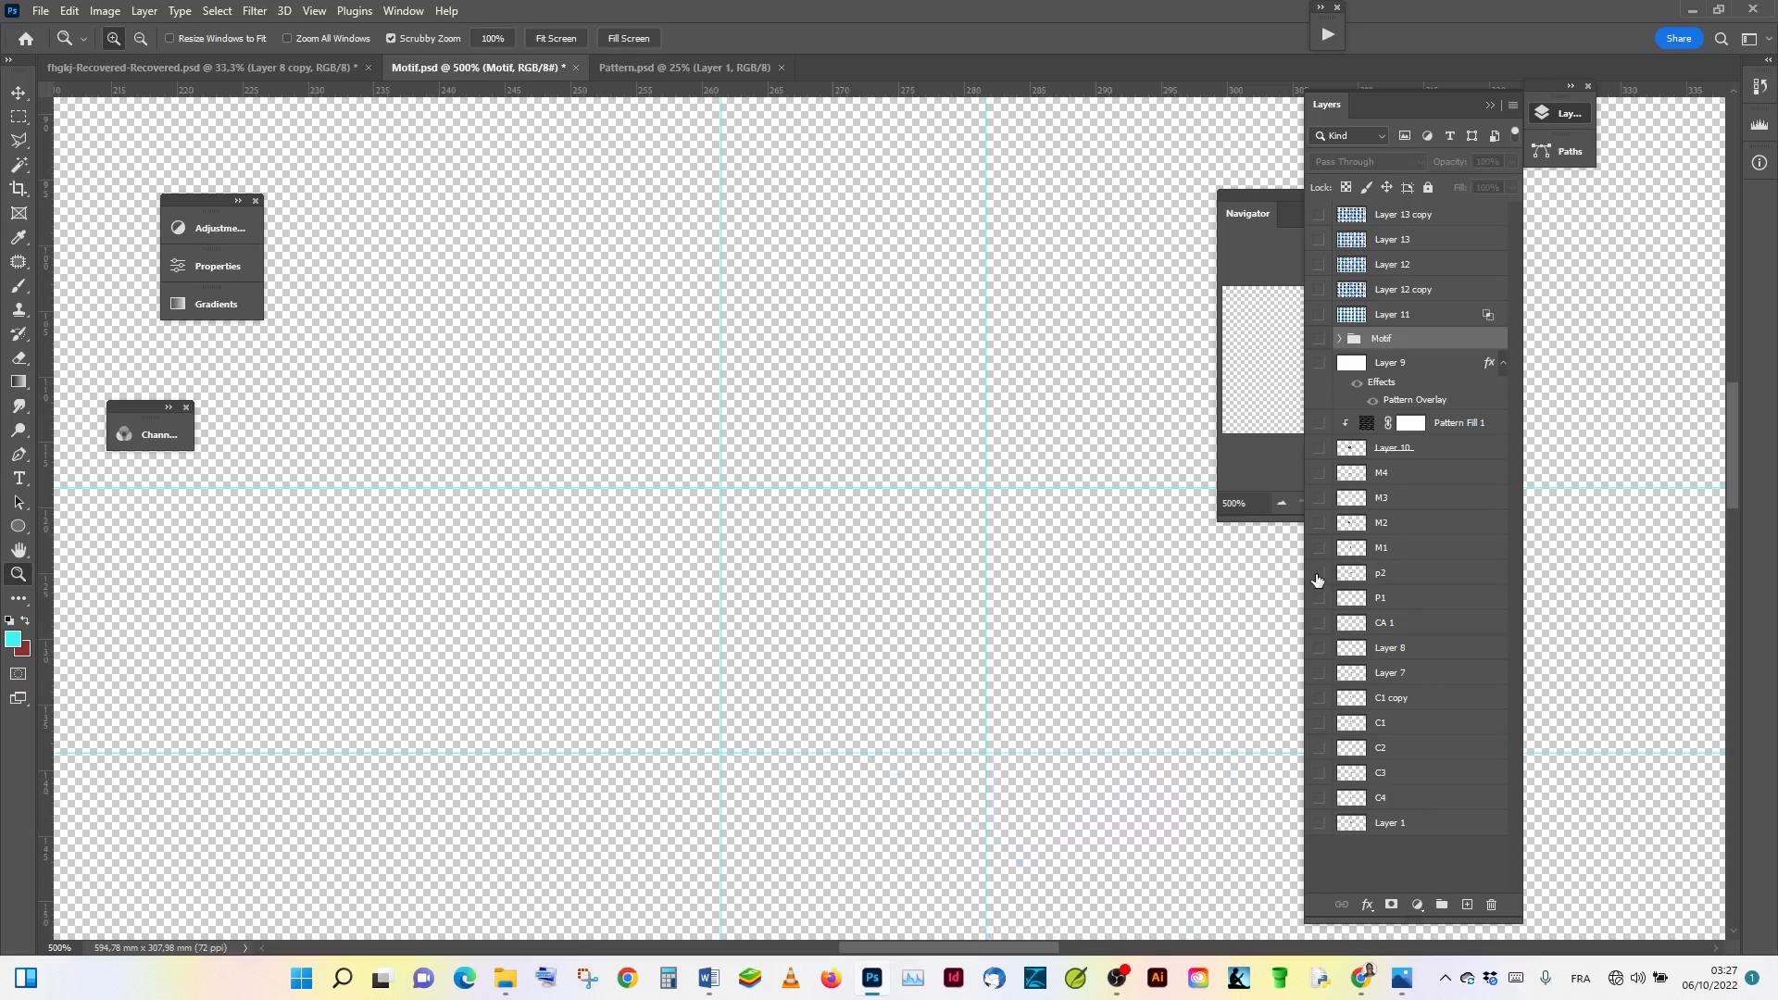
click(1317, 575)
click(1318, 575)
click(1319, 599)
click(1319, 575)
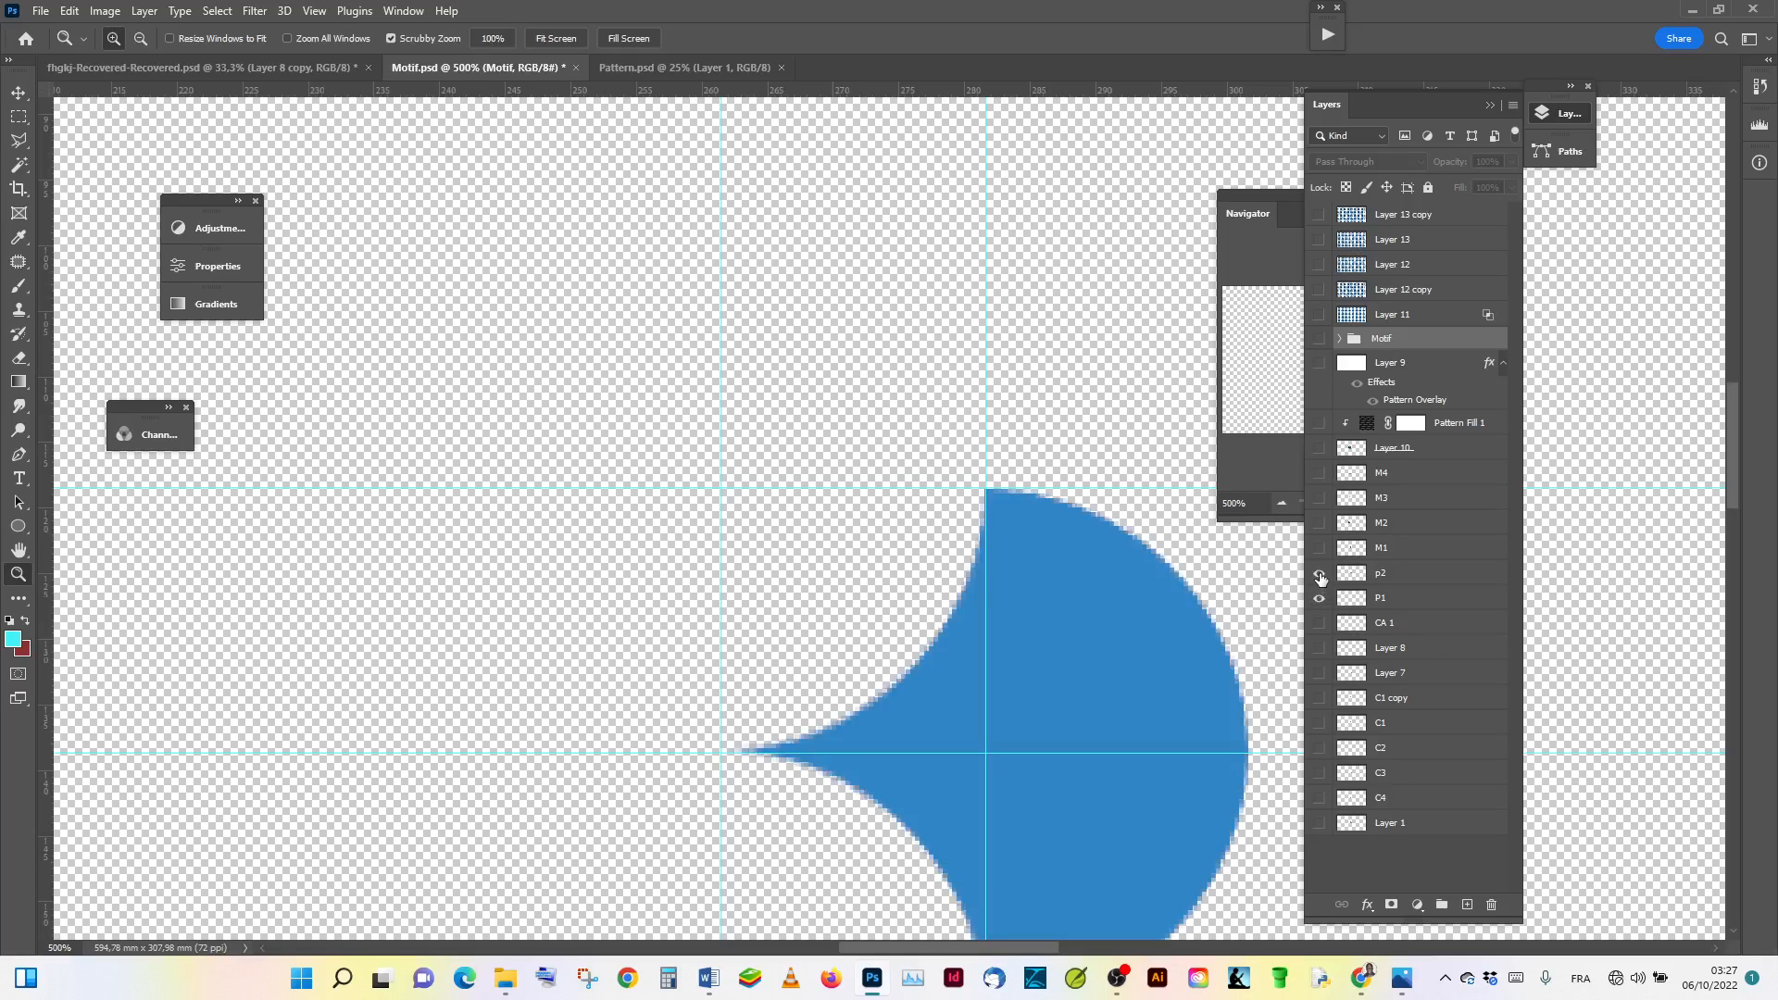
click(1320, 574)
click(1320, 575)
drag(1738, 500, 1736, 537)
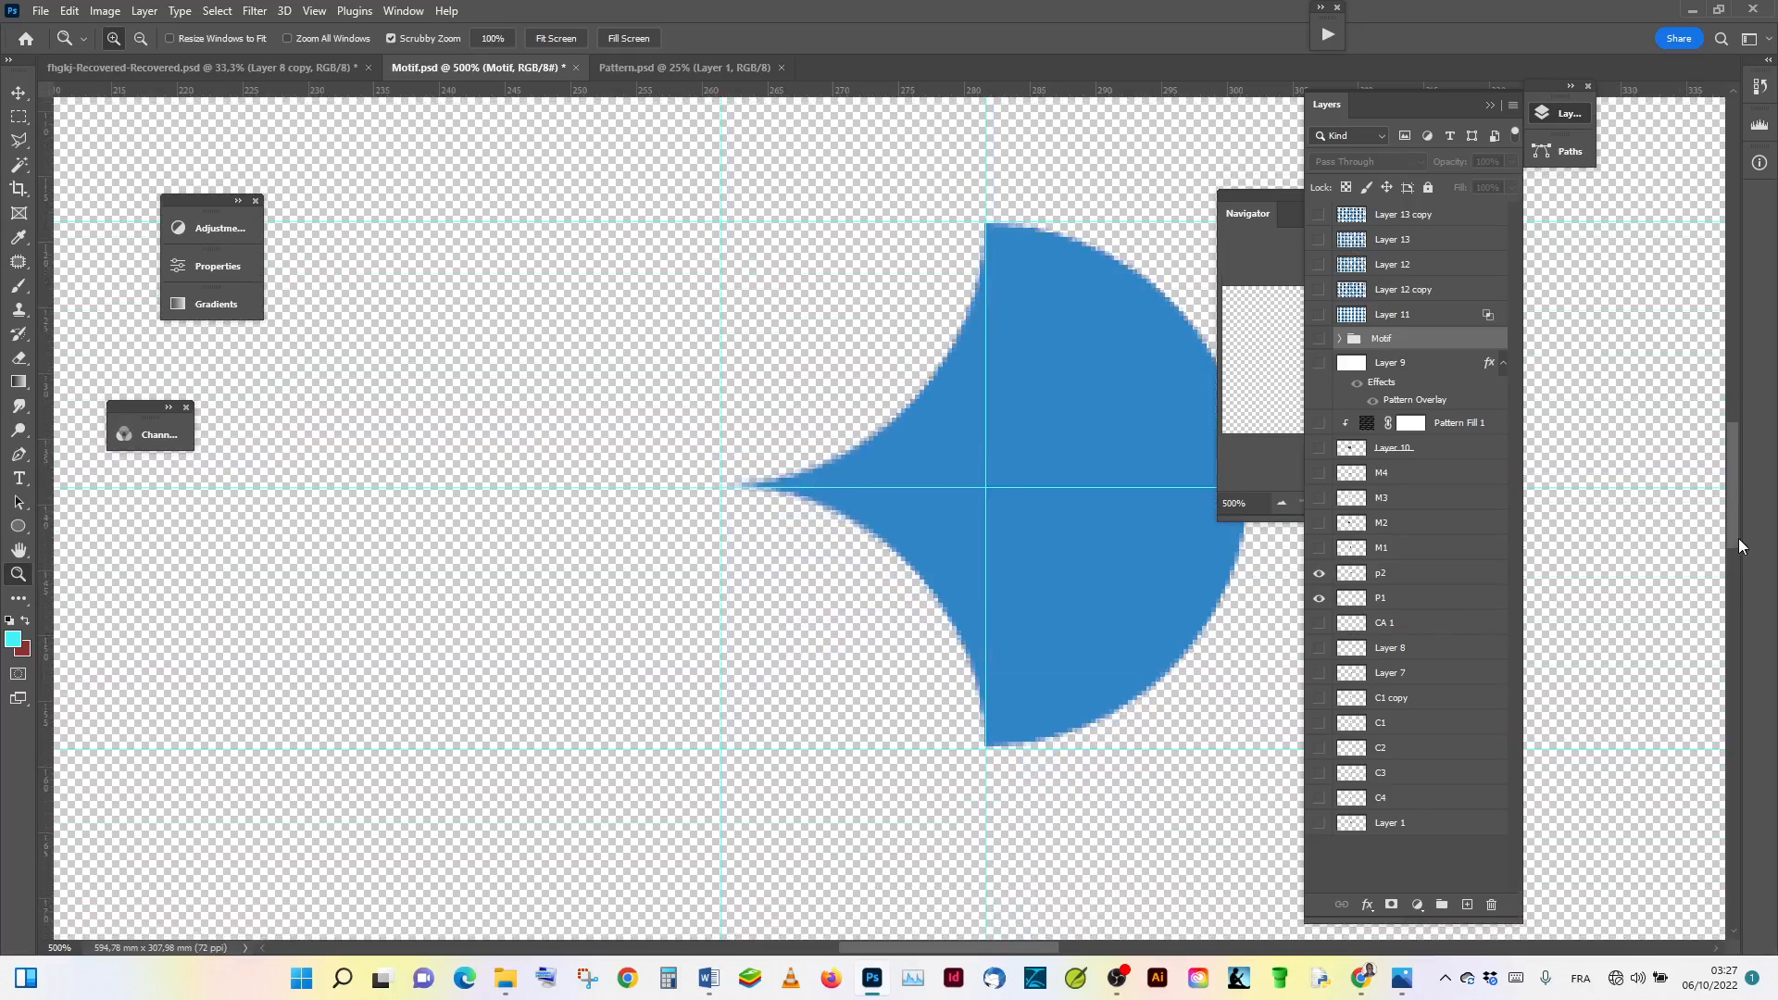
Step: Hide p2 and P1 and briefly toggle M1, M2 and P1, leaving every motif layer hidden
click(1319, 573)
click(1319, 598)
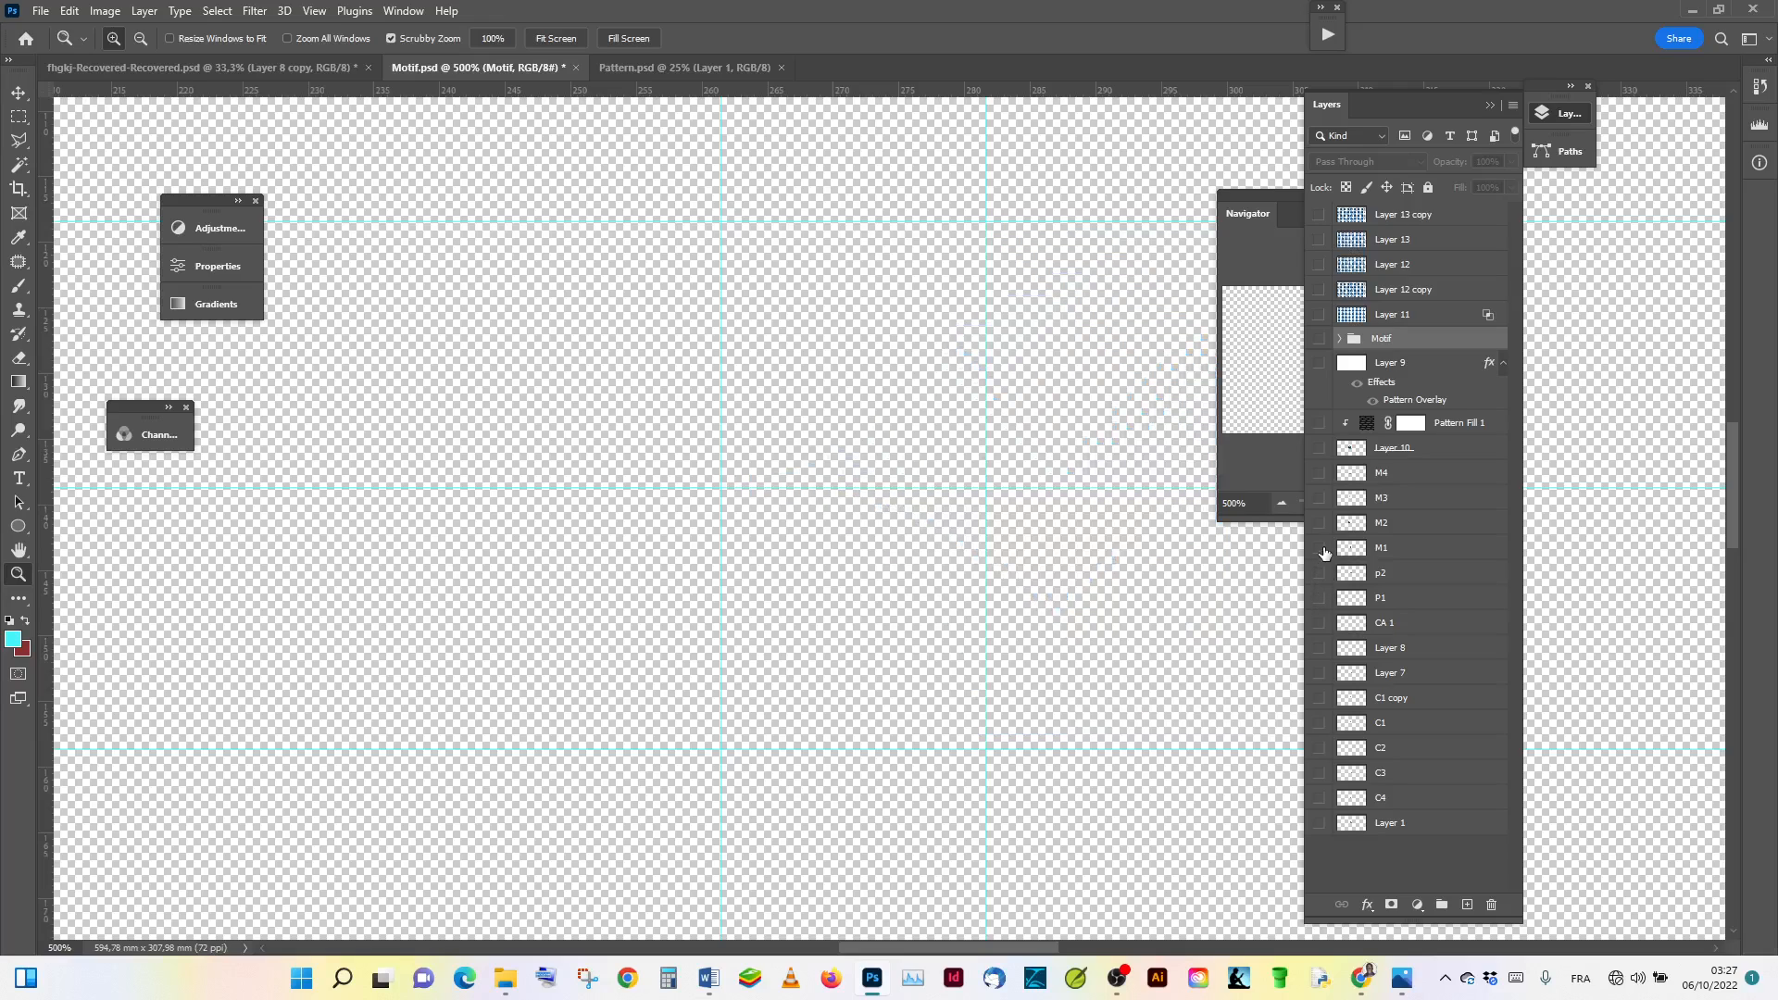
click(1321, 549)
click(1321, 549)
click(1316, 523)
click(1317, 523)
click(1319, 598)
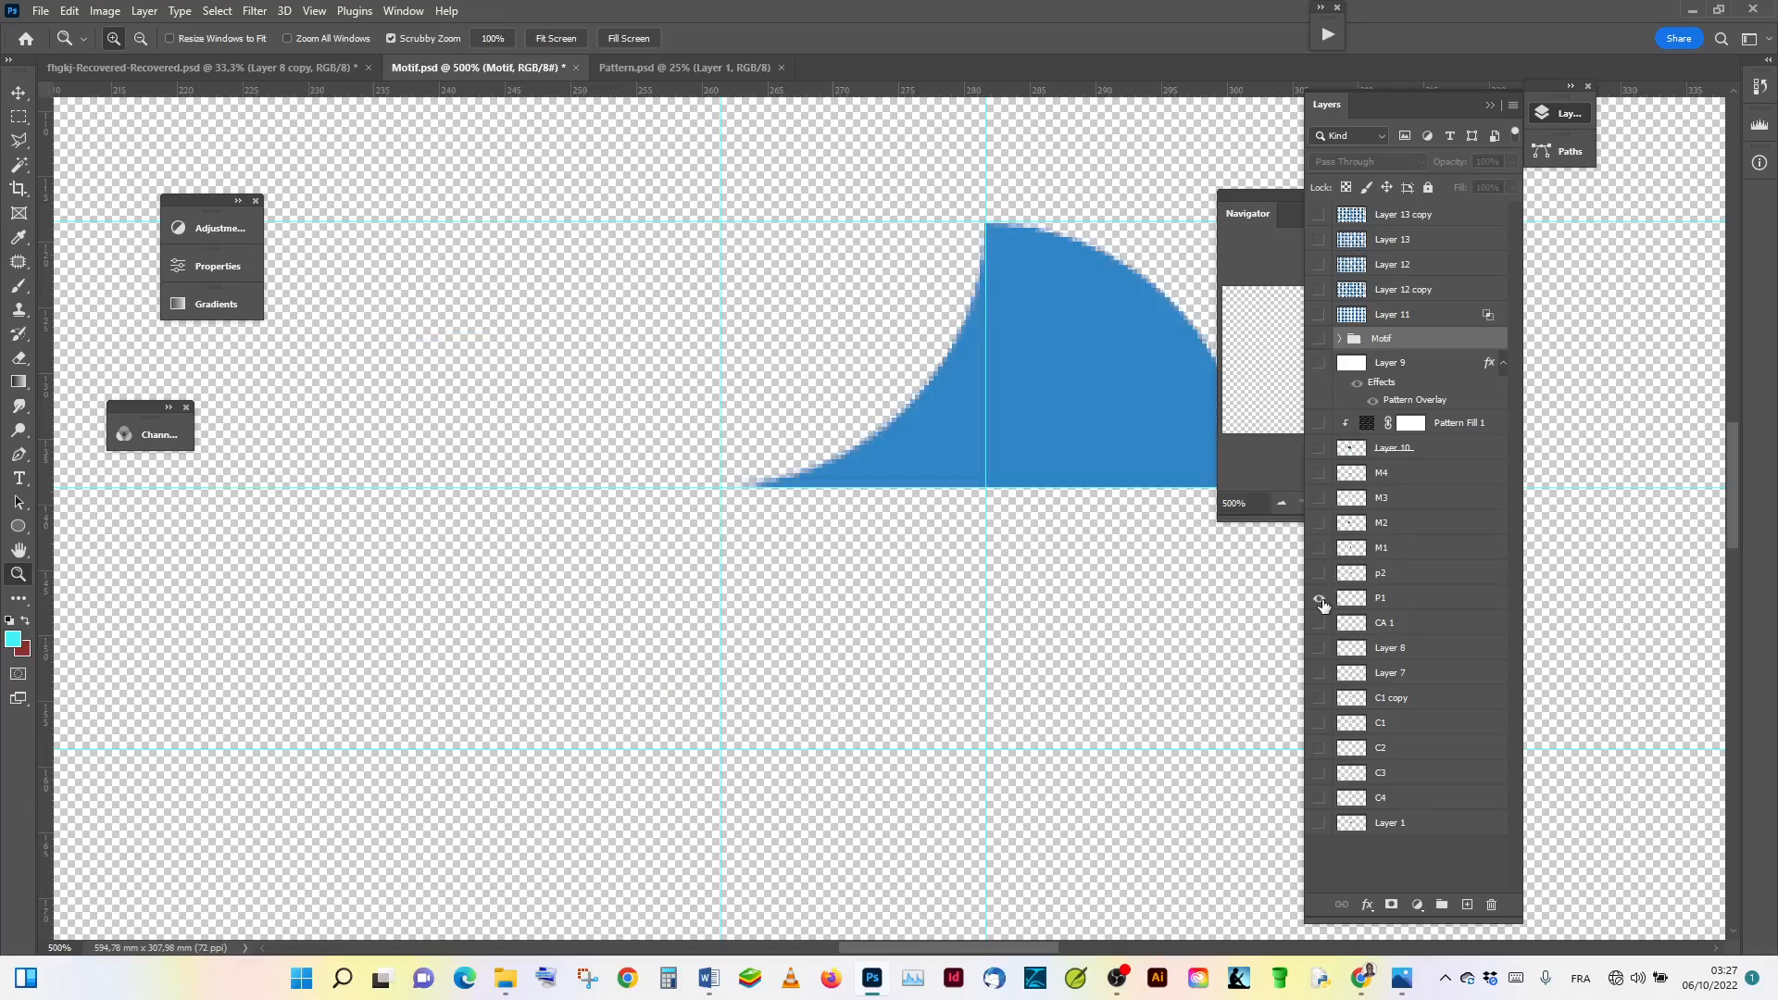
click(1320, 600)
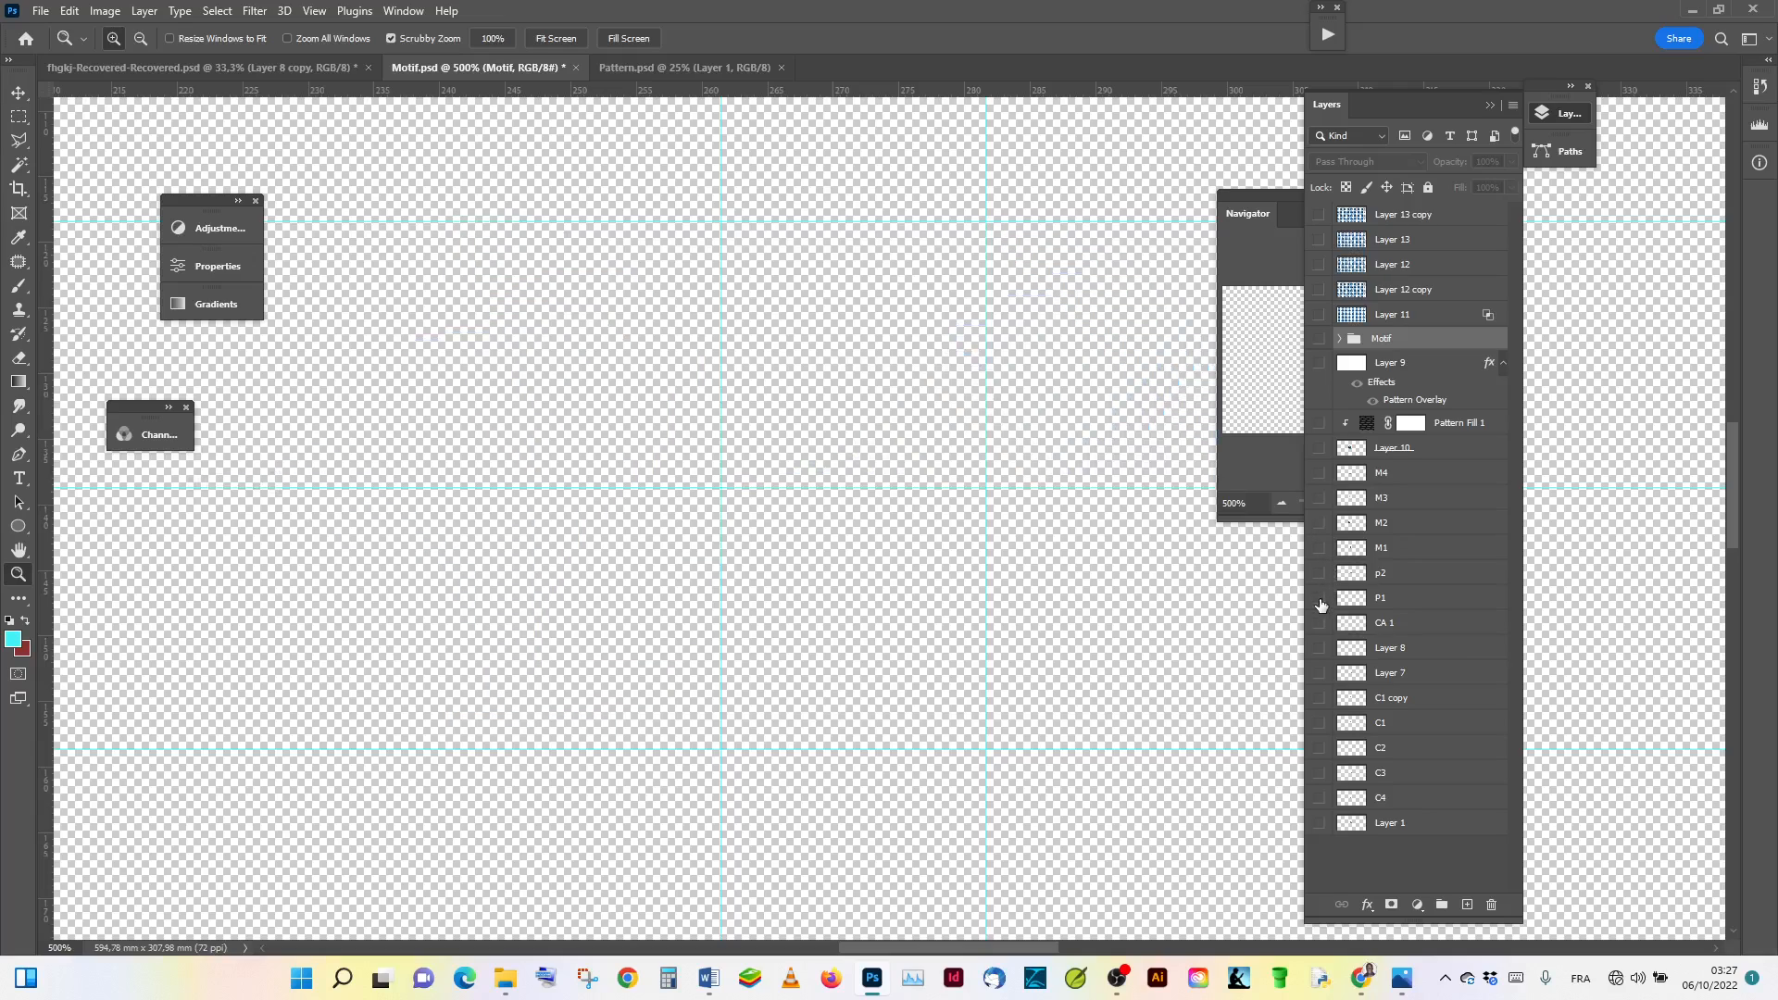
Step: Show layer CA 1 and repeatedly toggle P1 to examine how the curved triangle forms the half piece, leaving P1 hidden
click(1317, 623)
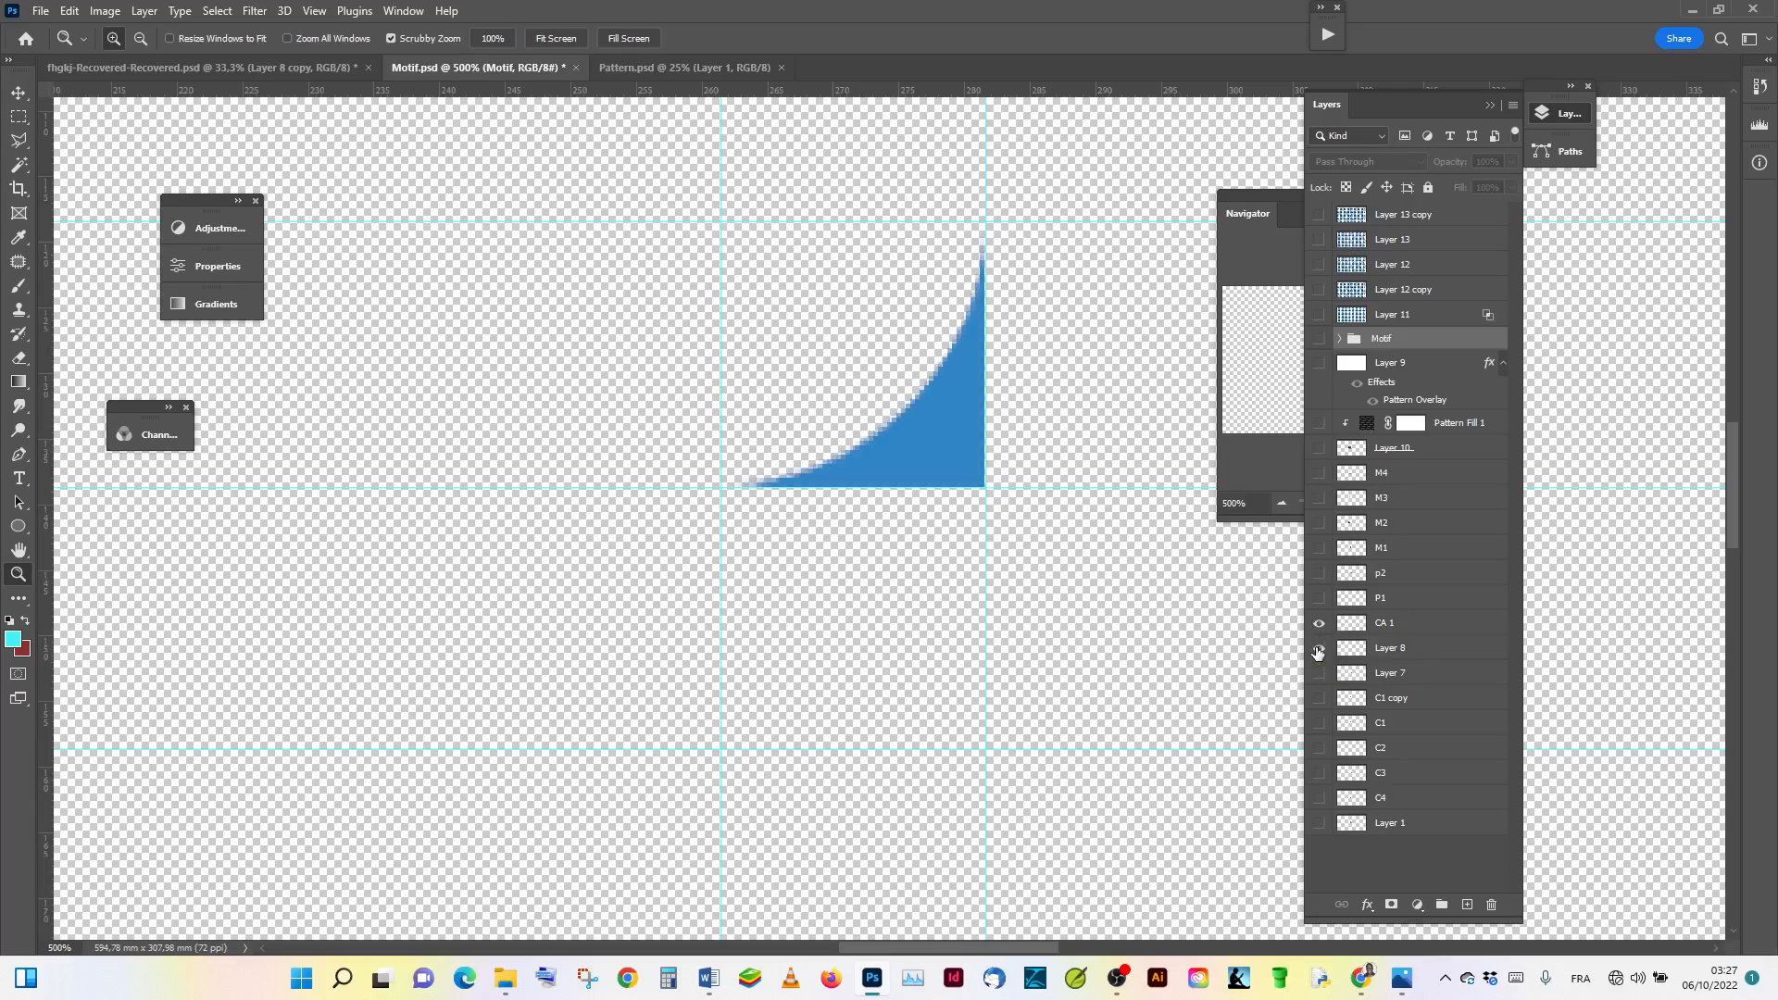
click(1318, 599)
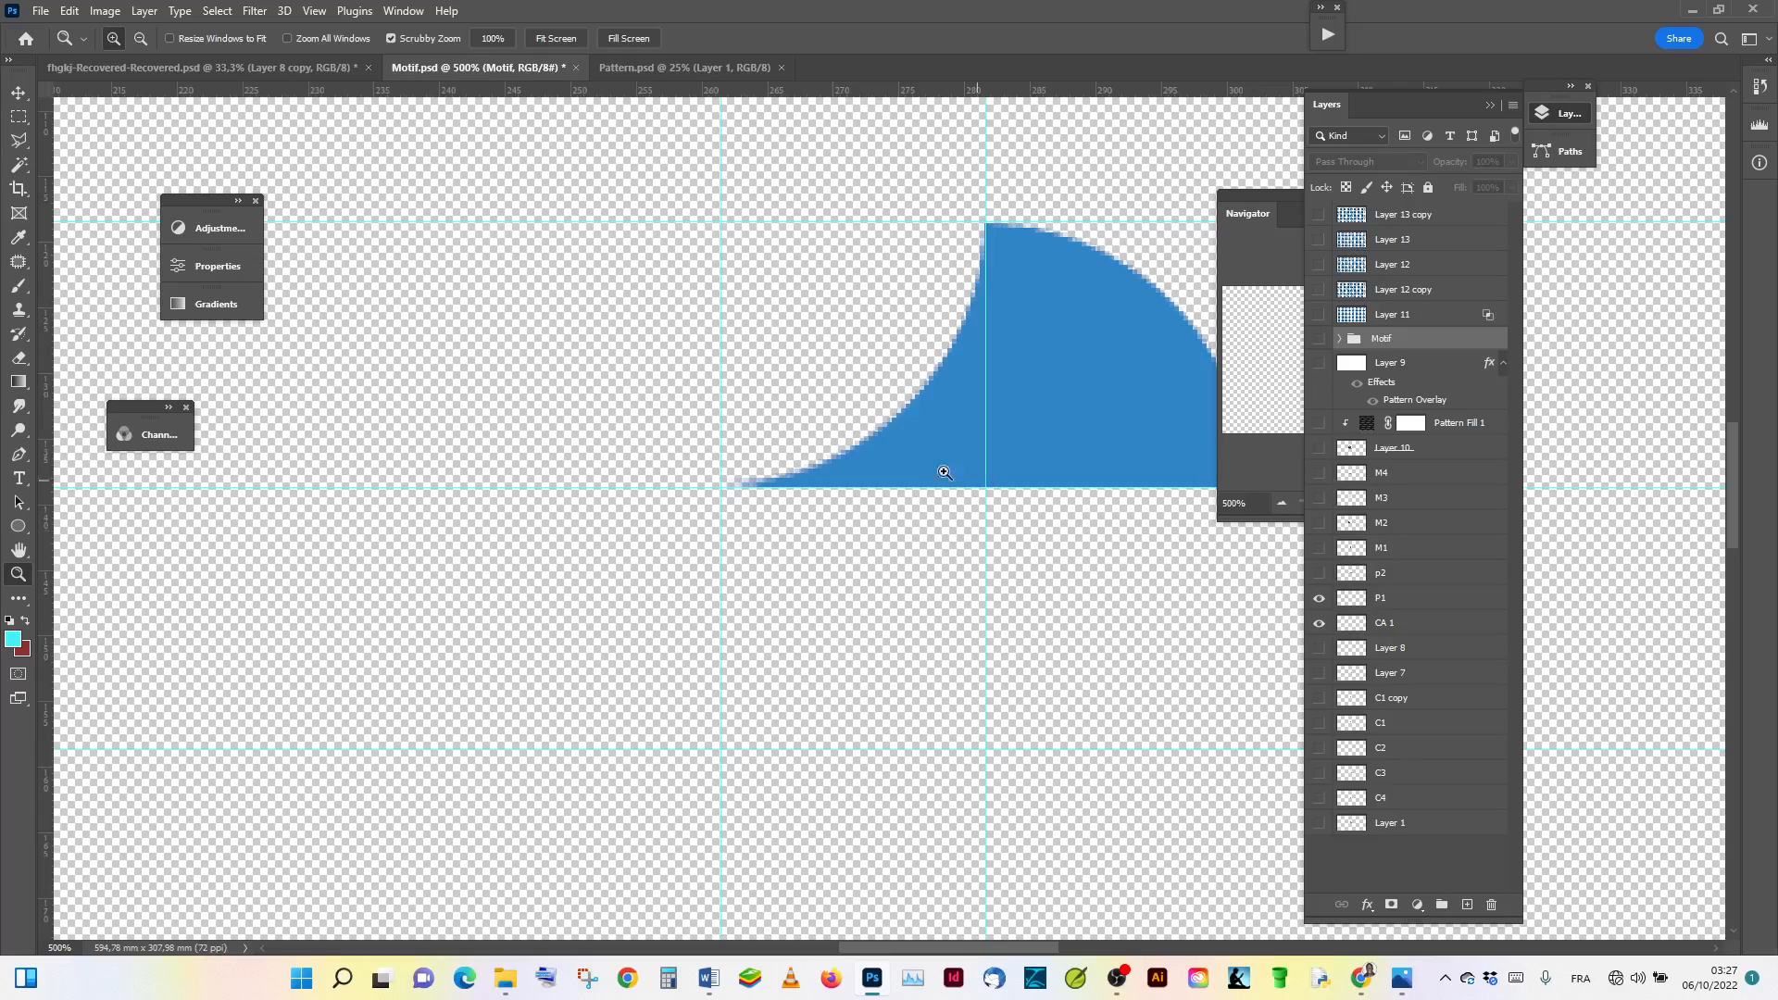
click(1319, 599)
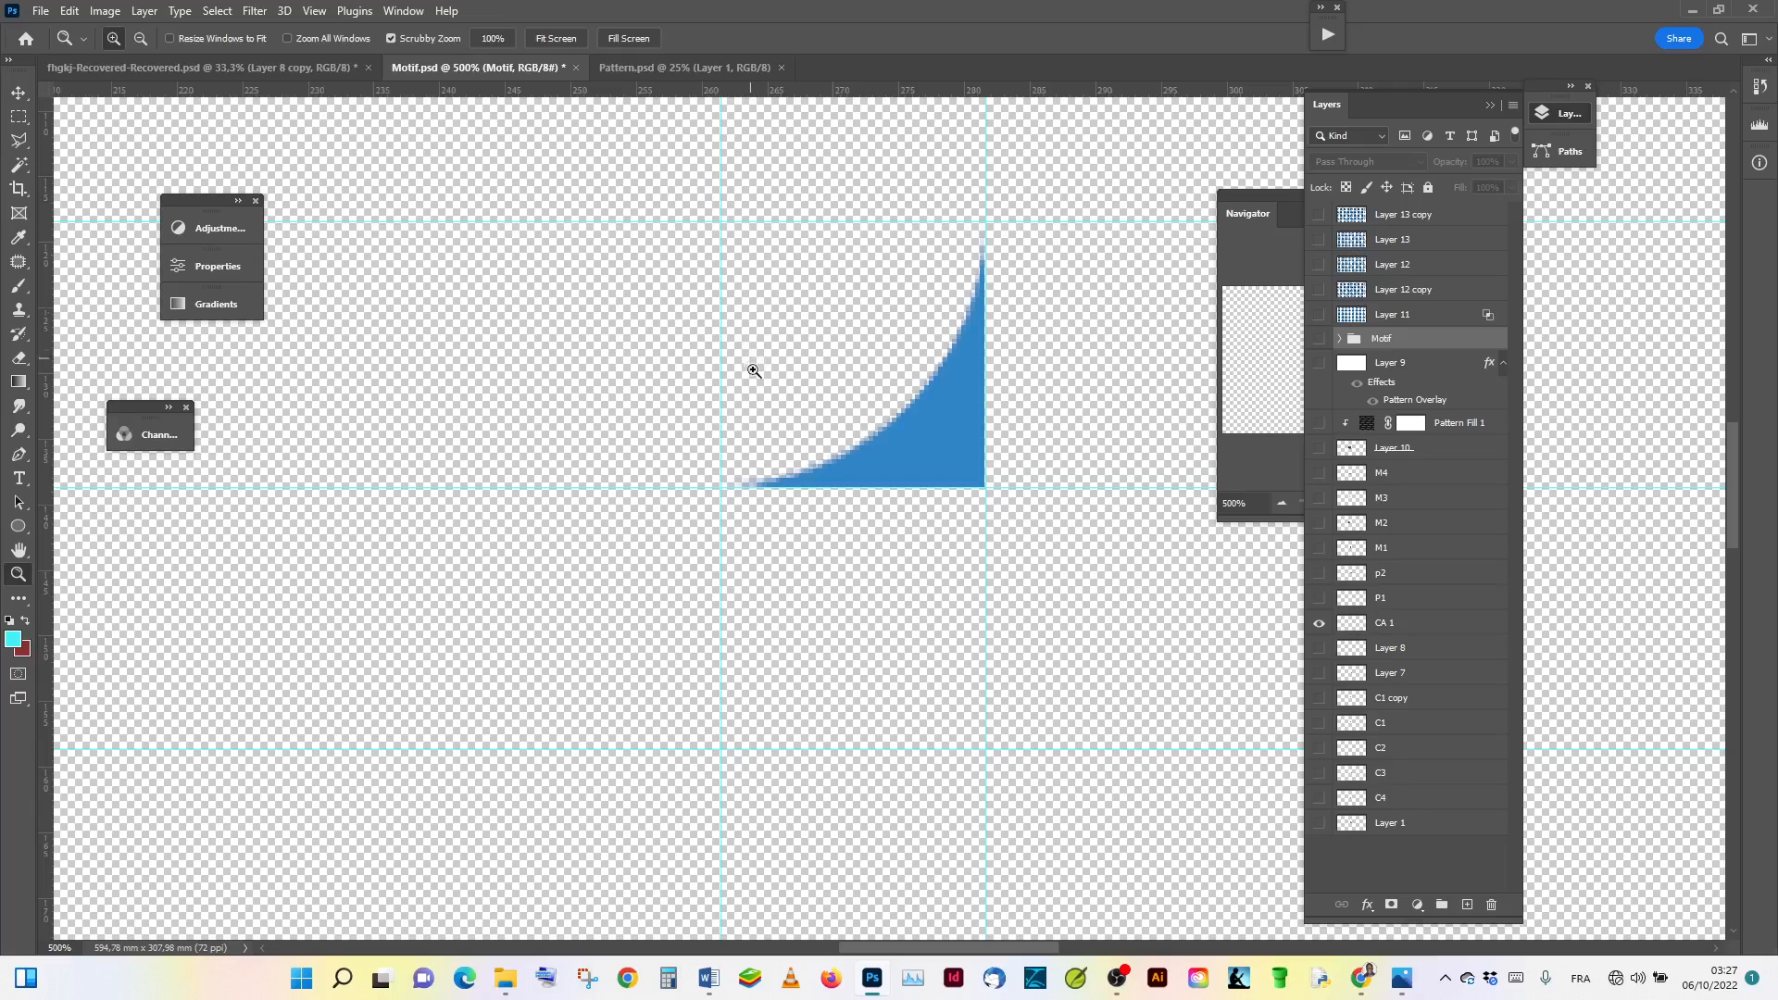
click(1319, 600)
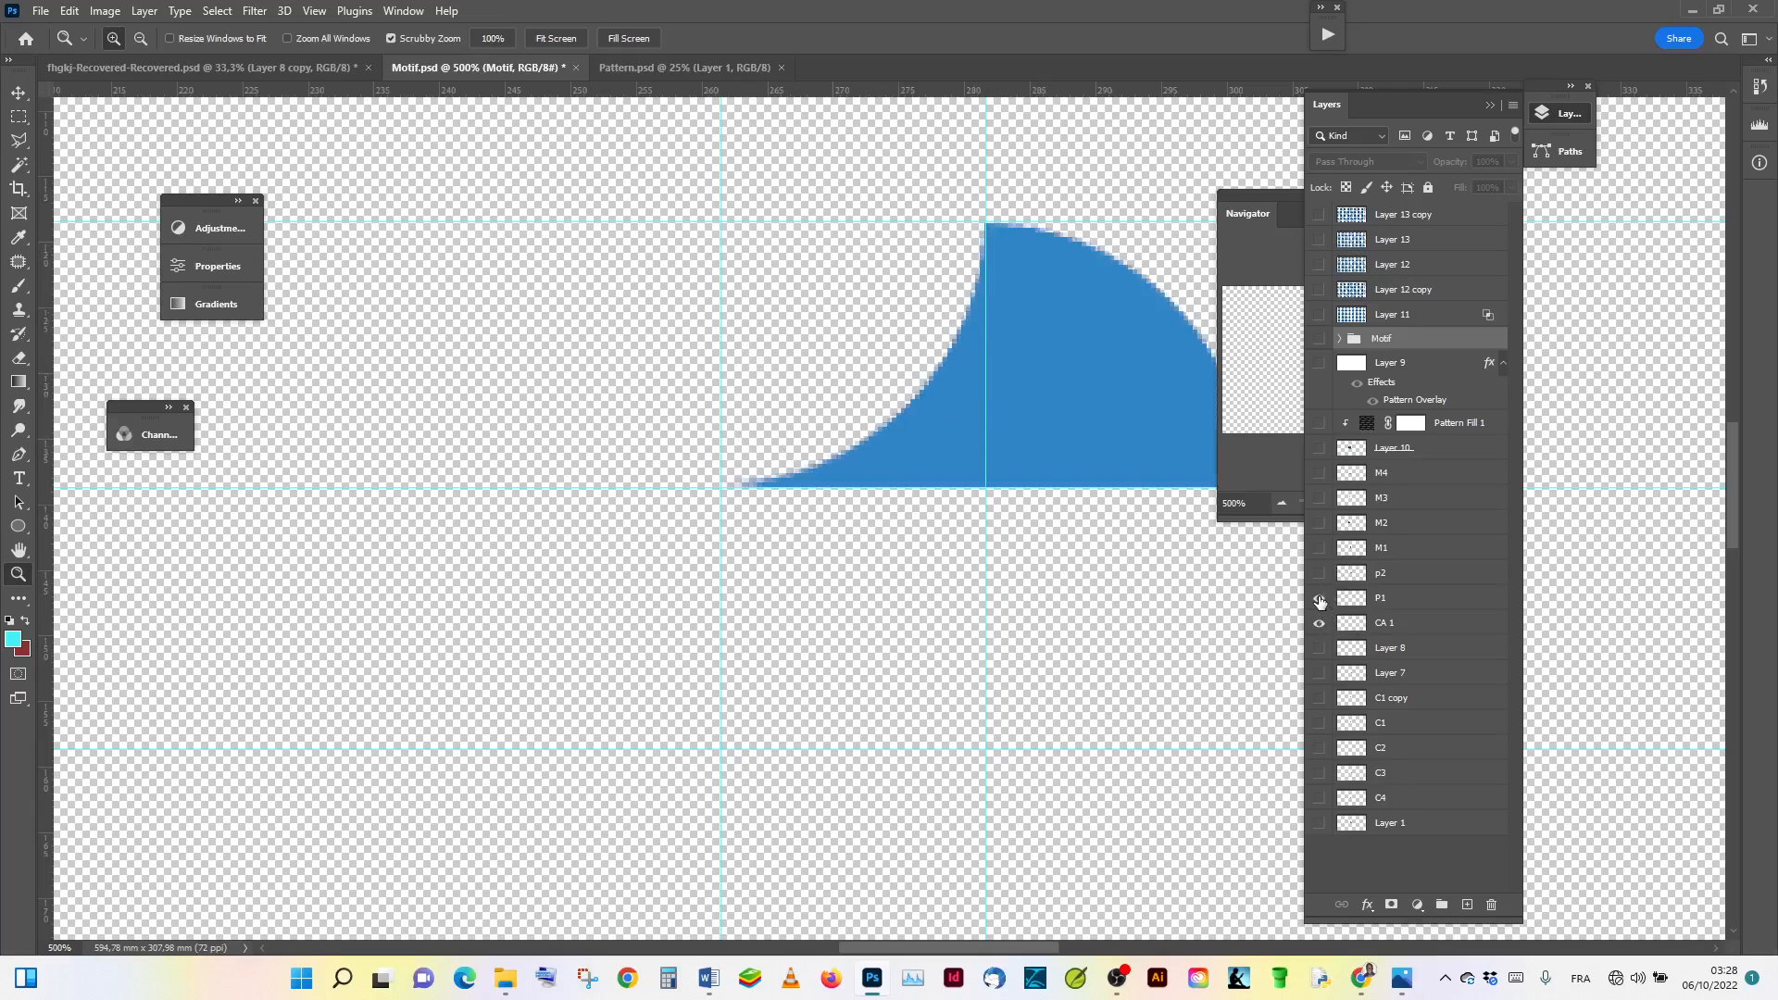
click(1319, 600)
click(1320, 600)
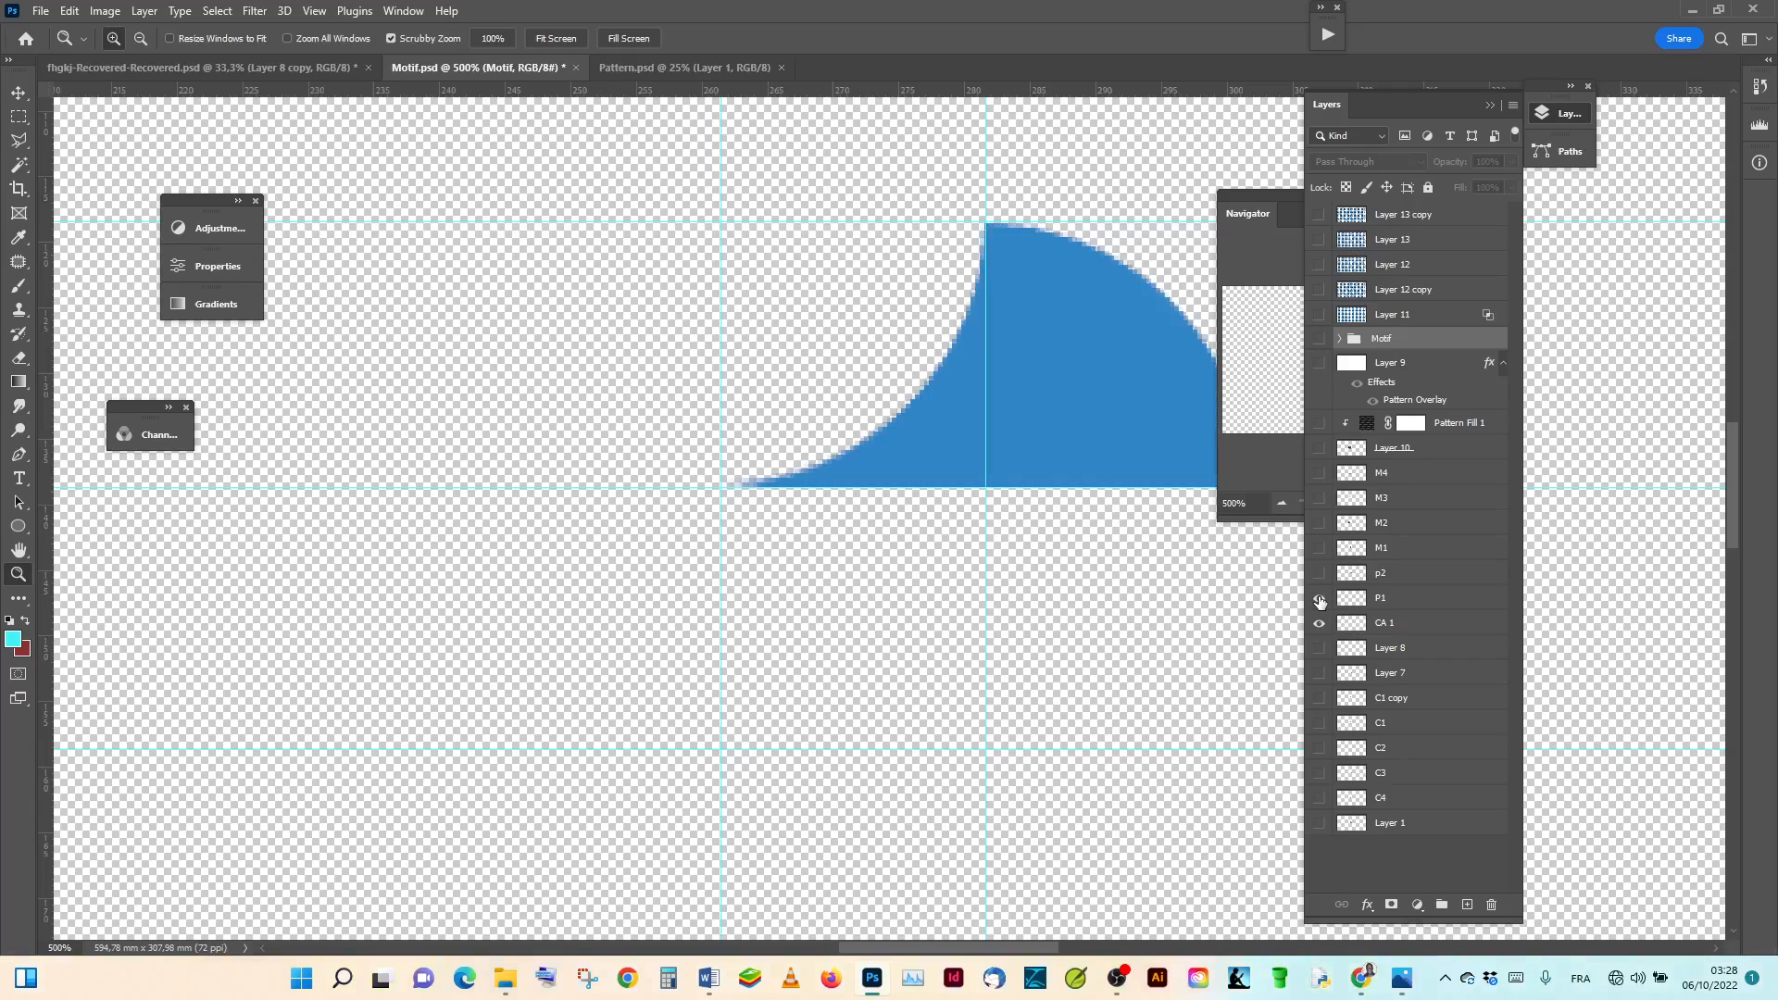
click(1319, 599)
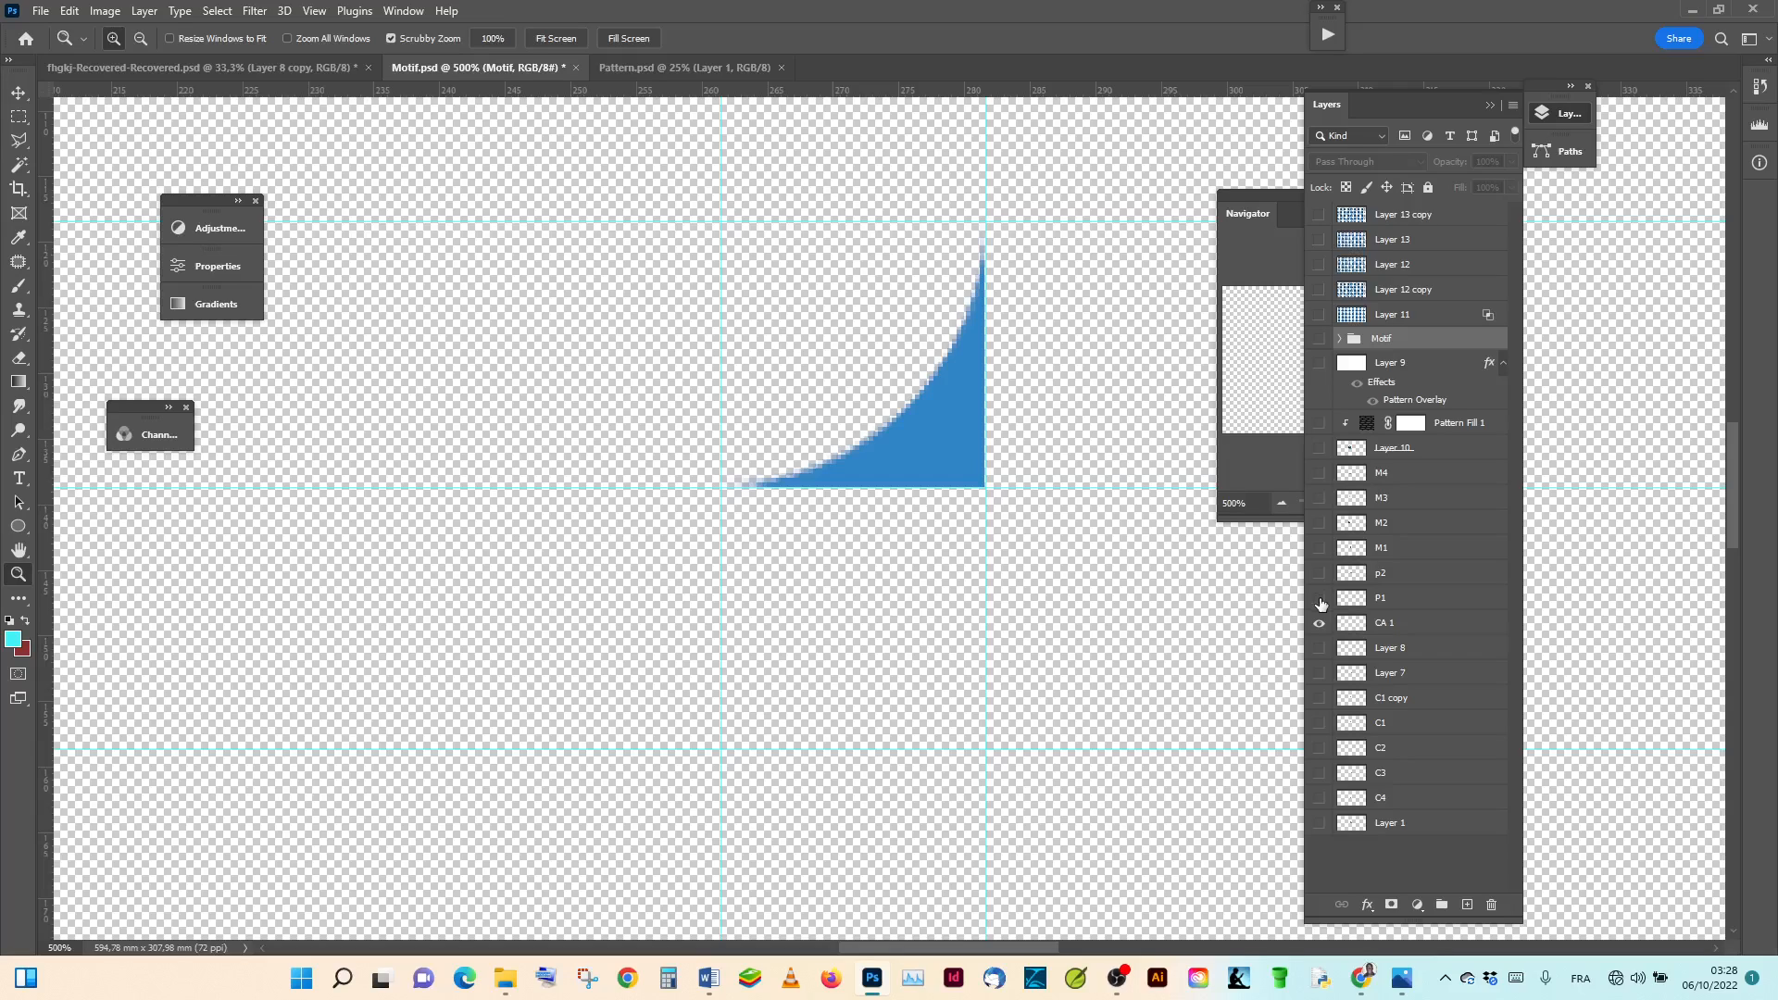
click(1320, 602)
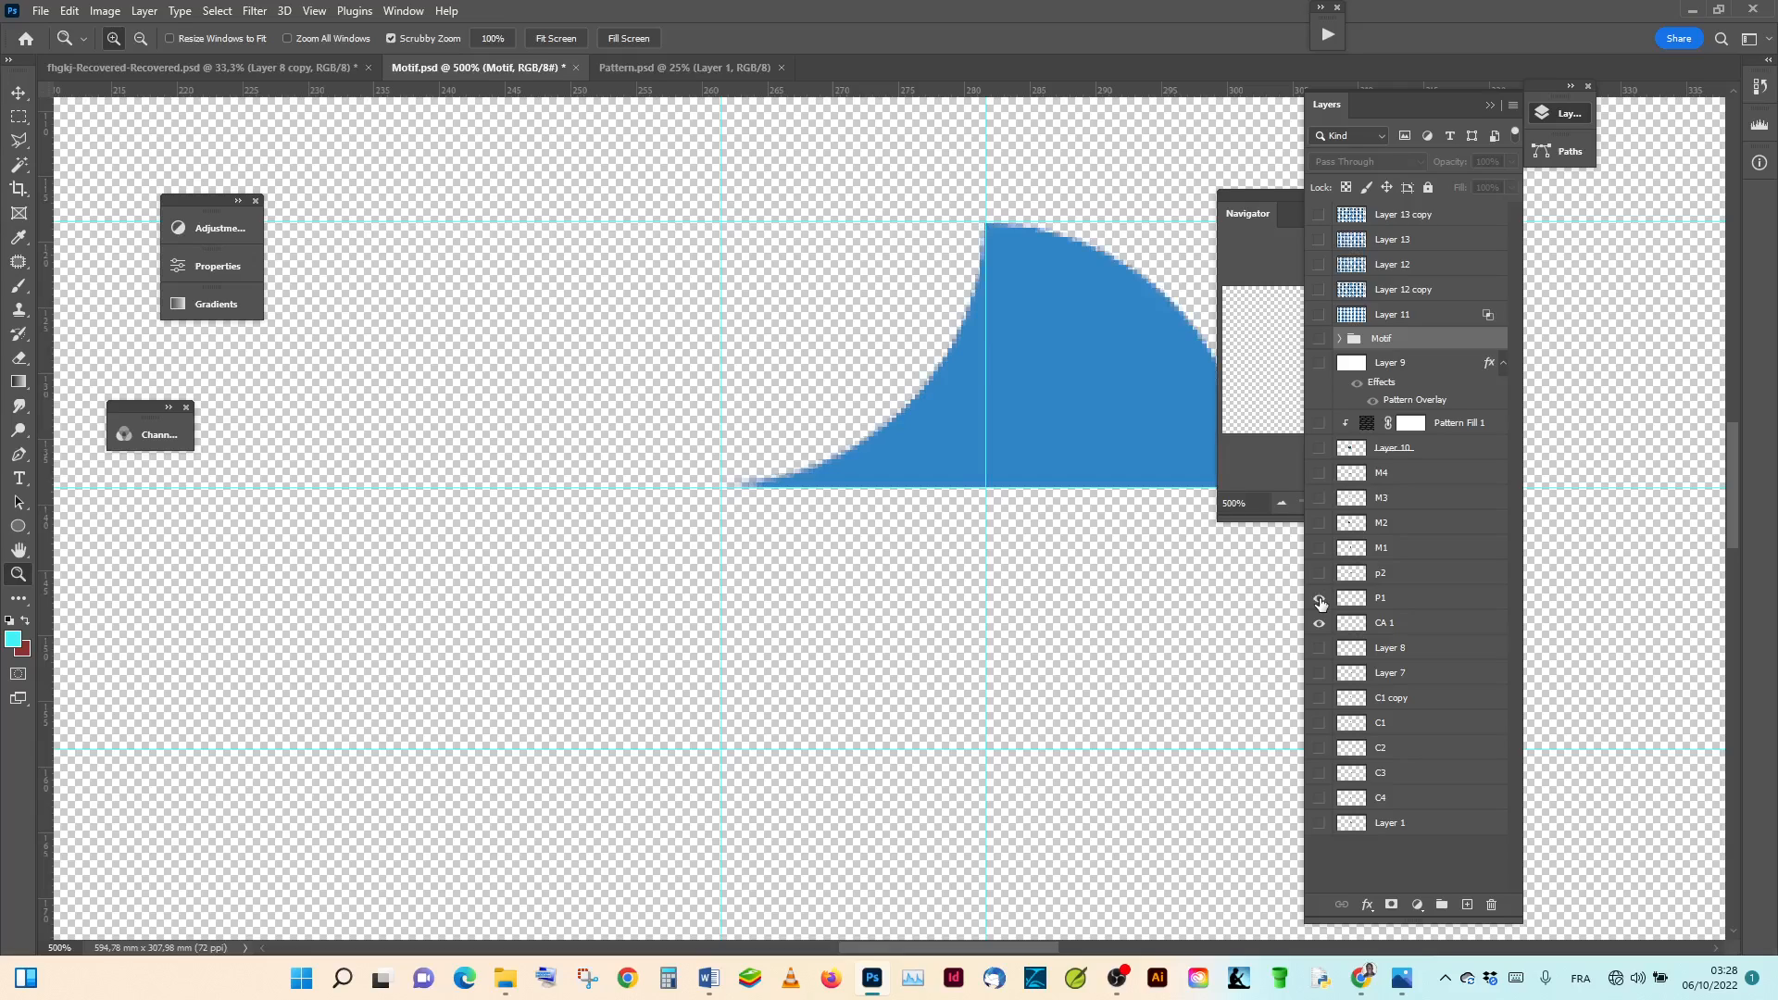
click(1320, 602)
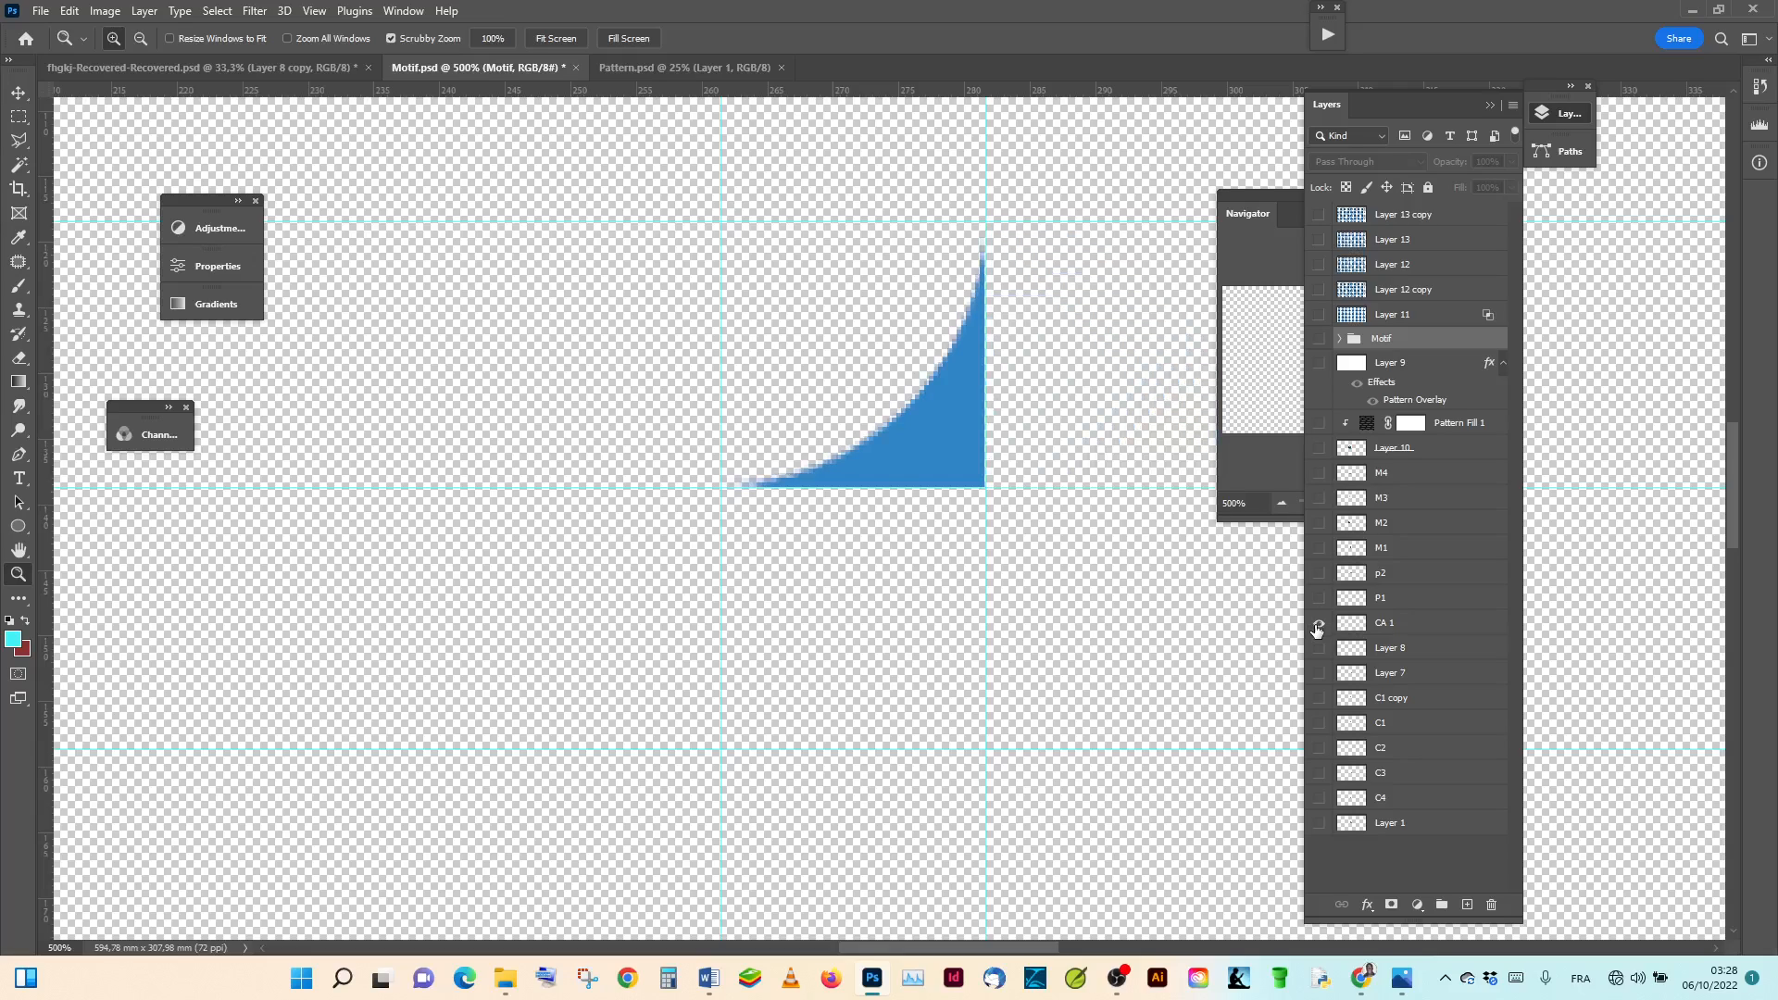
Step: Repeatedly toggle layer CA 1 to examine the curved triangle, and show P1 with it to view the half piece
click(1319, 625)
click(1318, 626)
click(1317, 626)
click(1317, 626)
click(1319, 599)
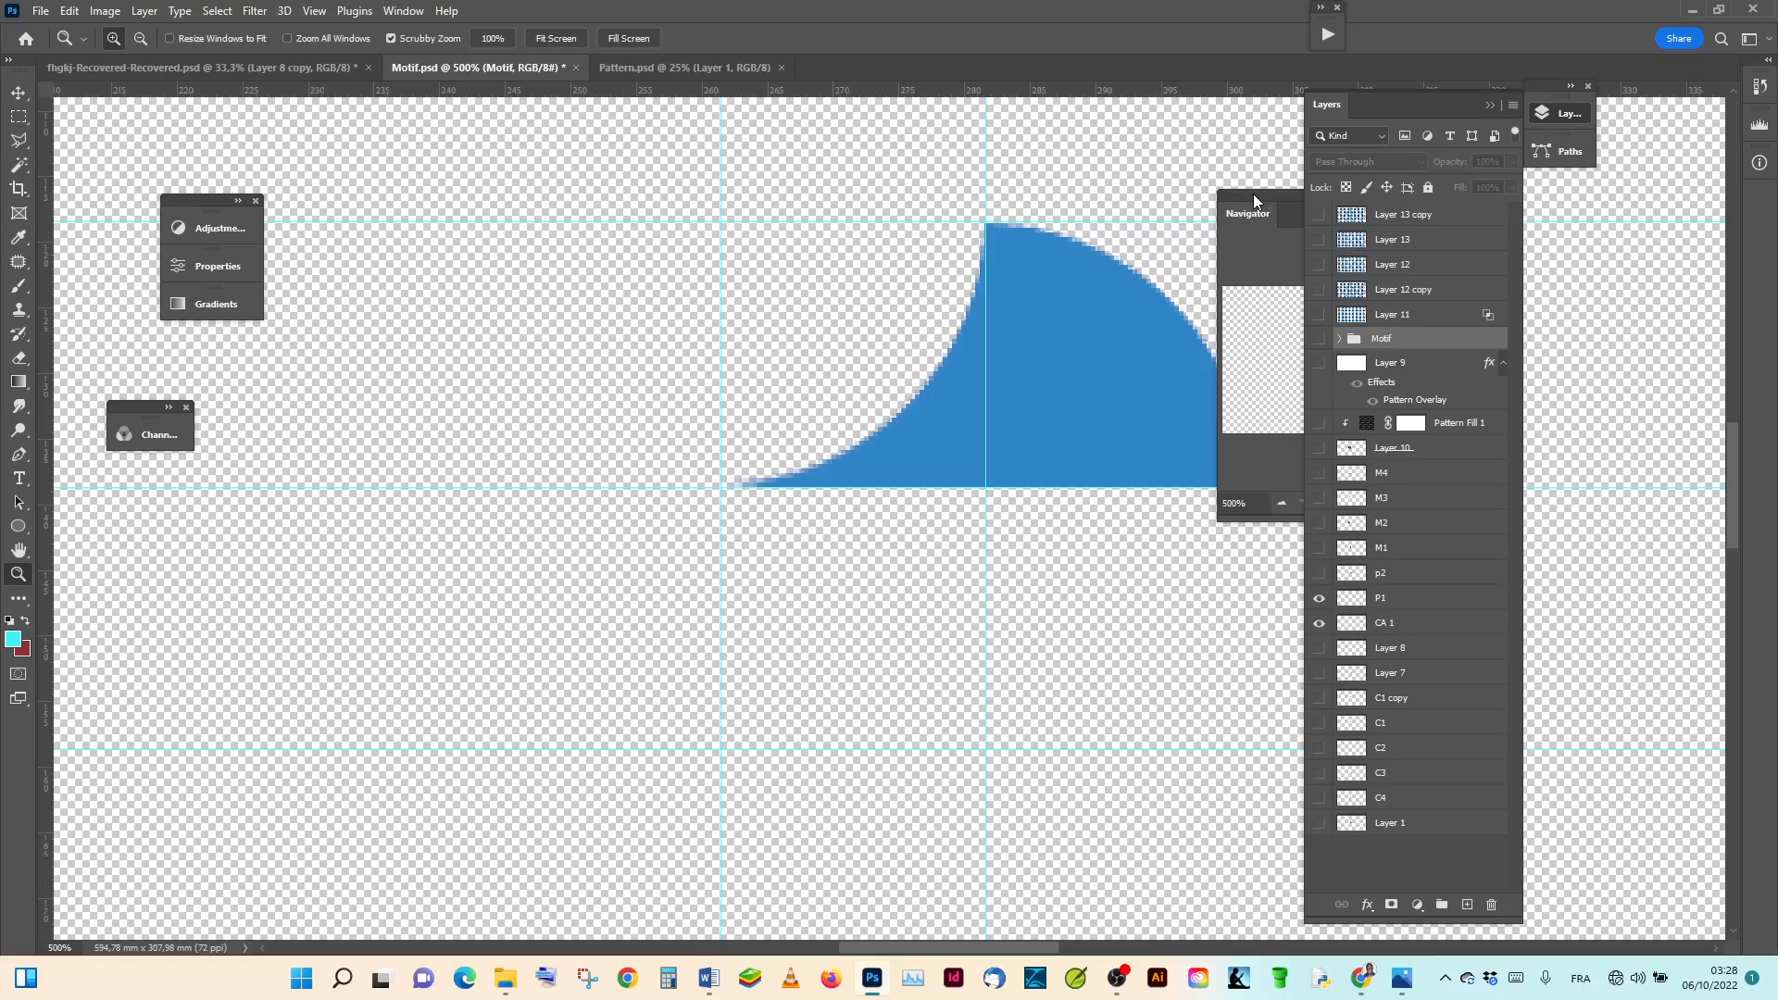
Step: Move the Navigator panel off the half piece and toggle p2 to examine its mirrored half, leaving p2 shown
drag(1252, 192, 1474, 198)
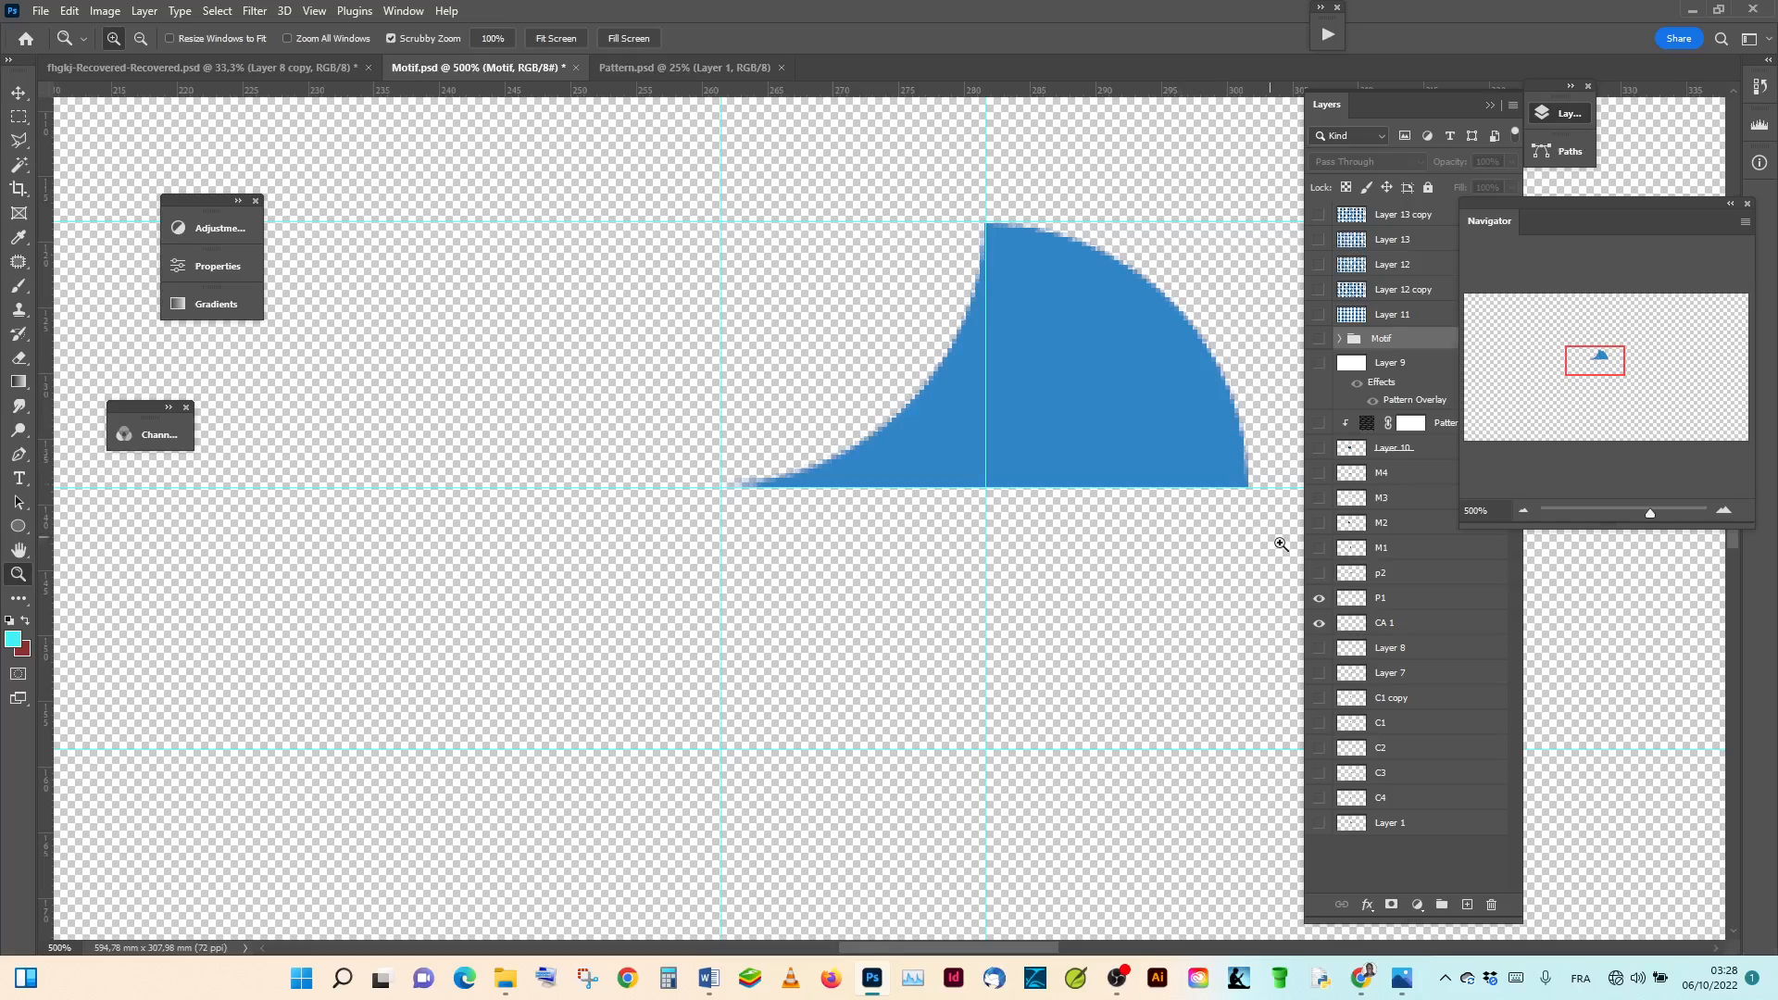
click(1319, 574)
click(1319, 576)
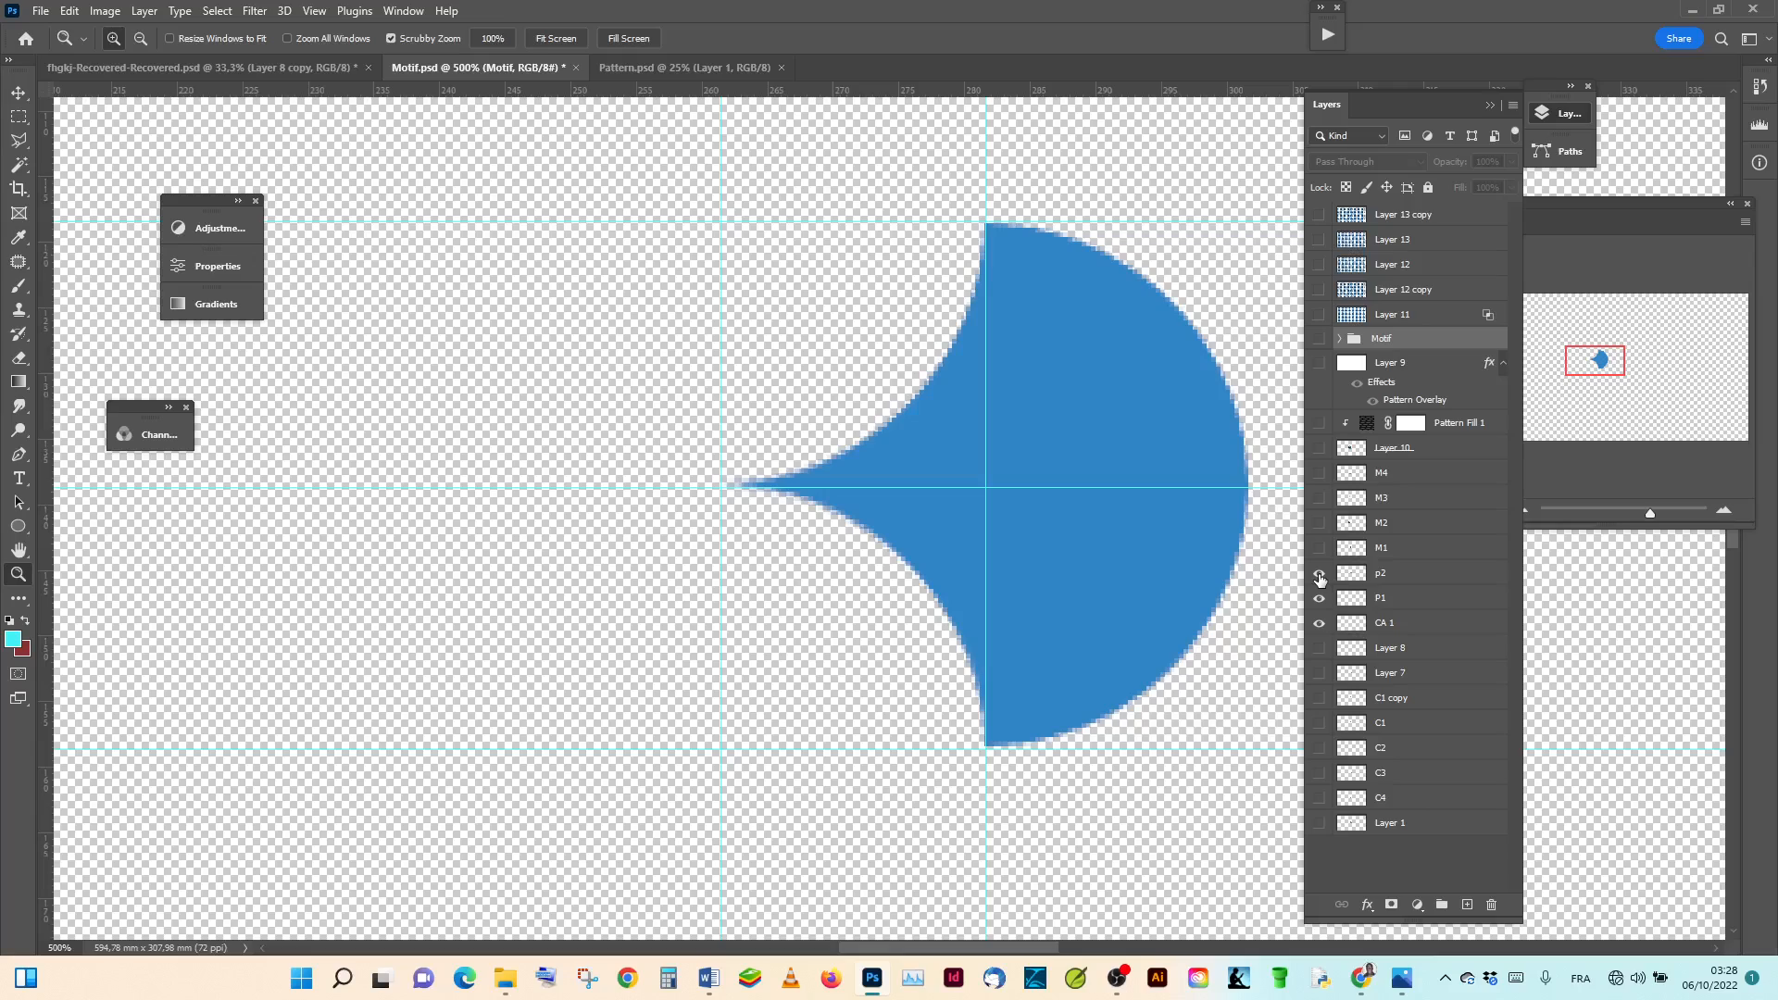
click(1320, 575)
click(1319, 575)
Step: Hide p2, P1 and CA 1, and show M4, M3, M2 and Layer 10 to view the assembled four-piece motif
click(1319, 474)
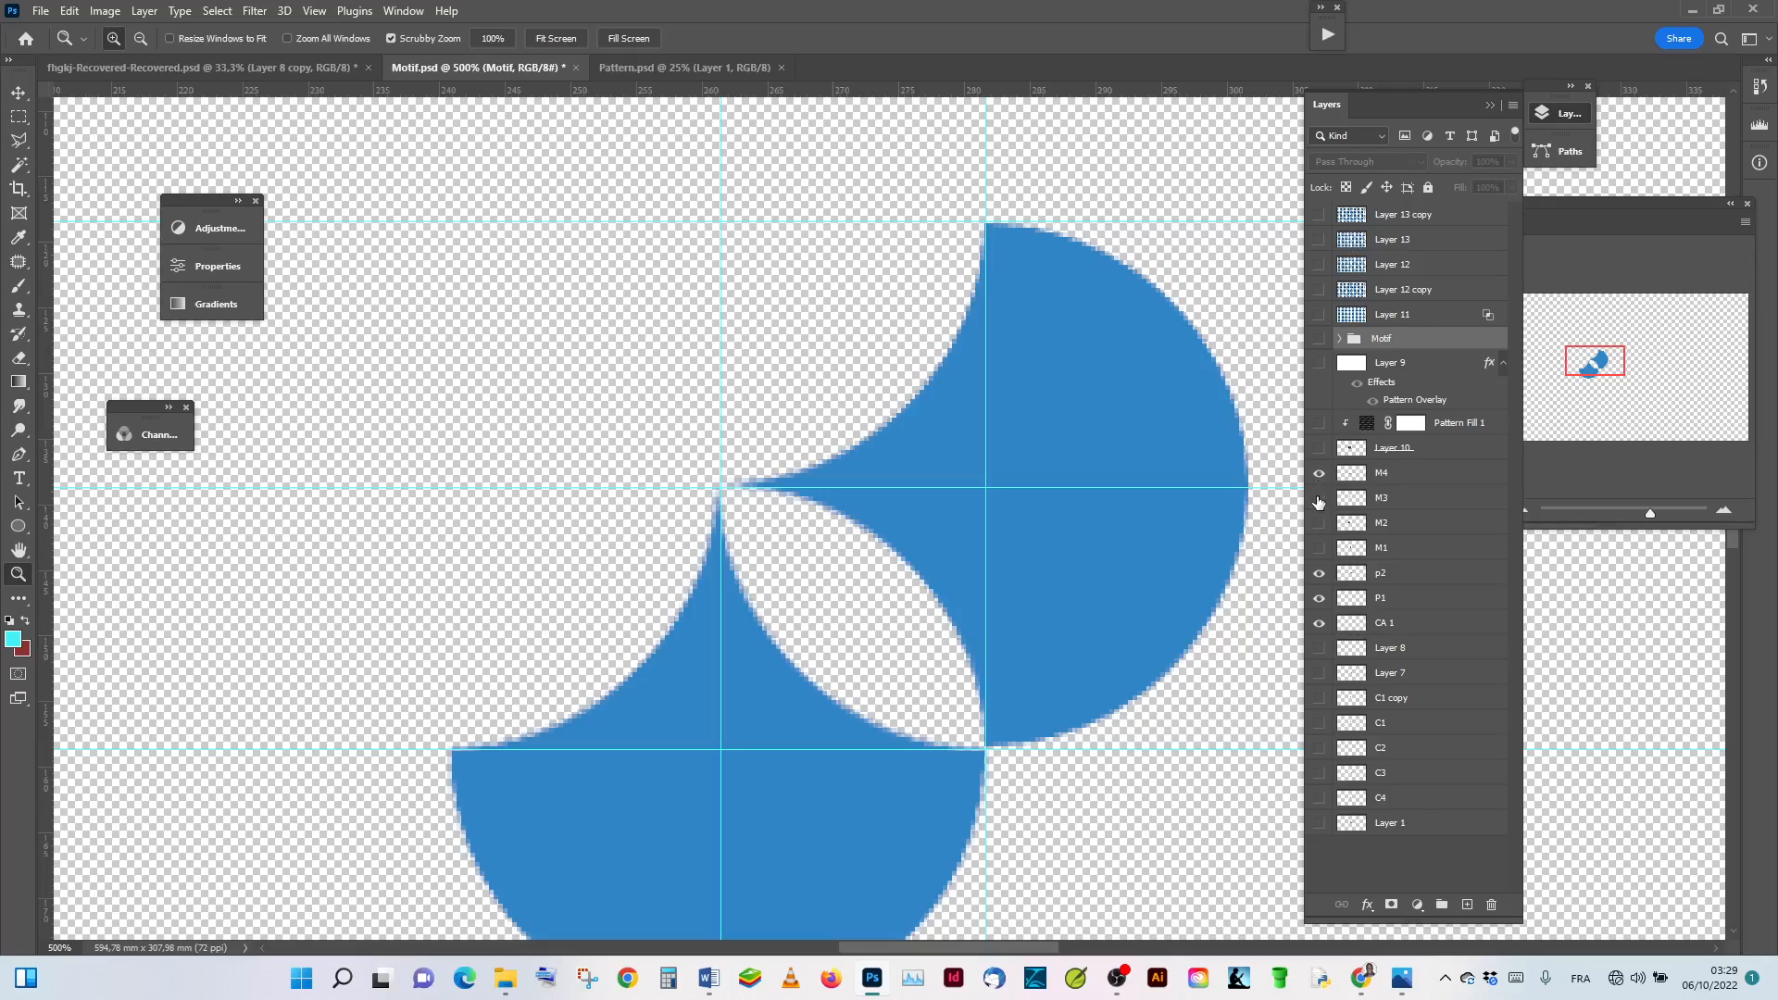
click(1318, 499)
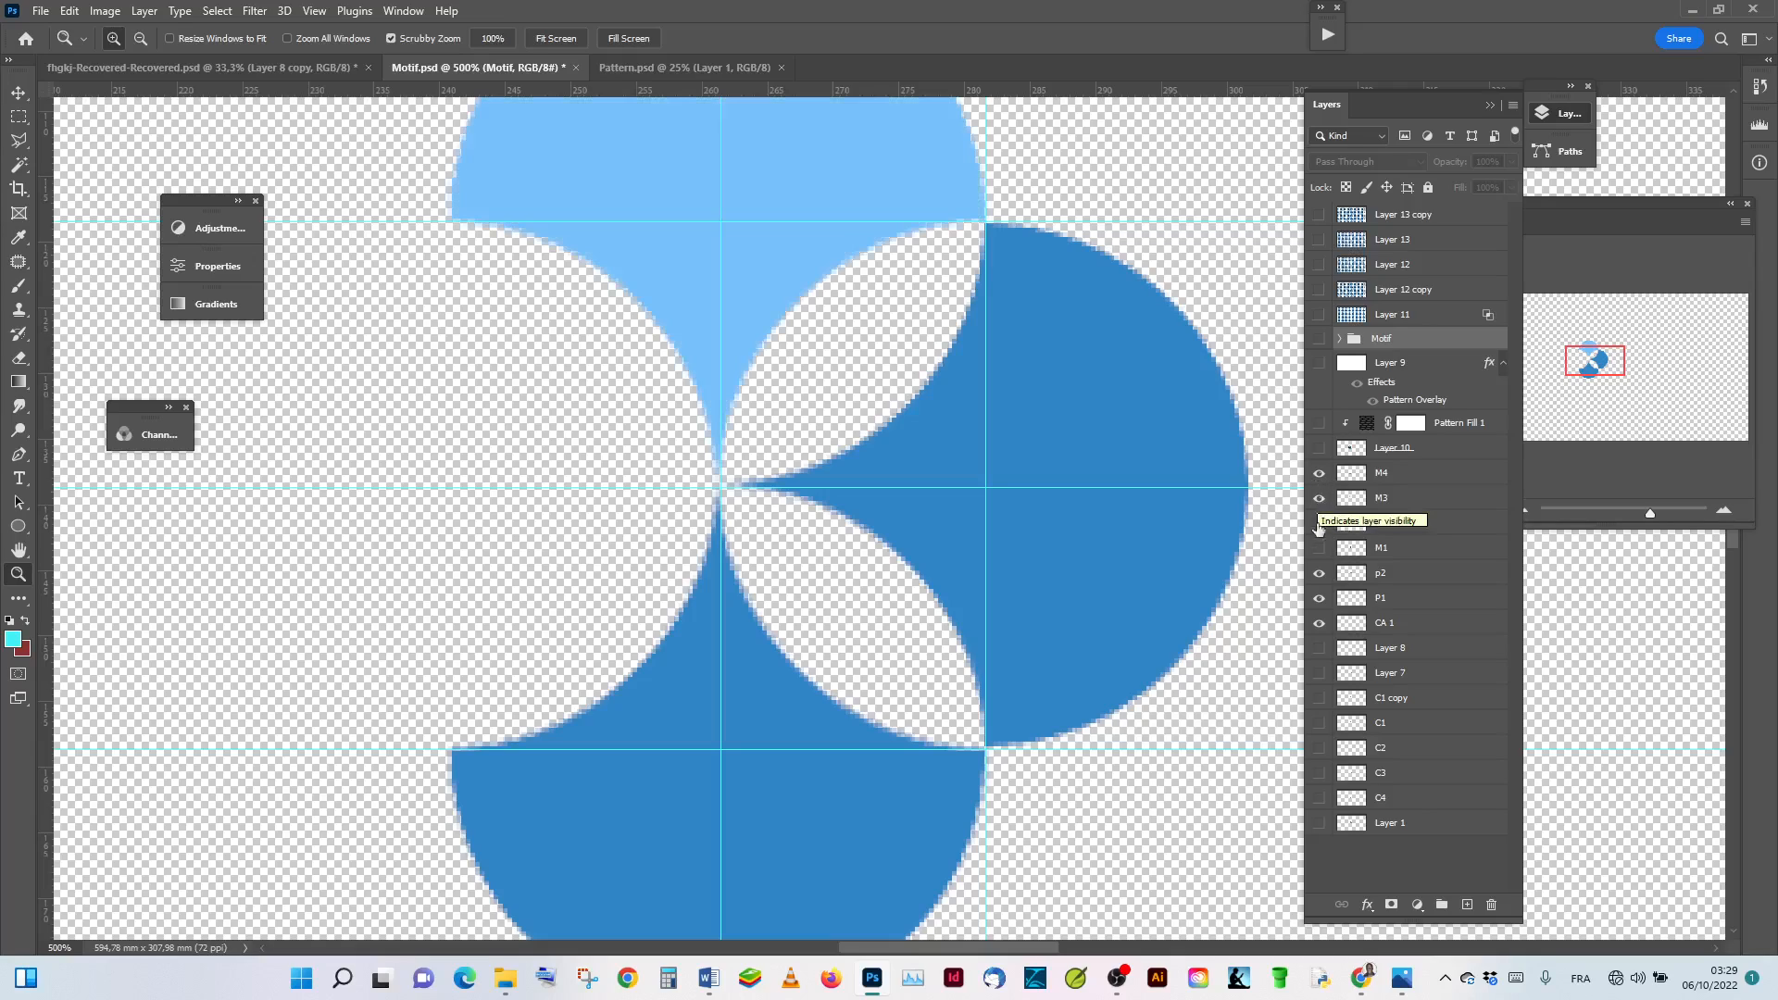
click(1319, 574)
click(1320, 598)
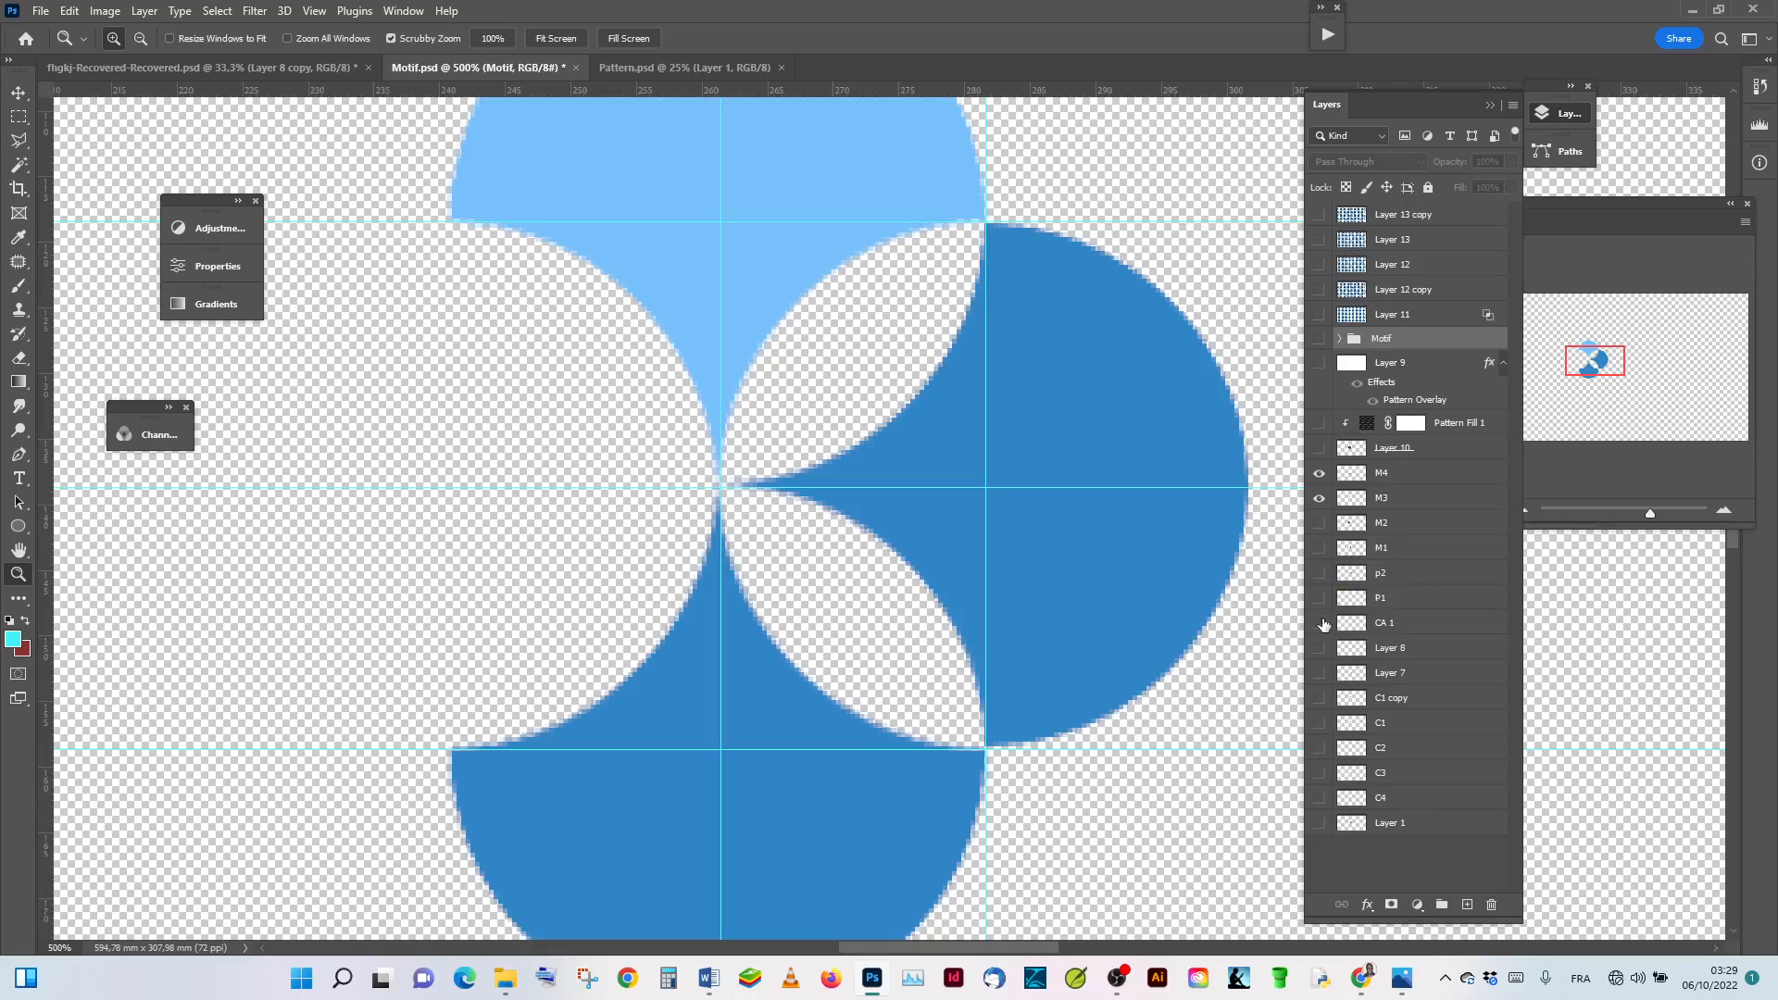
click(1319, 623)
click(1320, 524)
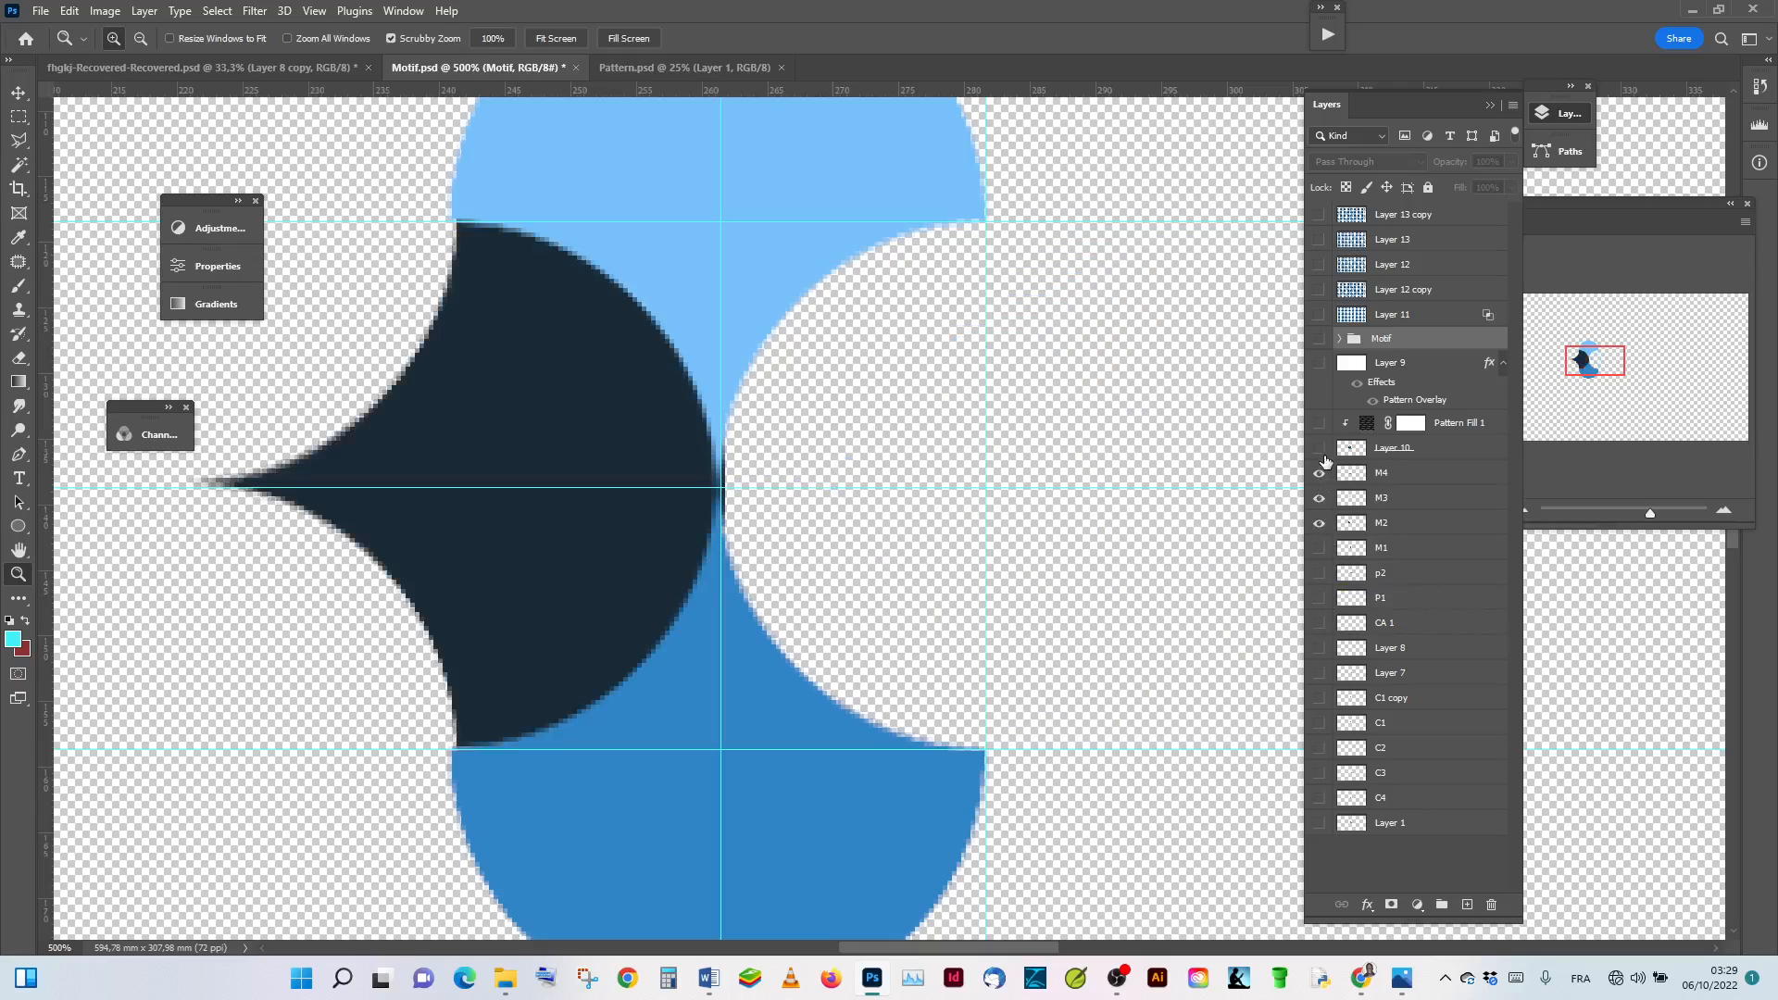
click(1319, 448)
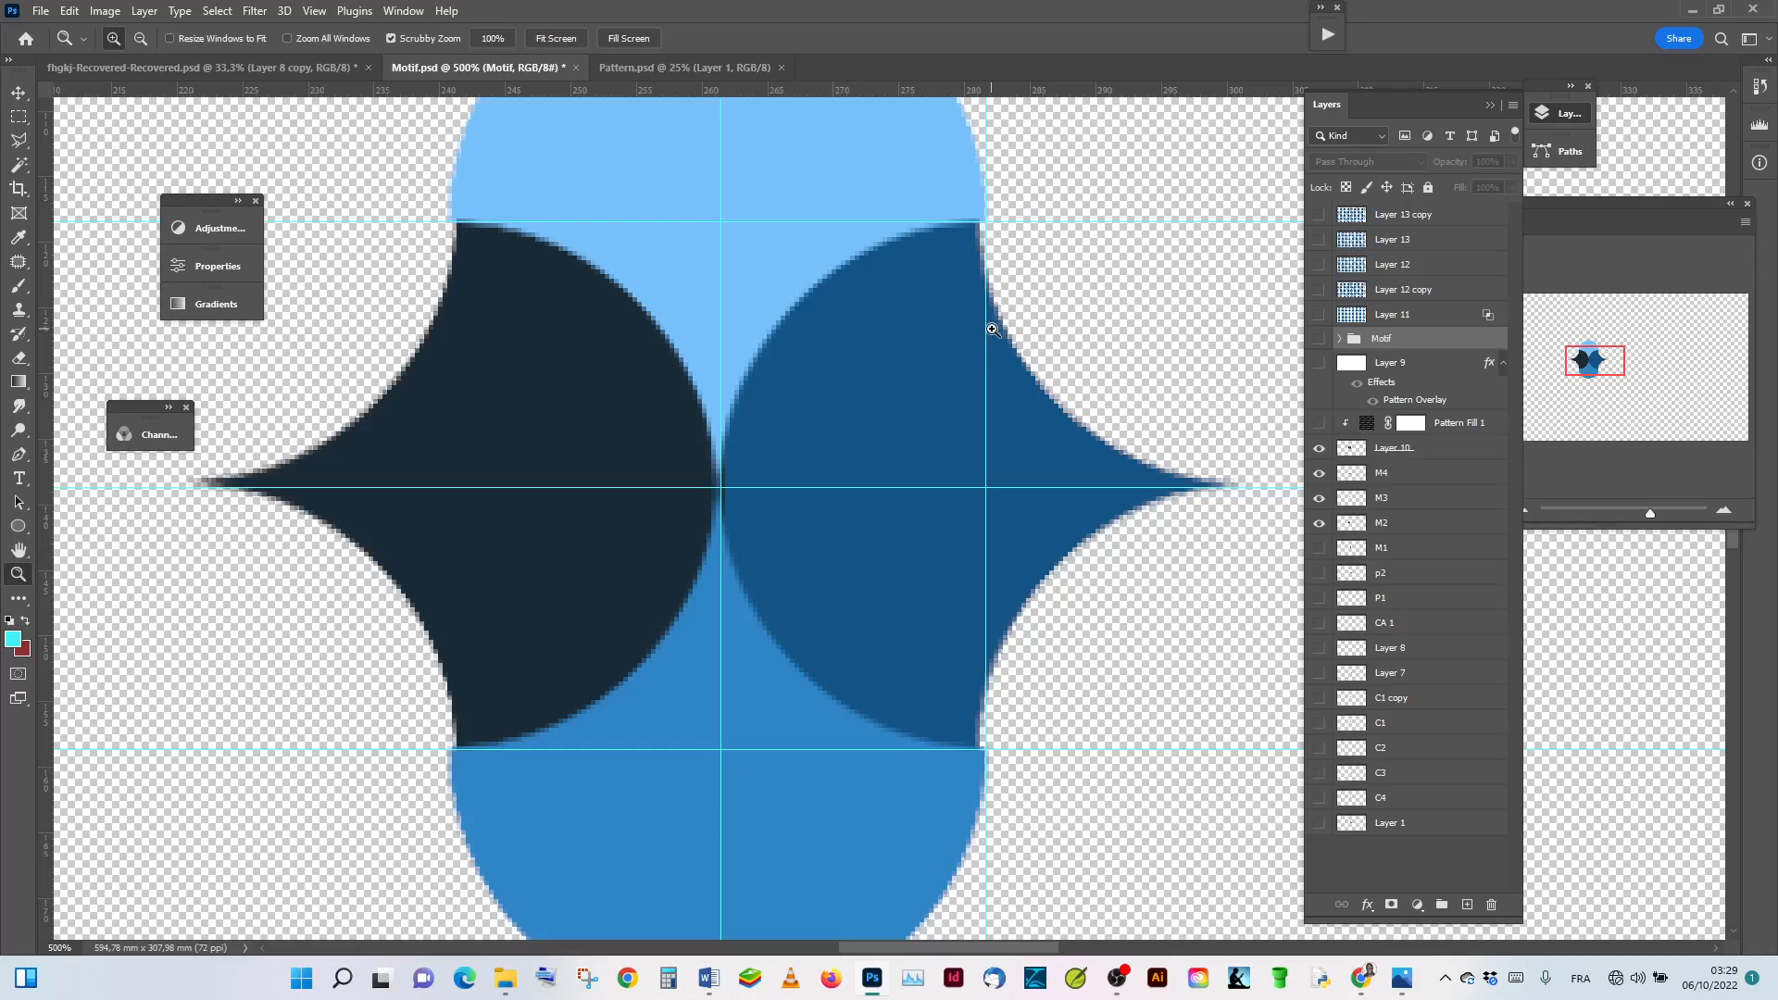
Step: Draw a filled ellipse about 153 by 158 mm with the Ellipse tool on the blank canvas of Pattern.psd
click(697, 69)
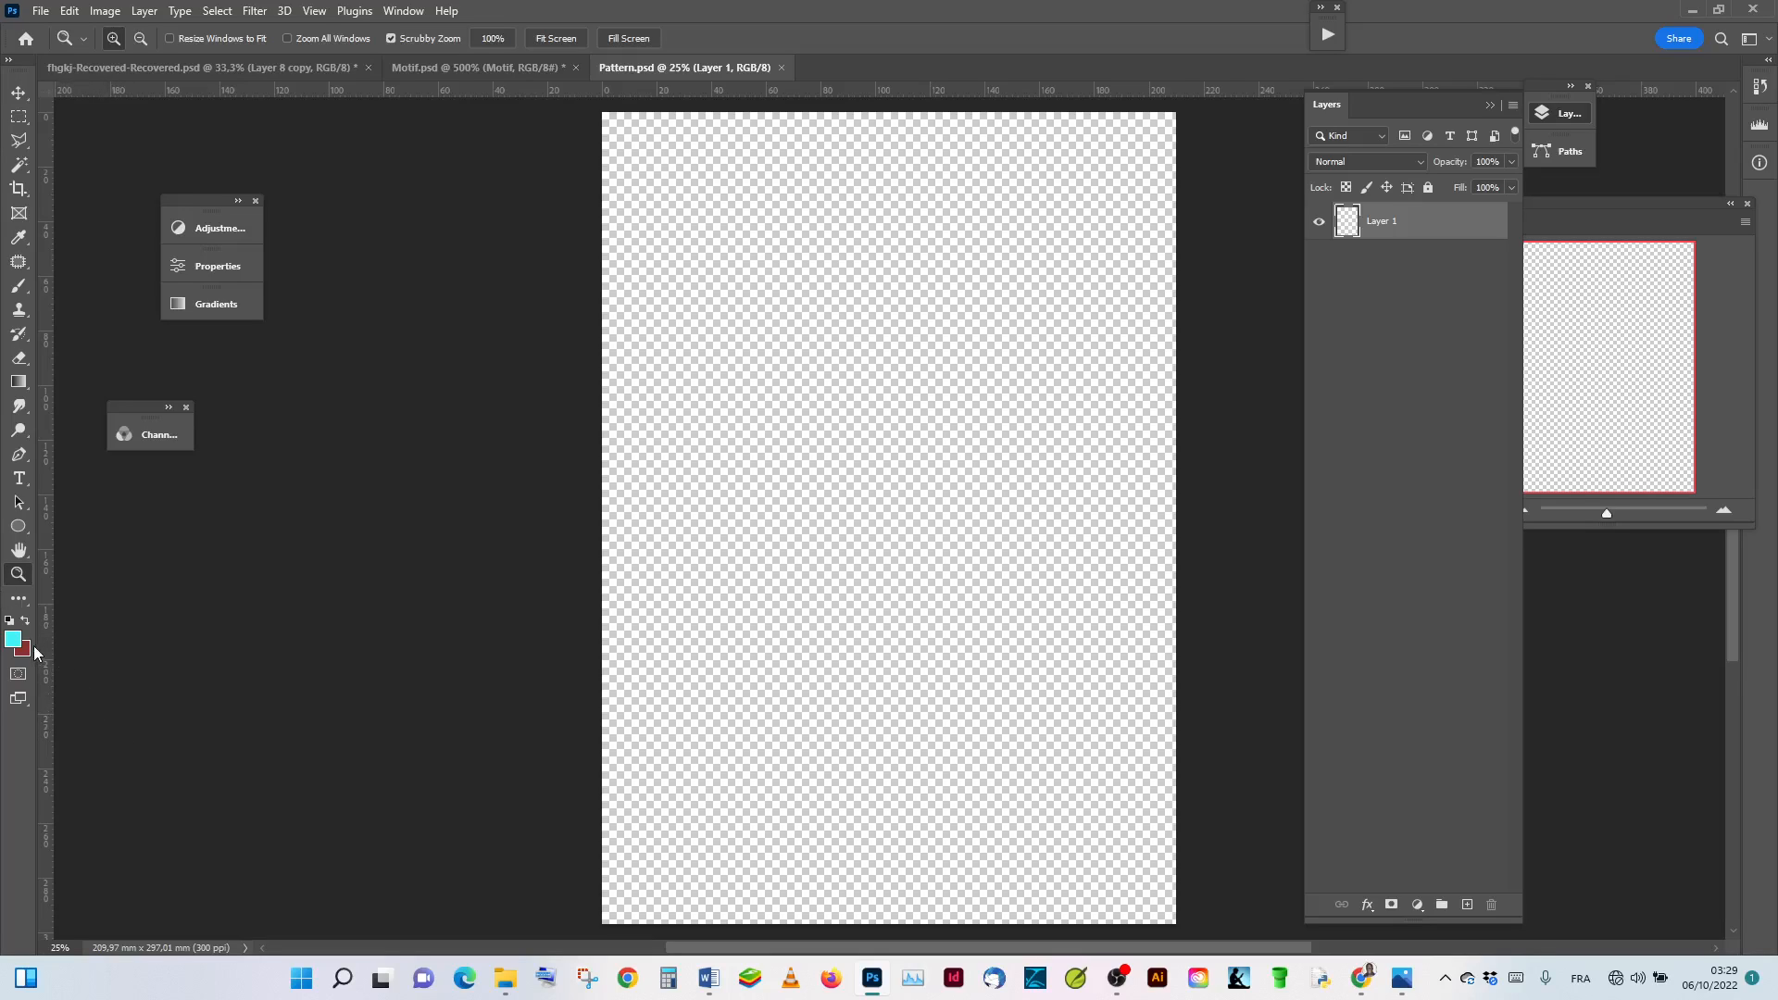
click(17, 527)
click(131, 549)
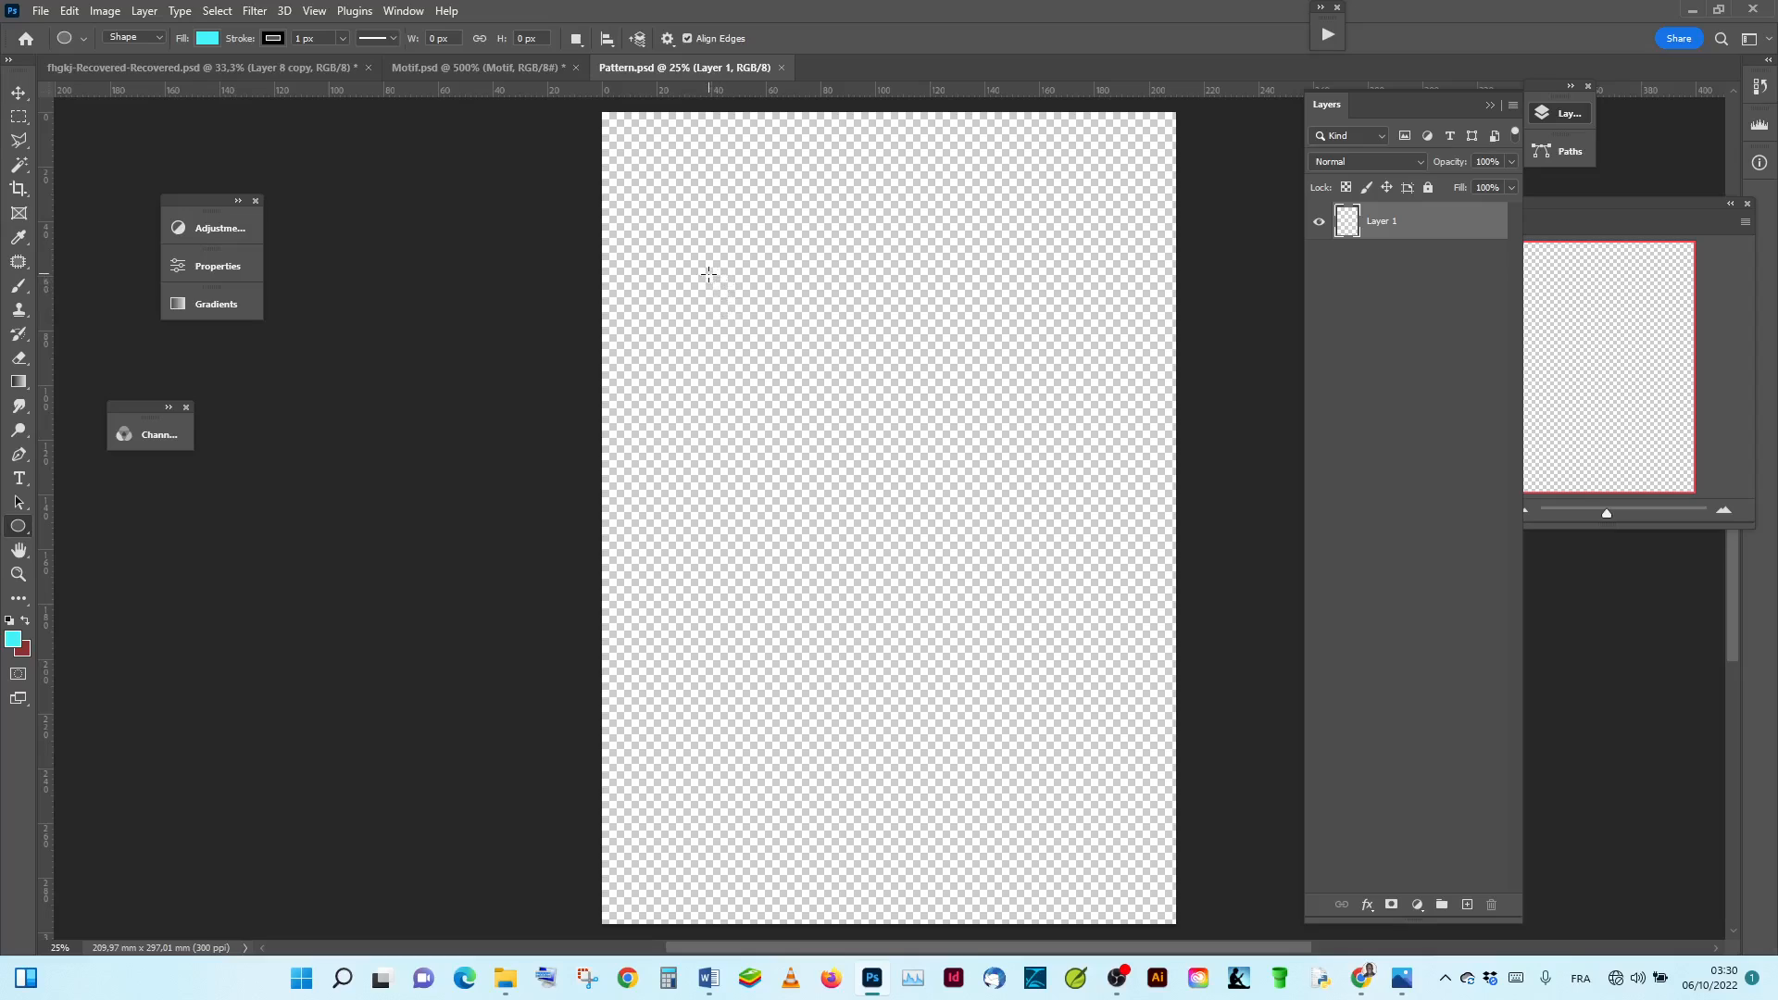
drag(709, 273, 1125, 704)
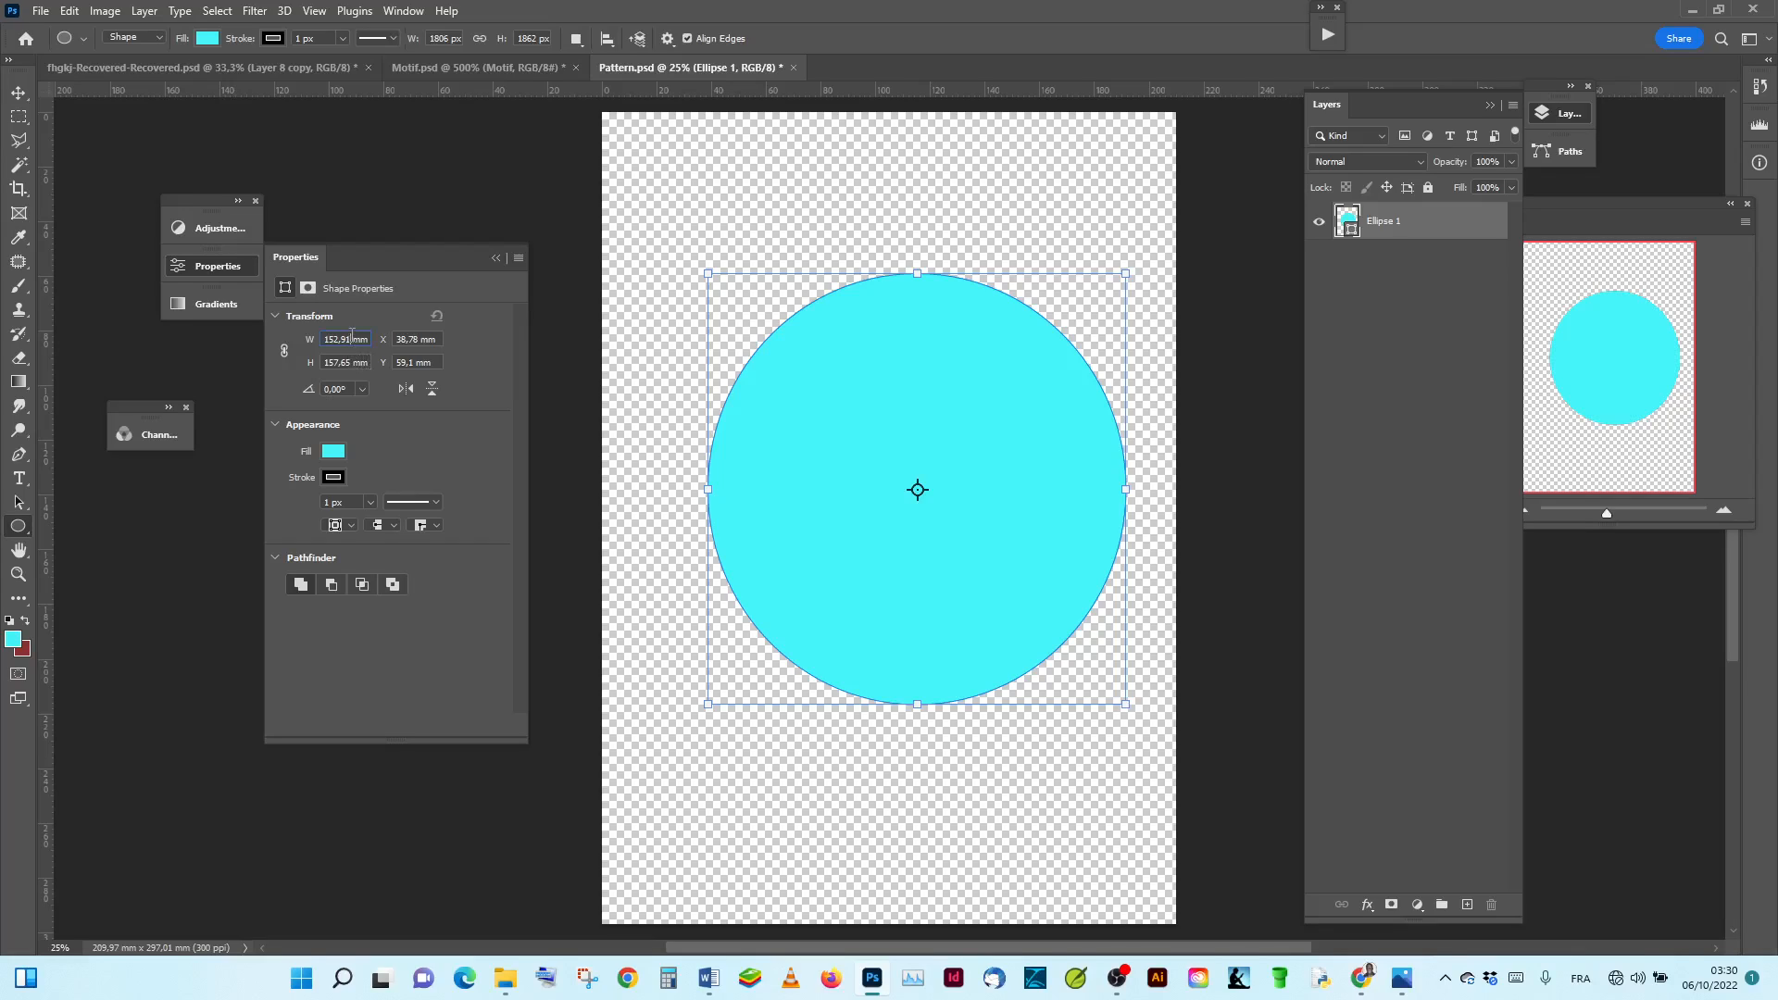
Step: Set the ellipse's width and height to 200 mm and move the circle so it lies within the canvas
drag(351, 339, 324, 340)
text(200)
click(352, 362)
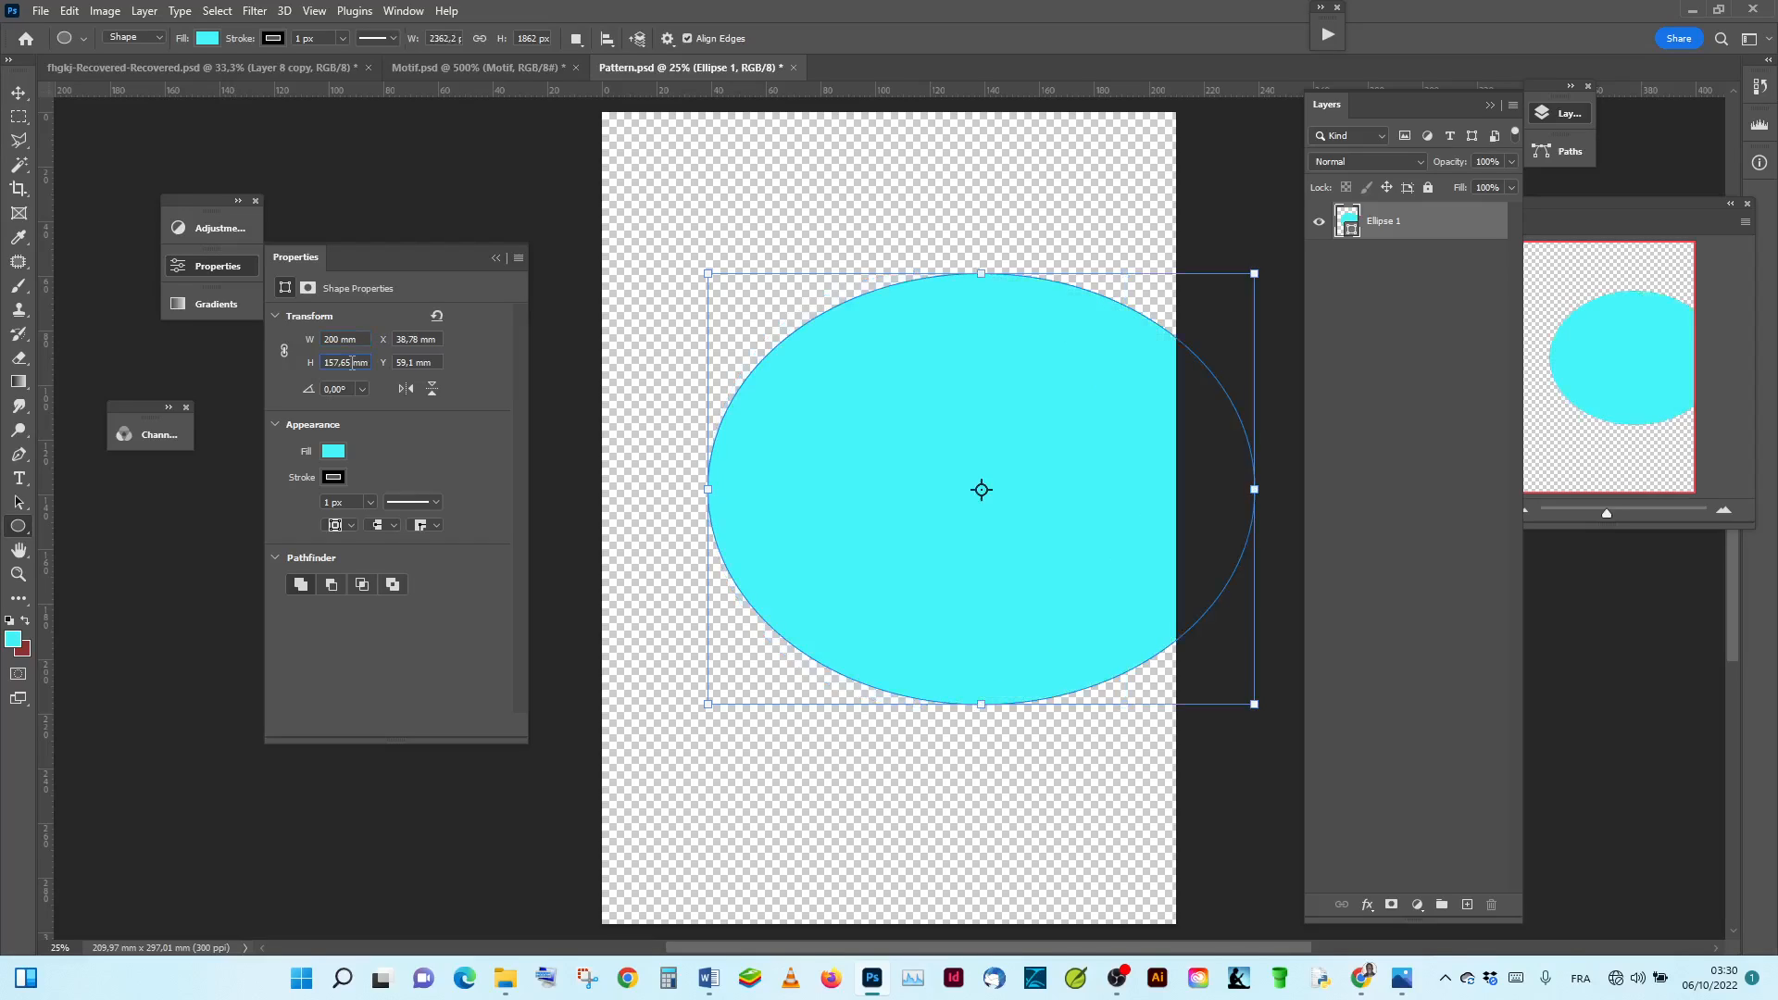
drag(352, 362, 321, 362)
text(200)
click(343, 341)
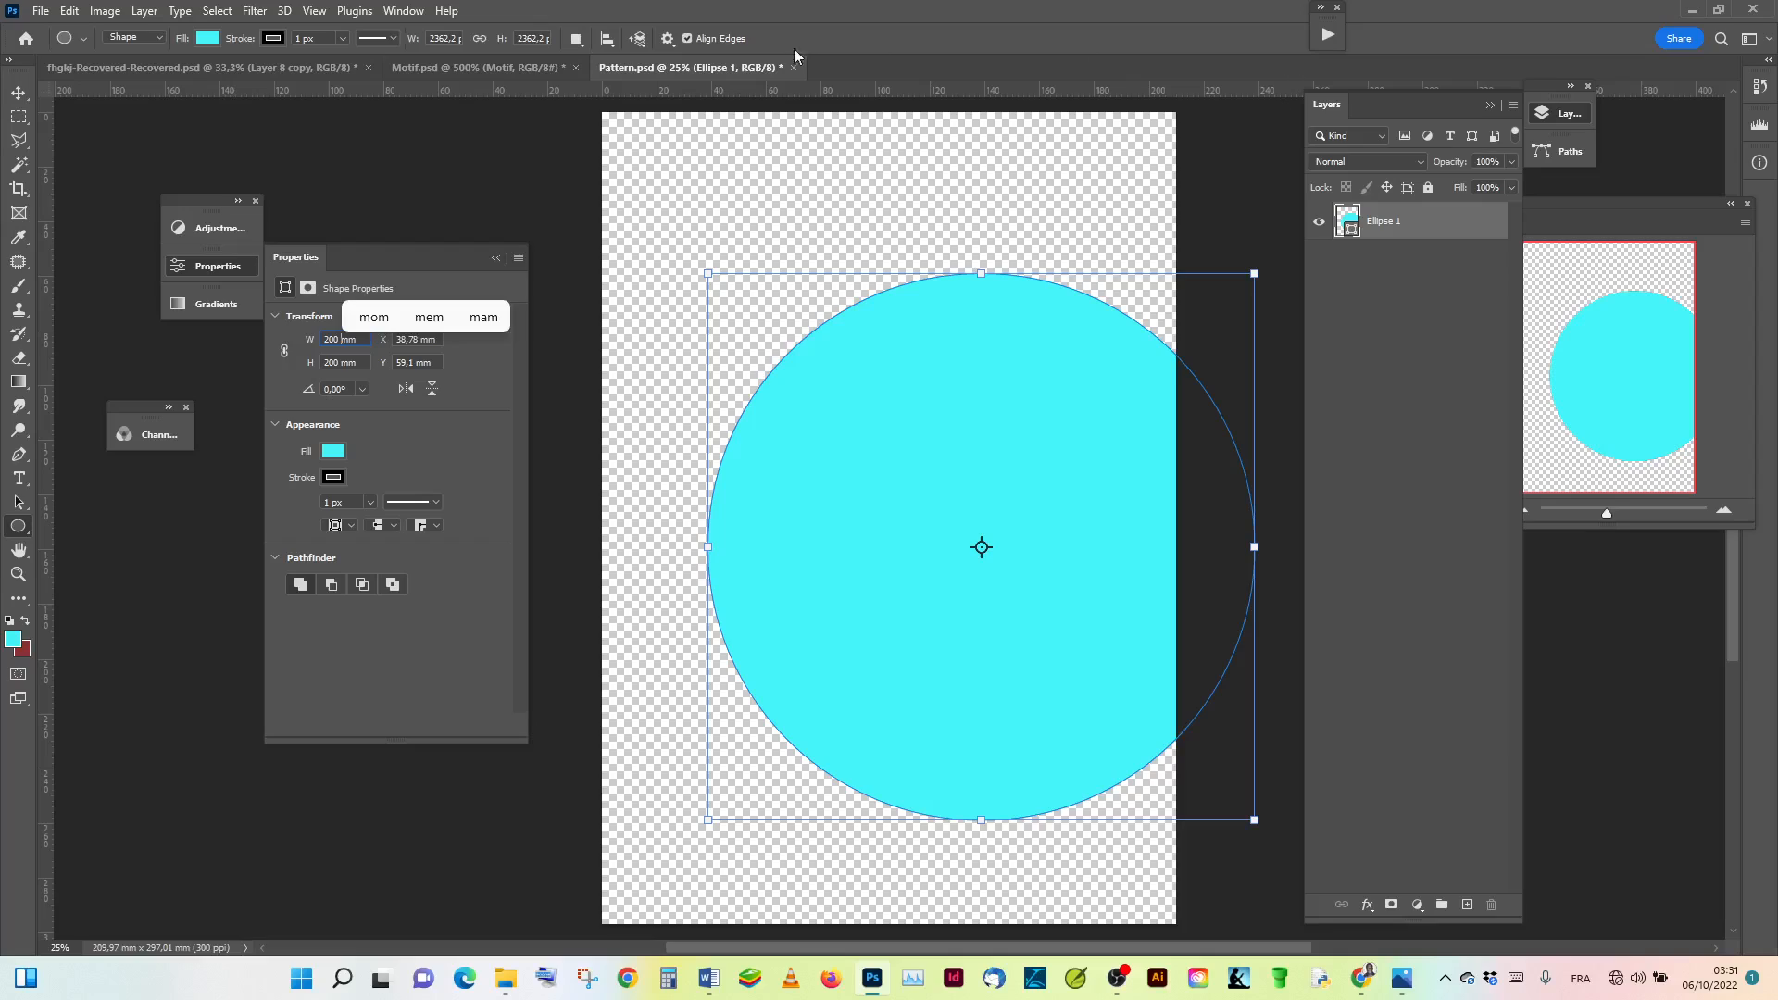
click(18, 92)
drag(972, 454, 914, 414)
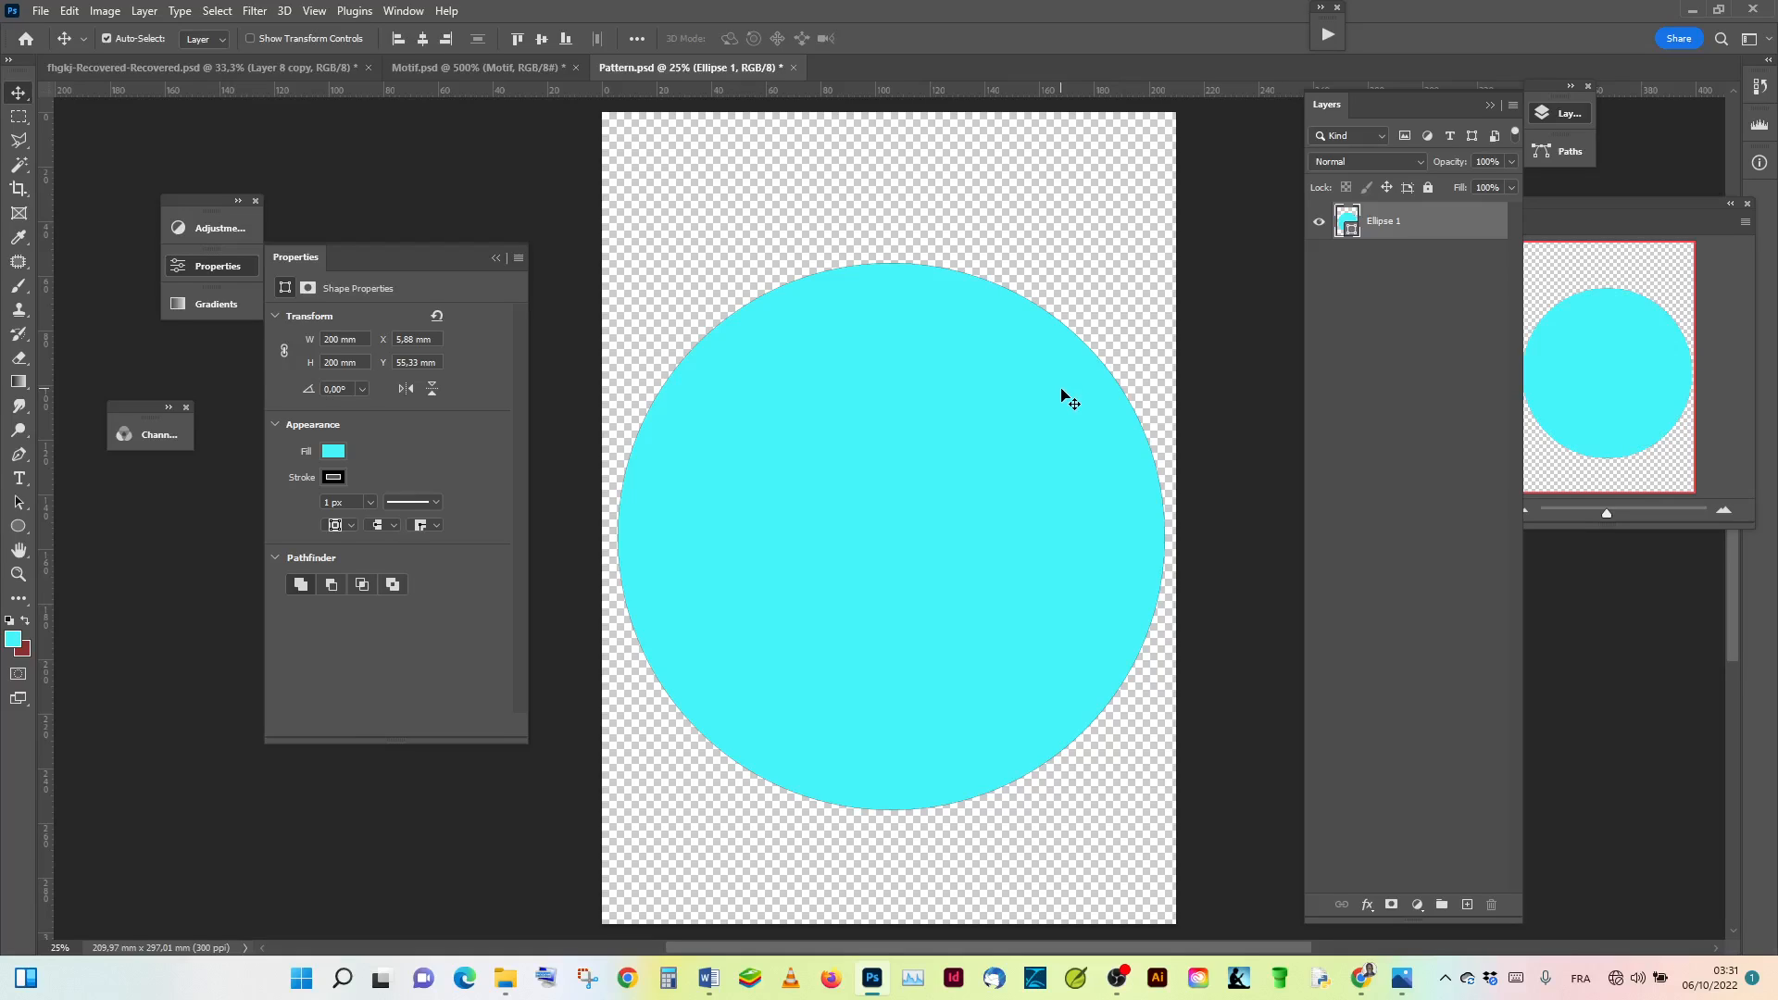
Step: Inspect the circle's width and height with Free Transform, and close the transform
key(ctrl+t)
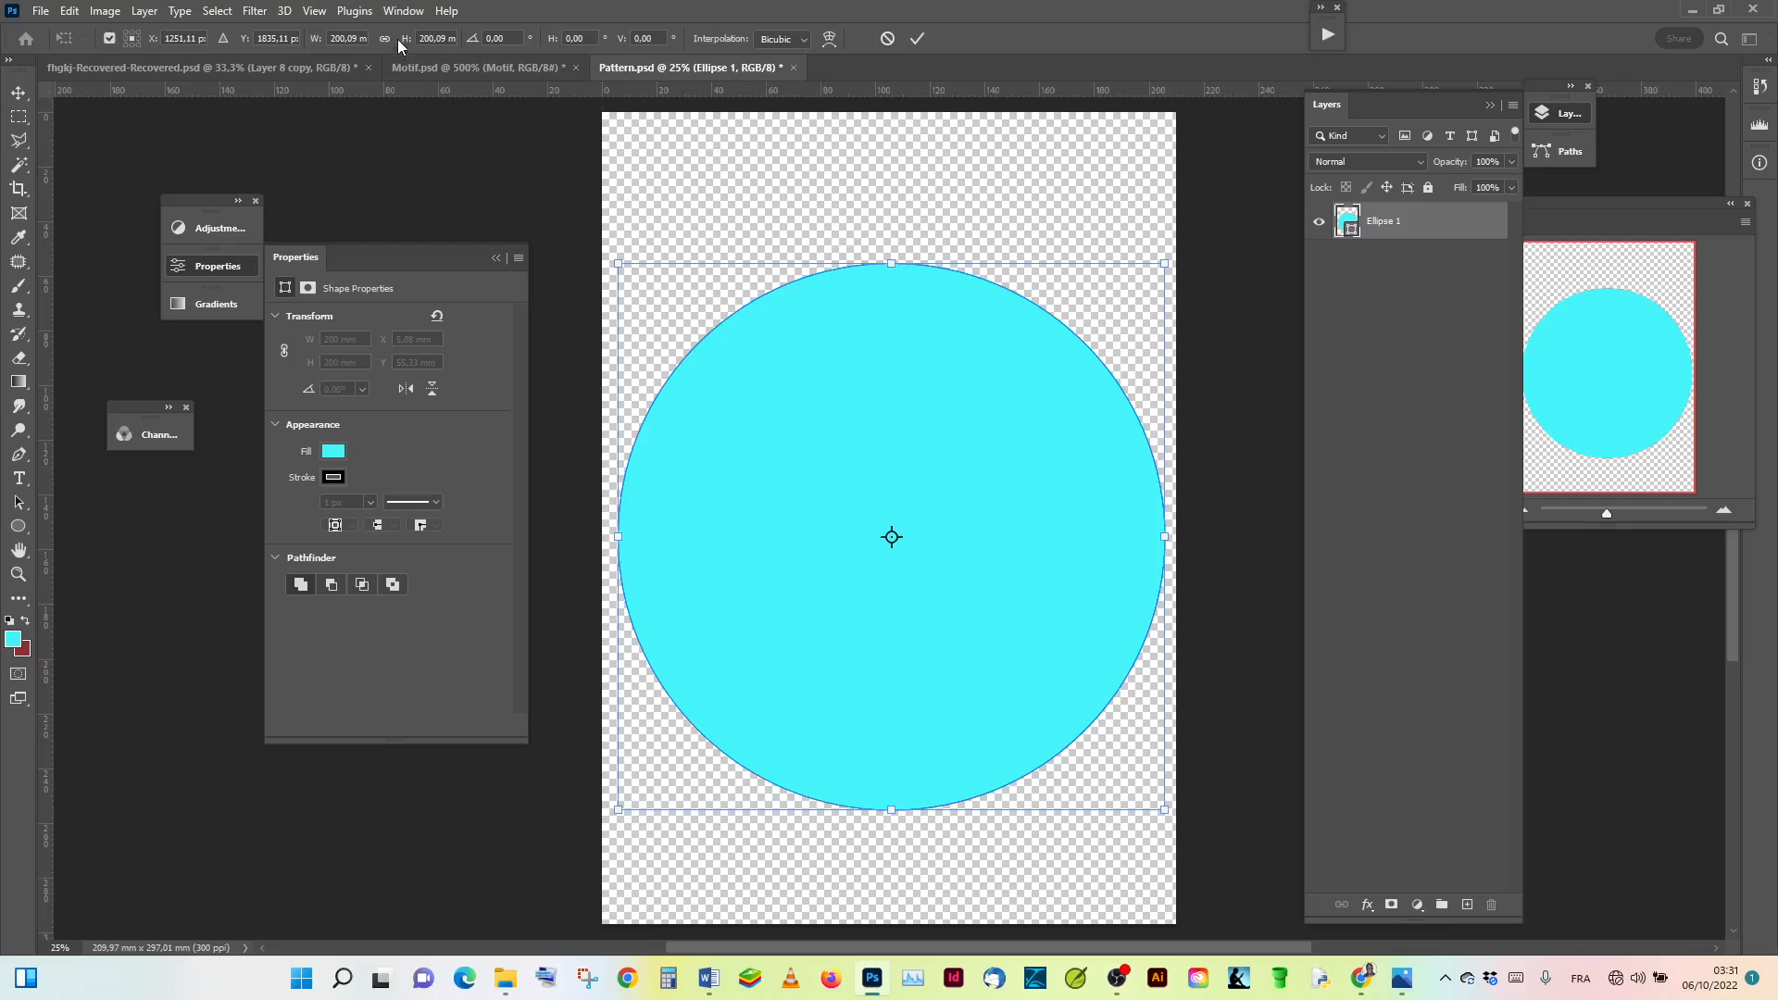
click(398, 11)
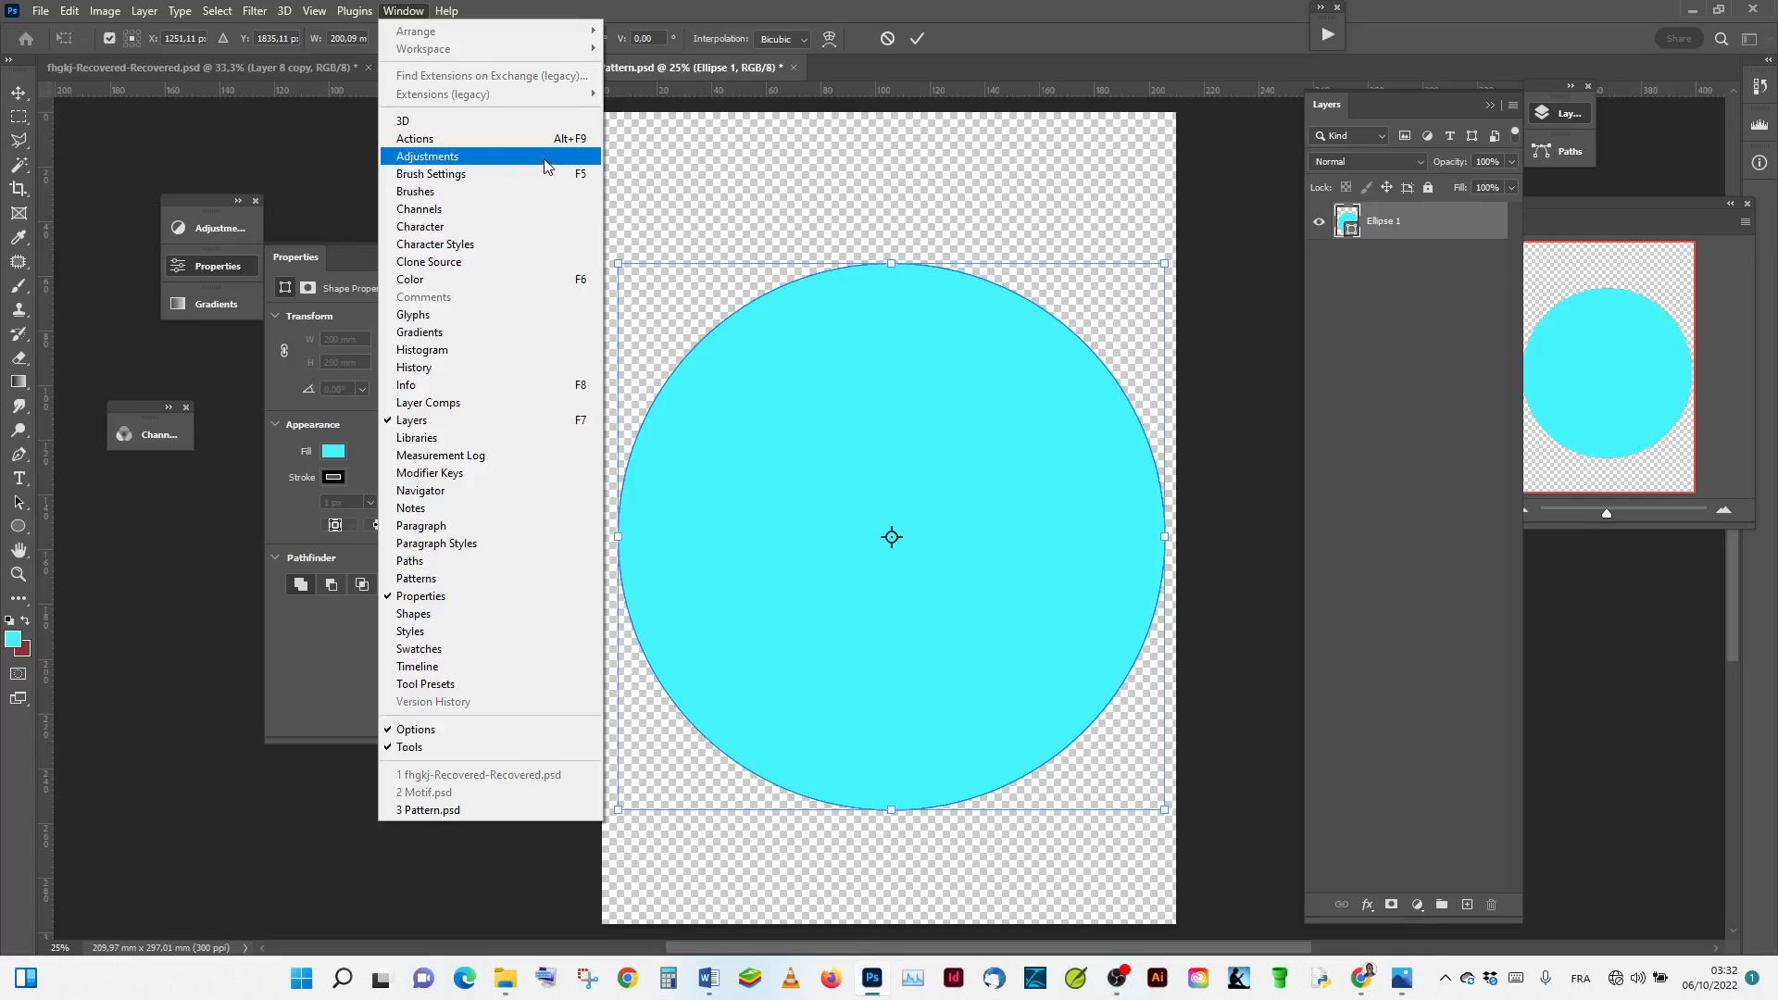
click(922, 36)
click(922, 36)
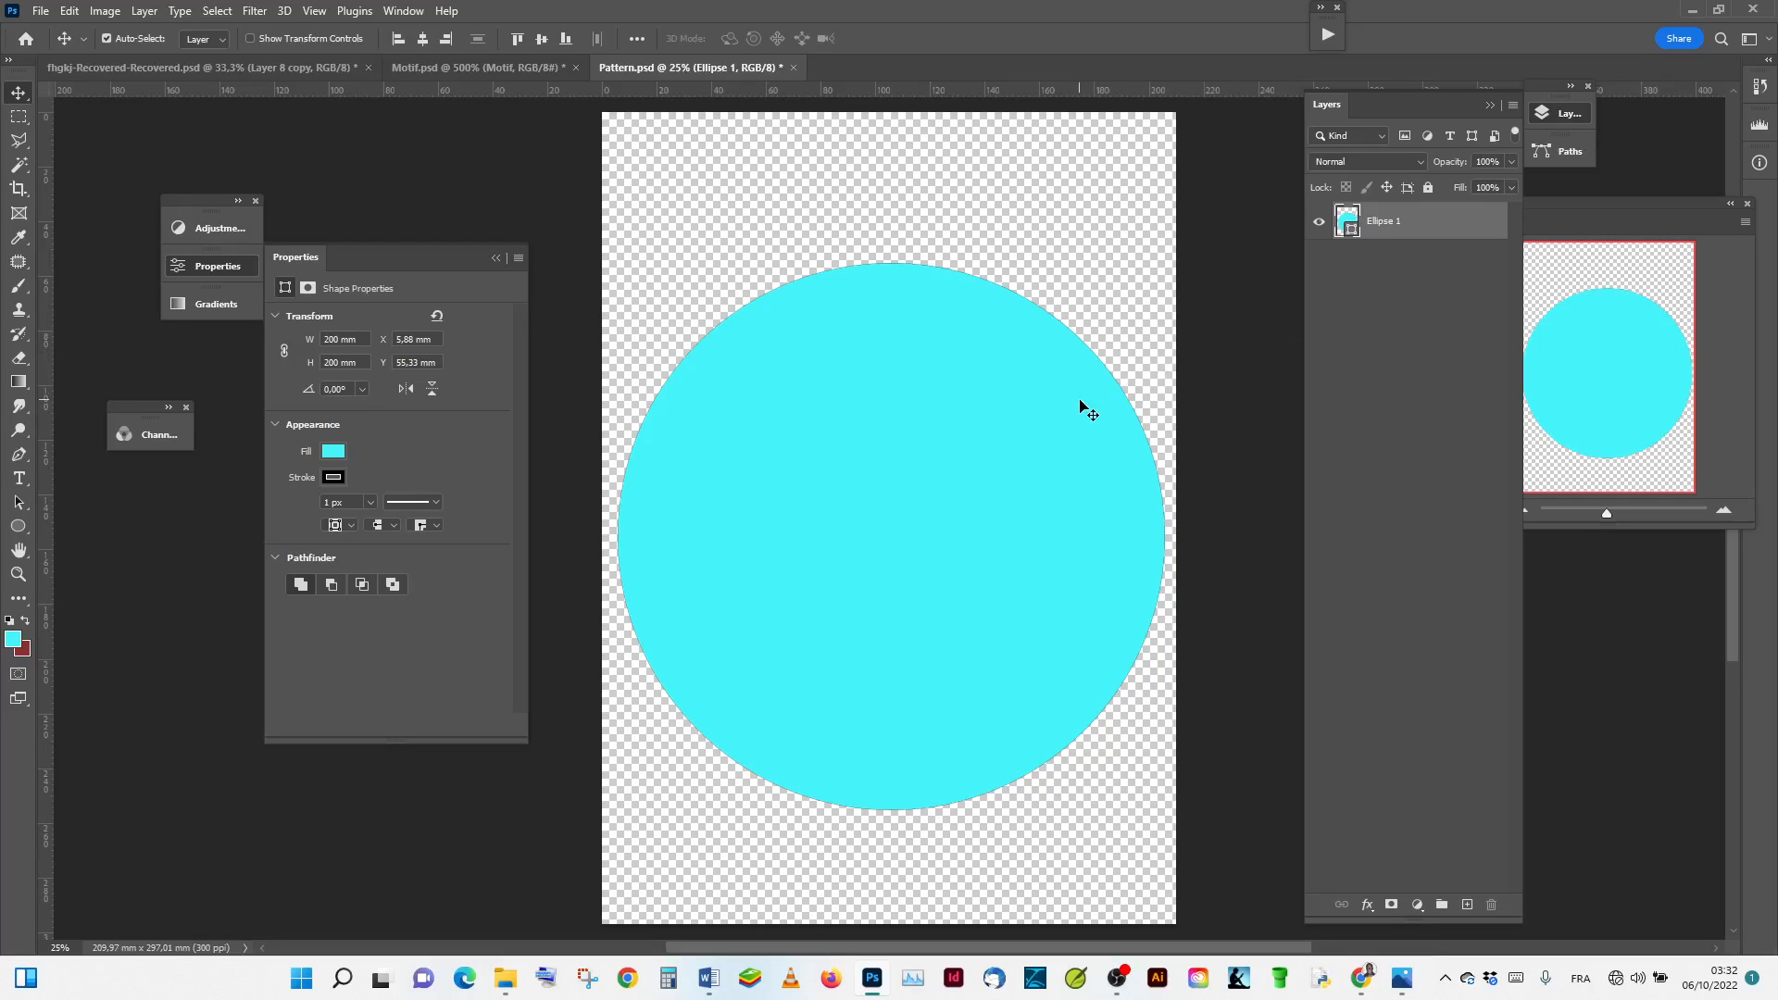
Step: Select the whole canvas, align the circle to the selection's vertical and horizontal centers, and deselect
drag(1079, 400, 1083, 365)
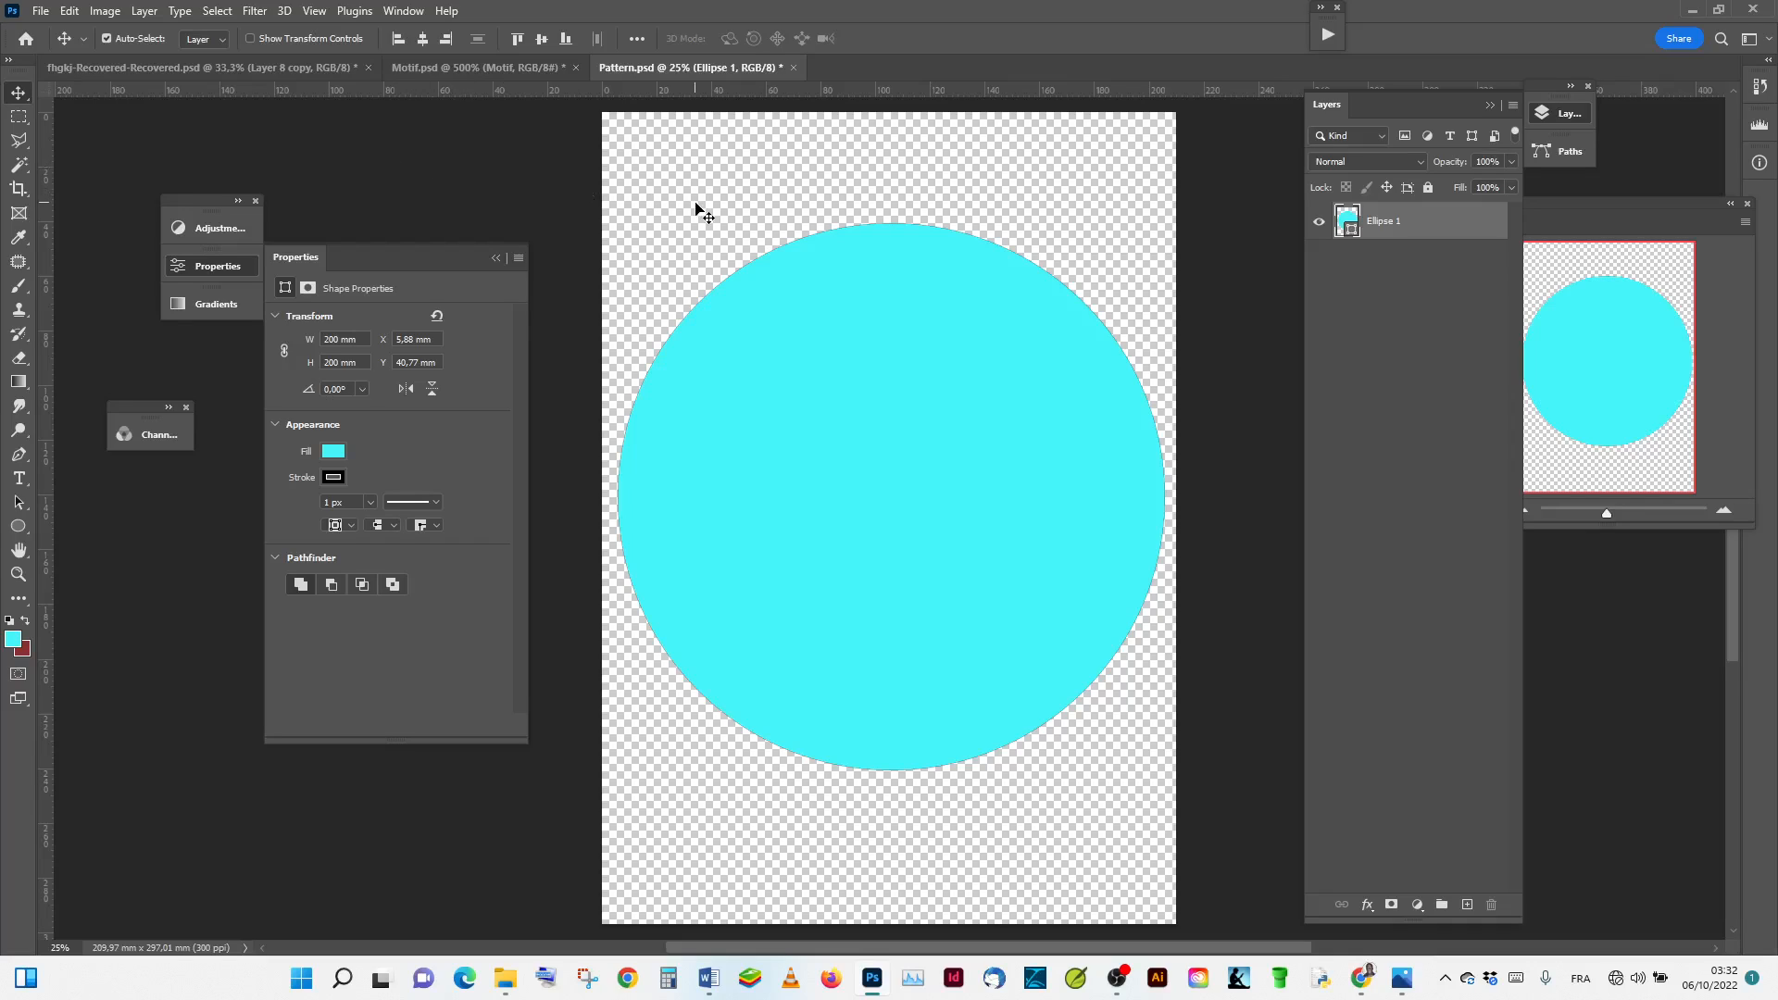
click(219, 12)
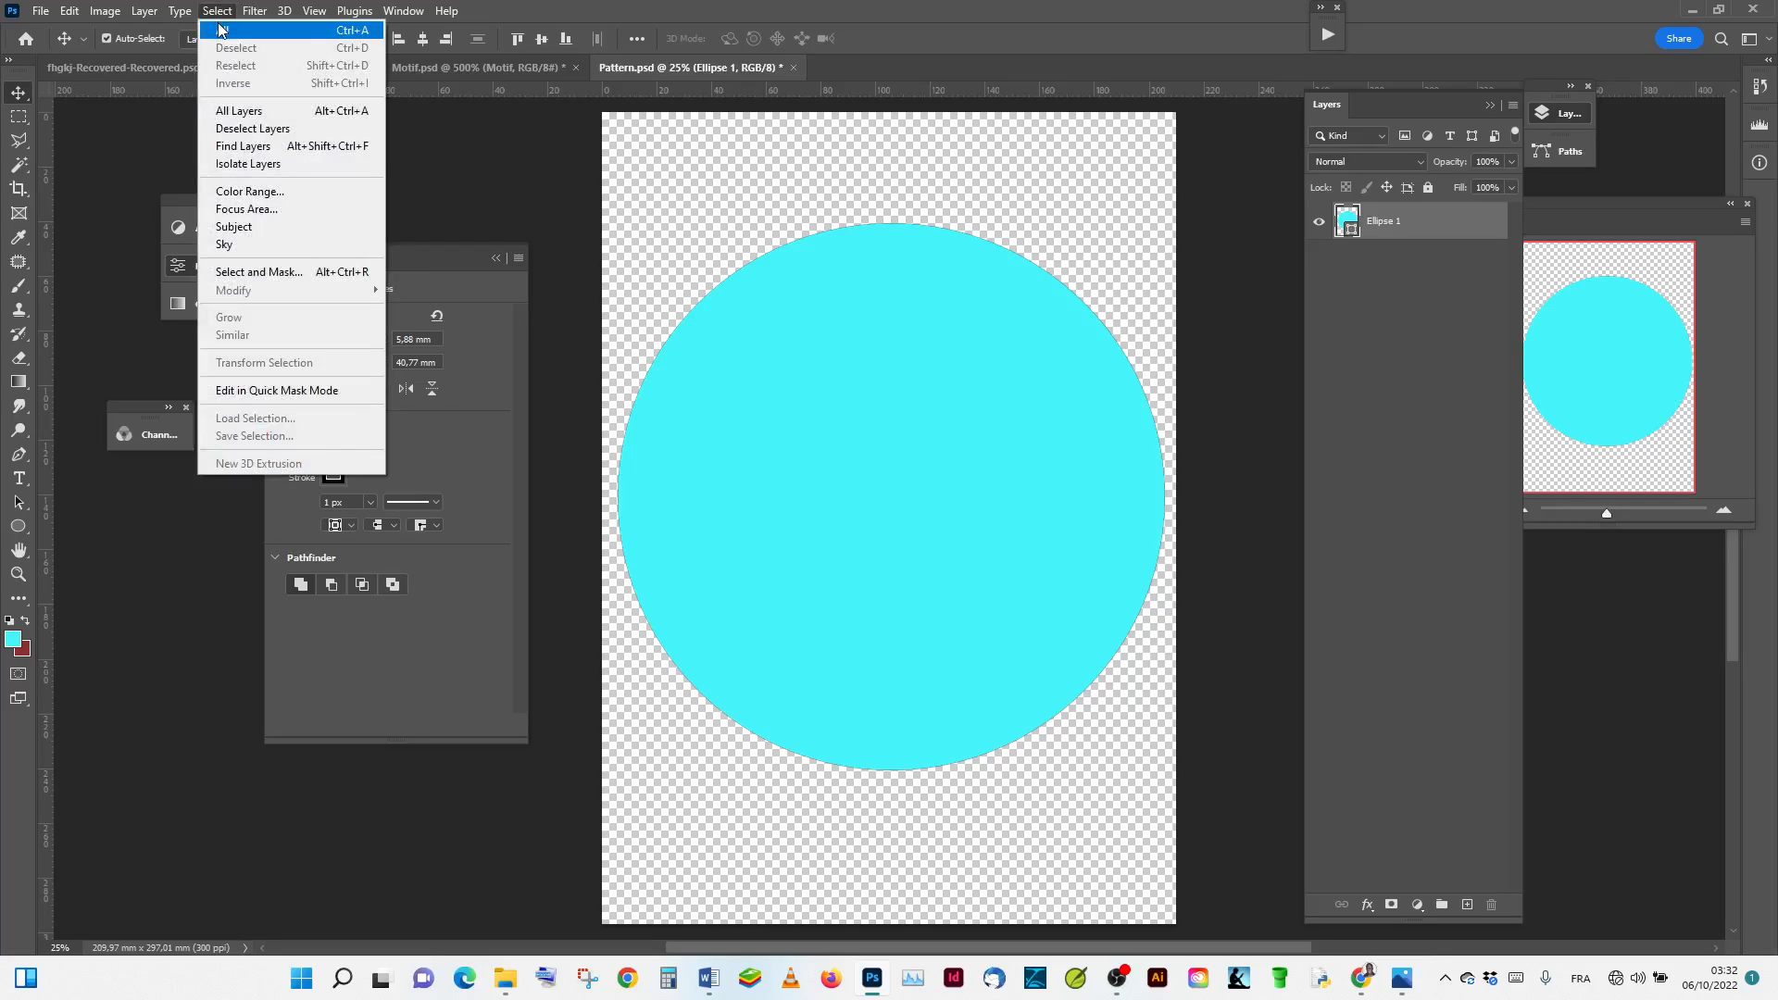
click(222, 29)
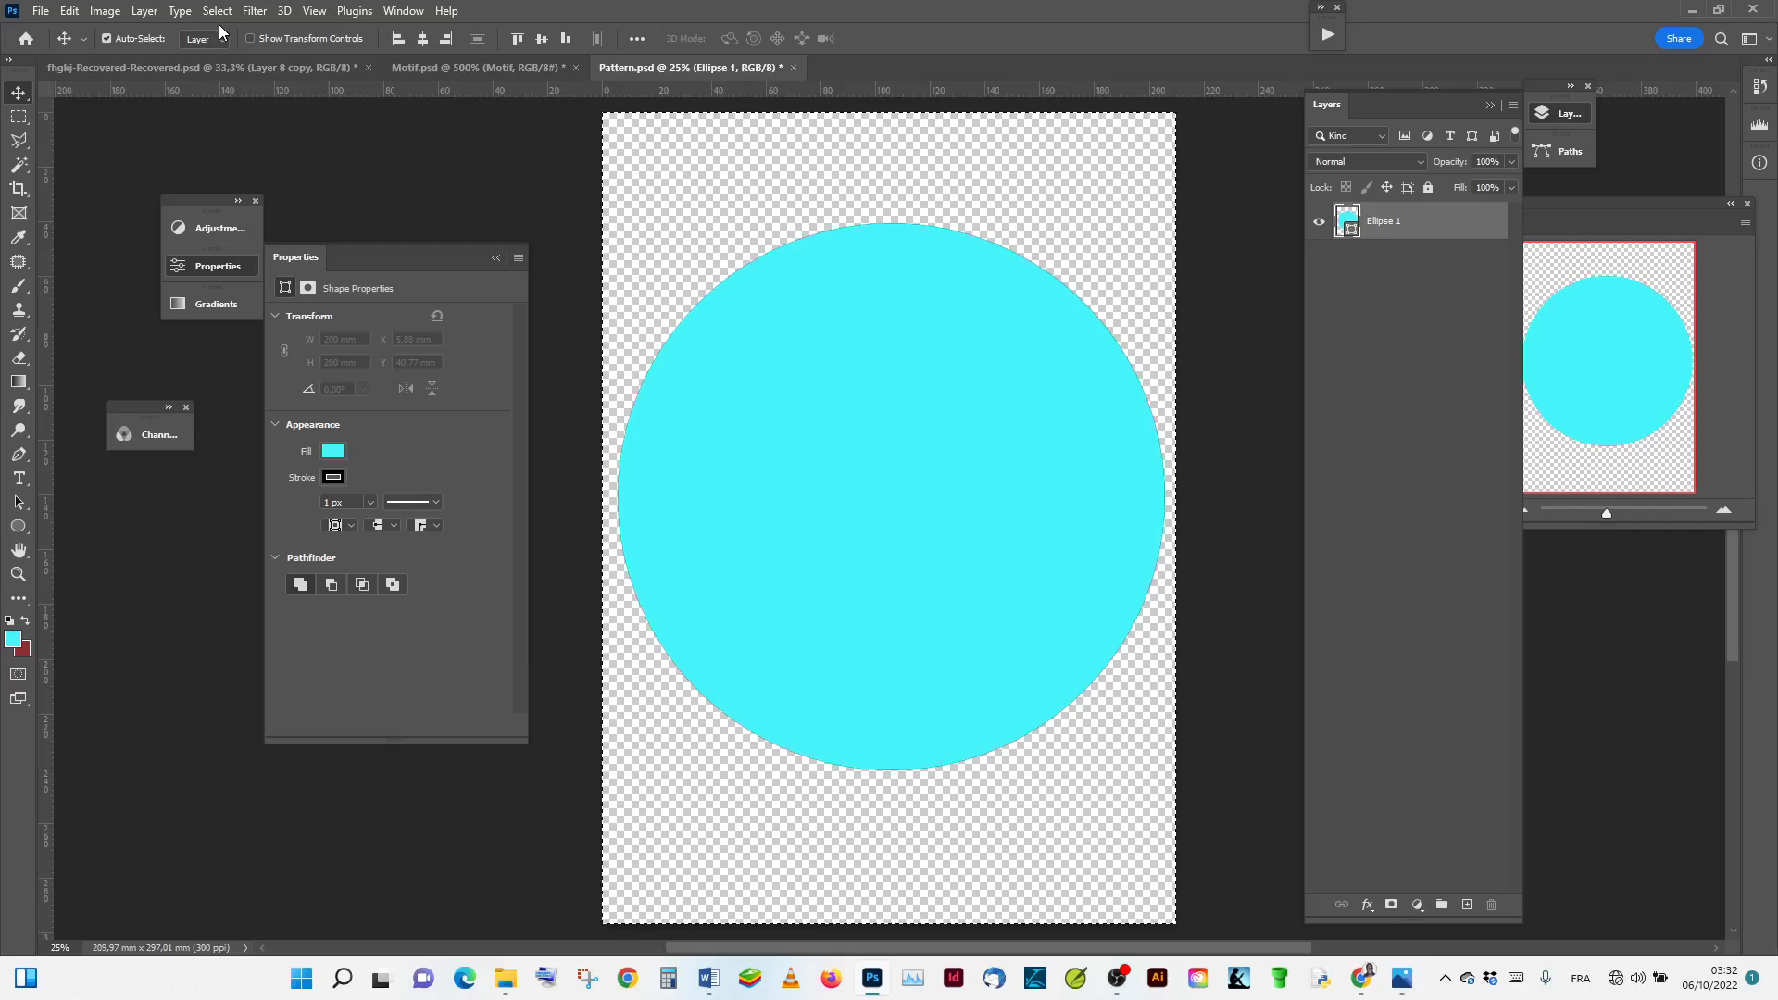
click(146, 17)
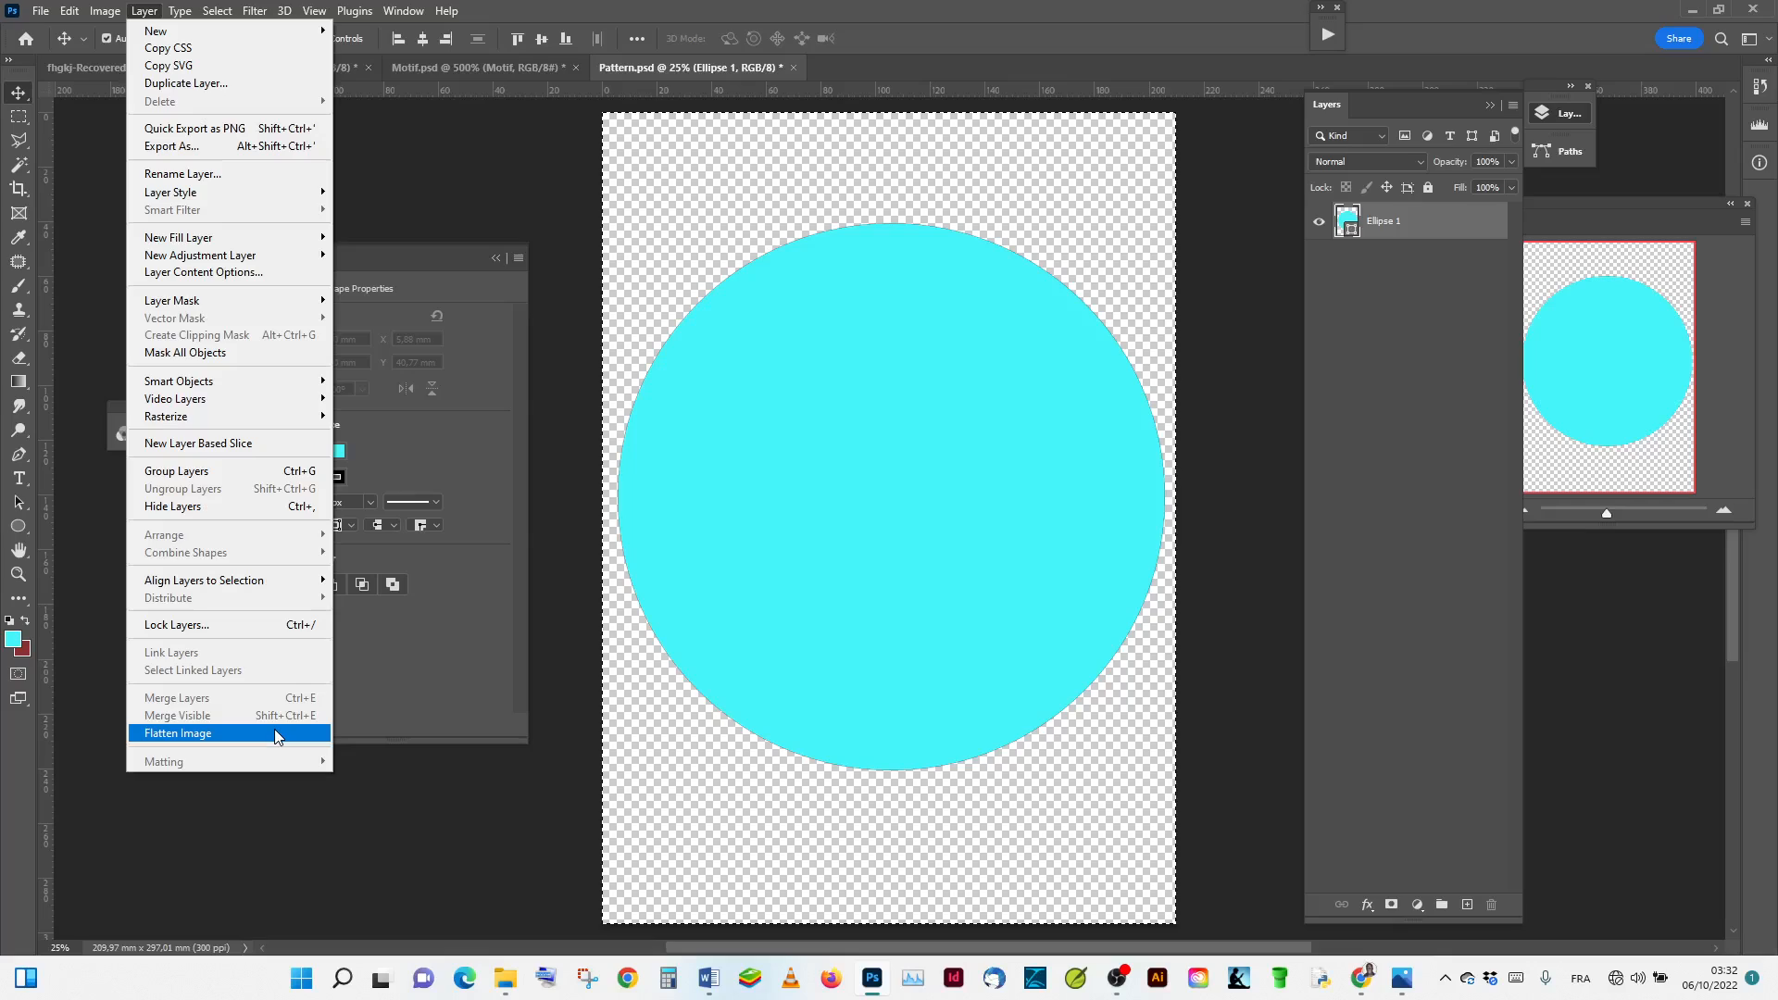
mouse_move(282, 592)
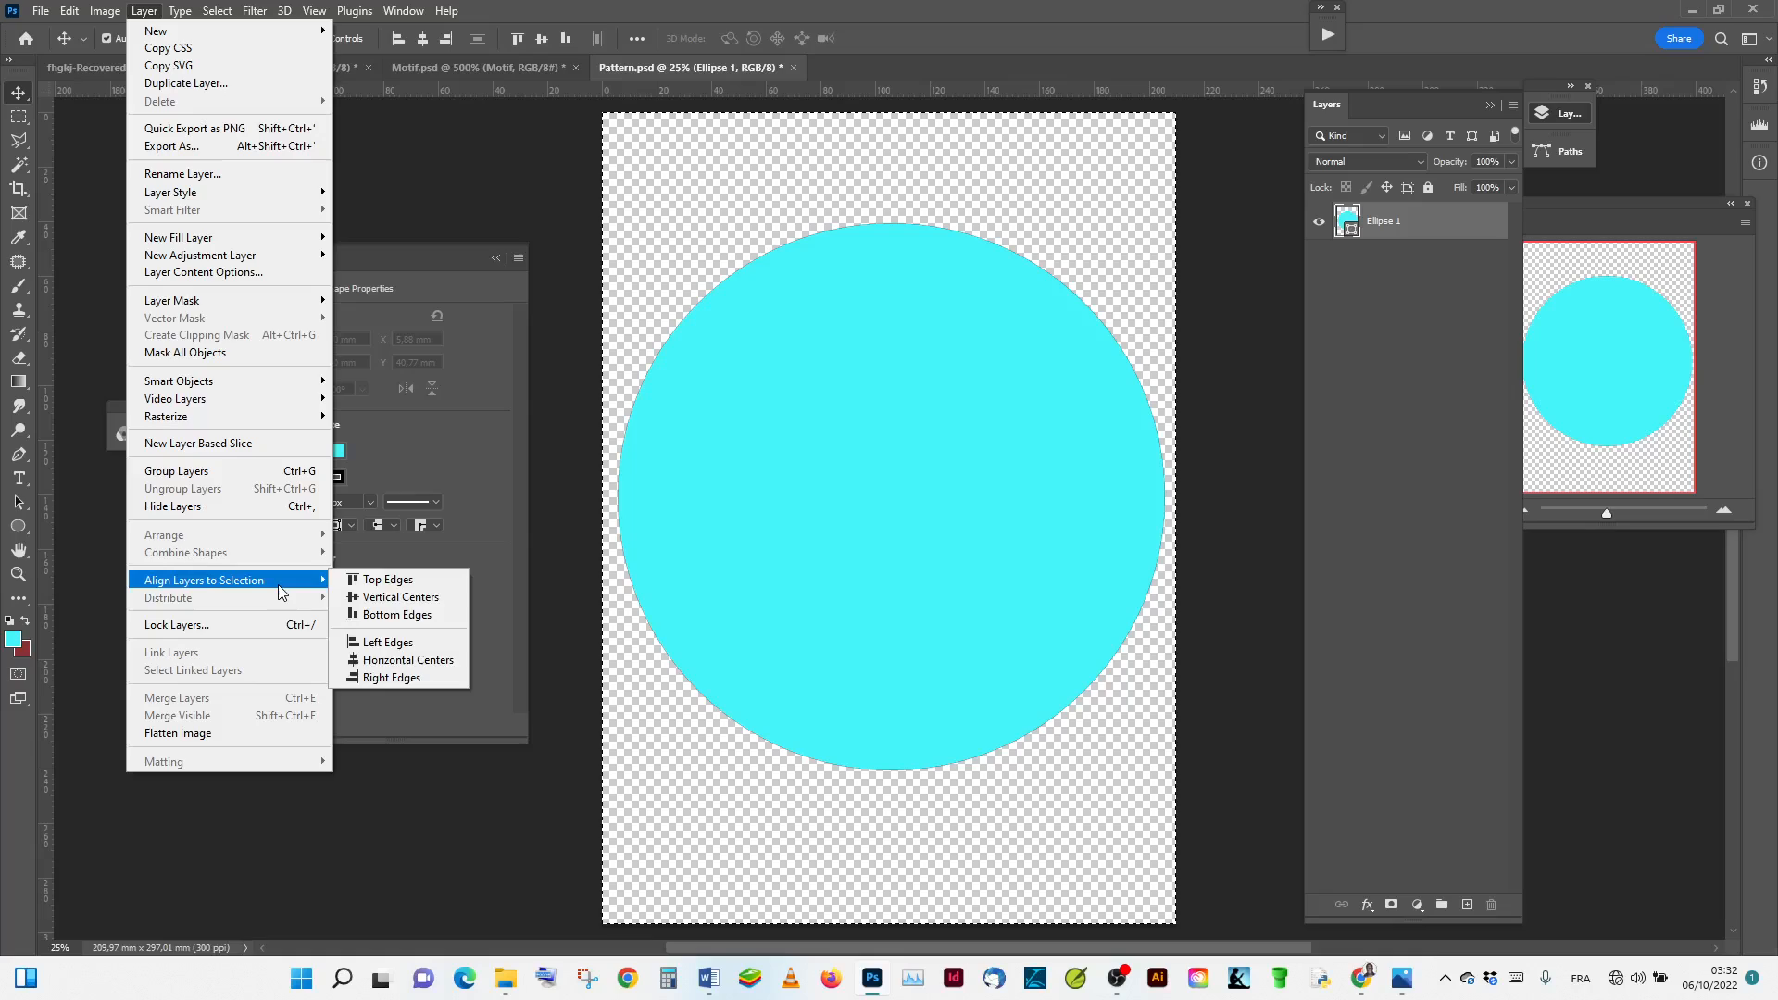
click(412, 598)
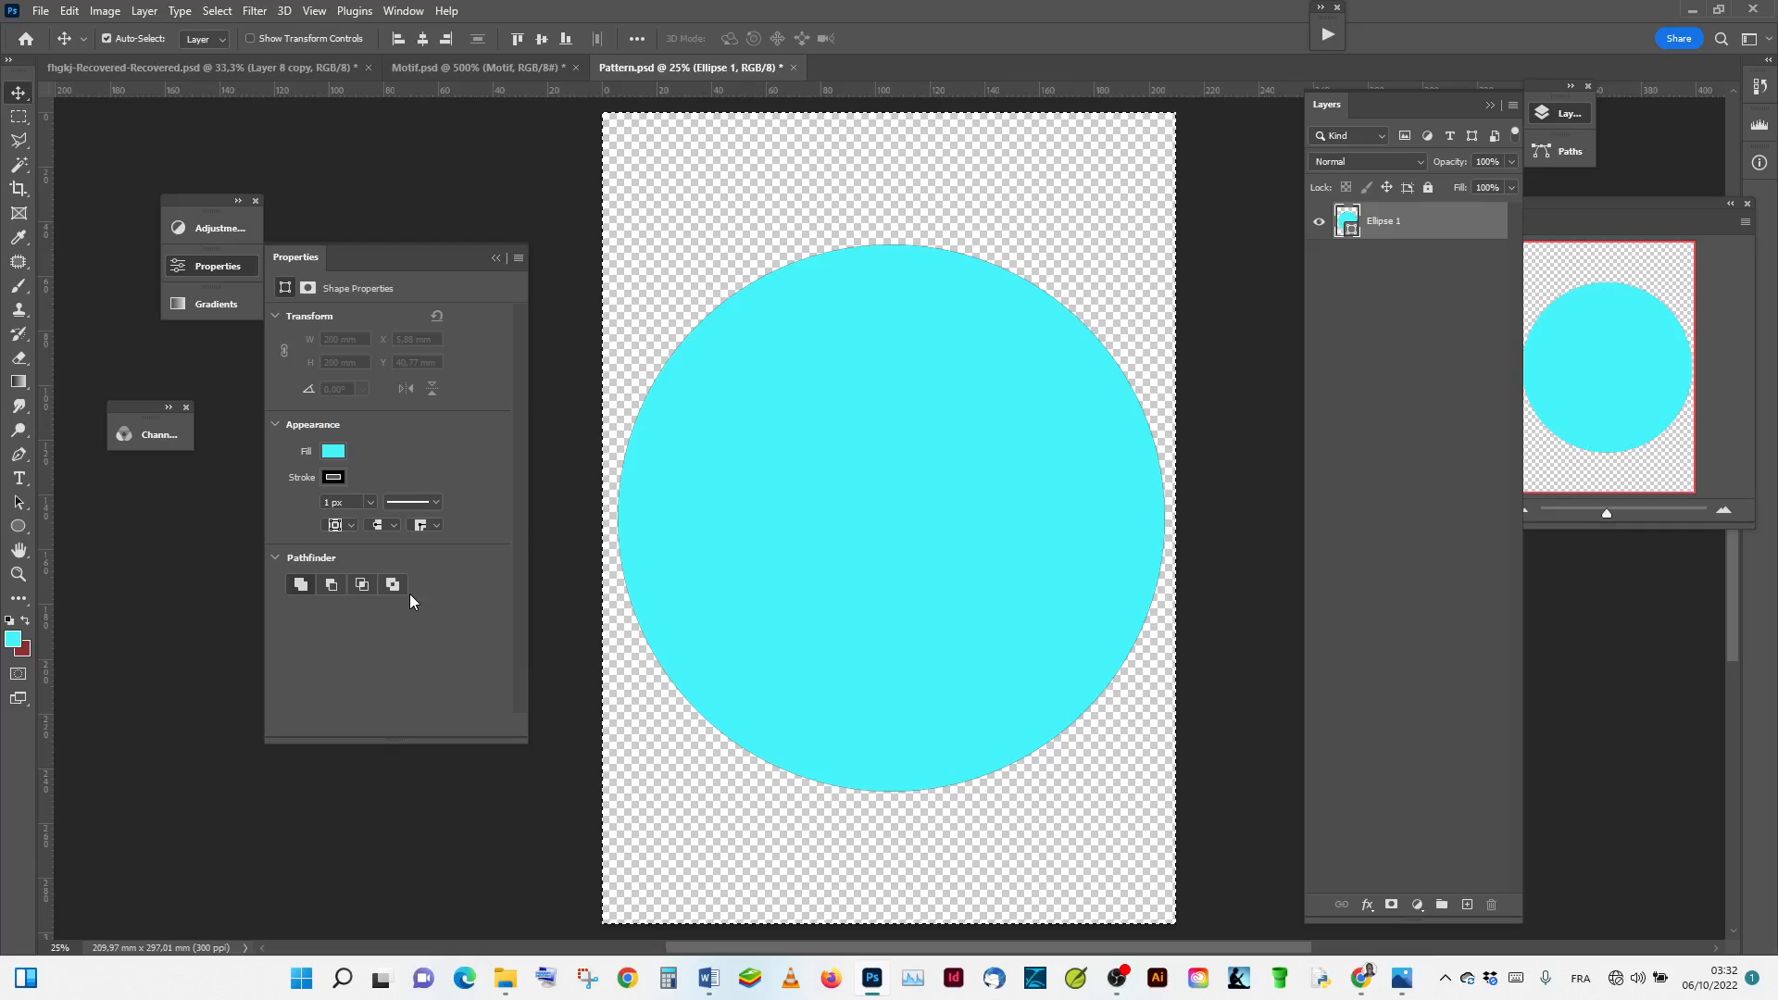
click(145, 12)
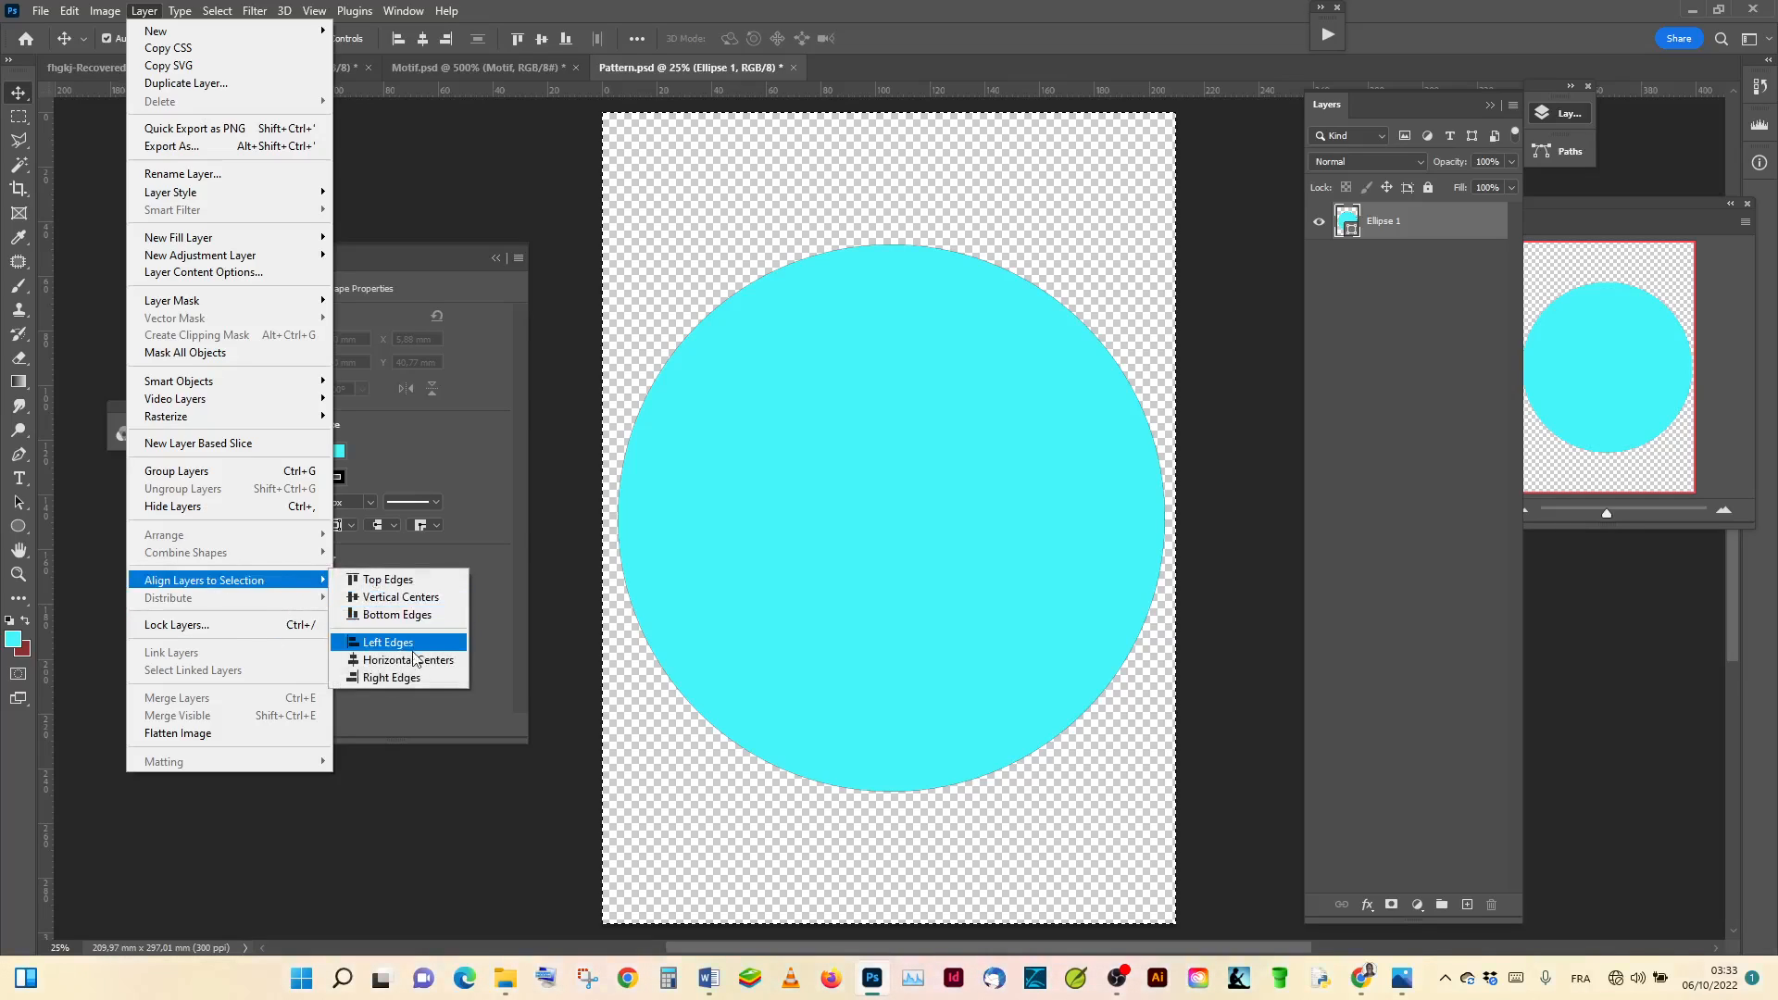
click(418, 663)
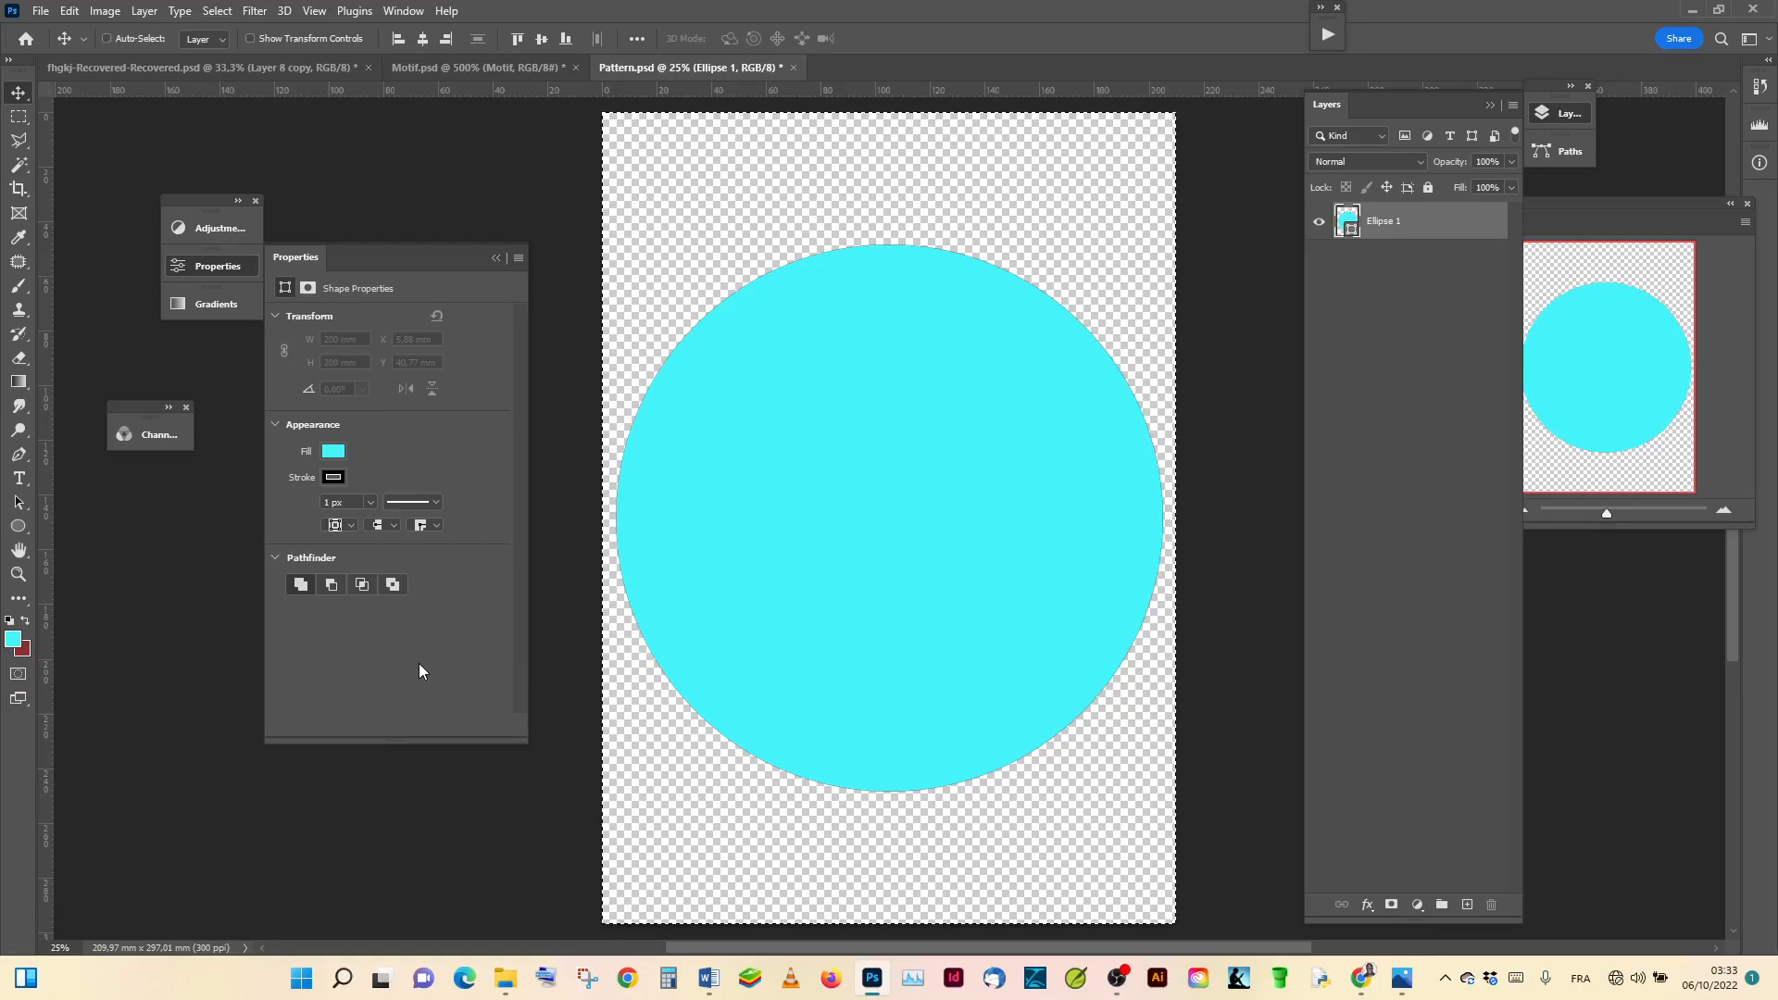
key(ctrl+d)
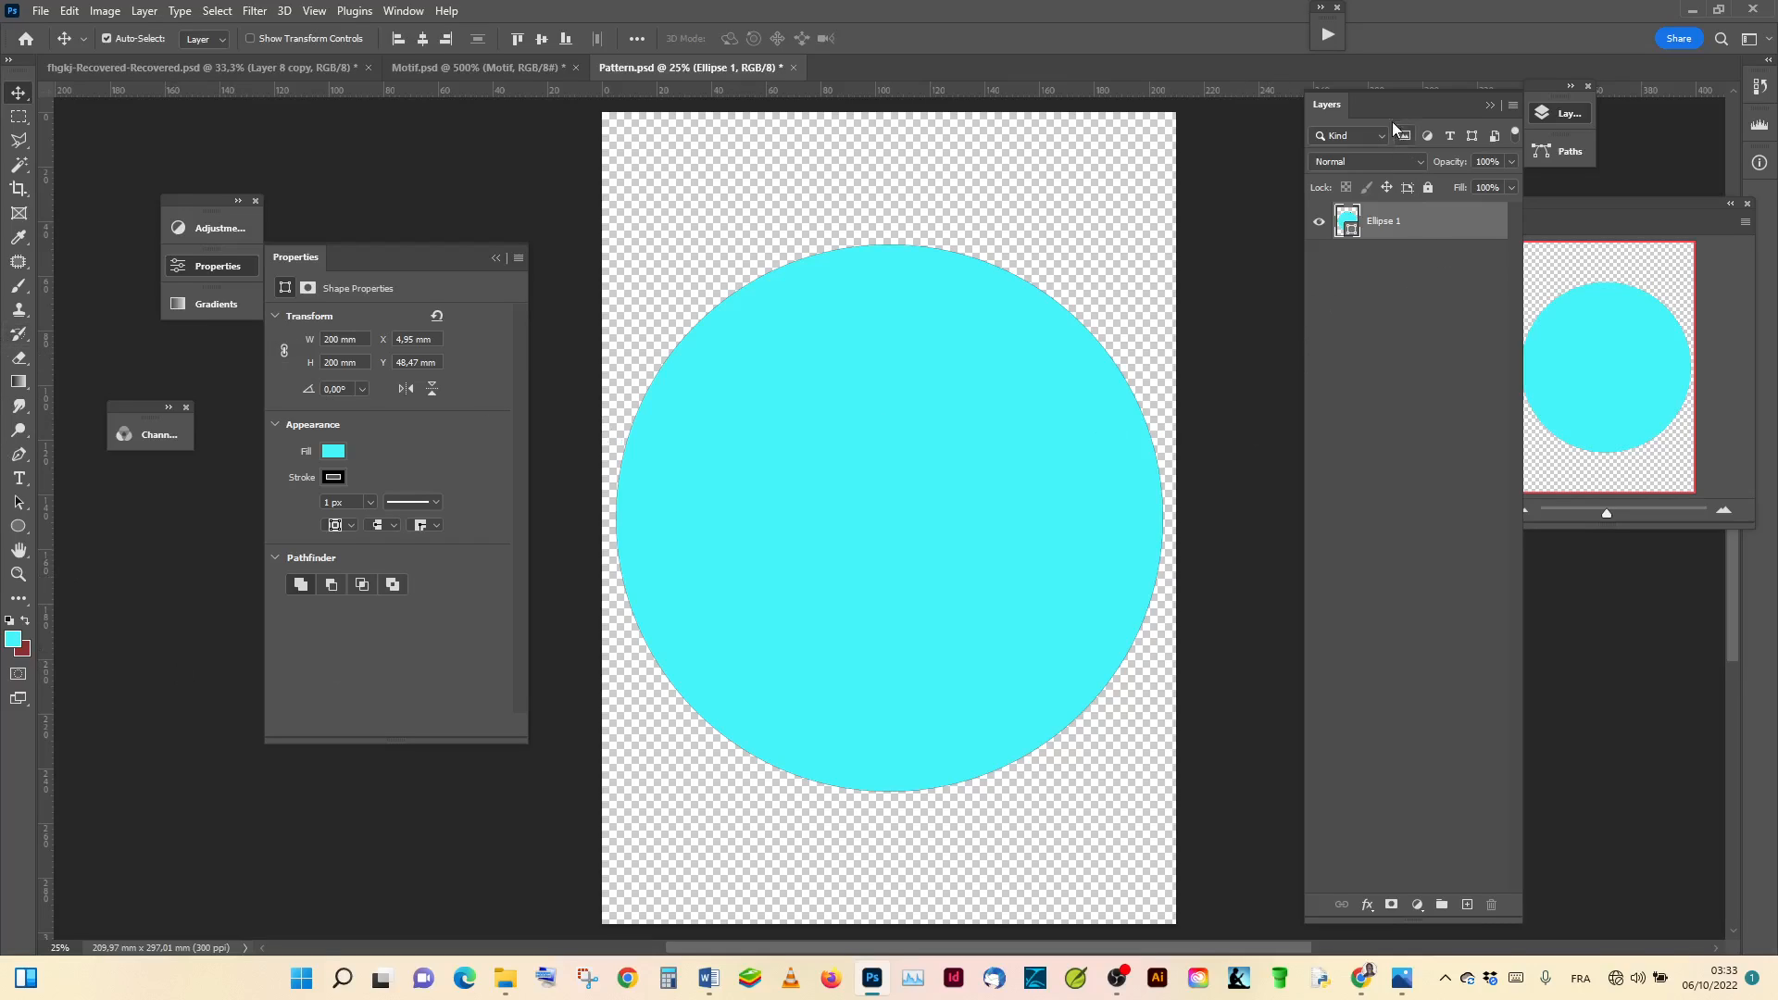
Step: Detach the Layers and Paths panels so both stay open side by side, and rasterize the Ellipse 1 layer
drag(1389, 103, 1285, 124)
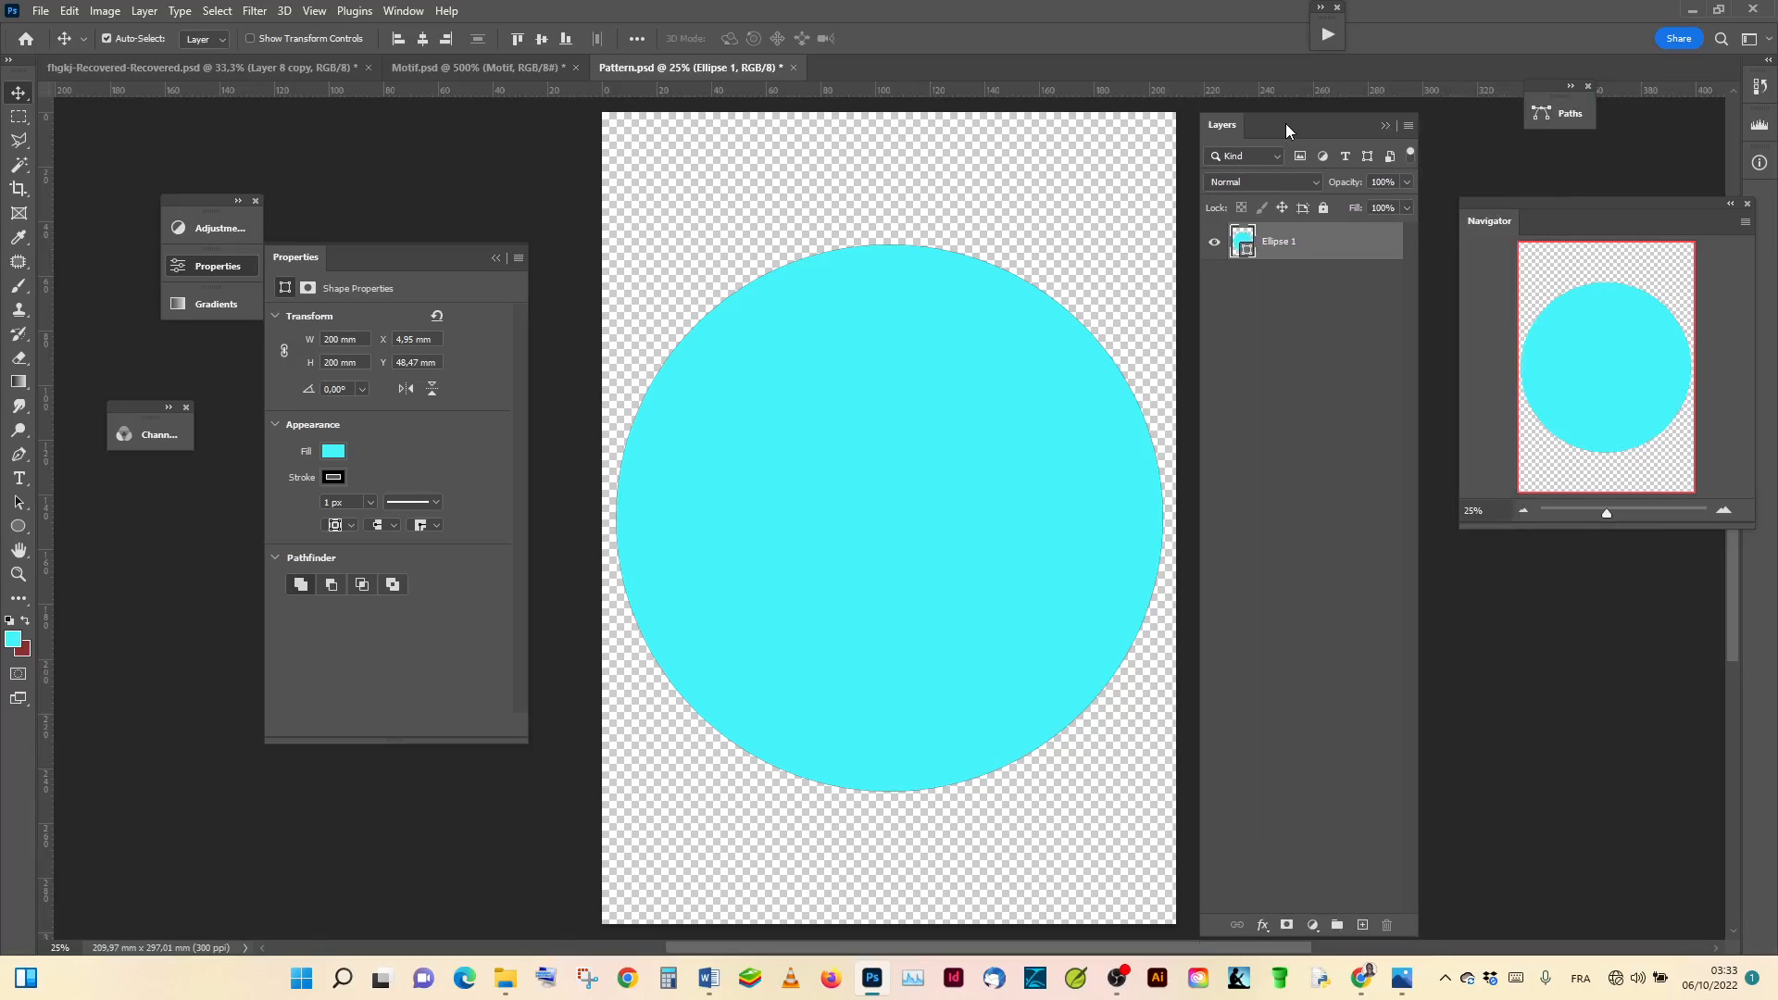
click(1558, 115)
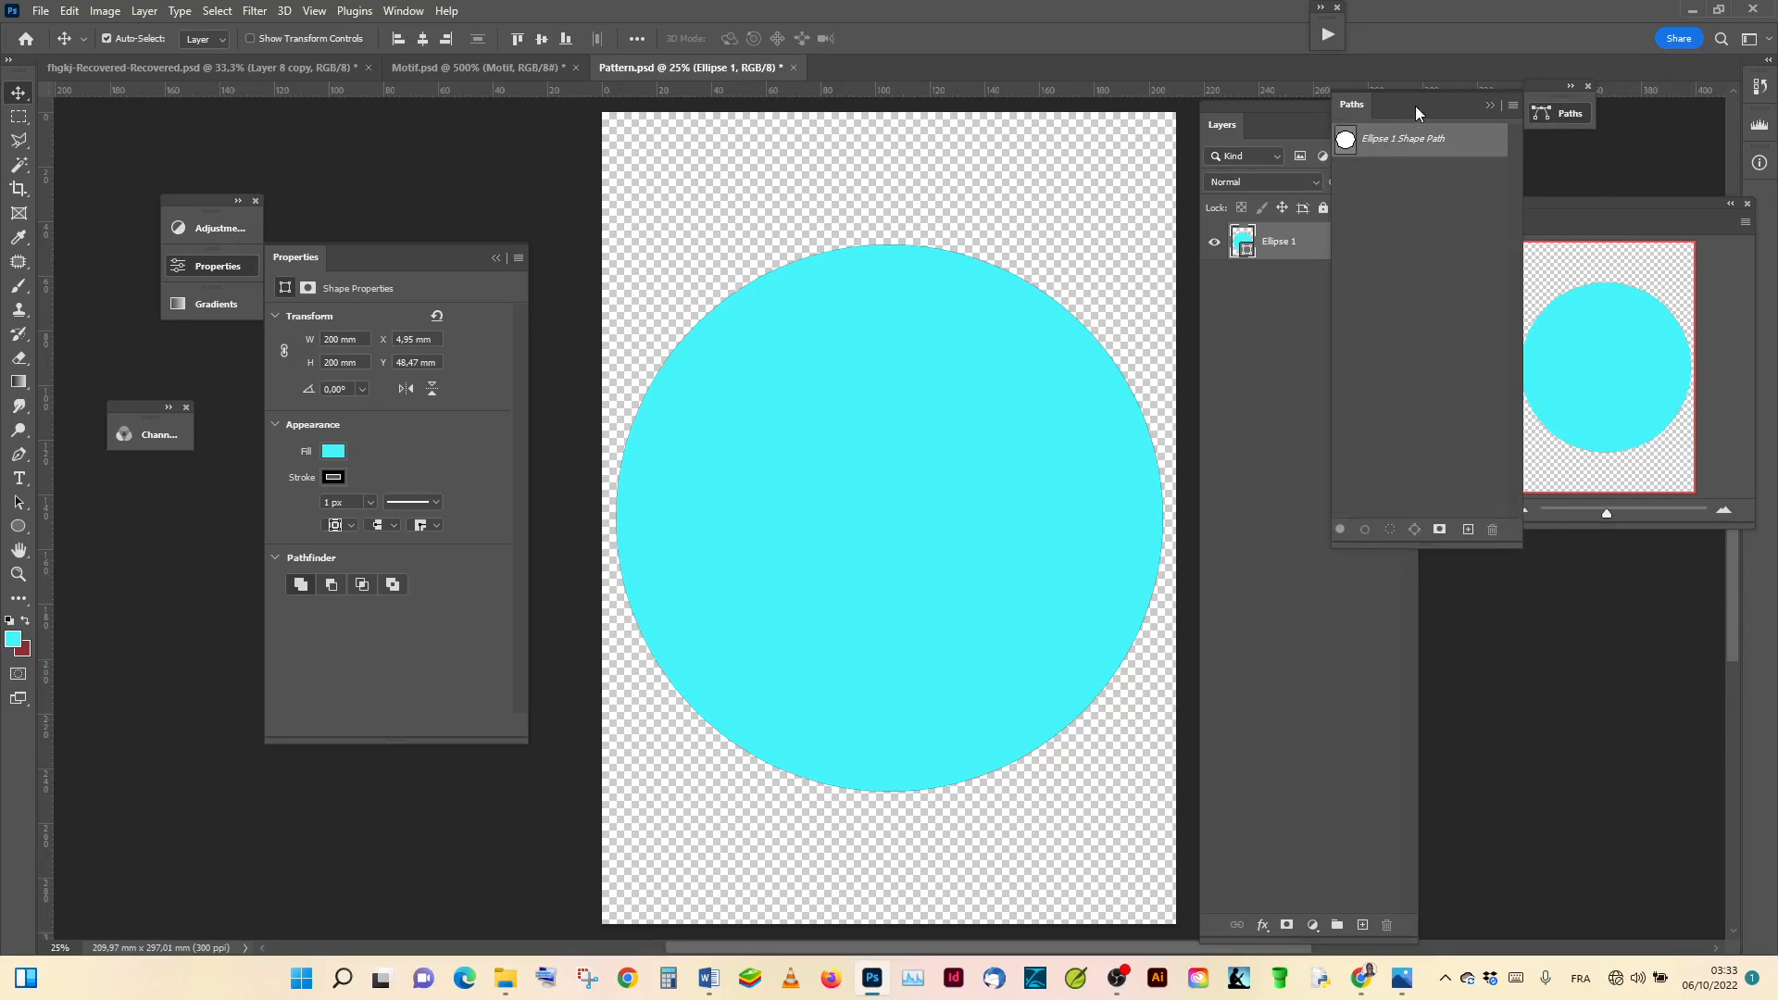
drag(1417, 108, 1550, 135)
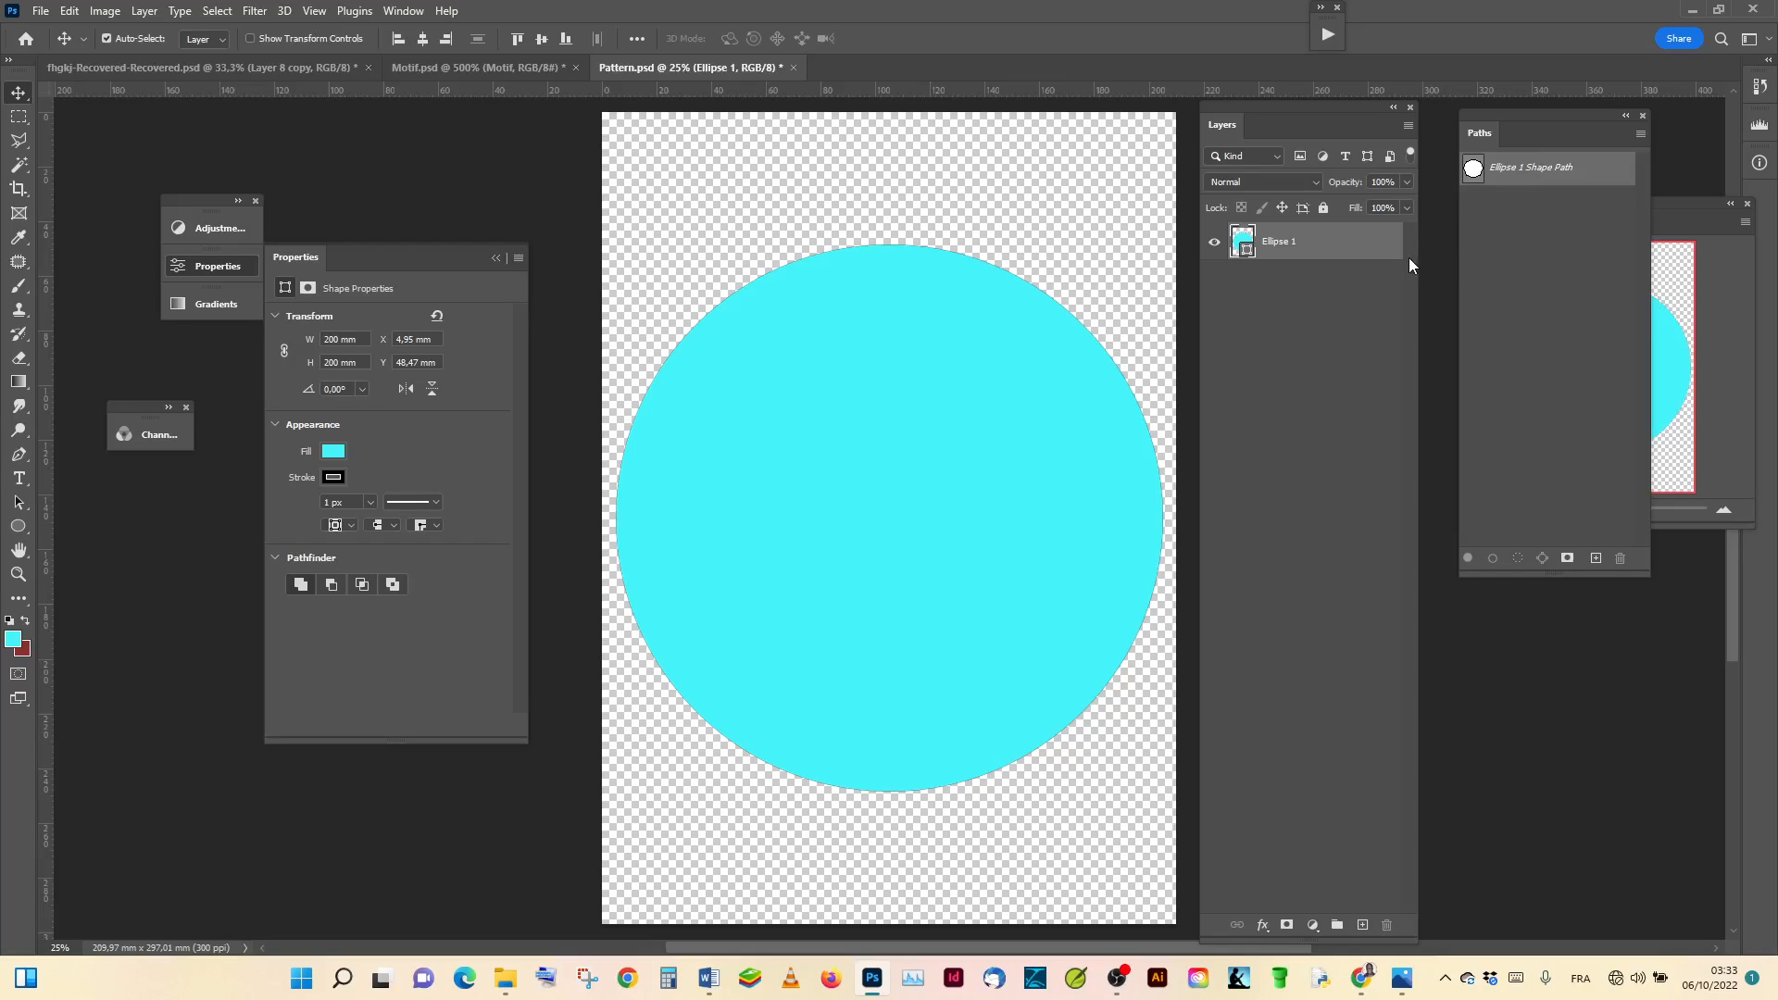
right_click(1330, 247)
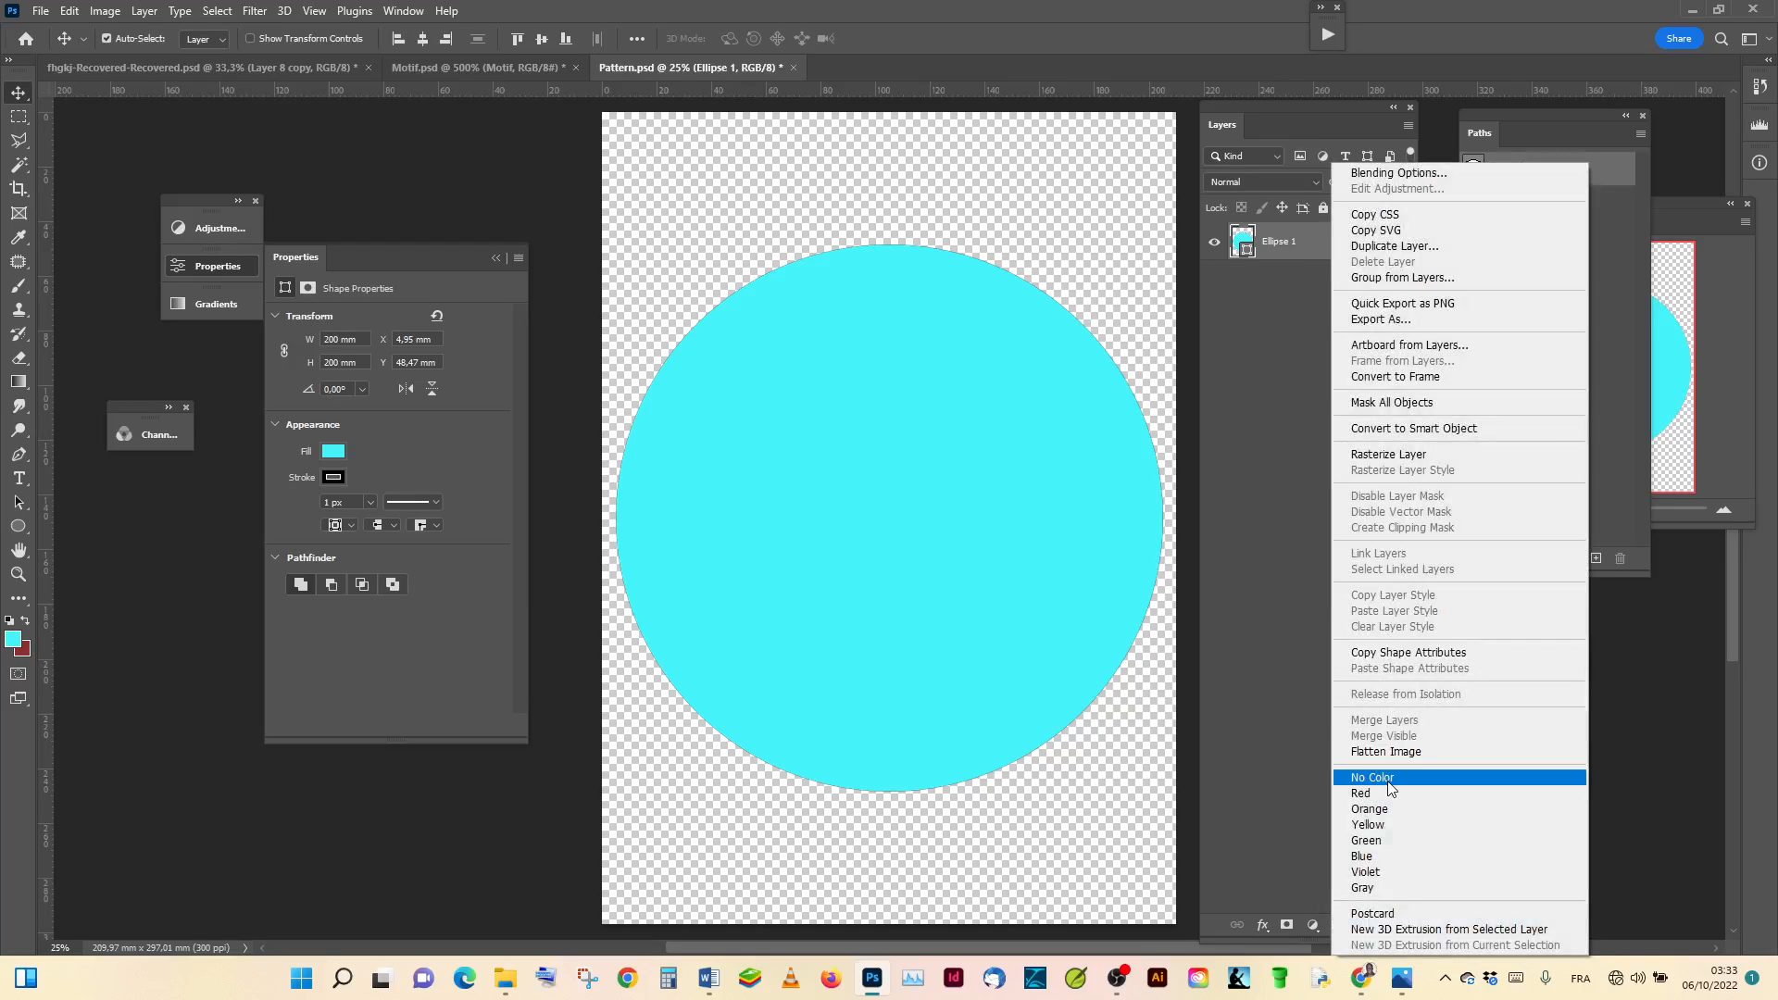
click(1462, 463)
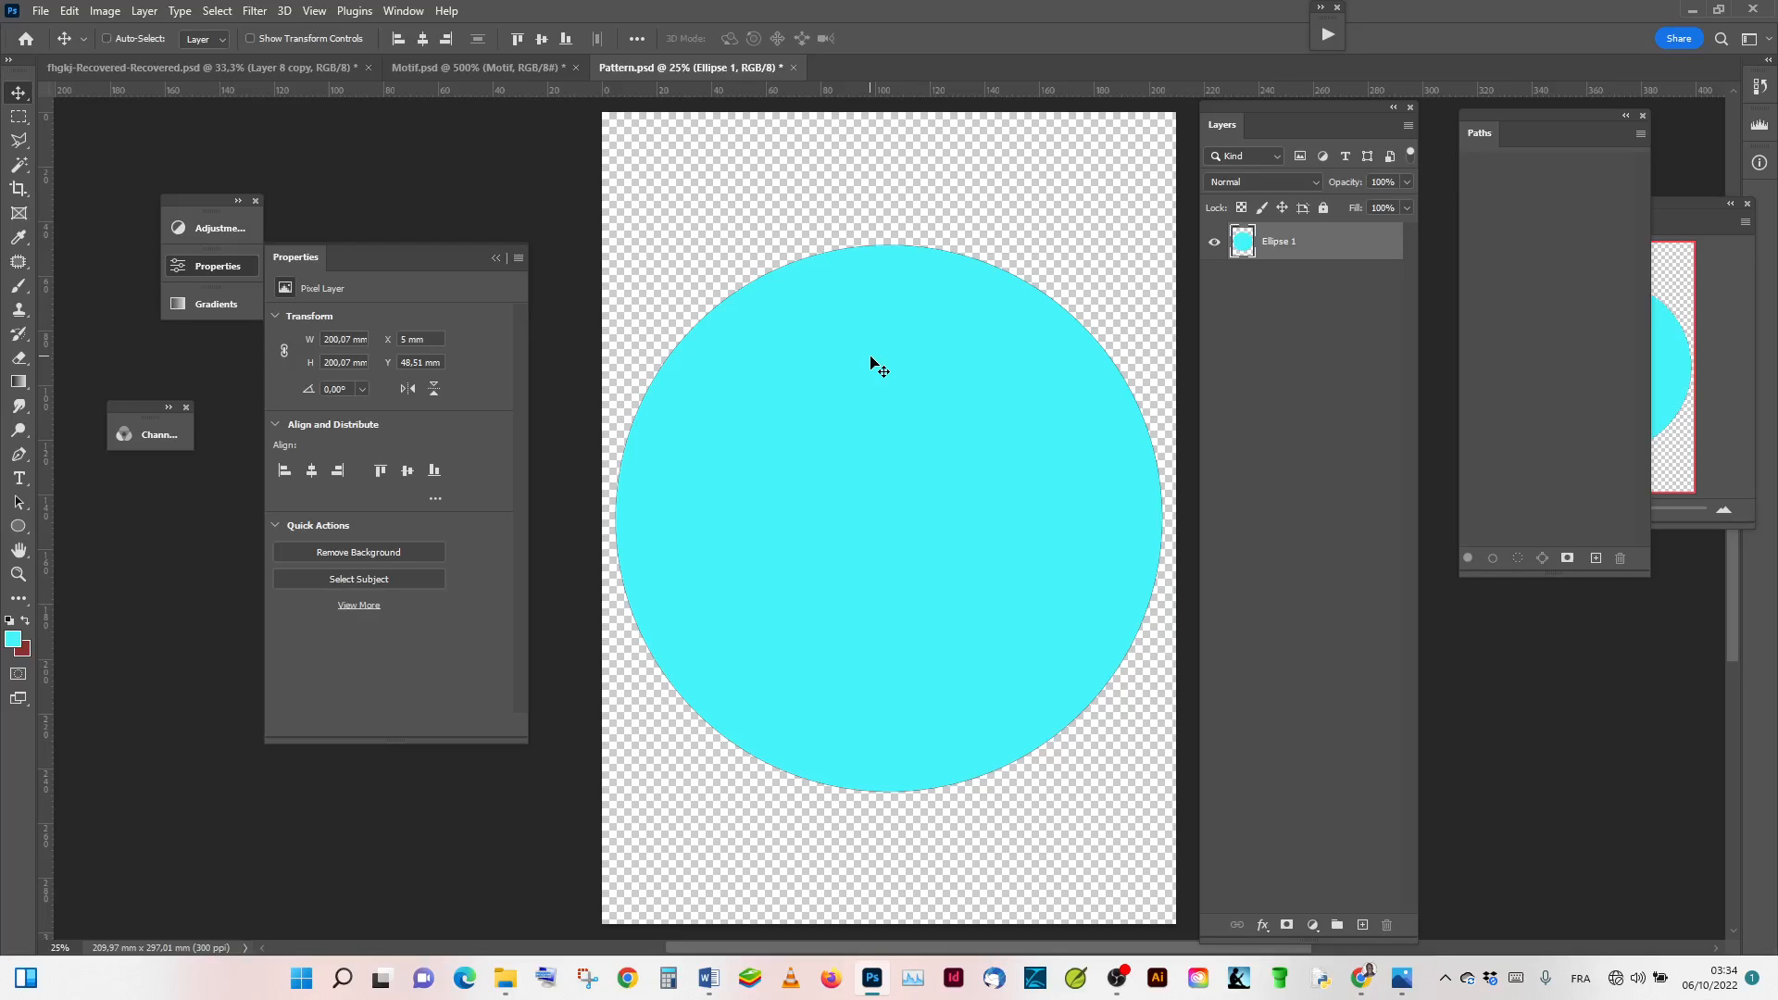
Step: Start Free Transform on the circle and place a horizontal guide through its center point
key(ctrl+t)
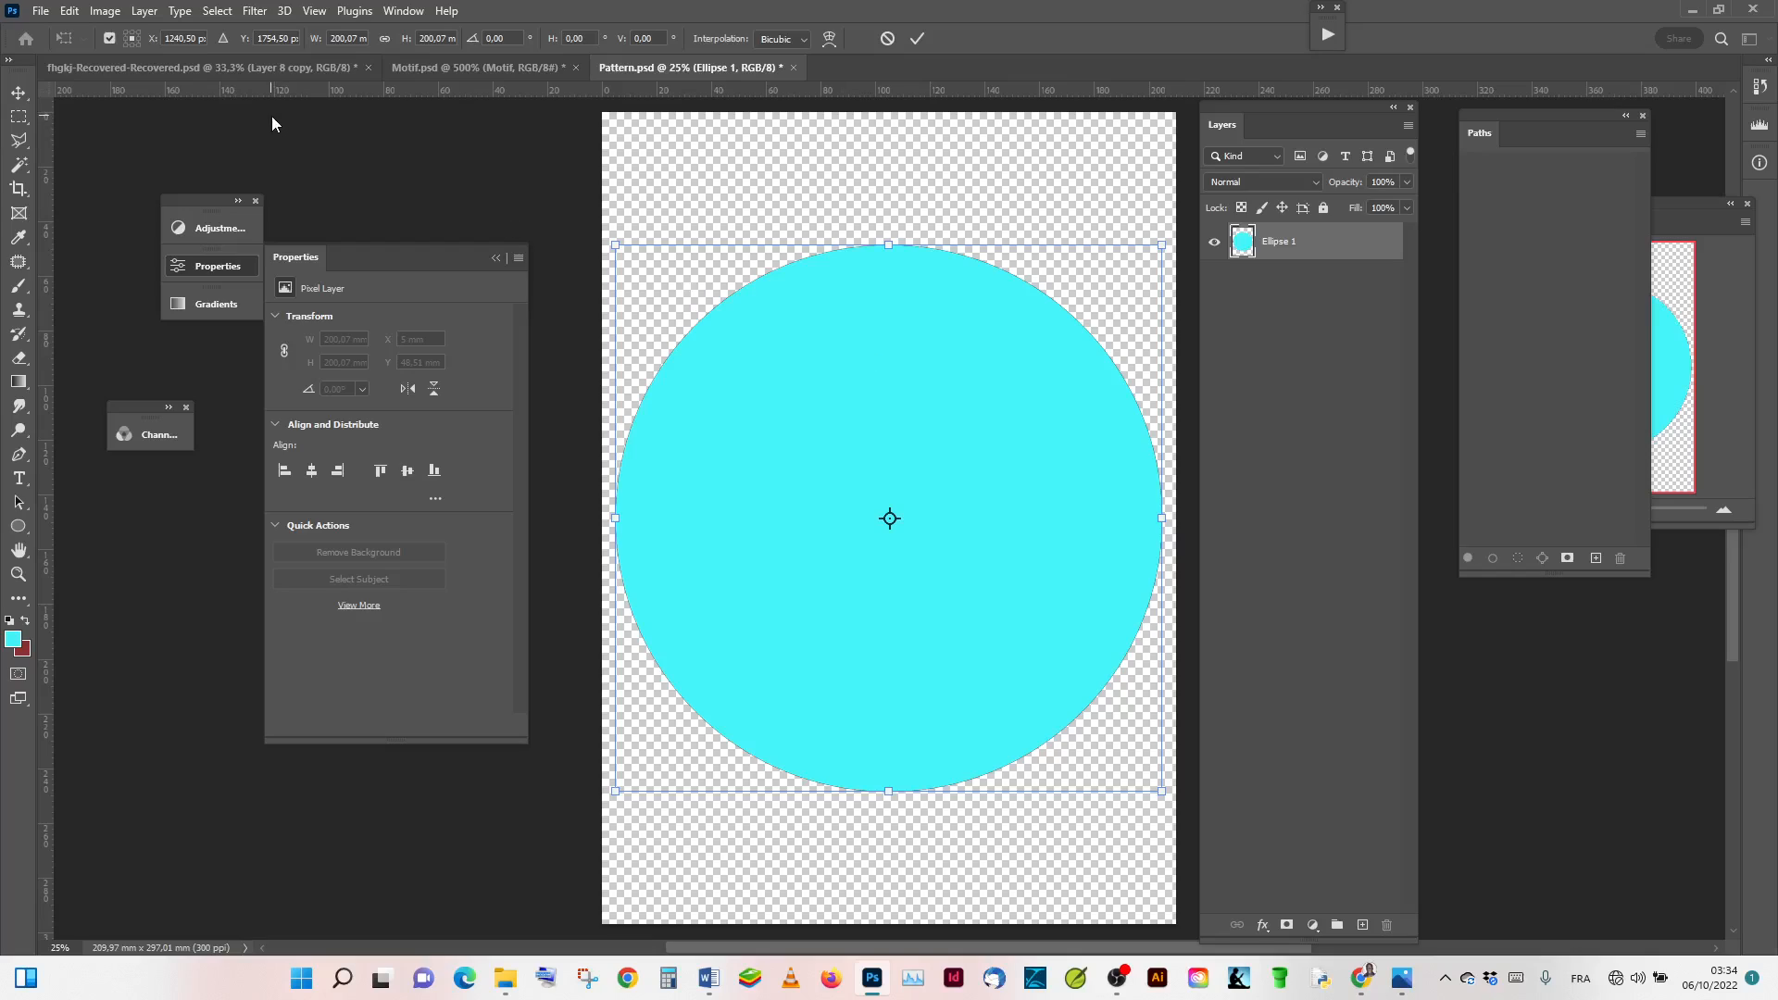
right_click(978, 96)
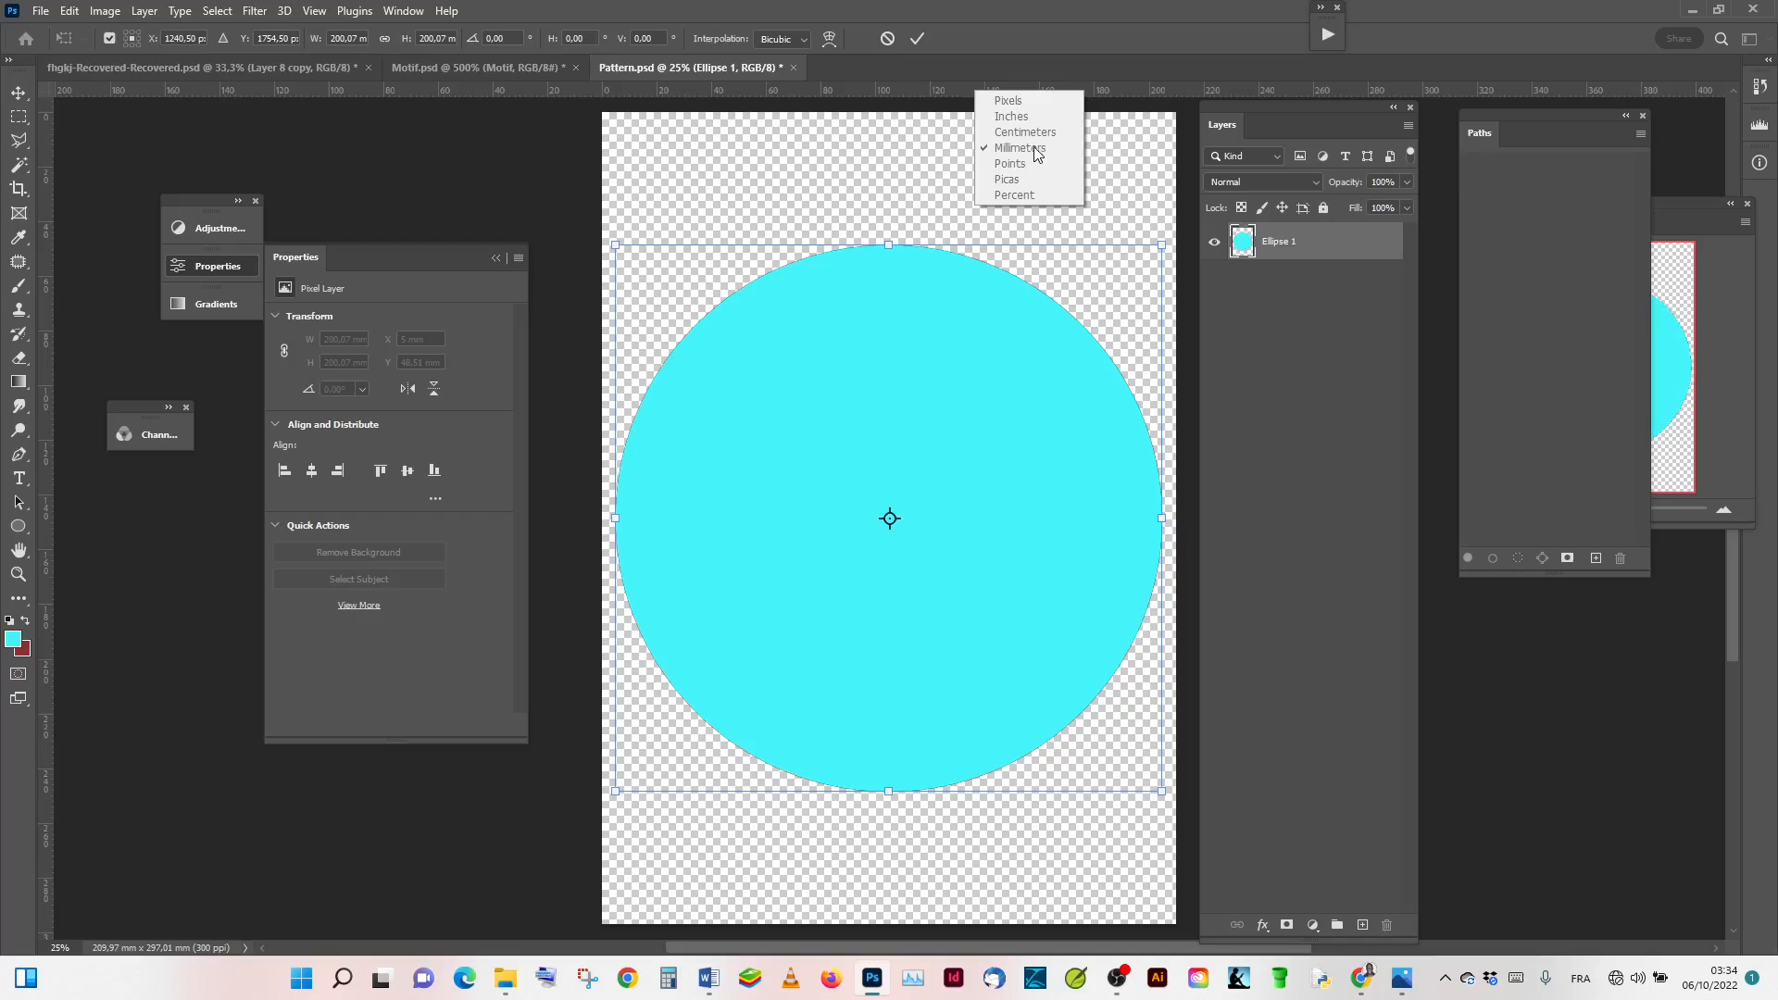
right_click(48, 198)
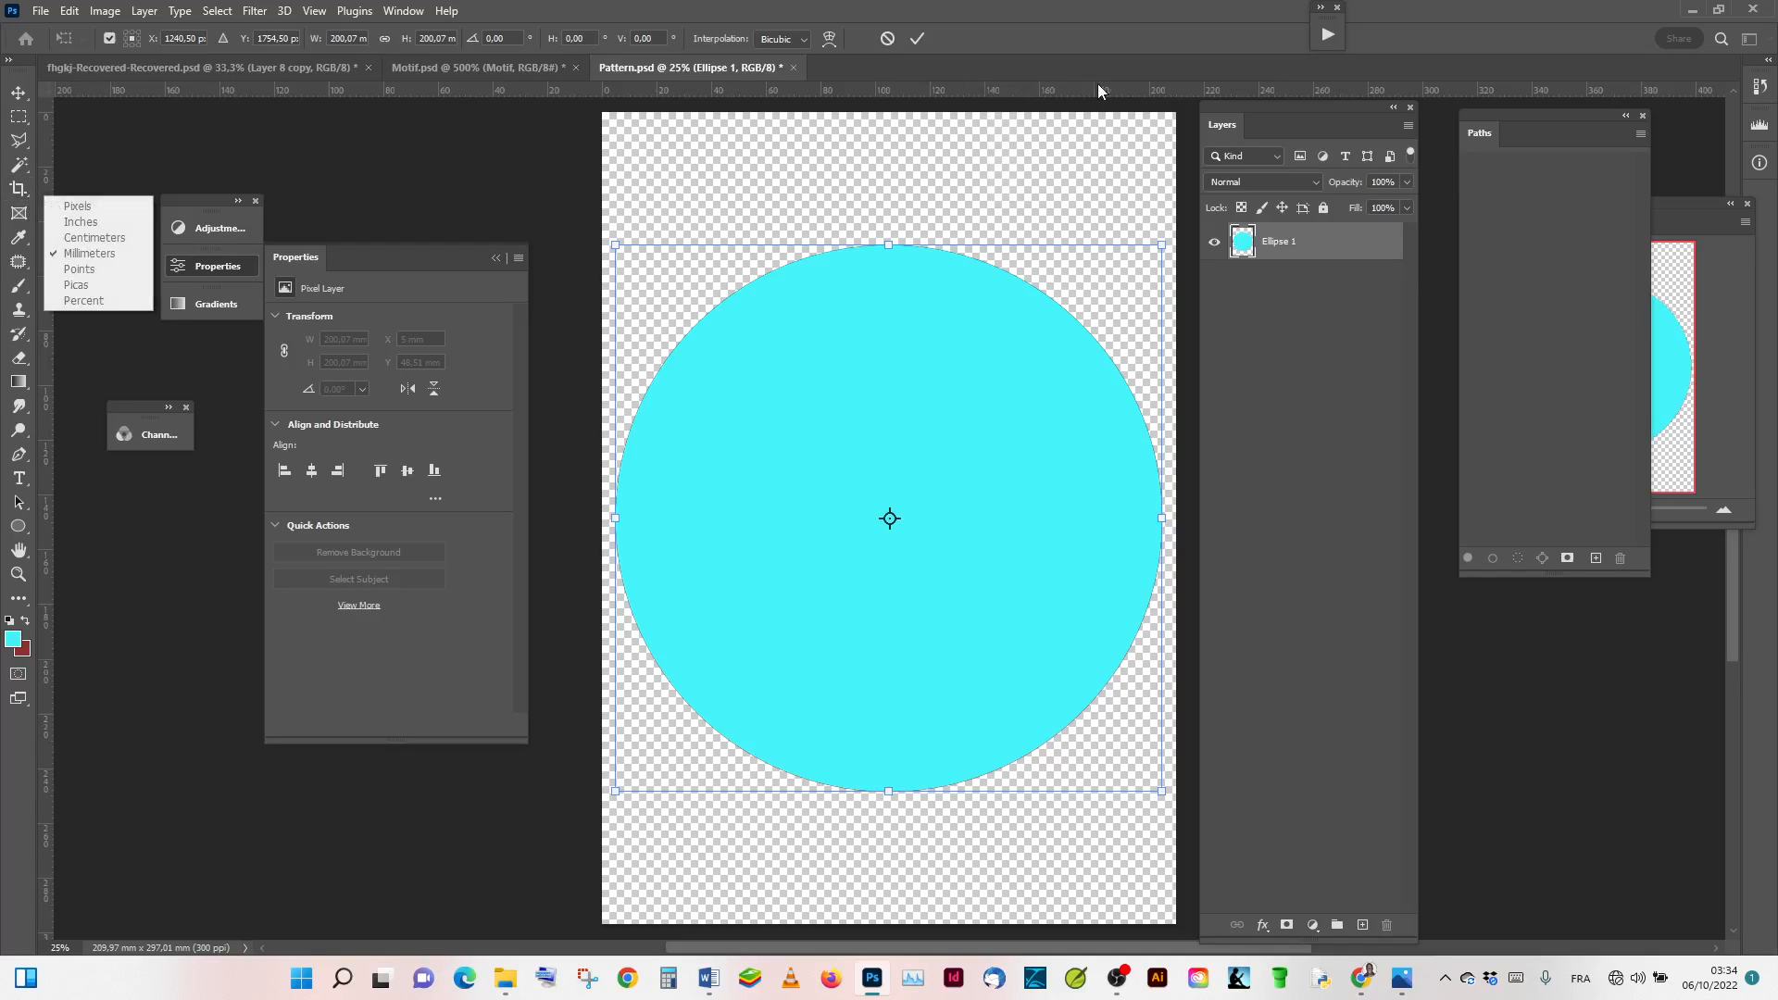
click(1061, 71)
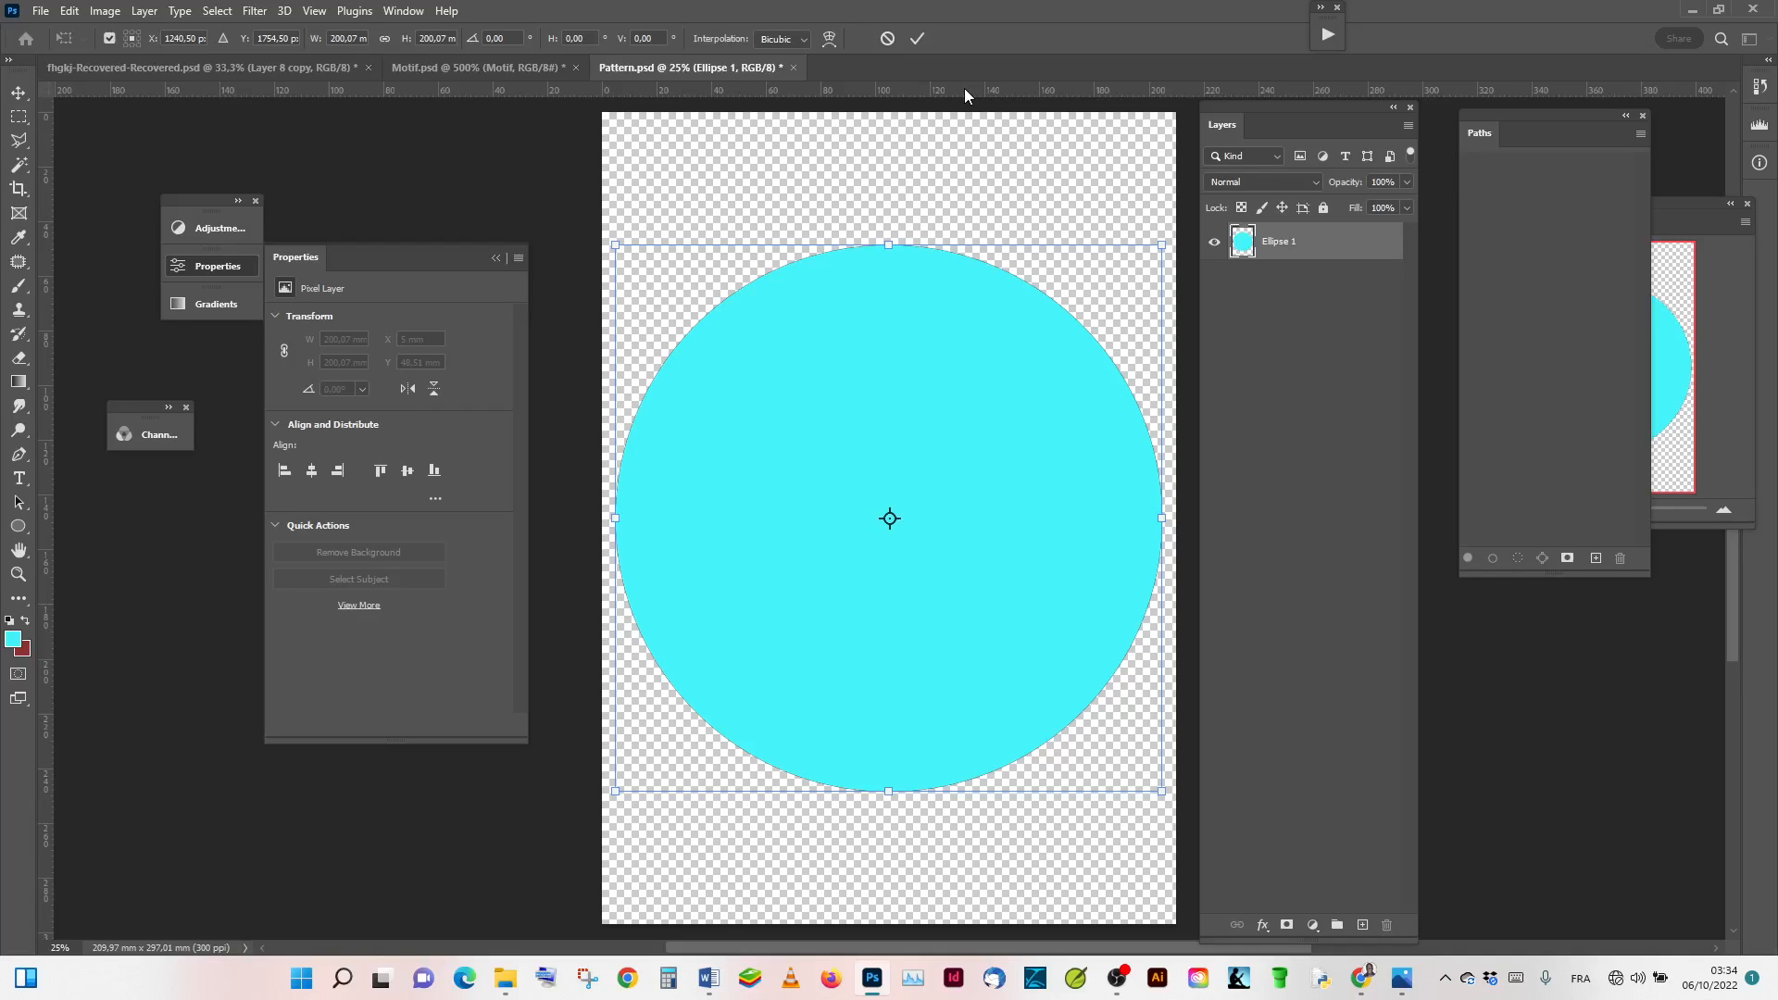
drag(964, 89, 1070, 519)
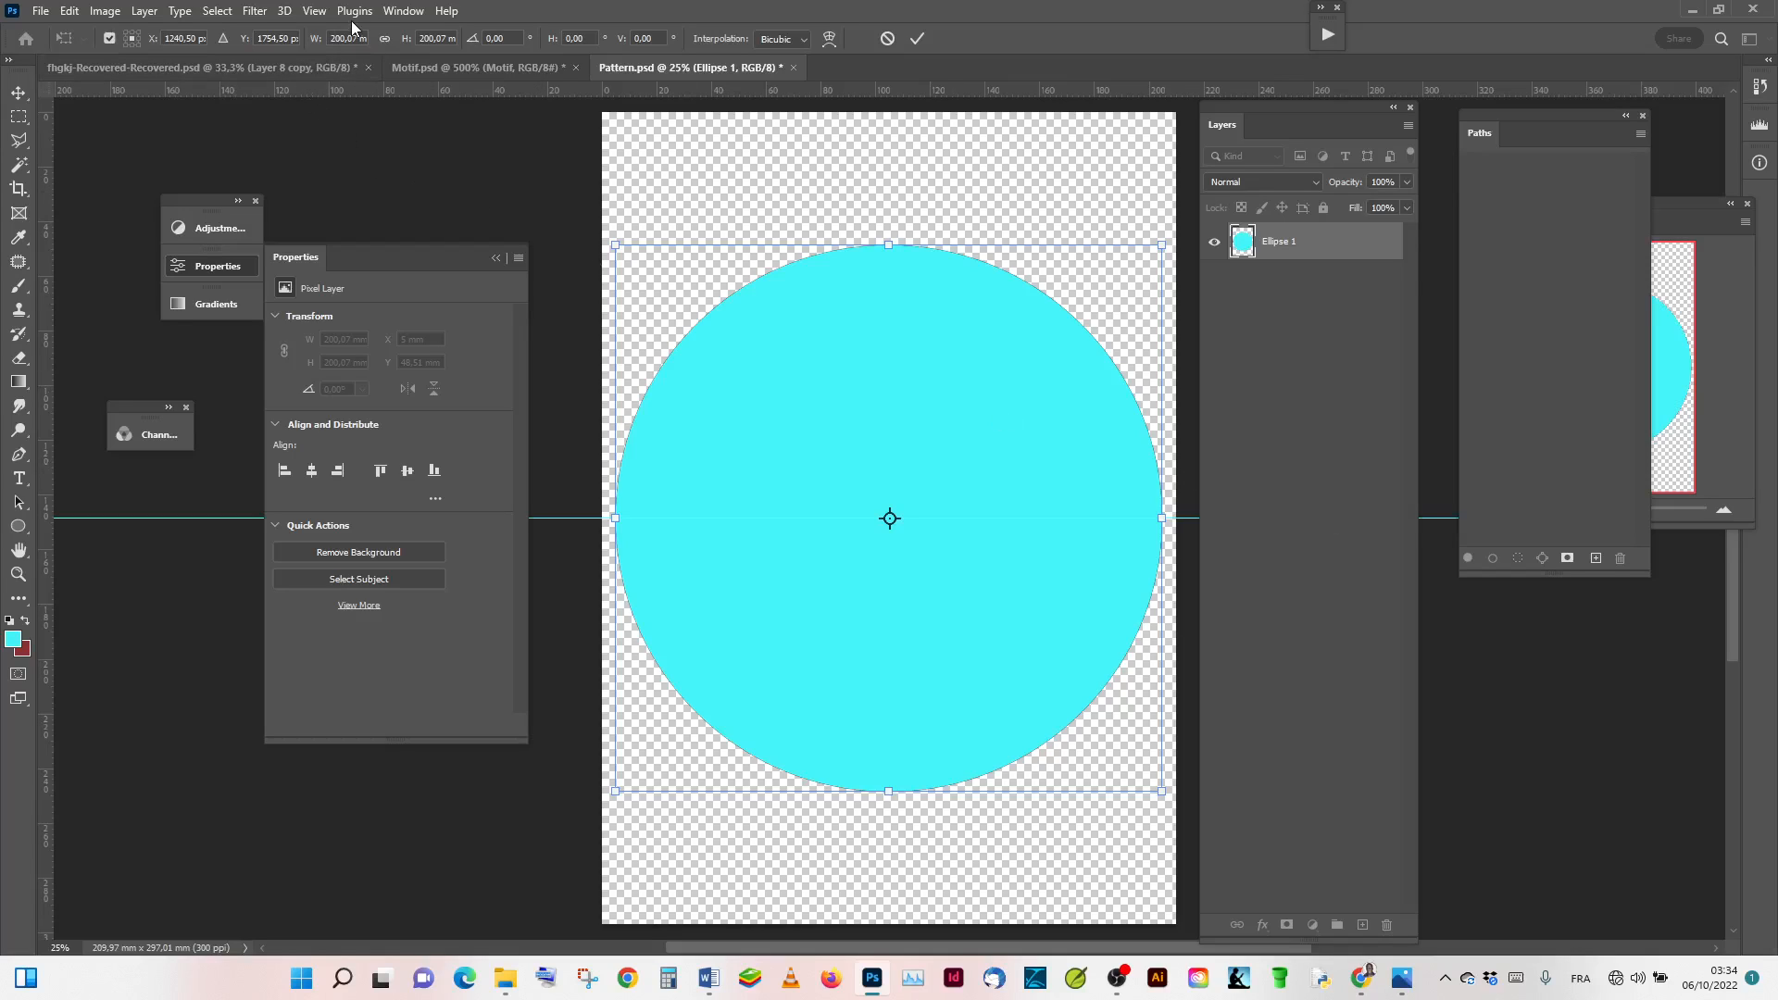
Step: Turn on snapping, place a vertical guide through the circle's center point, and commit the transform
click(314, 10)
mouse_move(389, 496)
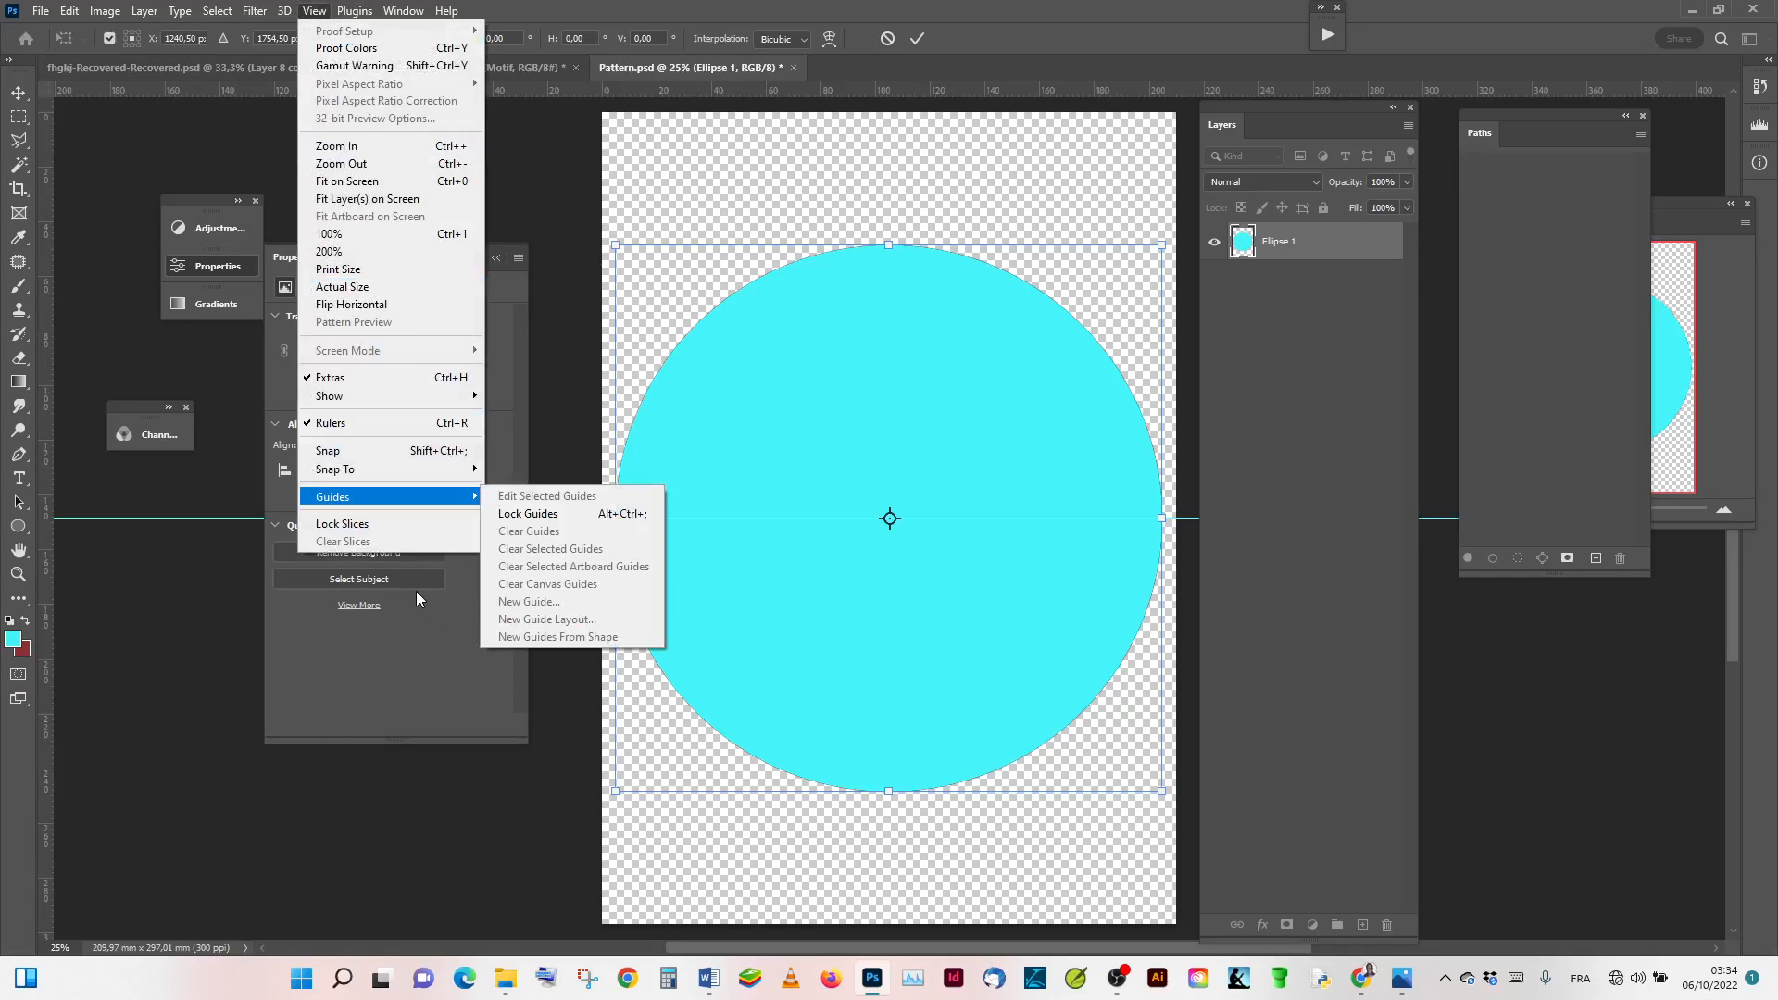
mouse_move(438, 477)
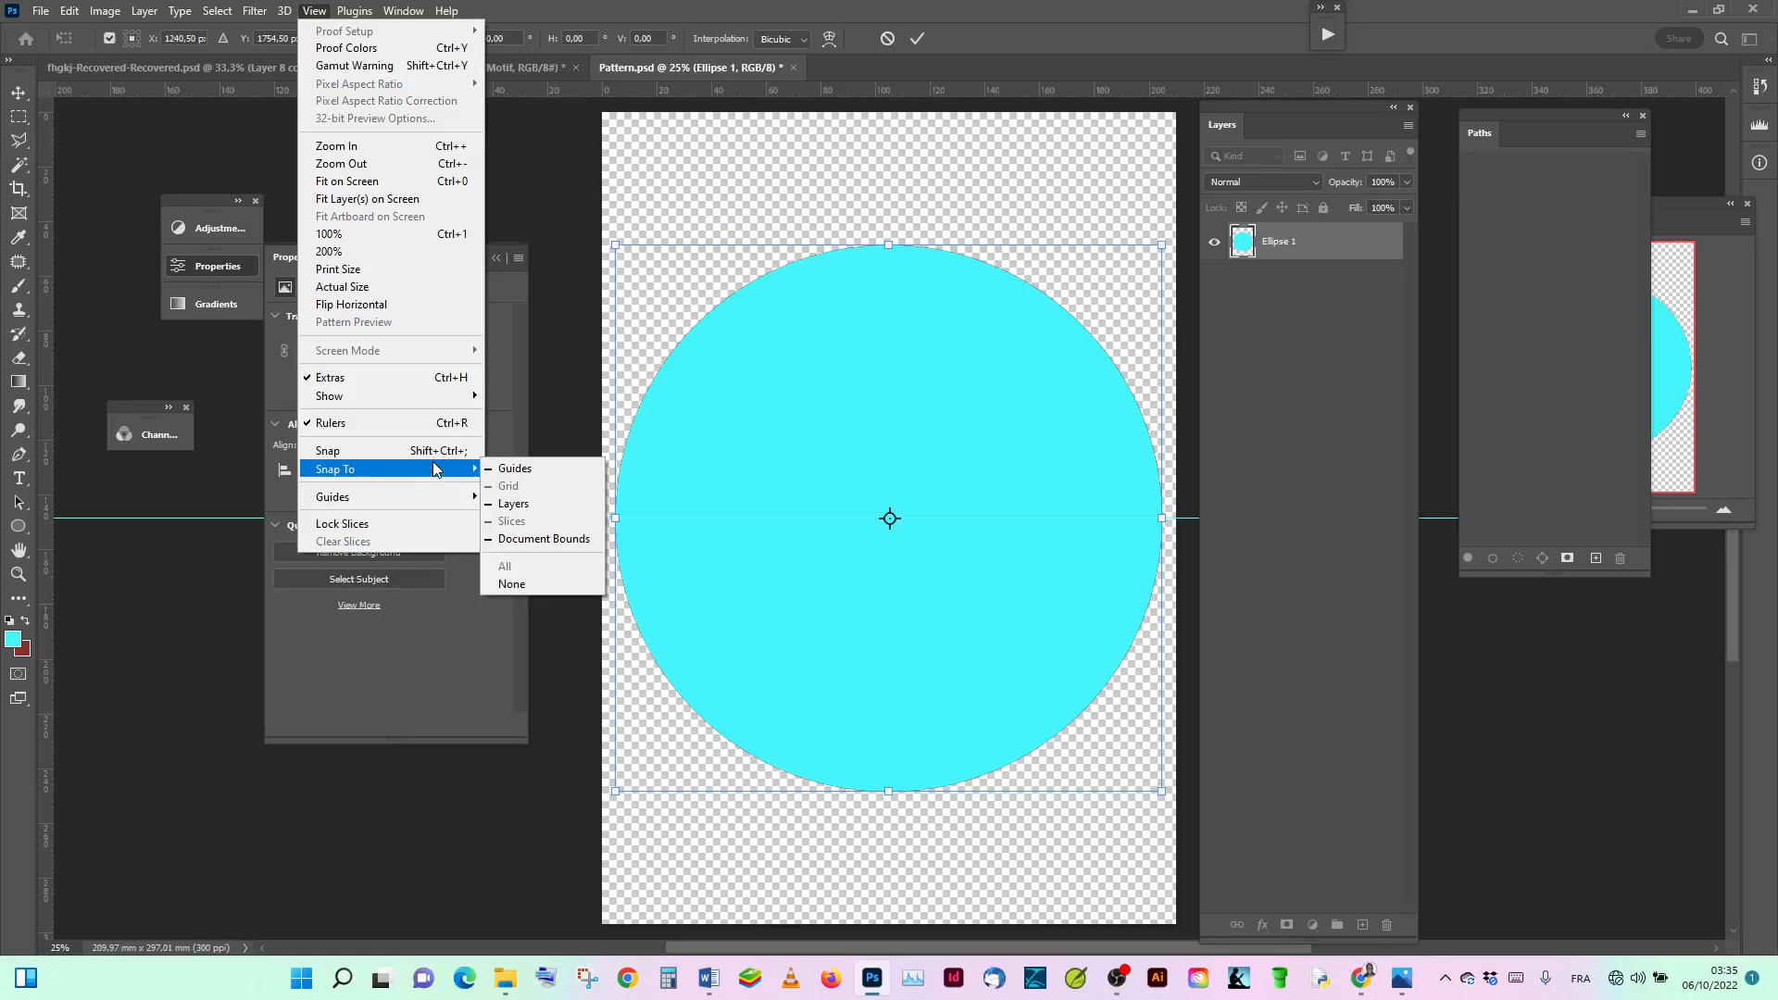
click(428, 451)
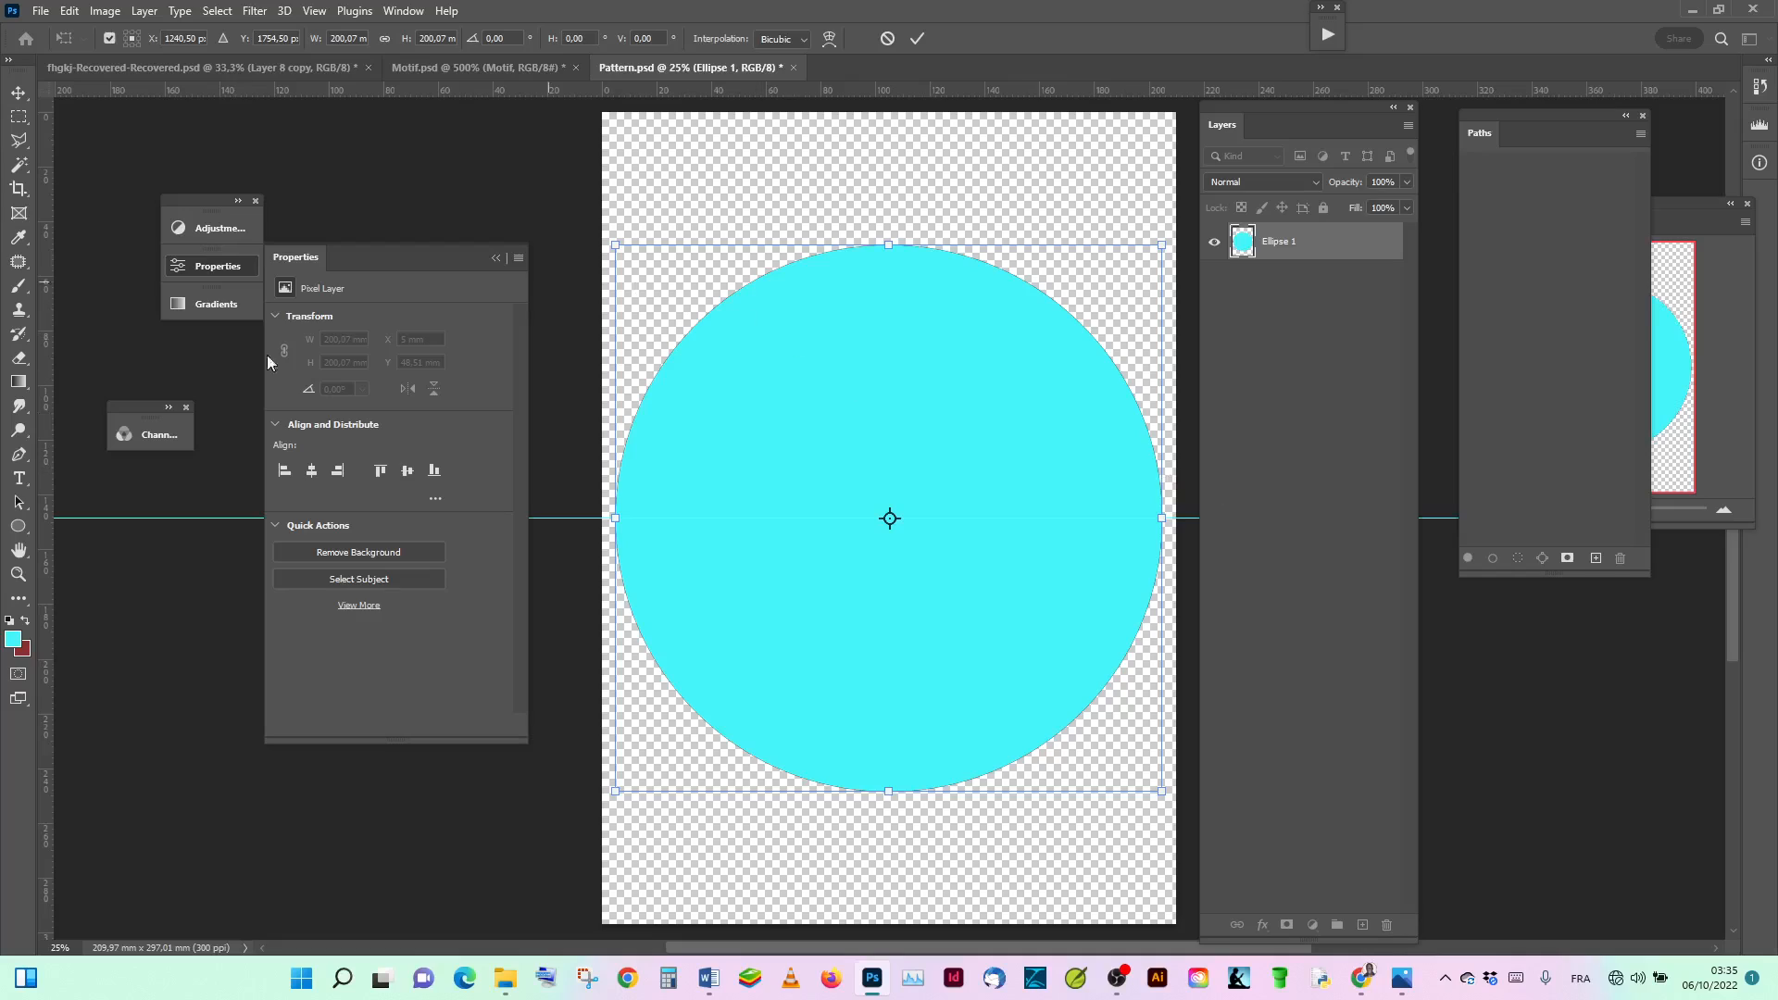
drag(45, 371, 889, 486)
mouse_move(1189, 518)
mouse_down()
mouse_move(1187, 463)
mouse_move(1185, 518)
mouse_up()
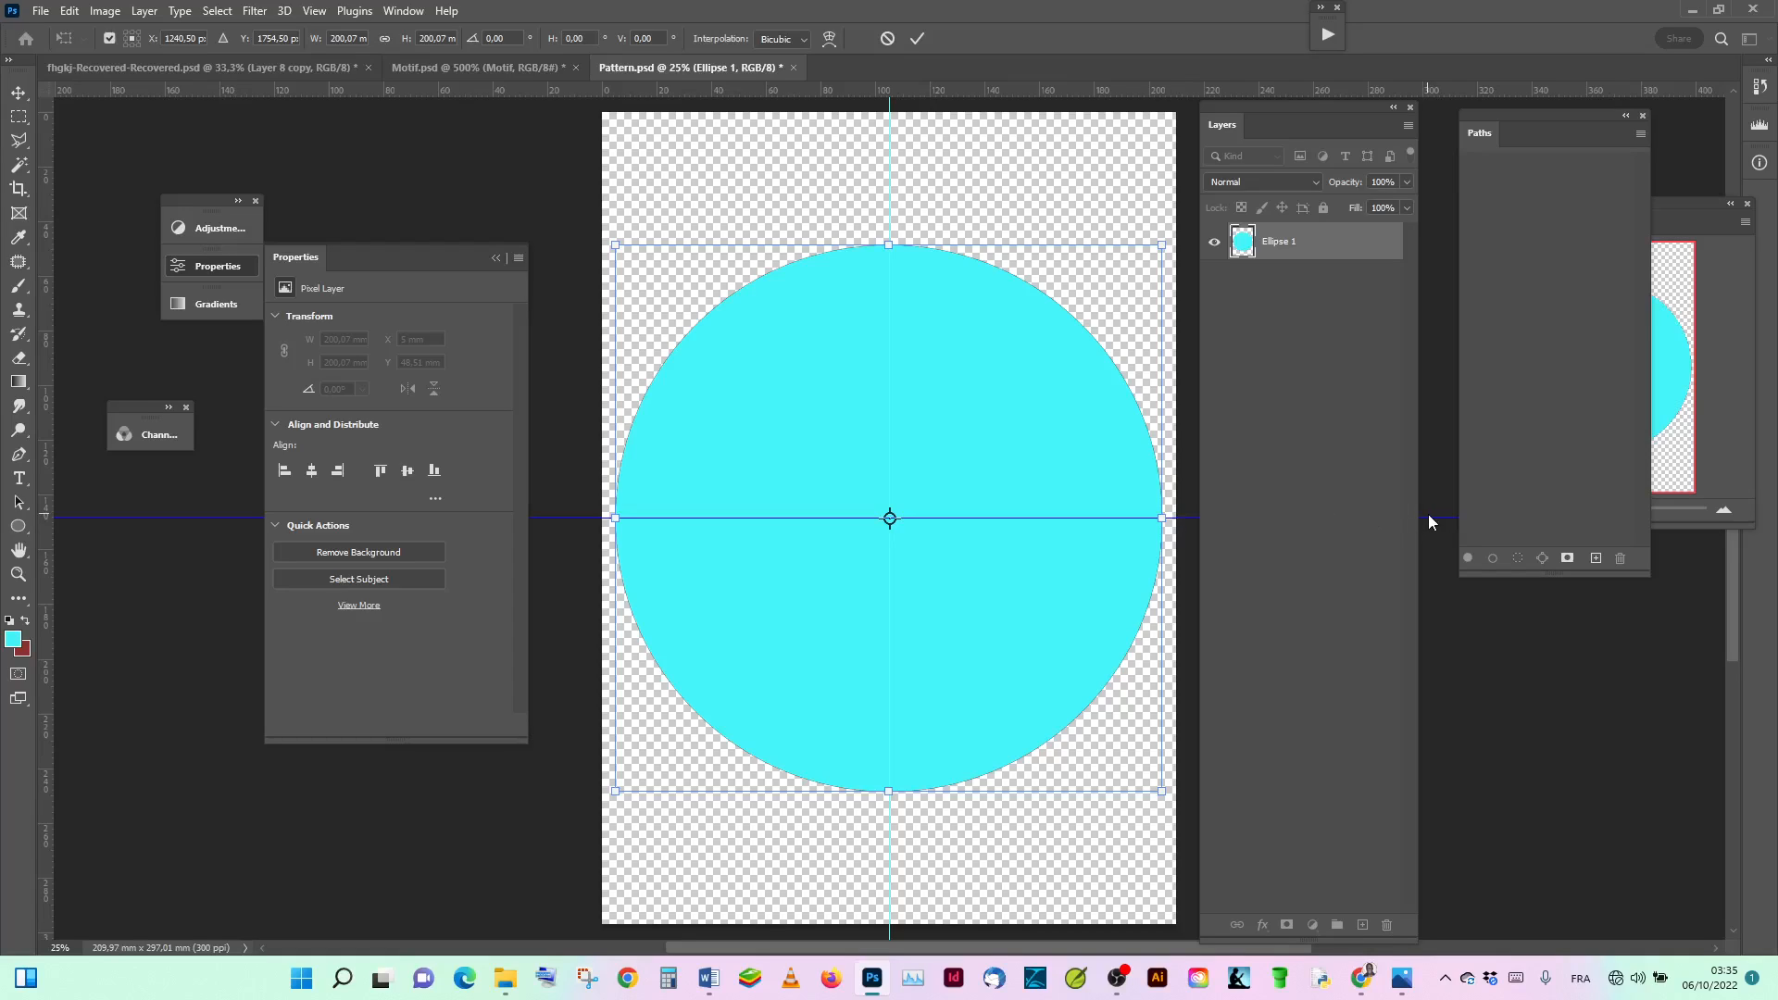
click(916, 39)
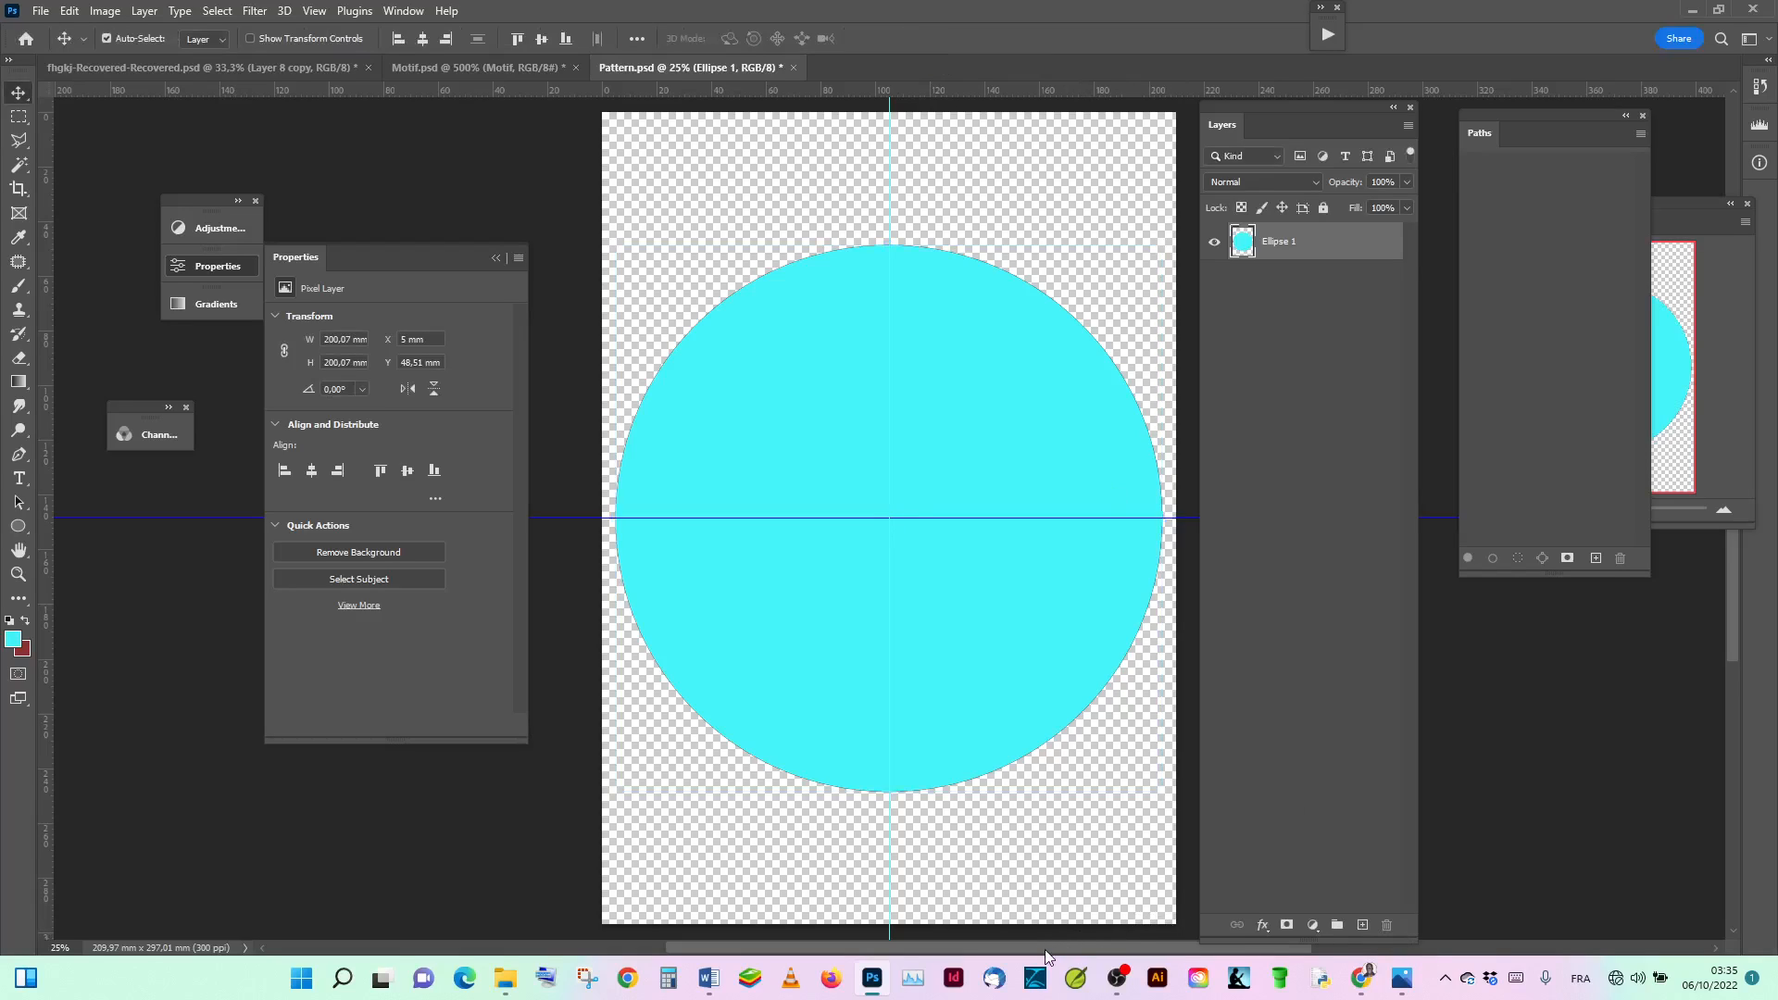
Step: Try selecting the canvas's upper-right quarter up to both guides with the Rectangular Marquee tool, and deselect it
drag(1046, 948, 1079, 952)
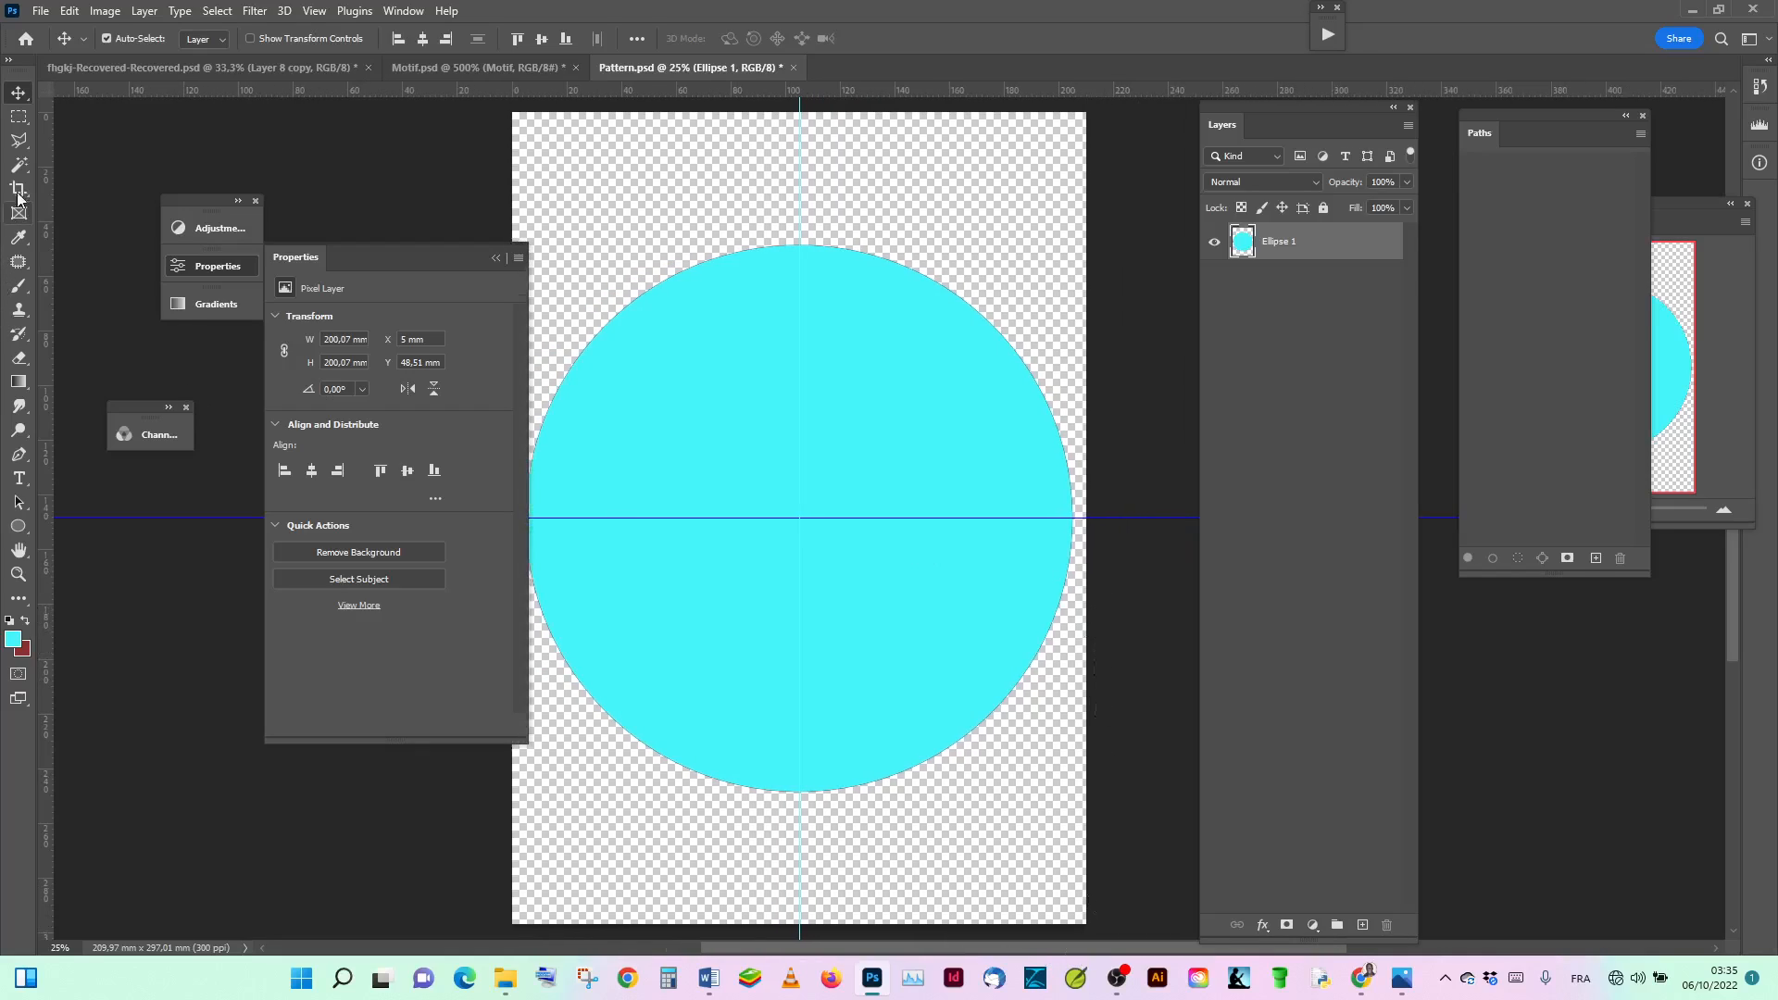
click(18, 116)
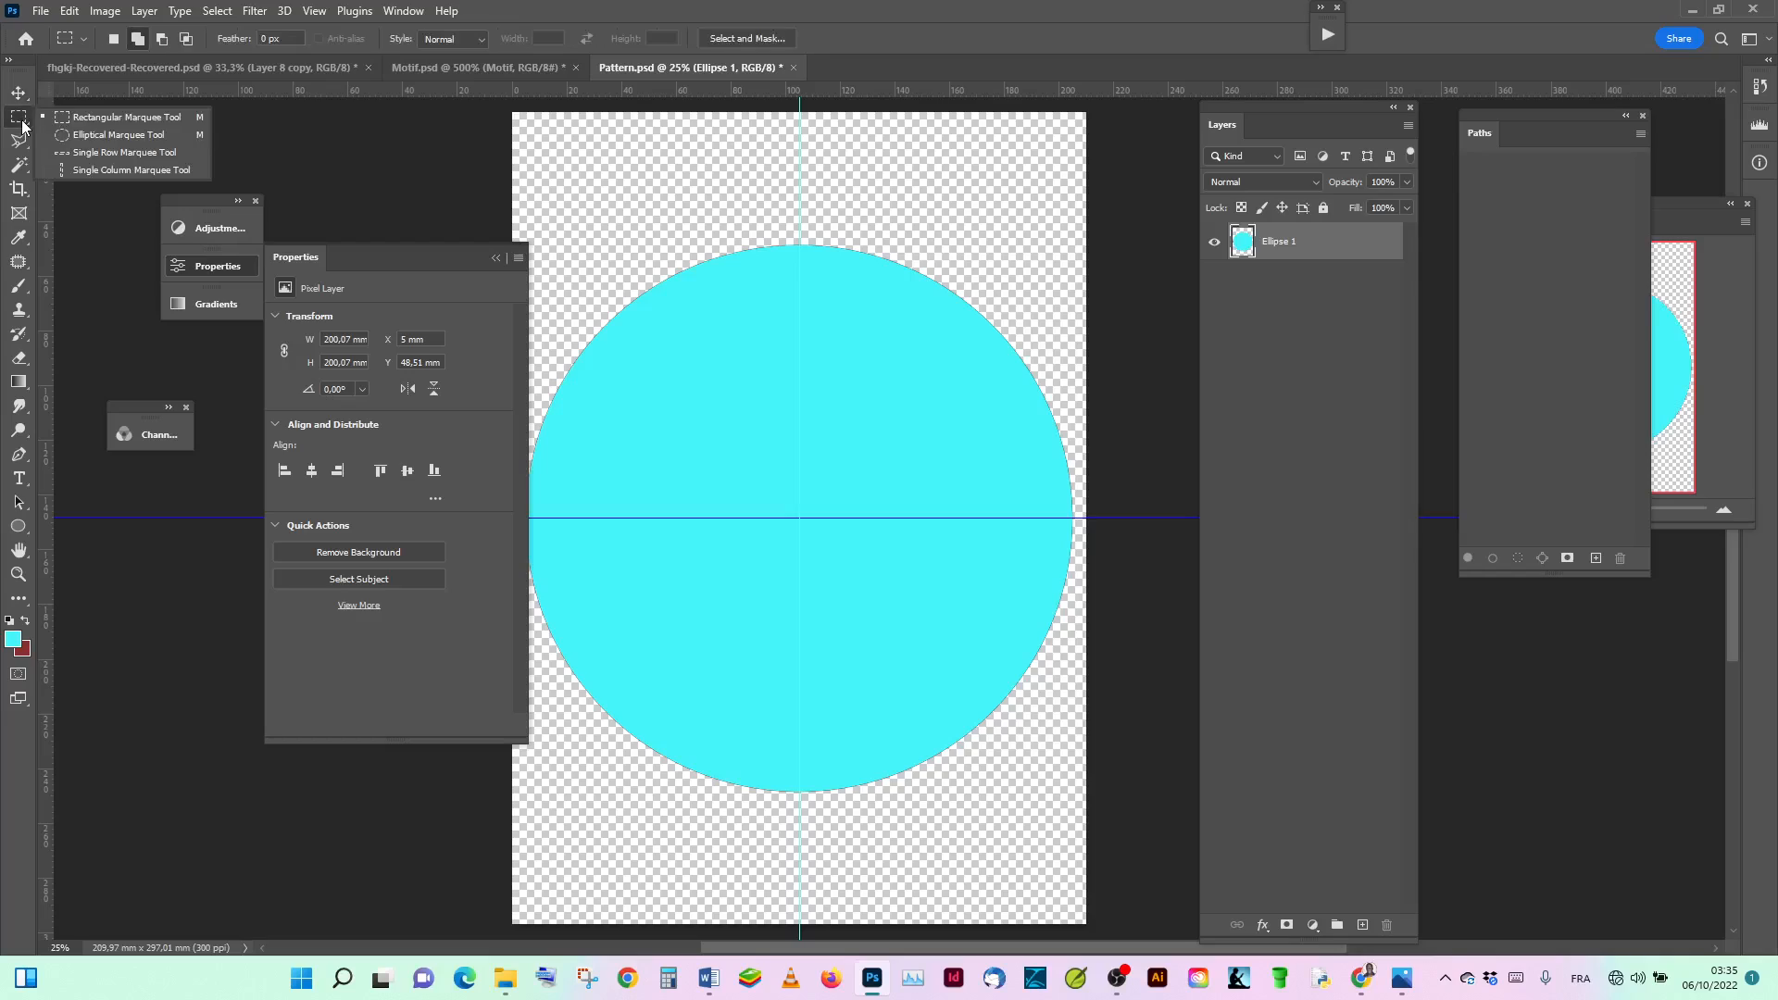
click(155, 115)
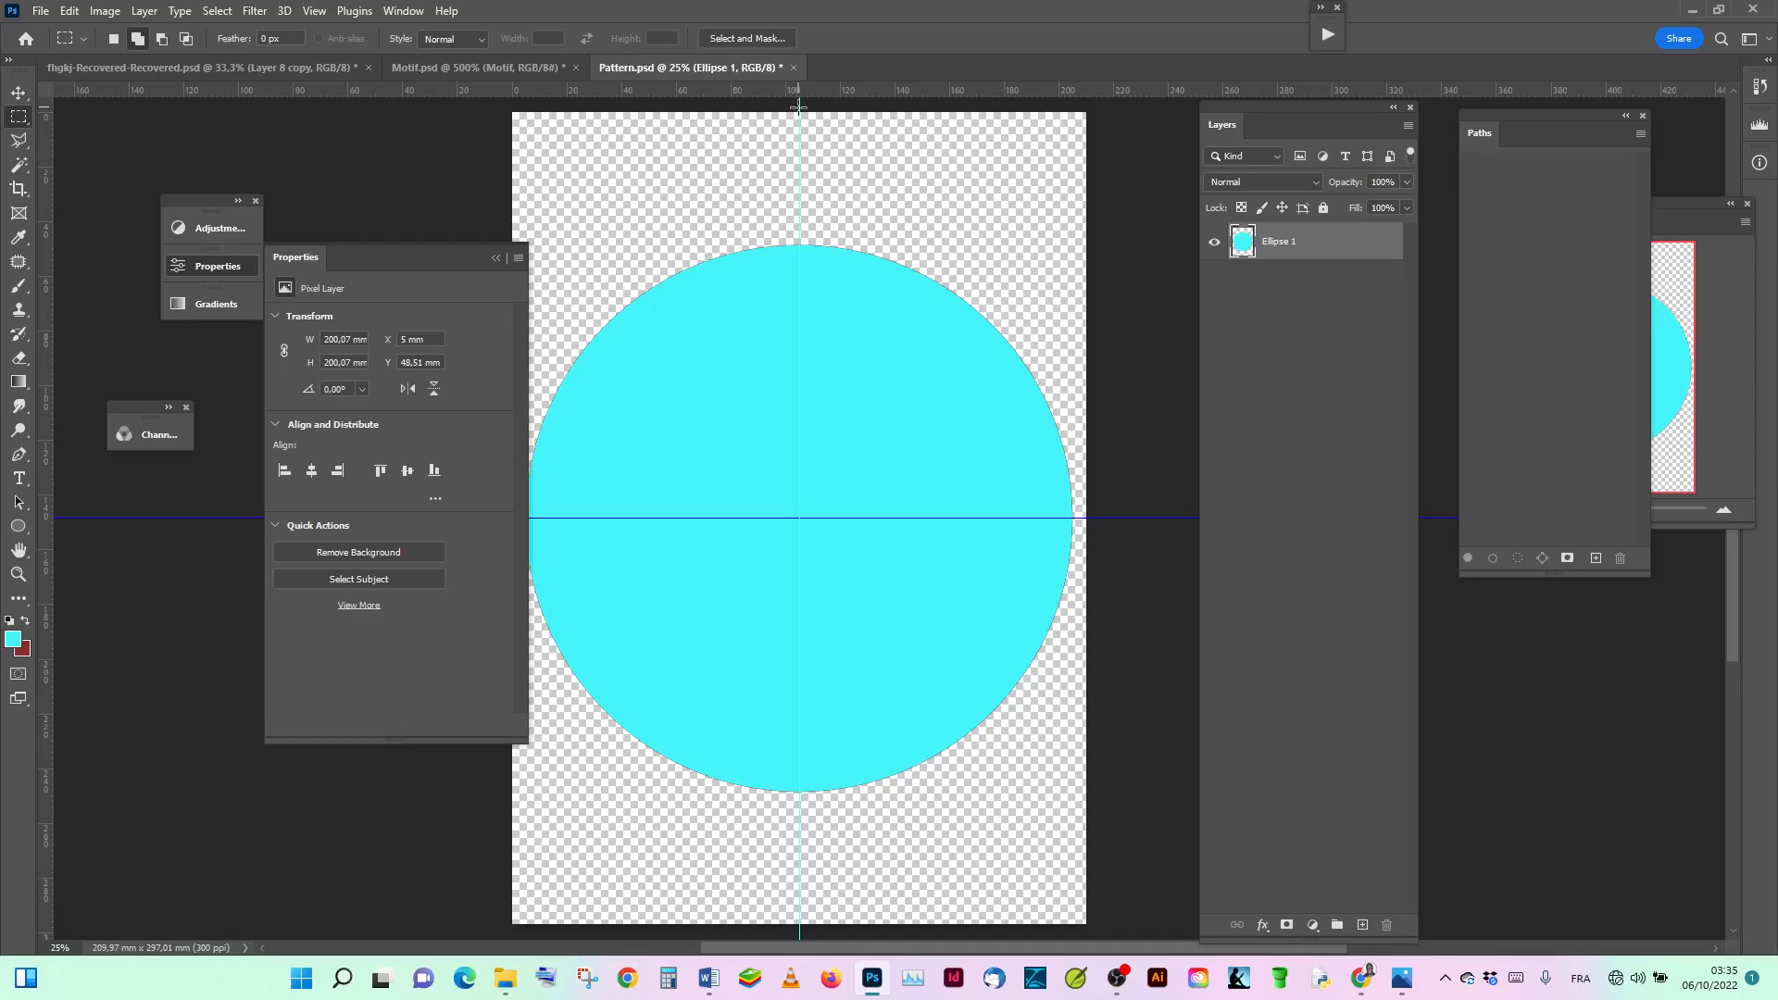
drag(800, 108, 1092, 519)
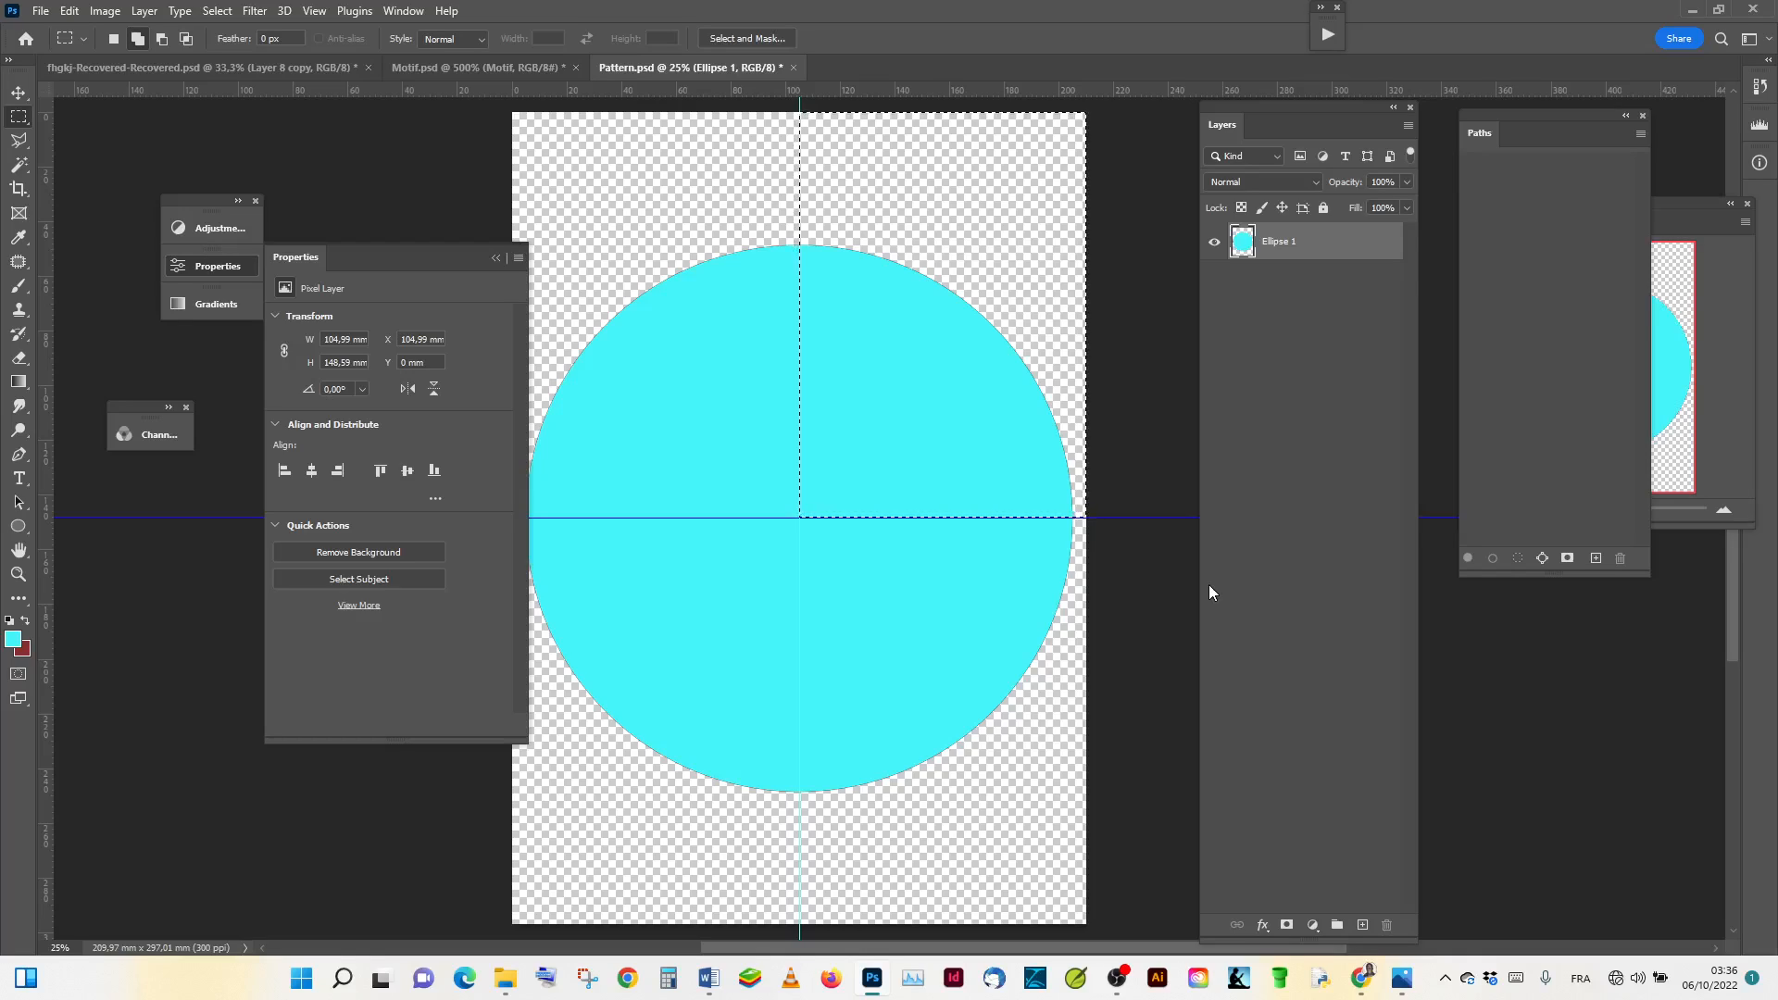
key(ctrl+d)
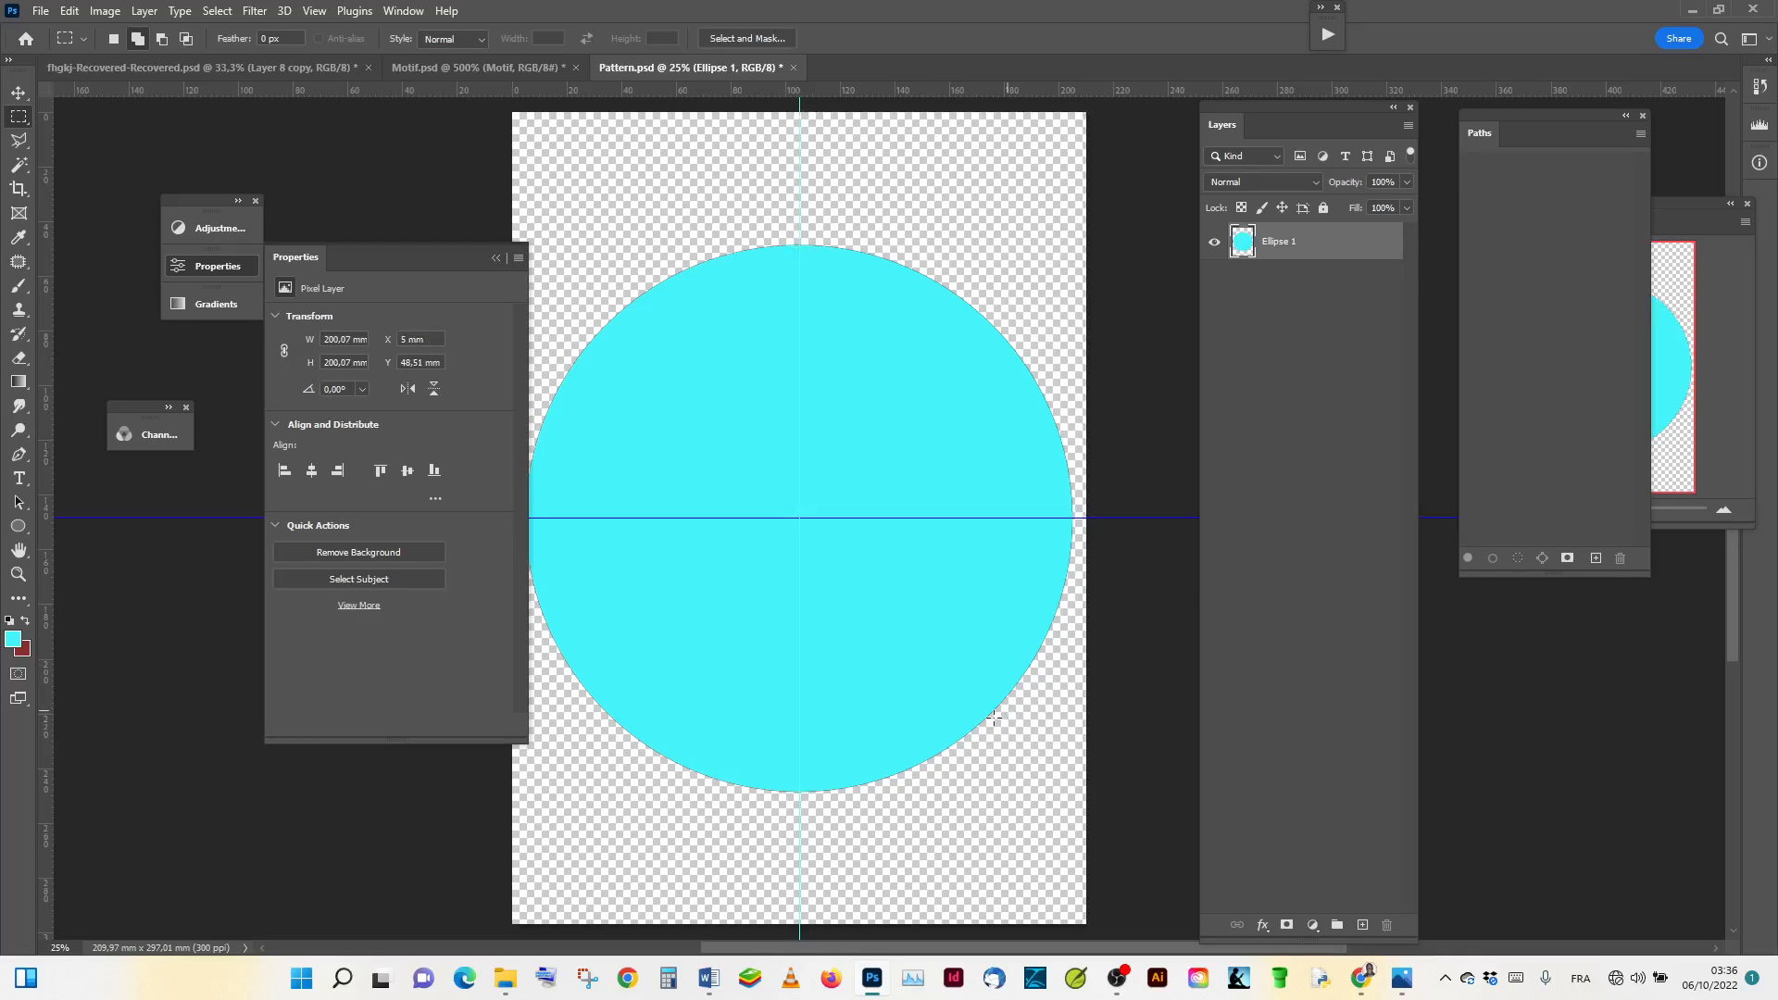
Step: Copy the circle's lower half below the horizontal guide to a new layer, and hide the Ellipse 1 layer
click(495, 258)
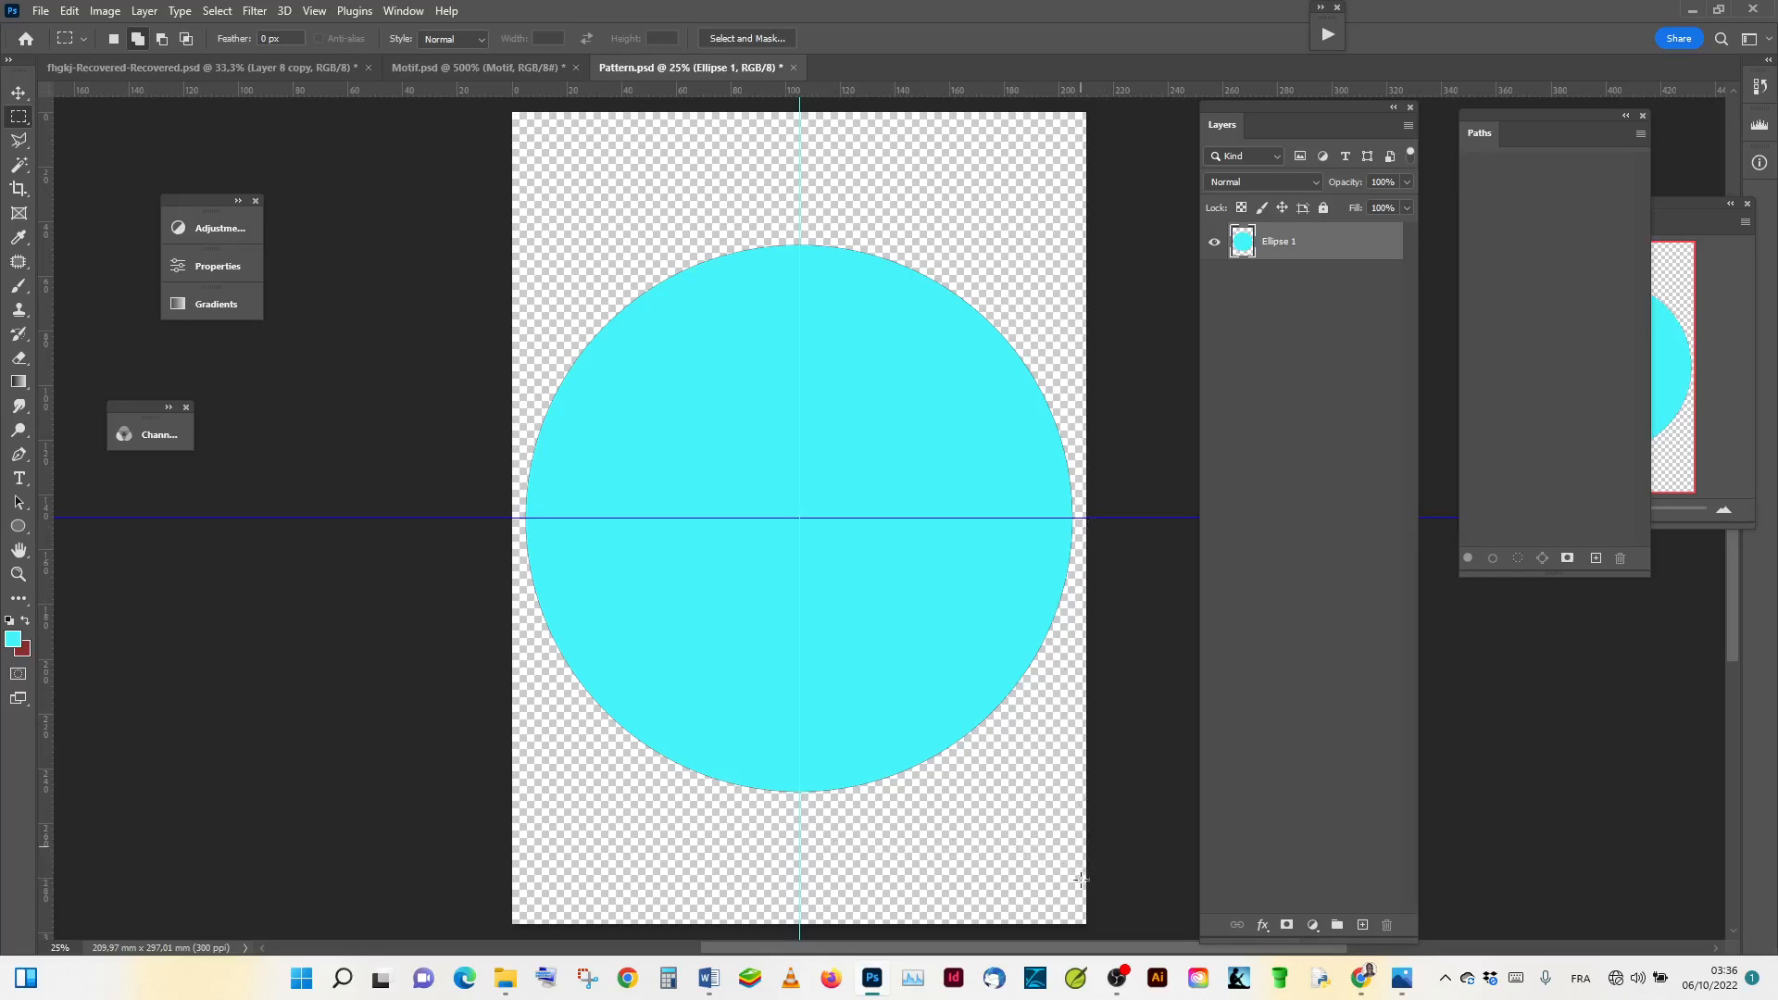
drag(1088, 922, 373, 516)
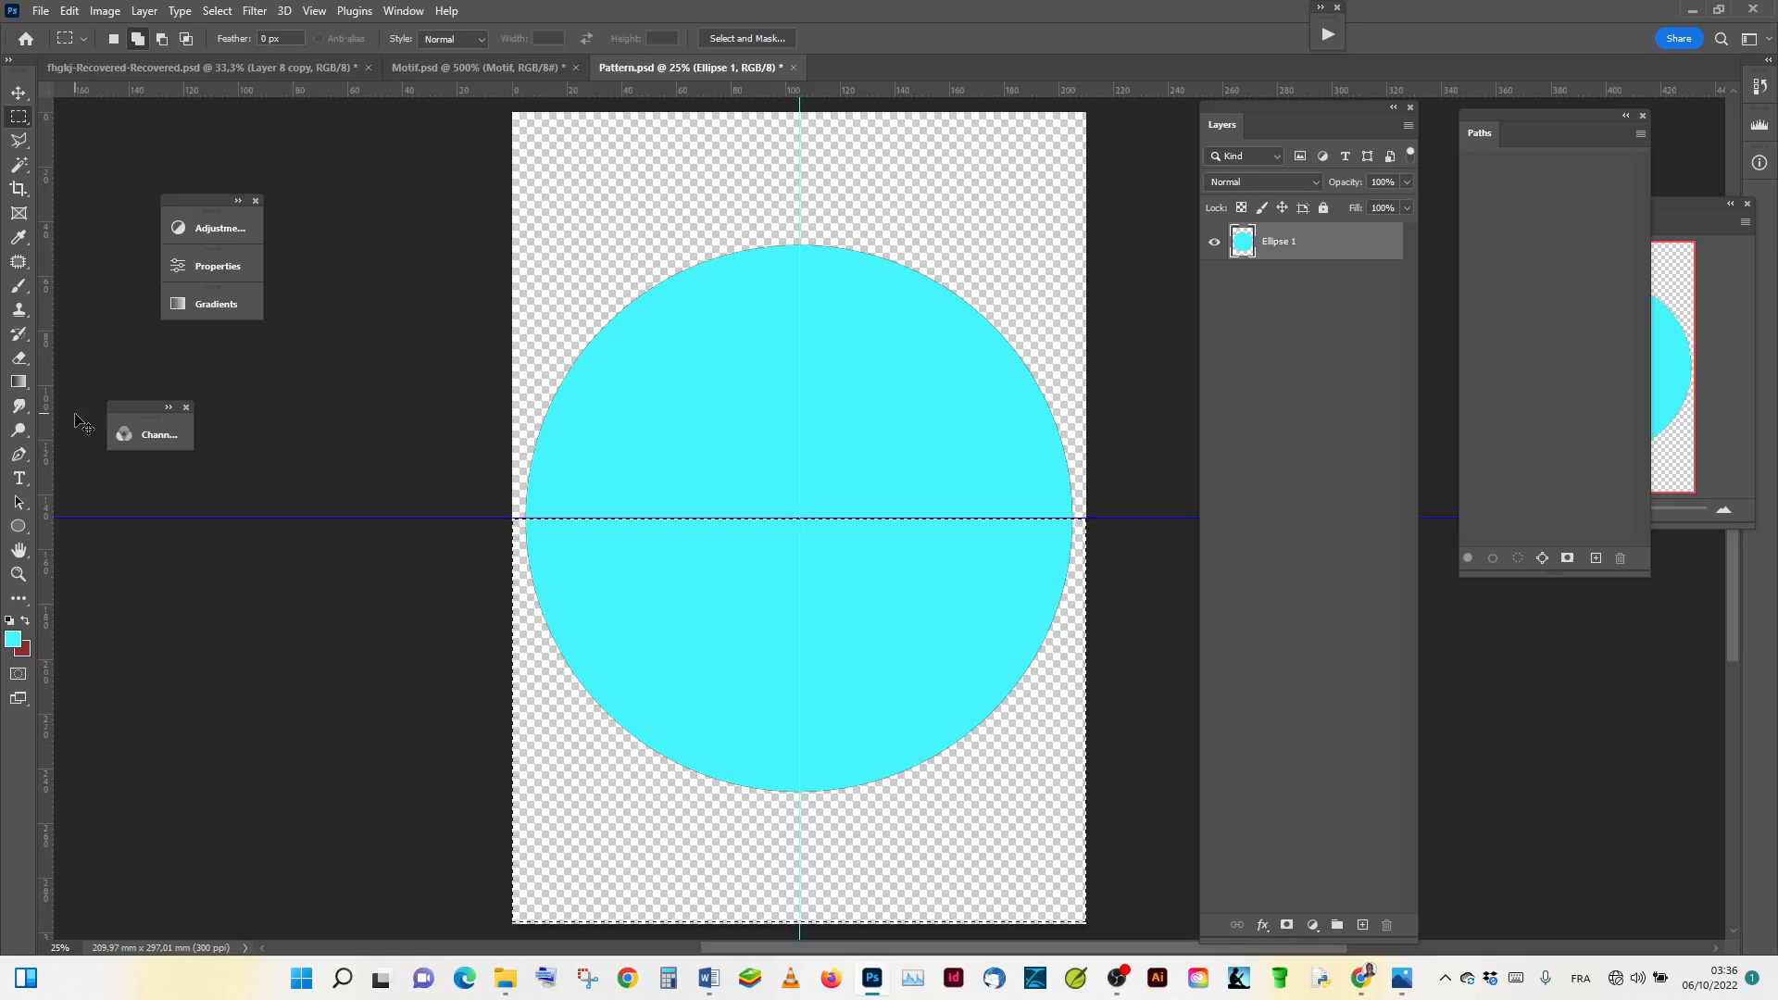
key(ctrl+j)
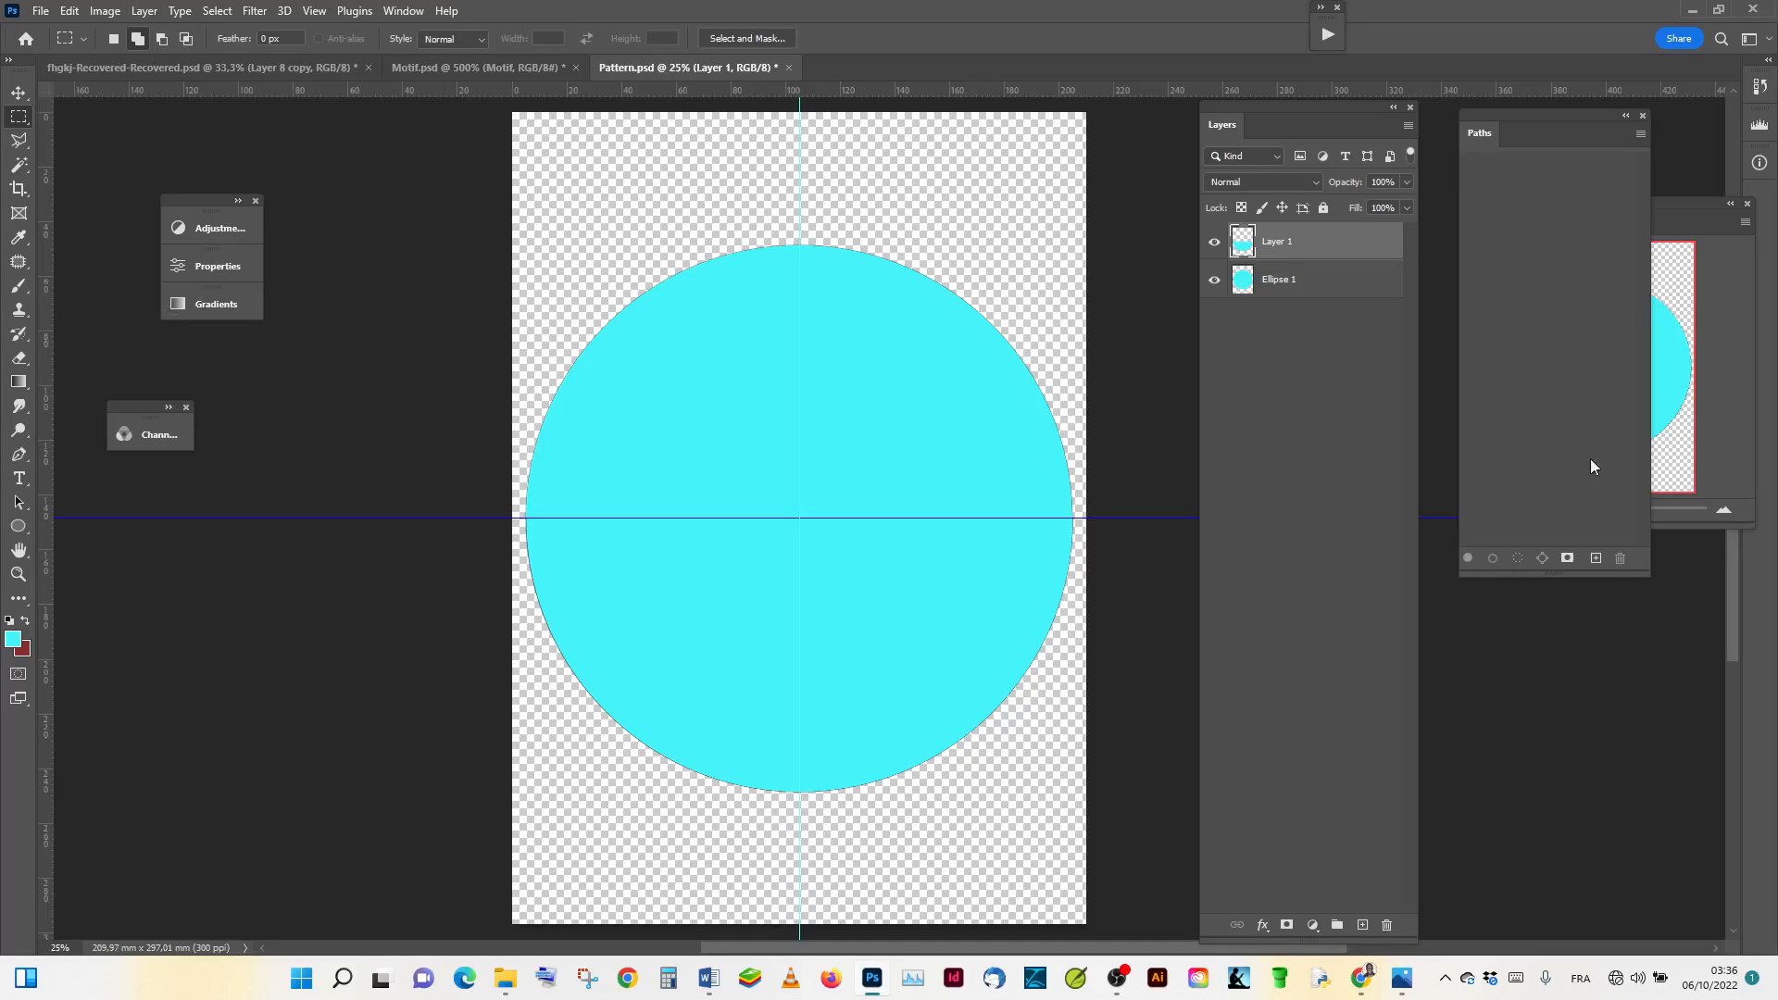
click(1216, 281)
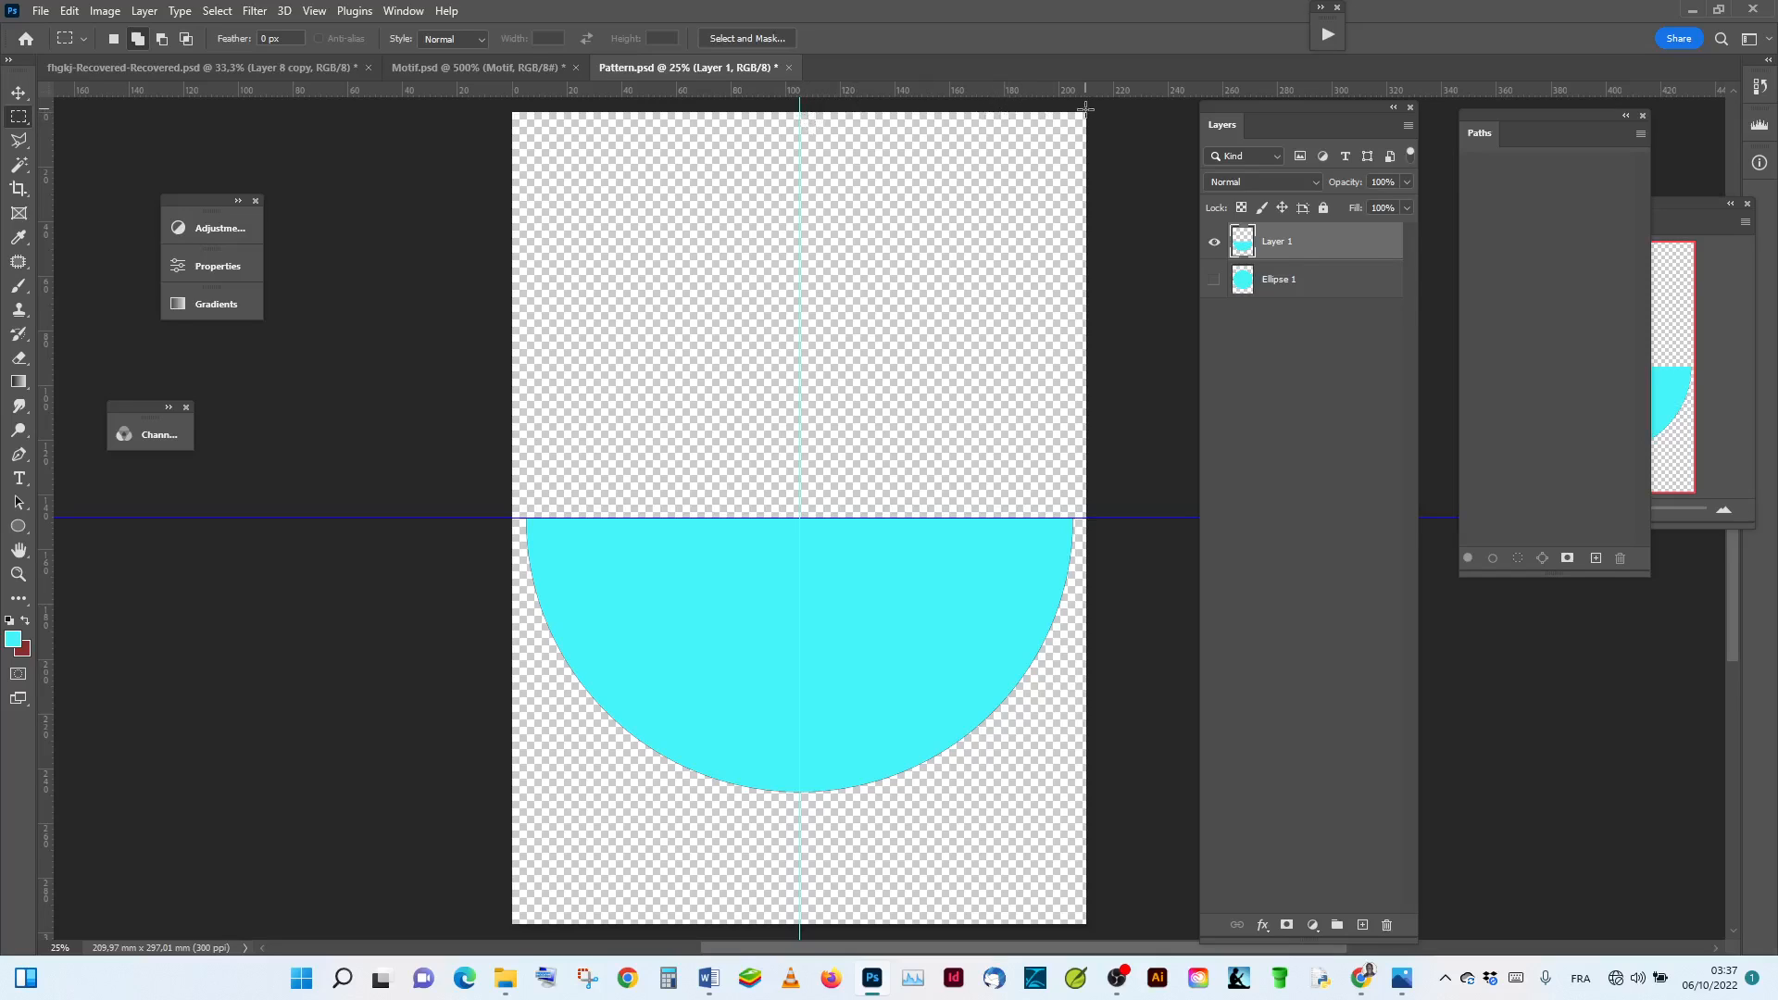
Step: Copy the half circle's right half, up to the vertical guide, to a new layer and hide Layer 1
drag(1085, 109, 794, 571)
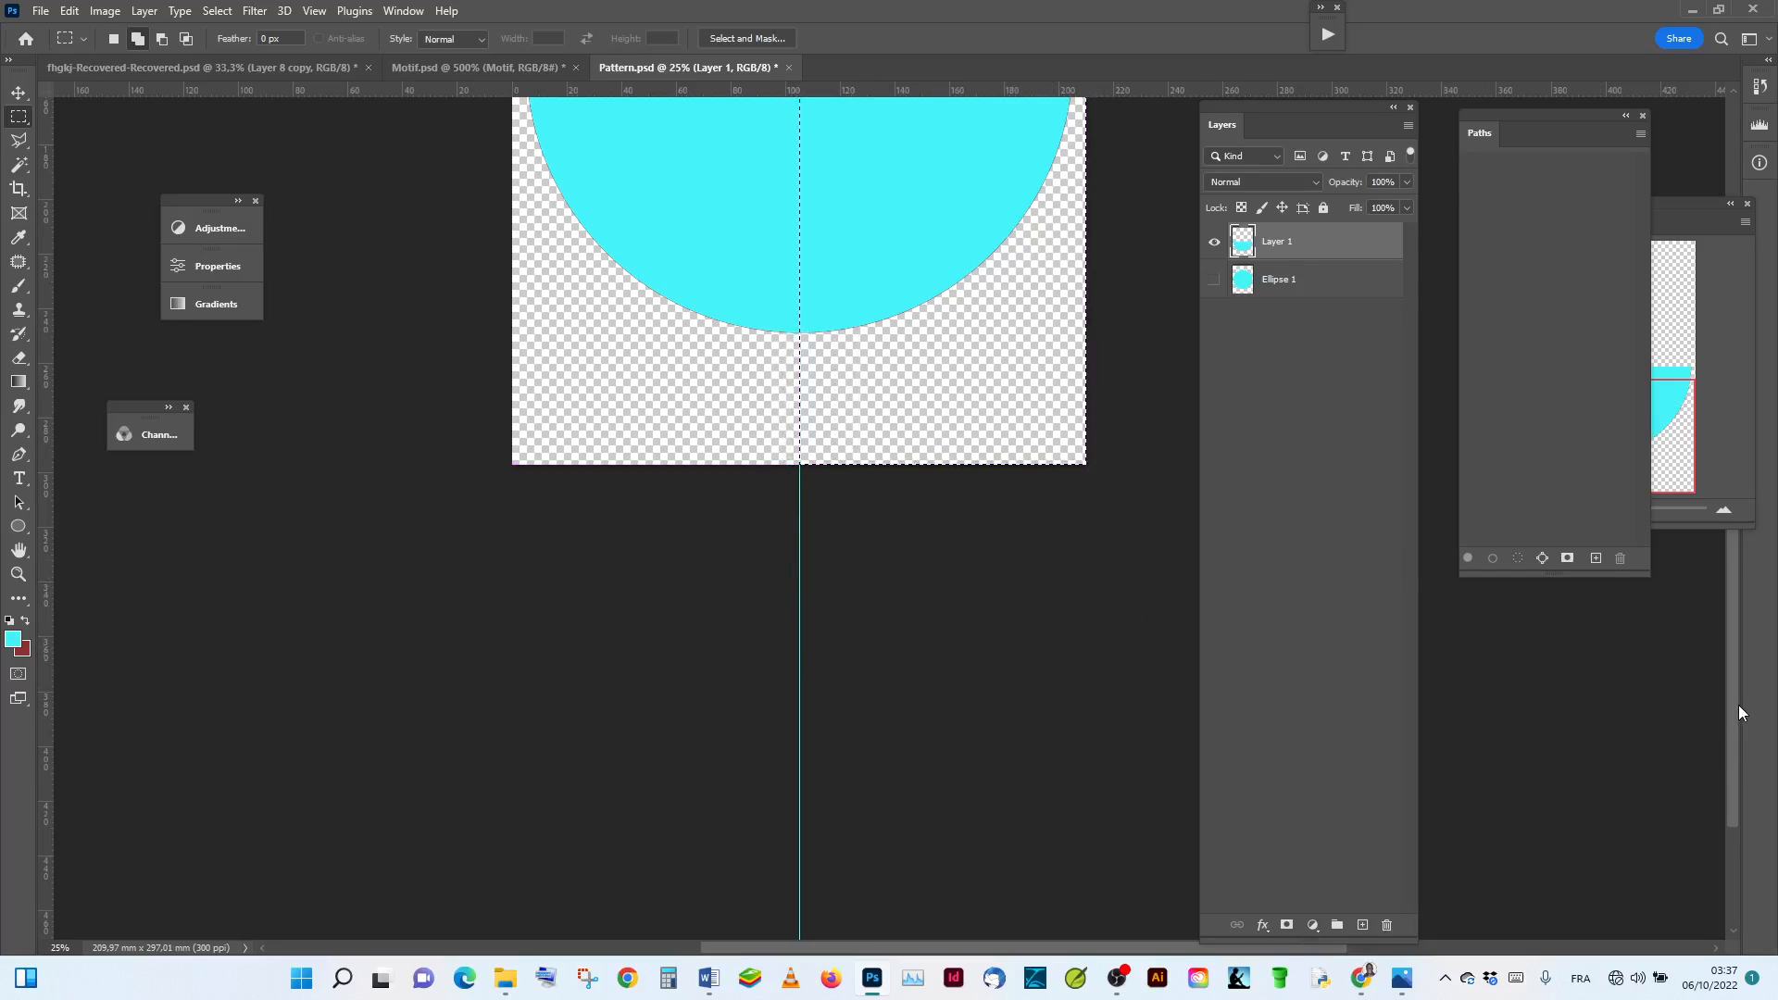
drag(1738, 713, 1724, 526)
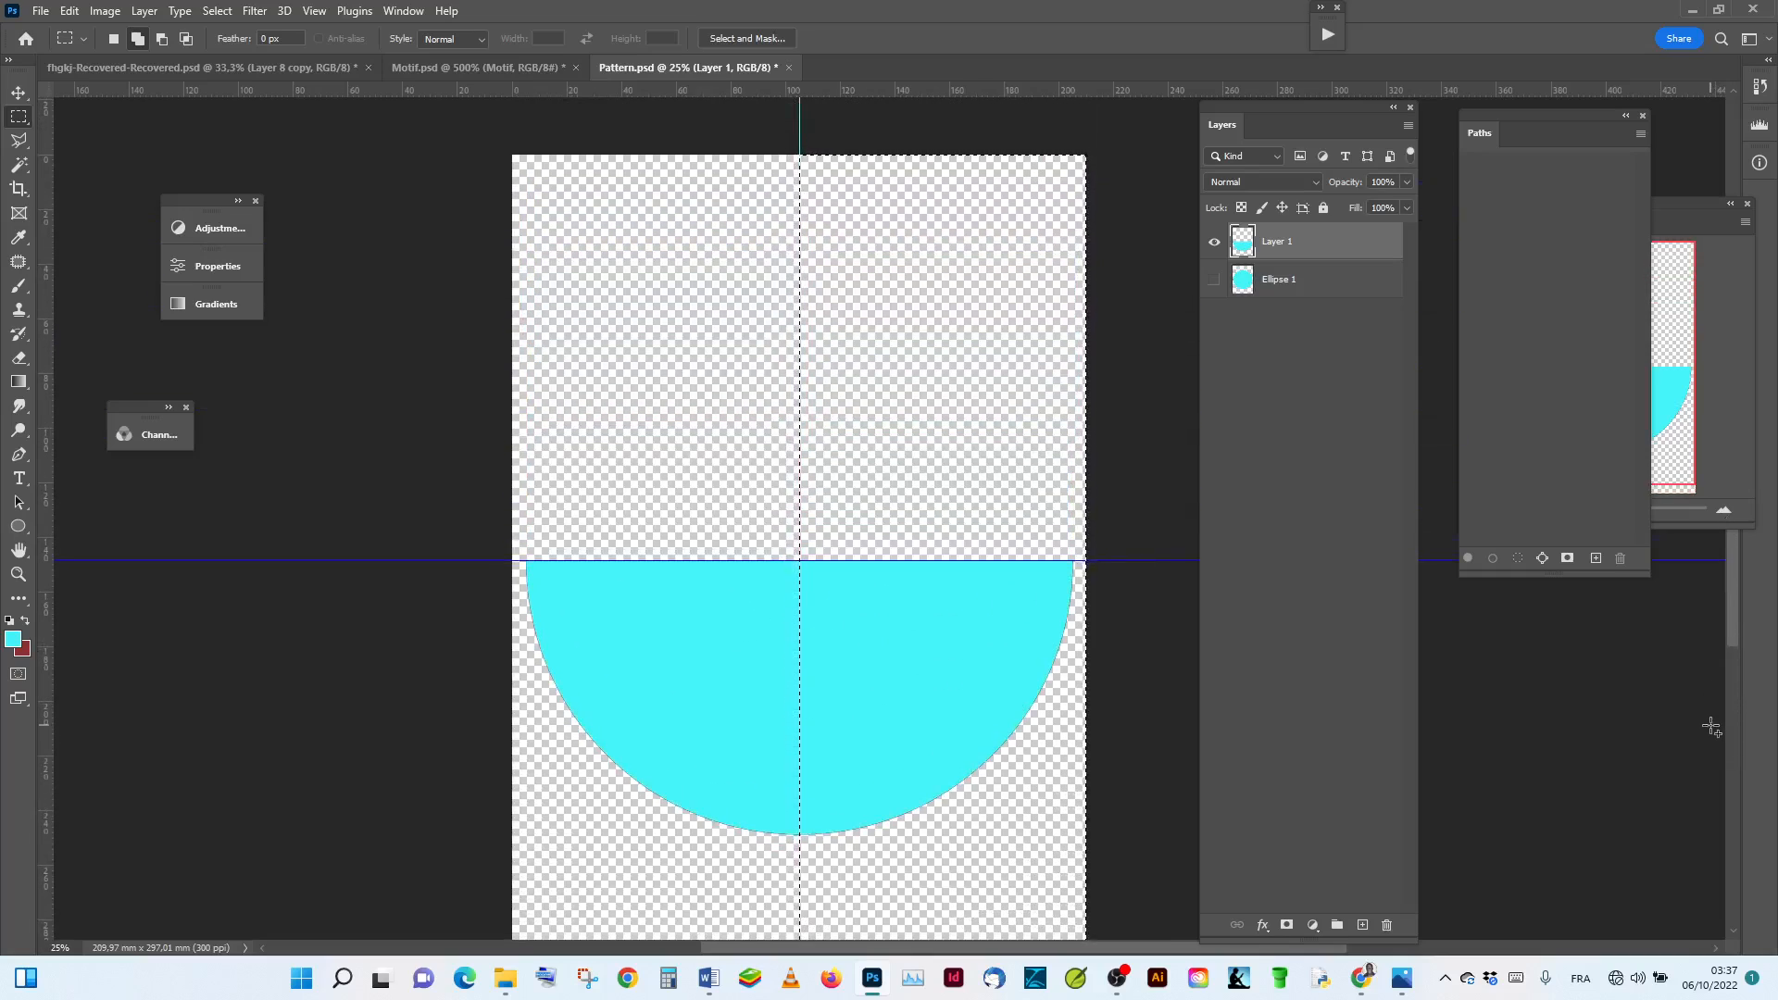
key(ctrl+j)
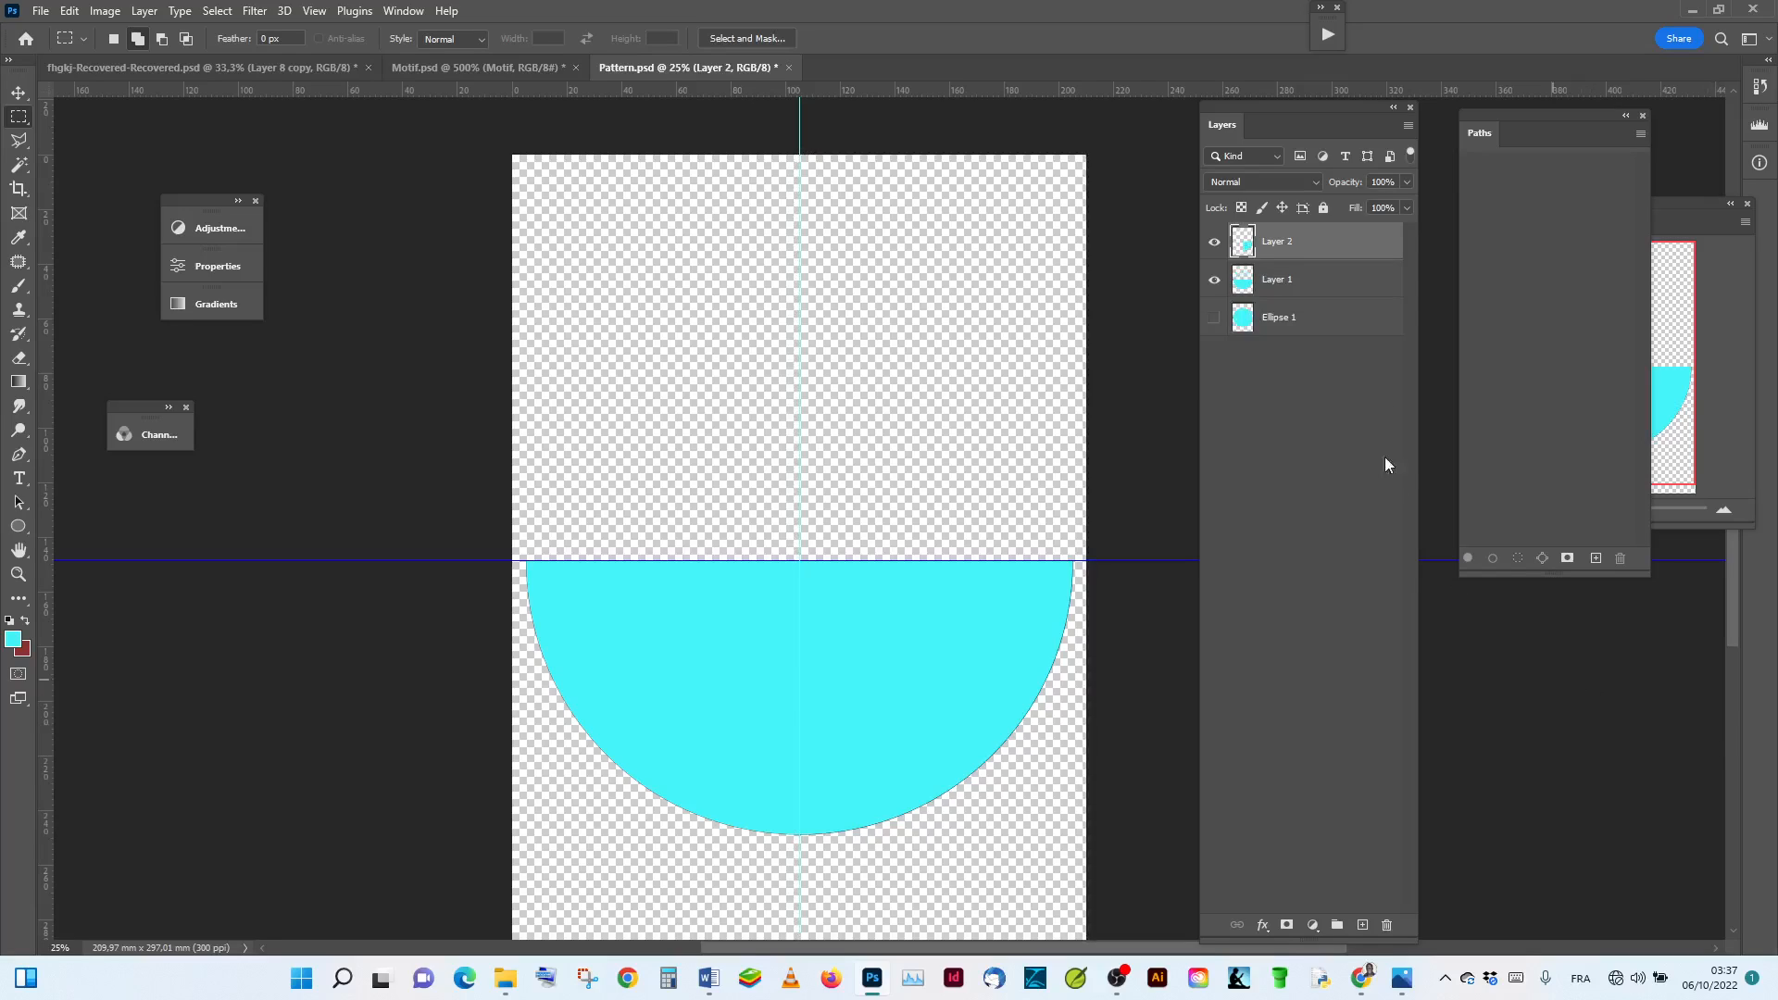
click(1214, 280)
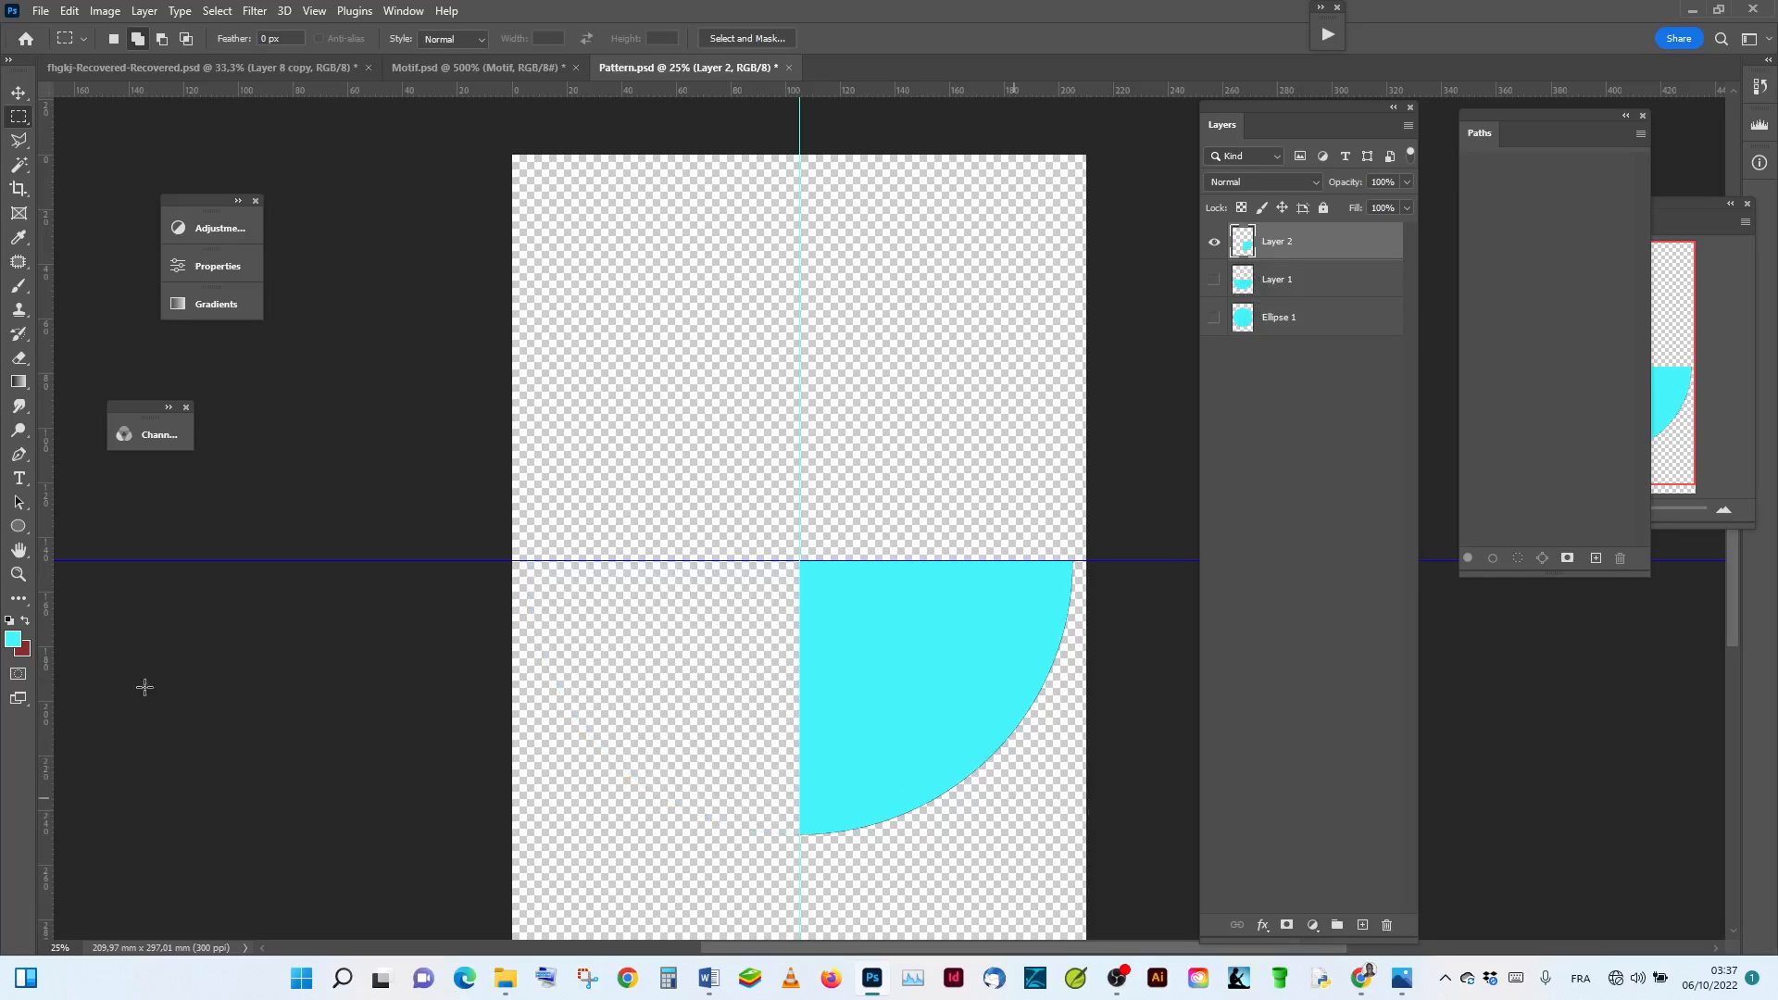
Step: Collapse the Paths panel and duplicate the quarter-circle Layer 2 as cercle2 in Pattern.psd
click(18, 574)
click(905, 653)
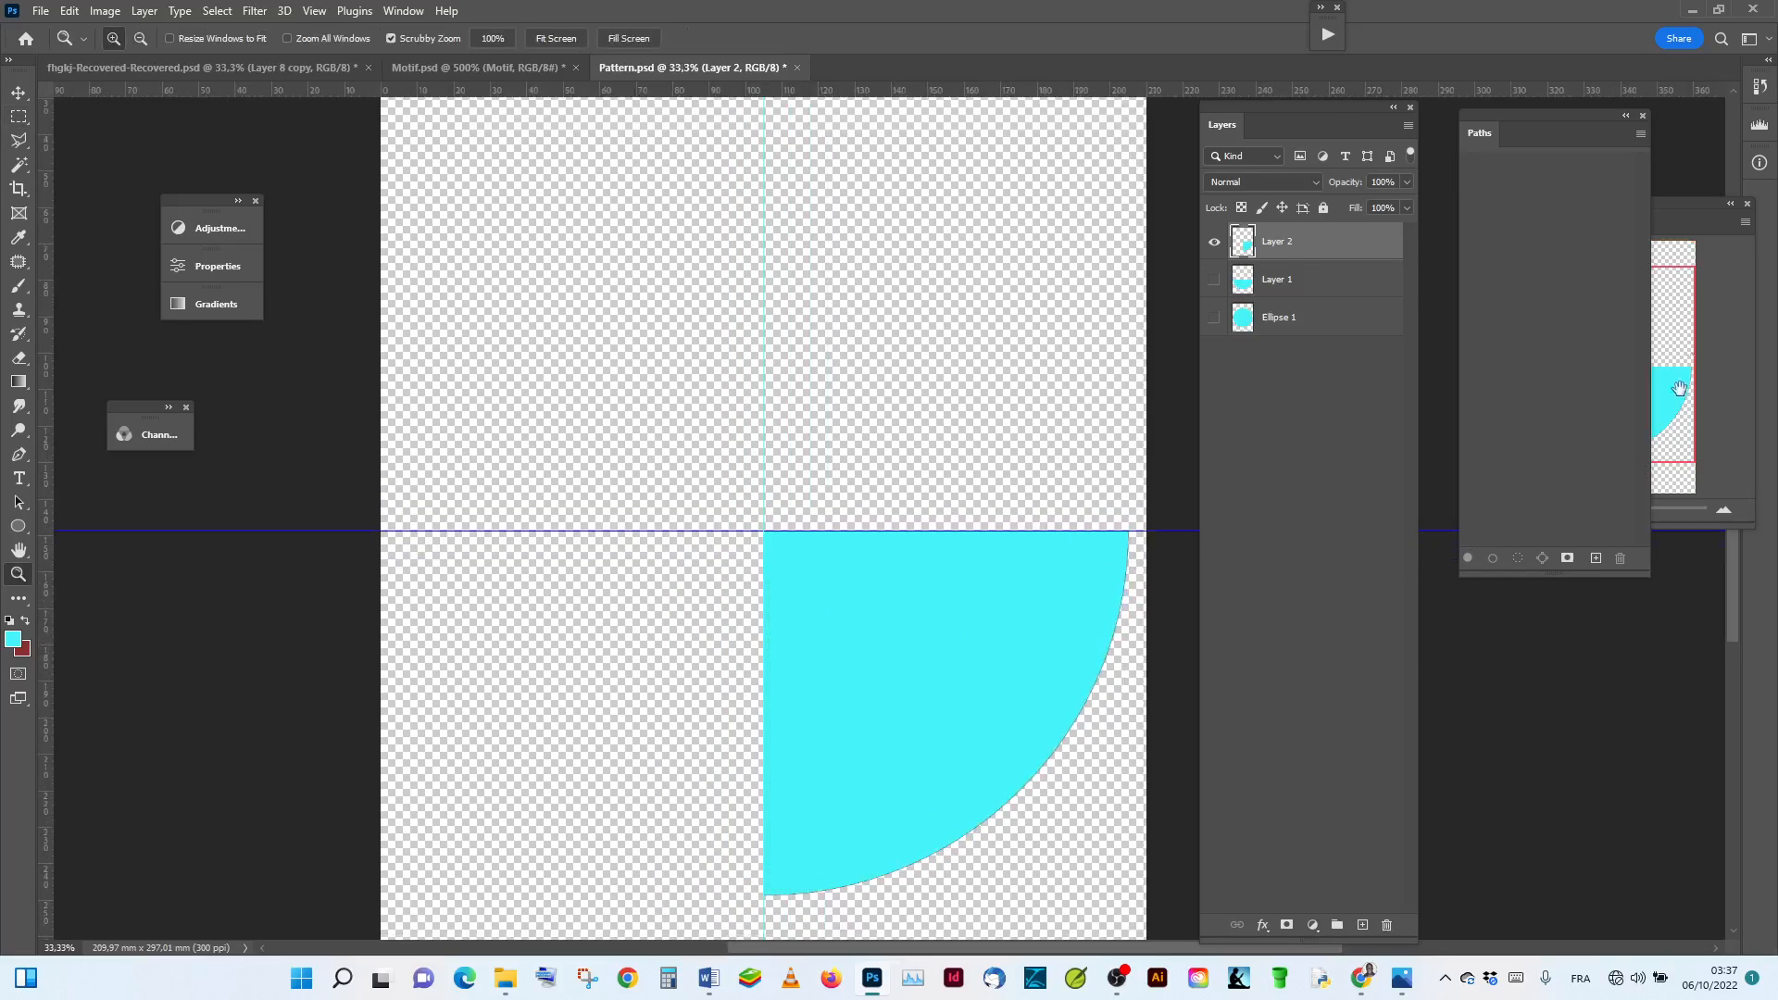
click(1627, 119)
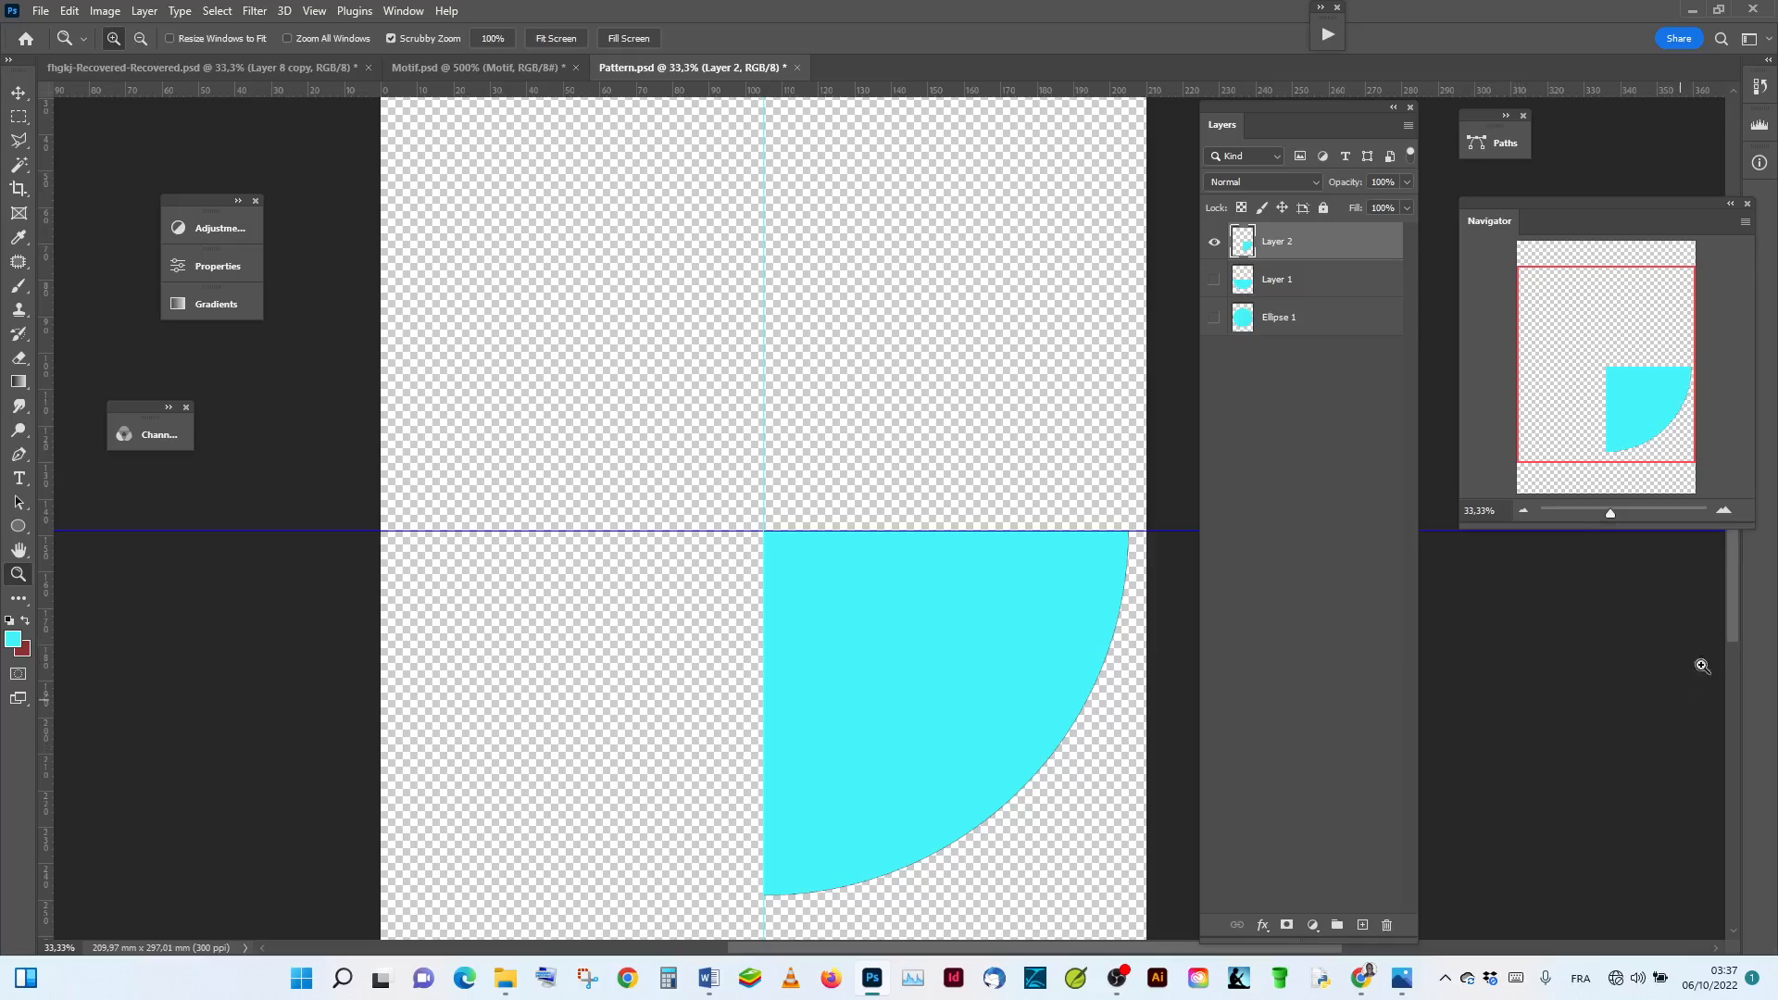
drag(1734, 615, 1734, 668)
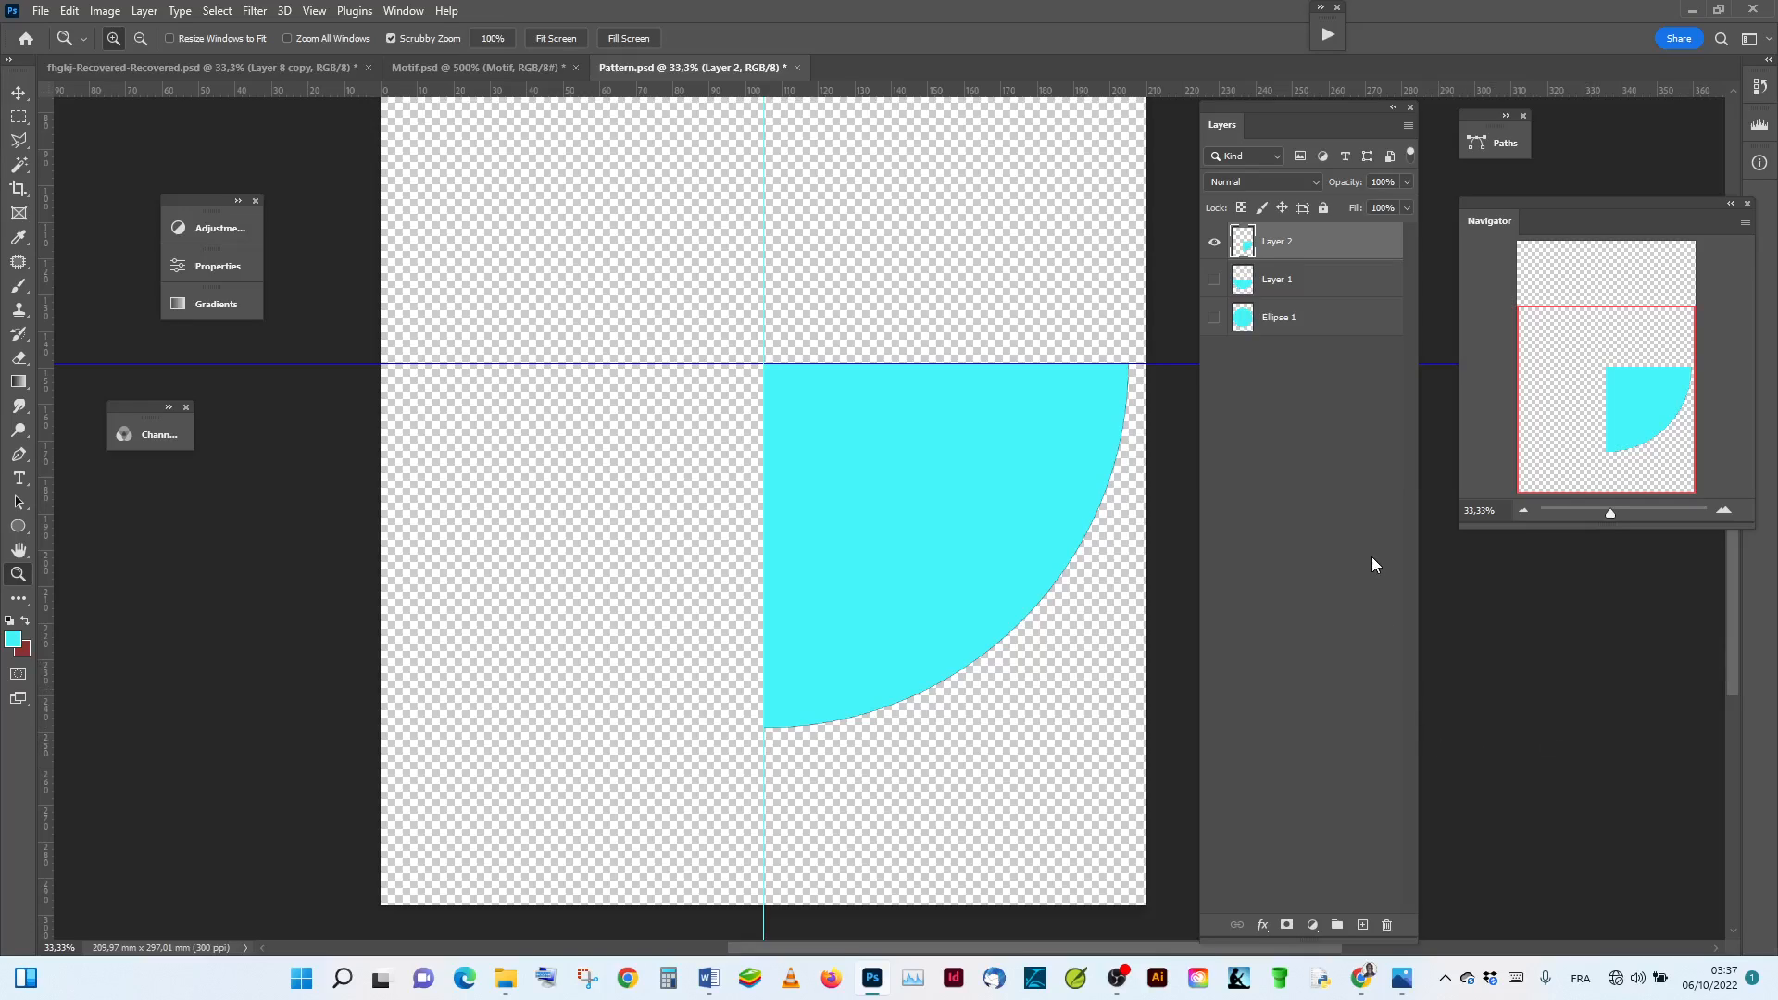
right_click(1338, 248)
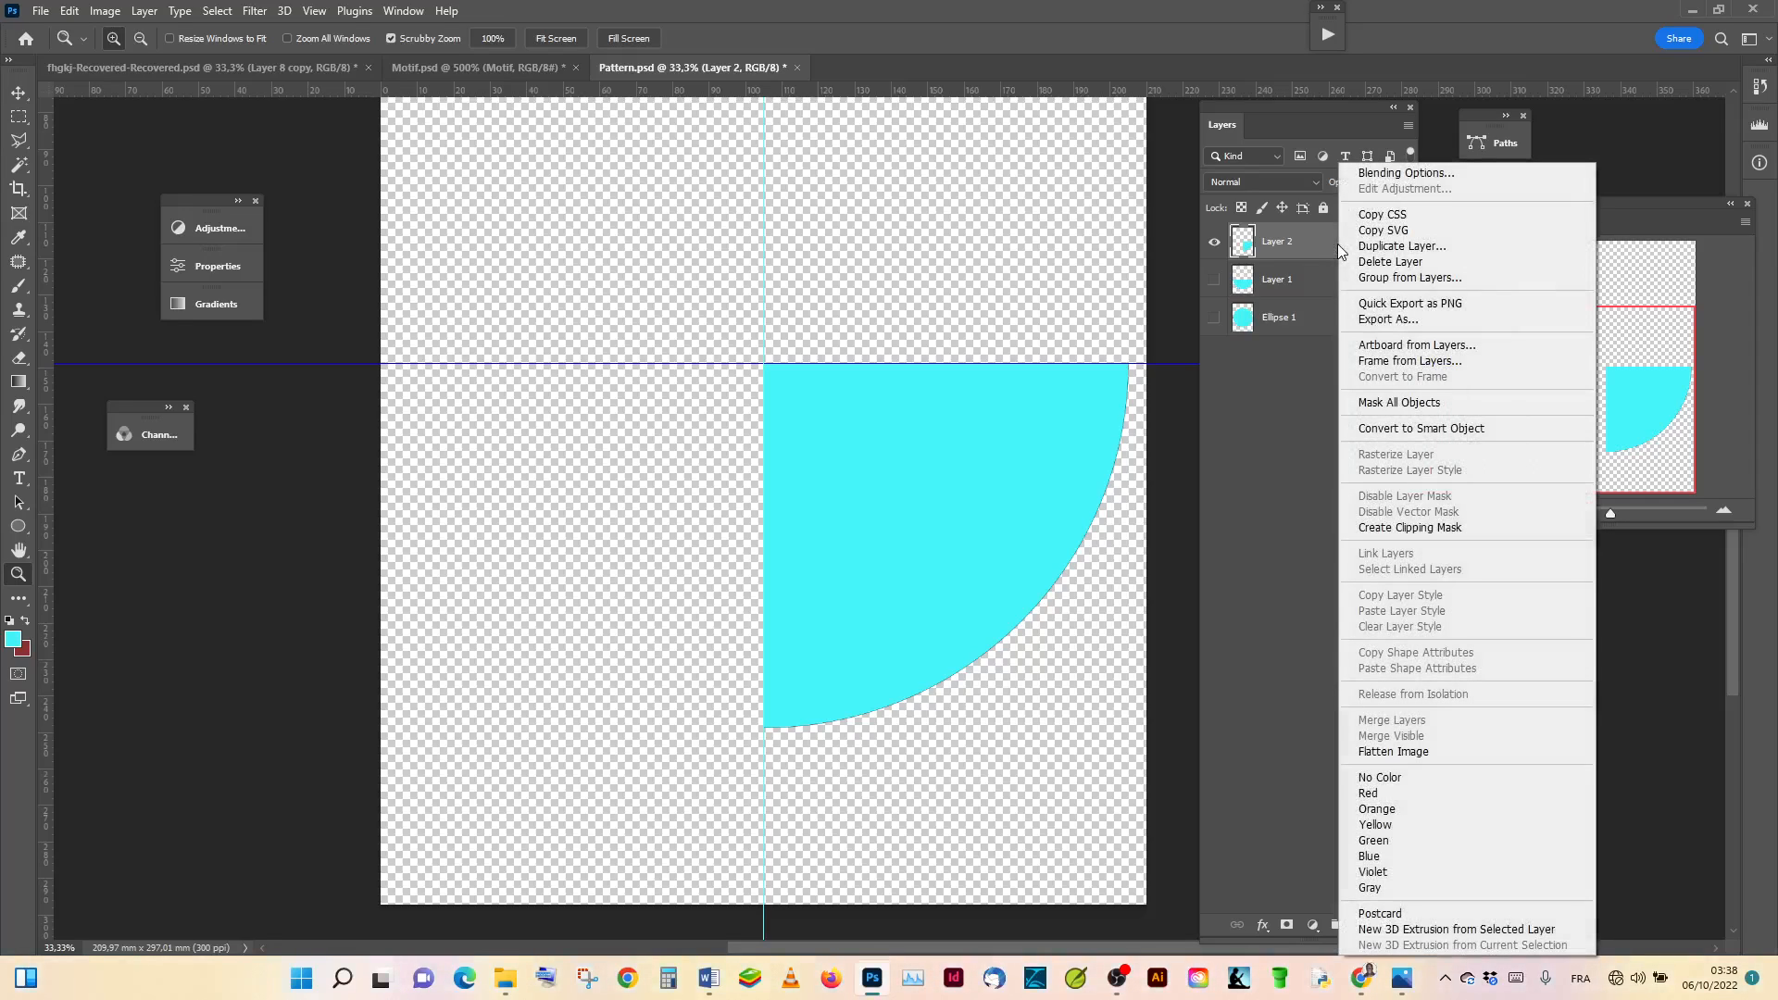
click(1441, 248)
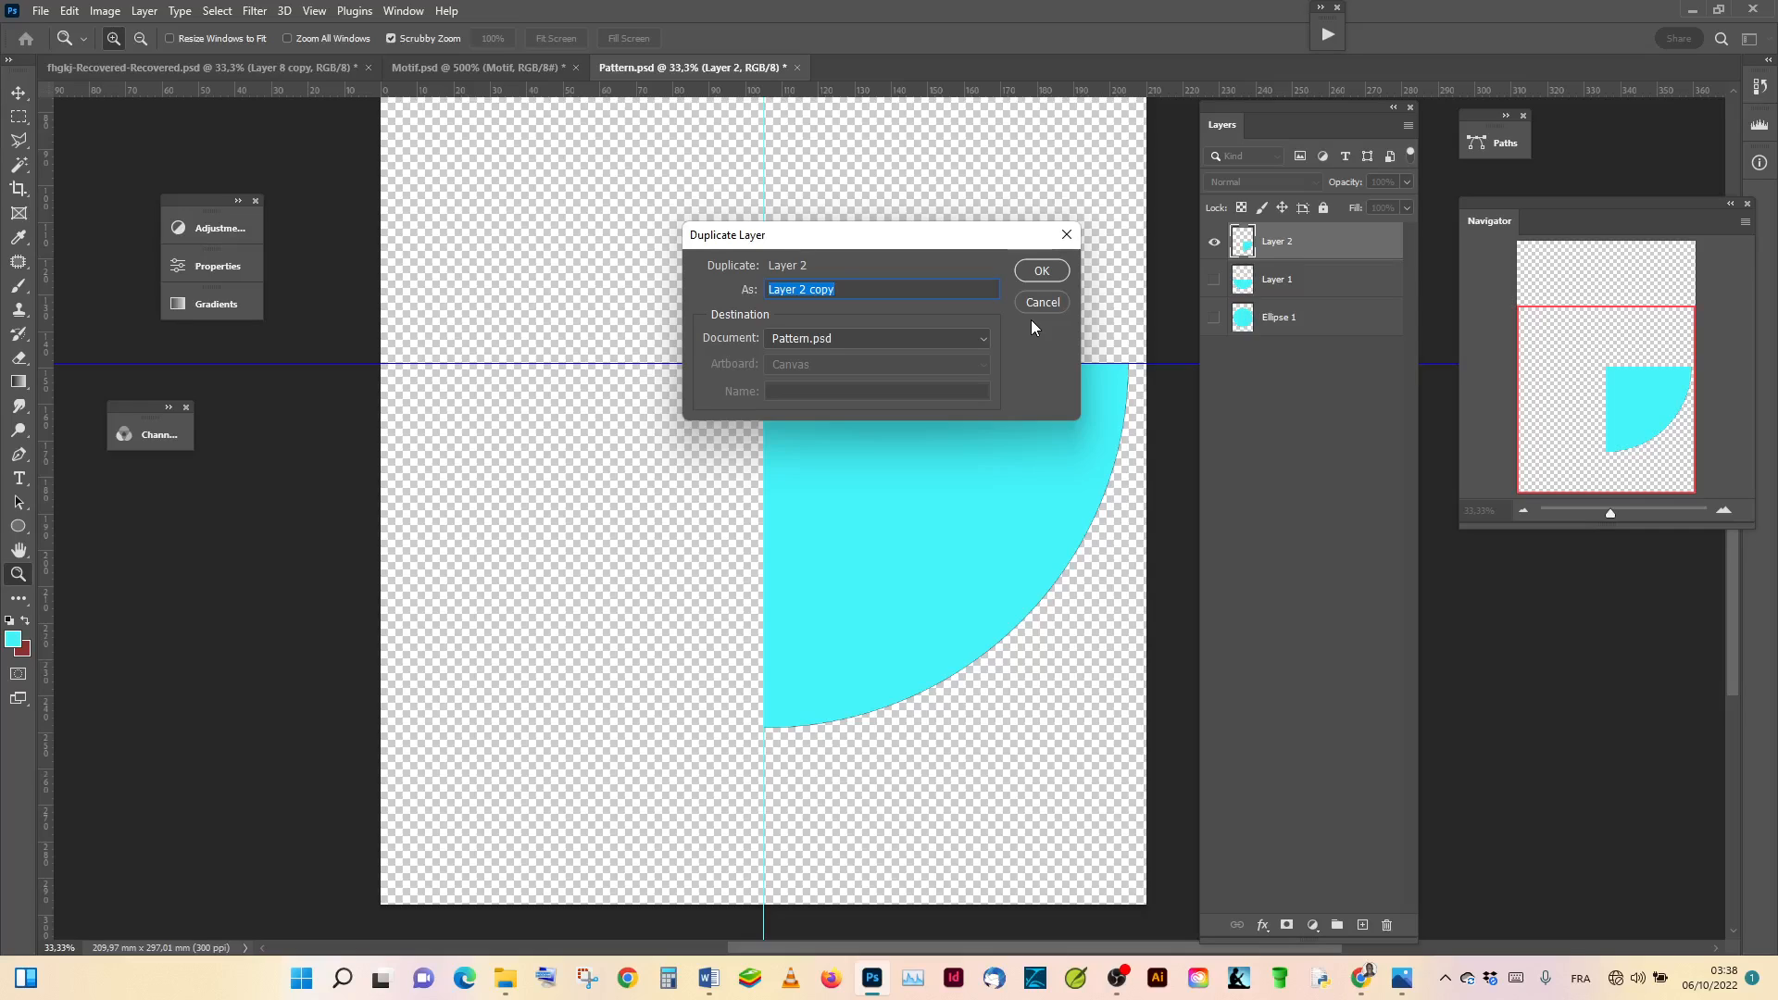
text(cerc)
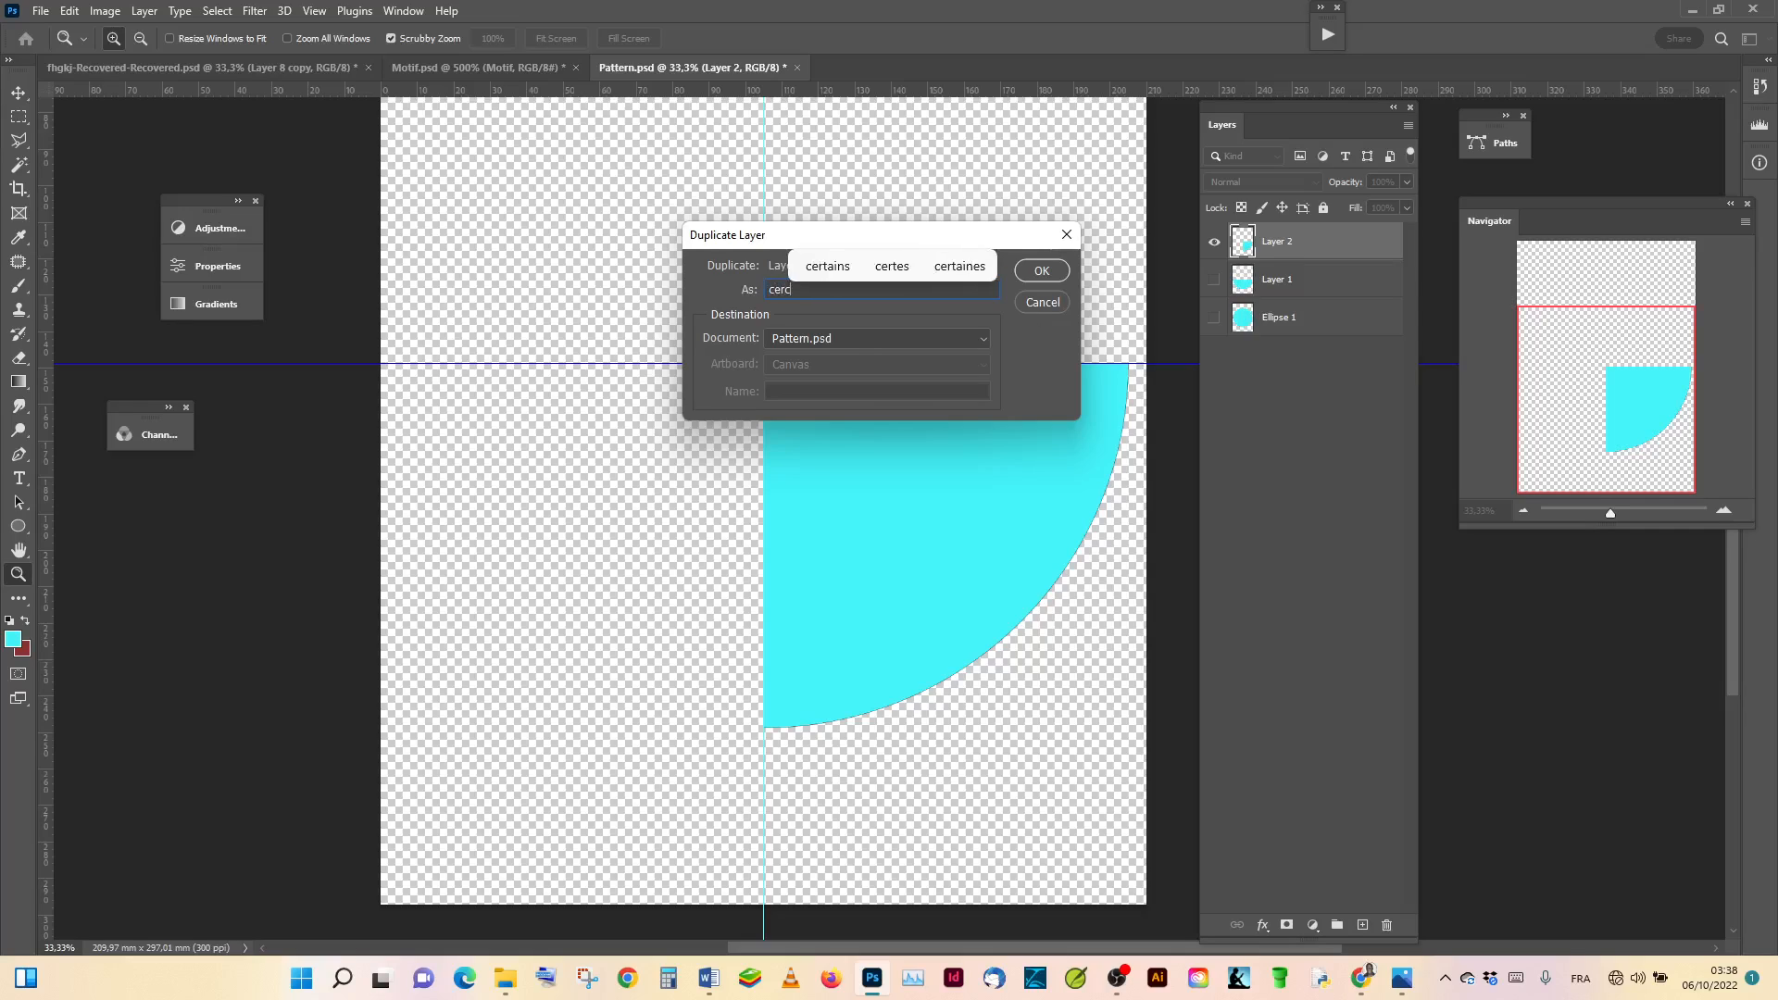
text(le2)
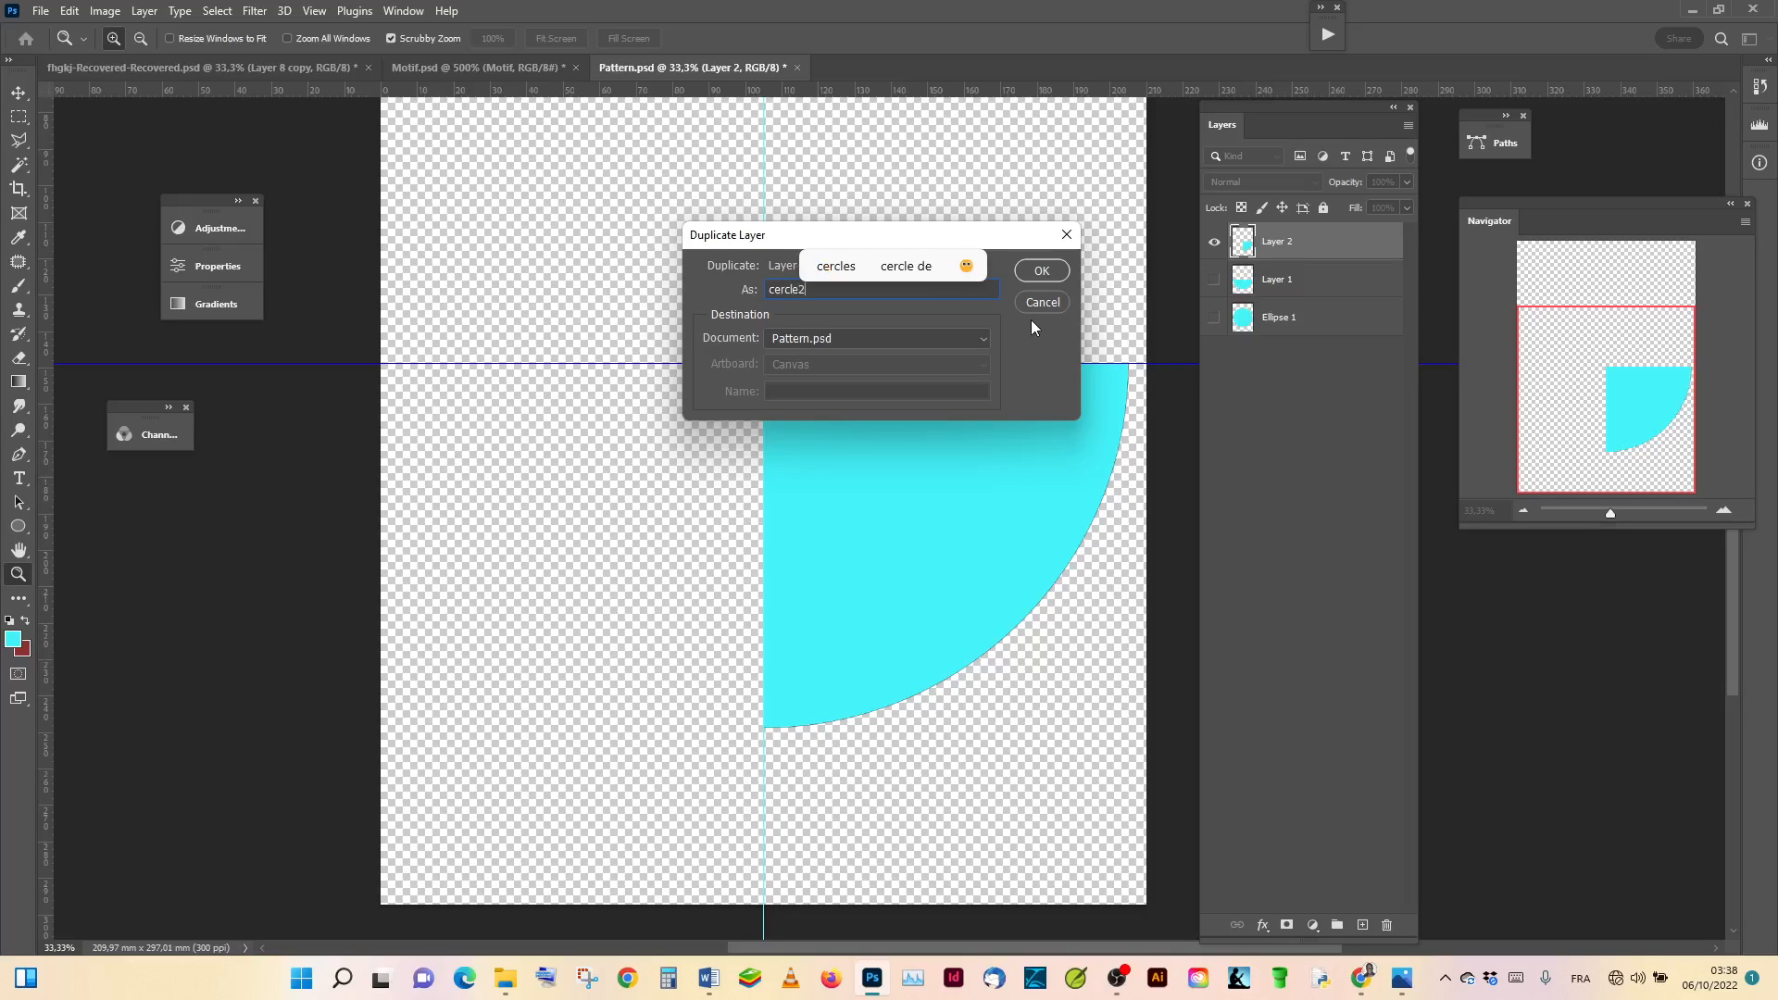
click(1040, 271)
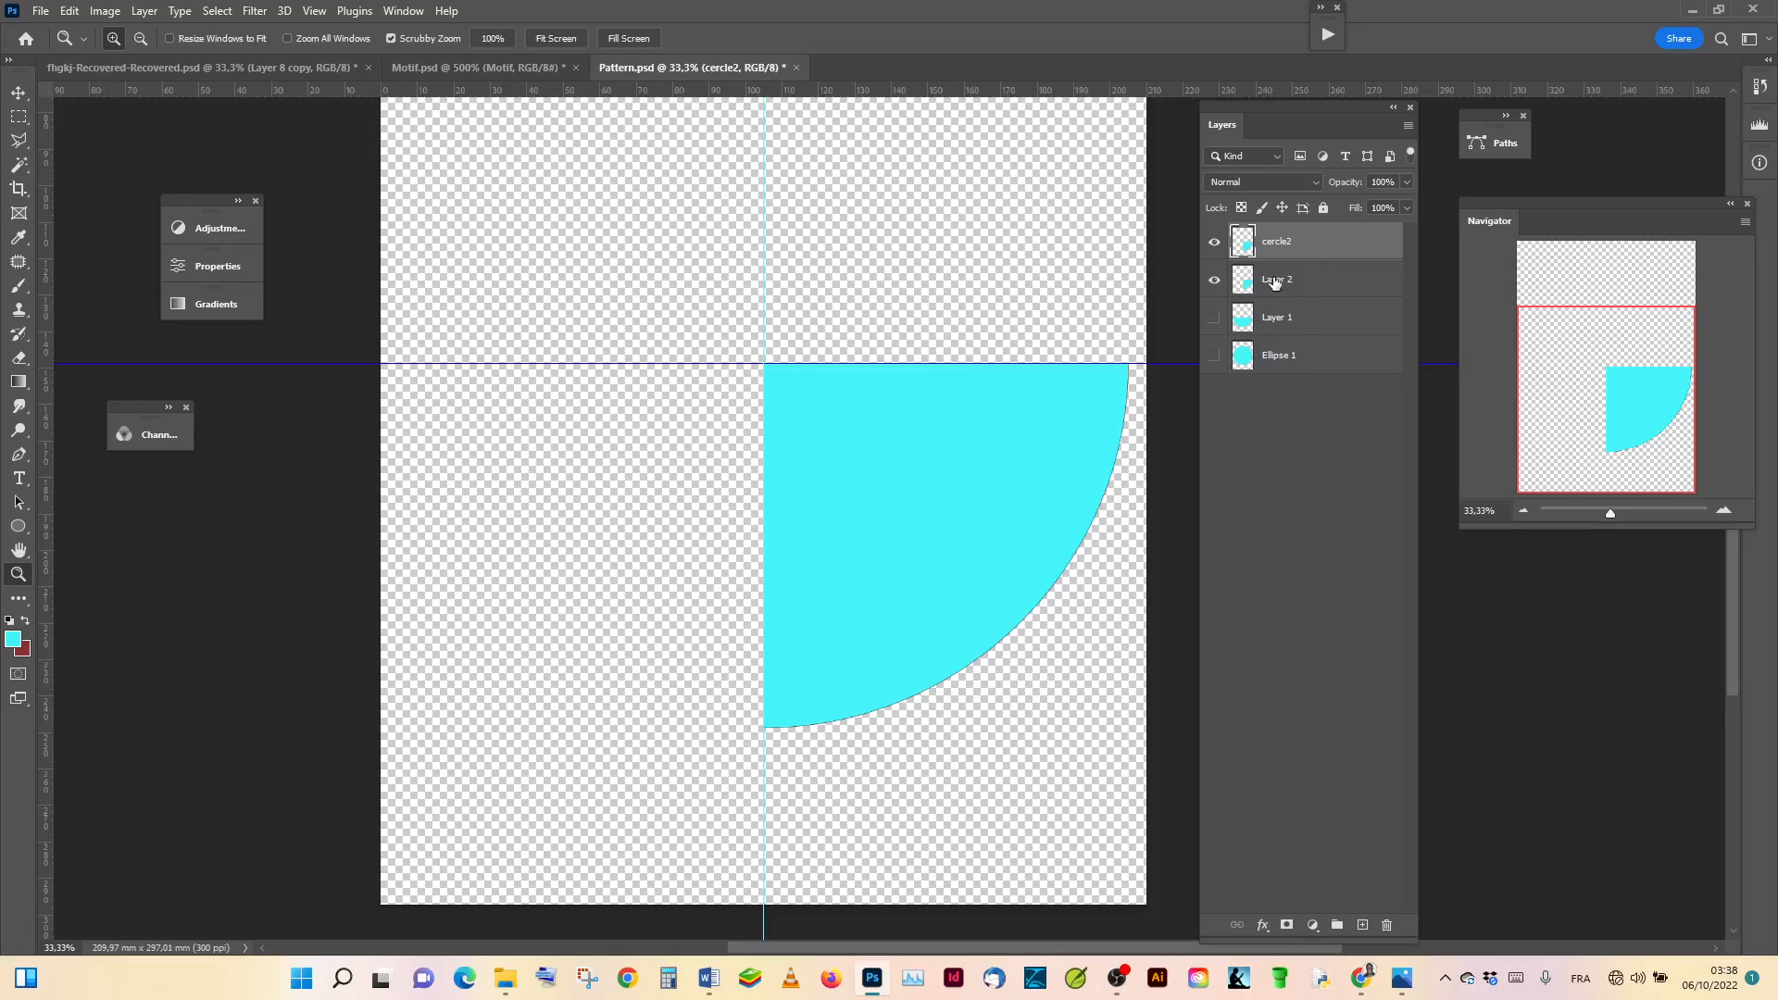
Step: Rename Layer 2 as Cercle 1 and make cercle2 the active layer
double_click(1278, 278)
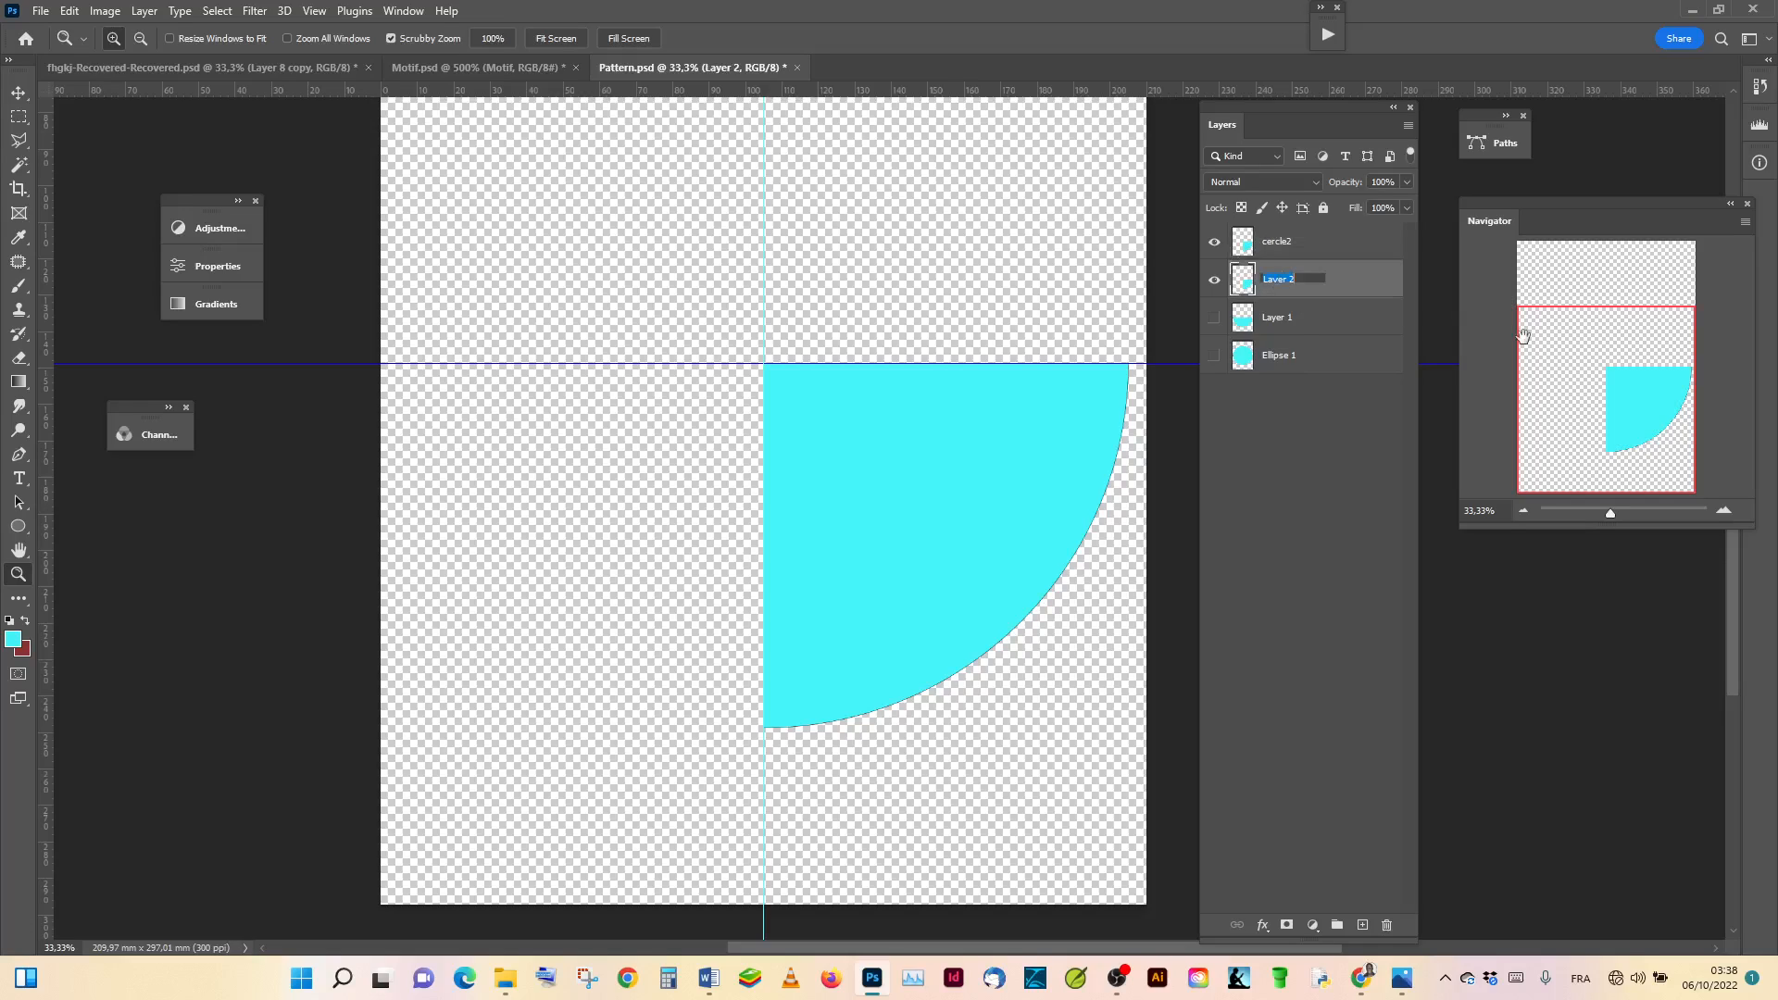
text(Cercle)
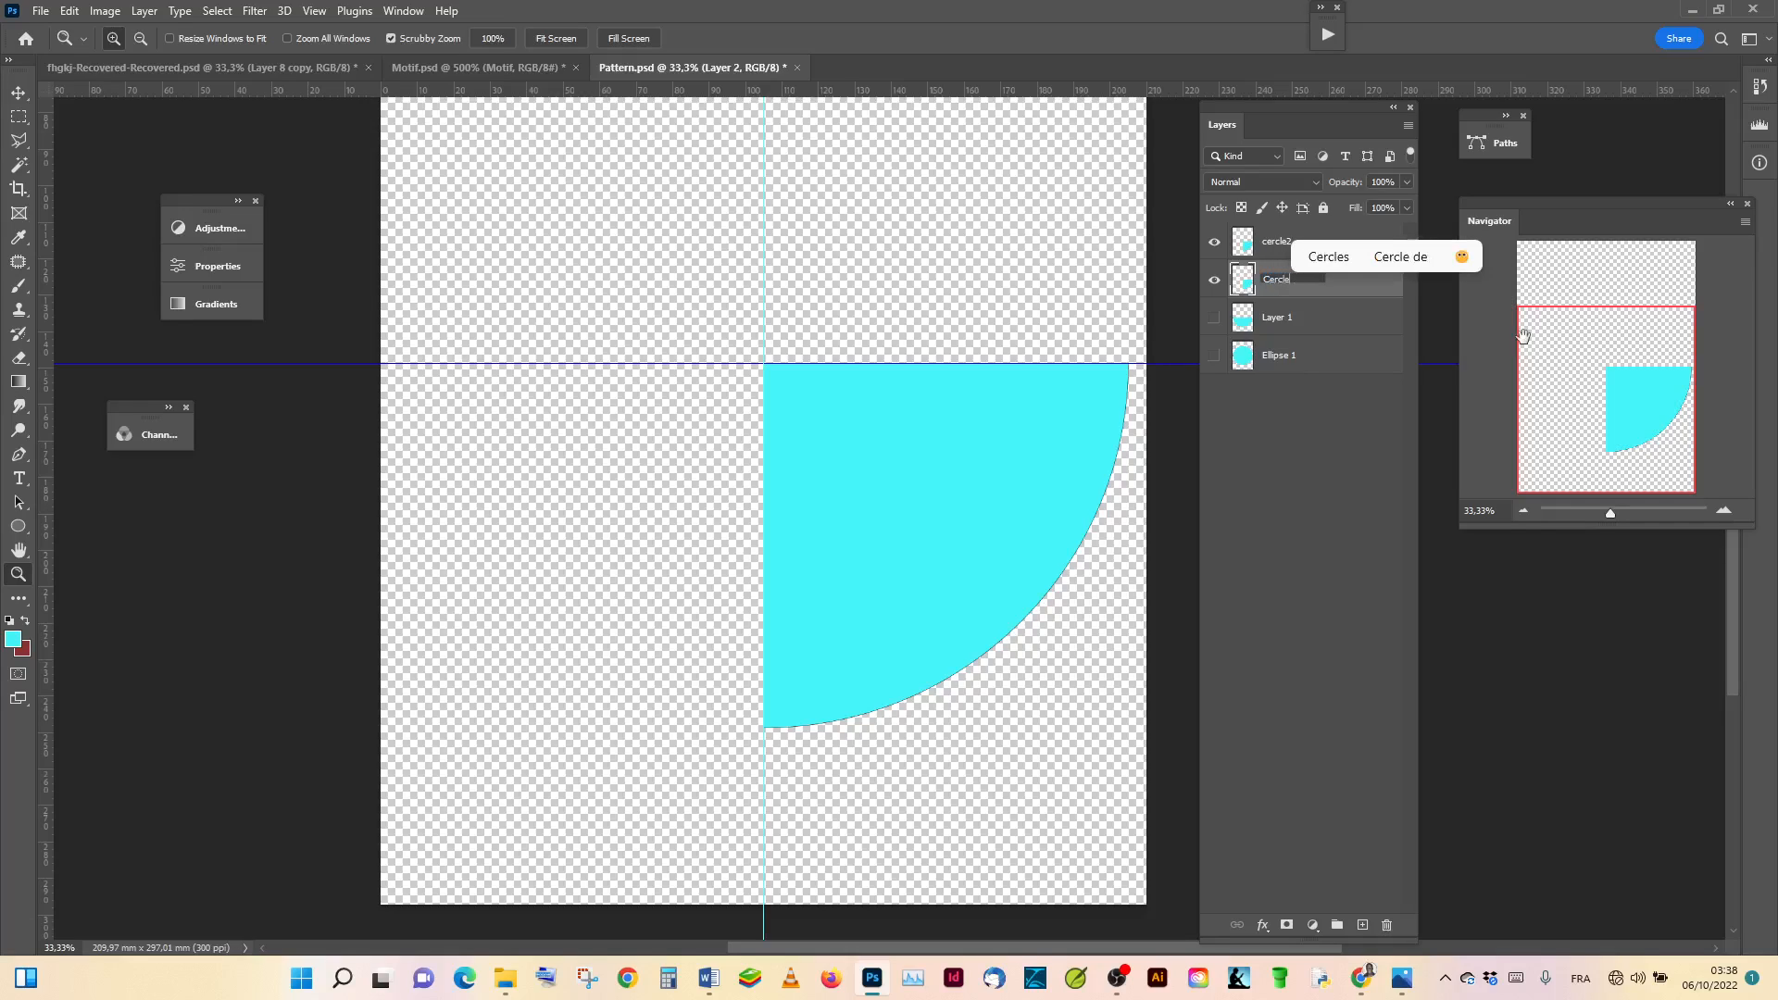
text( 1)
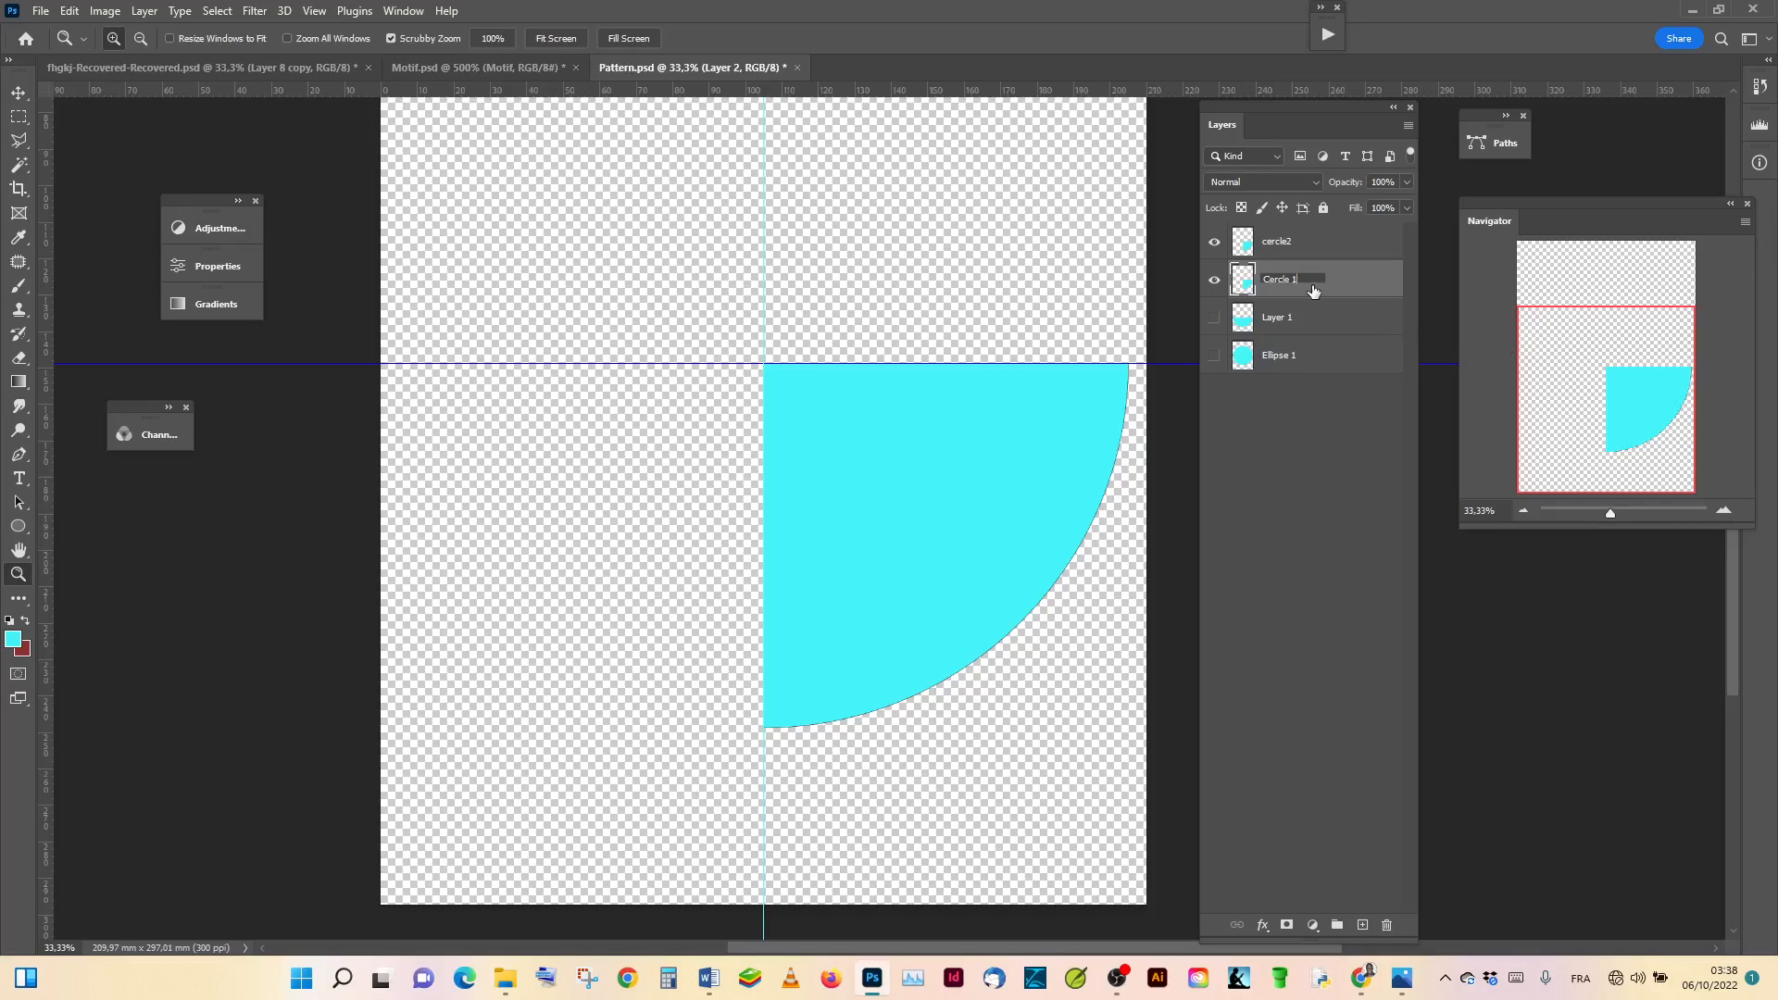
key(Return)
click(1315, 246)
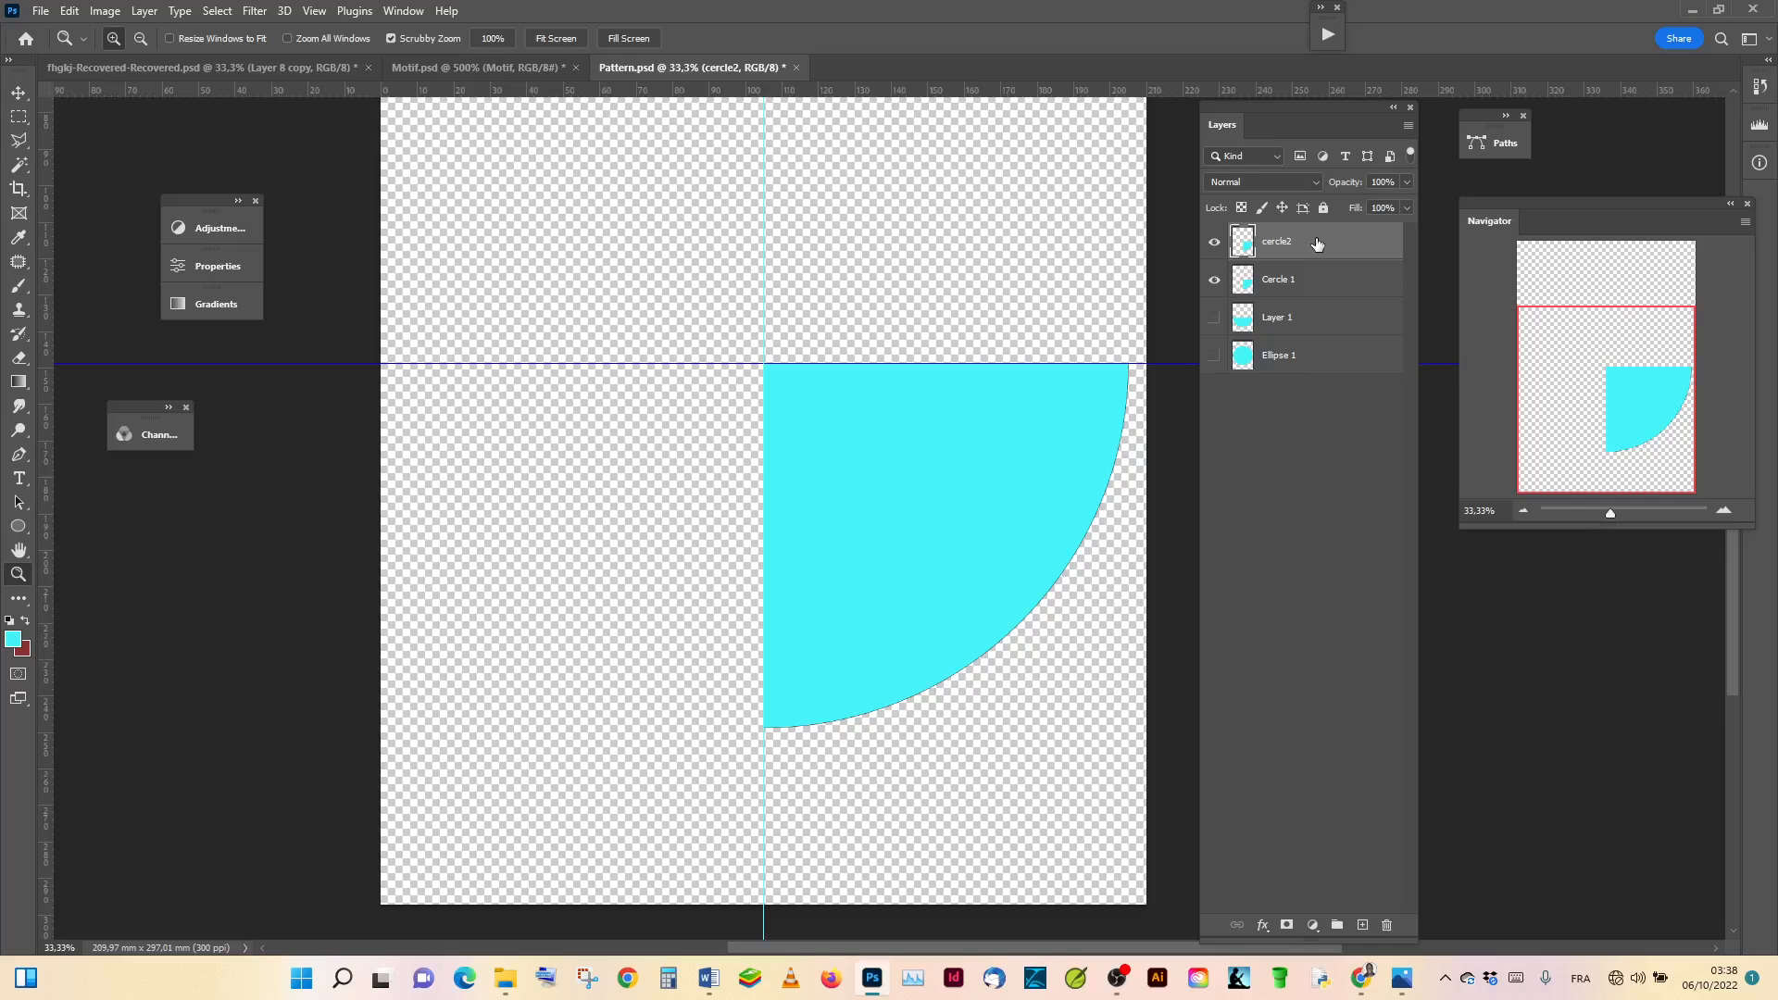
Step: Flip the cercle2 quarter circle vertically about its upper edge so it mirrors across the horizontal guide
key(ctrl+t)
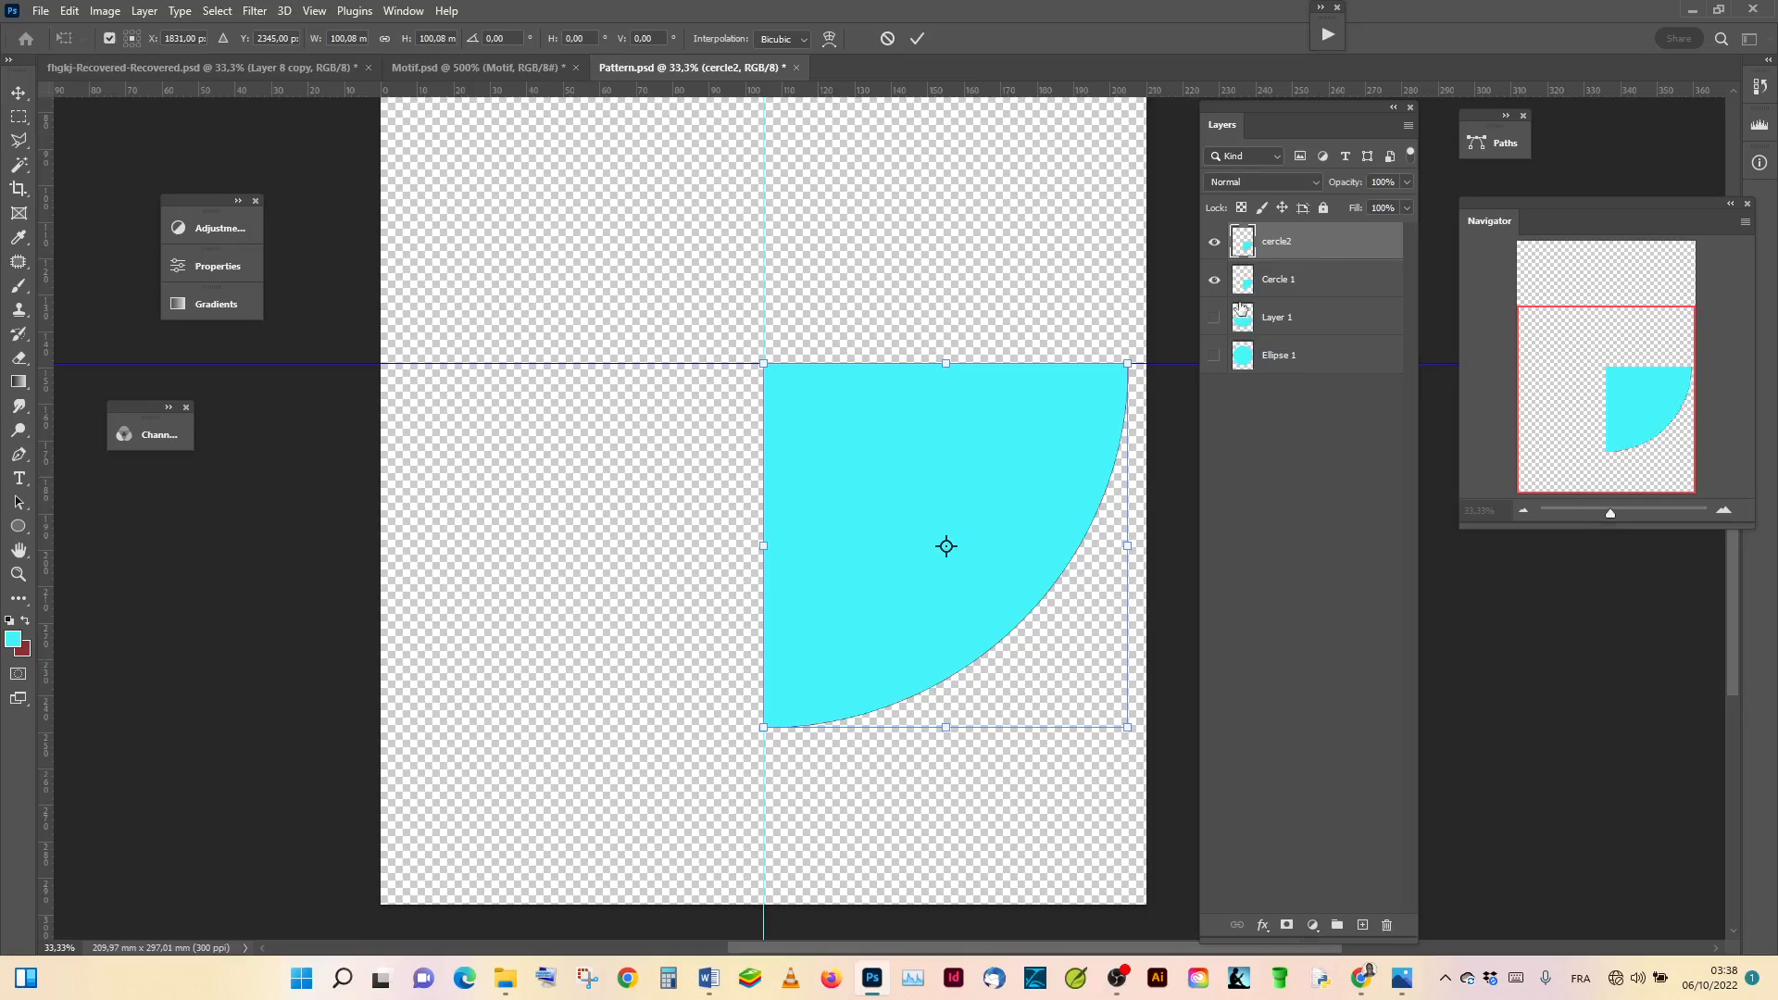
click(109, 38)
click(109, 38)
click(133, 33)
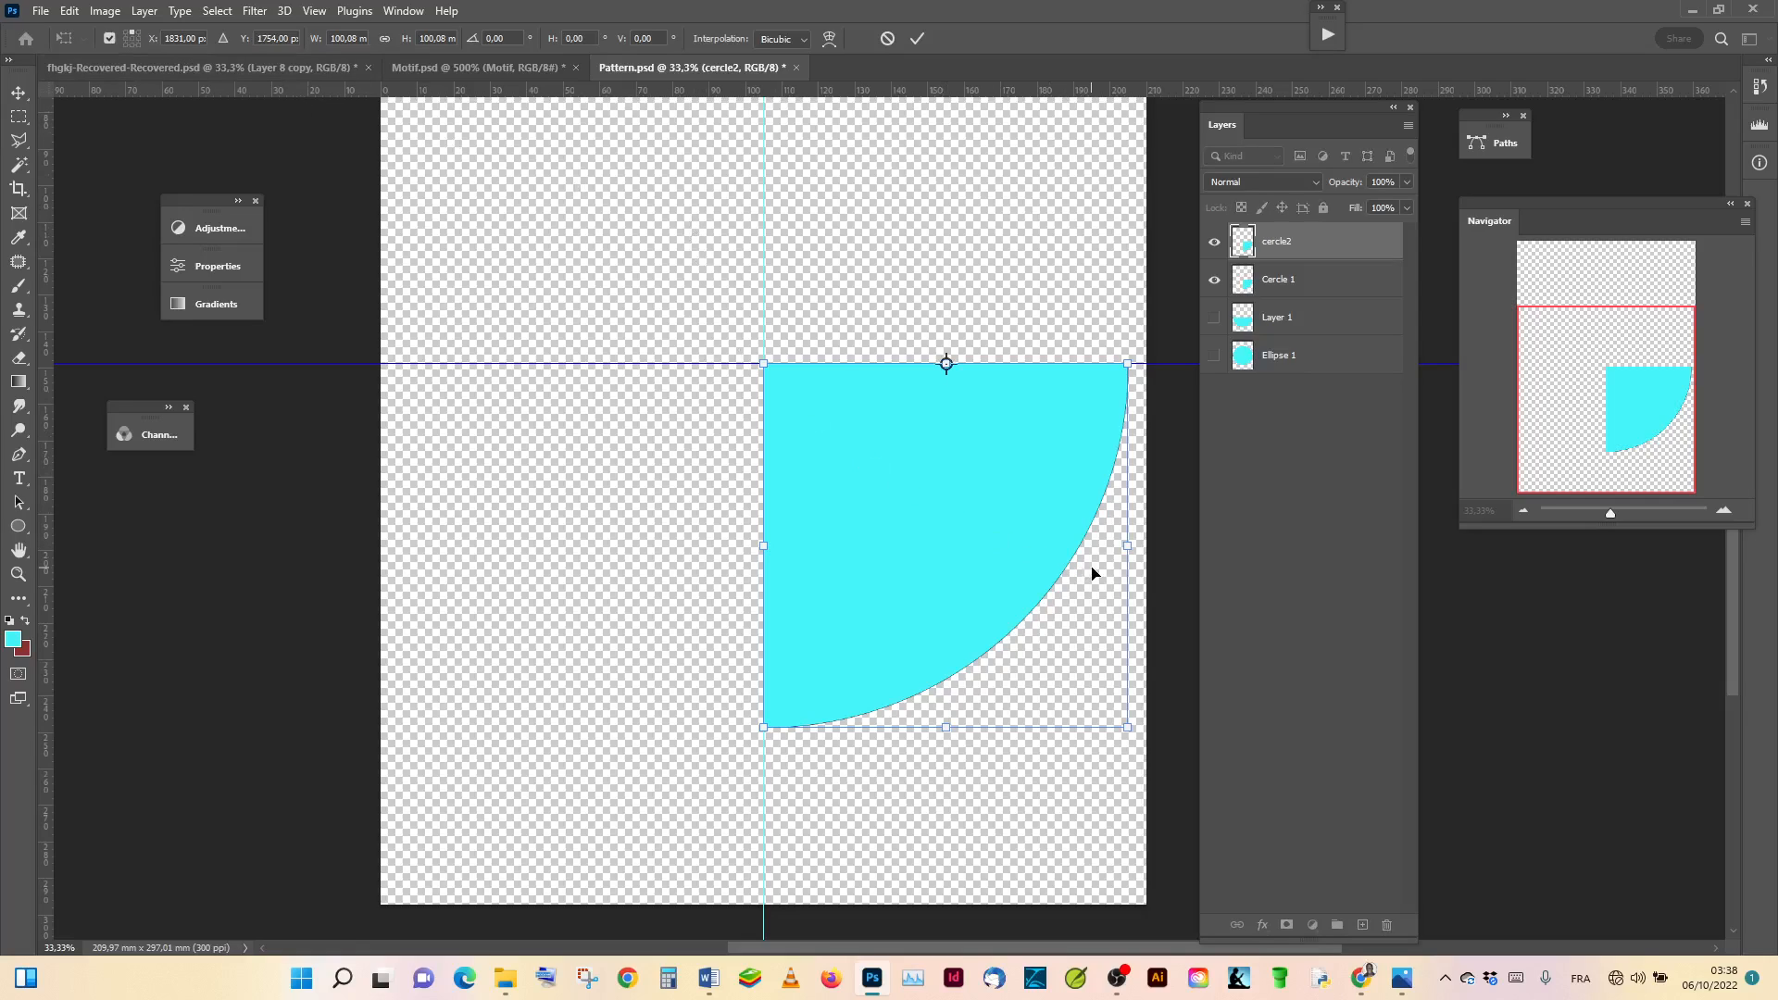
right_click(943, 456)
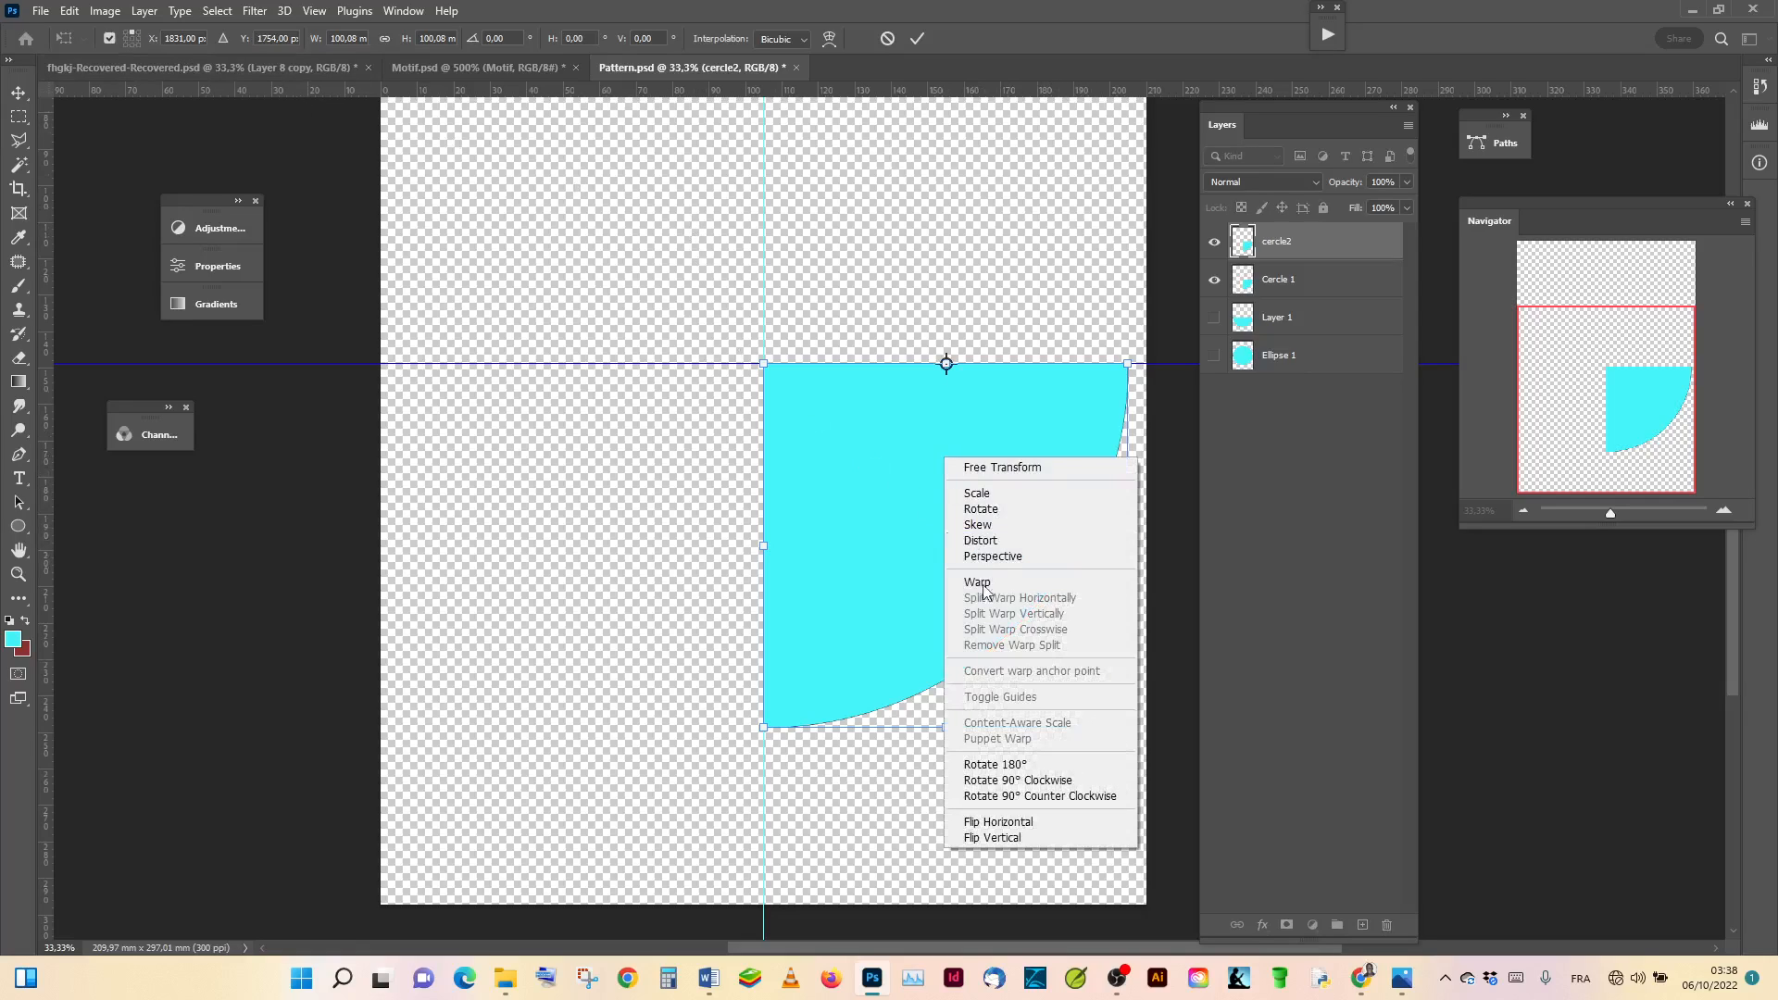
click(1031, 836)
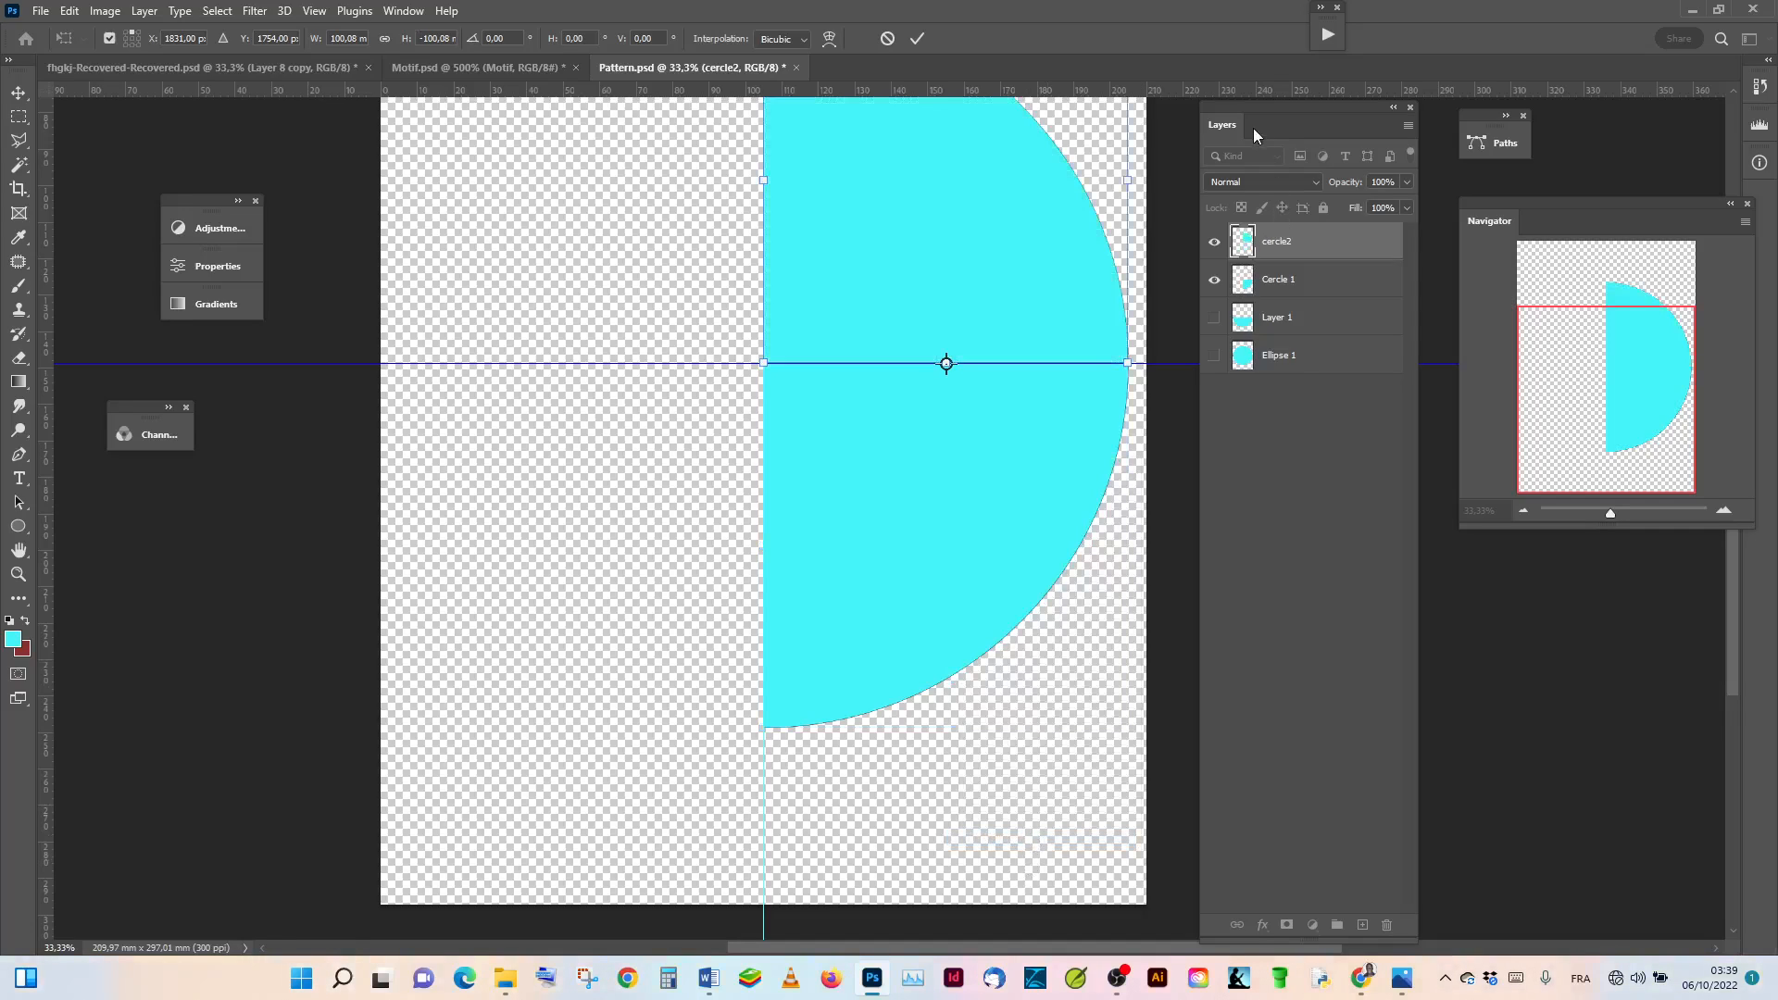
click(918, 39)
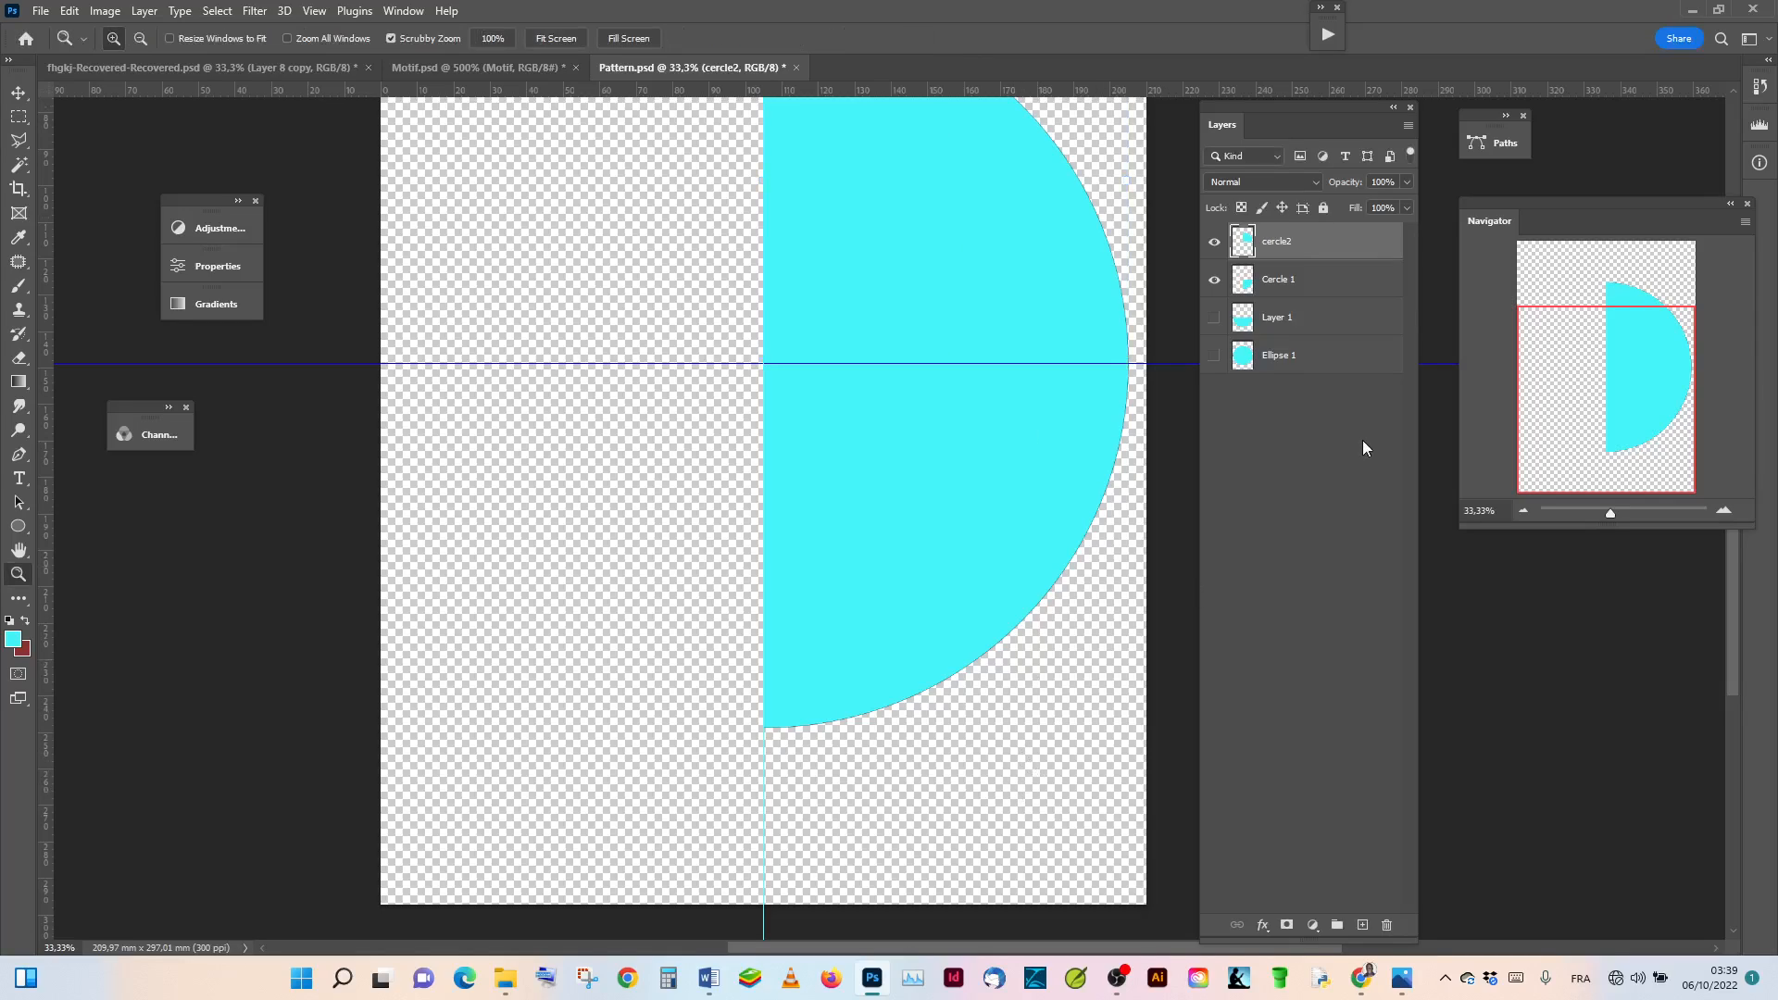
Step: Duplicate the cercle2 and Cercle 1 layers together within Pattern.psd
shift+click(1326, 287)
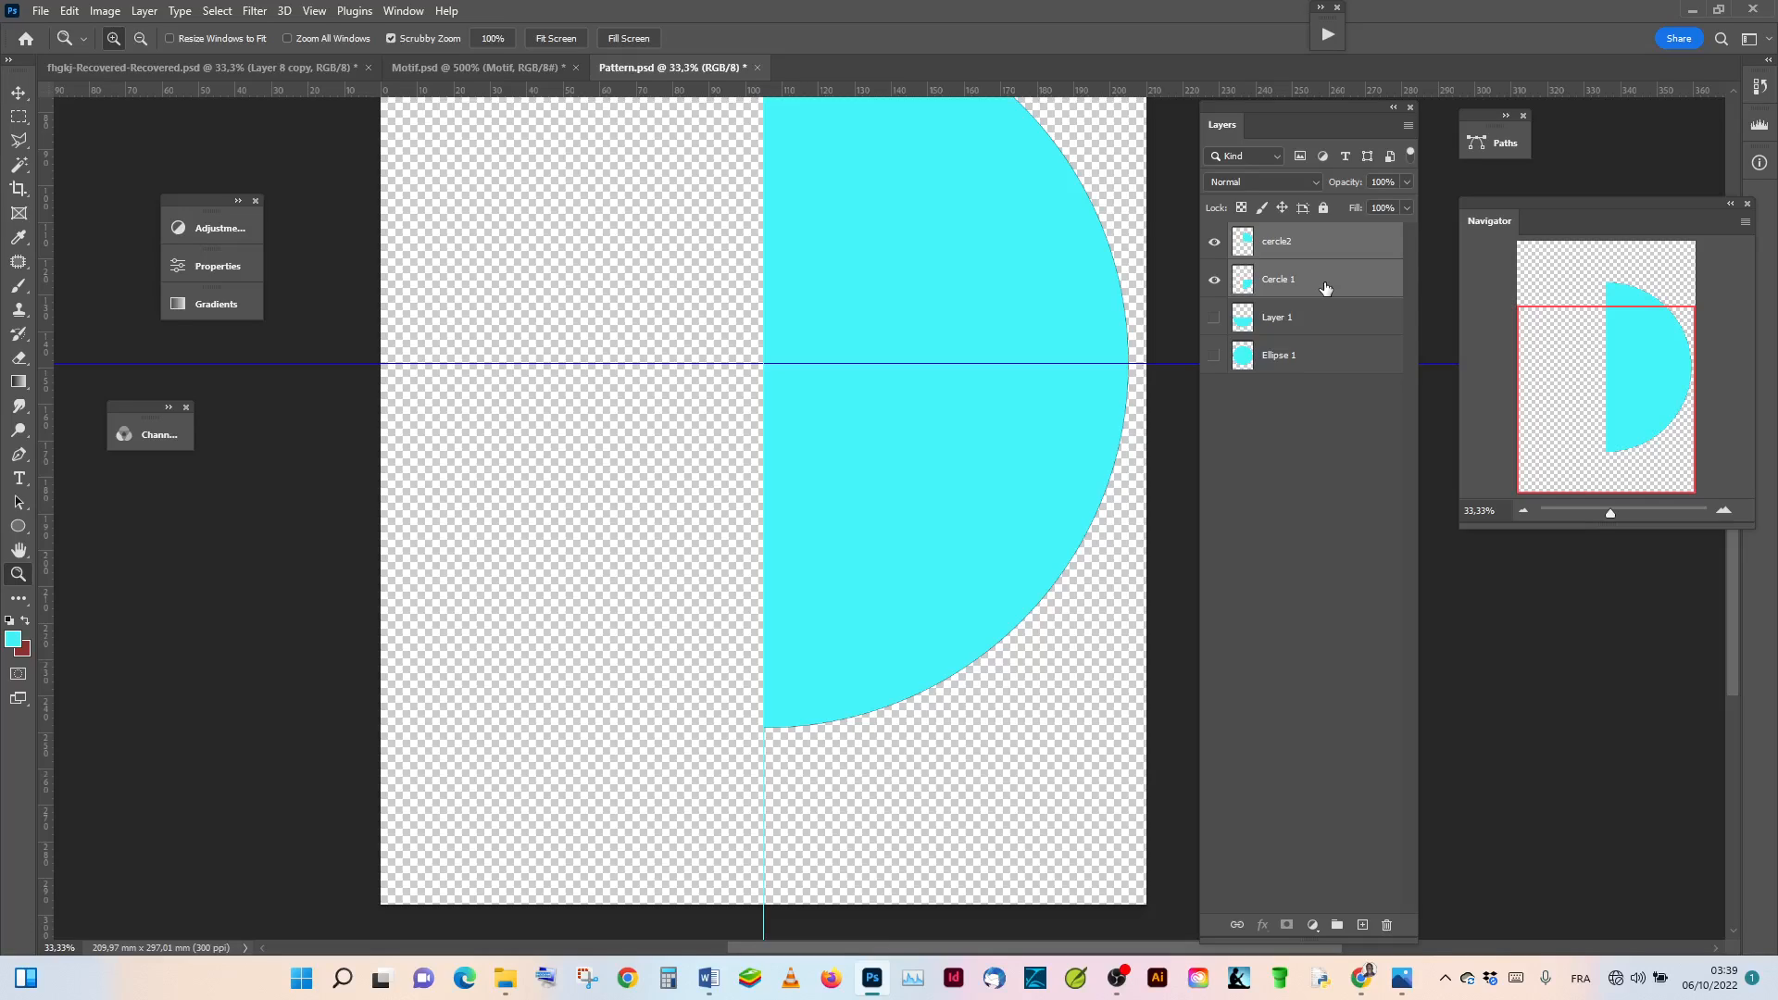
right_click(1315, 247)
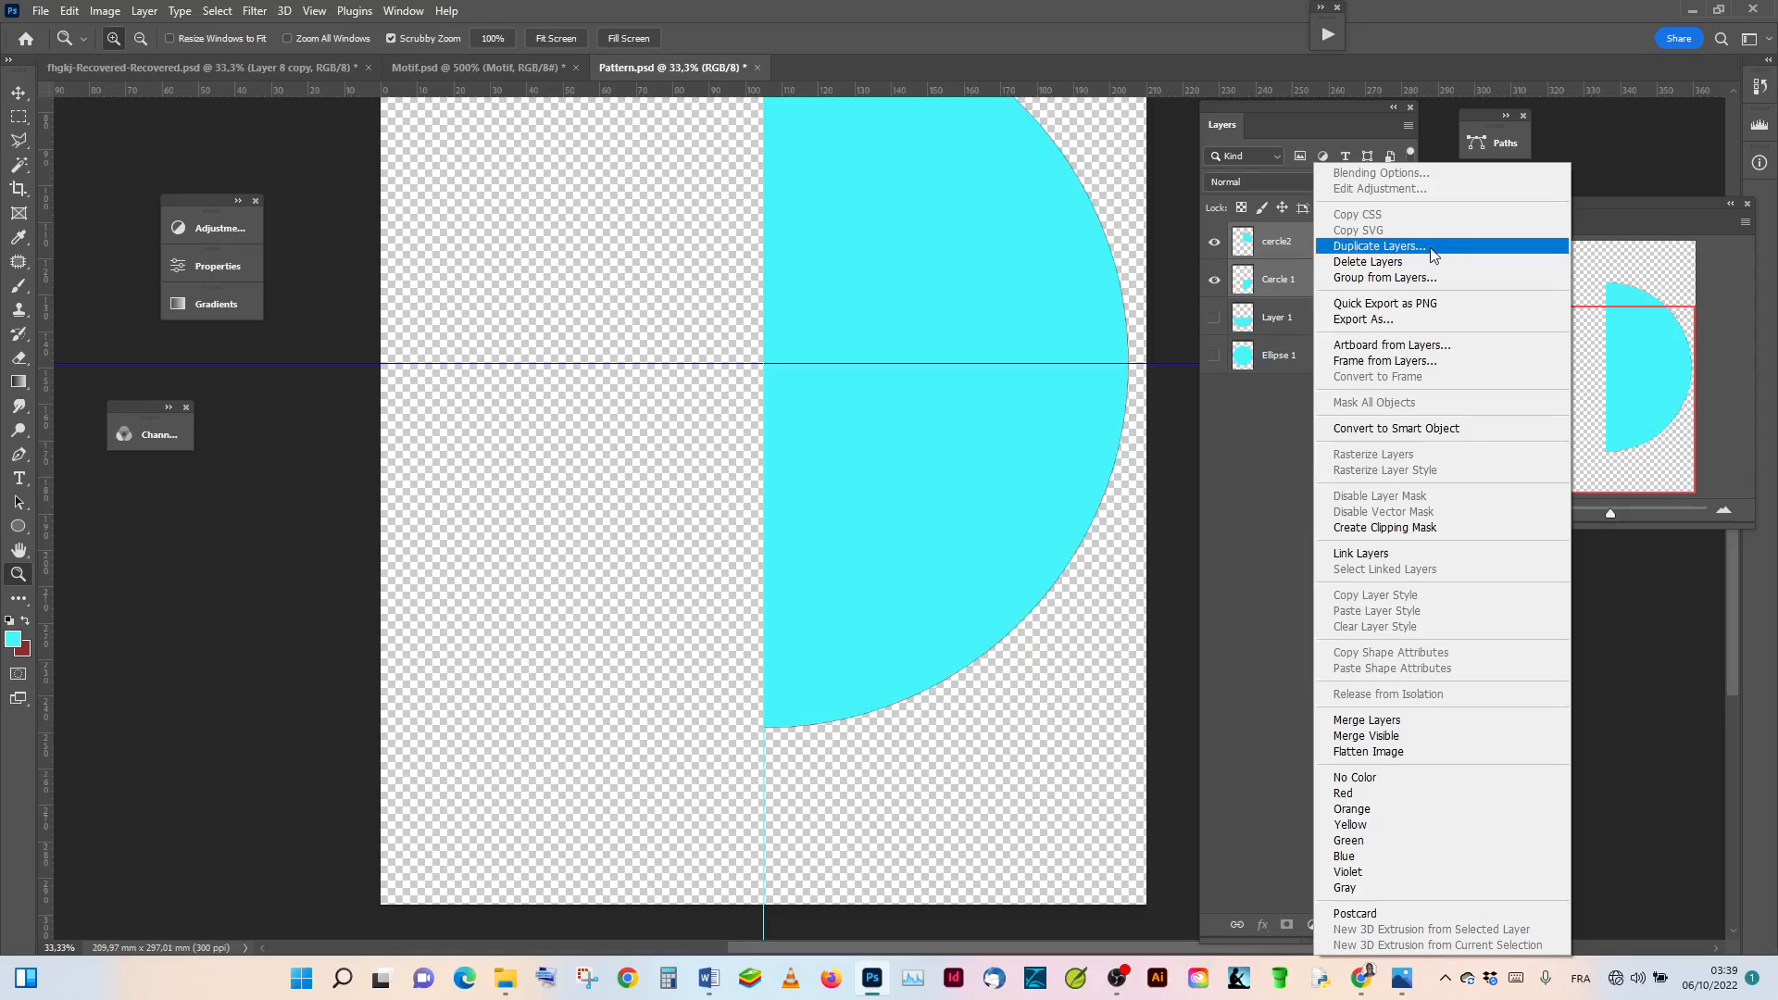
click(1460, 248)
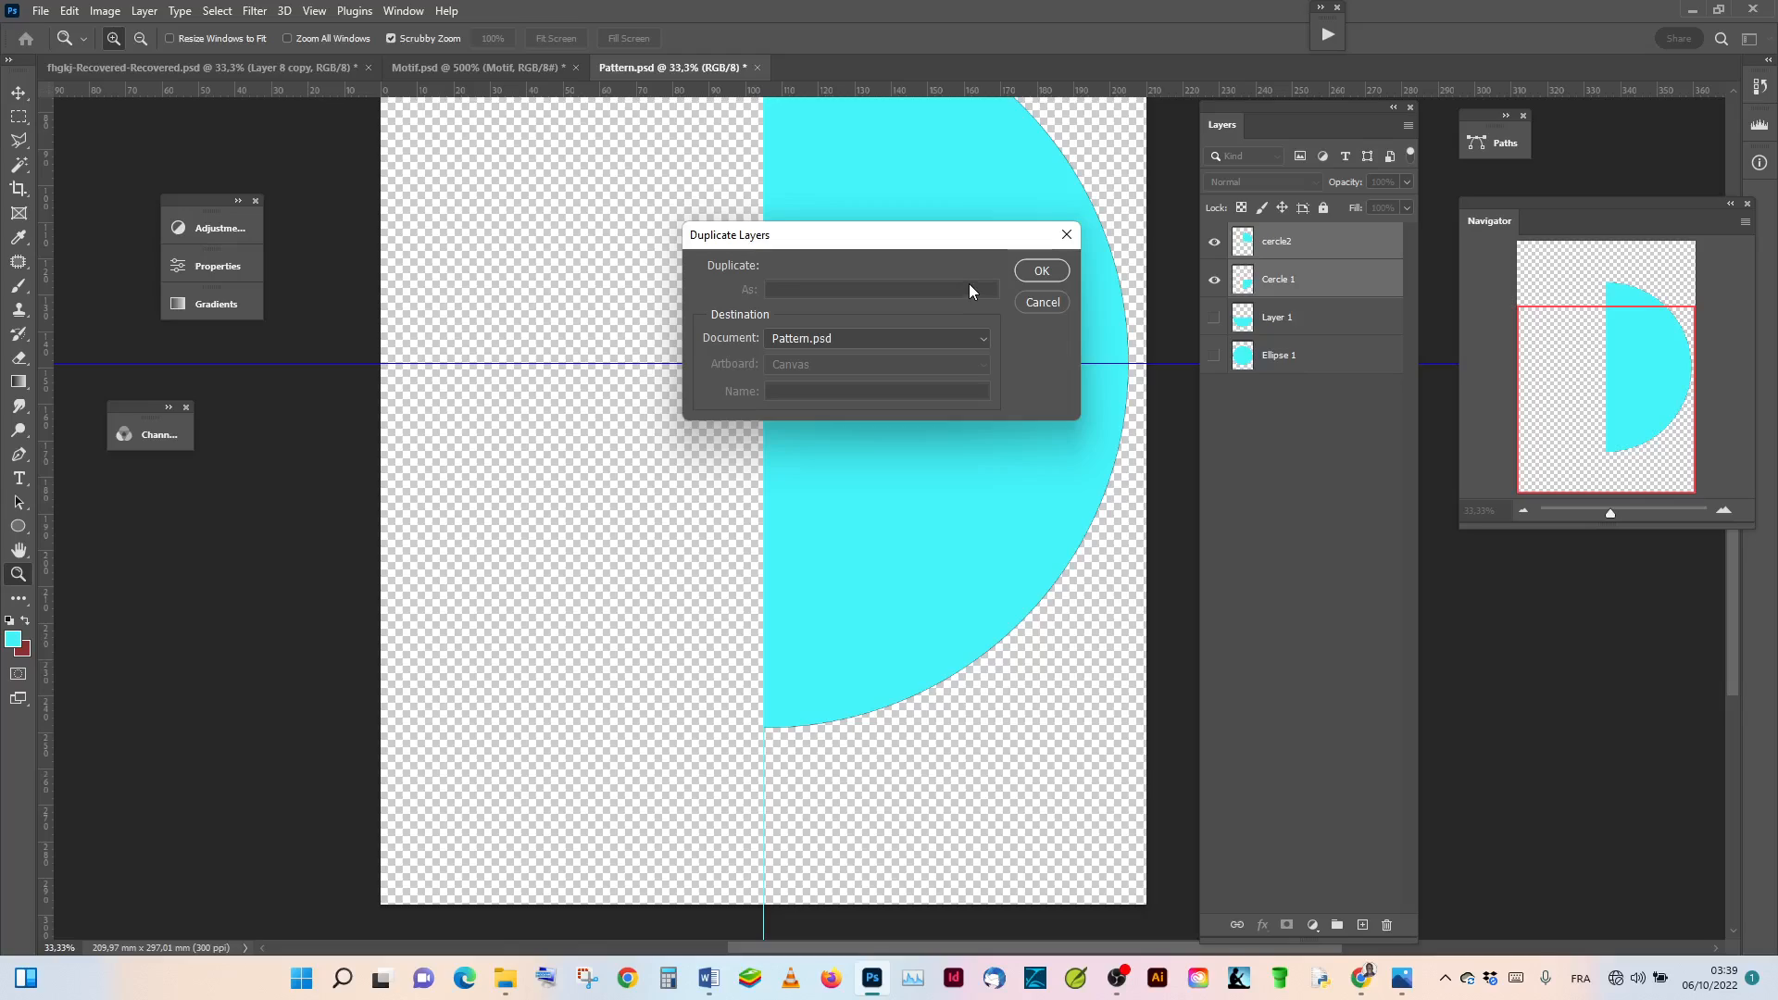
click(1045, 272)
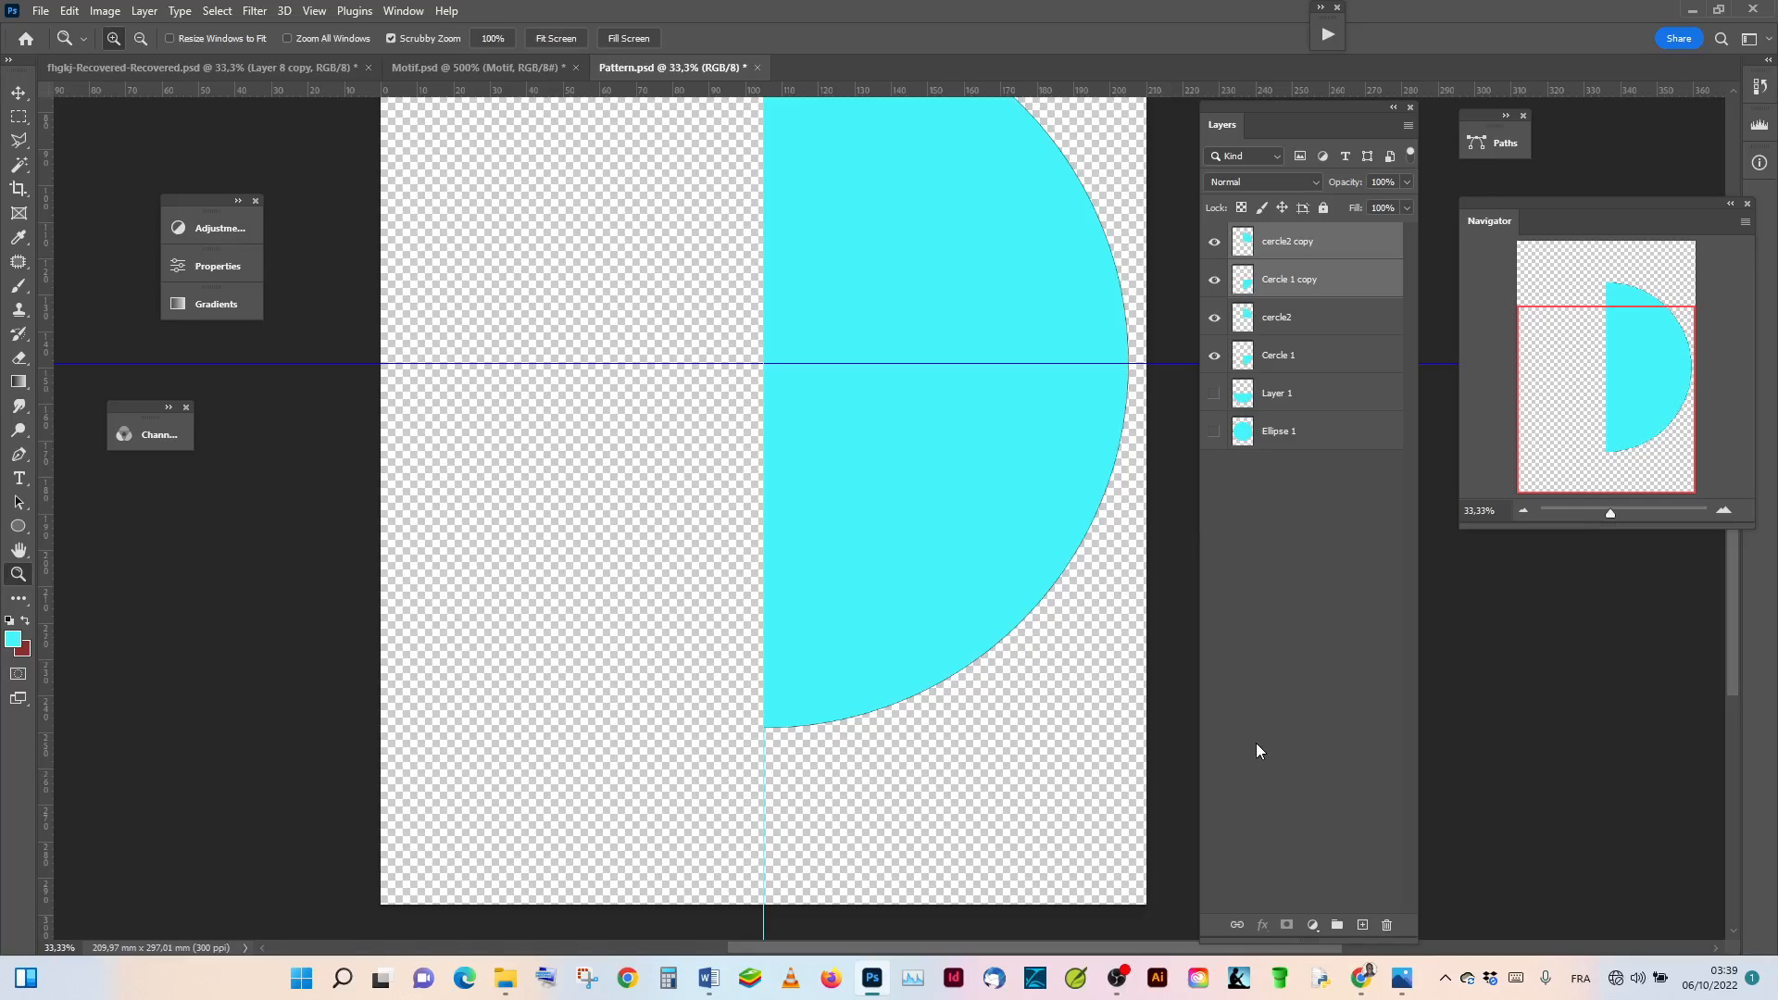
Step: Rename the Cercle 1 copy layer as Circle 3
double_click(1303, 280)
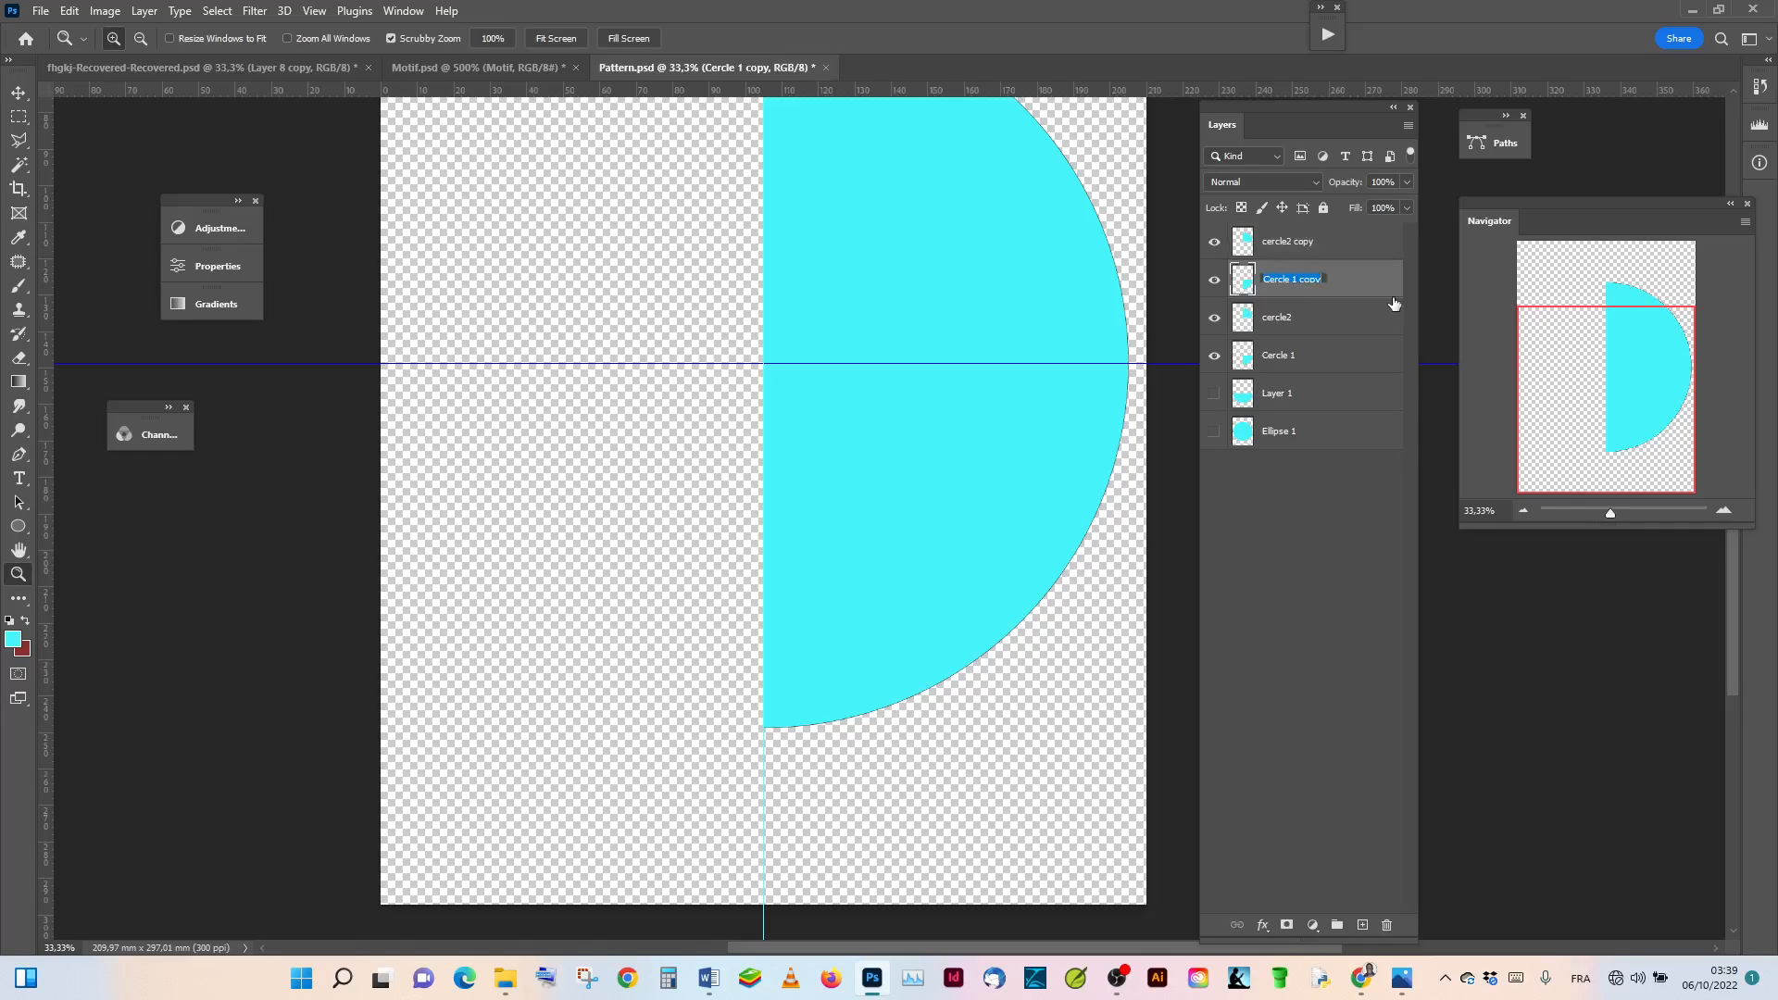
text(Cercle)
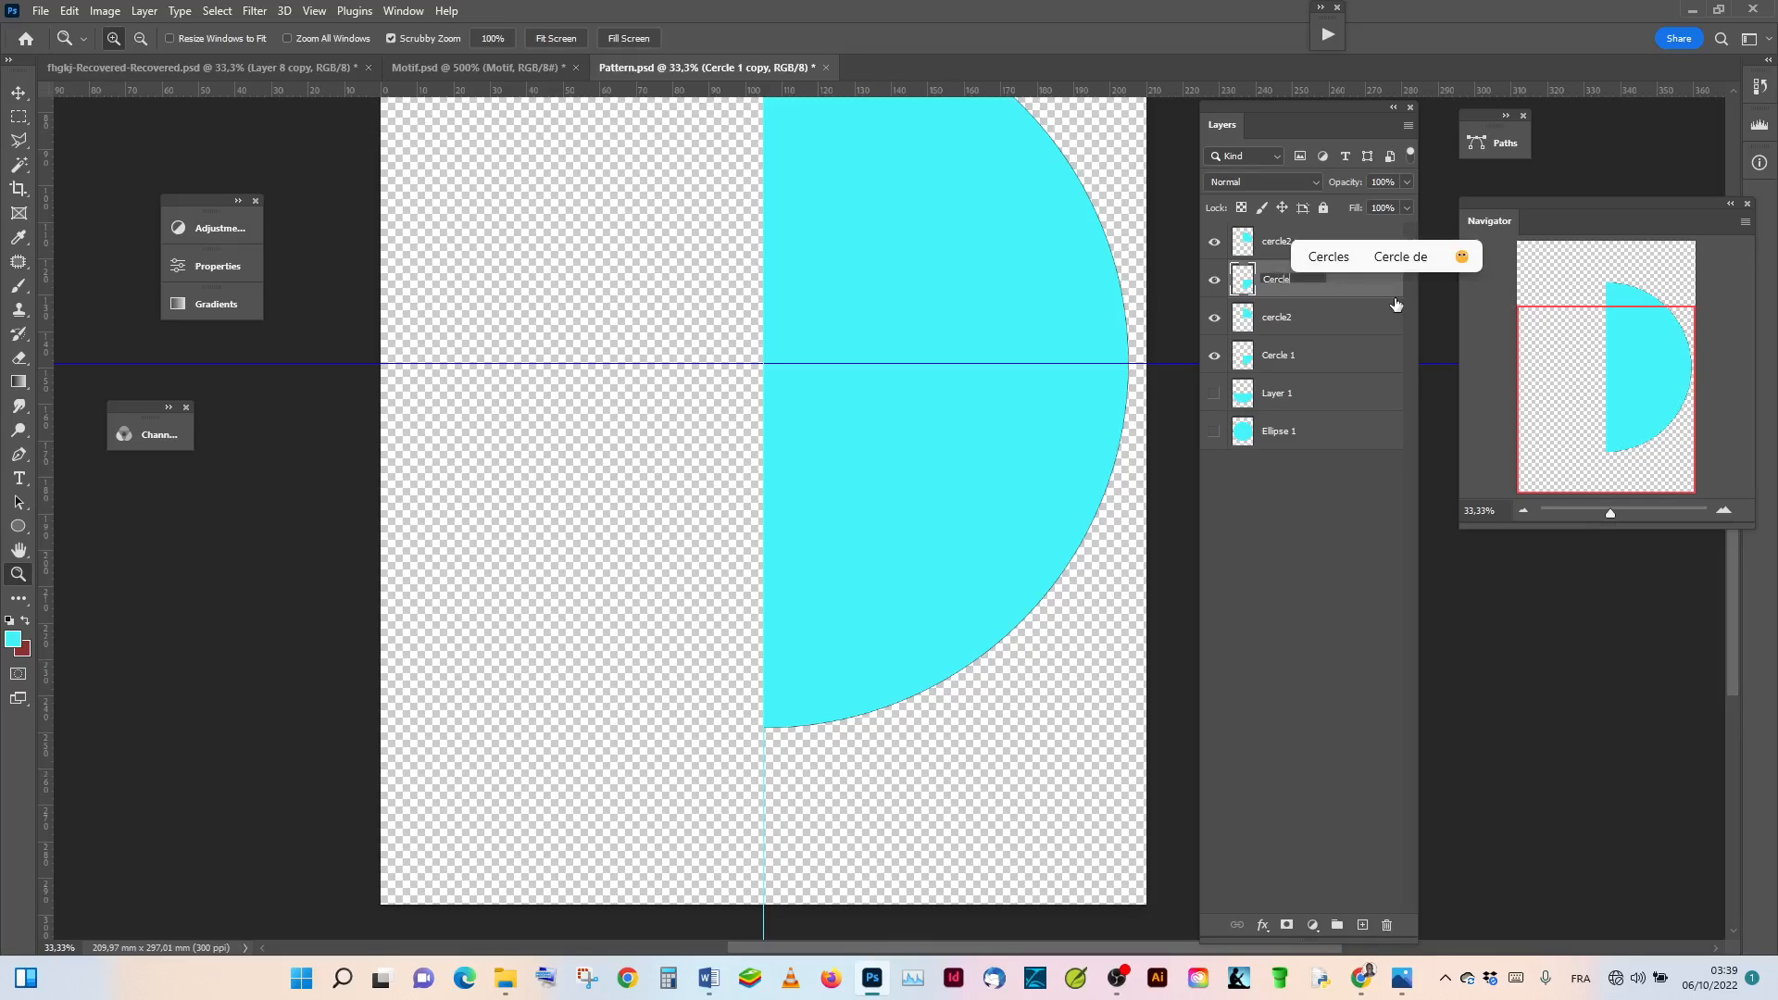
key(BackSpace)
key(BackSpace)
text(ircle)
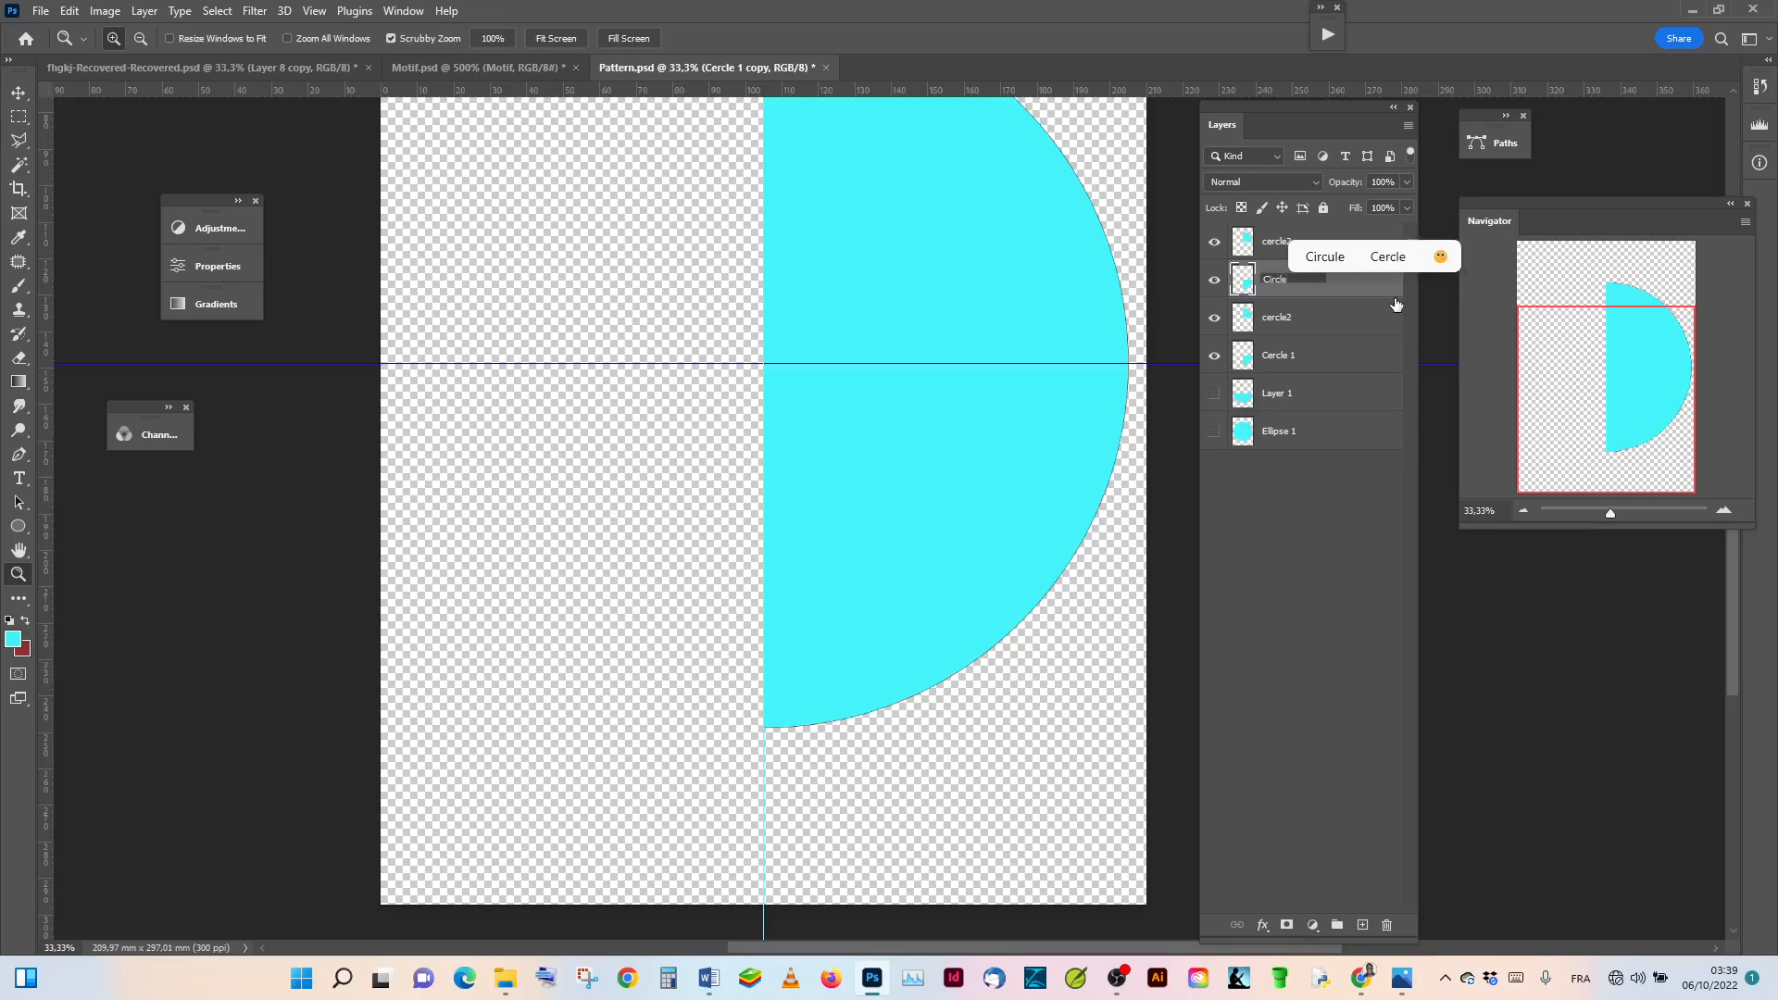
text( 3)
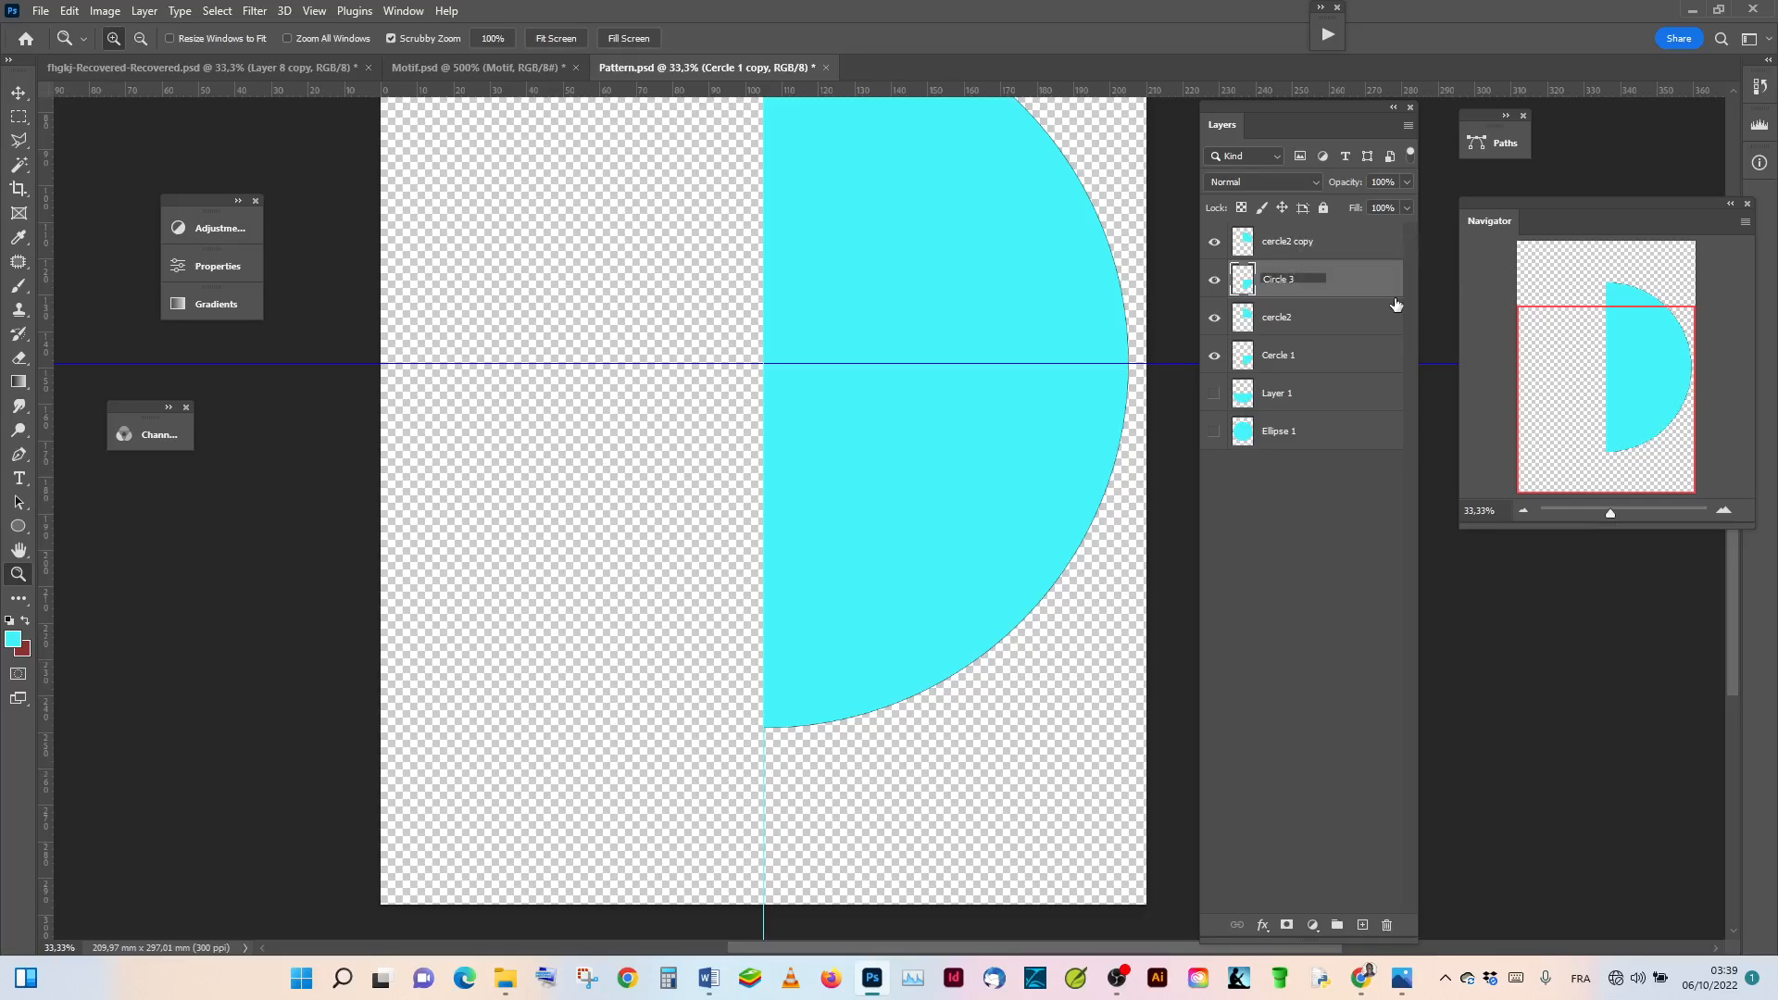
Step: Rename the cercle2 copy layer as Circle 4
click(1310, 250)
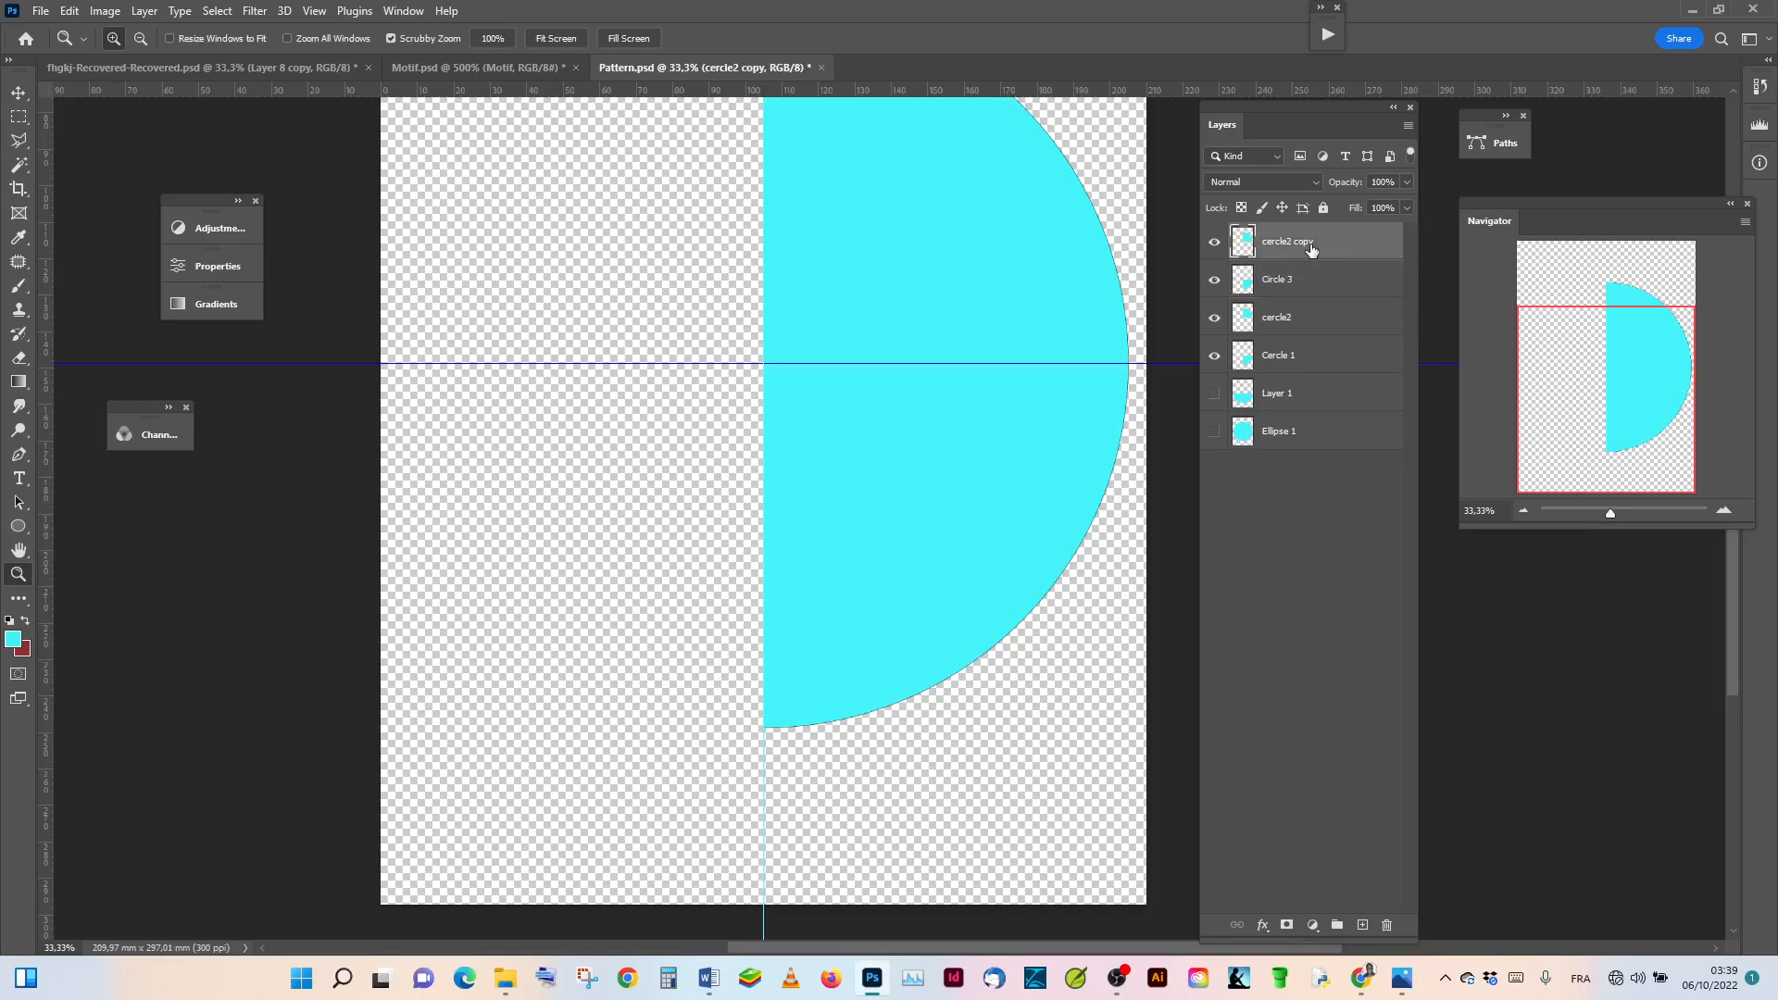
double_click(1299, 242)
text(Cir)
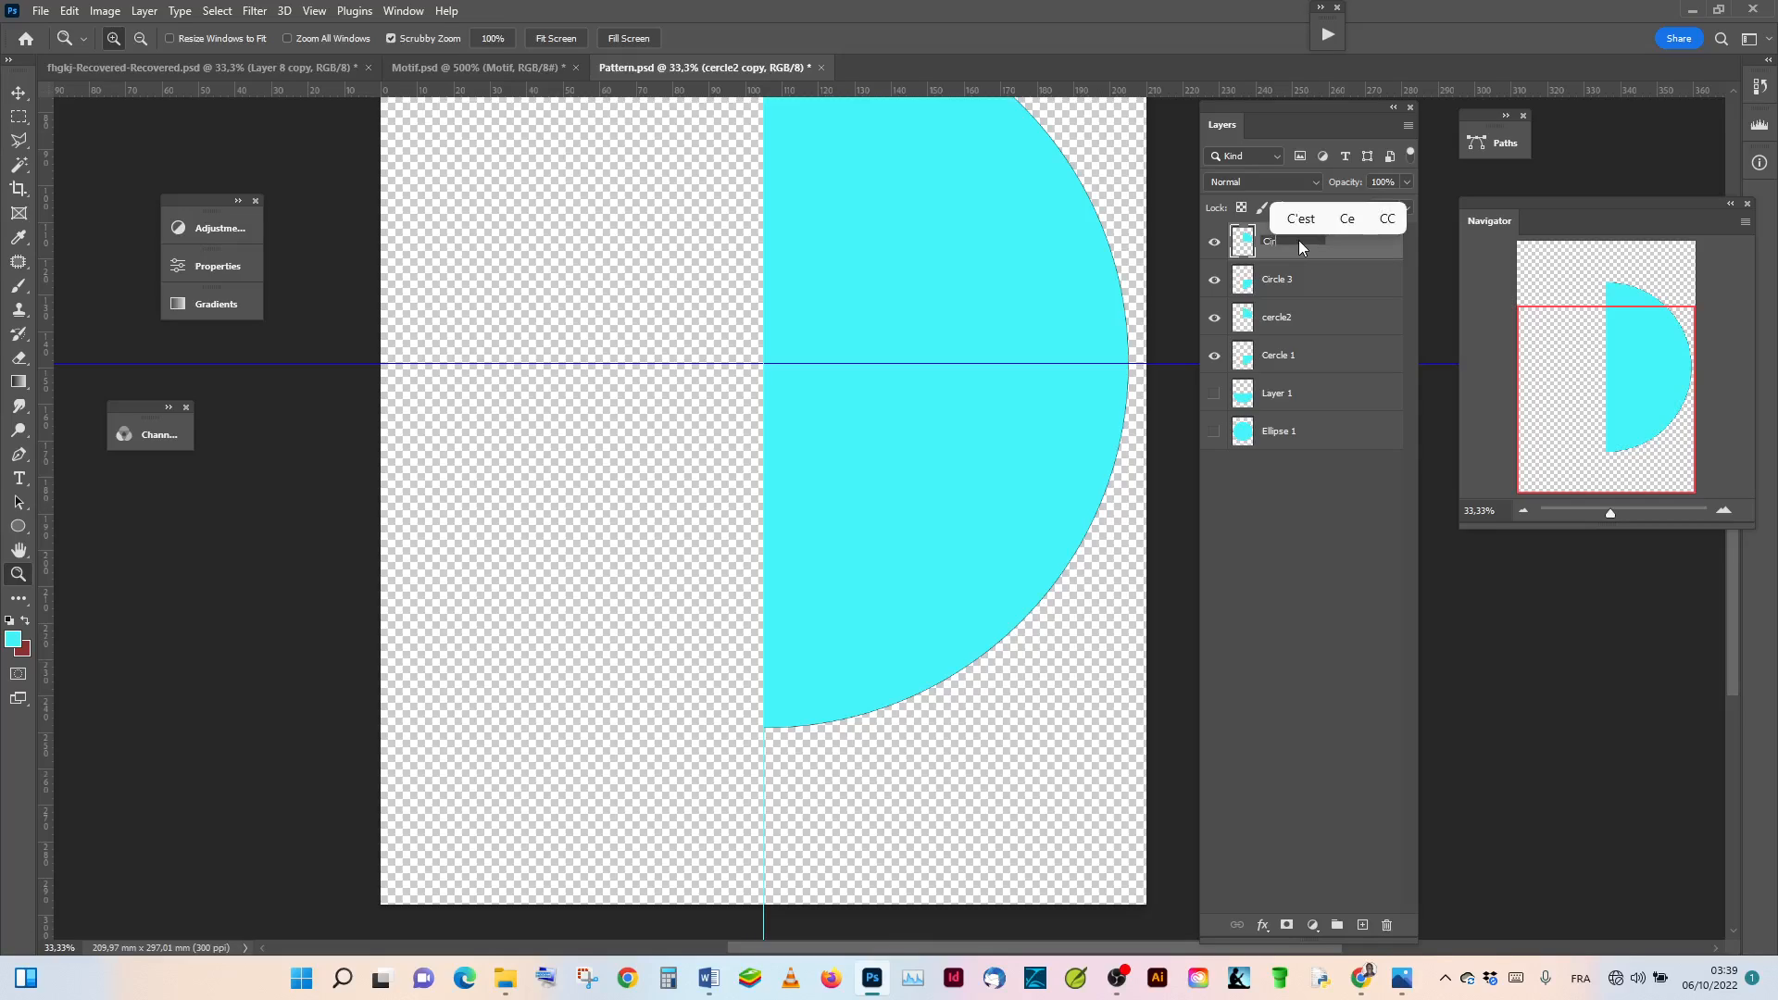
text(cle)
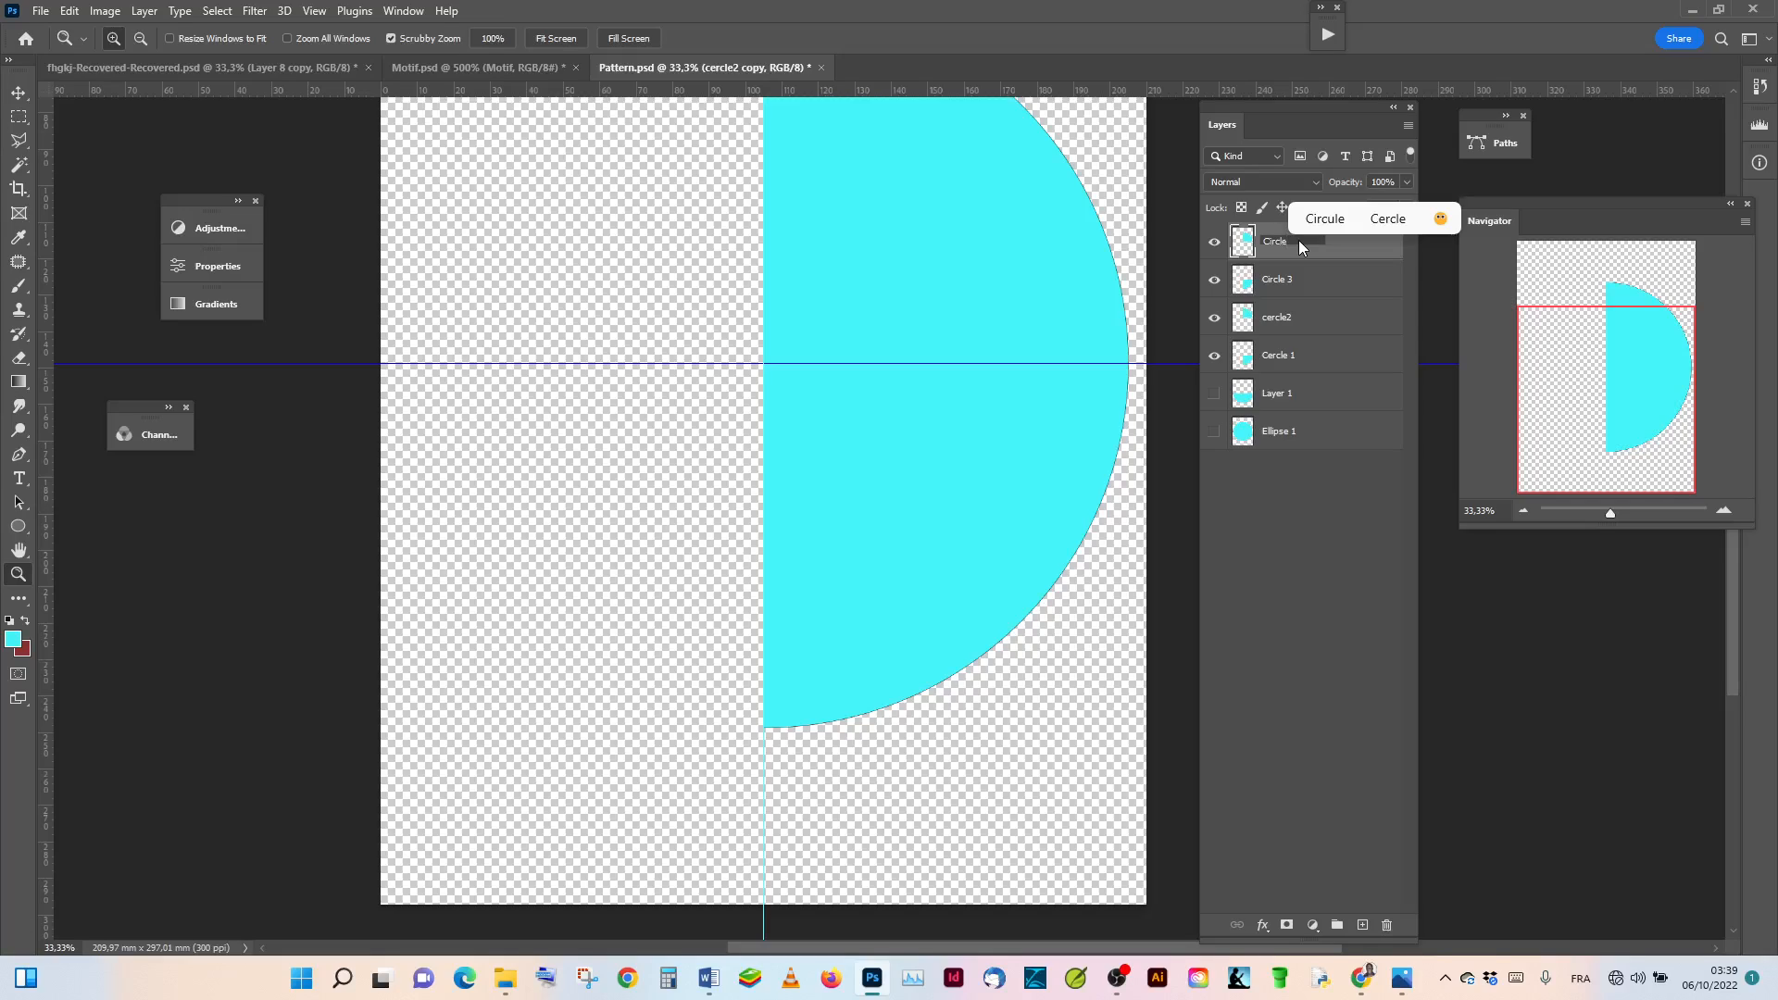
text( 4)
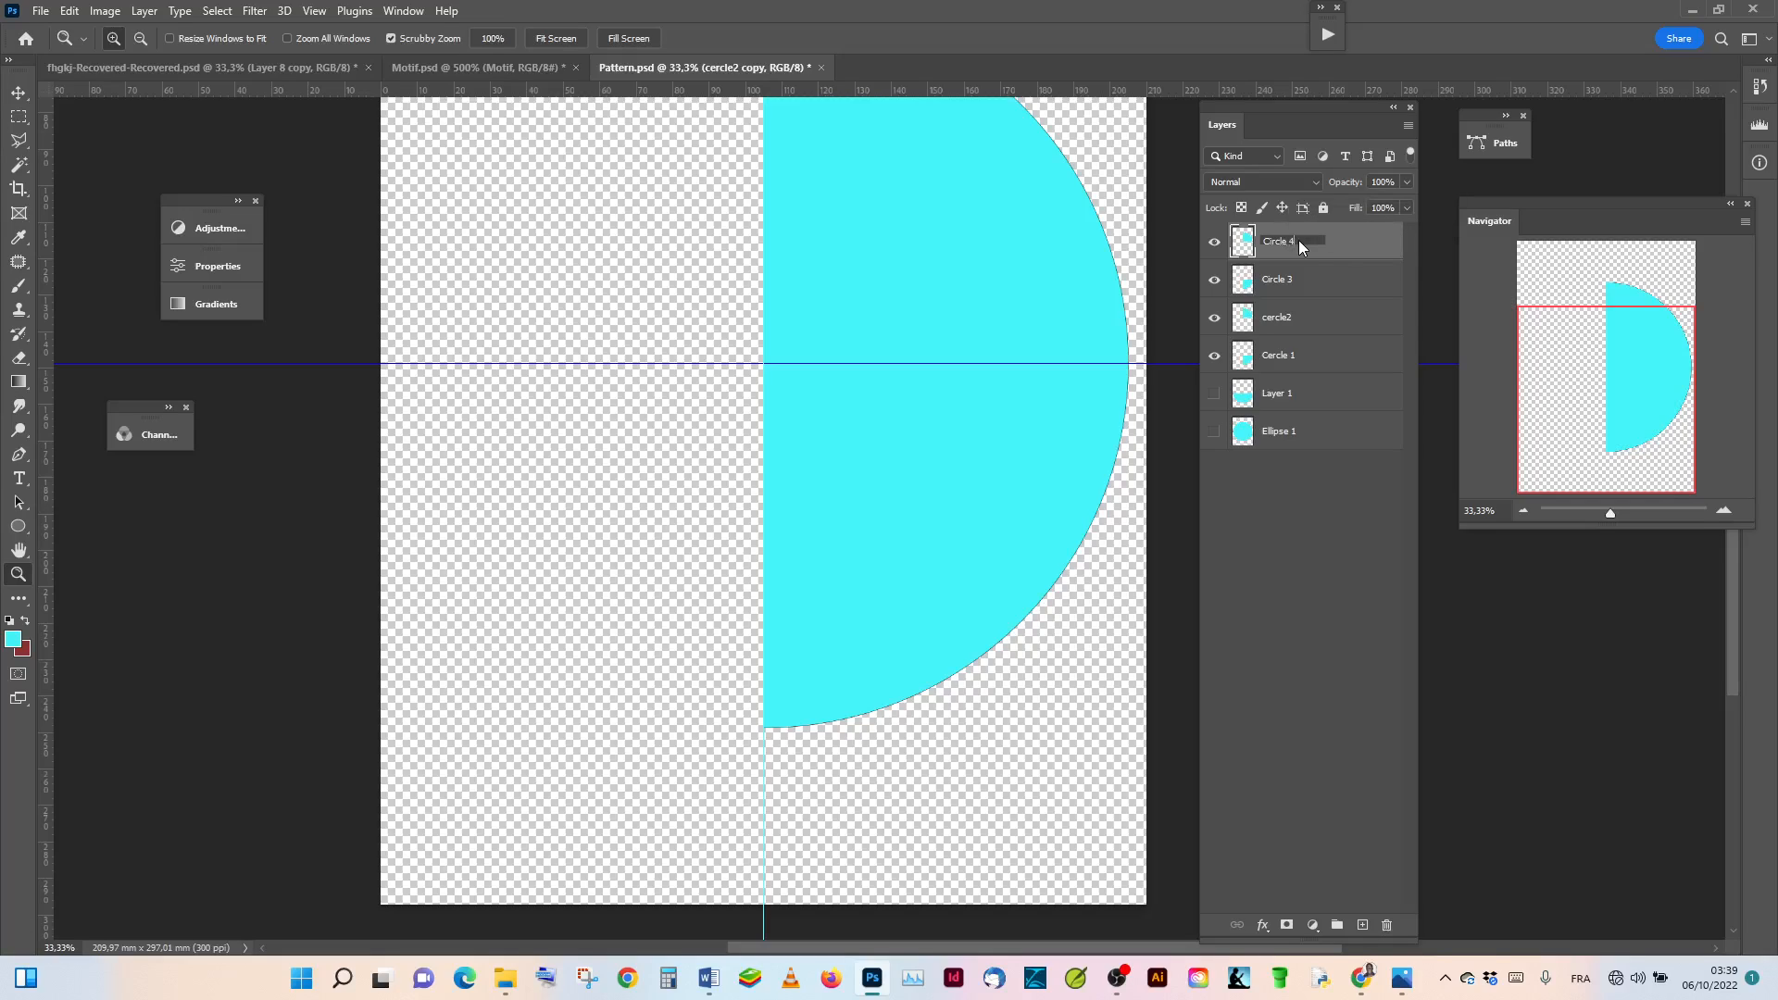
Step: Add a space to the cercle2 layer's name, making it cercle 2
click(1285, 317)
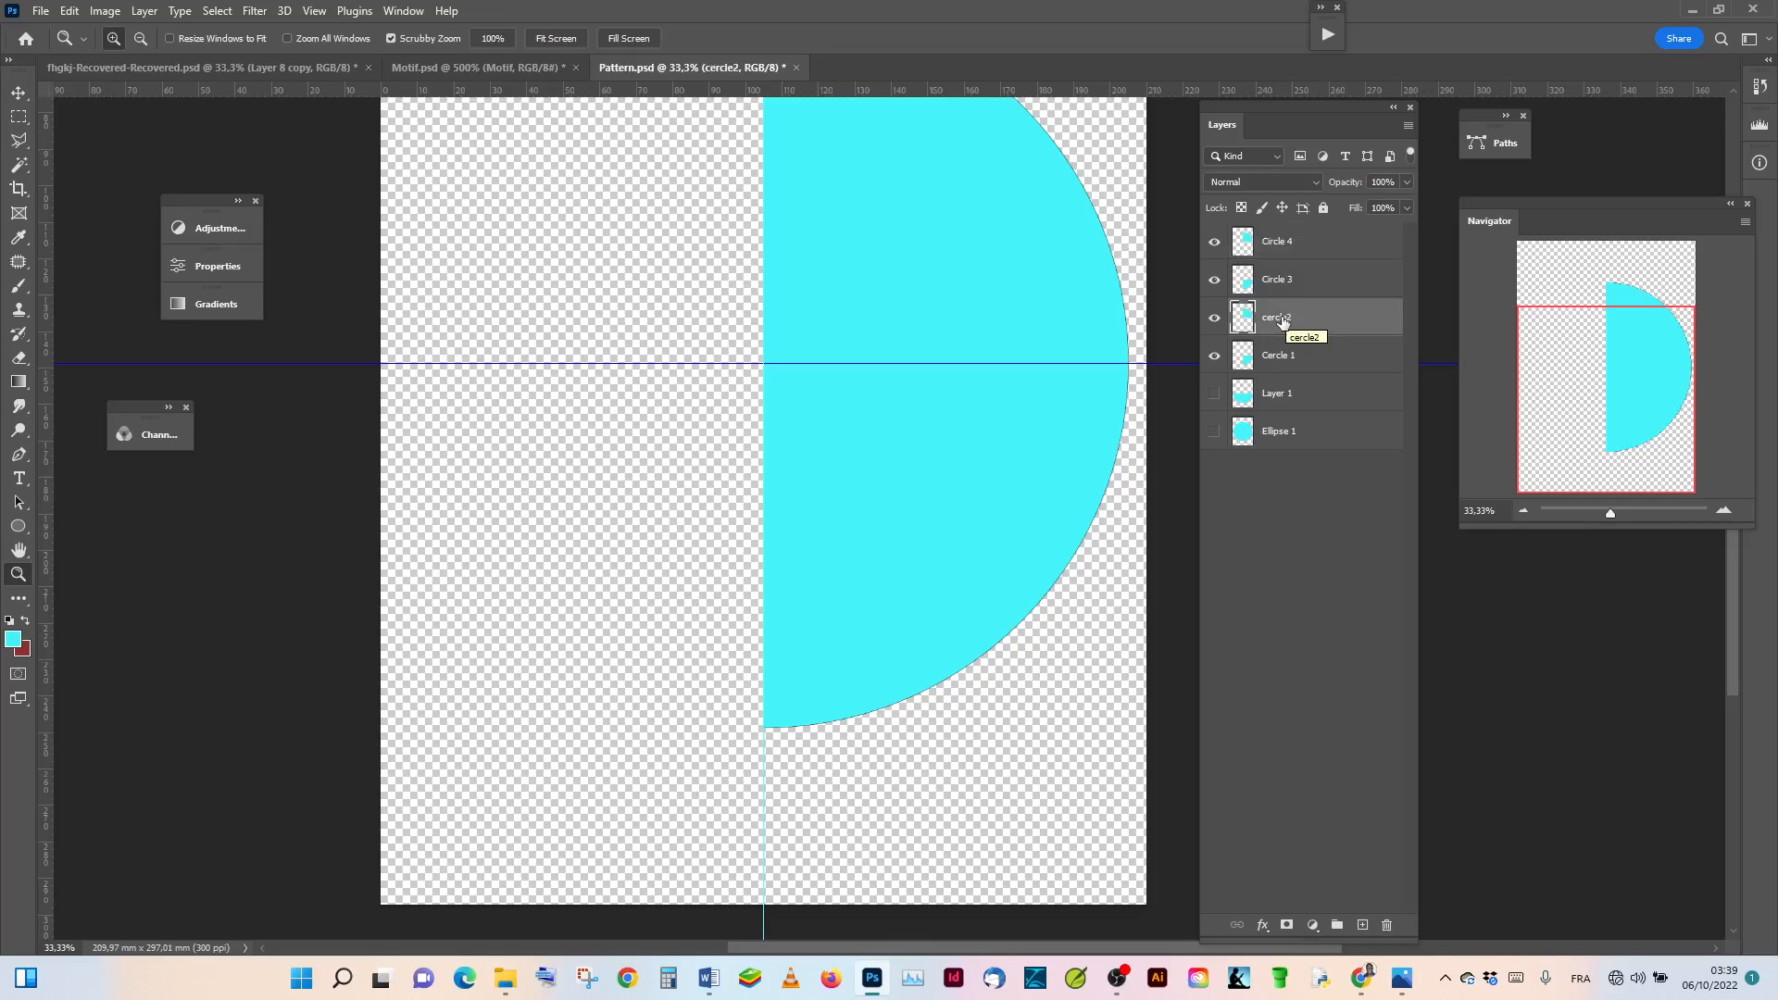
double_click(1286, 321)
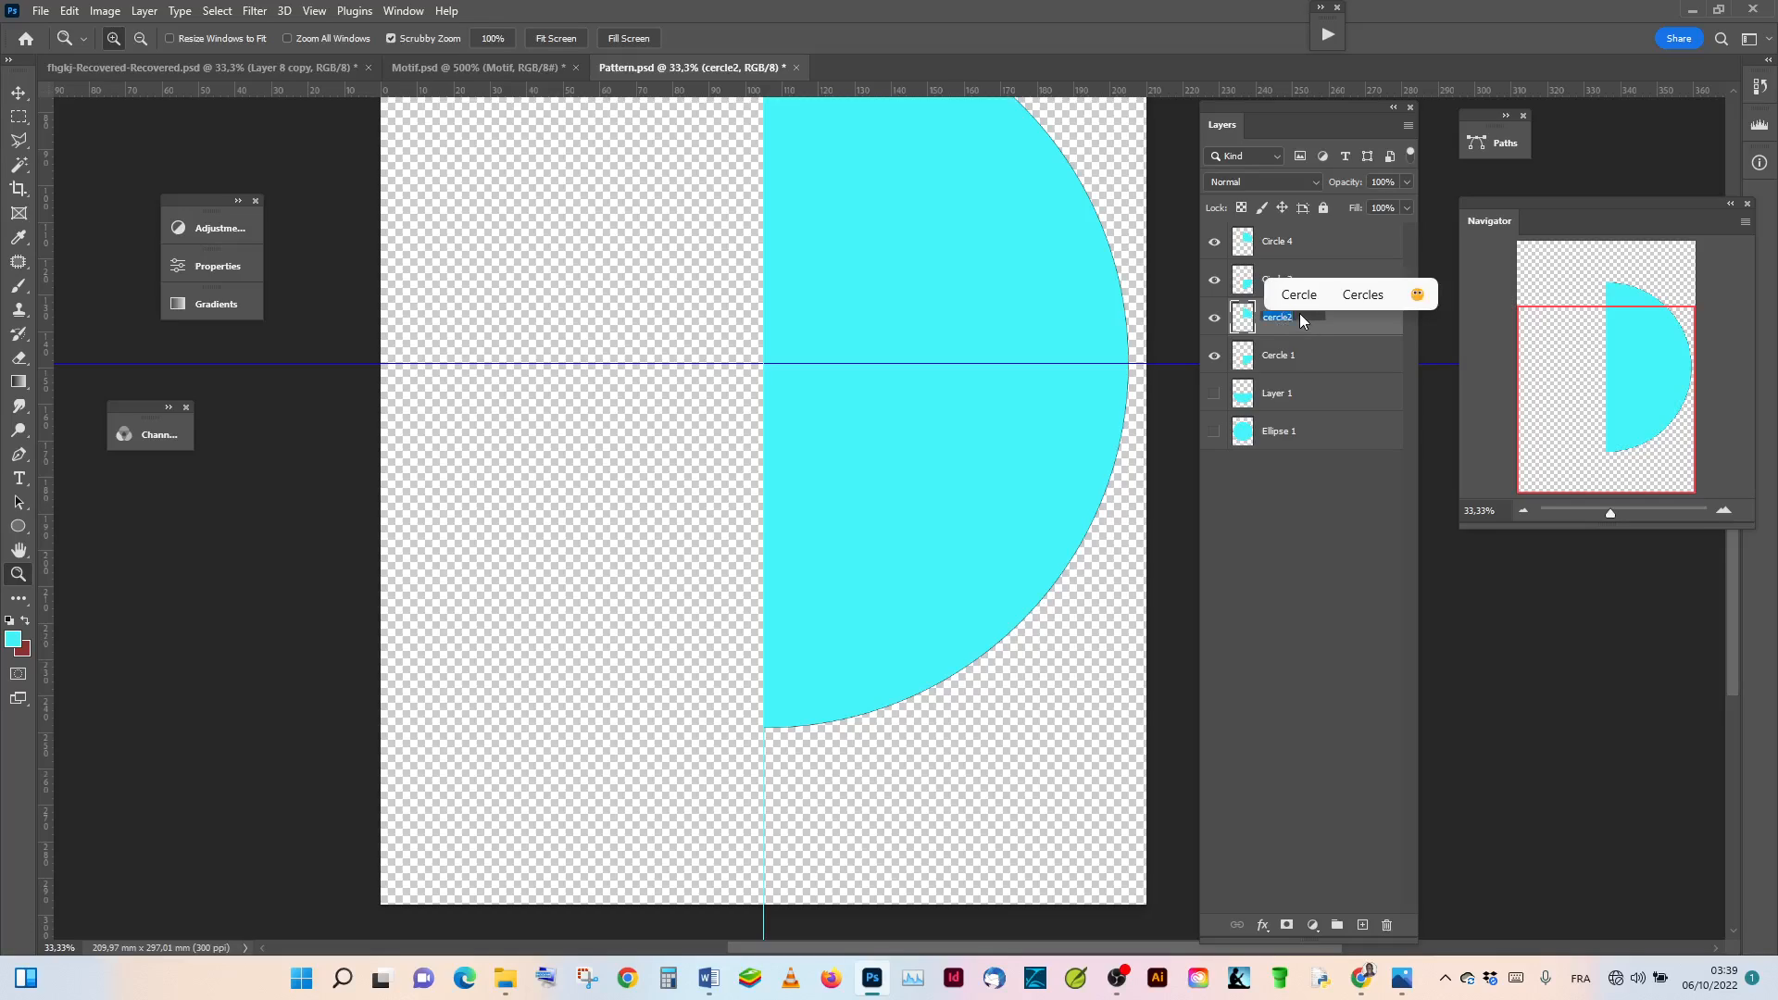
click(1299, 314)
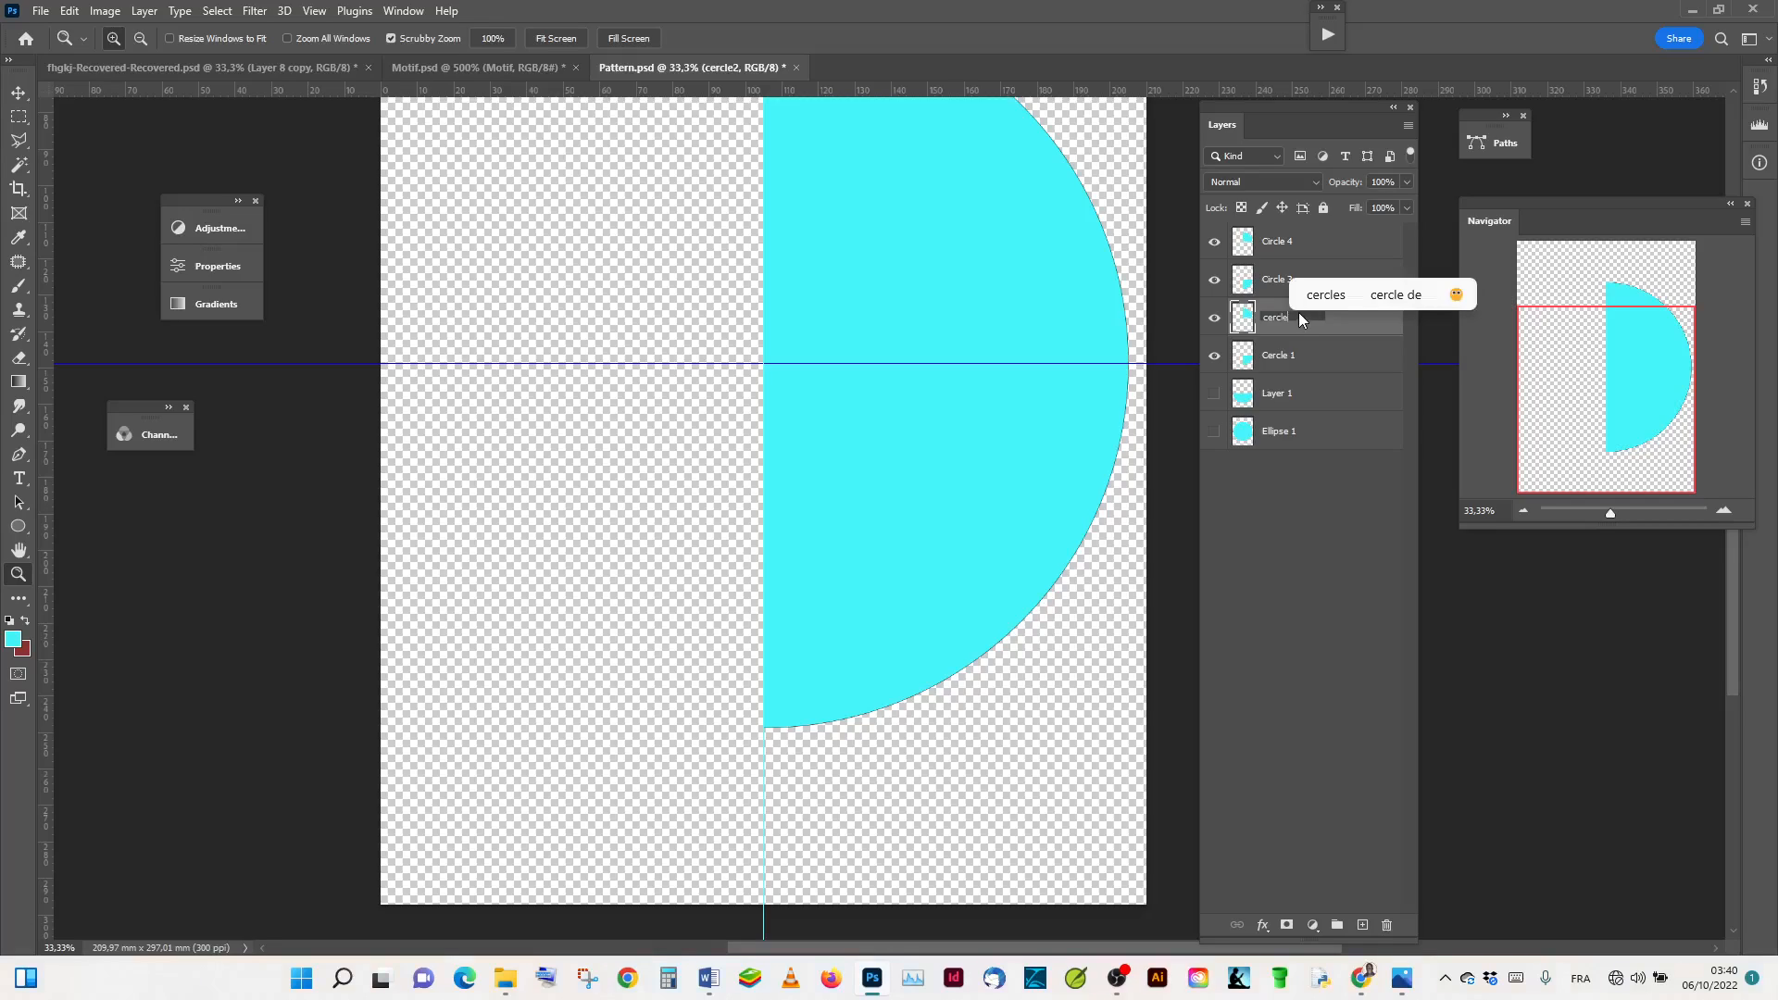
text(2)
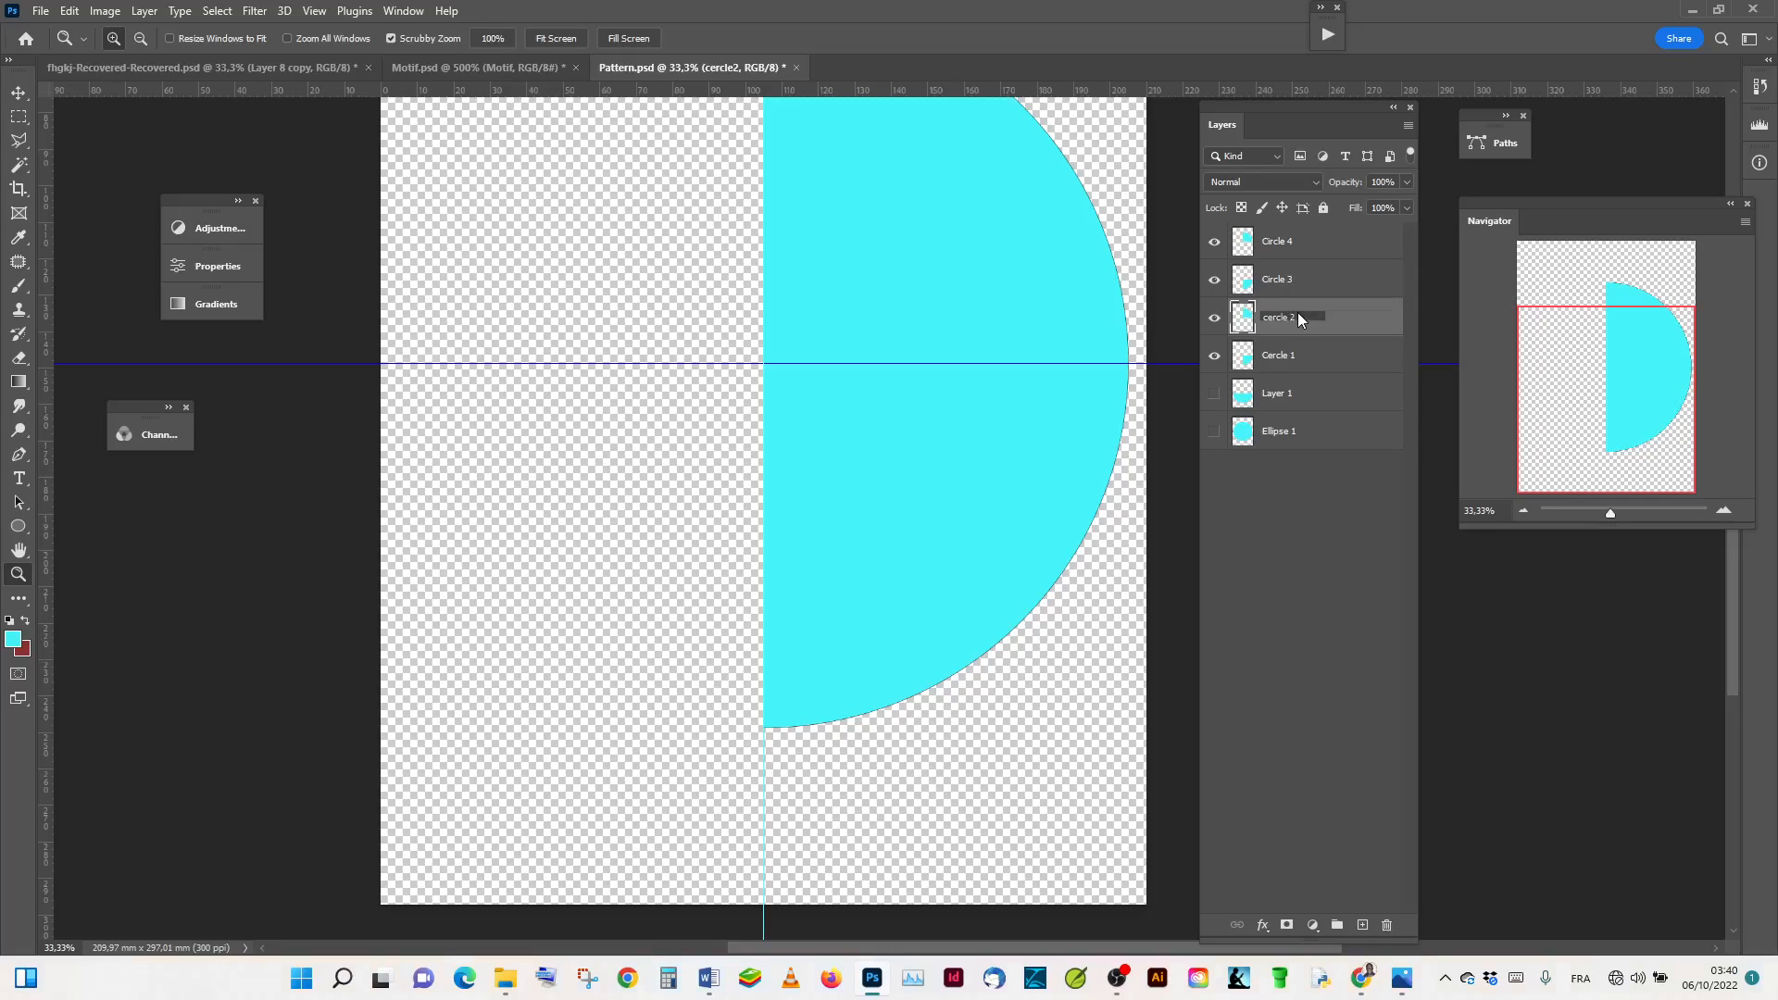
Step: Rename the Cercle 1 layer as Circle 1
click(1320, 361)
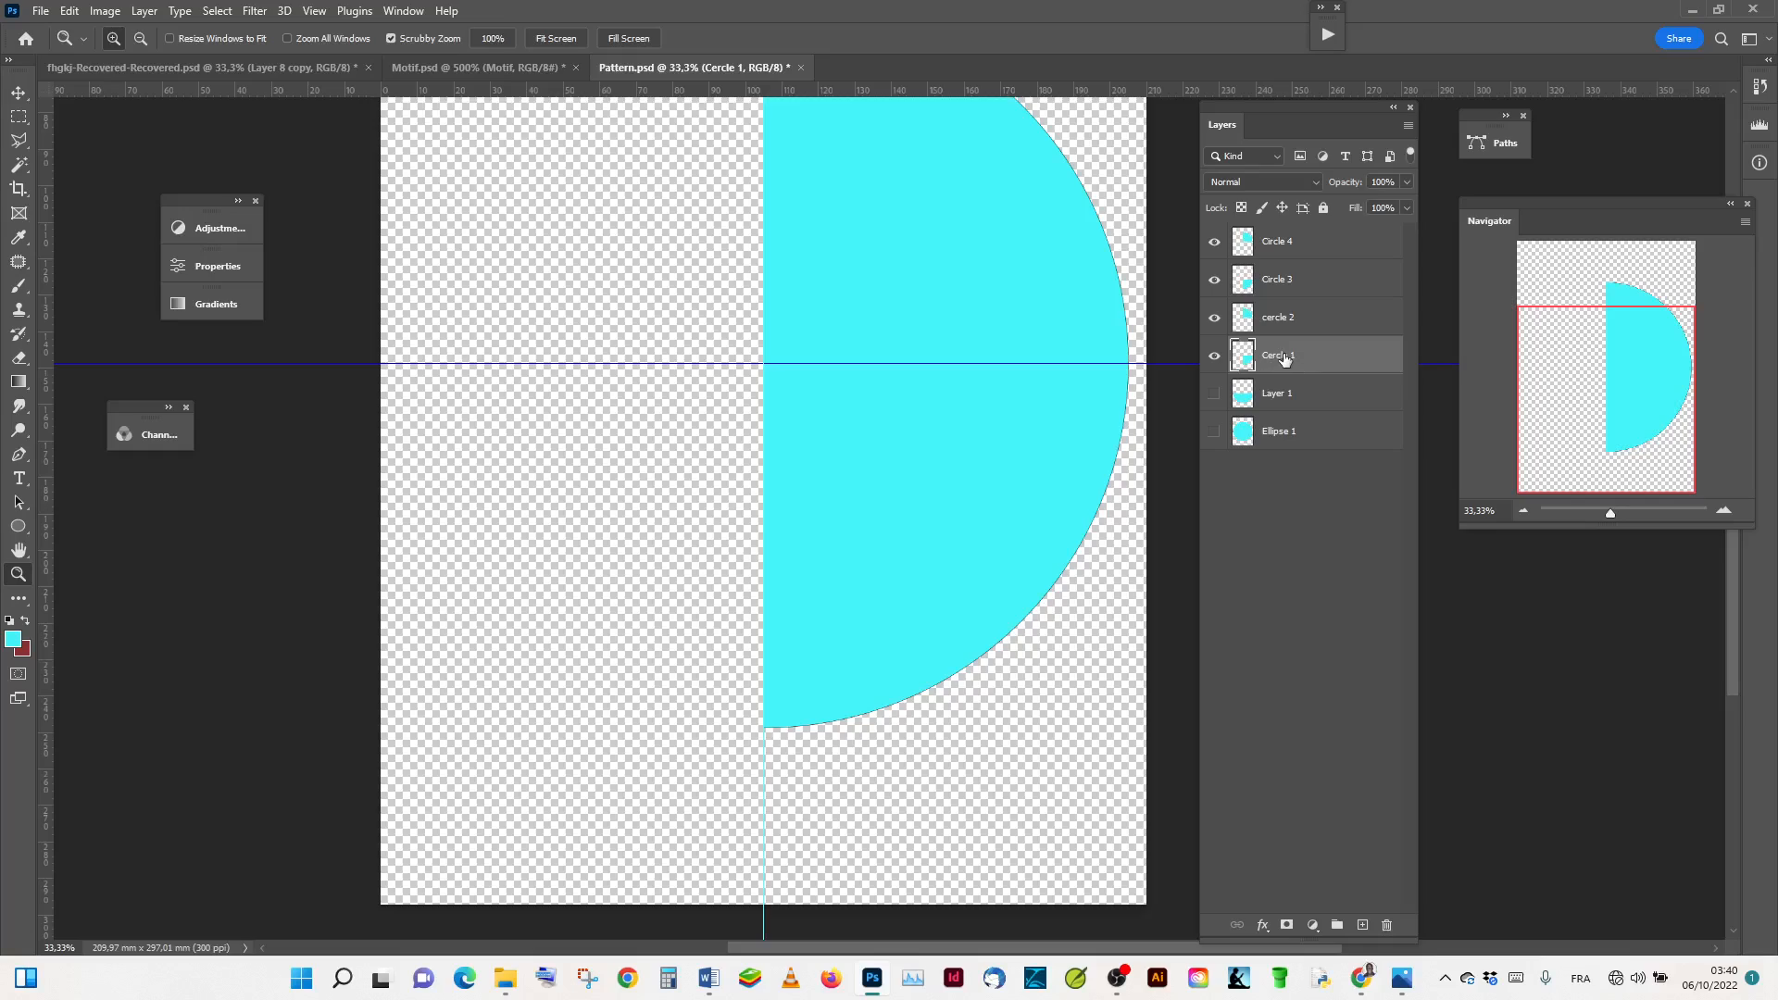
double_click(1280, 356)
click(1318, 352)
key(Delete)
text(ircle 1)
Step: Rename the cercle 2 layer as circle 2 and make Circle 1 the active layer
click(1333, 324)
double_click(1292, 320)
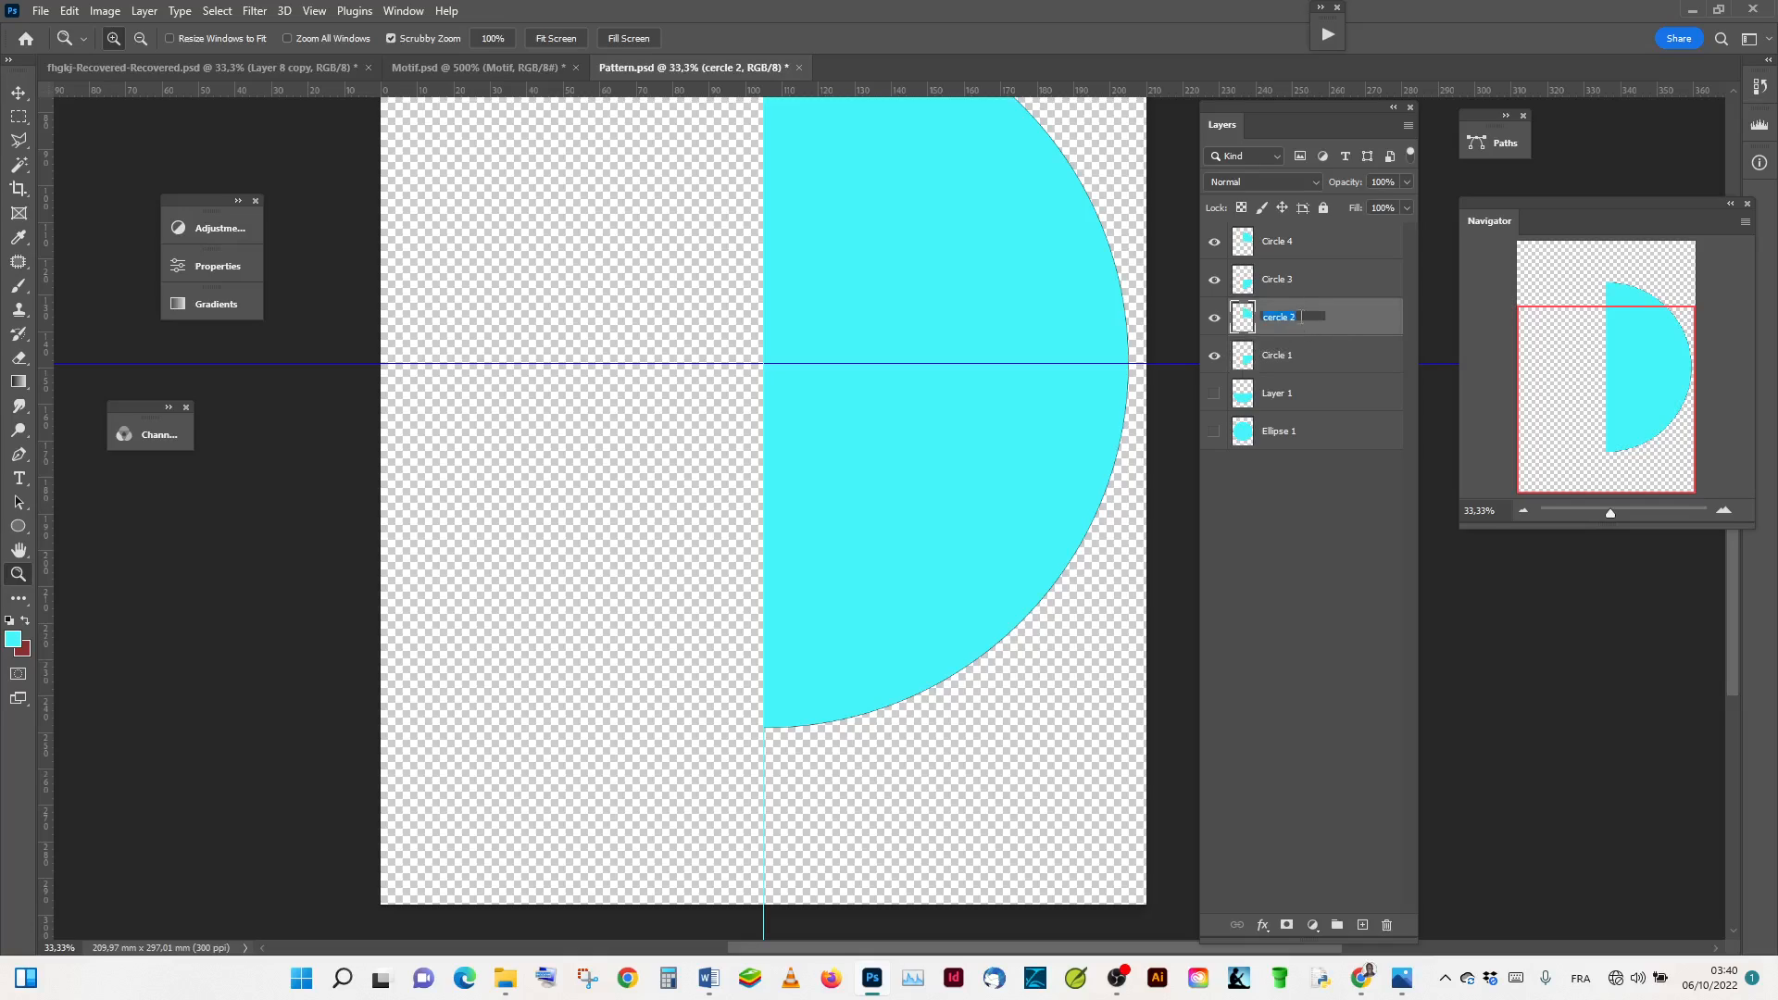
click(1268, 316)
key(Delete)
text(i)
key(Return)
click(1349, 364)
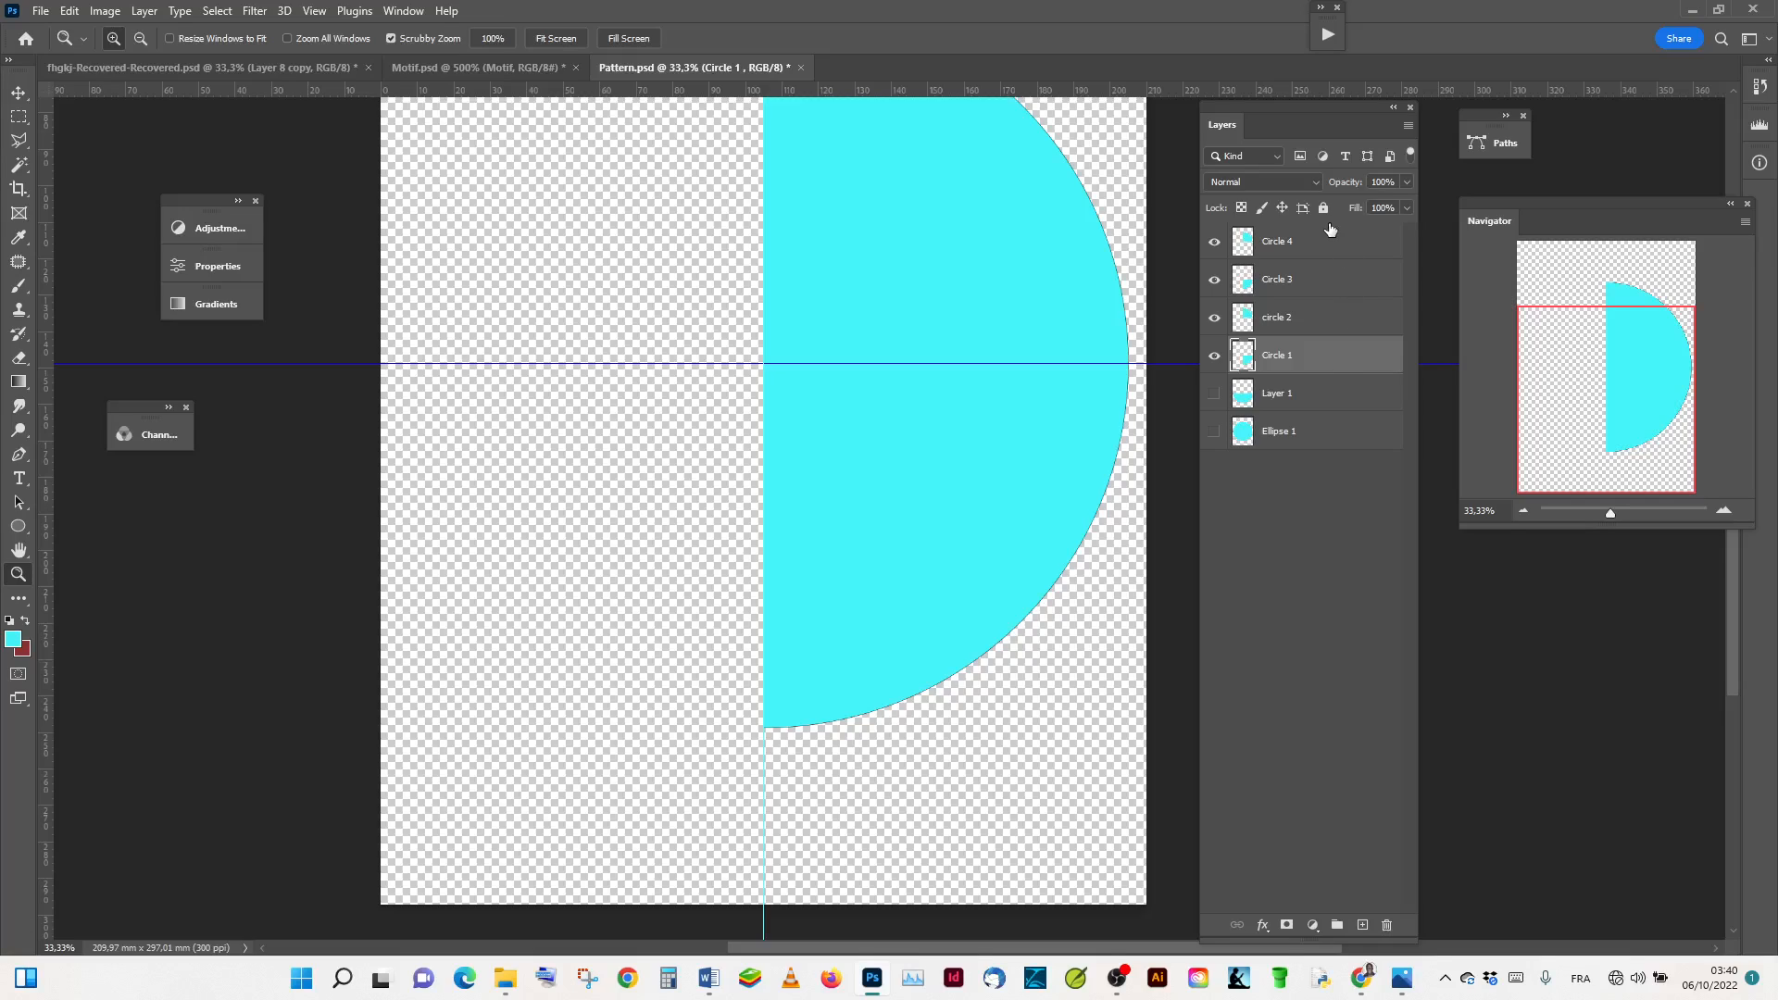
Step: Flip the Circle 3 and Circle 4 layers together horizontally about the vertical guide to complete the full circle
click(1315, 247)
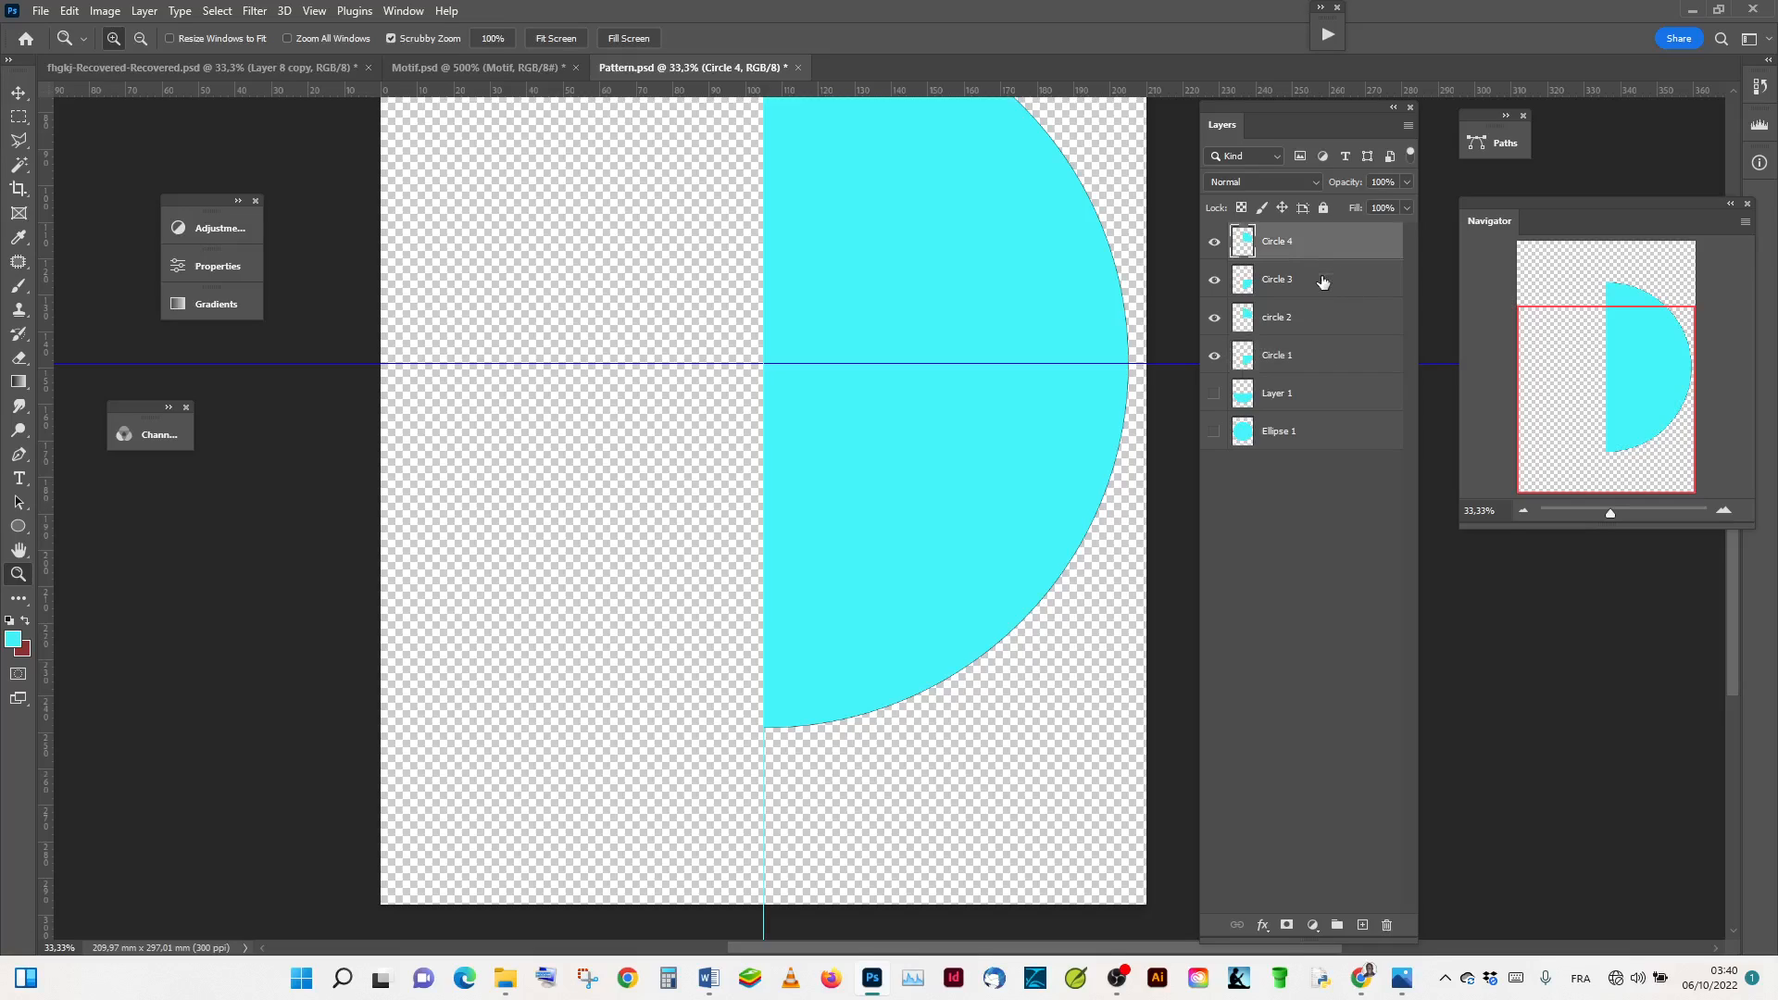
shift+click(1327, 280)
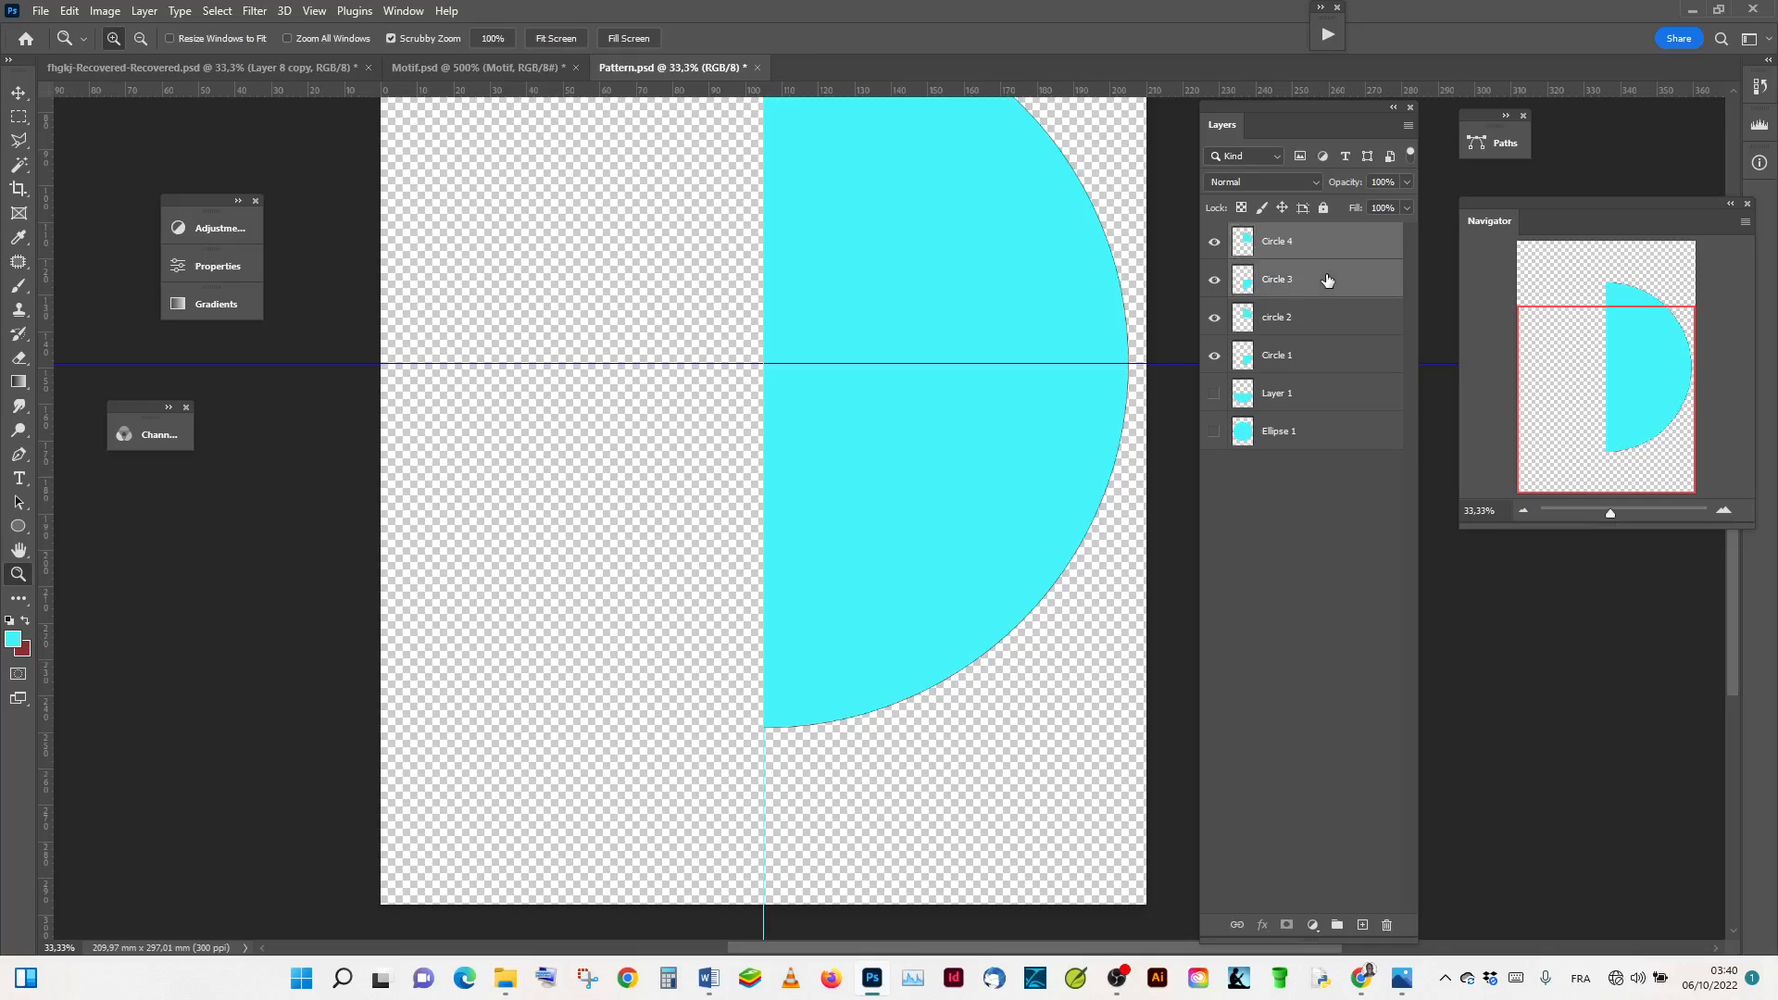
key(ctrl+t)
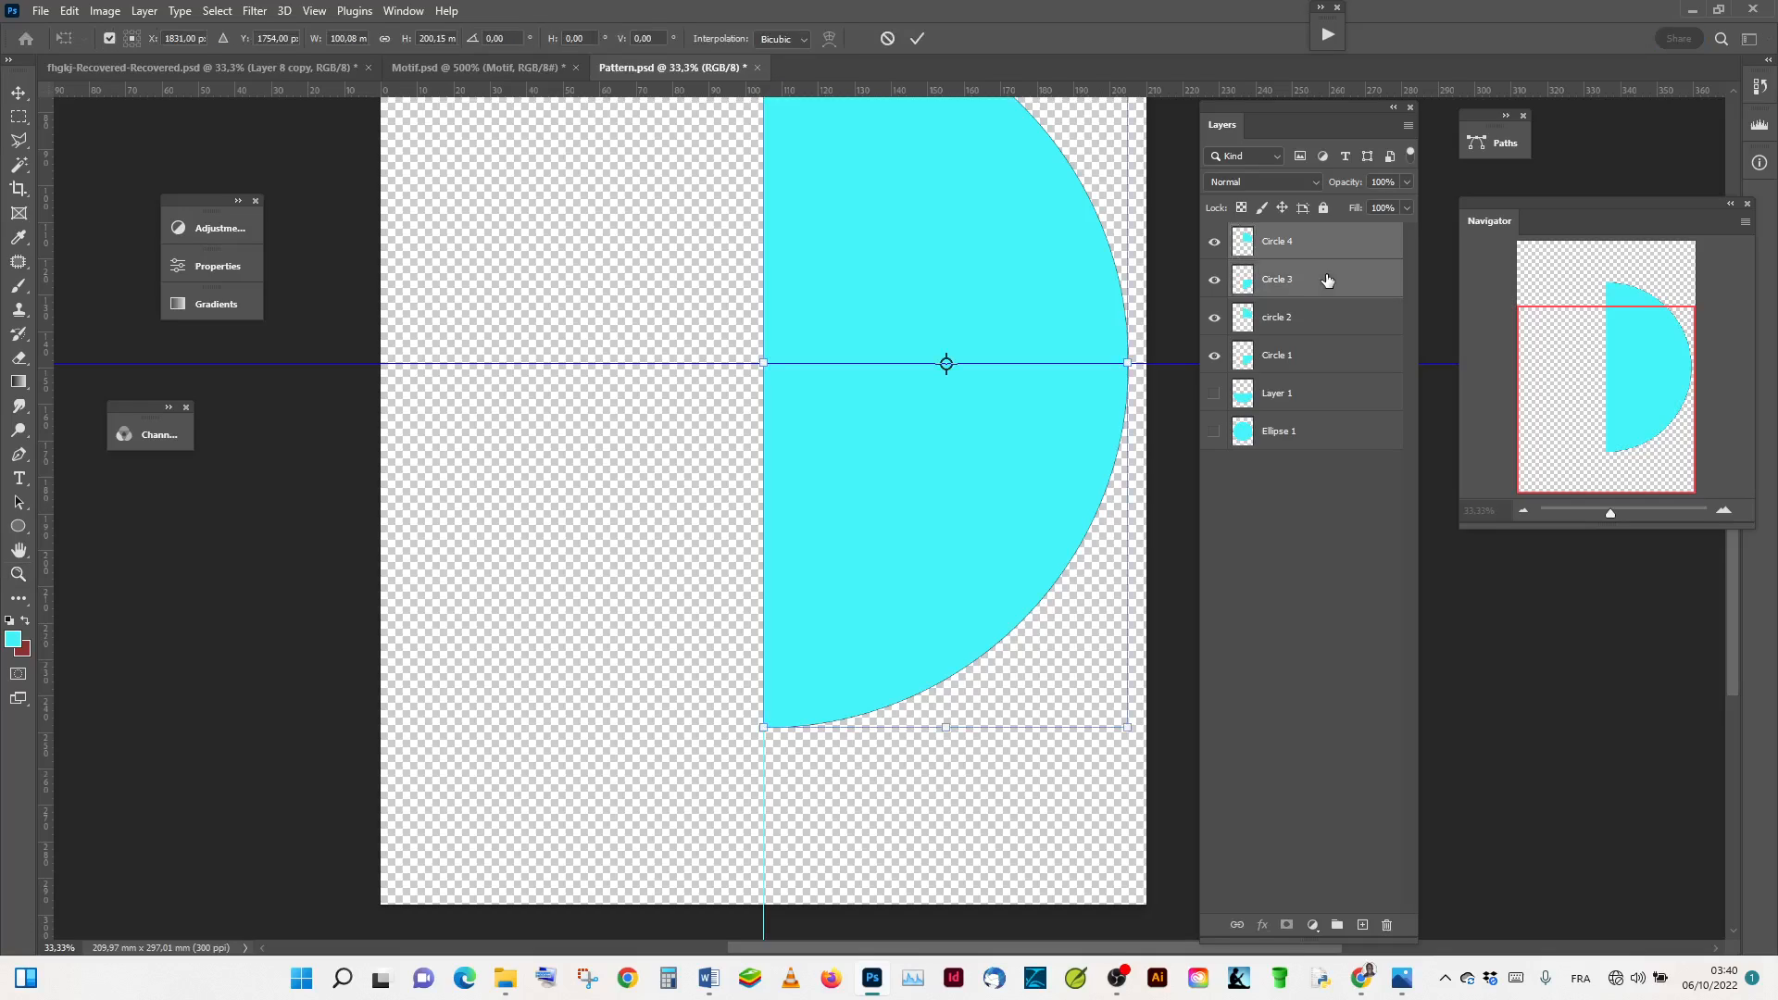
click(125, 39)
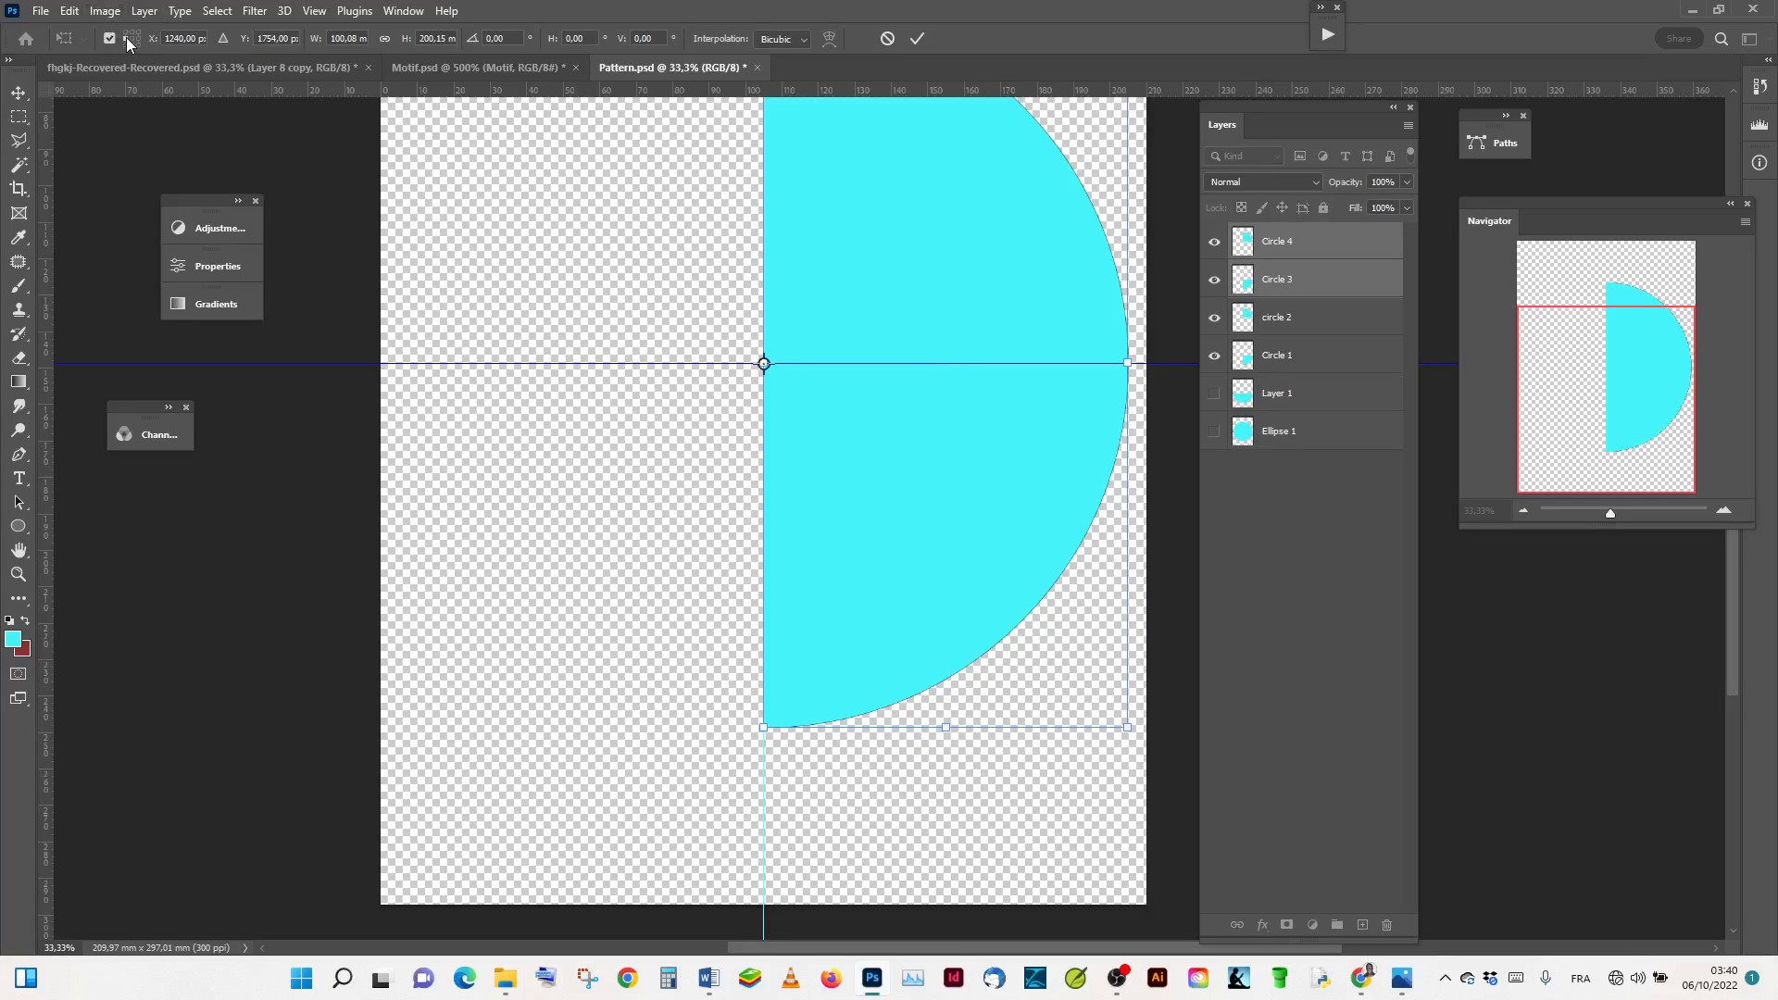
right_click(965, 284)
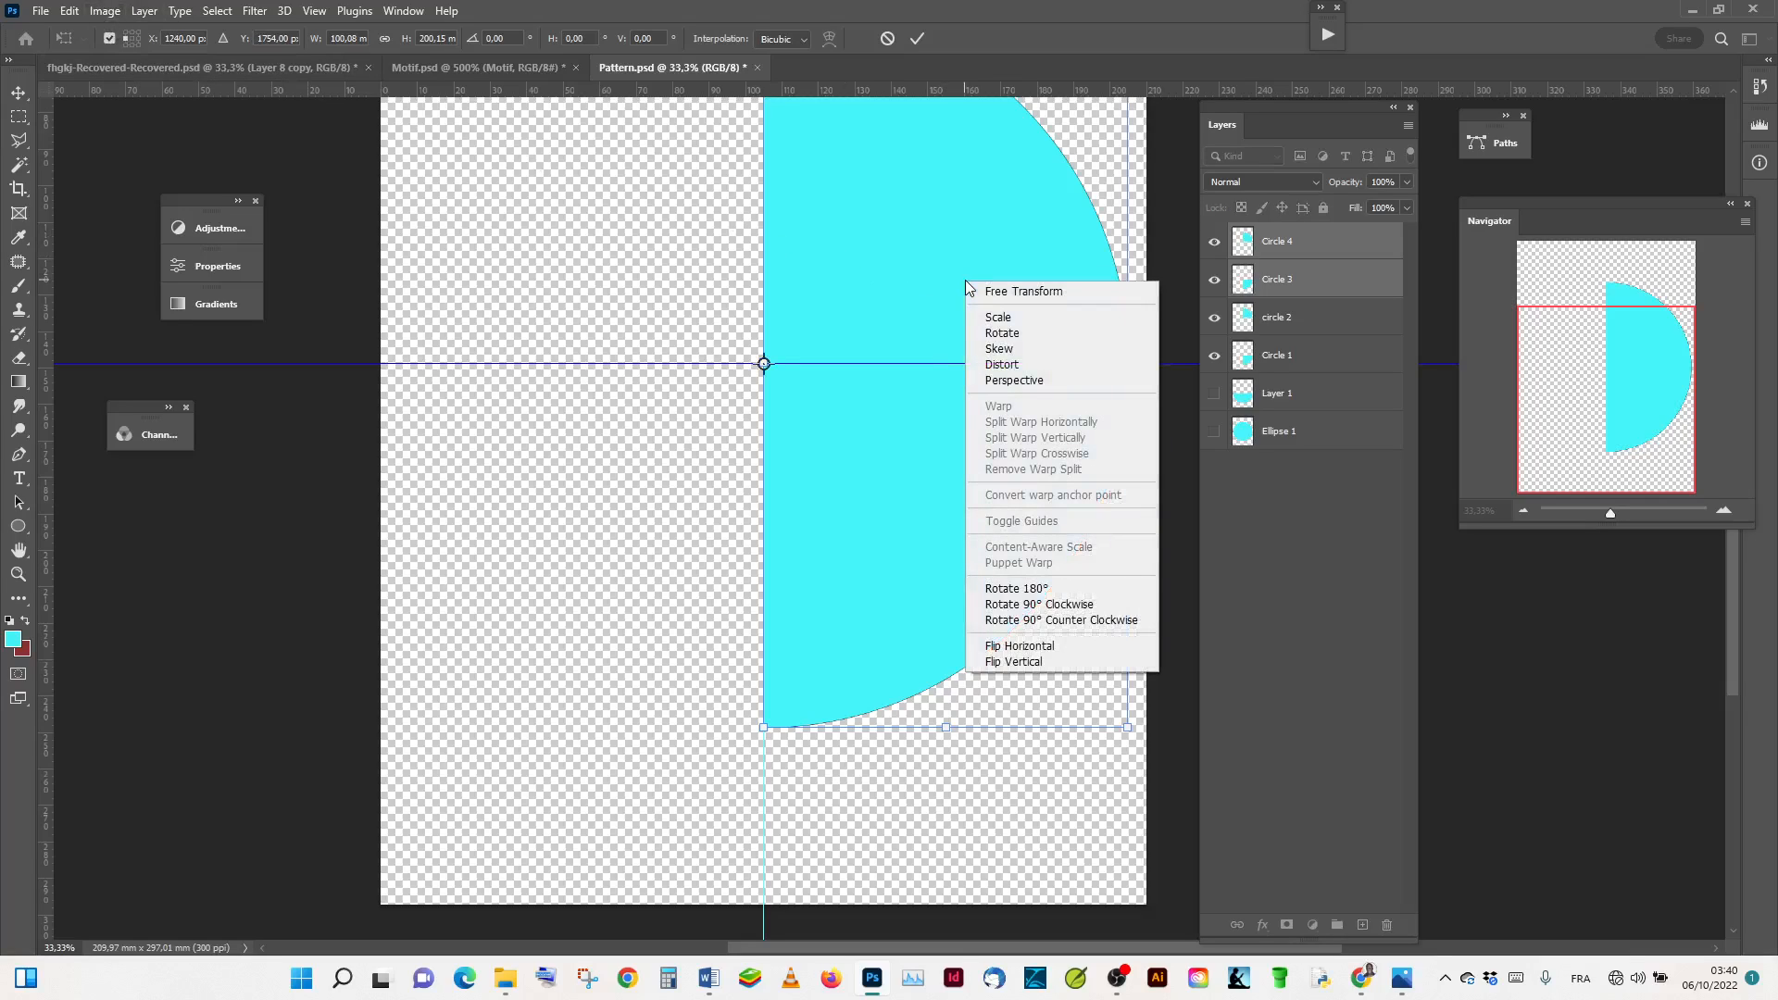
click(1078, 646)
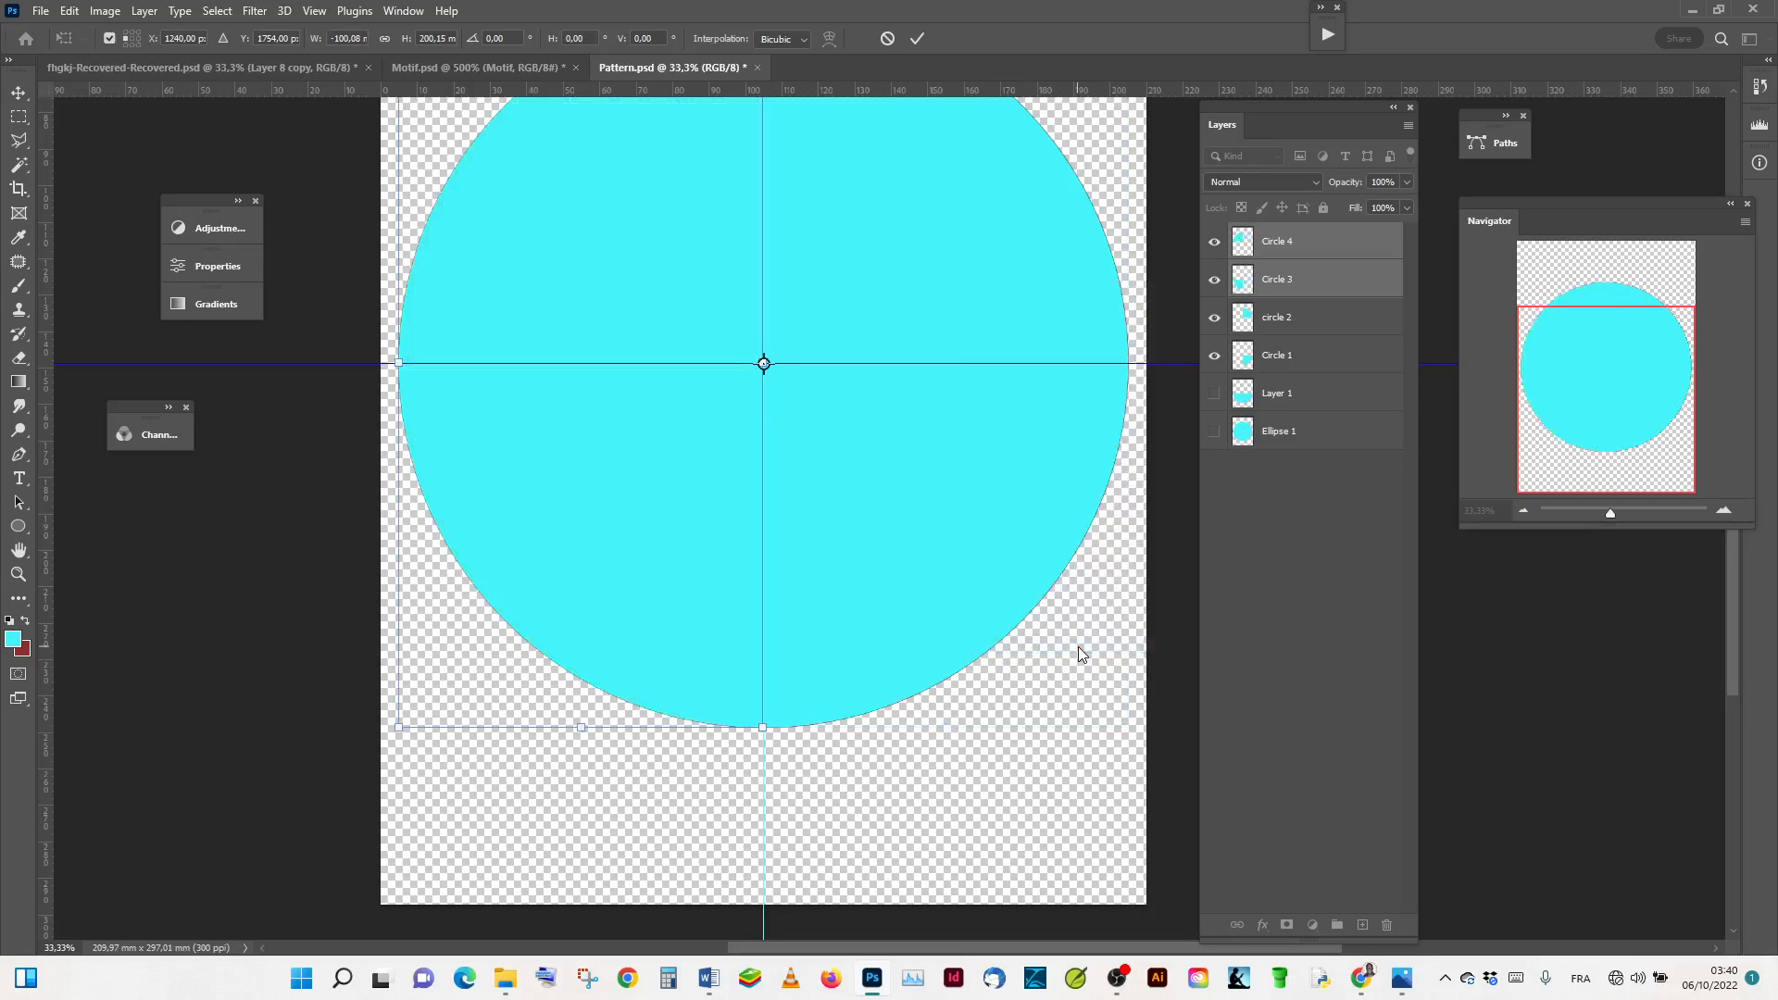
click(922, 41)
key(z)
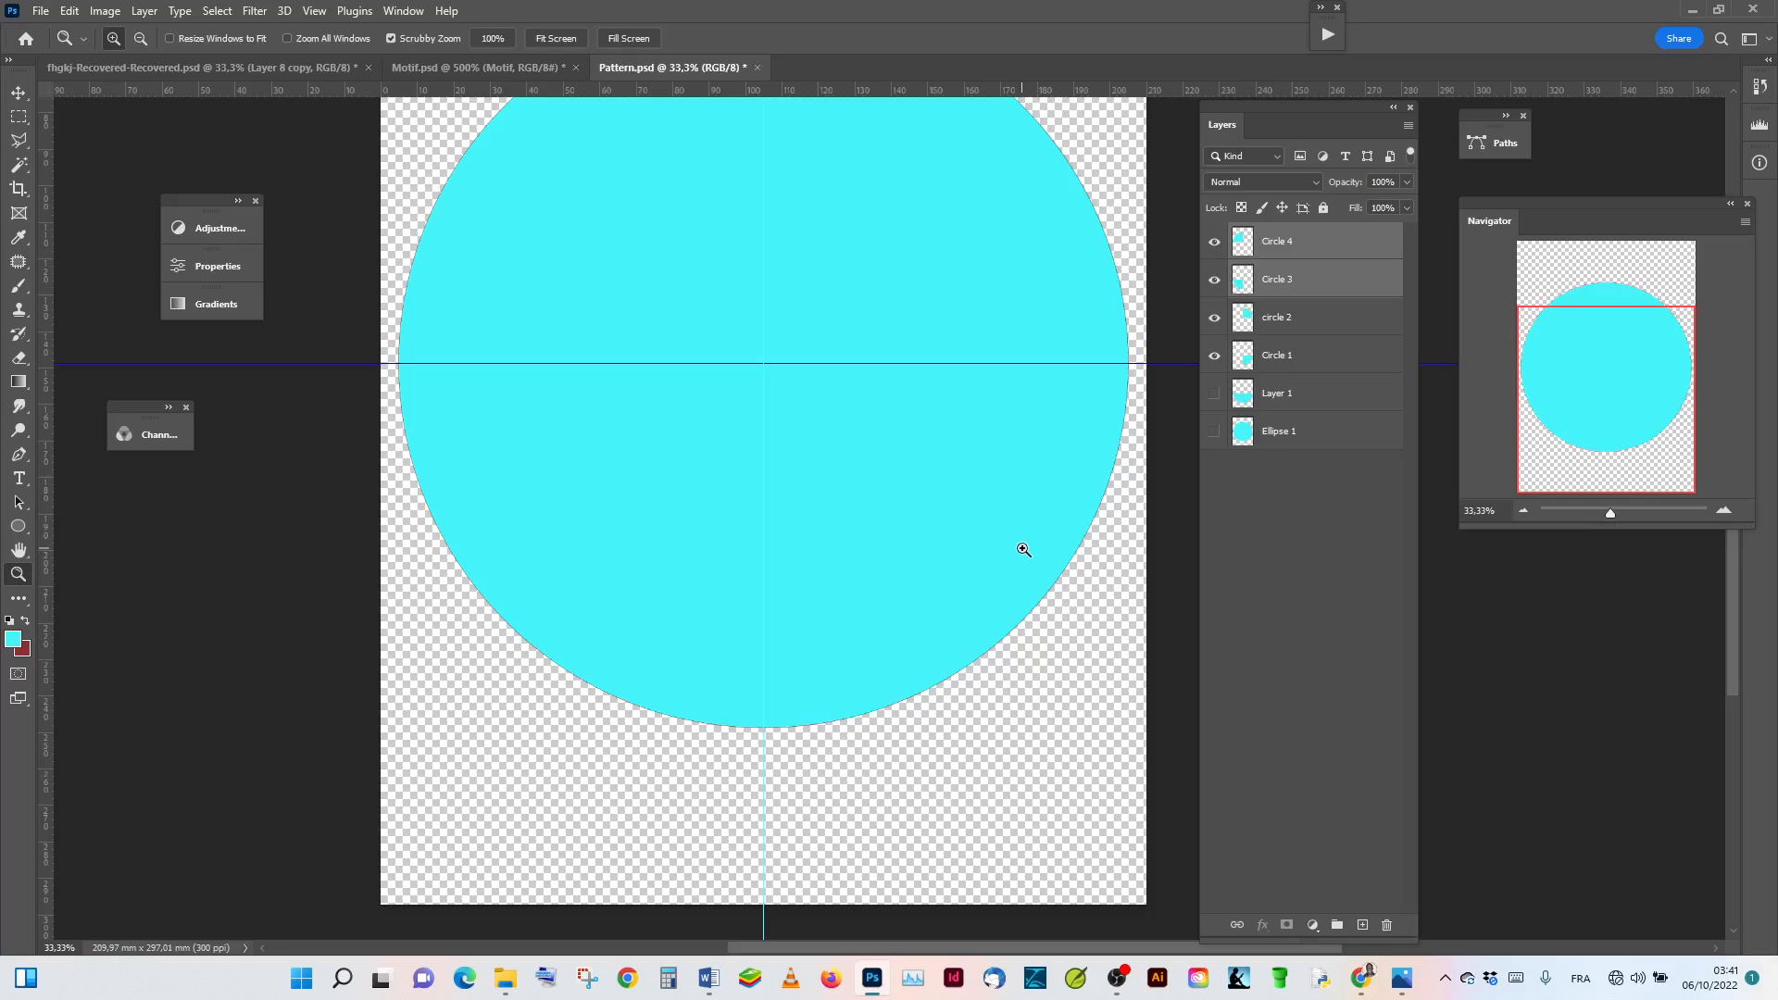
Step: Hide the circle 2, Circle 3 and Circle 4 layers and make Circle 1 the active layer
click(1214, 317)
click(1214, 279)
click(1214, 242)
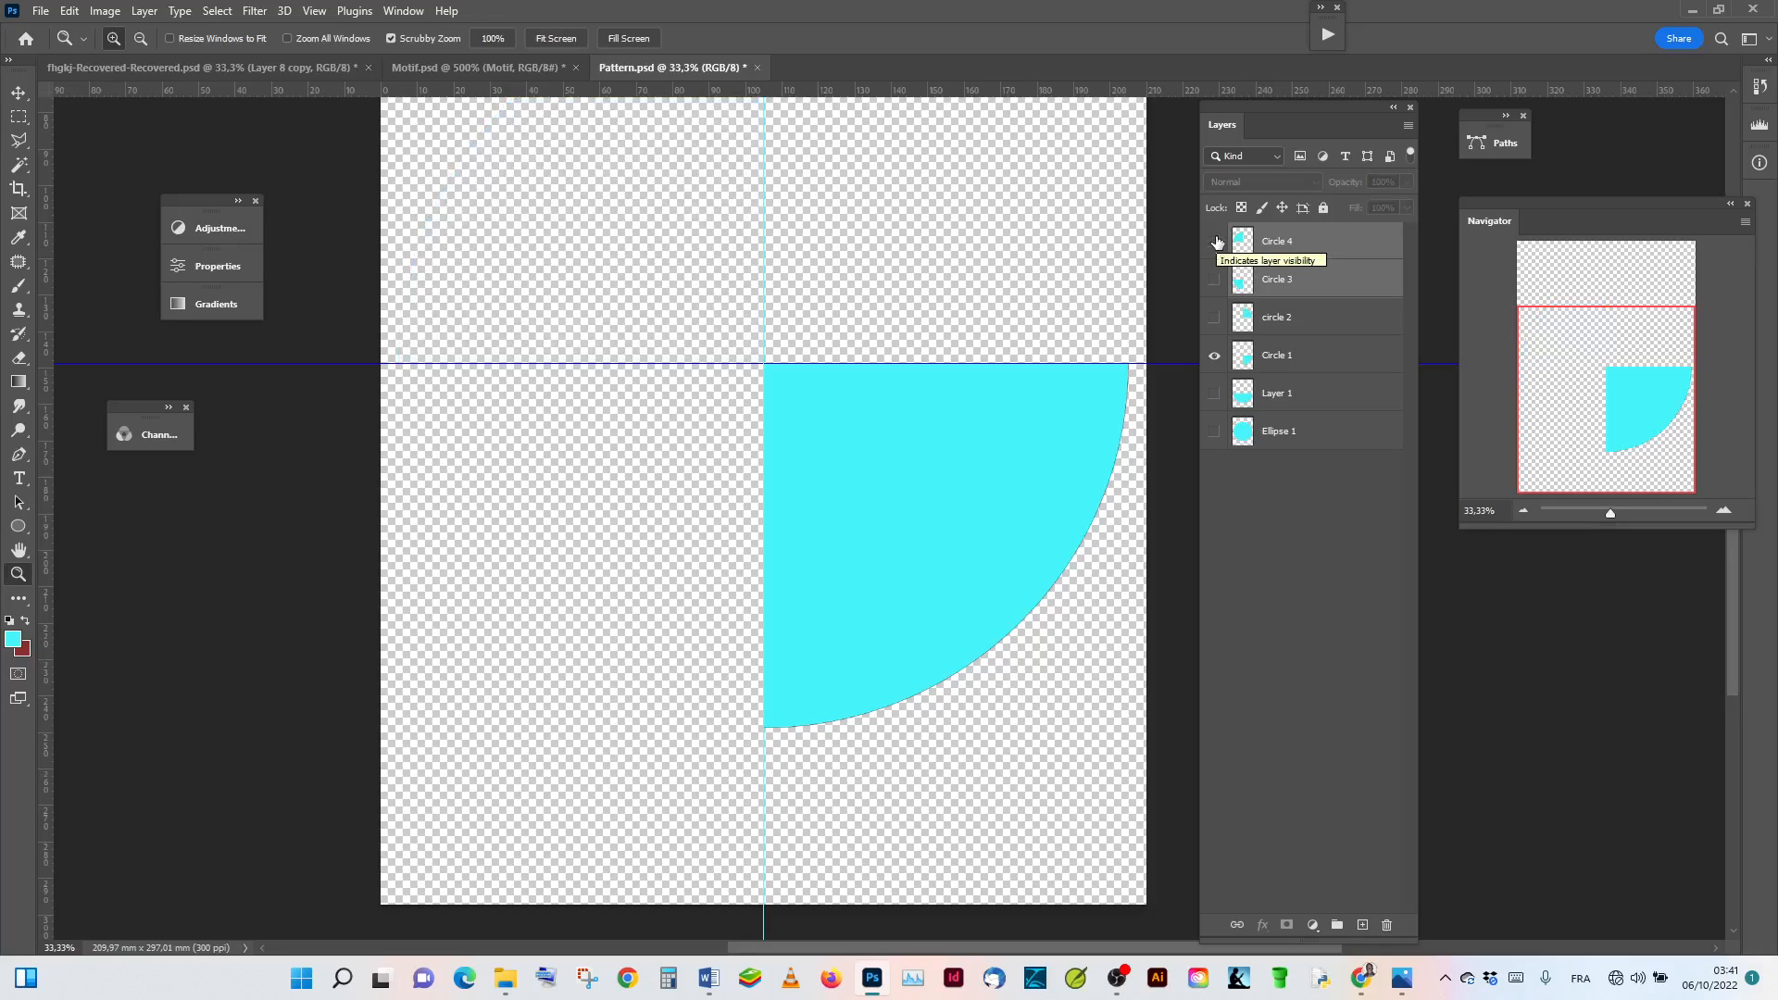
click(1328, 357)
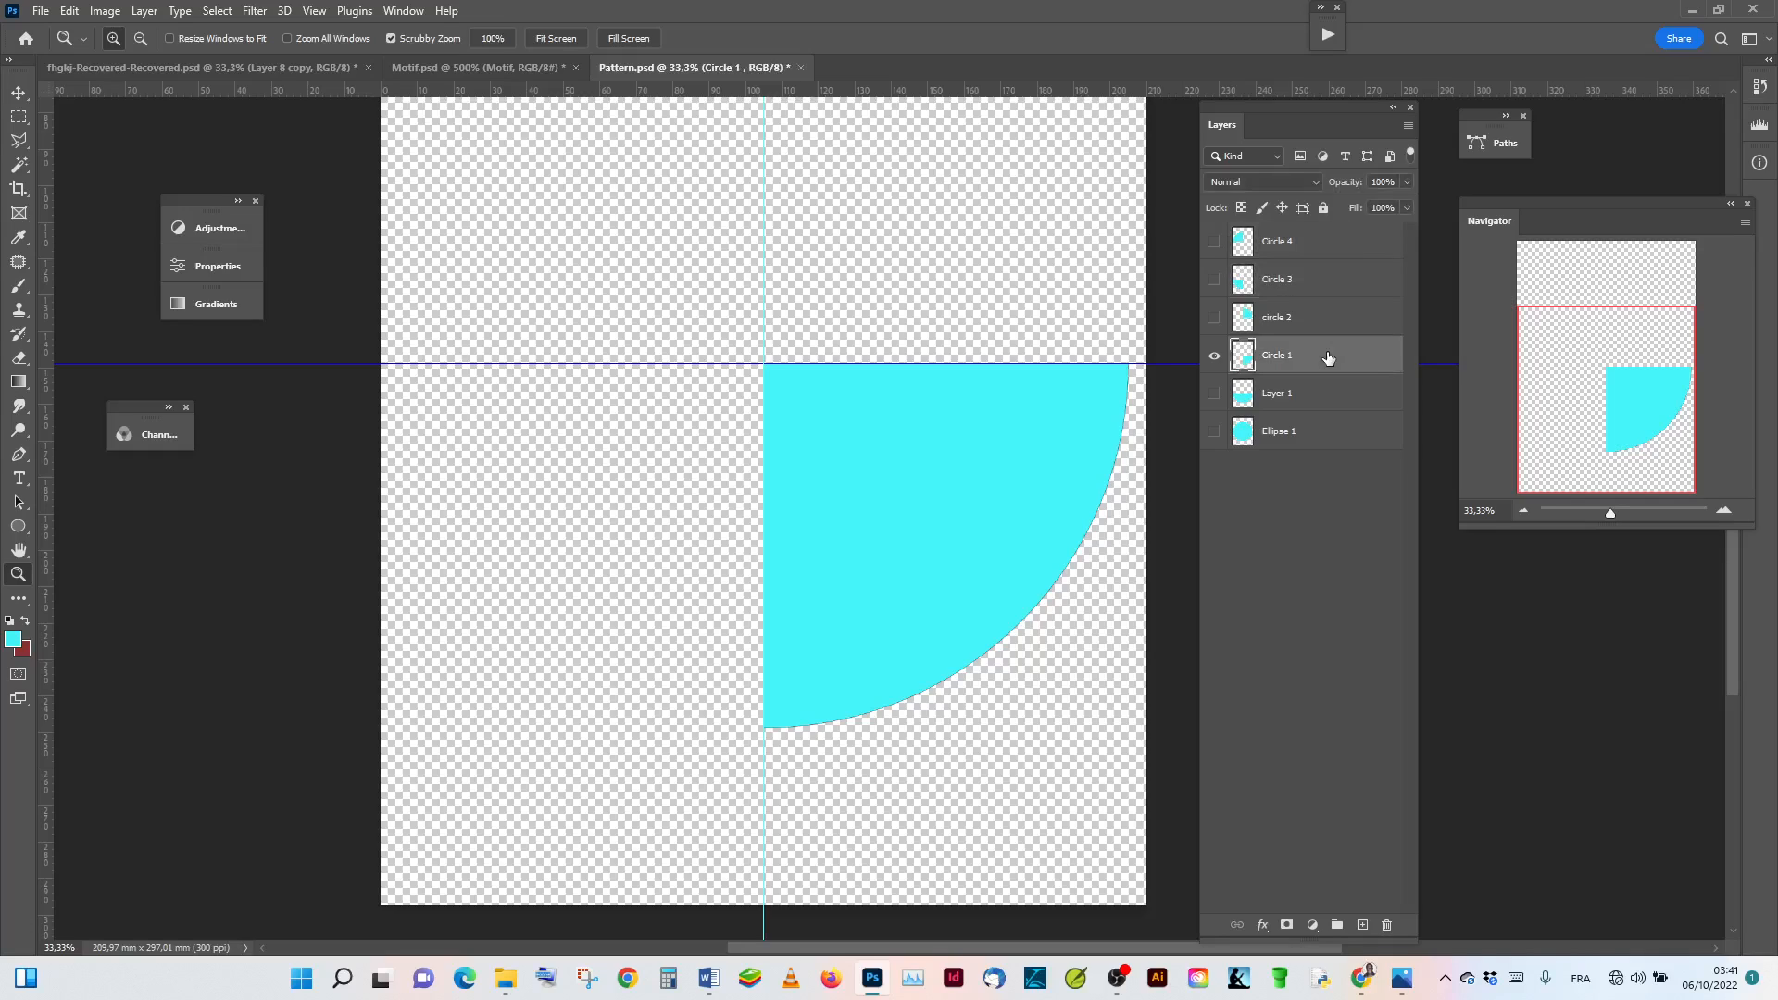
key(ctrl+t)
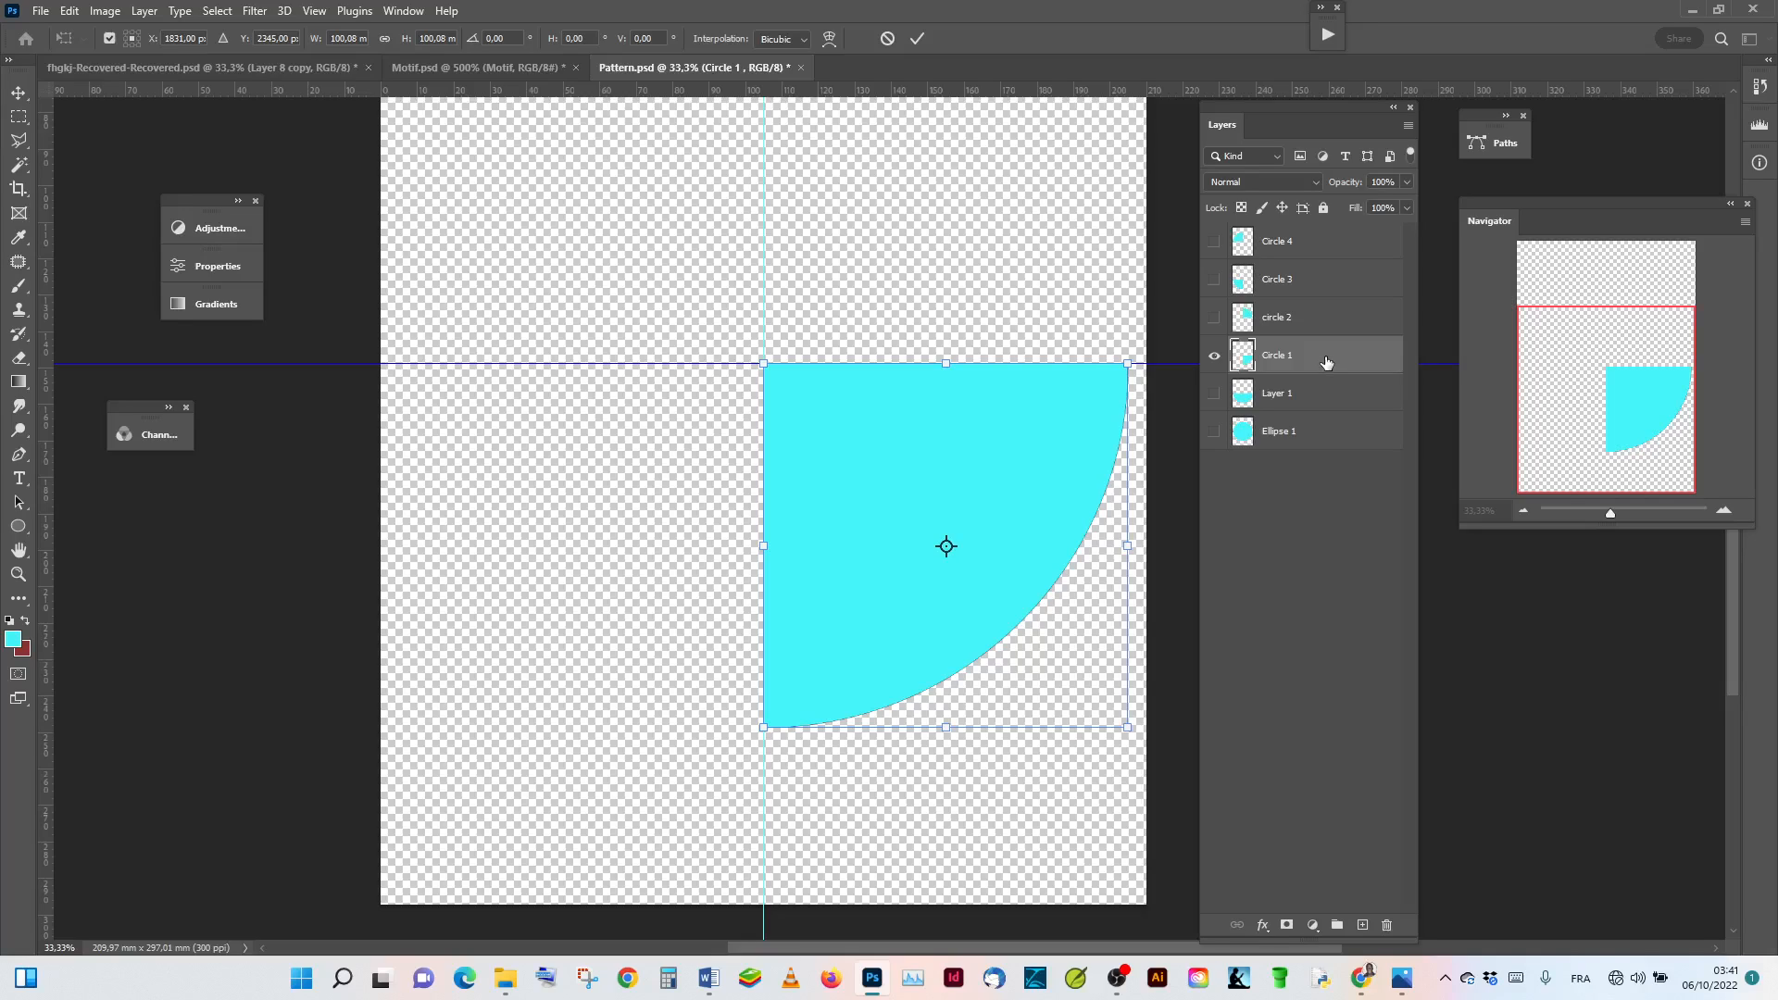
click(921, 37)
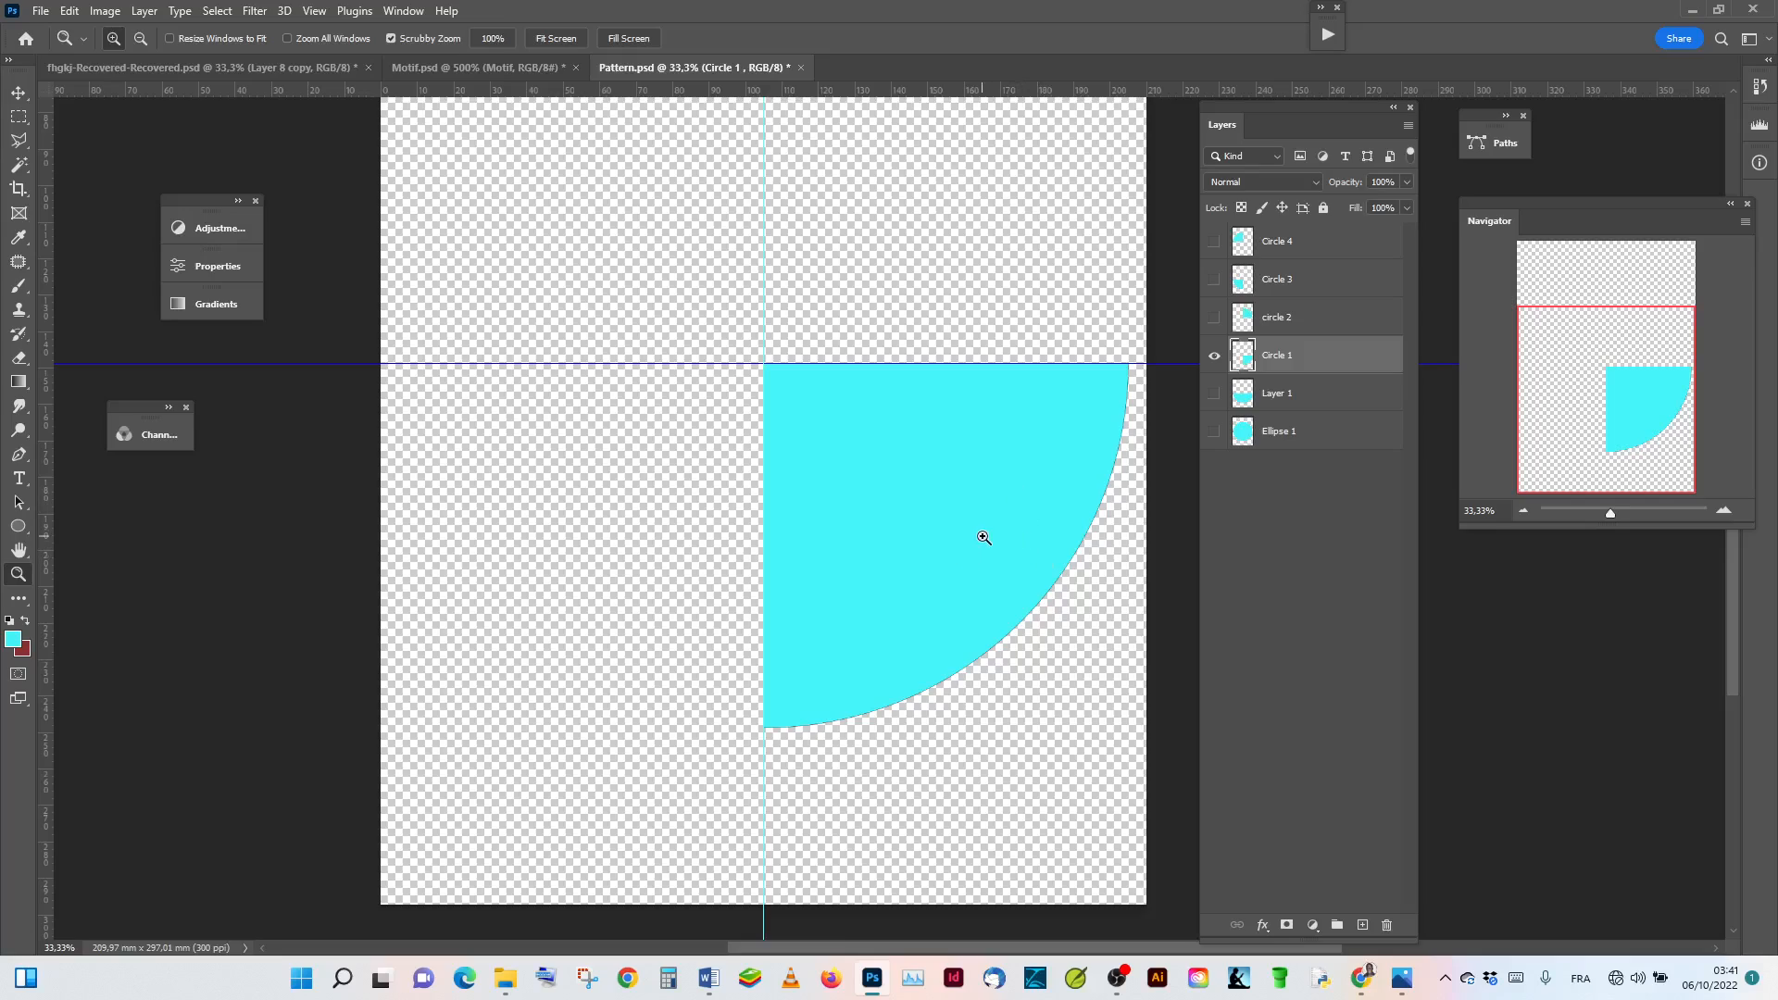
Step: Place guides along the Circle 1 quarter's lower edge and right edge, and horizontally and vertically through the centre of its bounding box
ctrl+click(1246, 363)
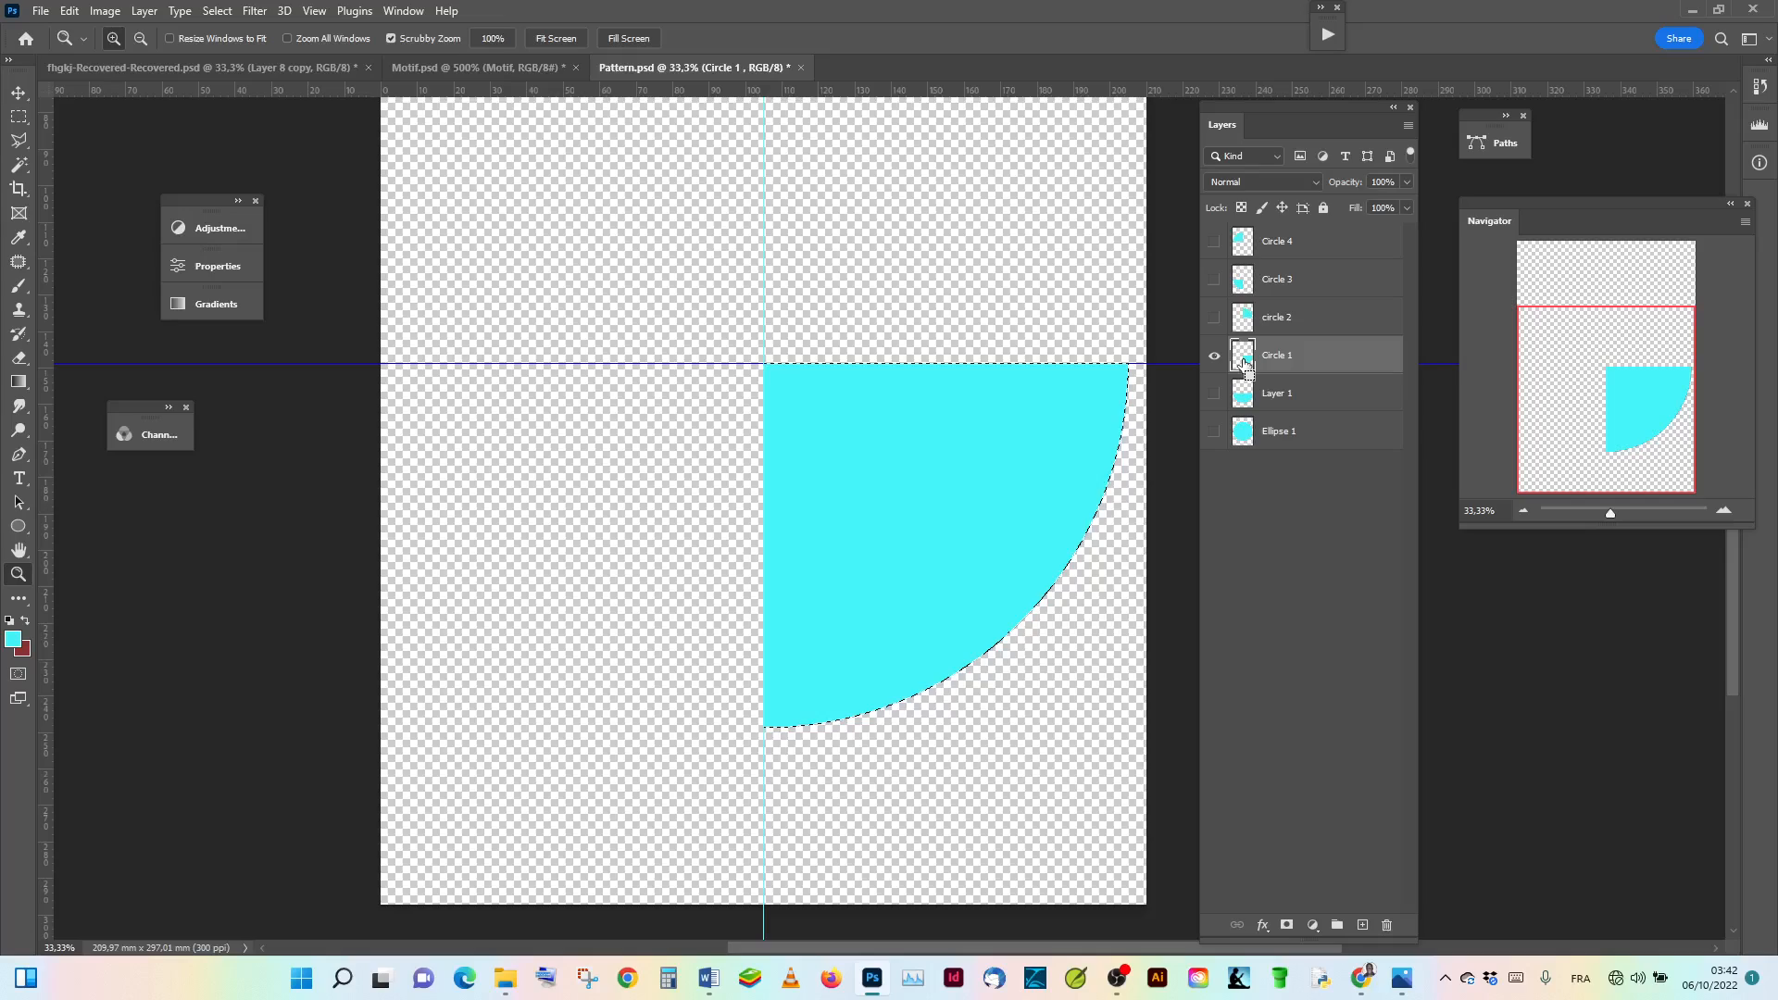
key(ctrl+d)
key(ctrl+t)
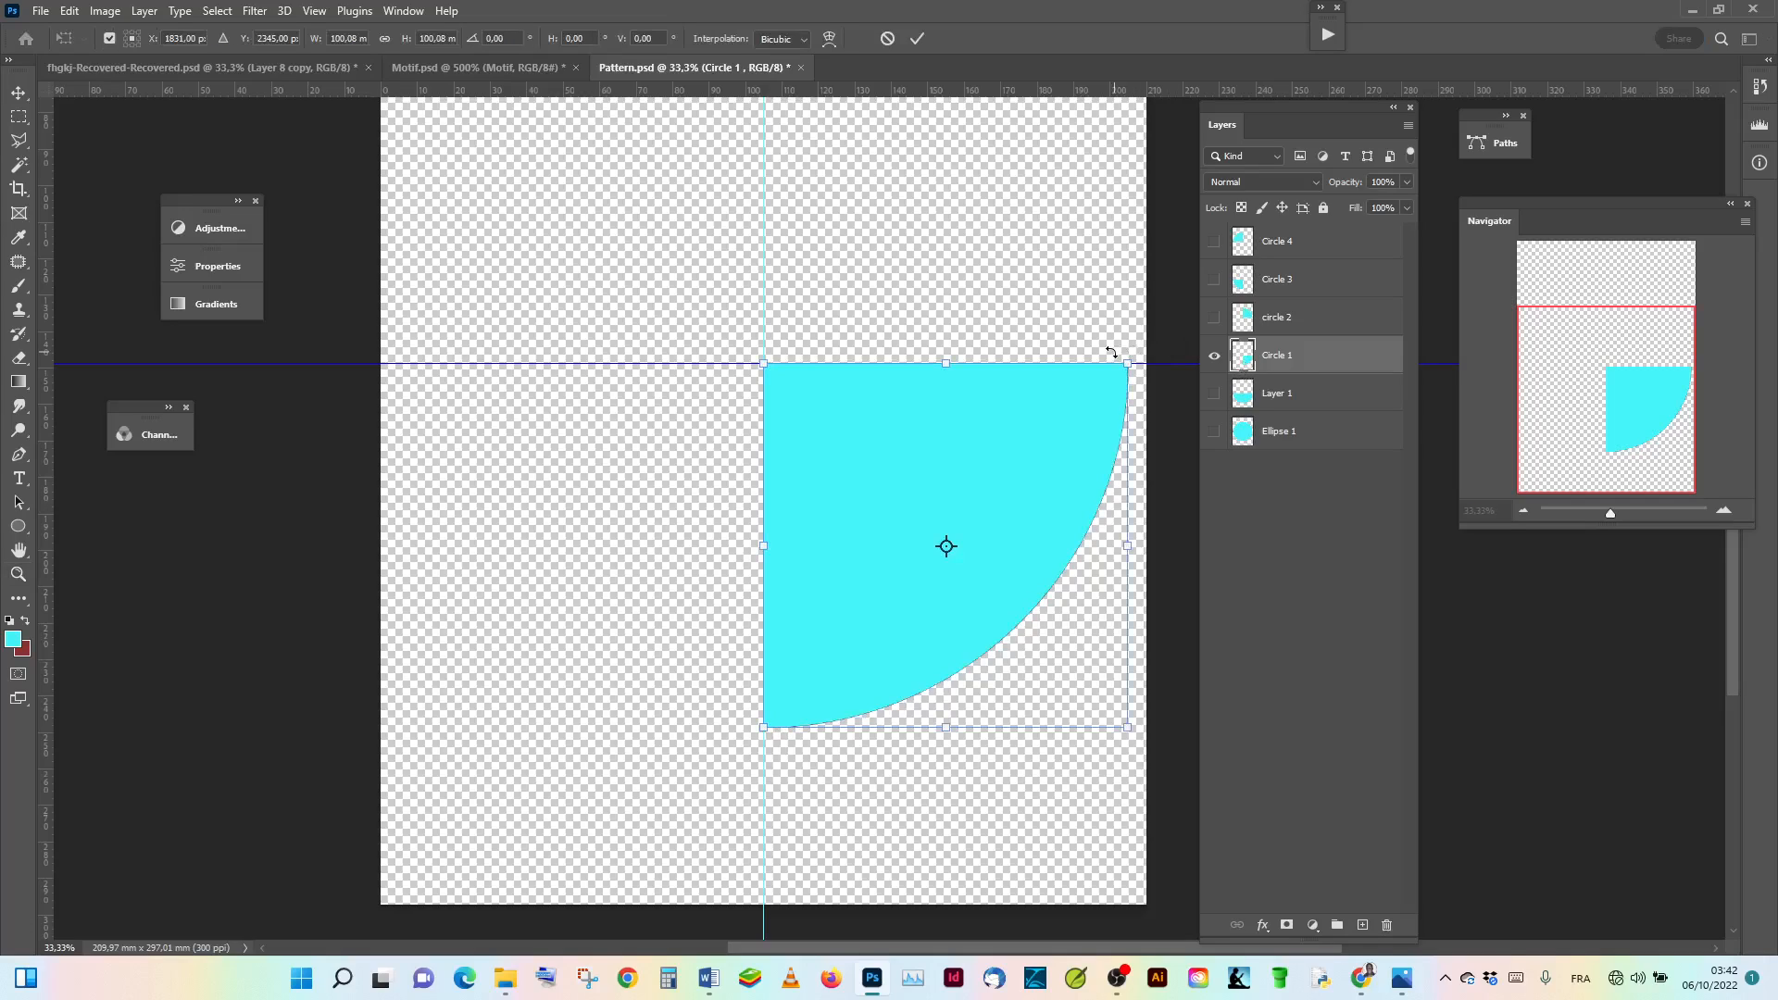
drag(1016, 95, 1074, 727)
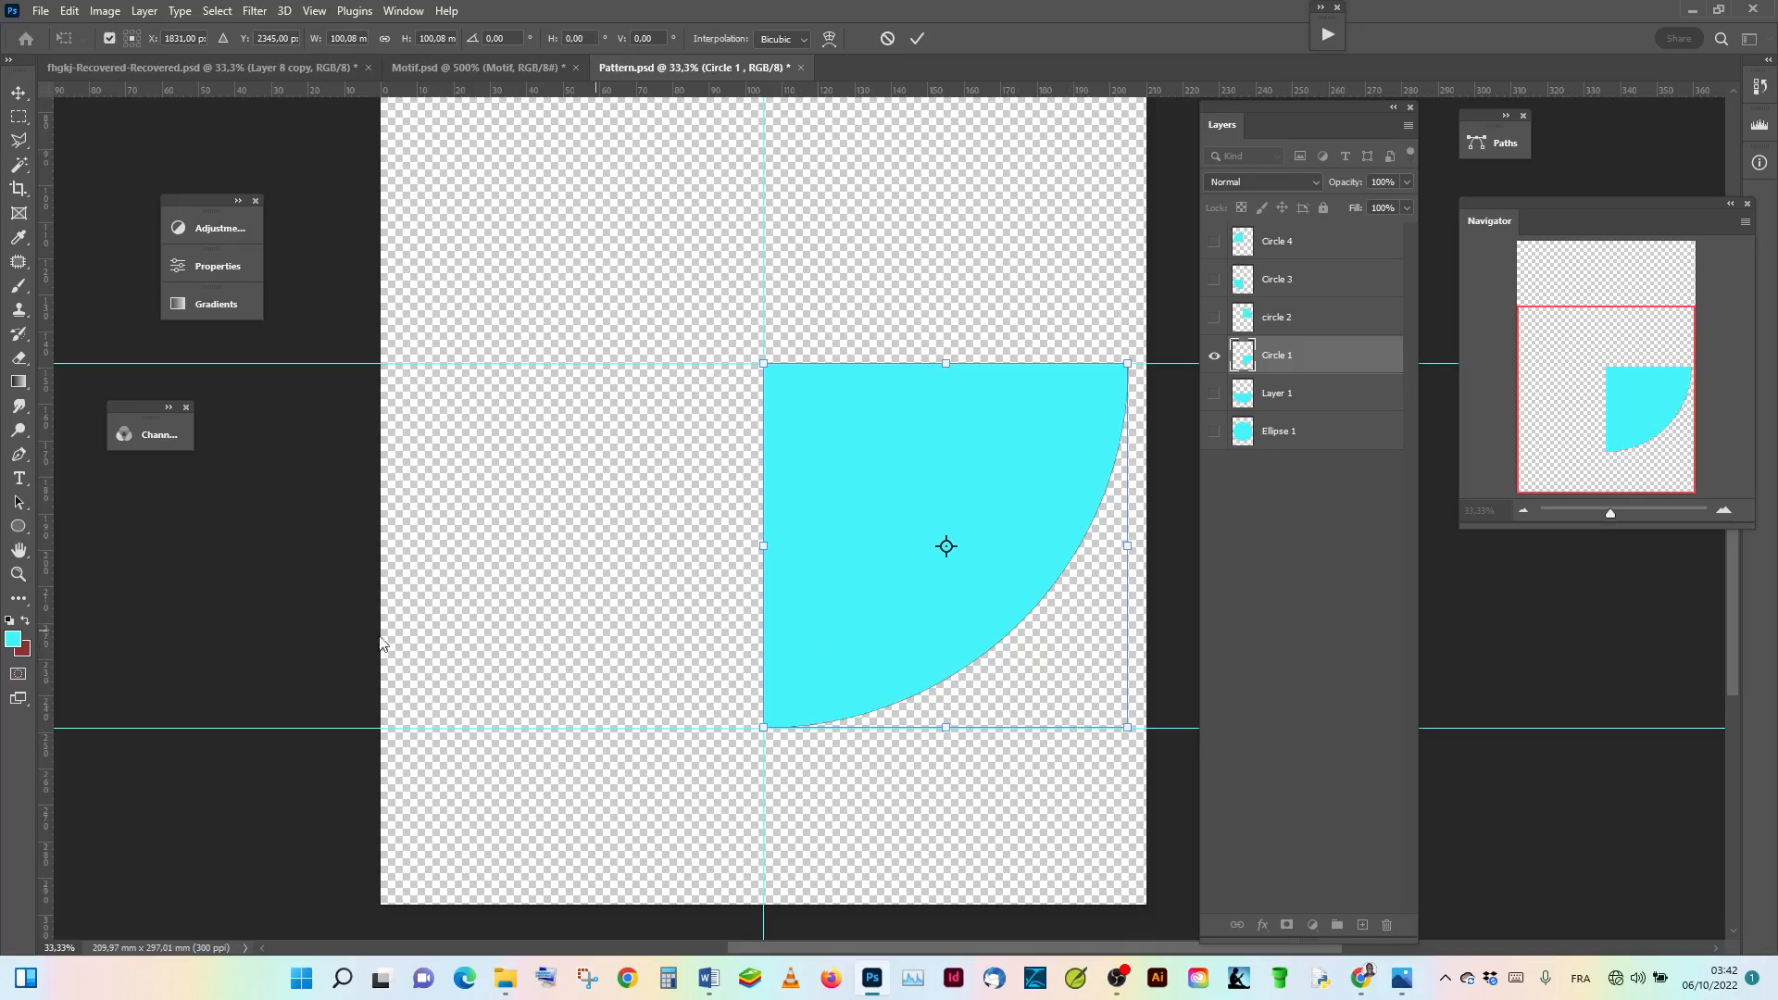
drag(47, 559, 1129, 669)
drag(49, 576, 943, 665)
drag(1022, 93, 1083, 546)
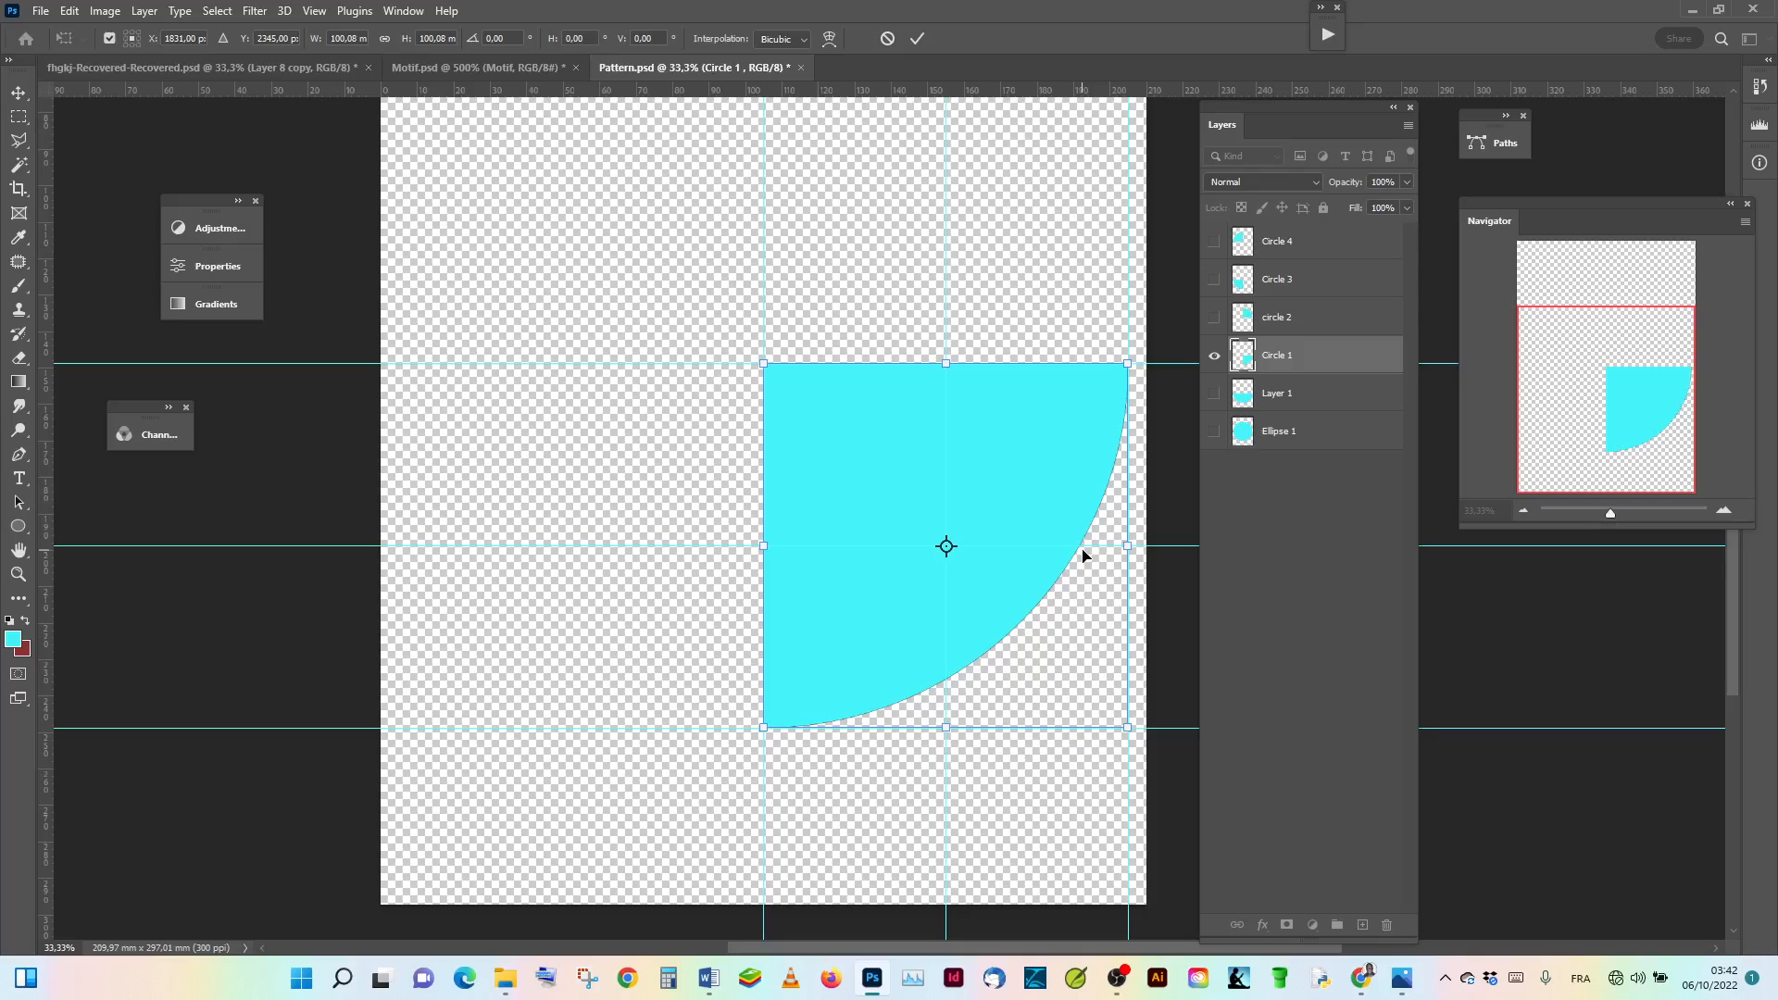
click(919, 35)
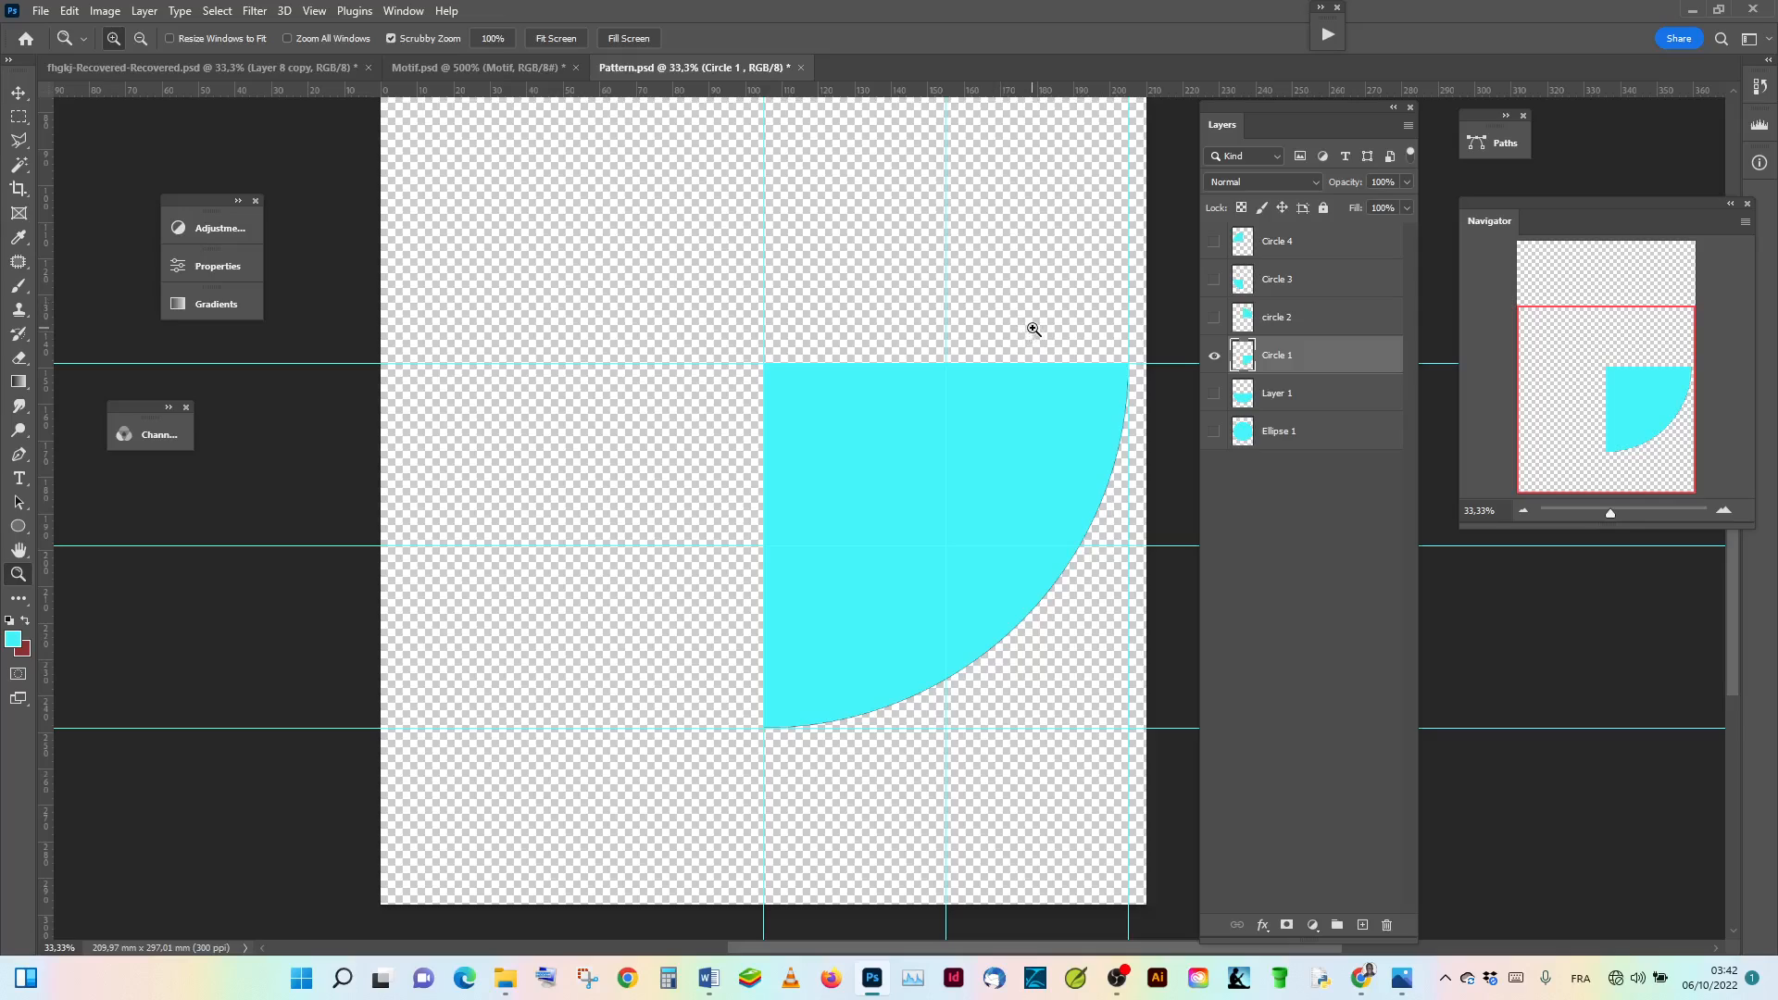
Step: Create a layer above Circle 4 and fill a guide-bounded square selection around the quarter circle with the cyan foreground colour
click(19, 117)
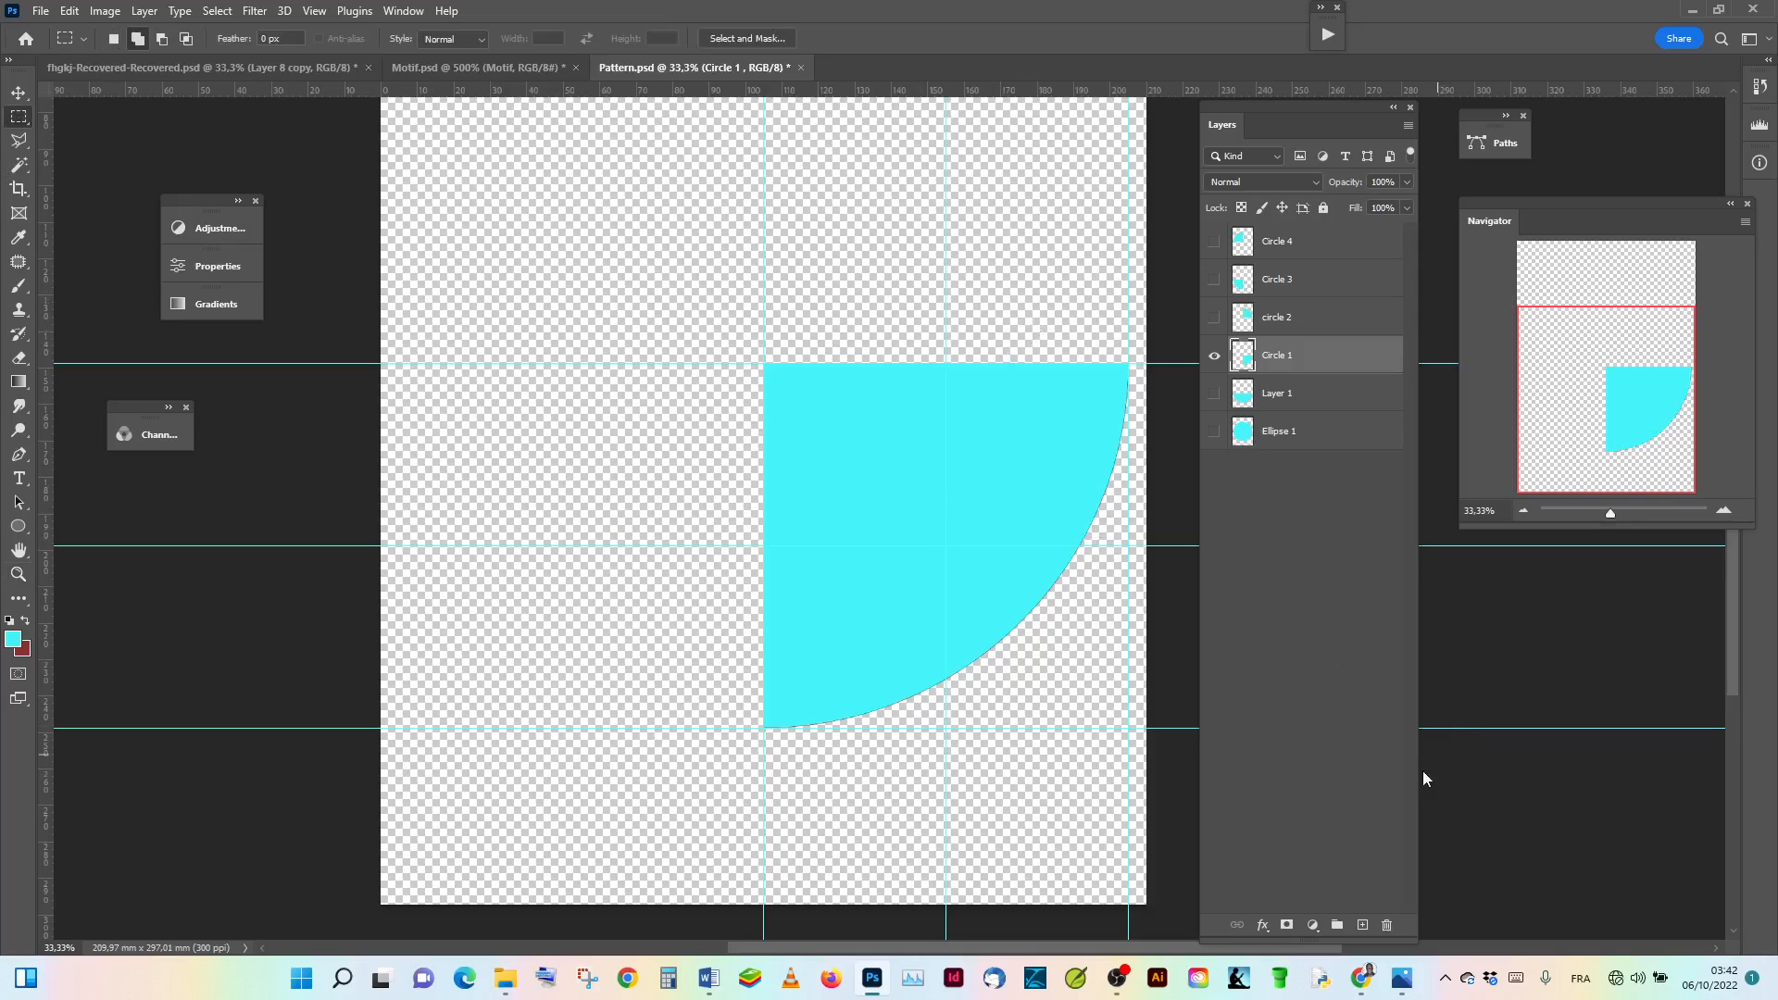
drag(1126, 728, 767, 364)
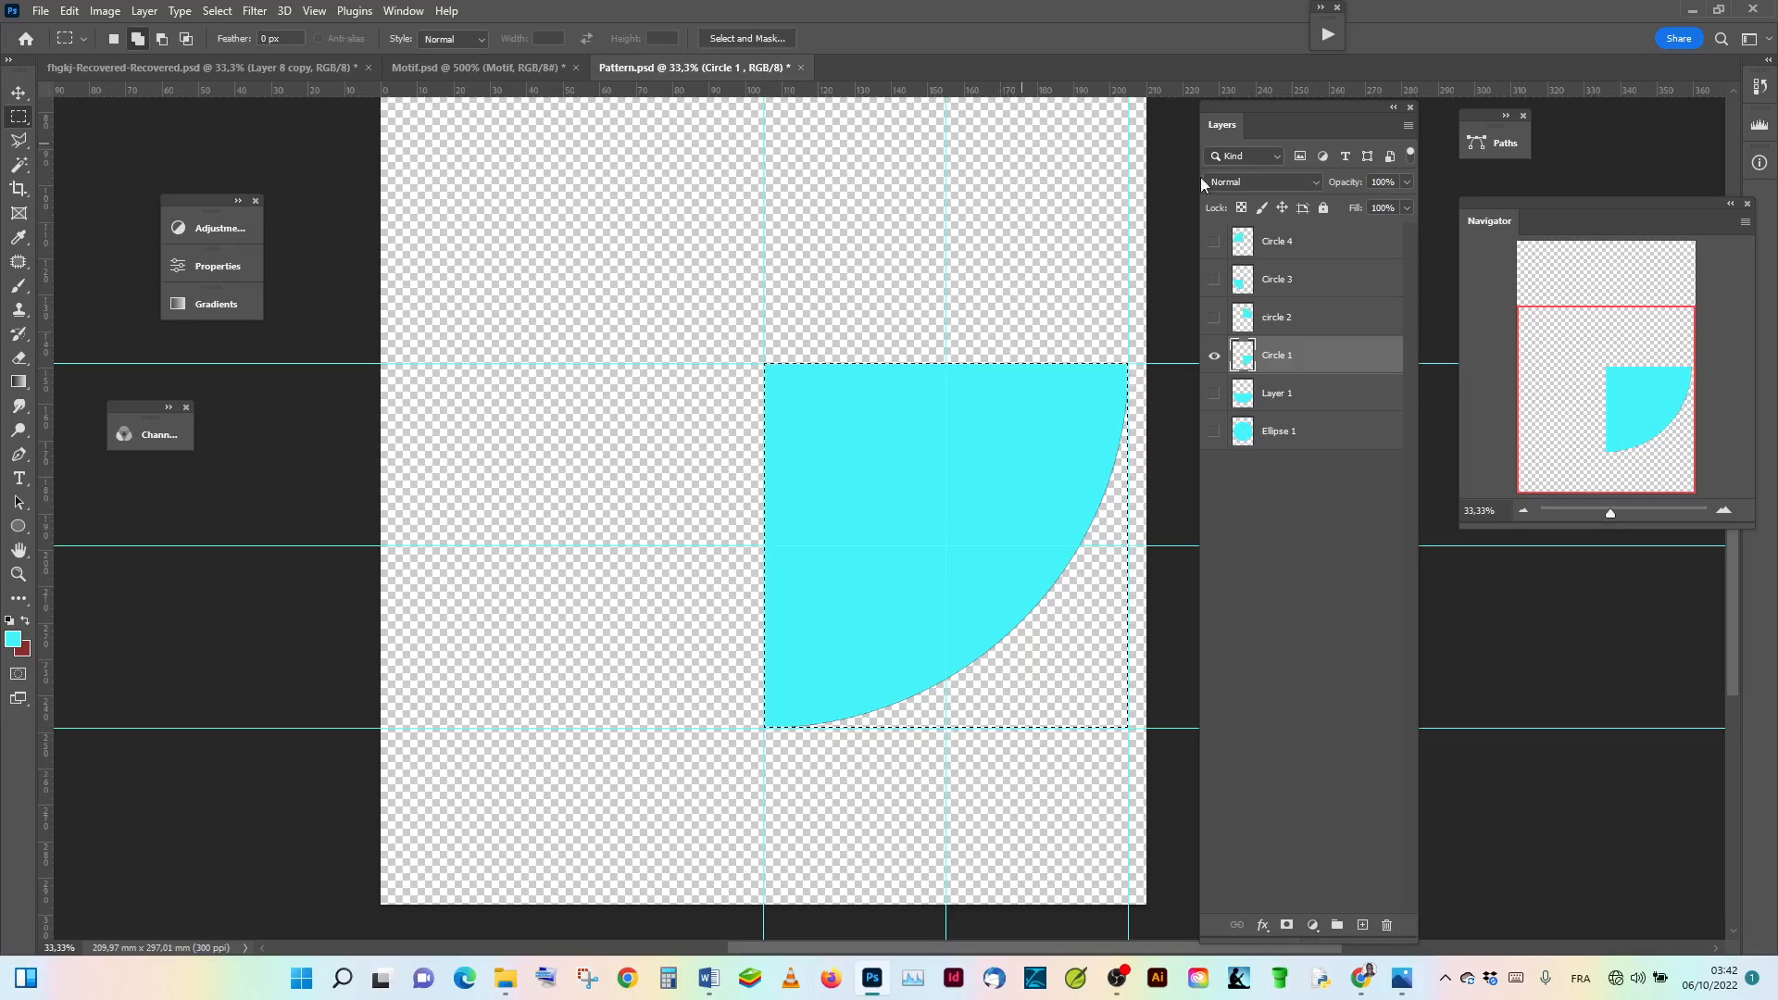
click(1312, 242)
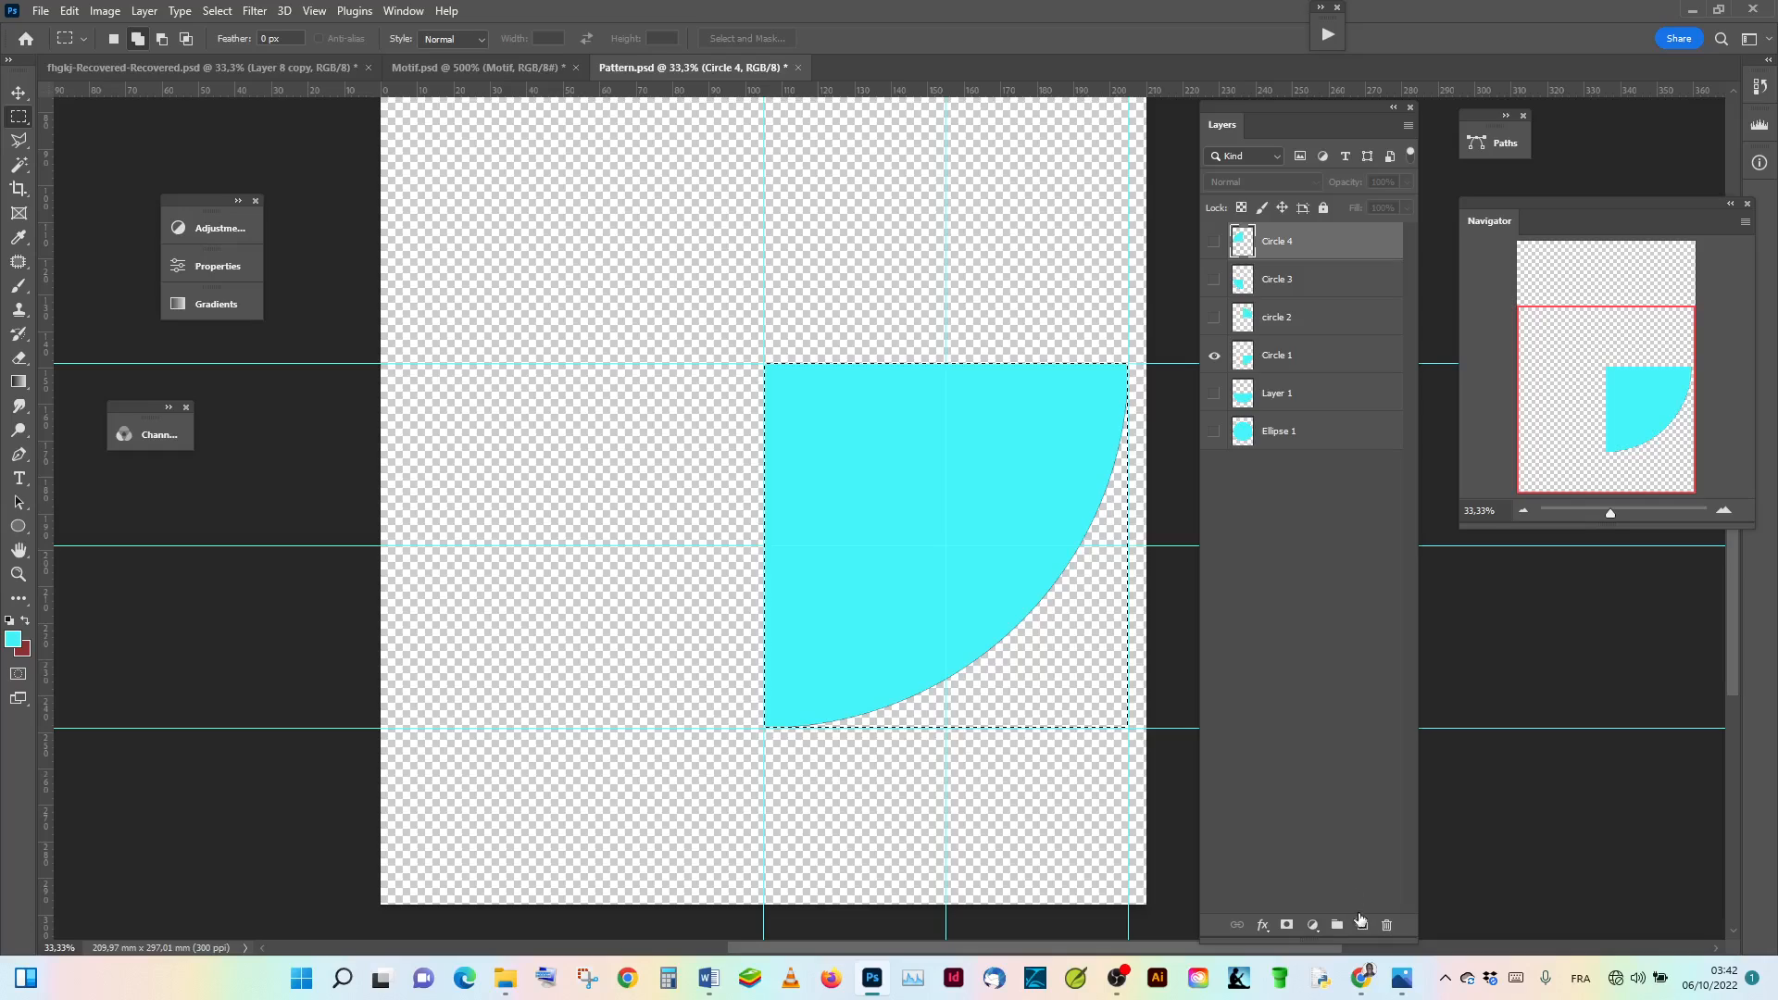
click(1360, 922)
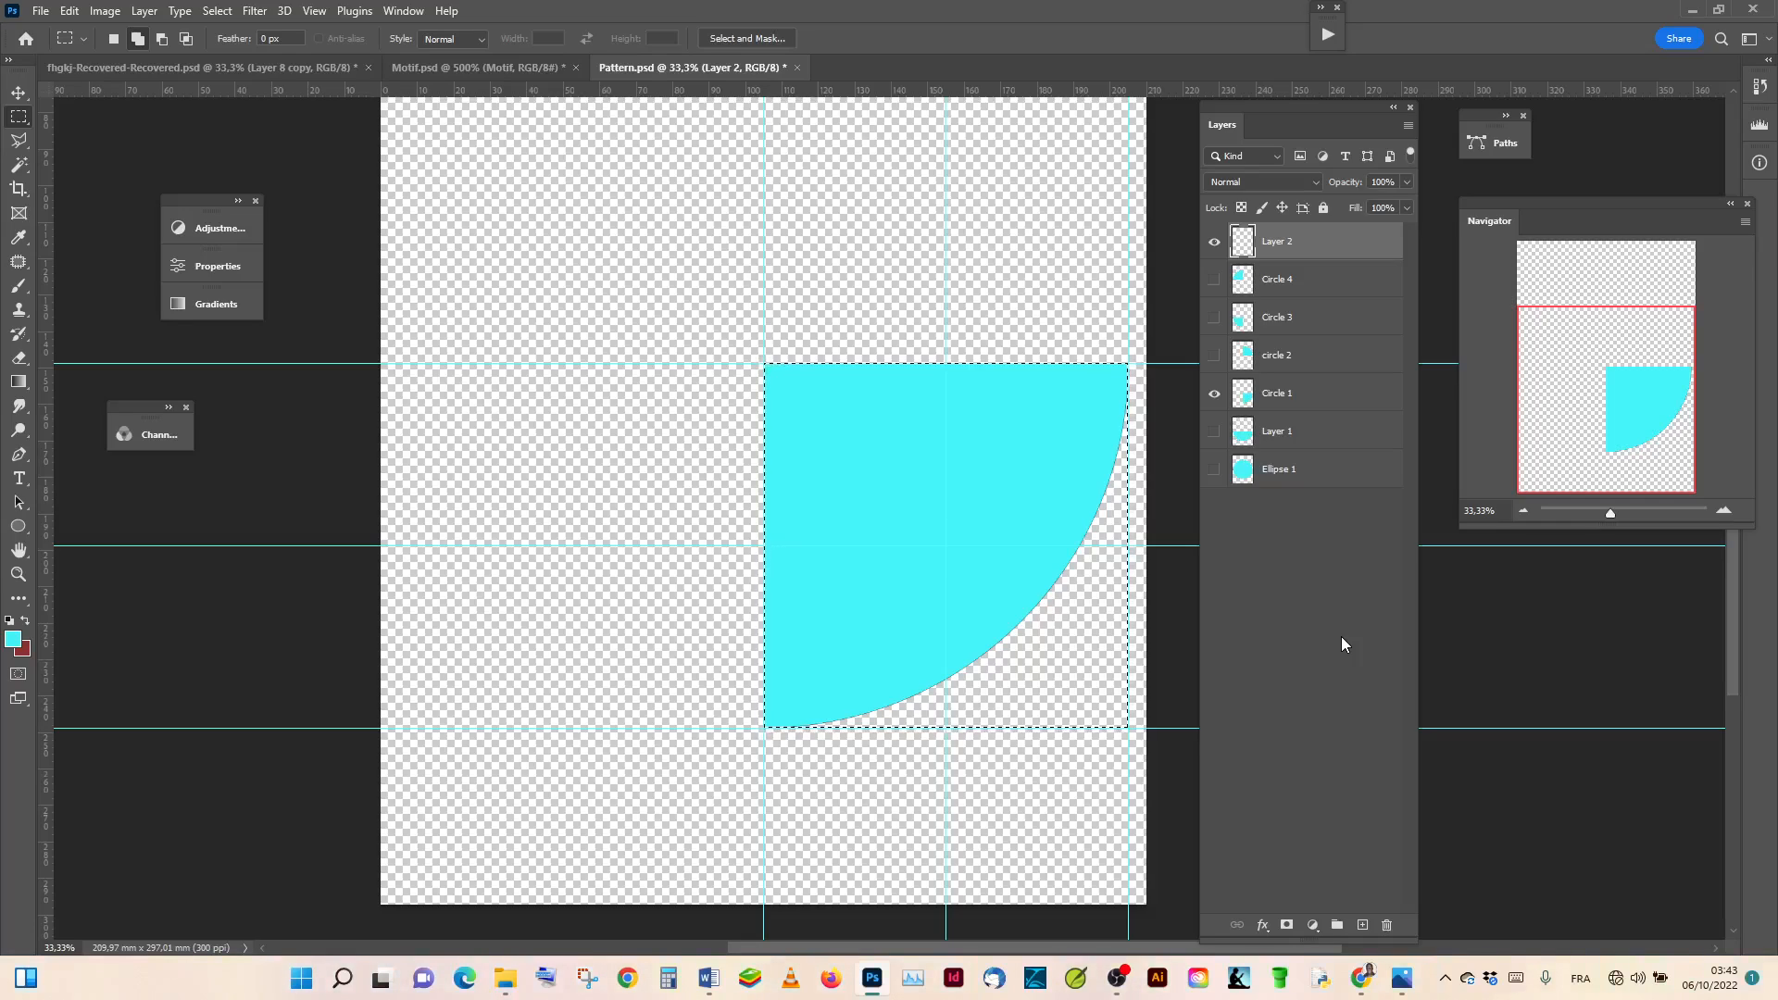
key(alt+BackSpace)
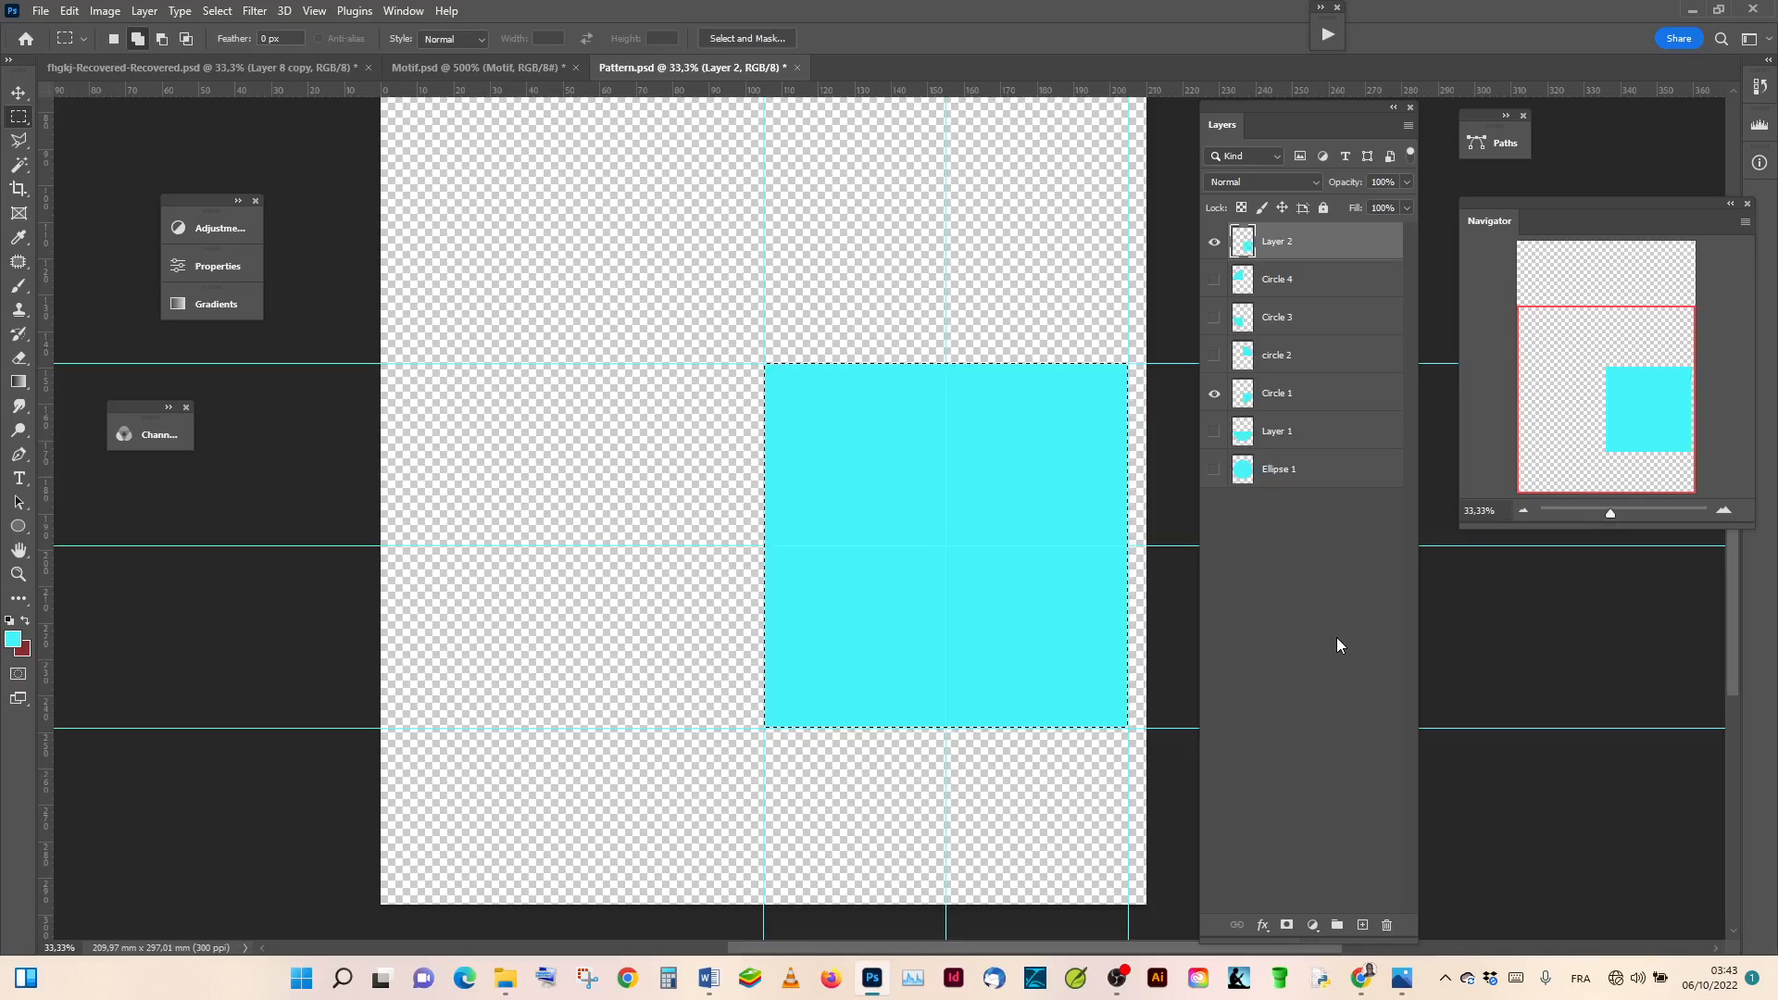
click(1216, 242)
click(1216, 242)
key(ctrl+d)
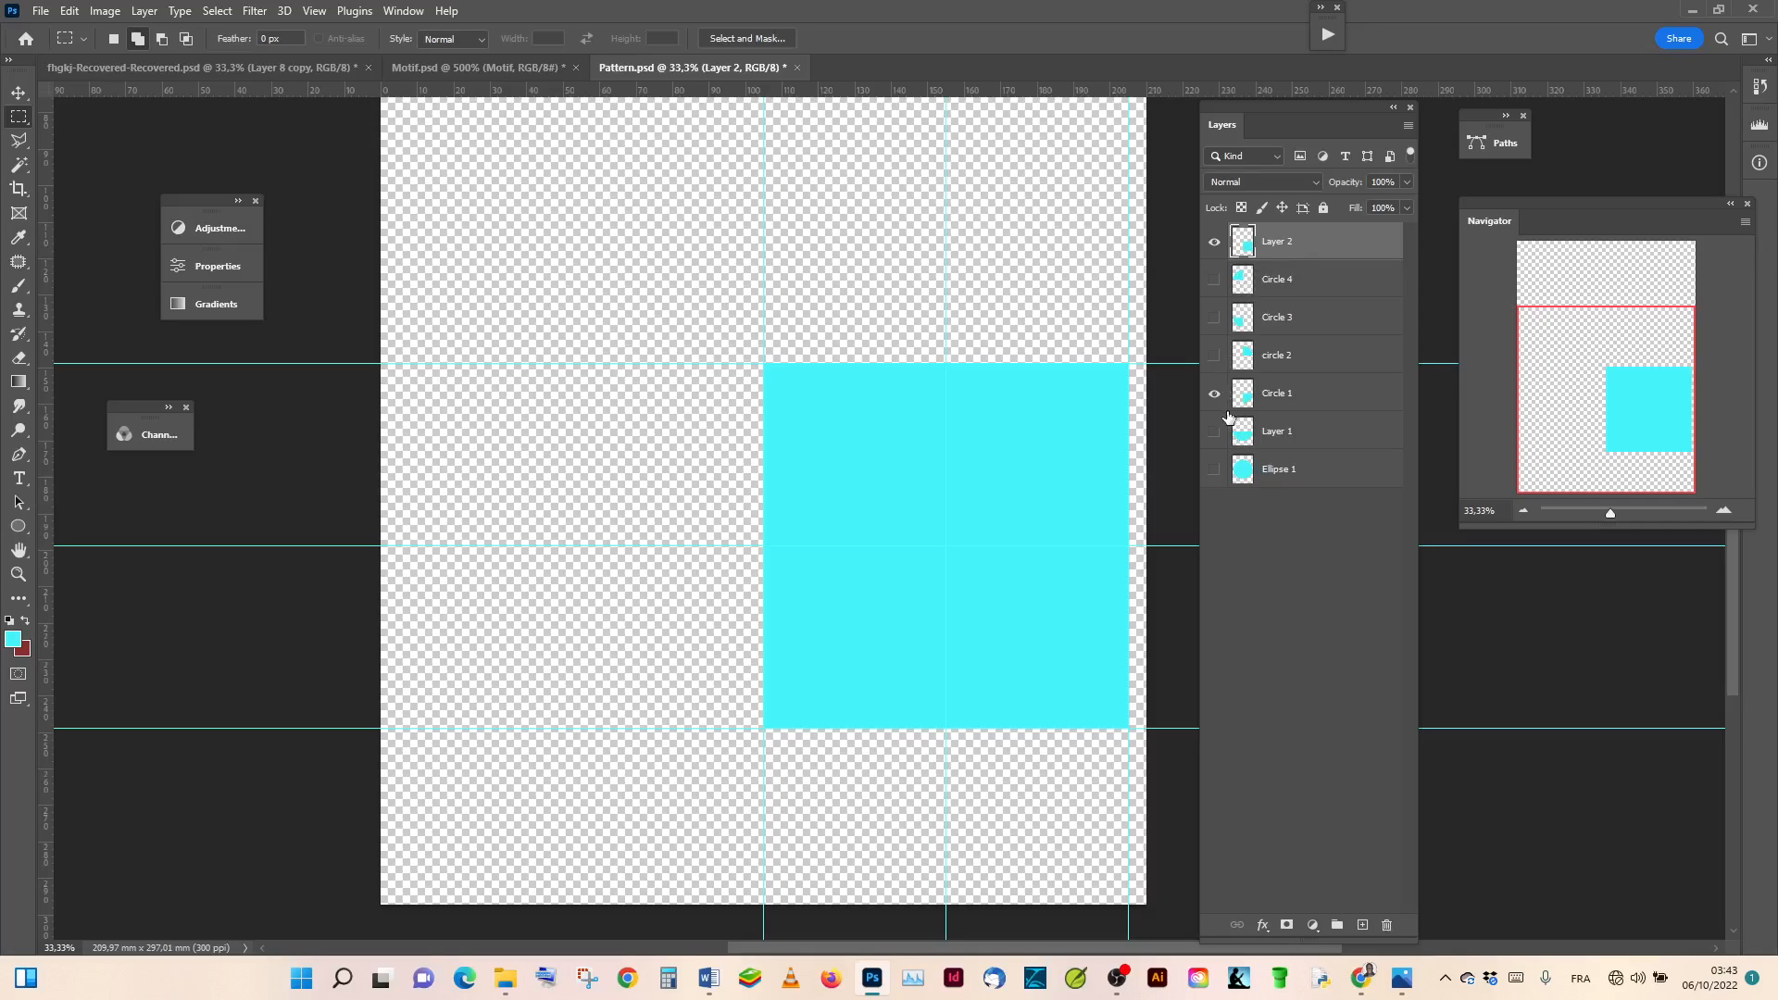
Step: Rename the Layer 2 layer as Square
click(1312, 397)
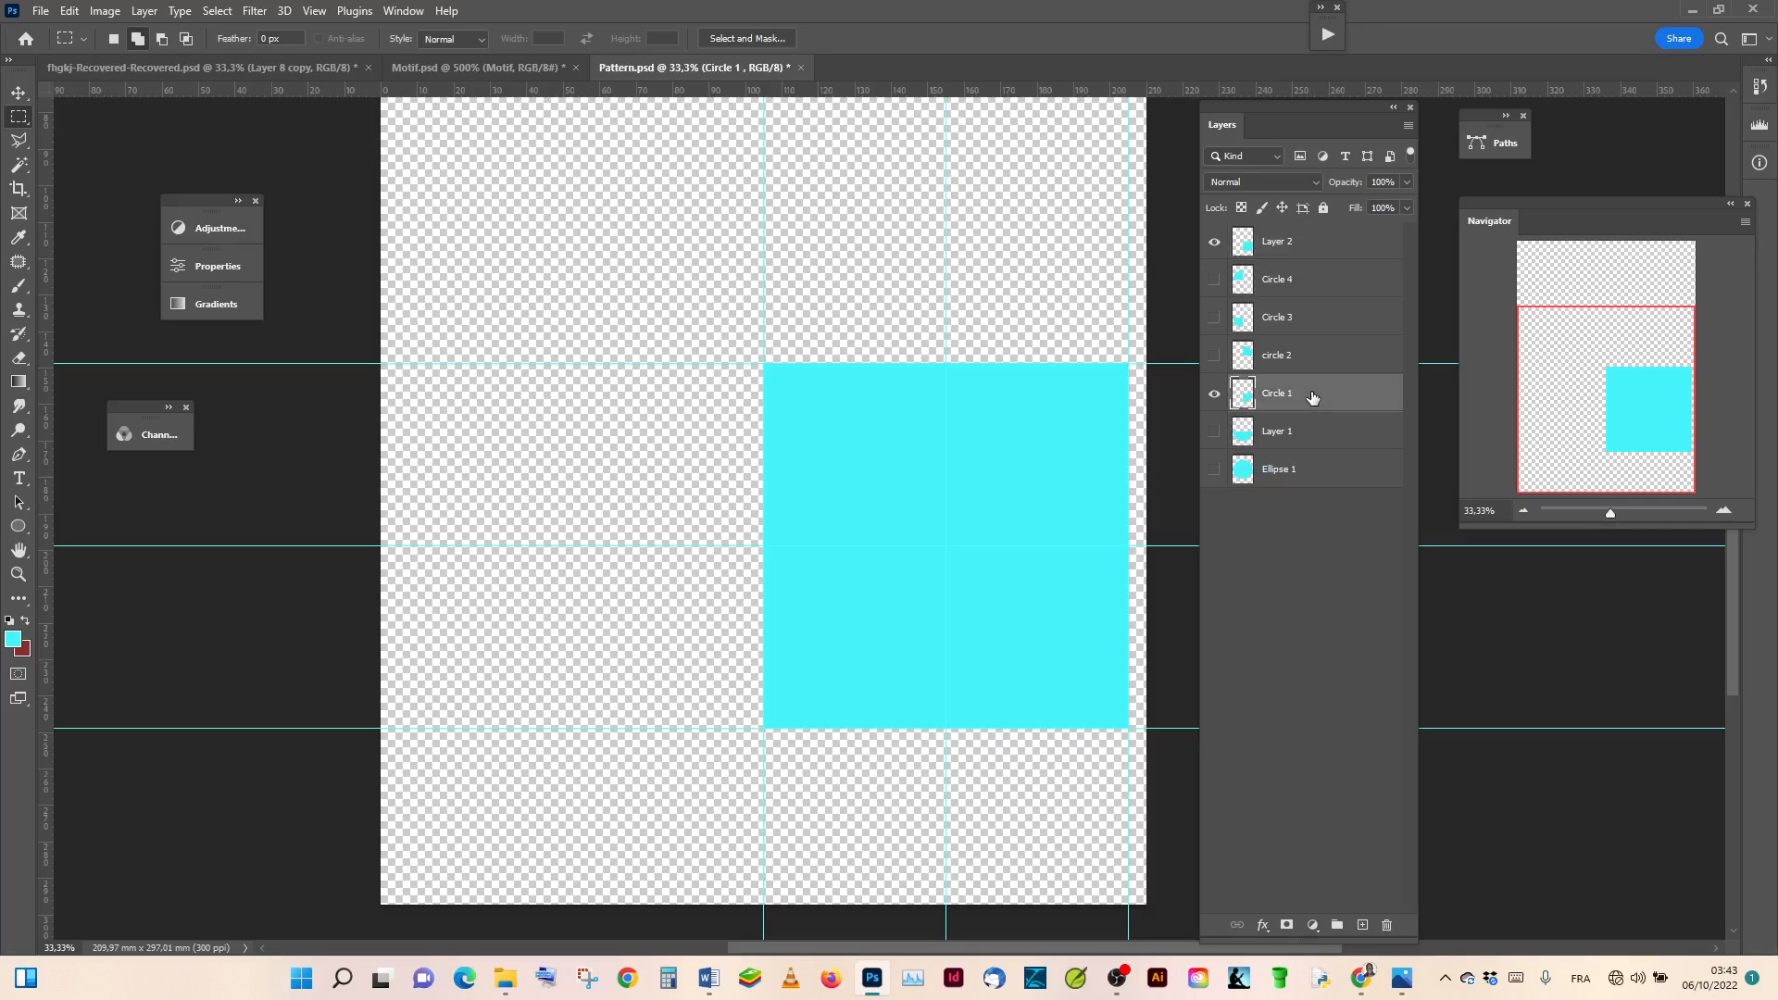
double_click(1280, 241)
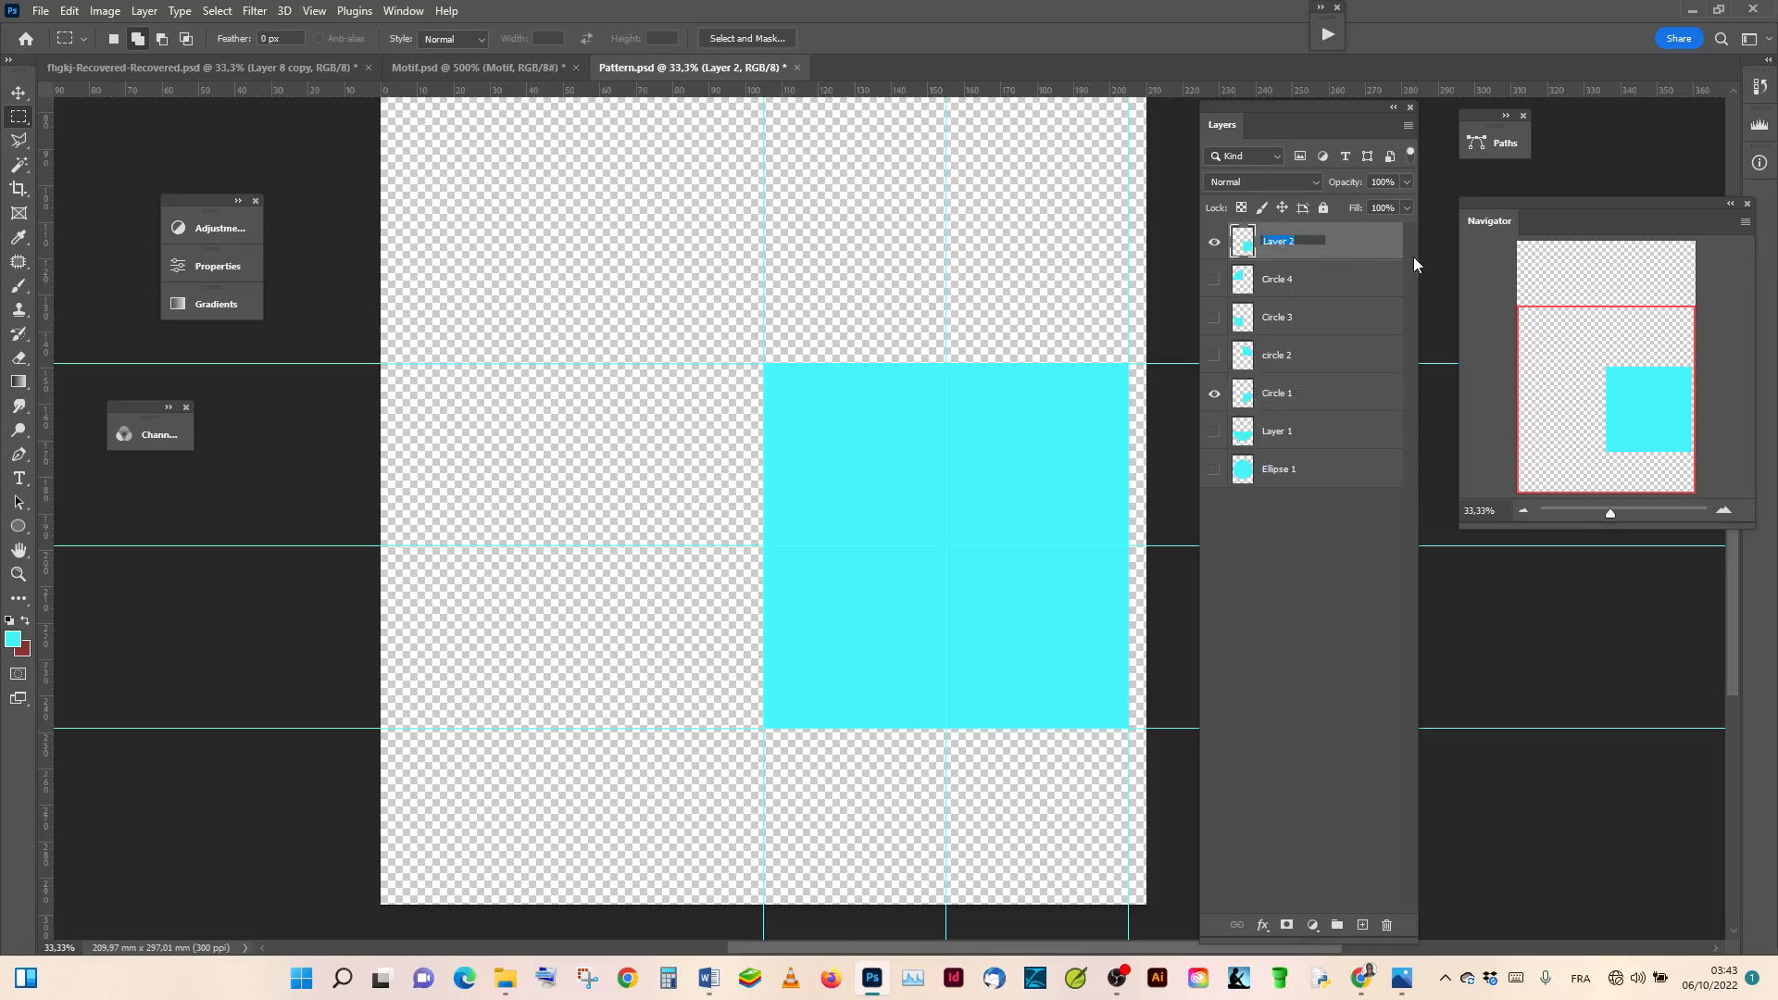
text(Square)
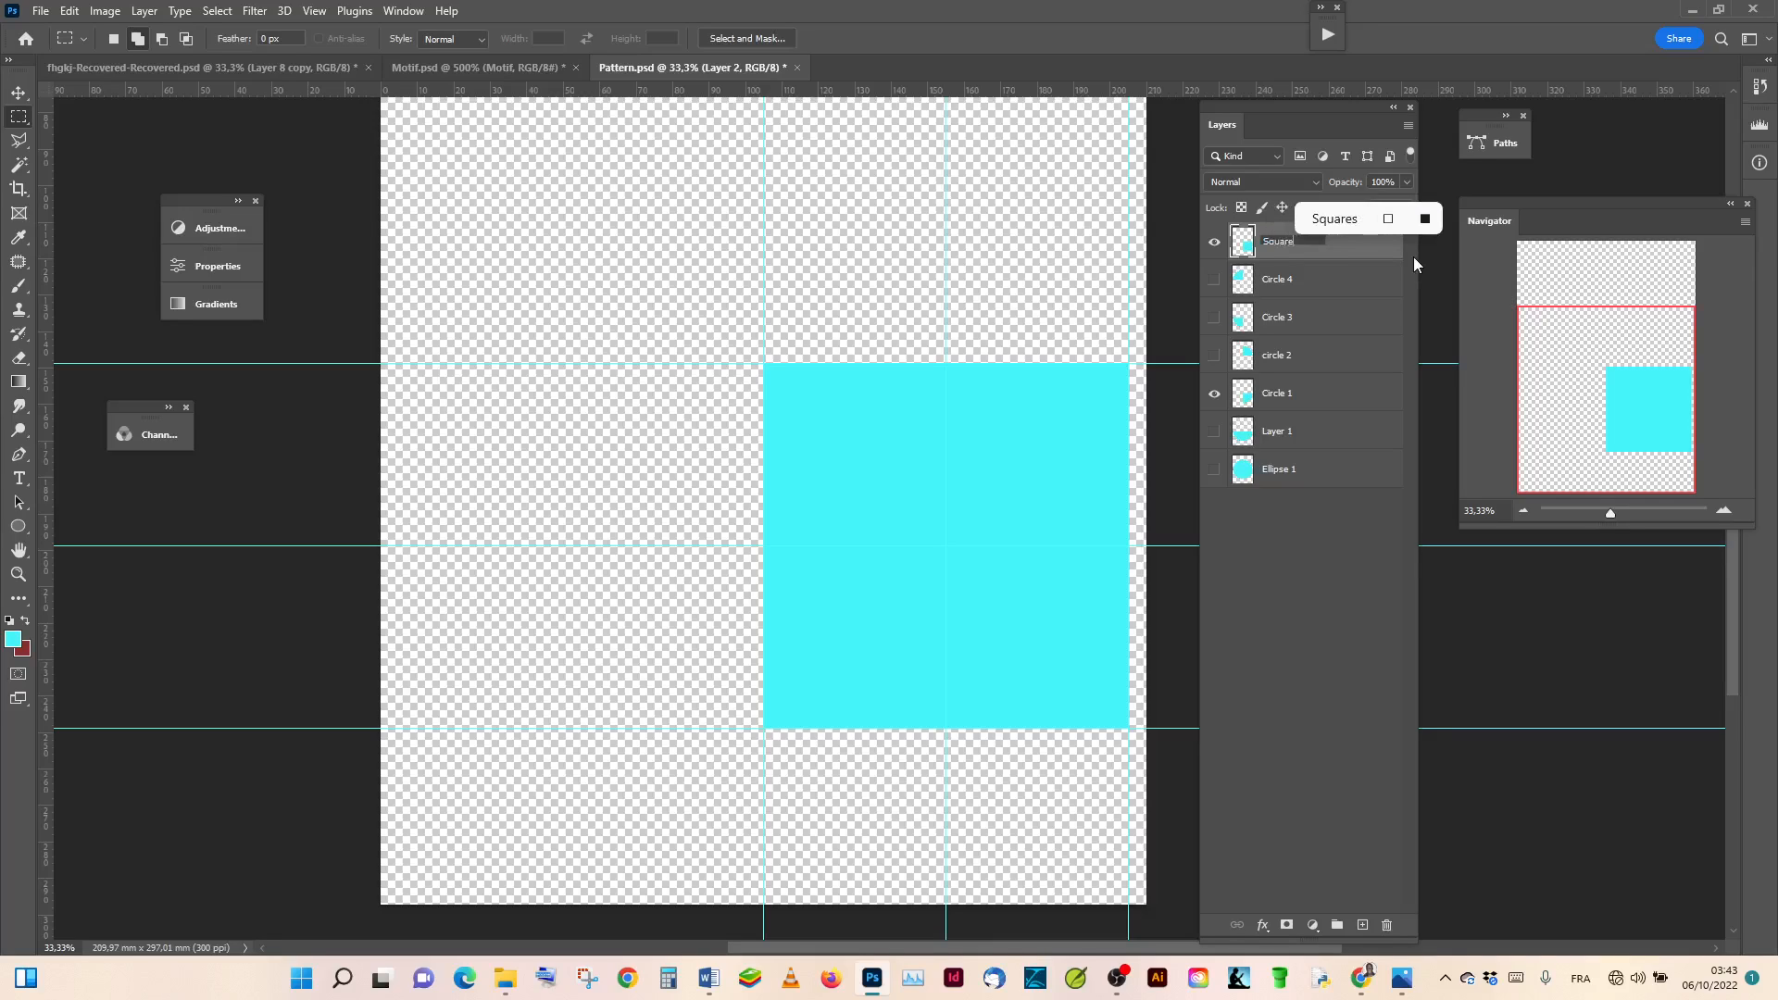
key(Return)
Step: Duplicate the Square layer, cut the Circle 1 shape out of the copy, and hide the Square and Circle 1 layers
click(1313, 401)
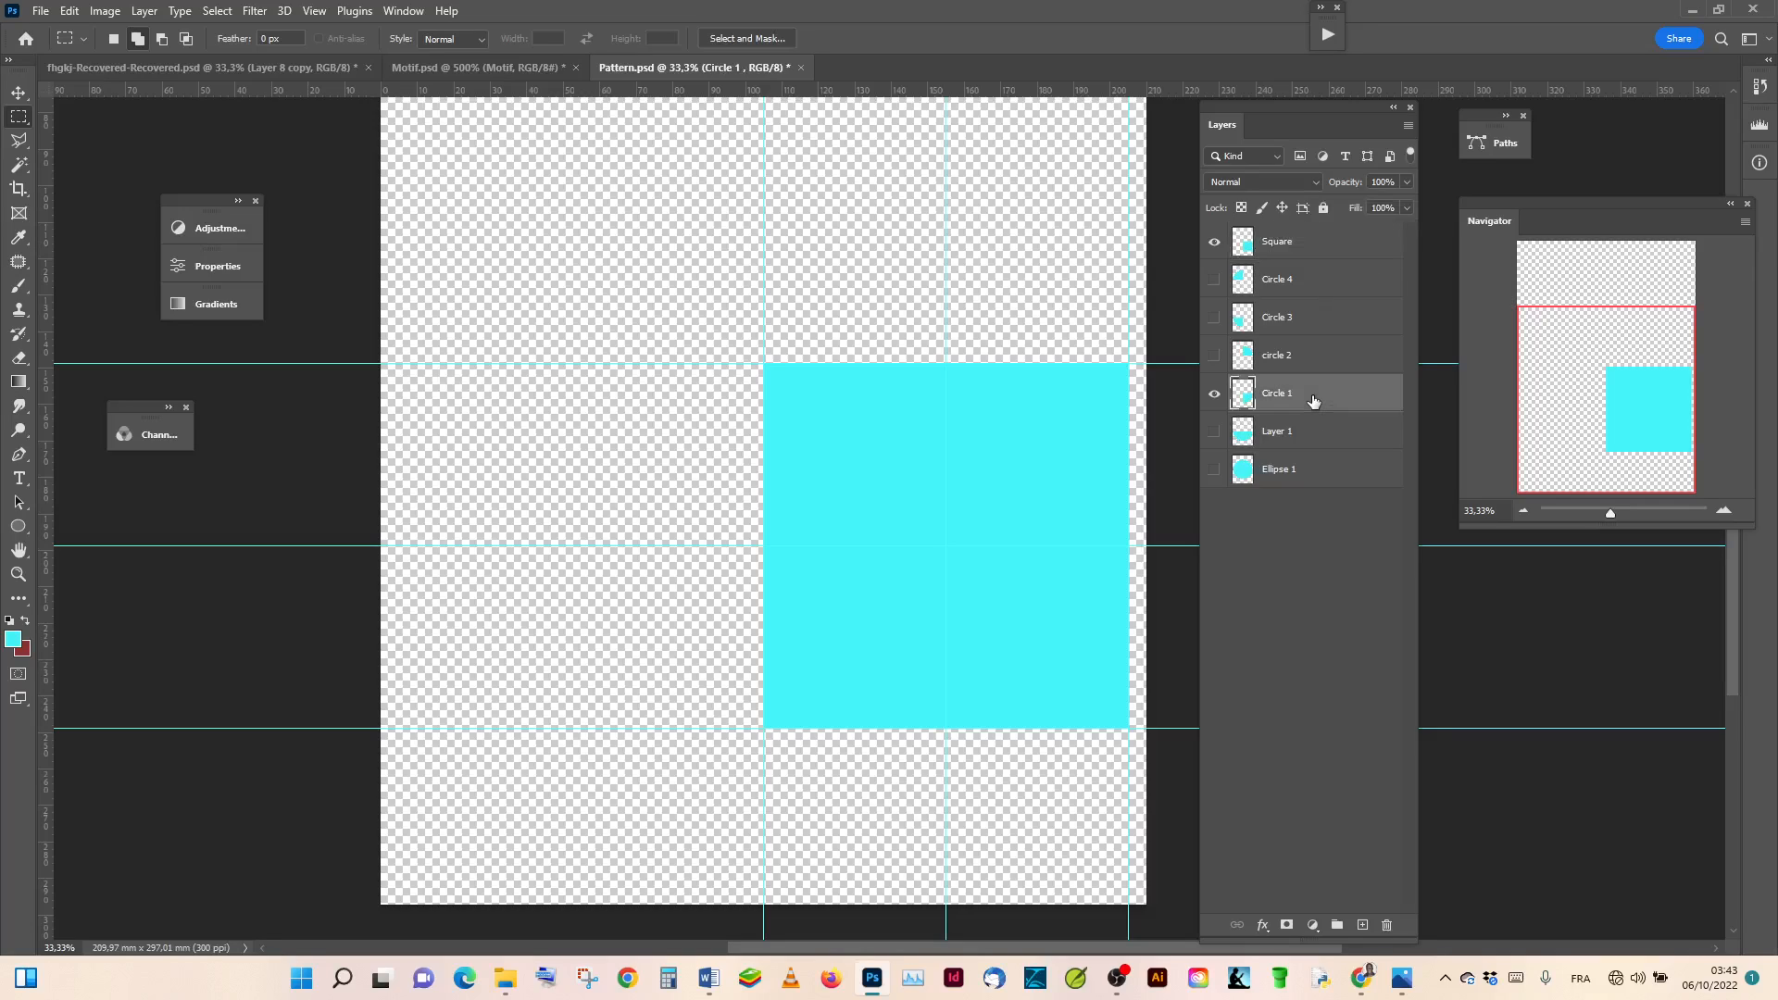
ctrl+click(1244, 396)
click(1329, 252)
drag(1329, 251, 1362, 924)
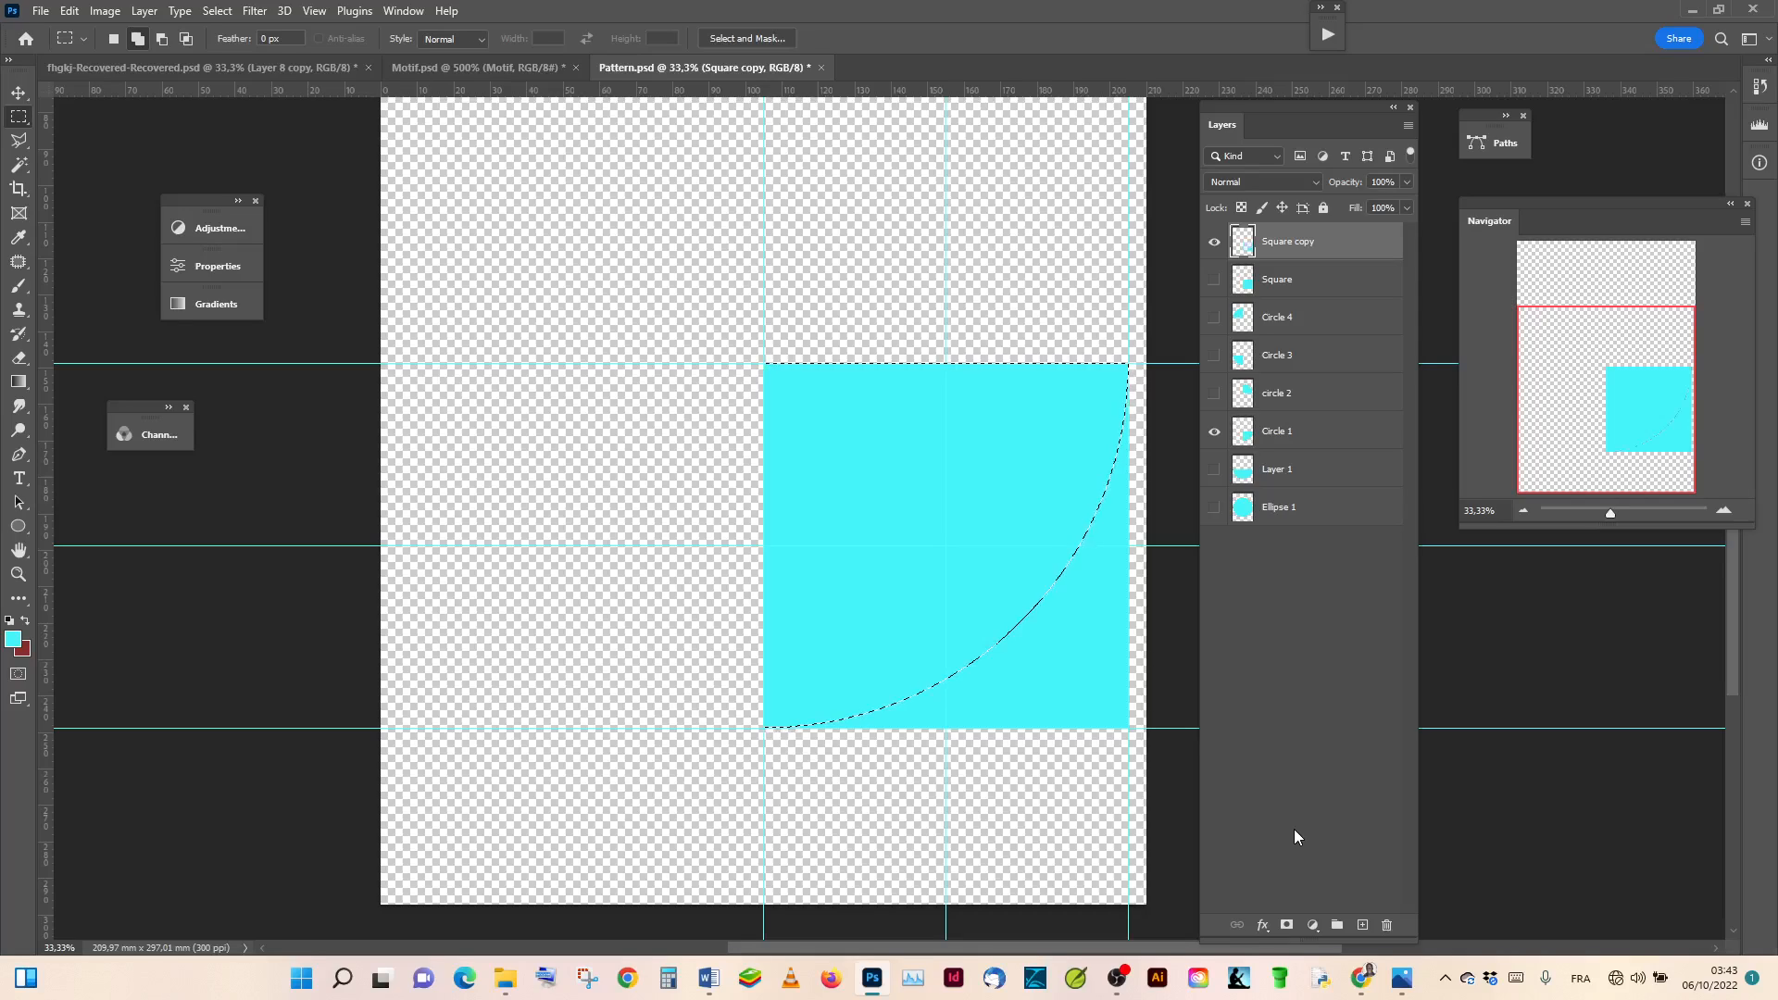
click(1214, 431)
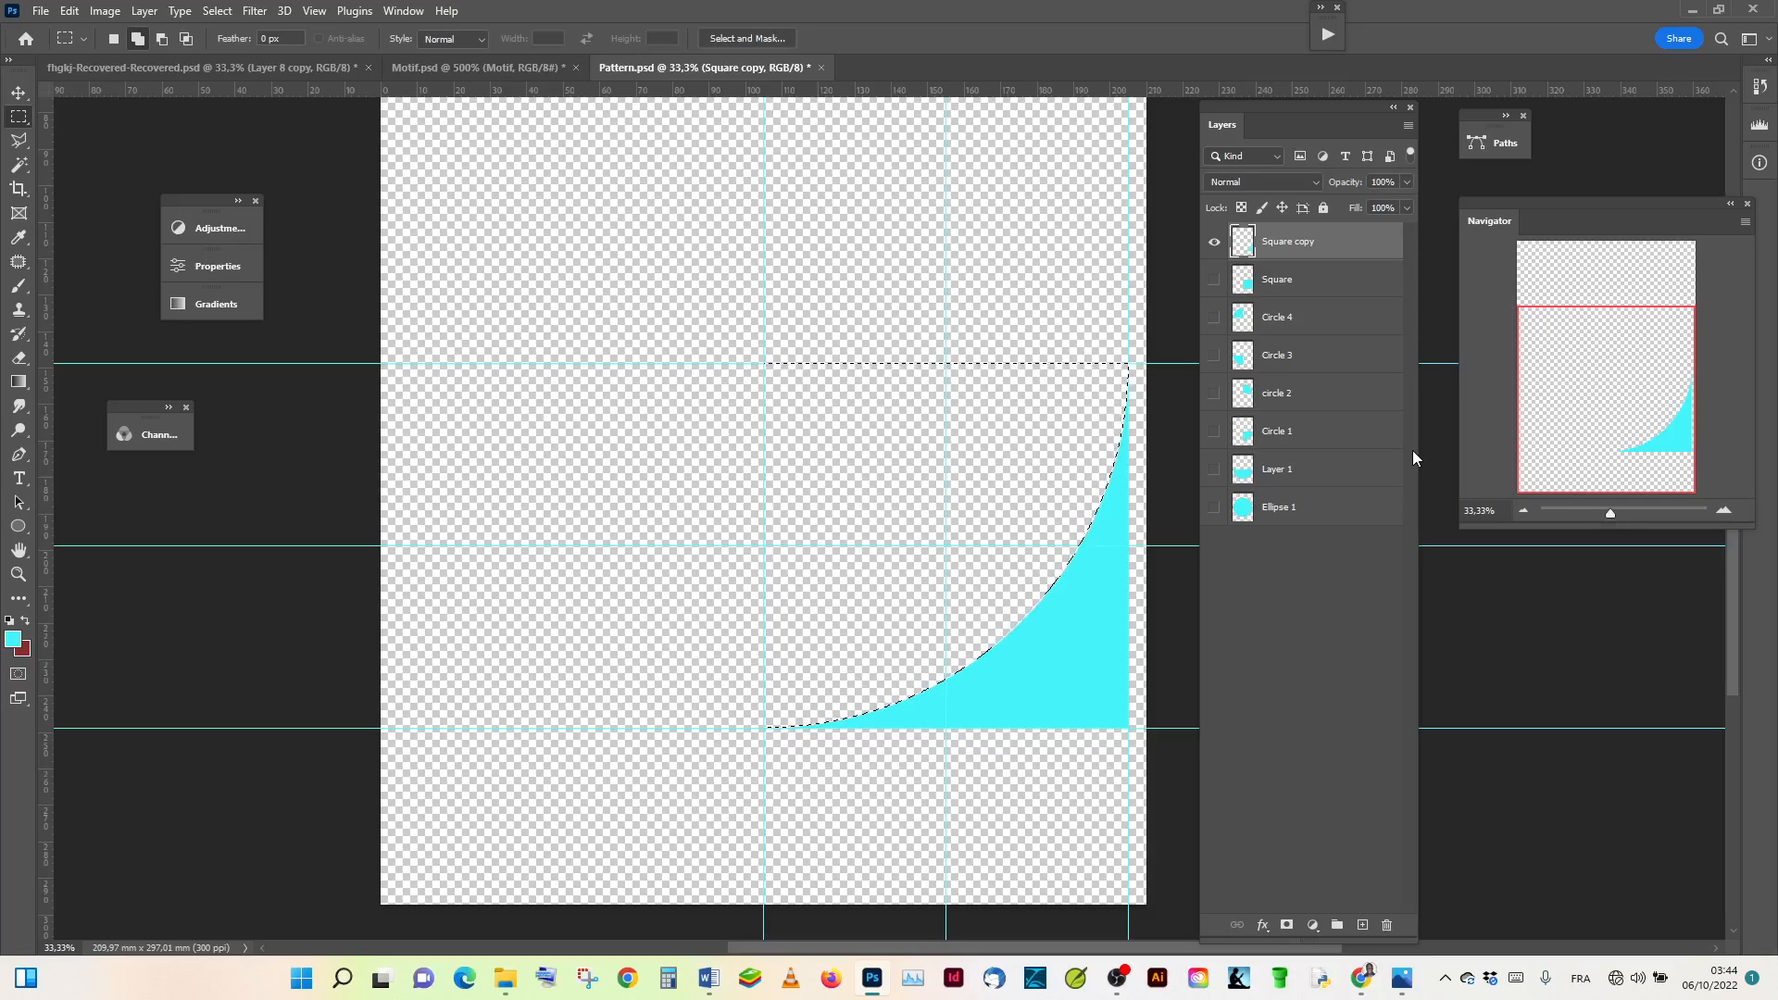
key(ctrl+d)
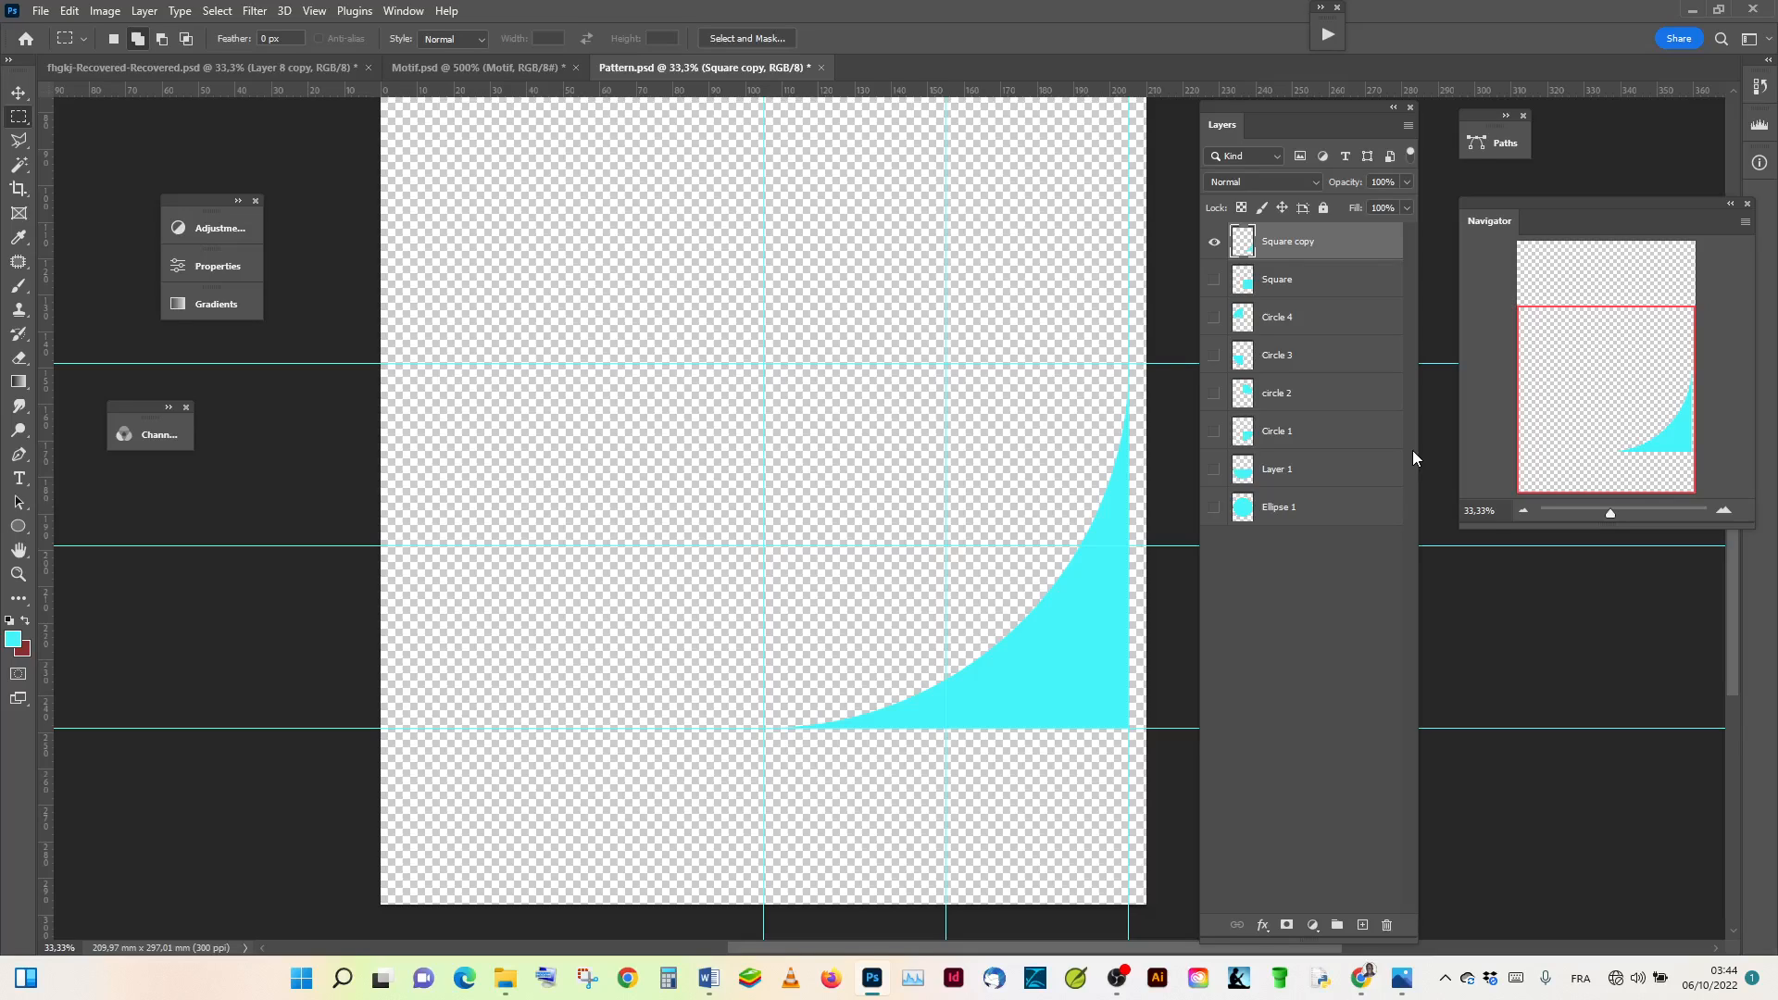
Step: Examine the p2 piece on its own in Motif.psd, hiding Layer 10, M4, M3 and M2
click(465, 67)
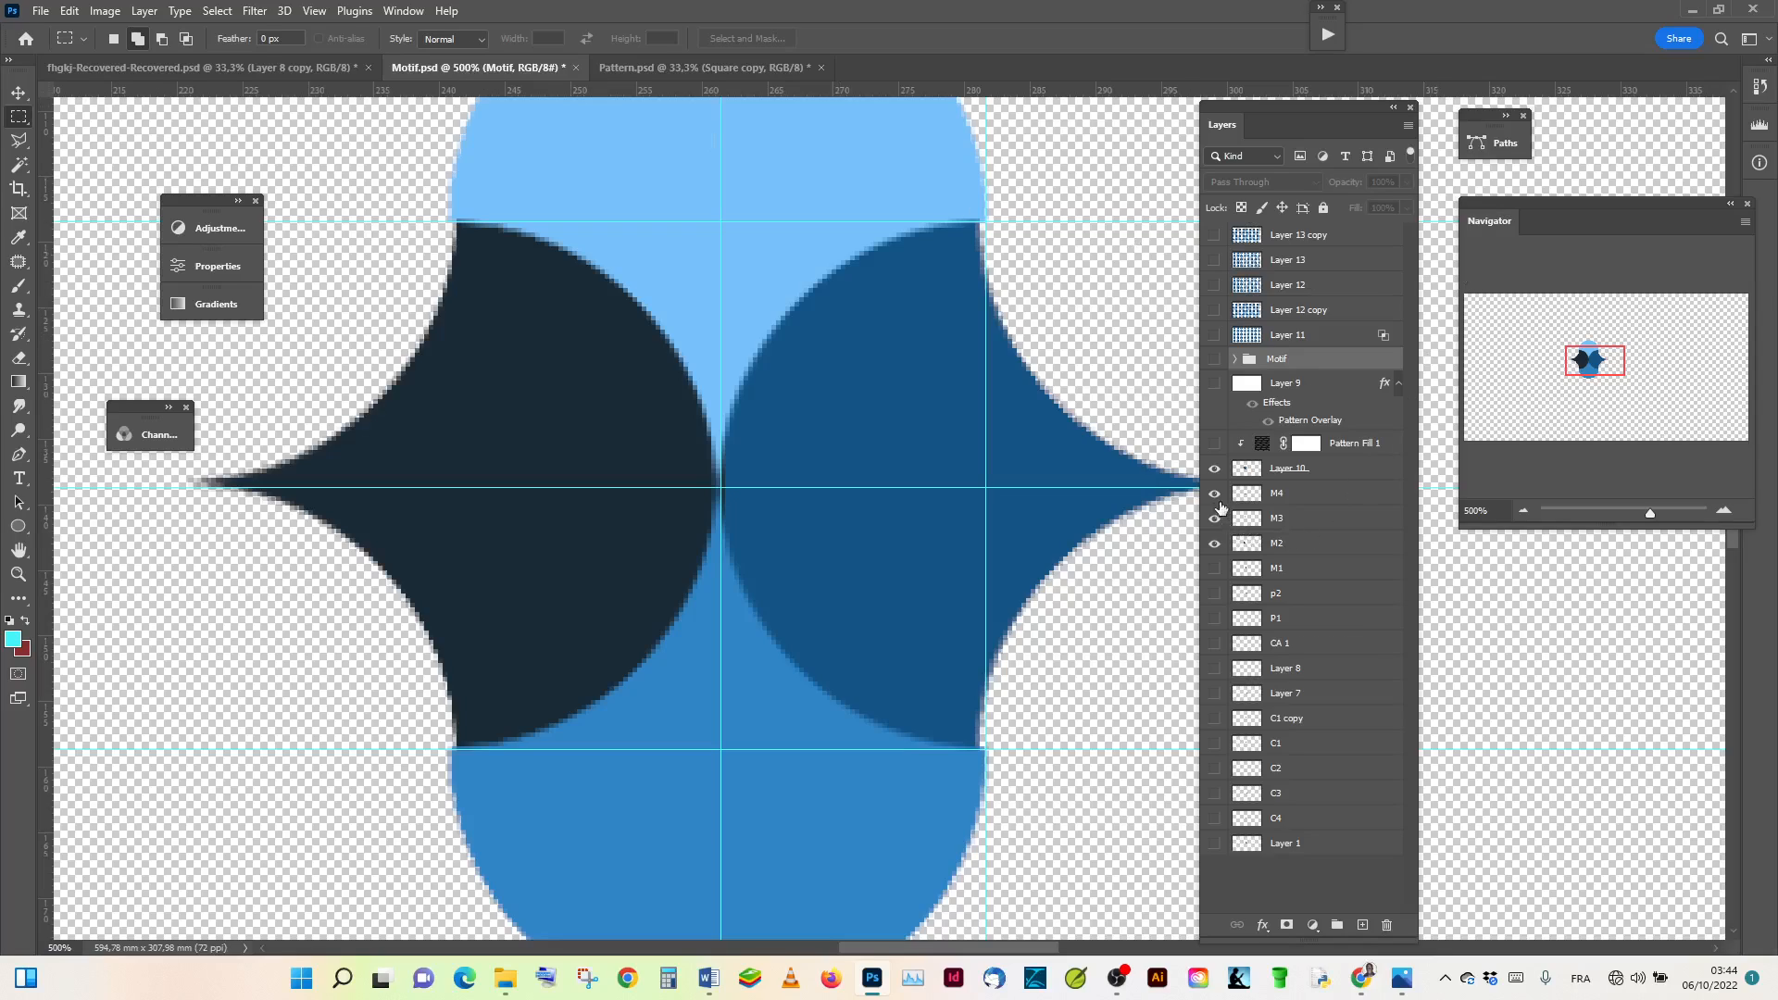
drag(1214, 468, 1214, 568)
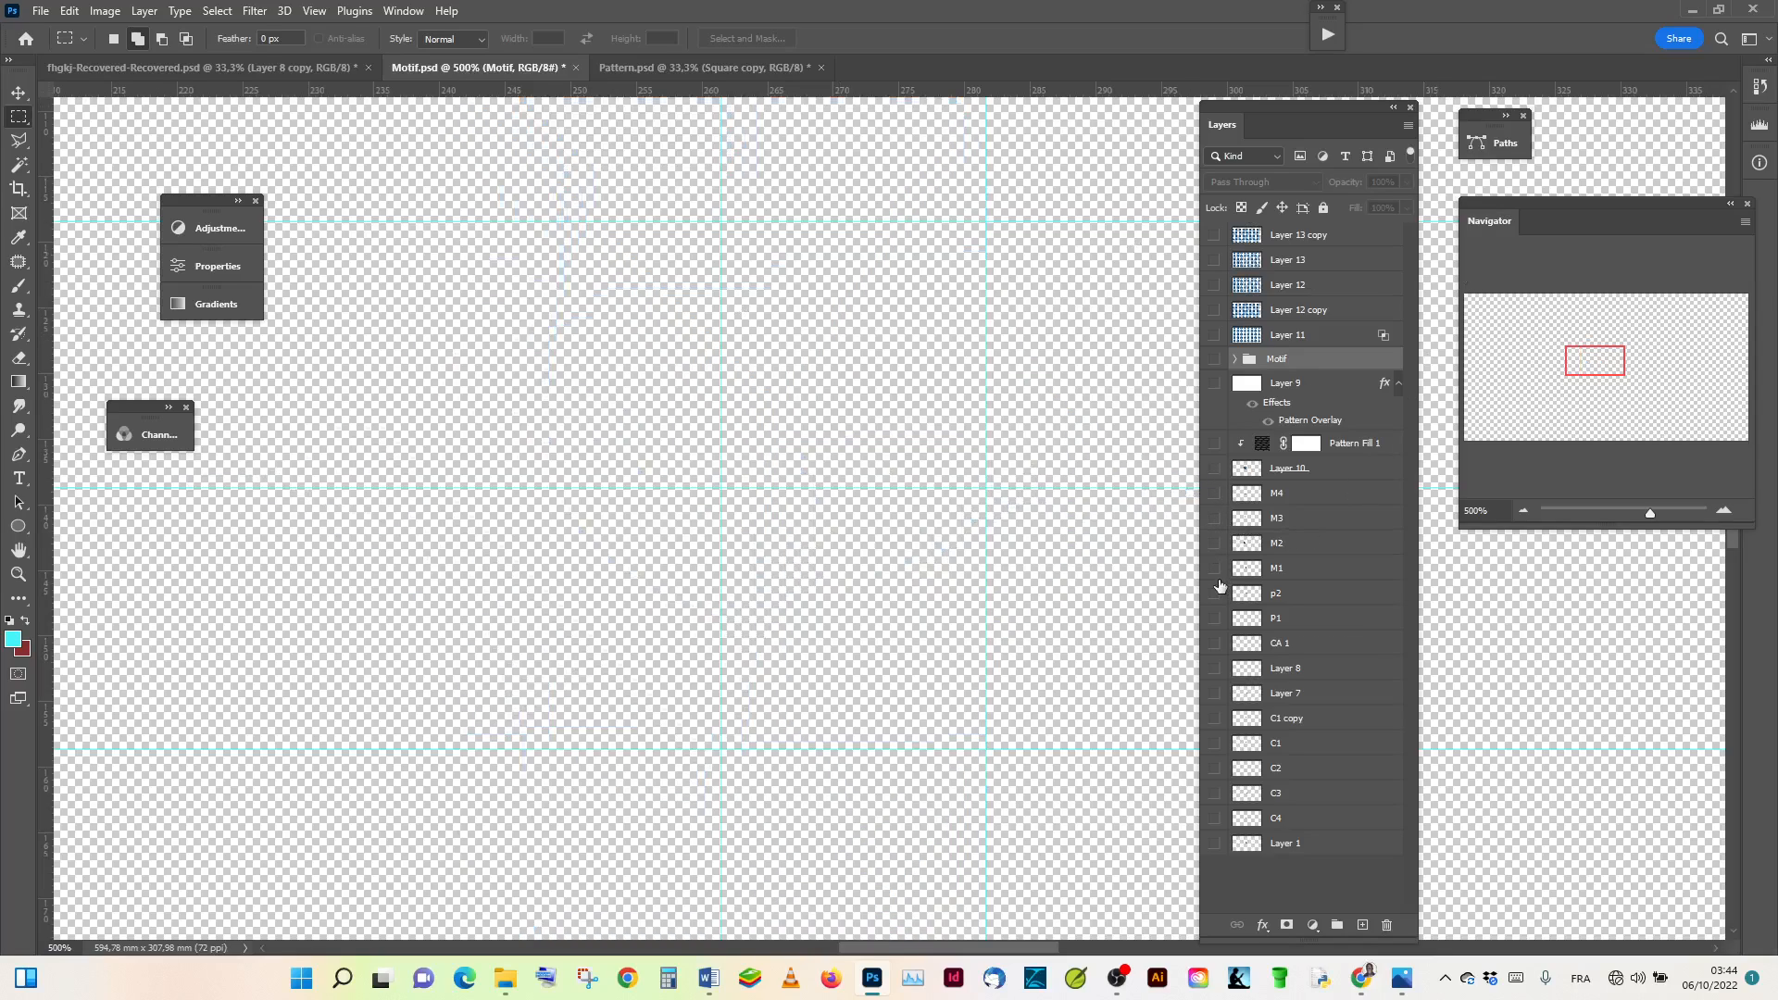
click(1212, 571)
click(1212, 570)
click(1213, 544)
click(1214, 545)
click(1214, 593)
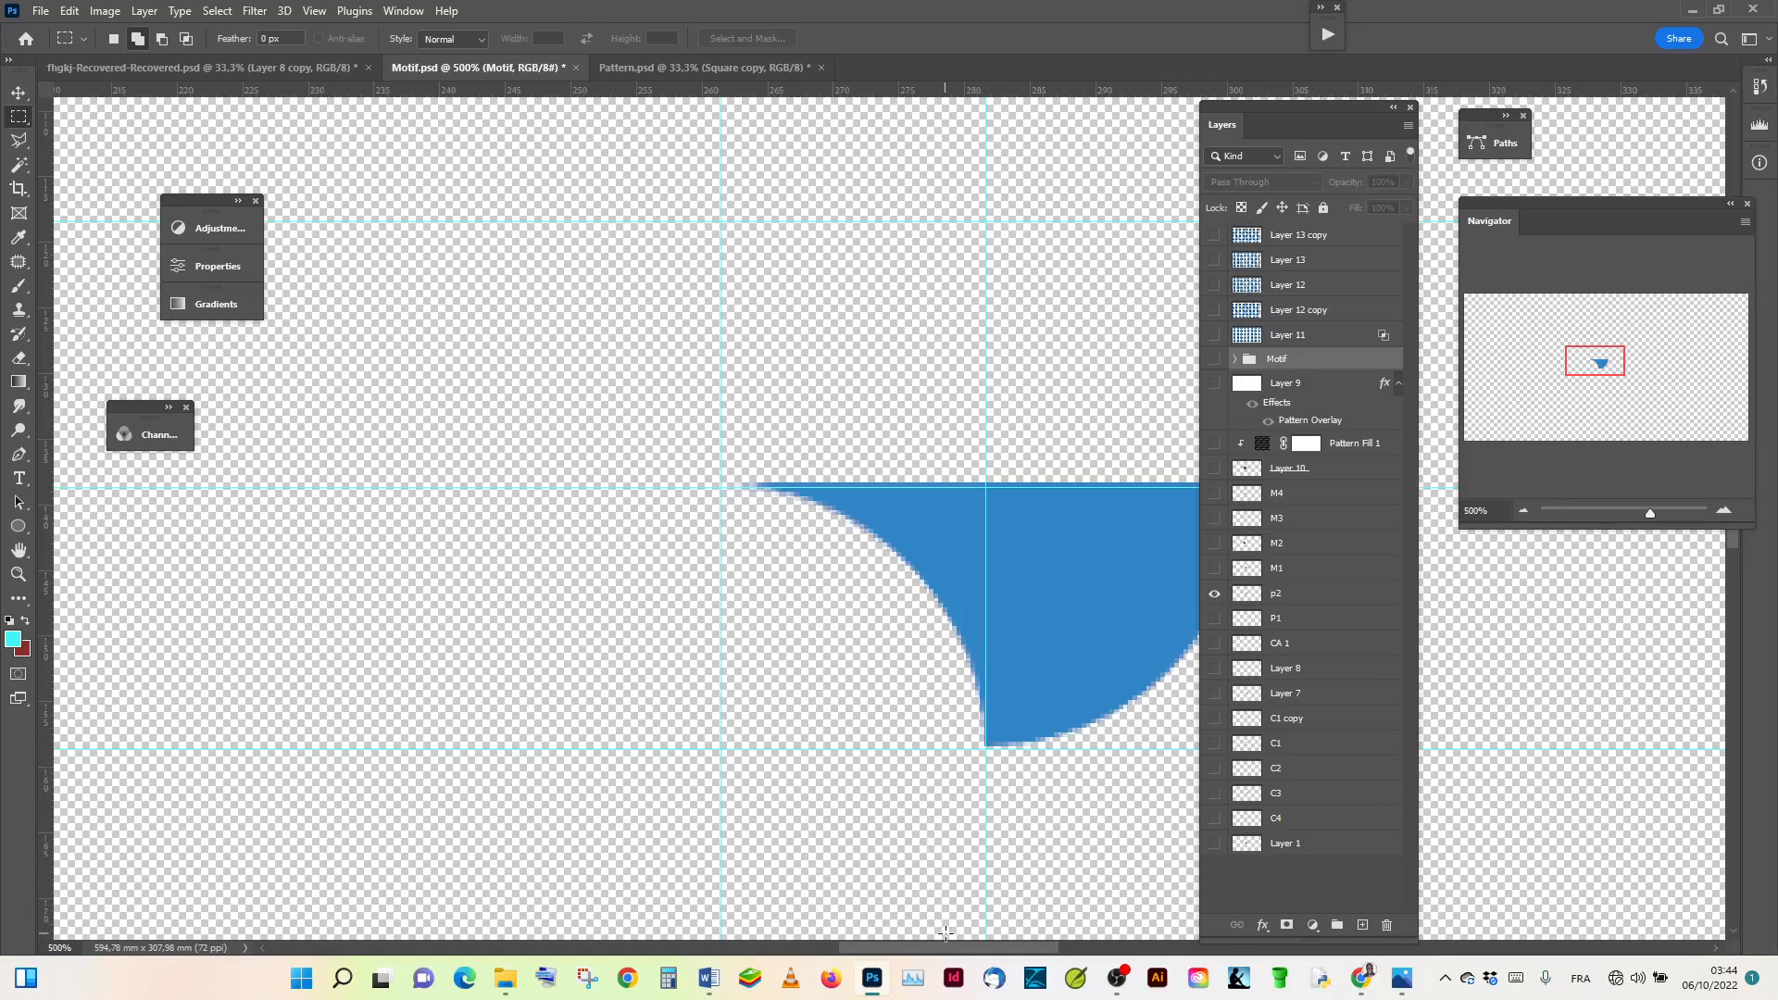
drag(954, 946, 1005, 926)
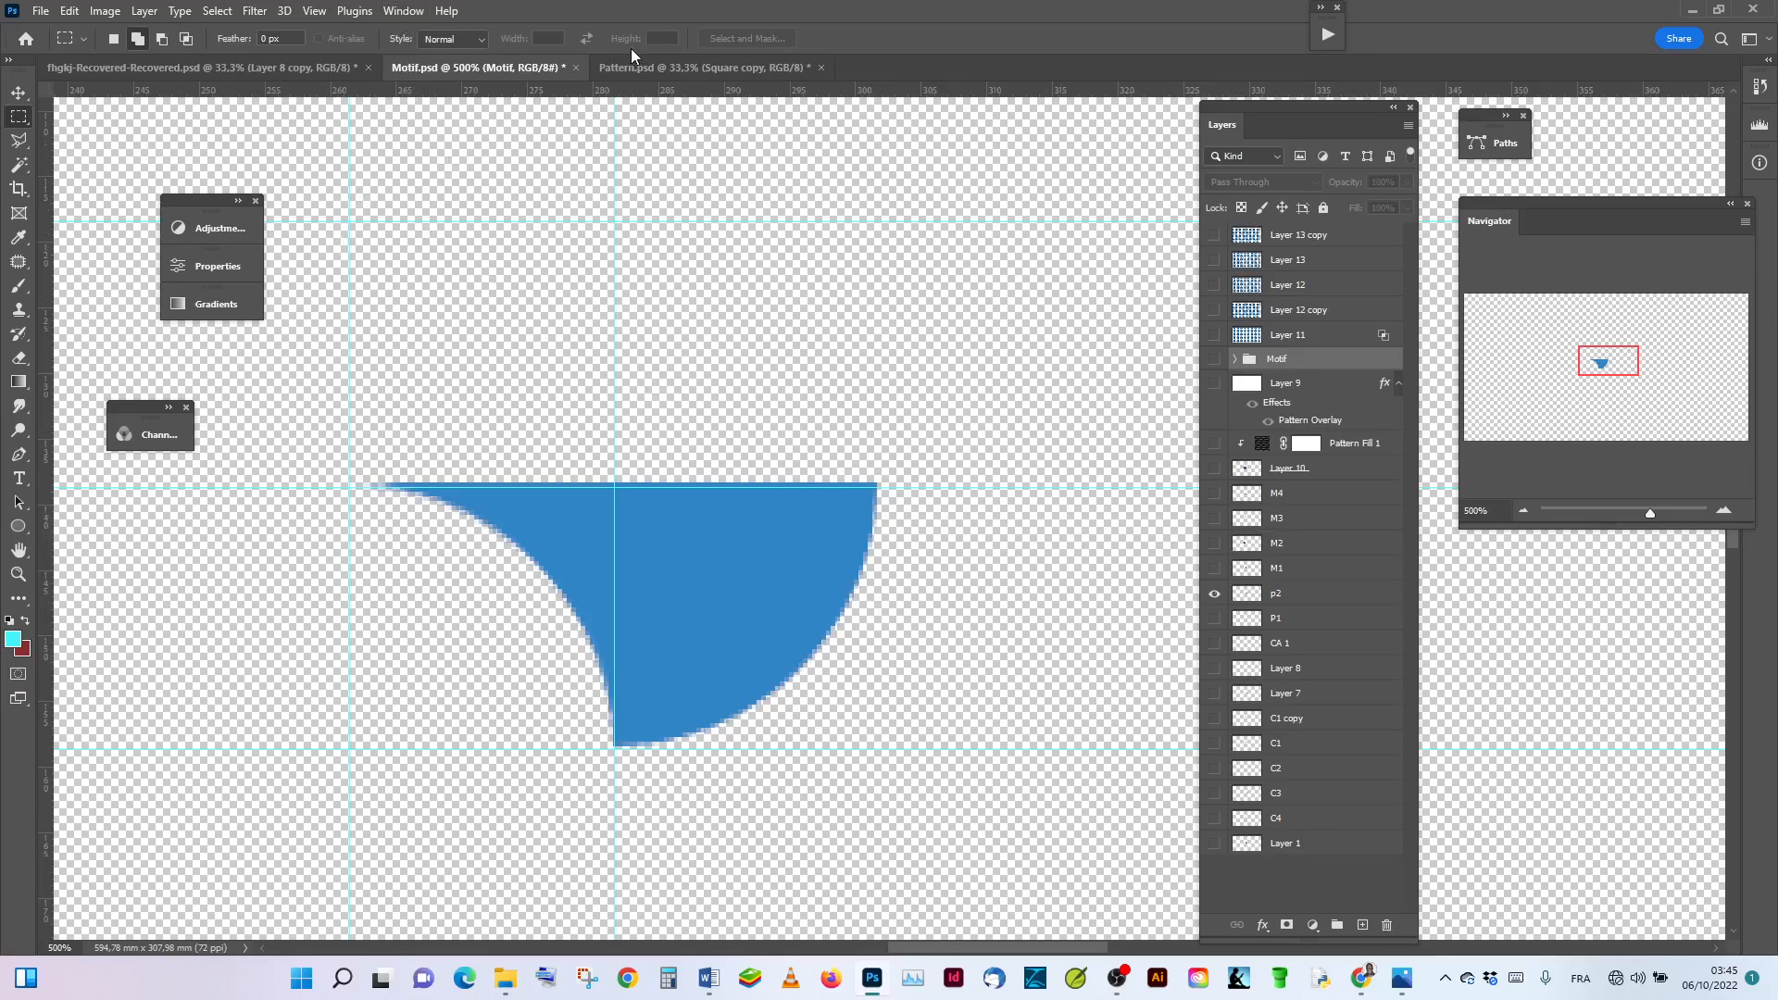
Step: In Pattern.psd, show Circle 1 and flip the Square copy layer horizontally about its left edge
click(654, 68)
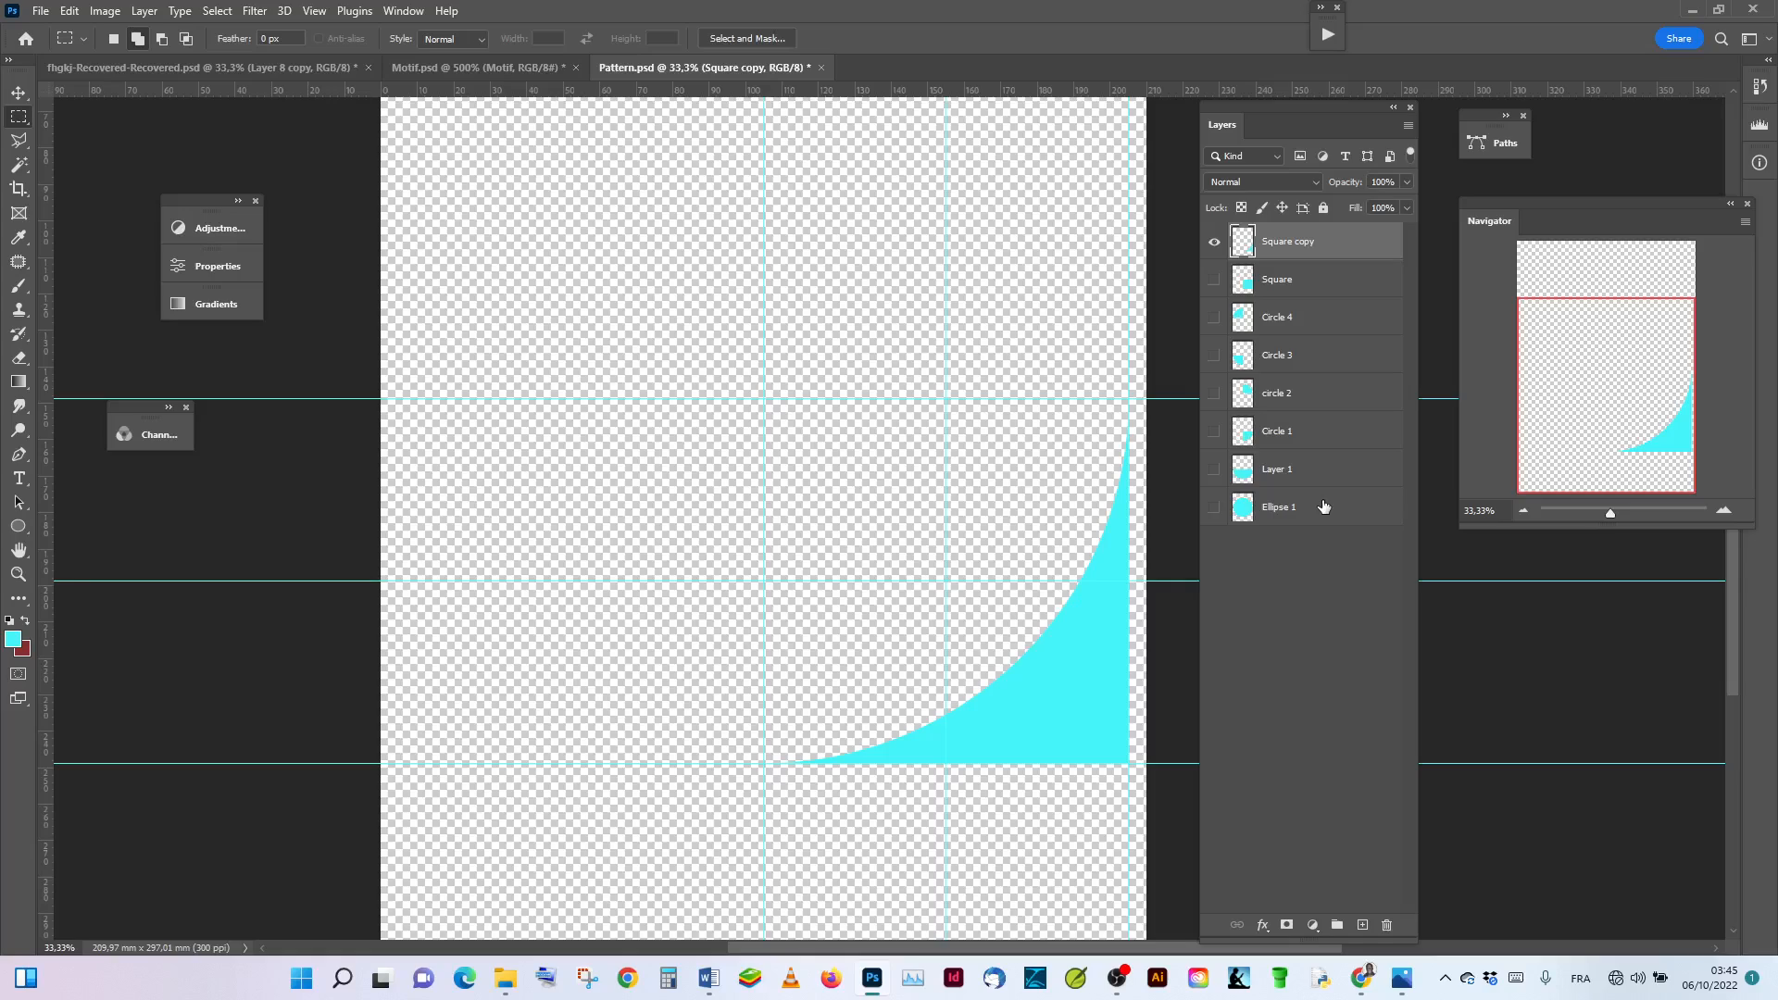
click(1214, 431)
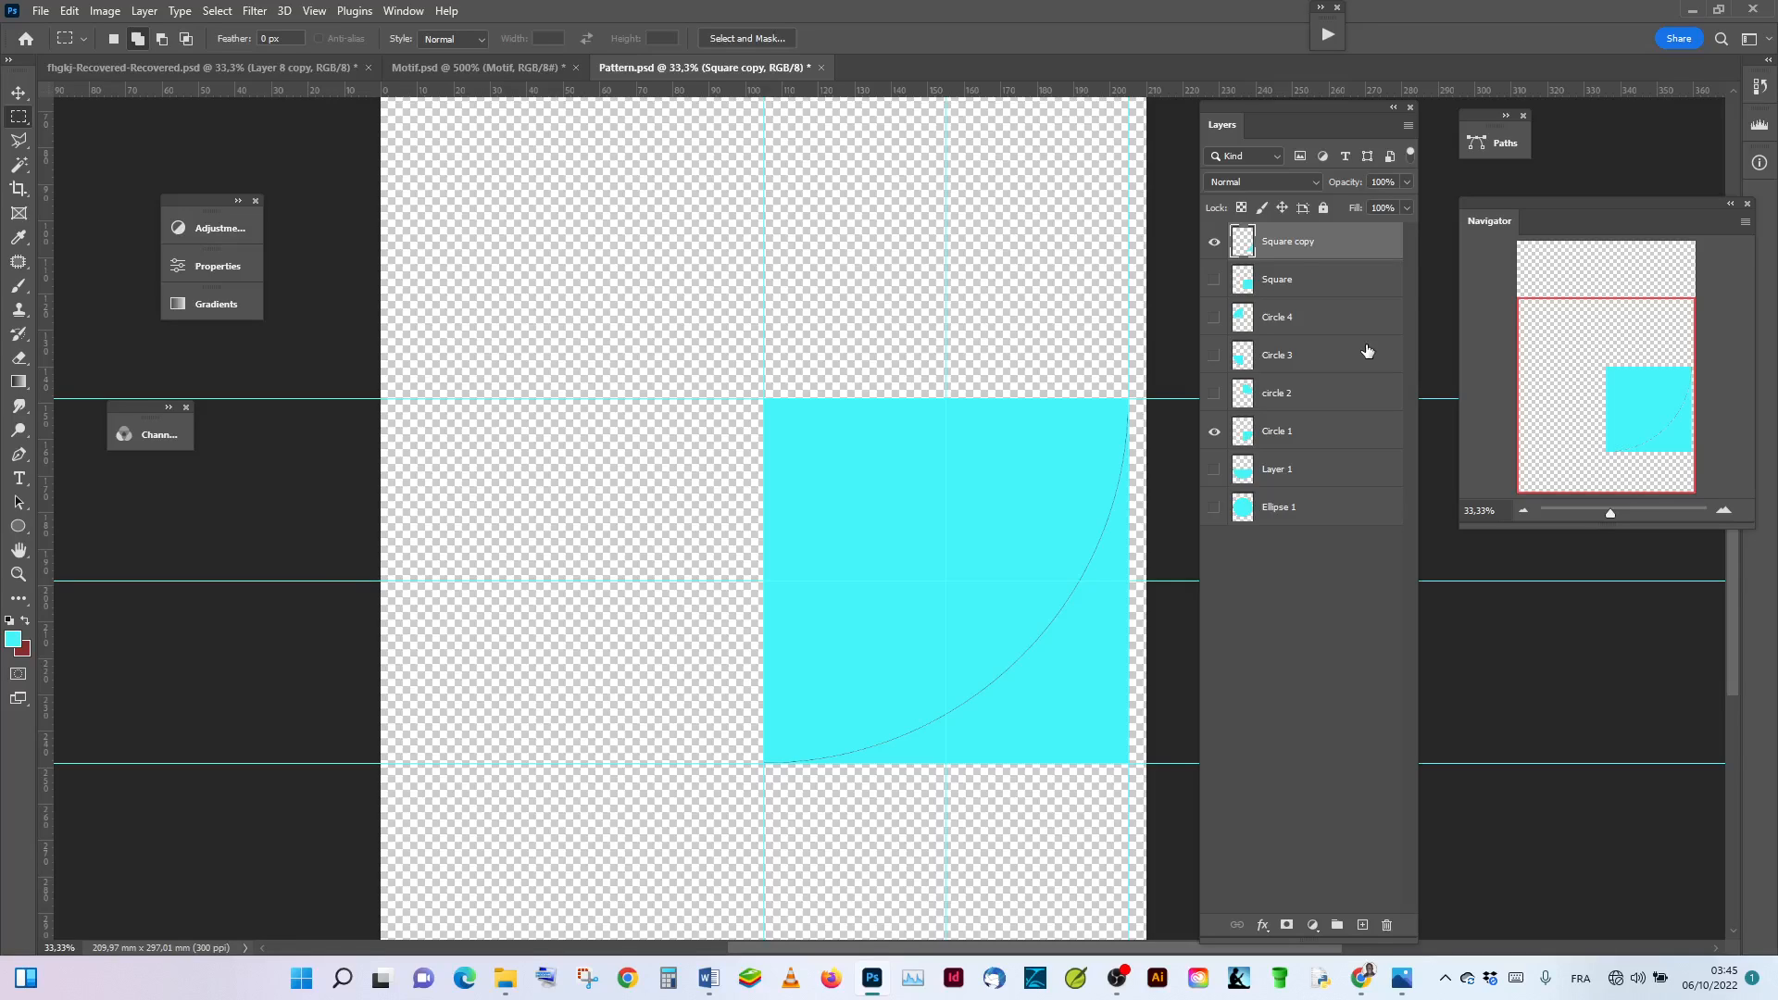
key(ctrl+t)
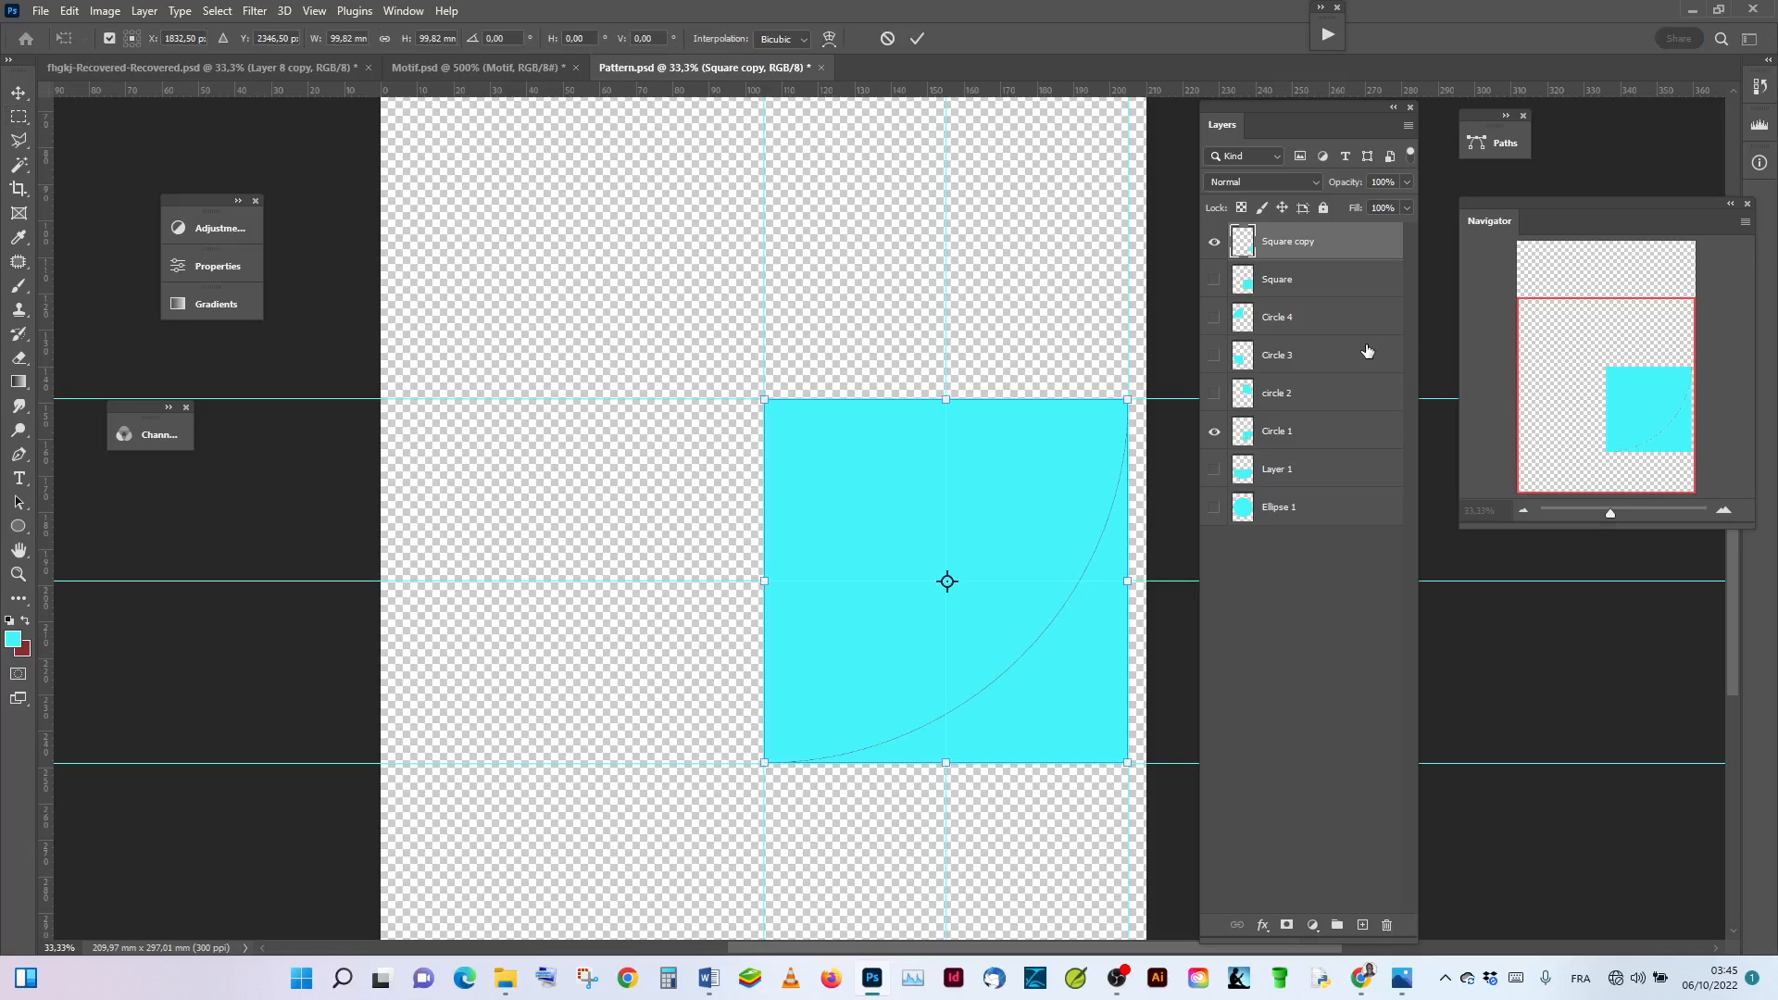
click(126, 38)
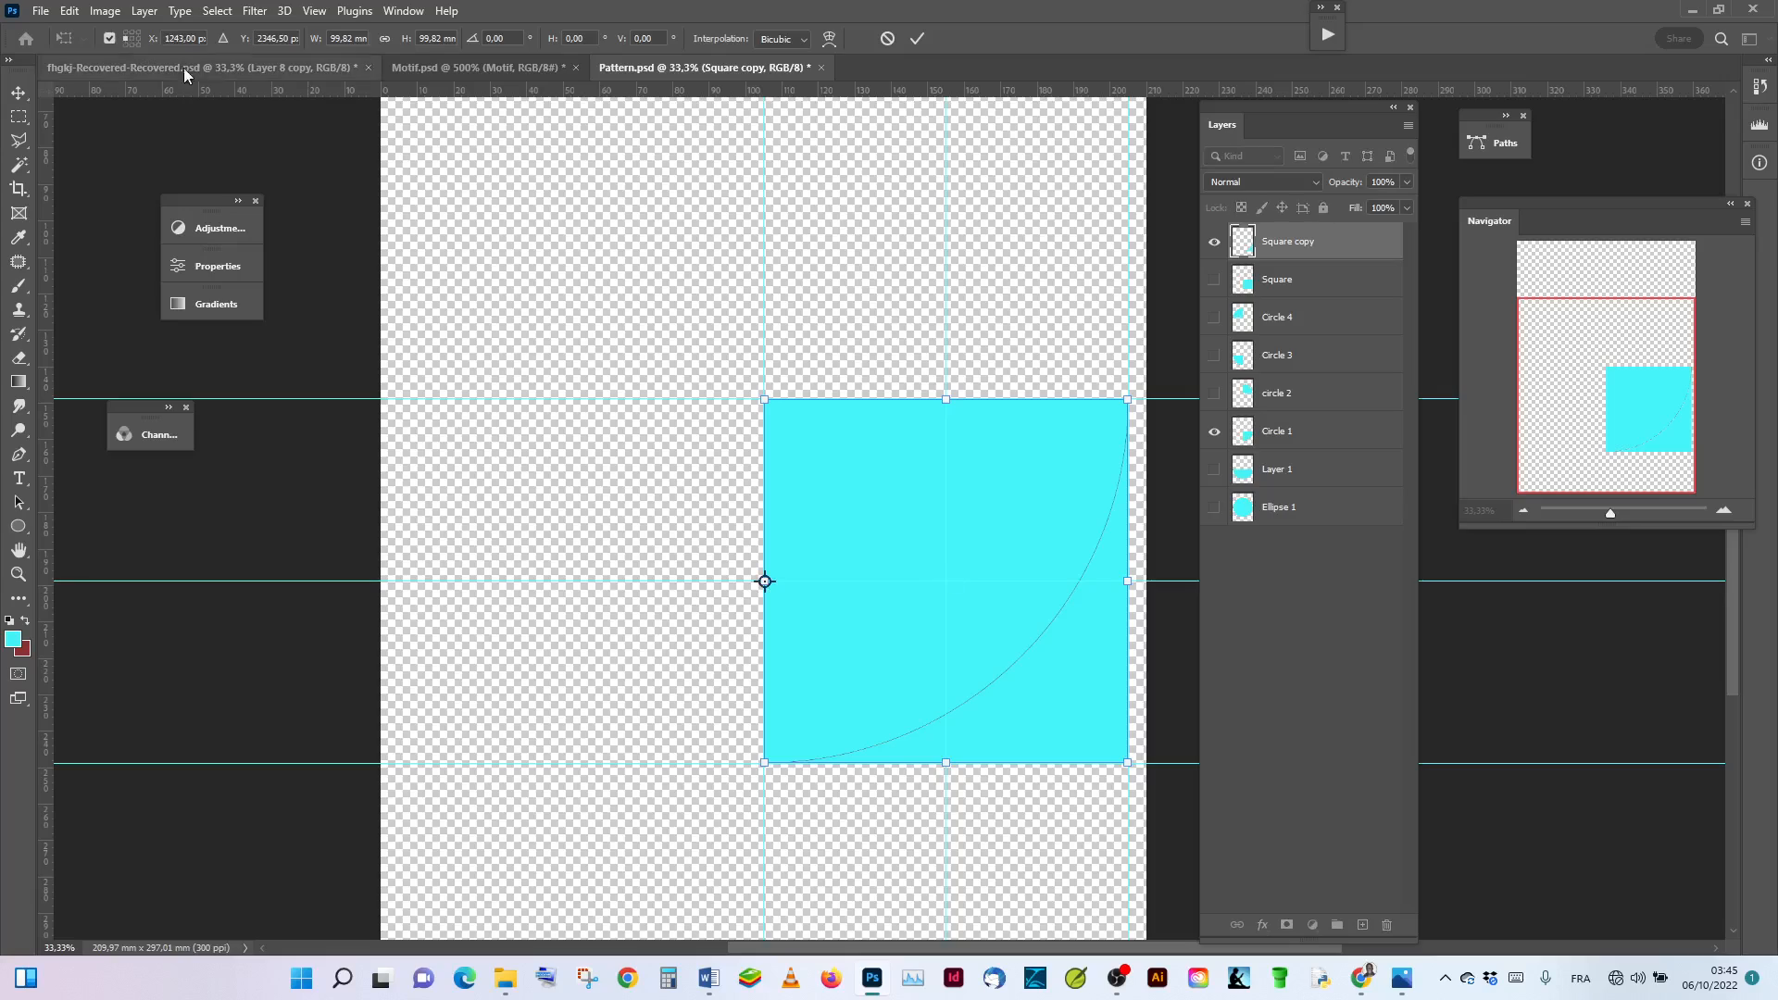
right_click(939, 532)
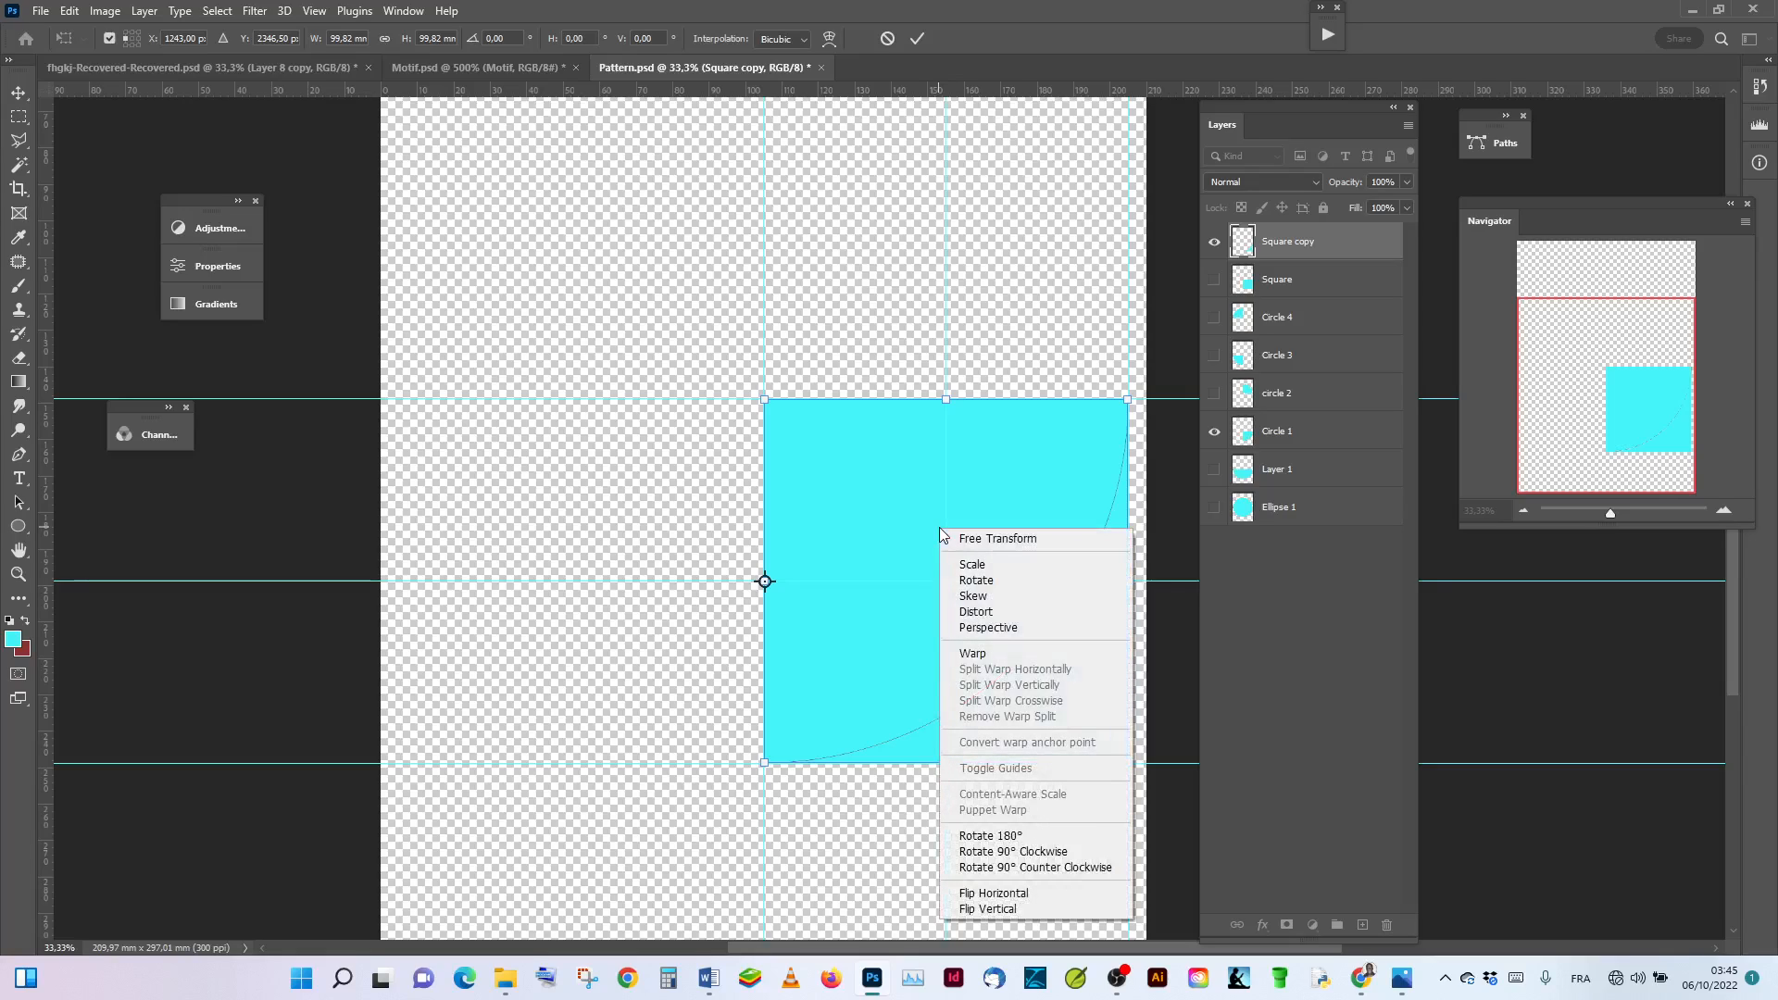
click(1063, 894)
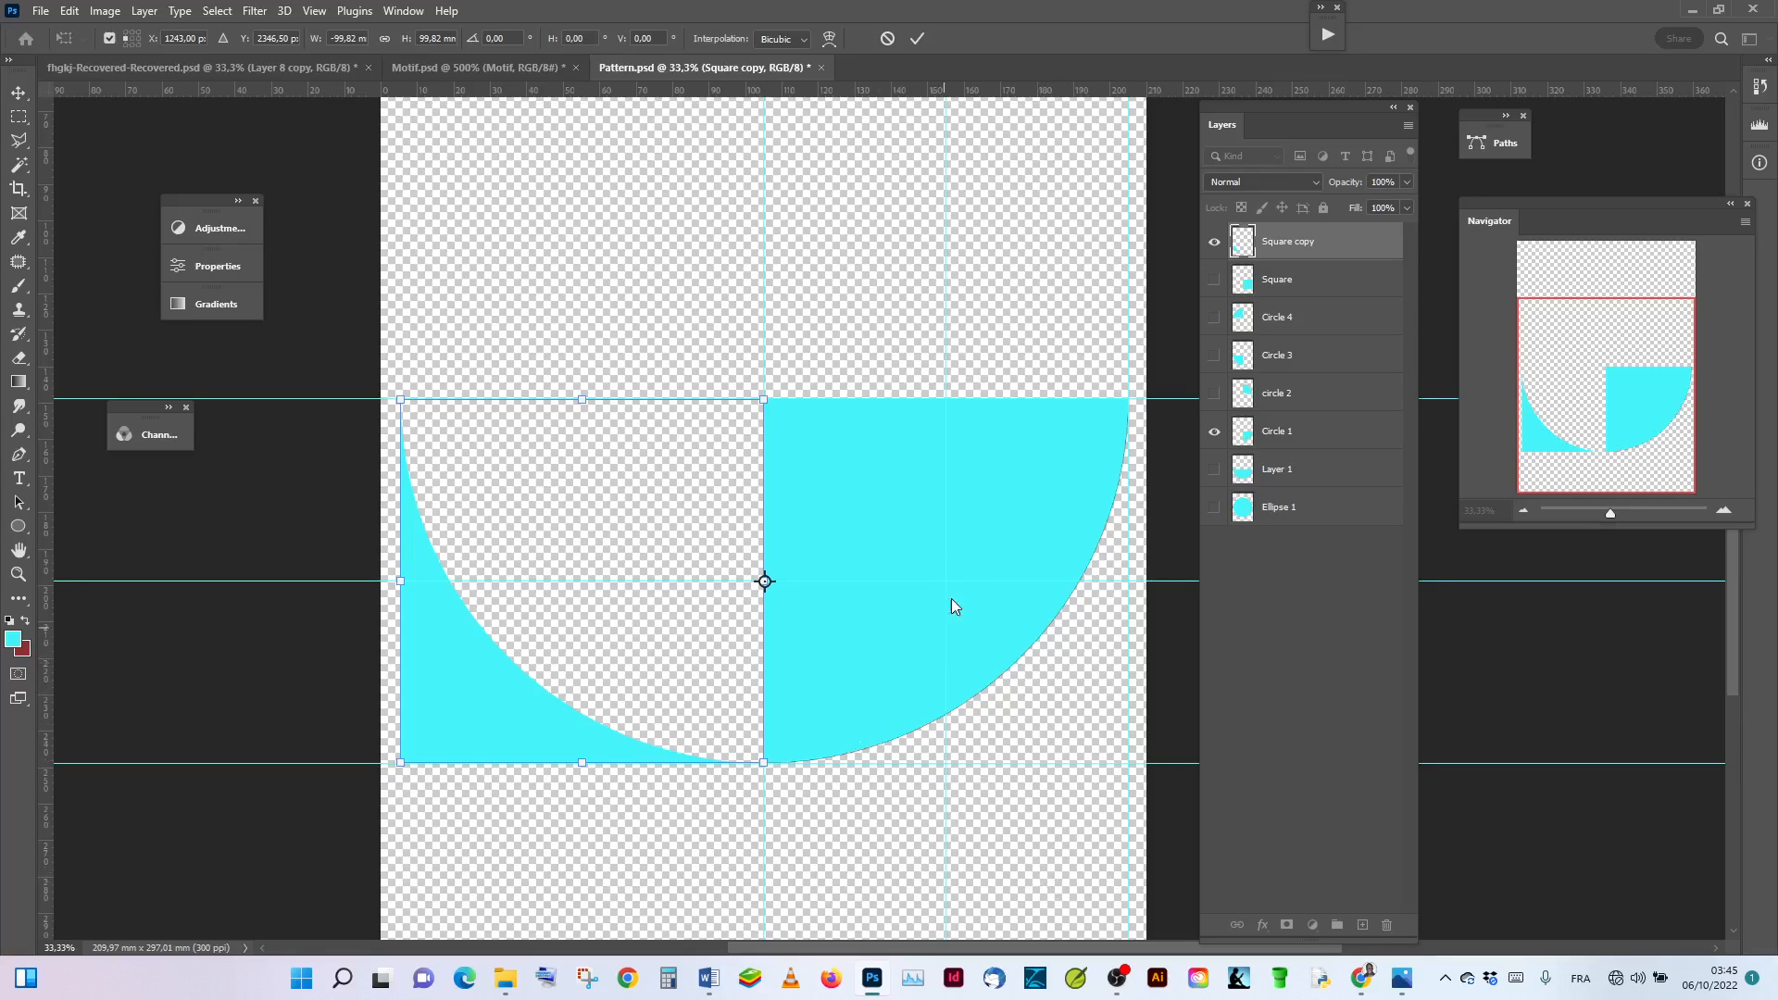
click(915, 37)
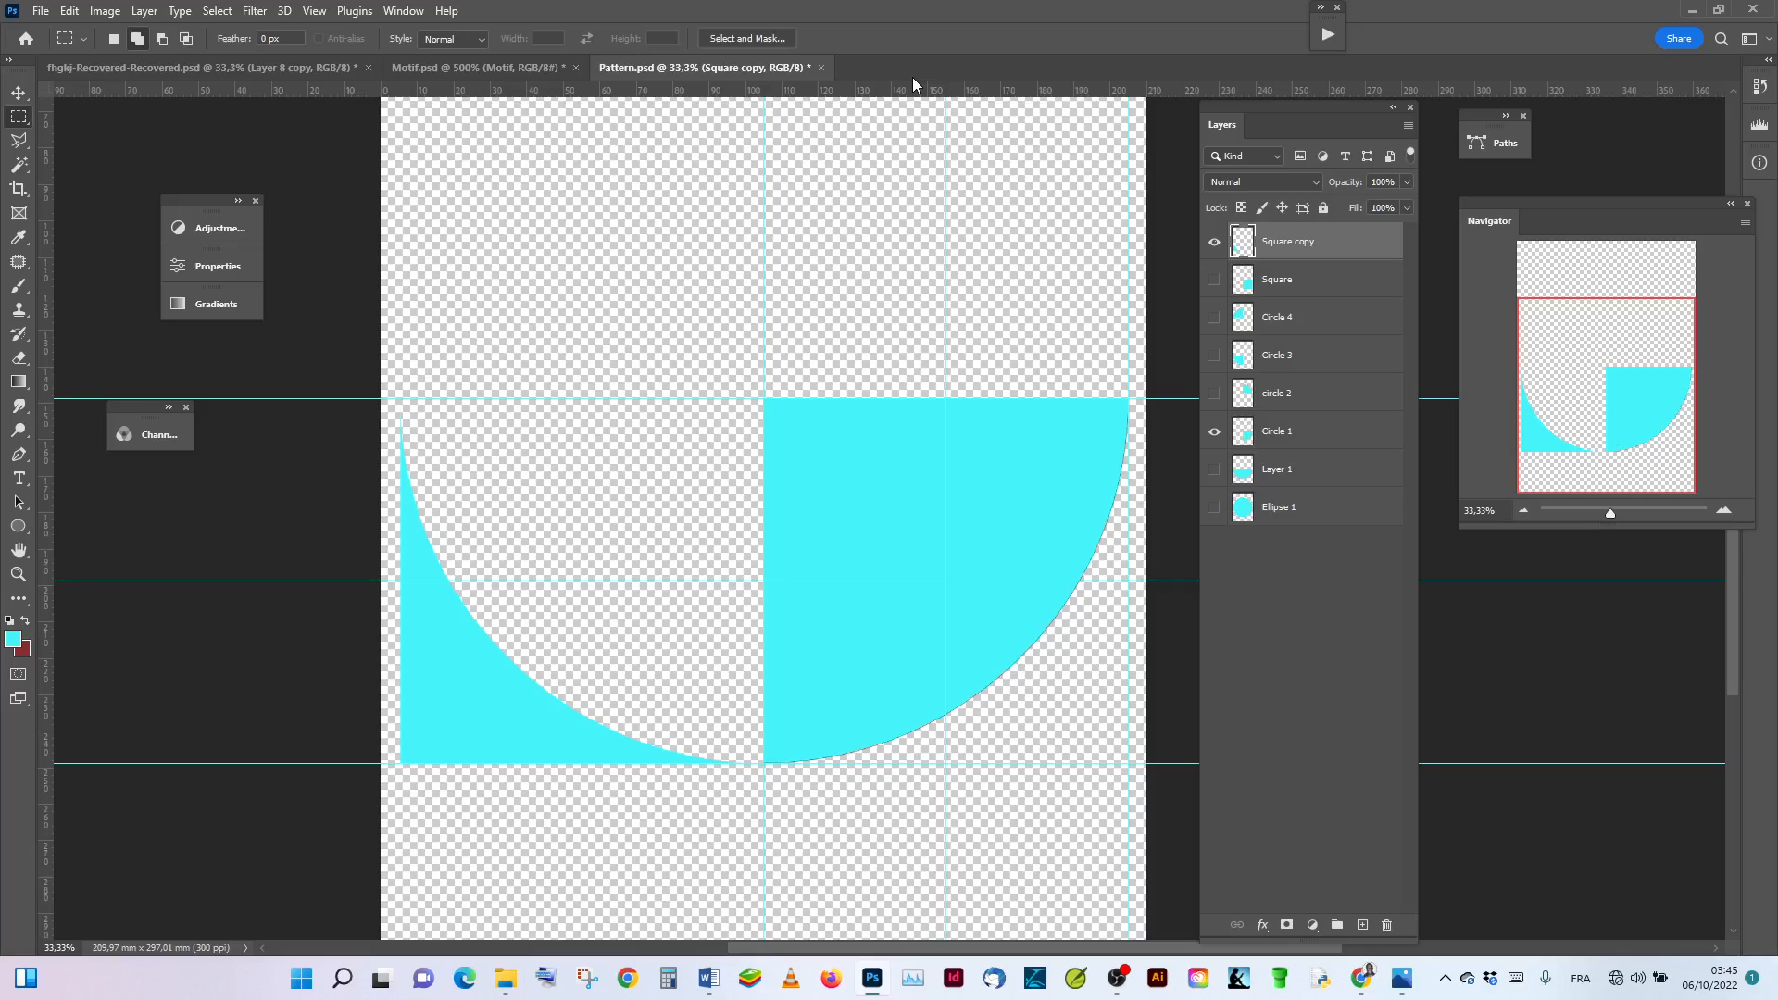
Step: Rotate the Square copy layer 90° clockwise and flip it horizontally so its straight side meets the Circle 1 quarter
key(ctrl+t)
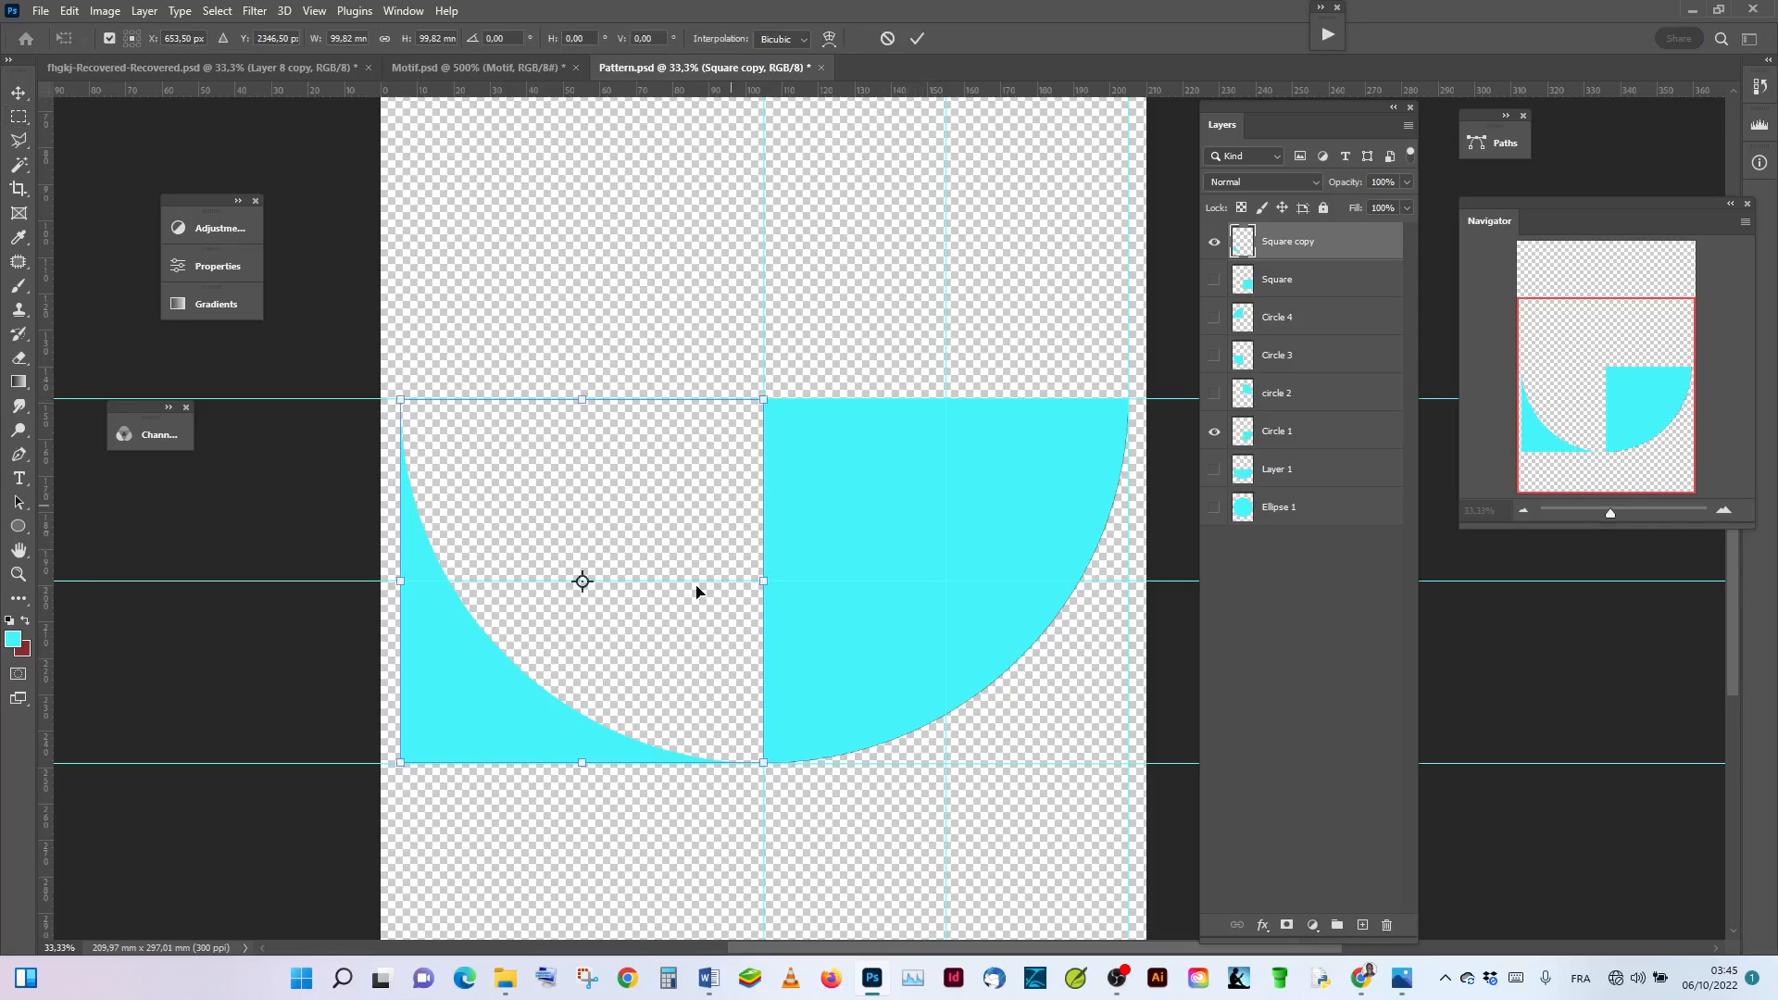
right_click(525, 538)
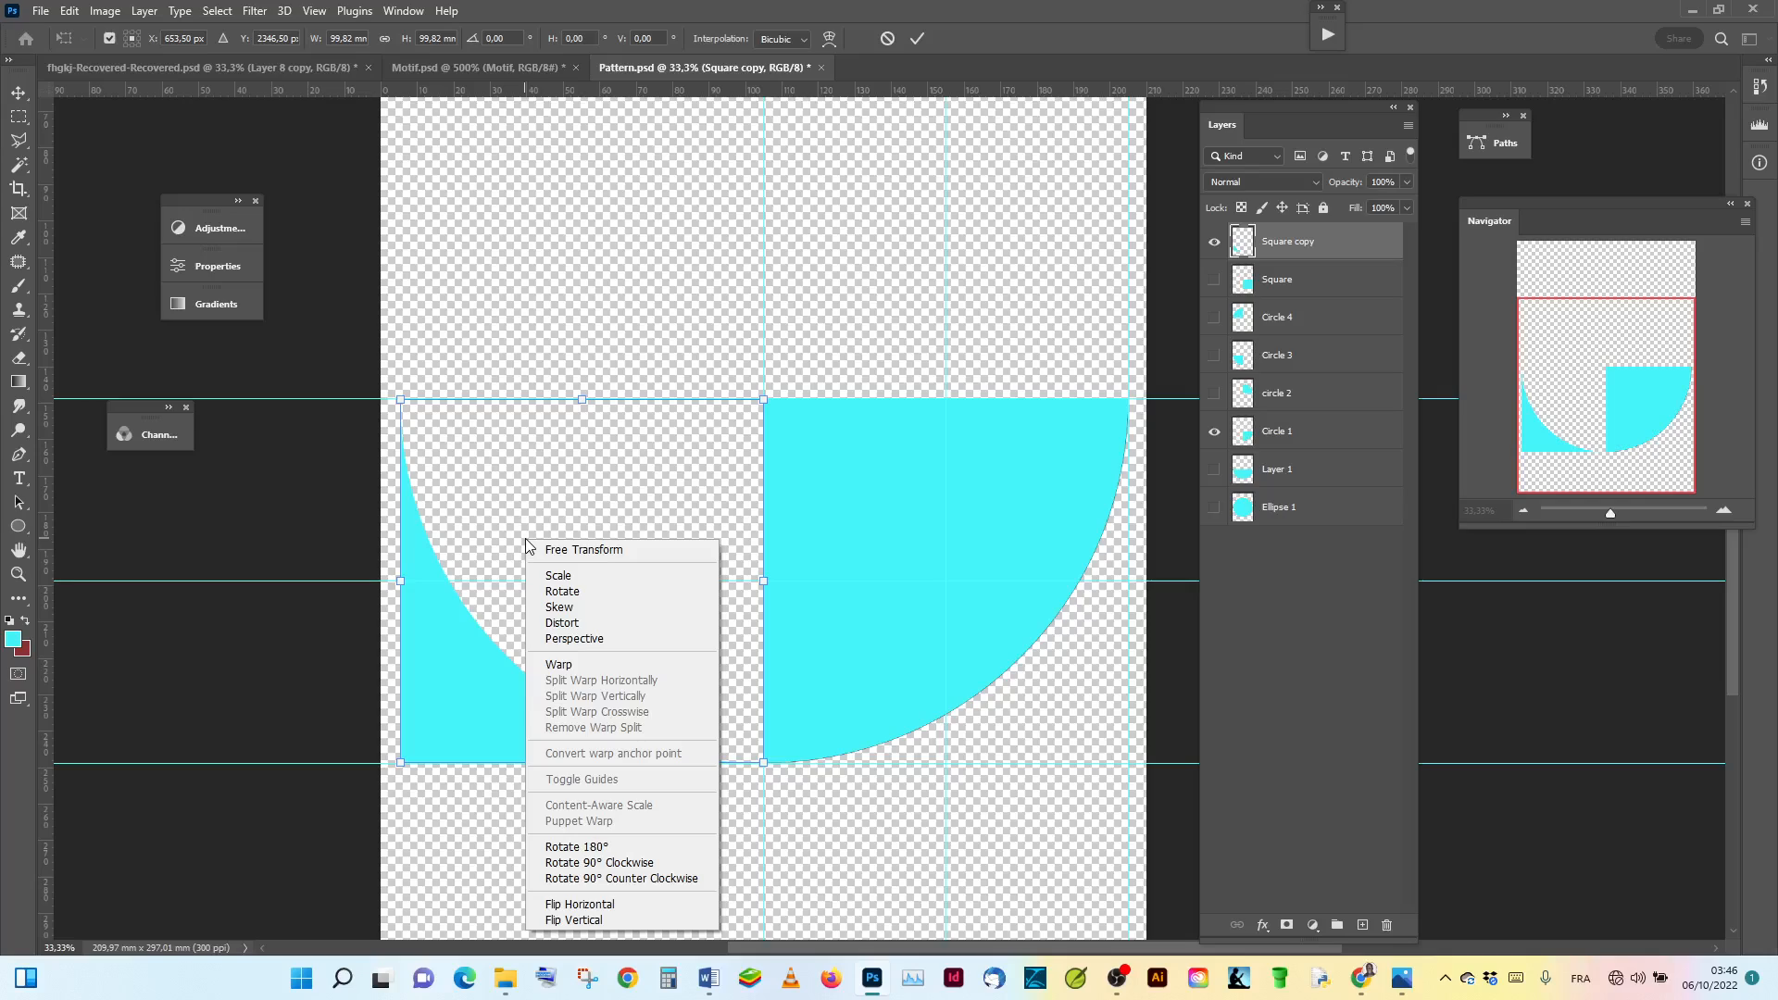
click(590, 865)
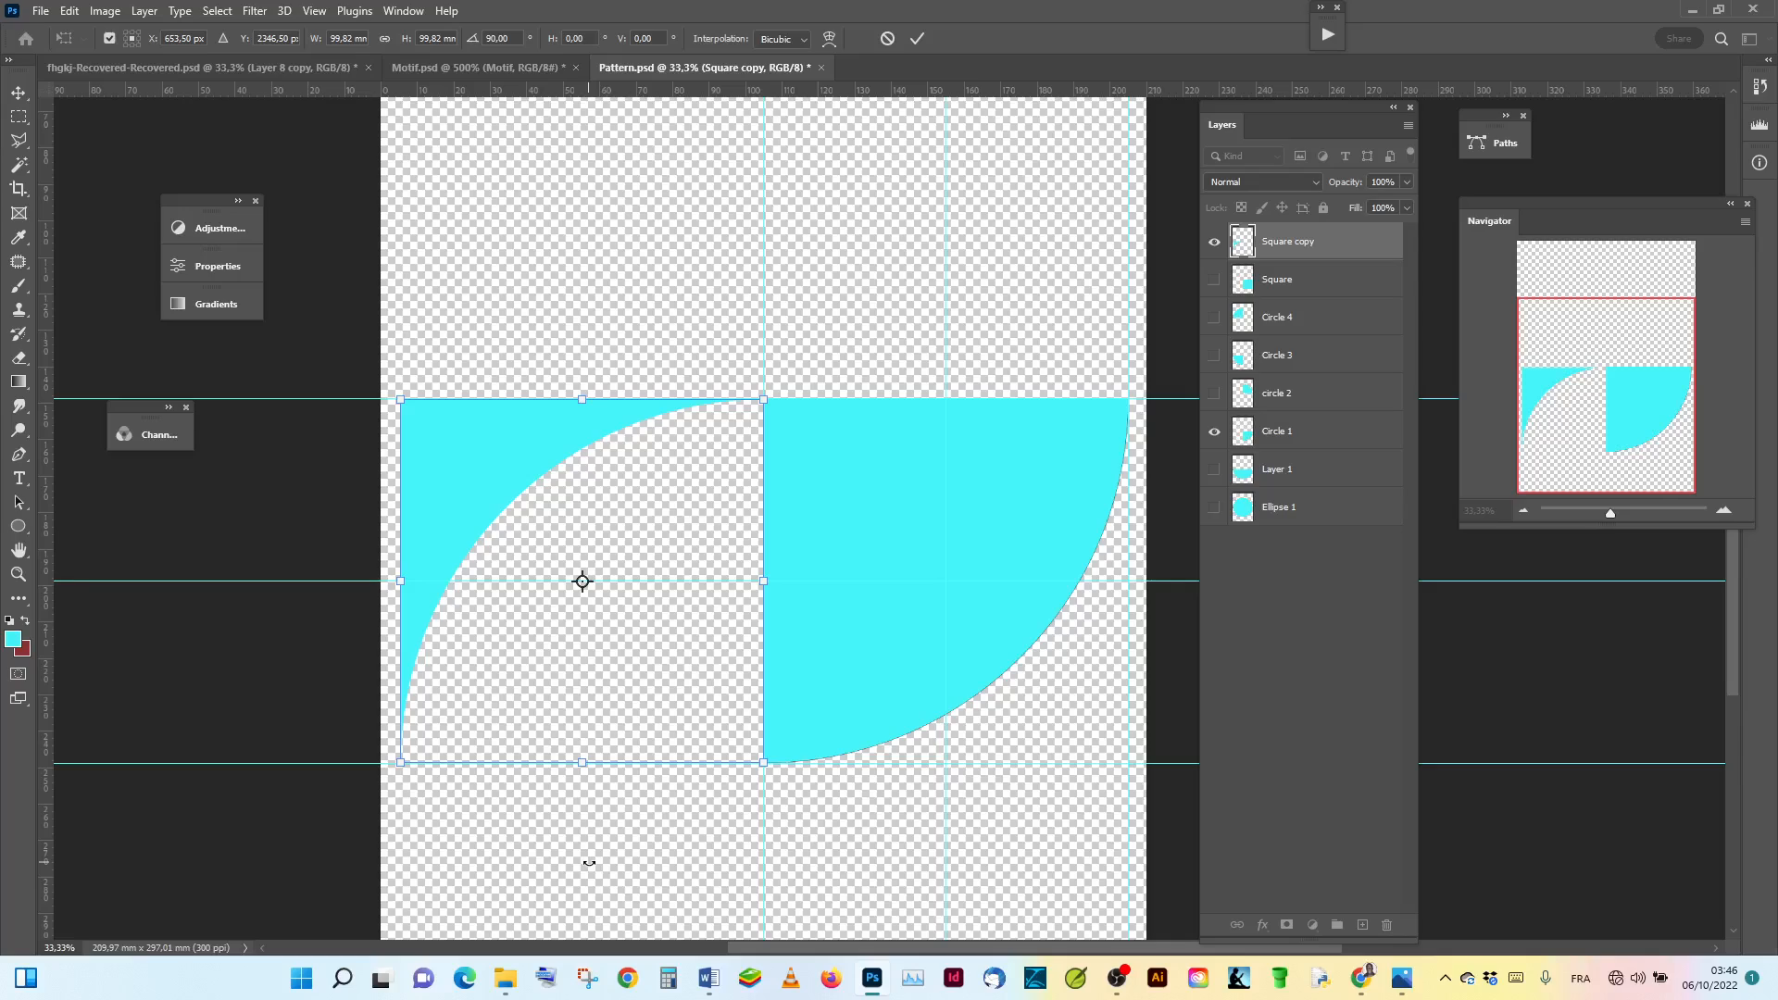
right_click(508, 458)
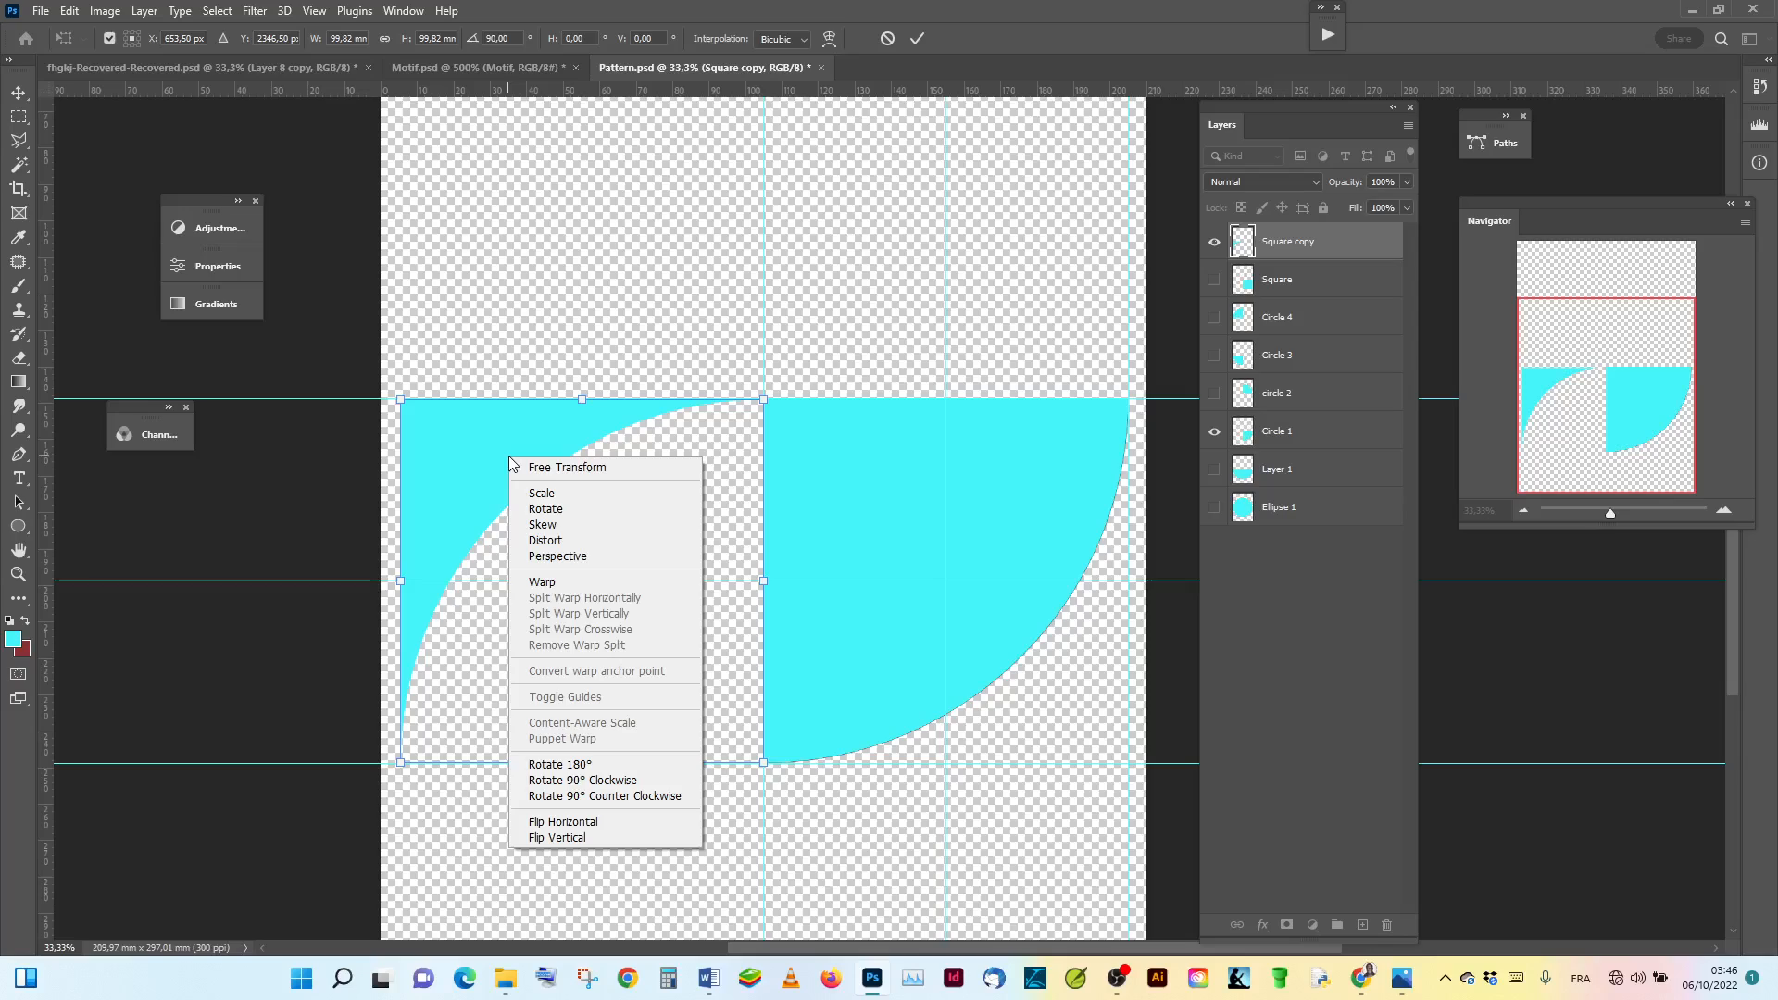
click(596, 826)
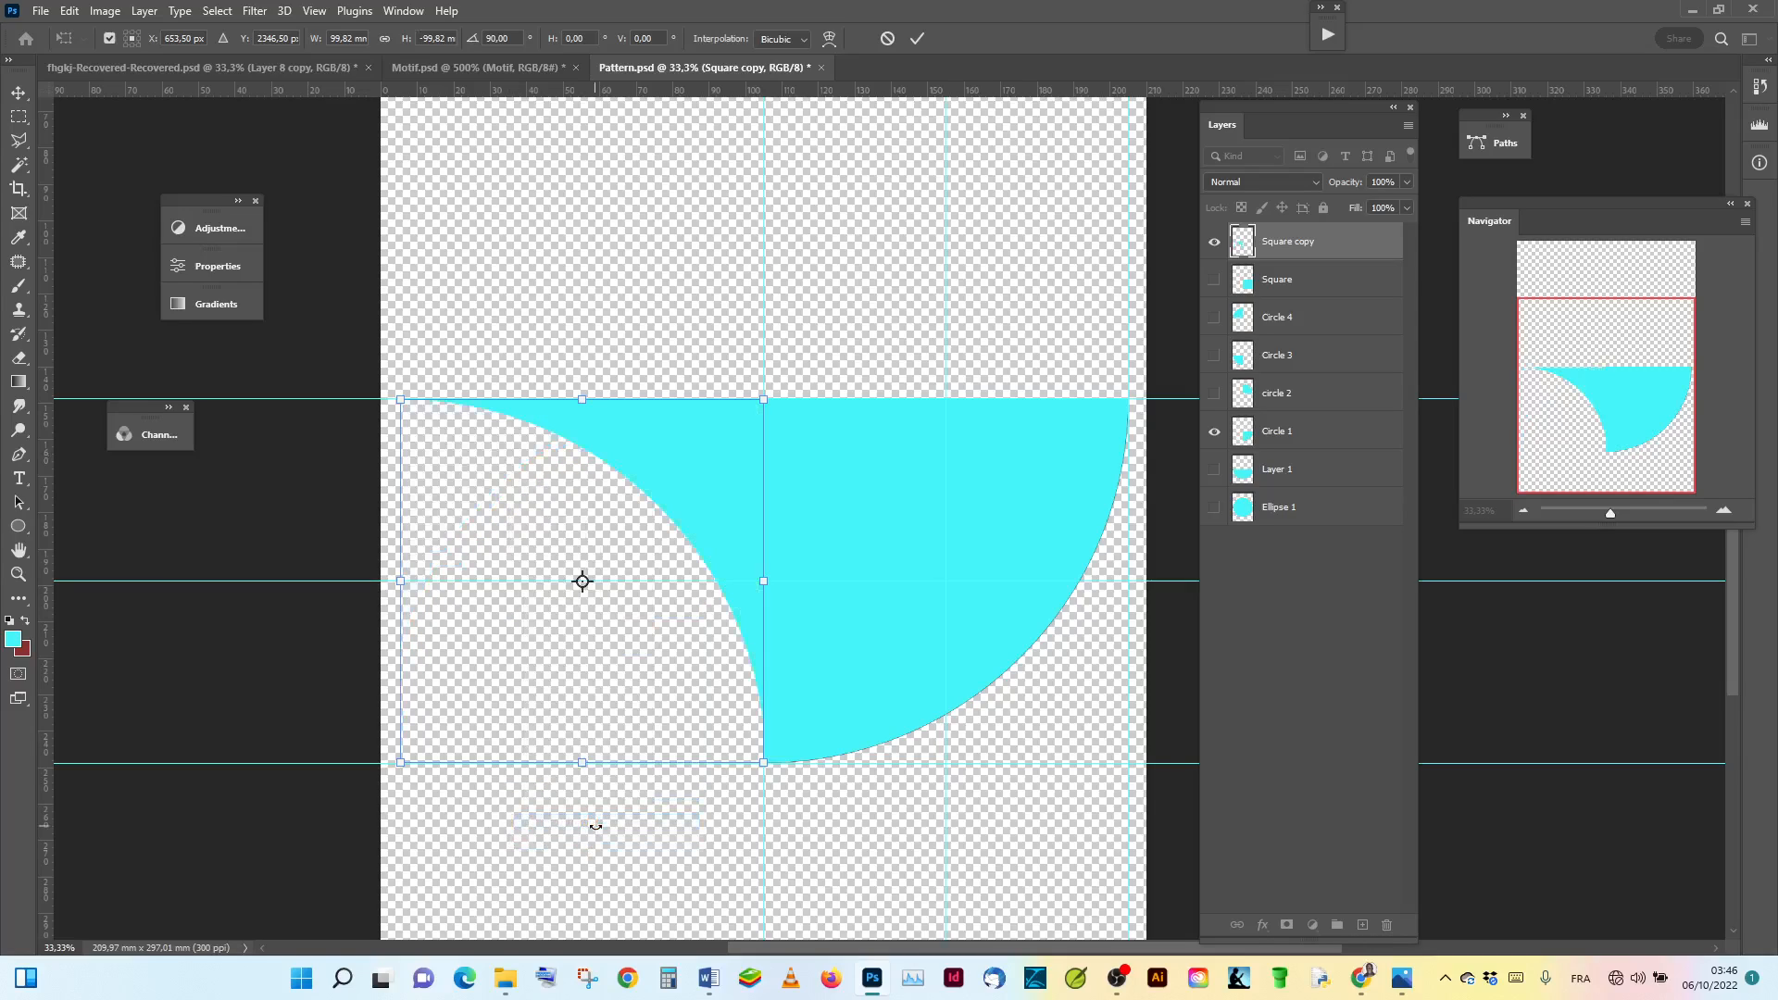
click(916, 38)
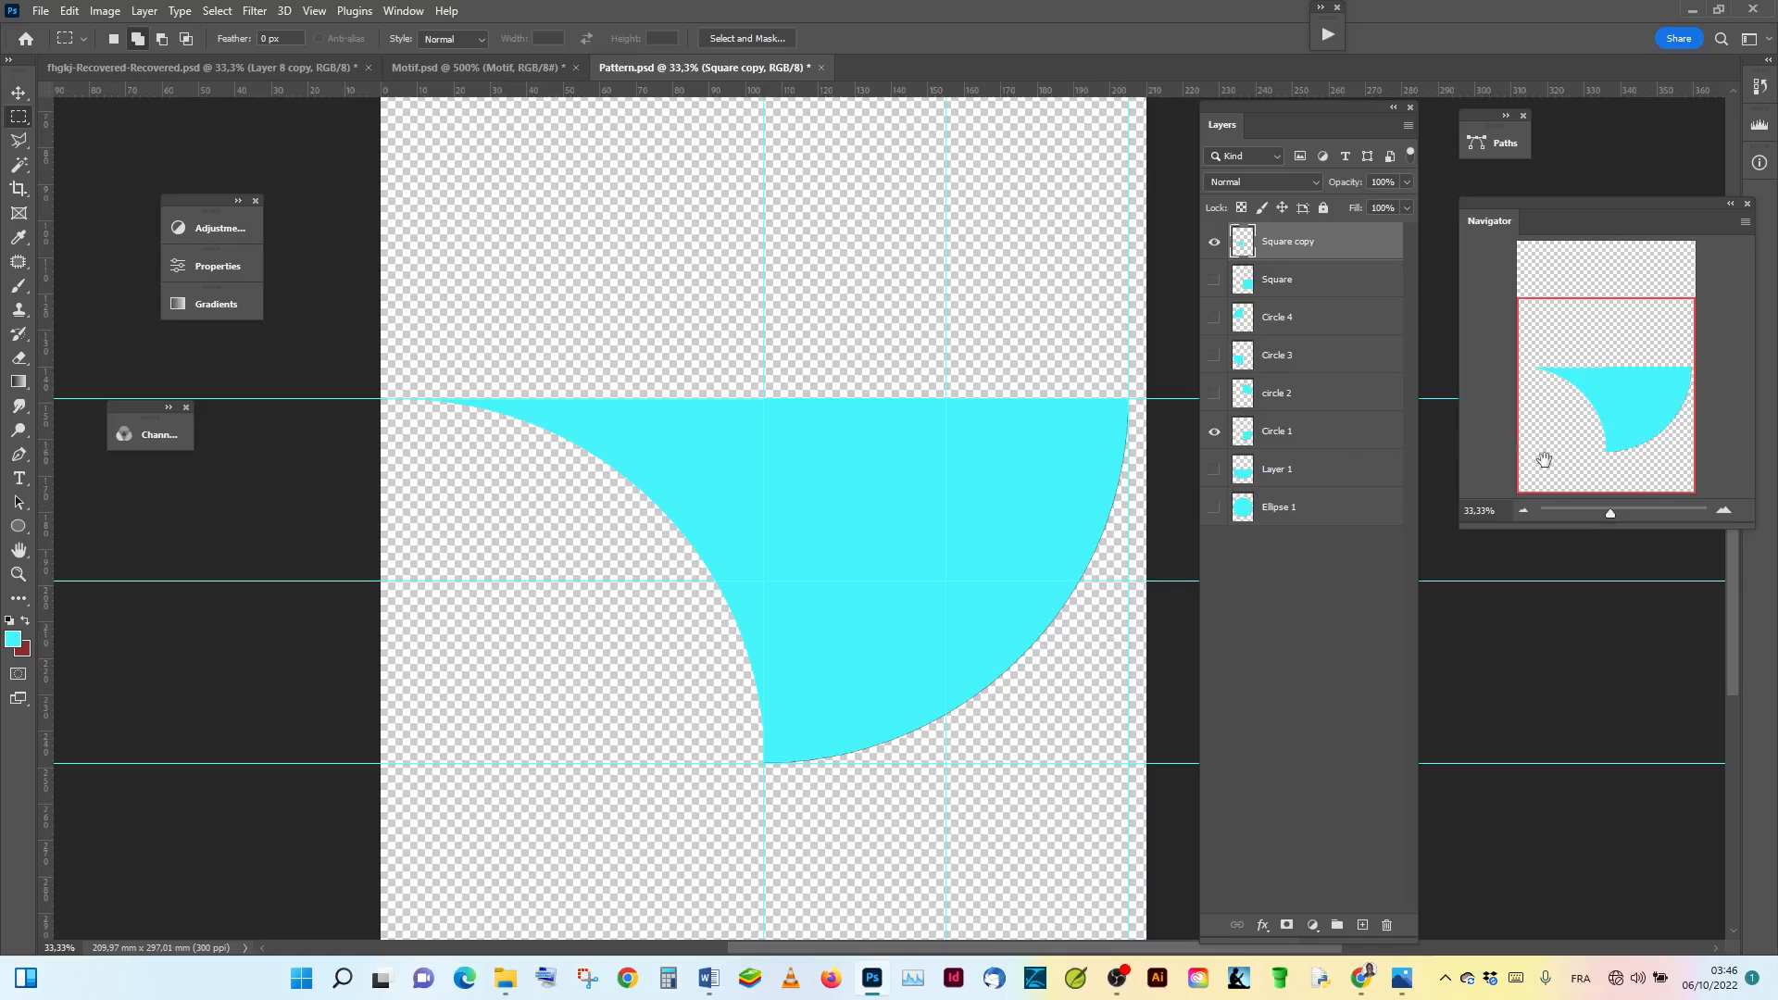
Step: Add a new layer above Square copy and fill it with the merged visible shape using Apply Image
mouse_move(1609, 517)
mouse_down()
mouse_move(1623, 512)
mouse_move(1603, 514)
mouse_up()
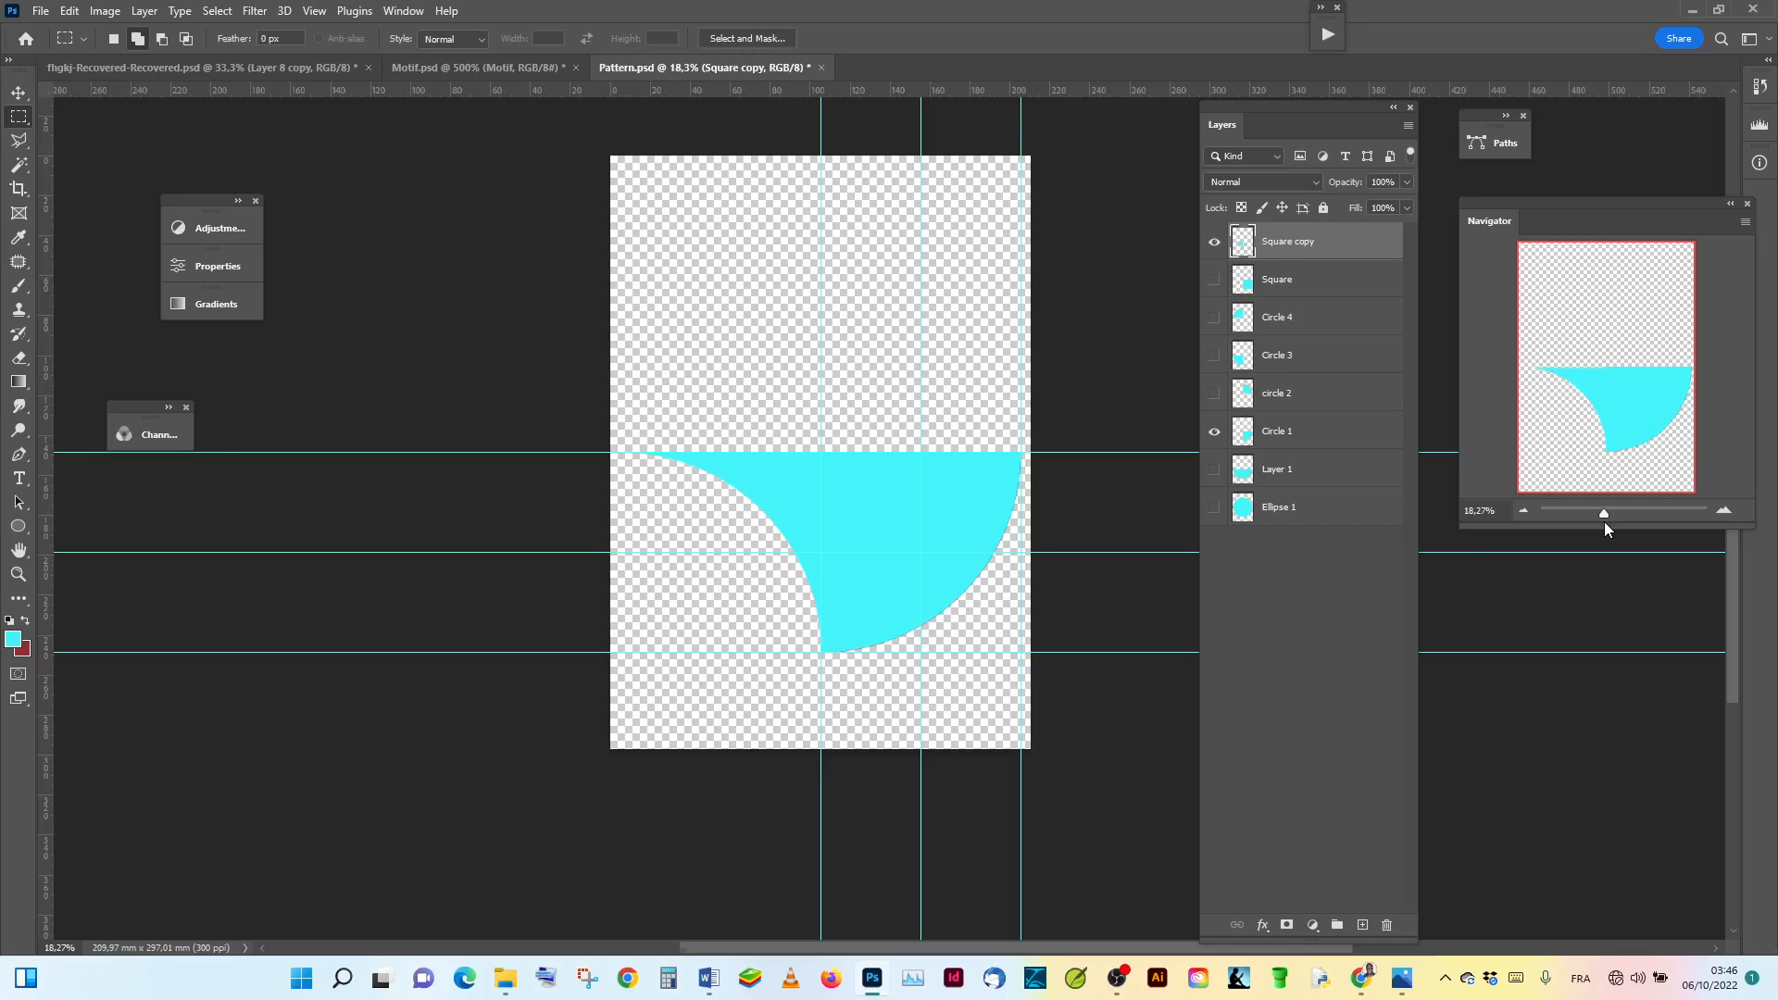
click(1604, 515)
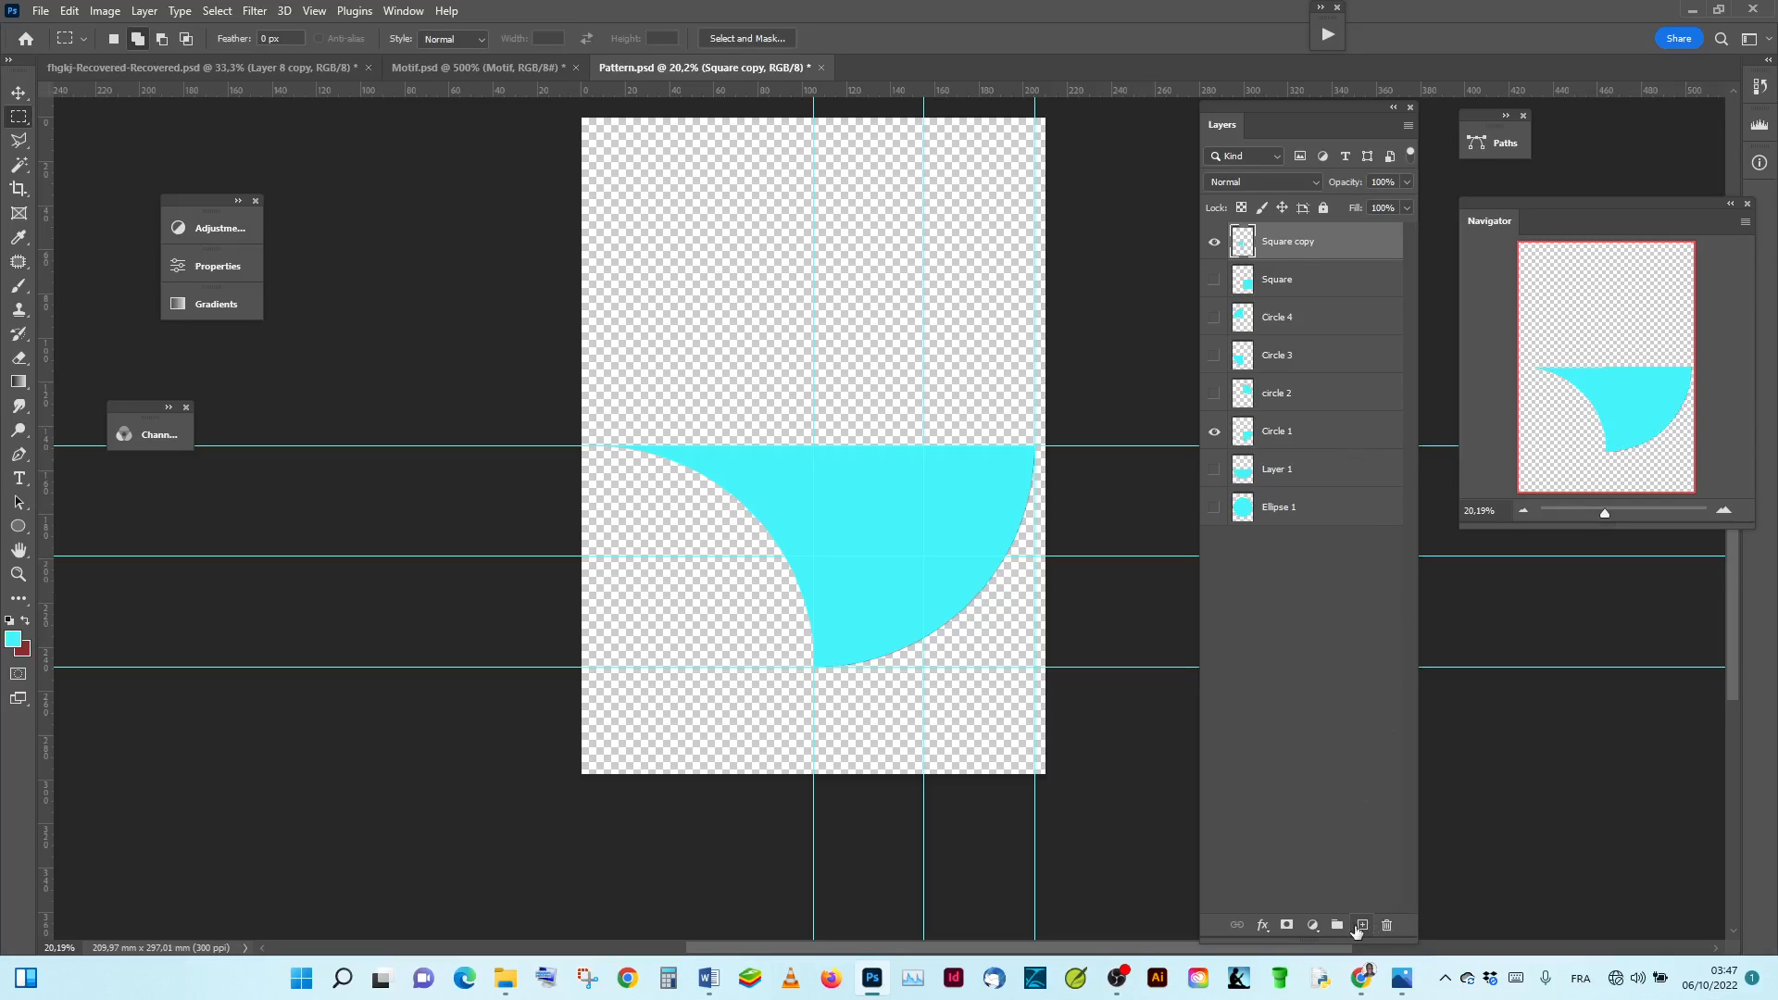
click(1364, 926)
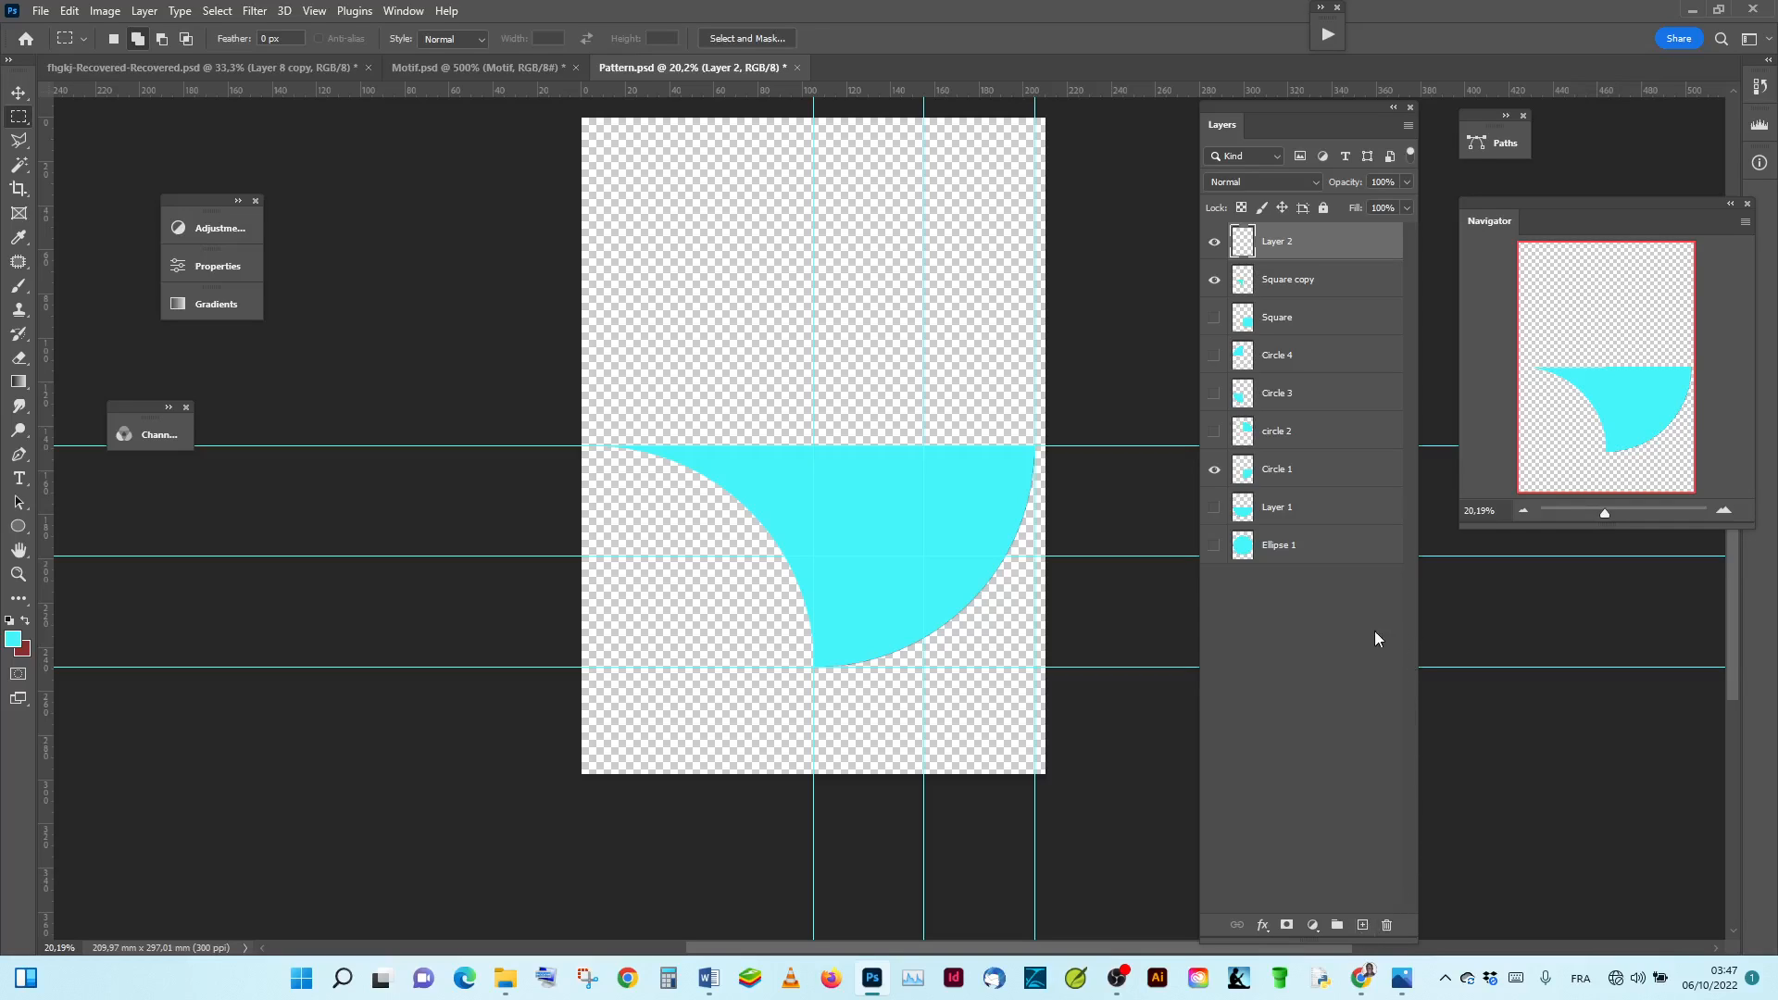
click(105, 10)
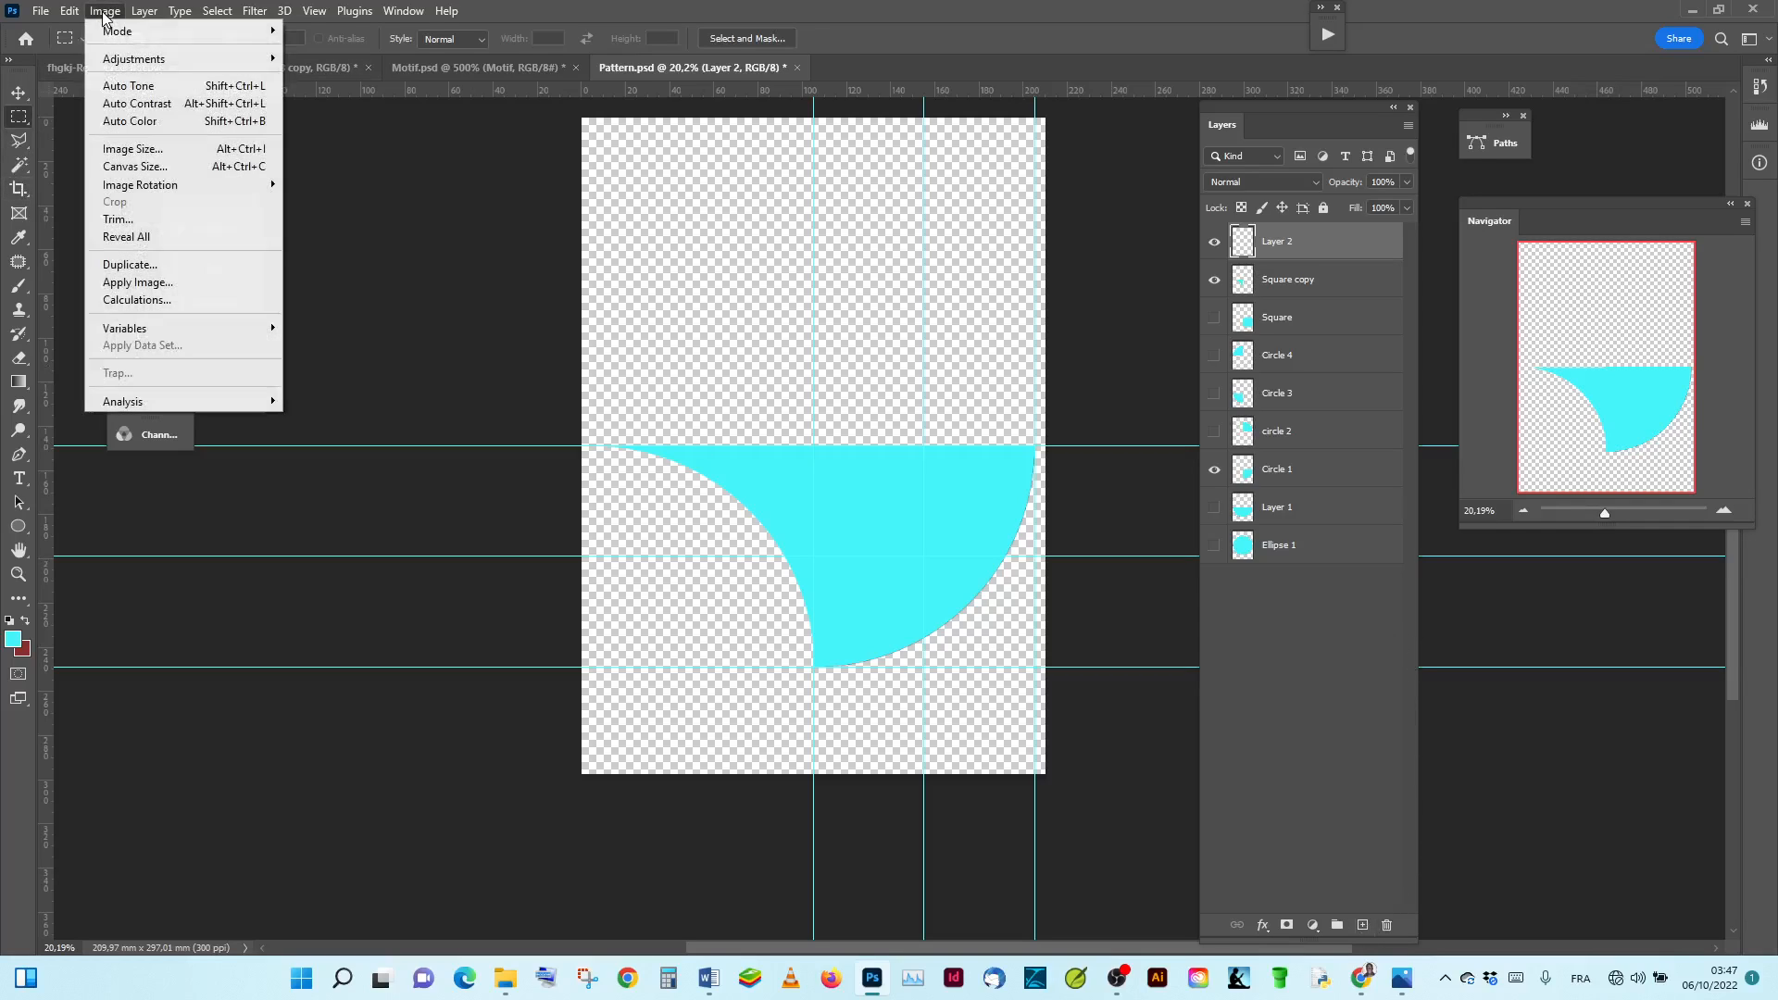
click(139, 282)
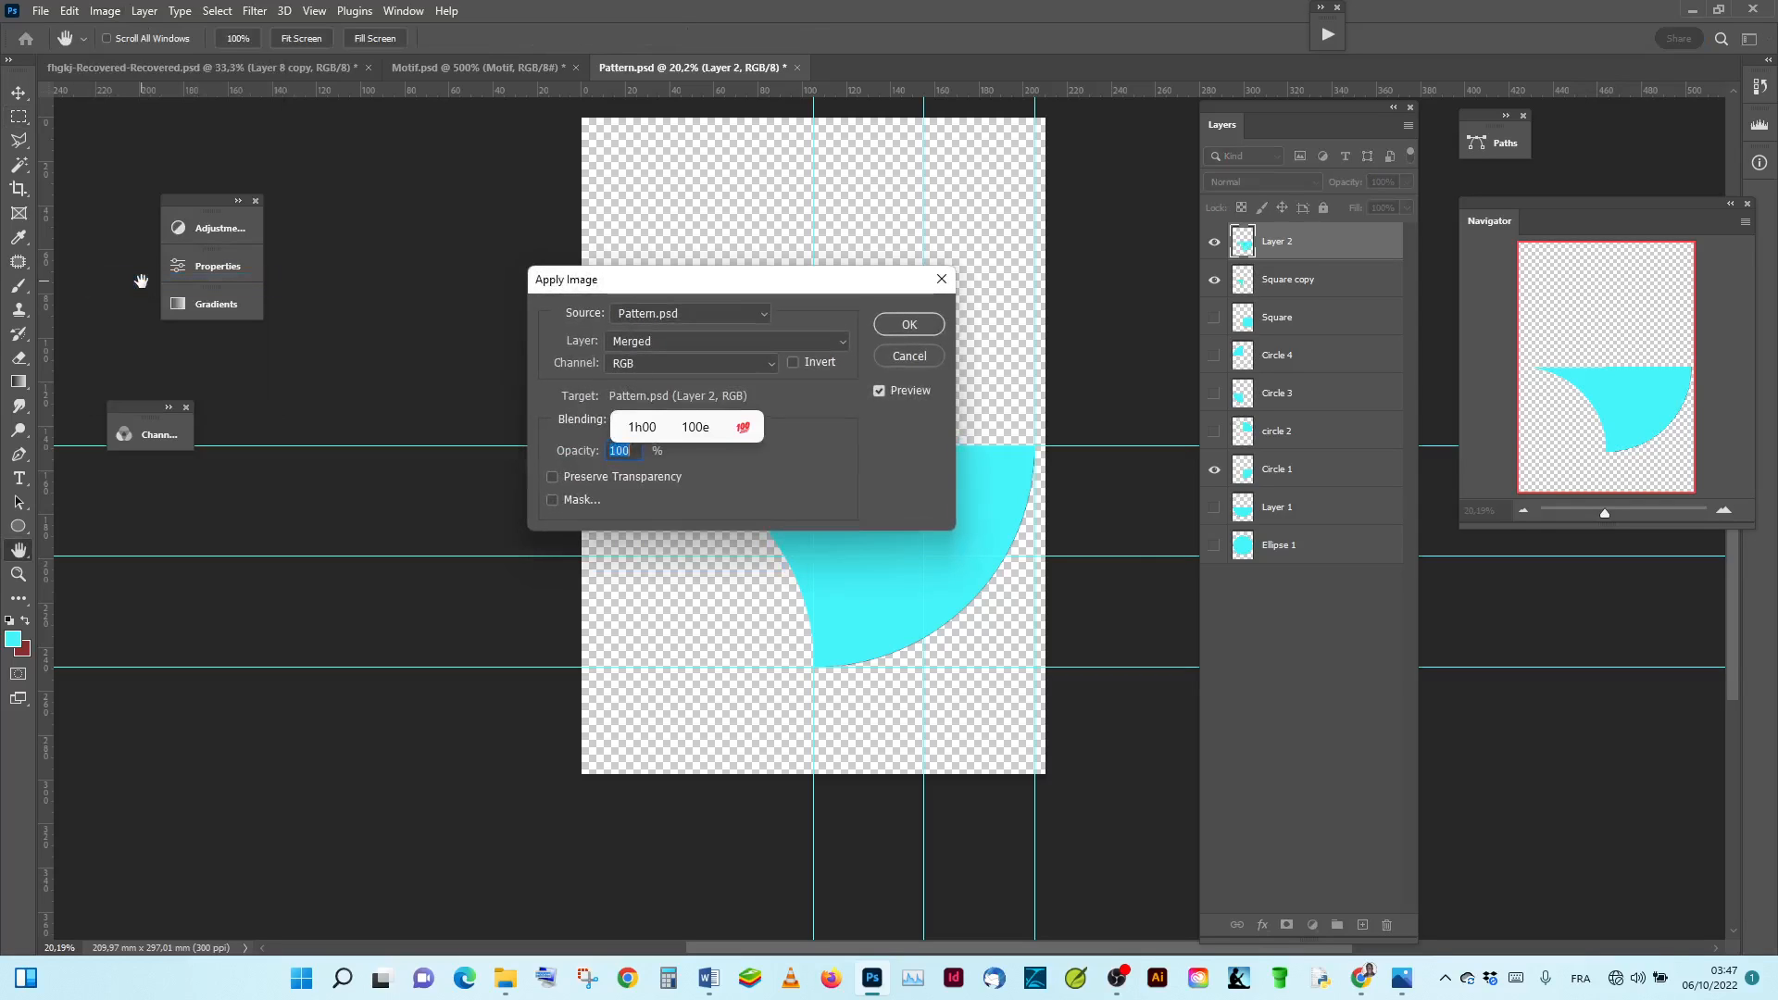
click(908, 326)
key(m)
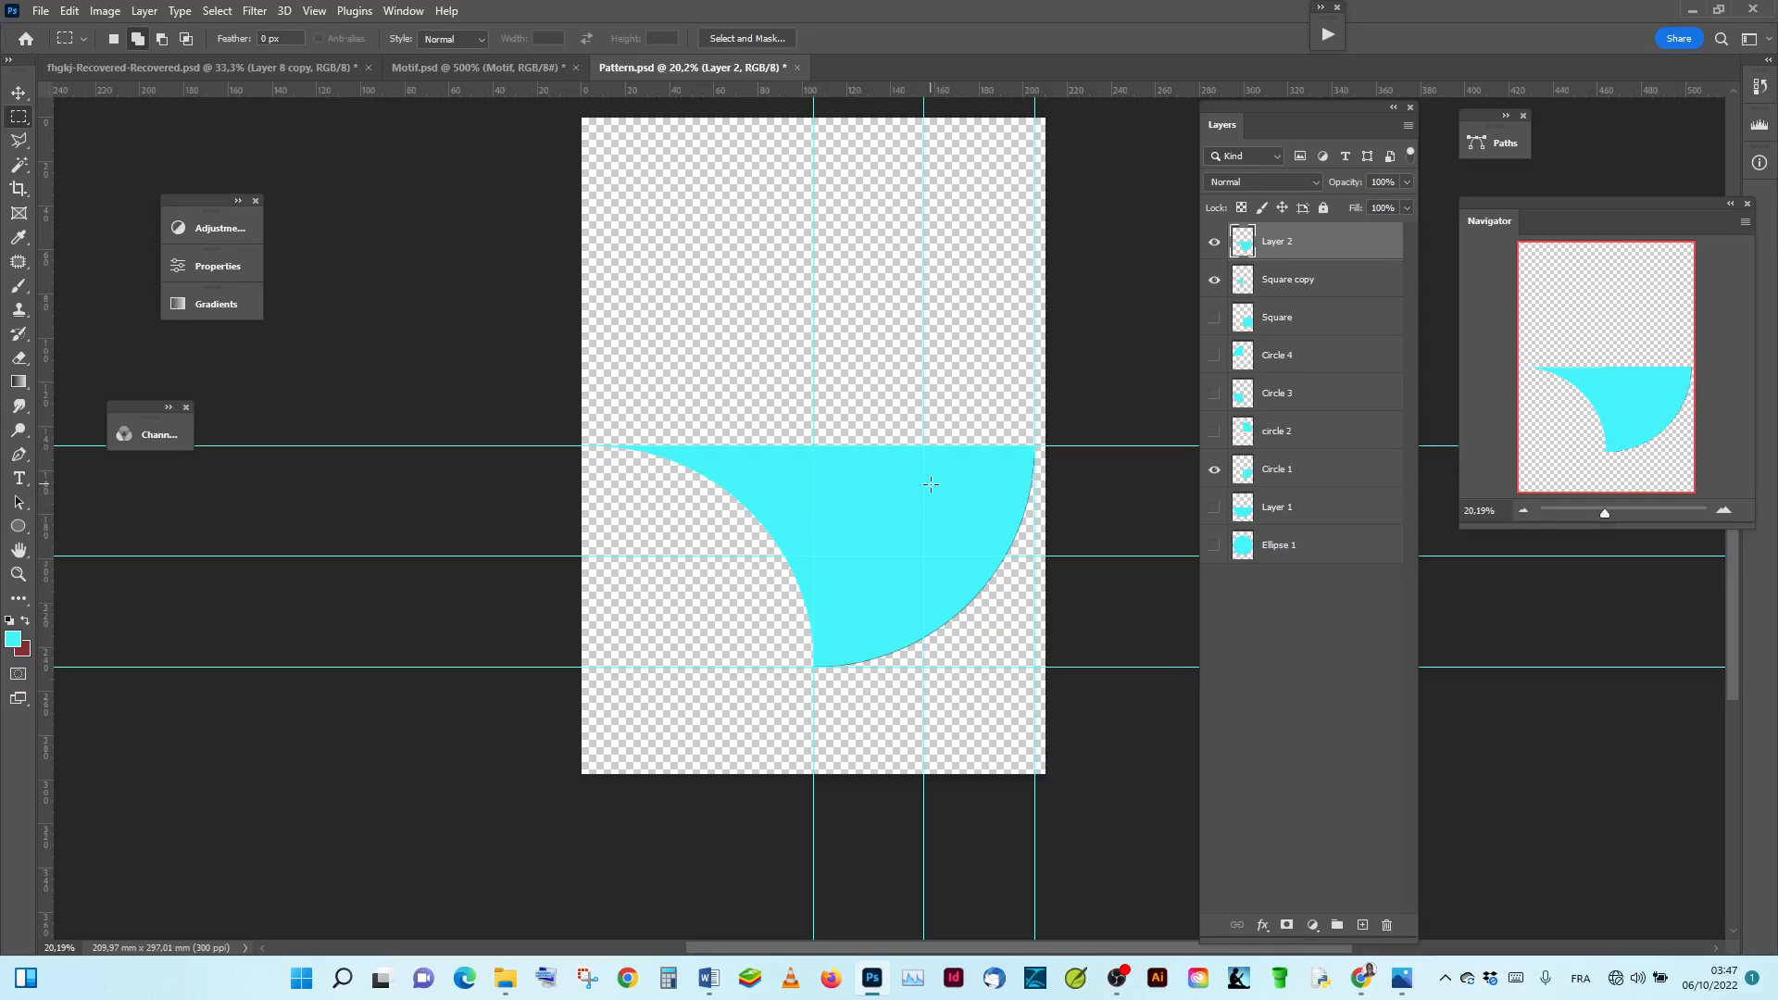
key(ctrl+t)
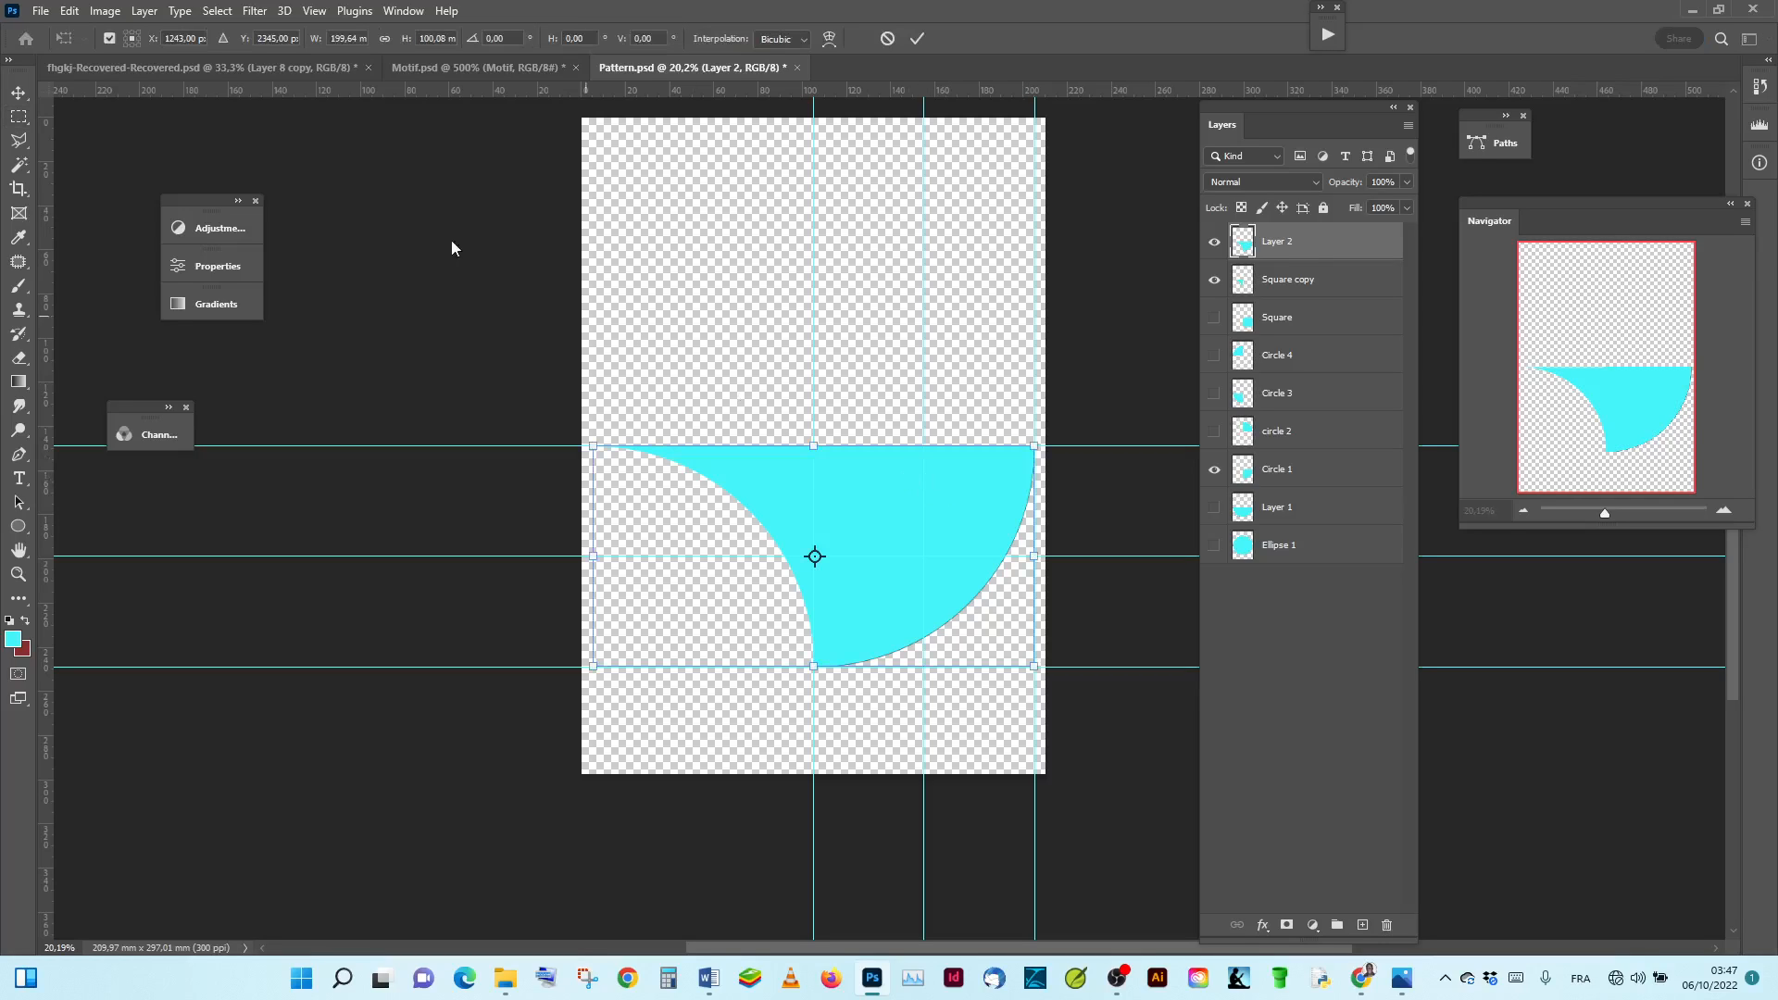
click(133, 33)
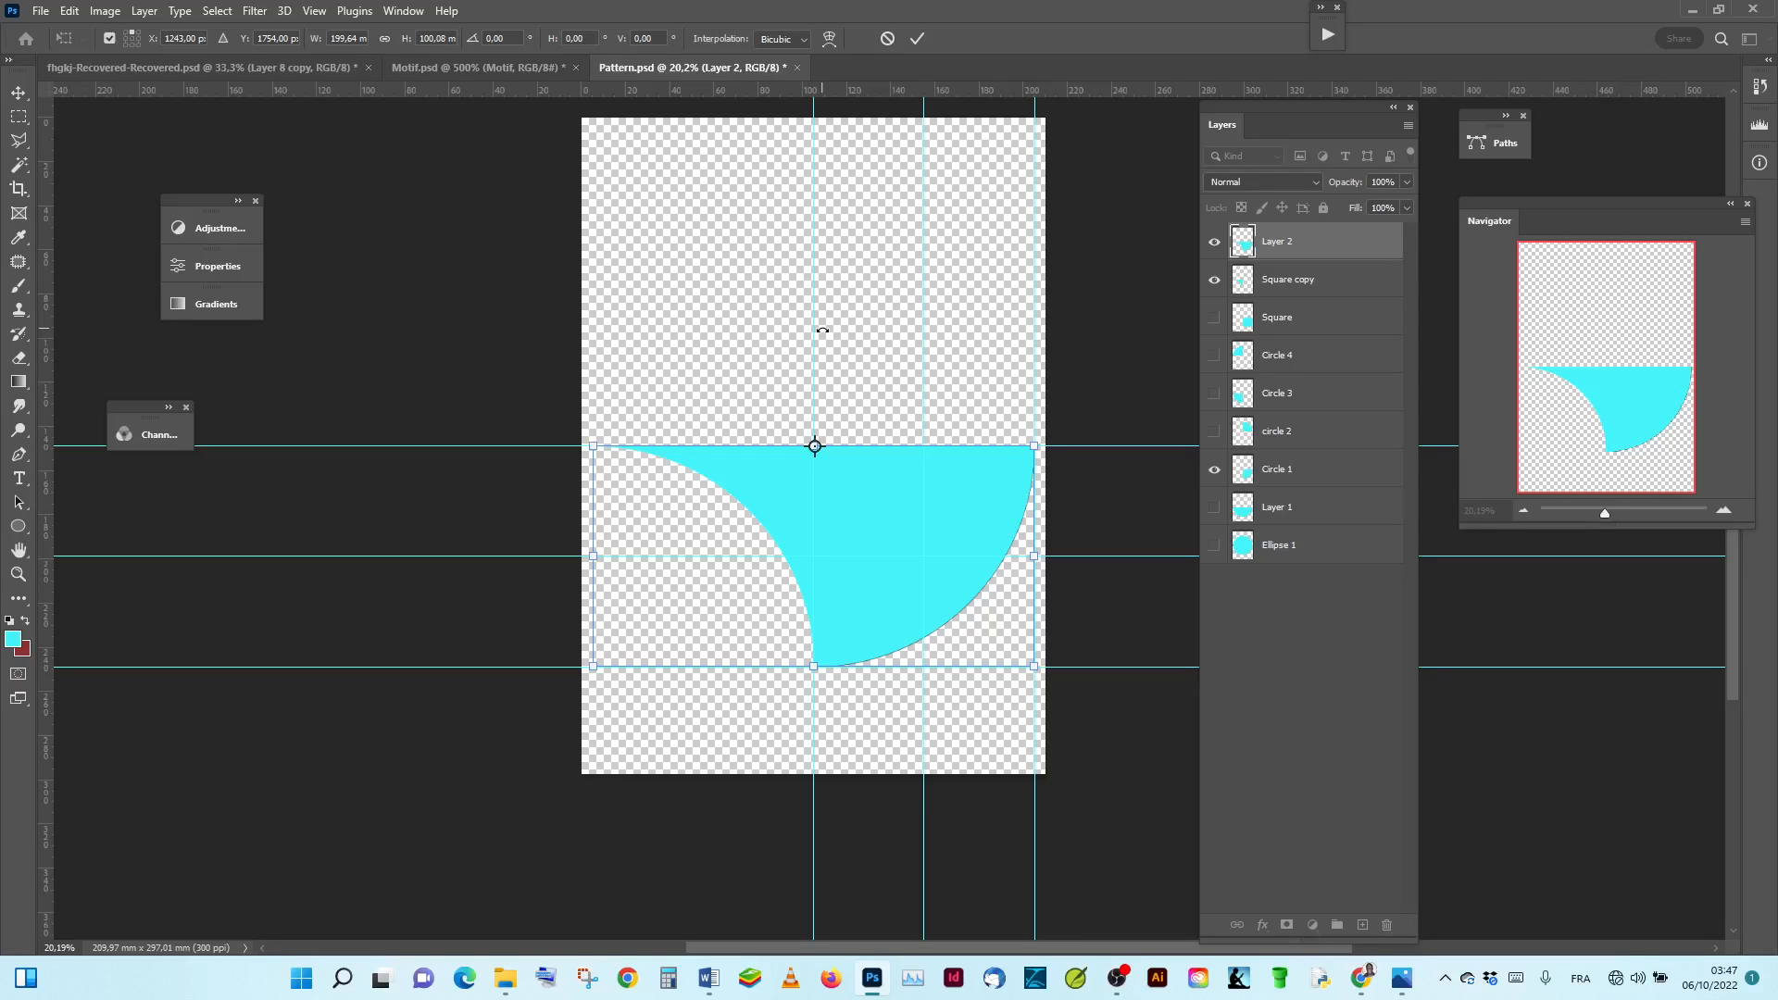
click(889, 40)
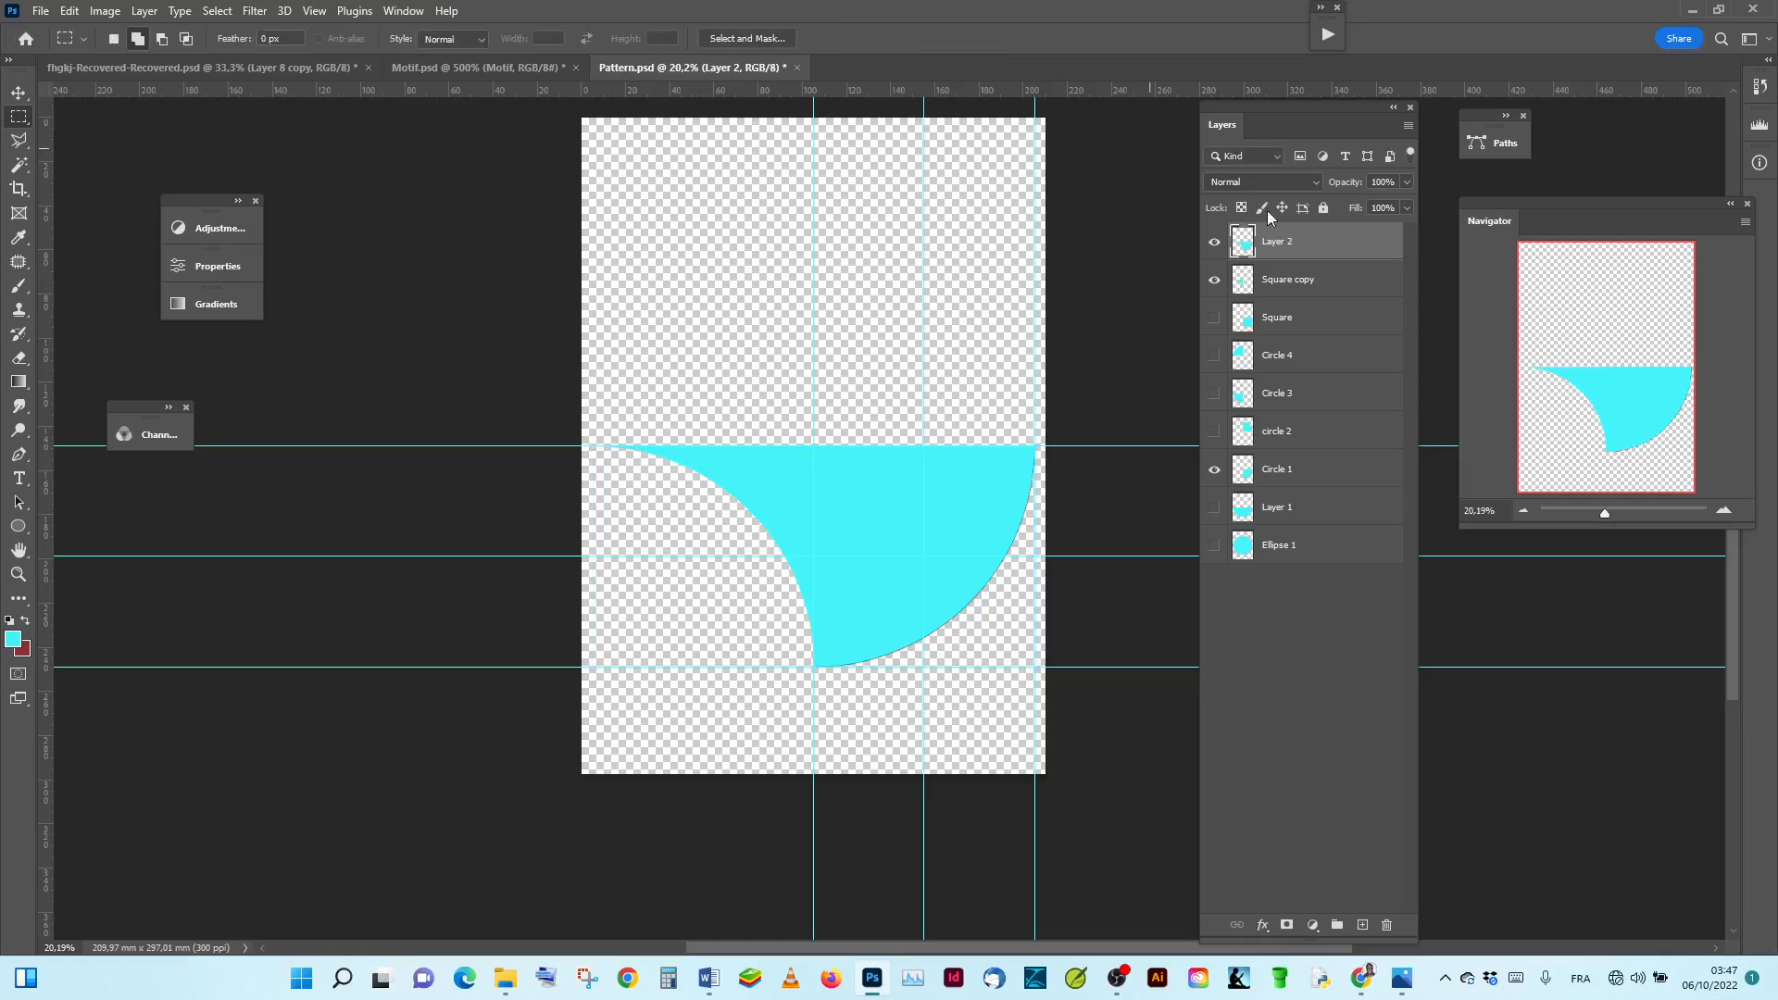
Step: Duplicate Layer 2 and flip the copy vertically about its top edge to complete the symmetrical piece
right_click(1349, 245)
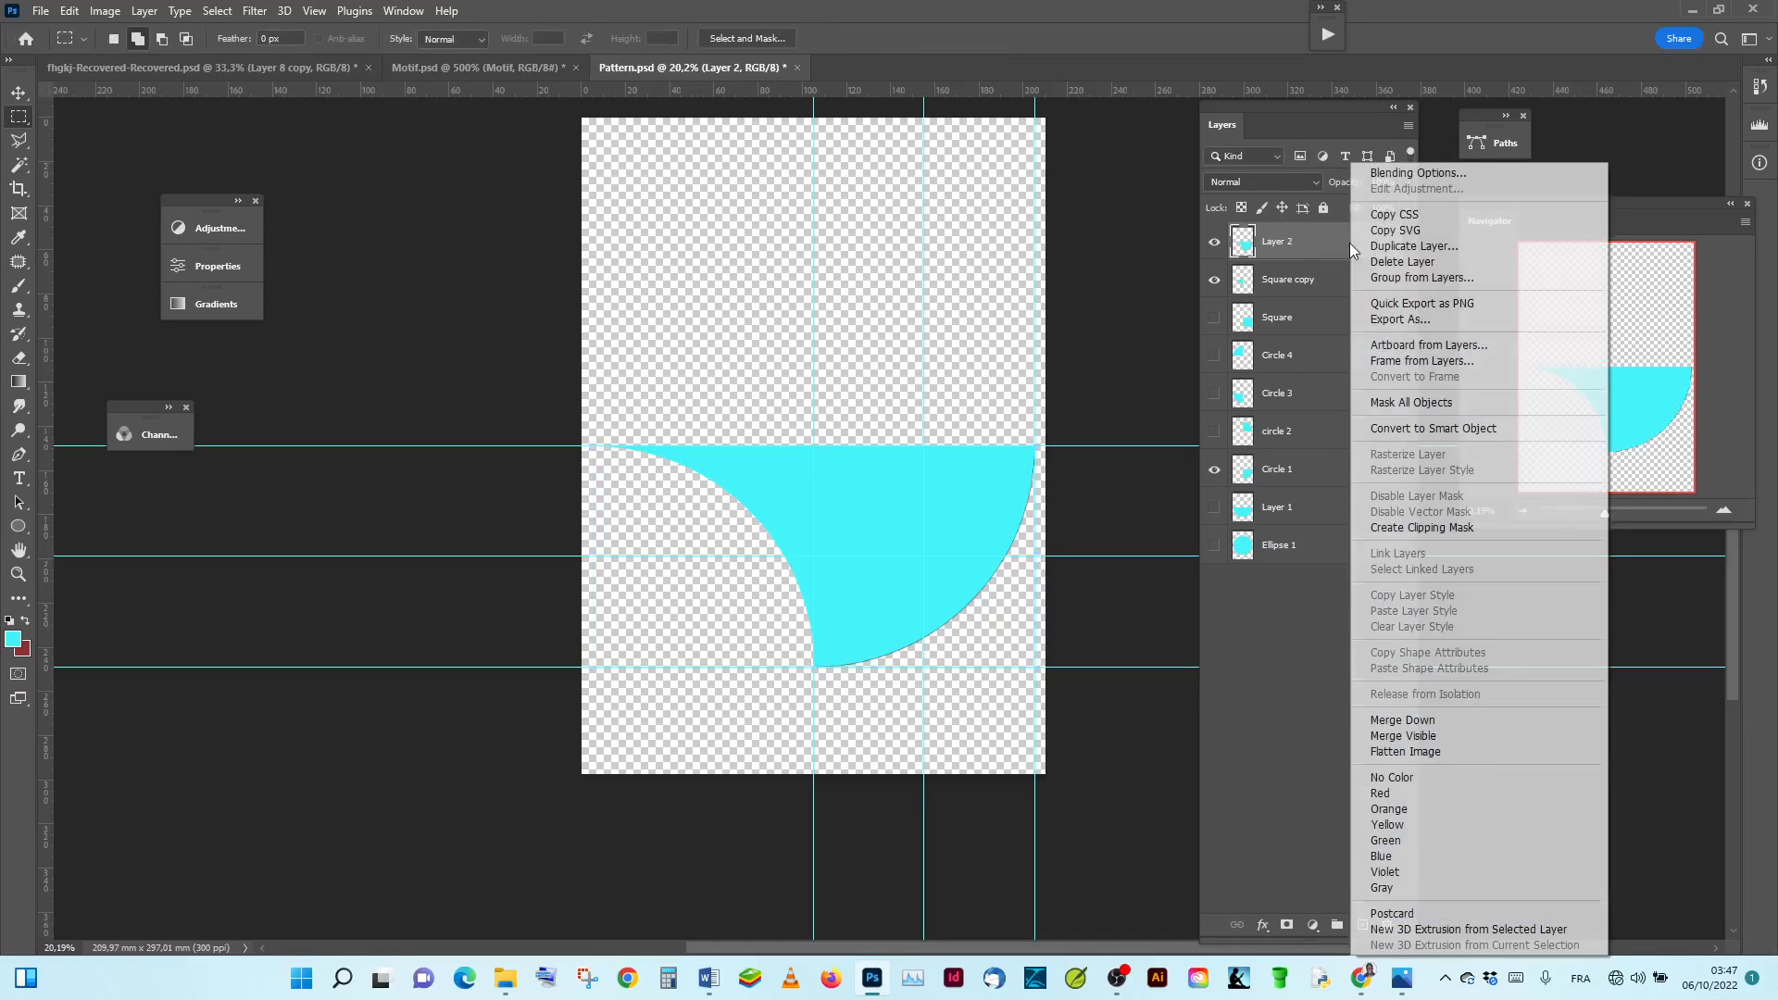
click(1427, 246)
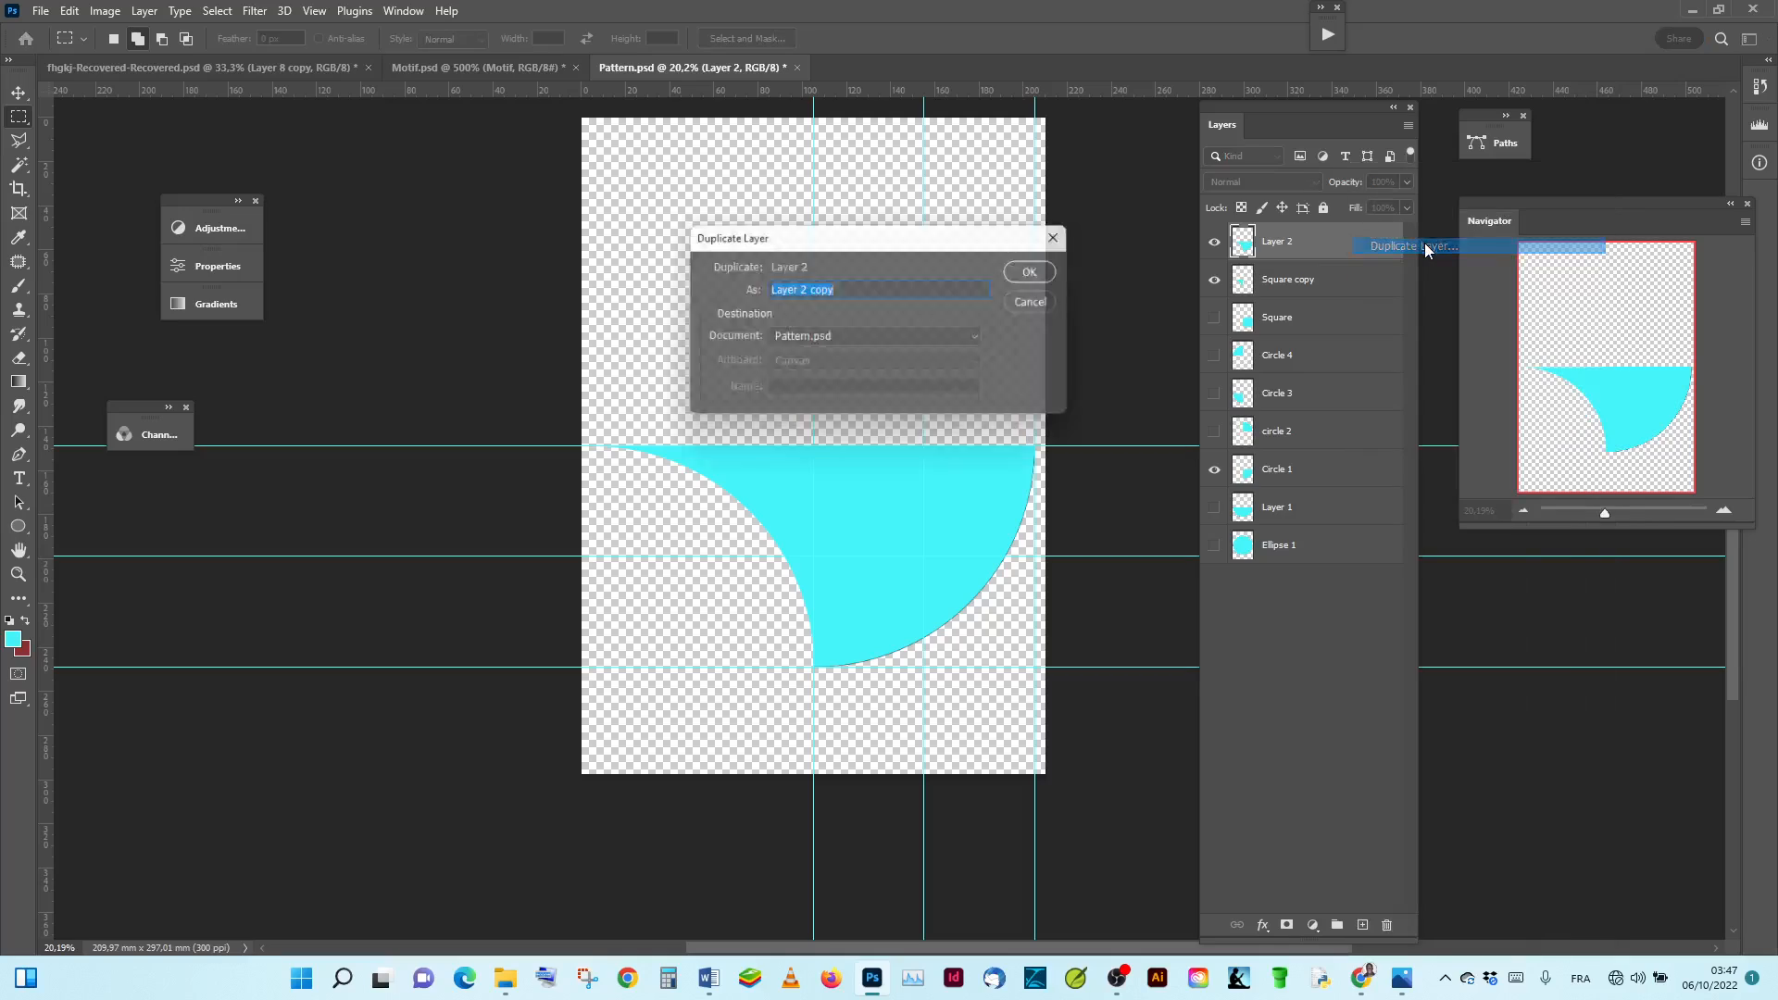
click(1039, 275)
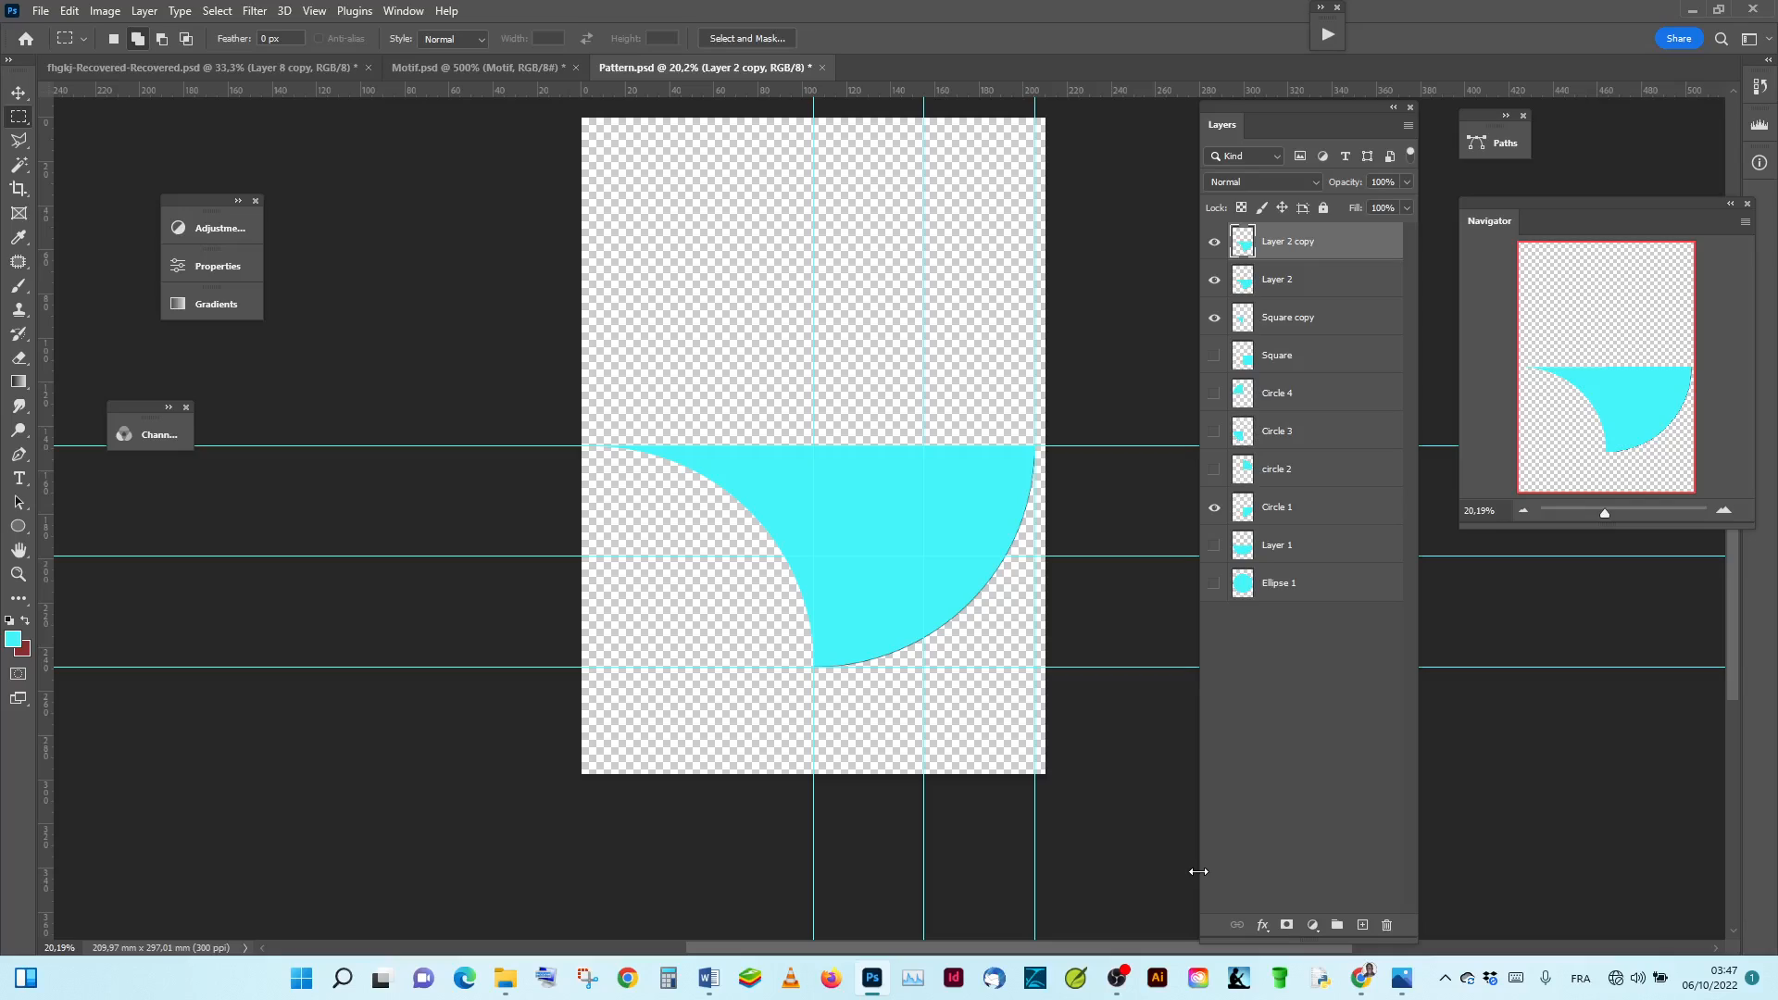
key(ctrl+t)
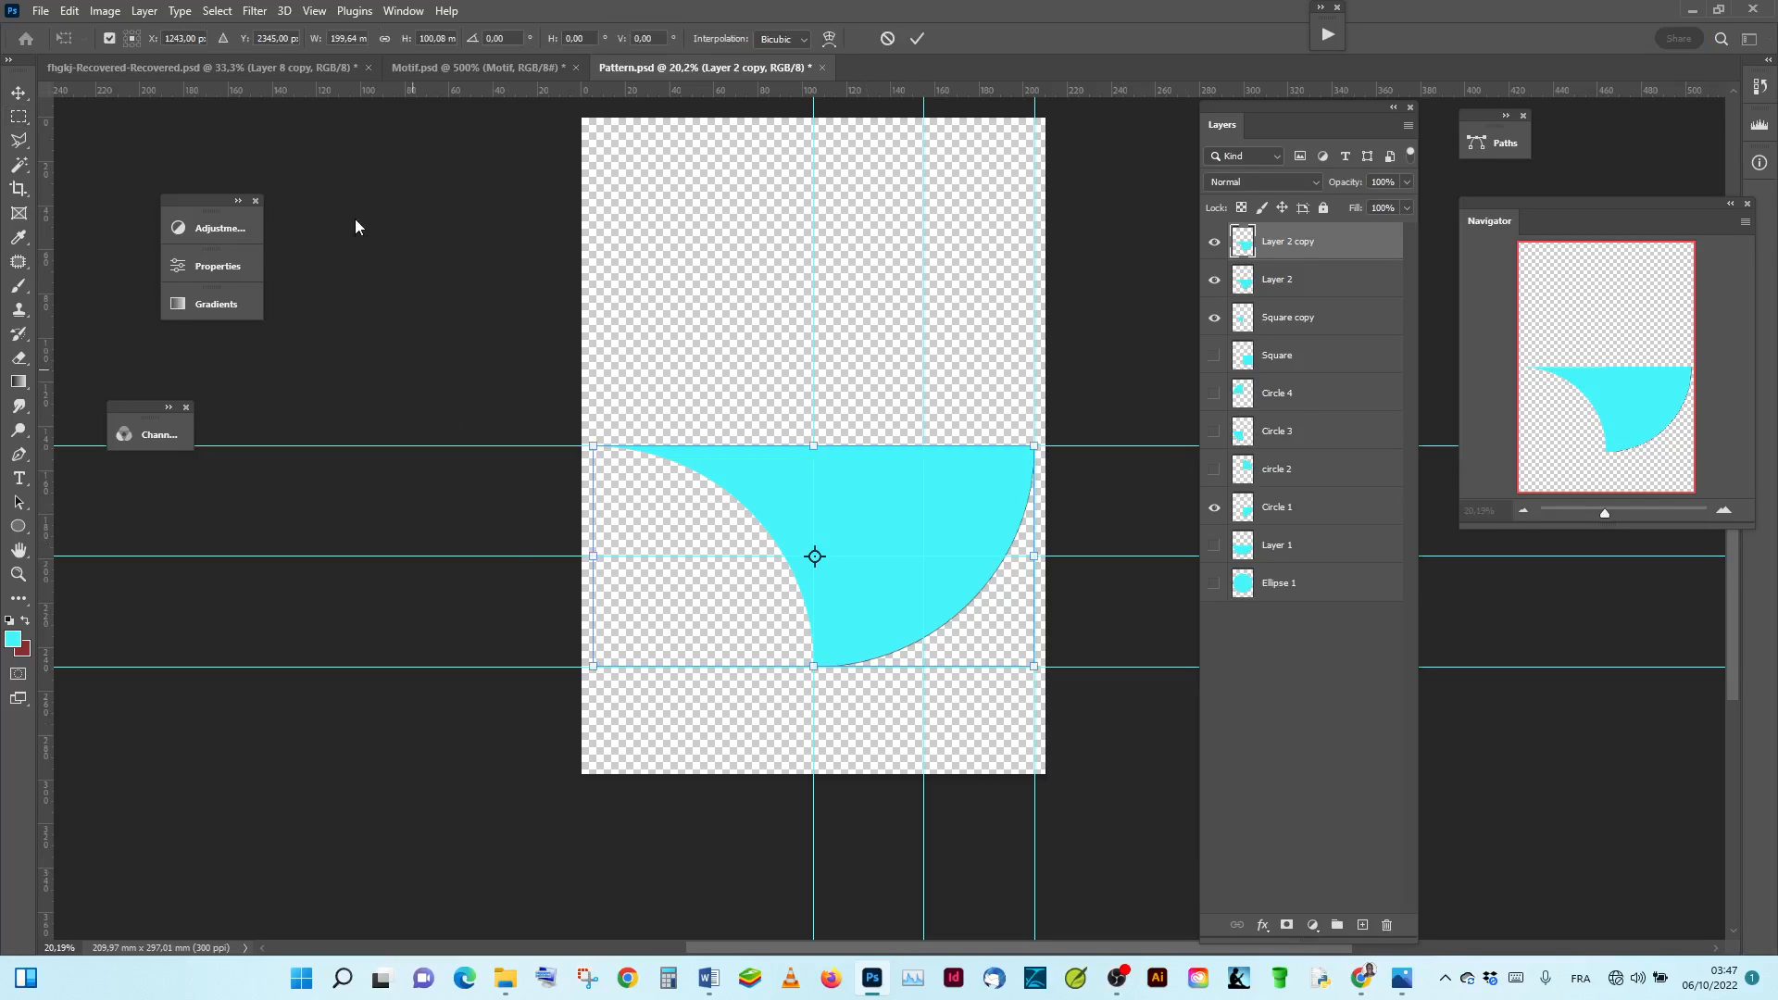
click(132, 34)
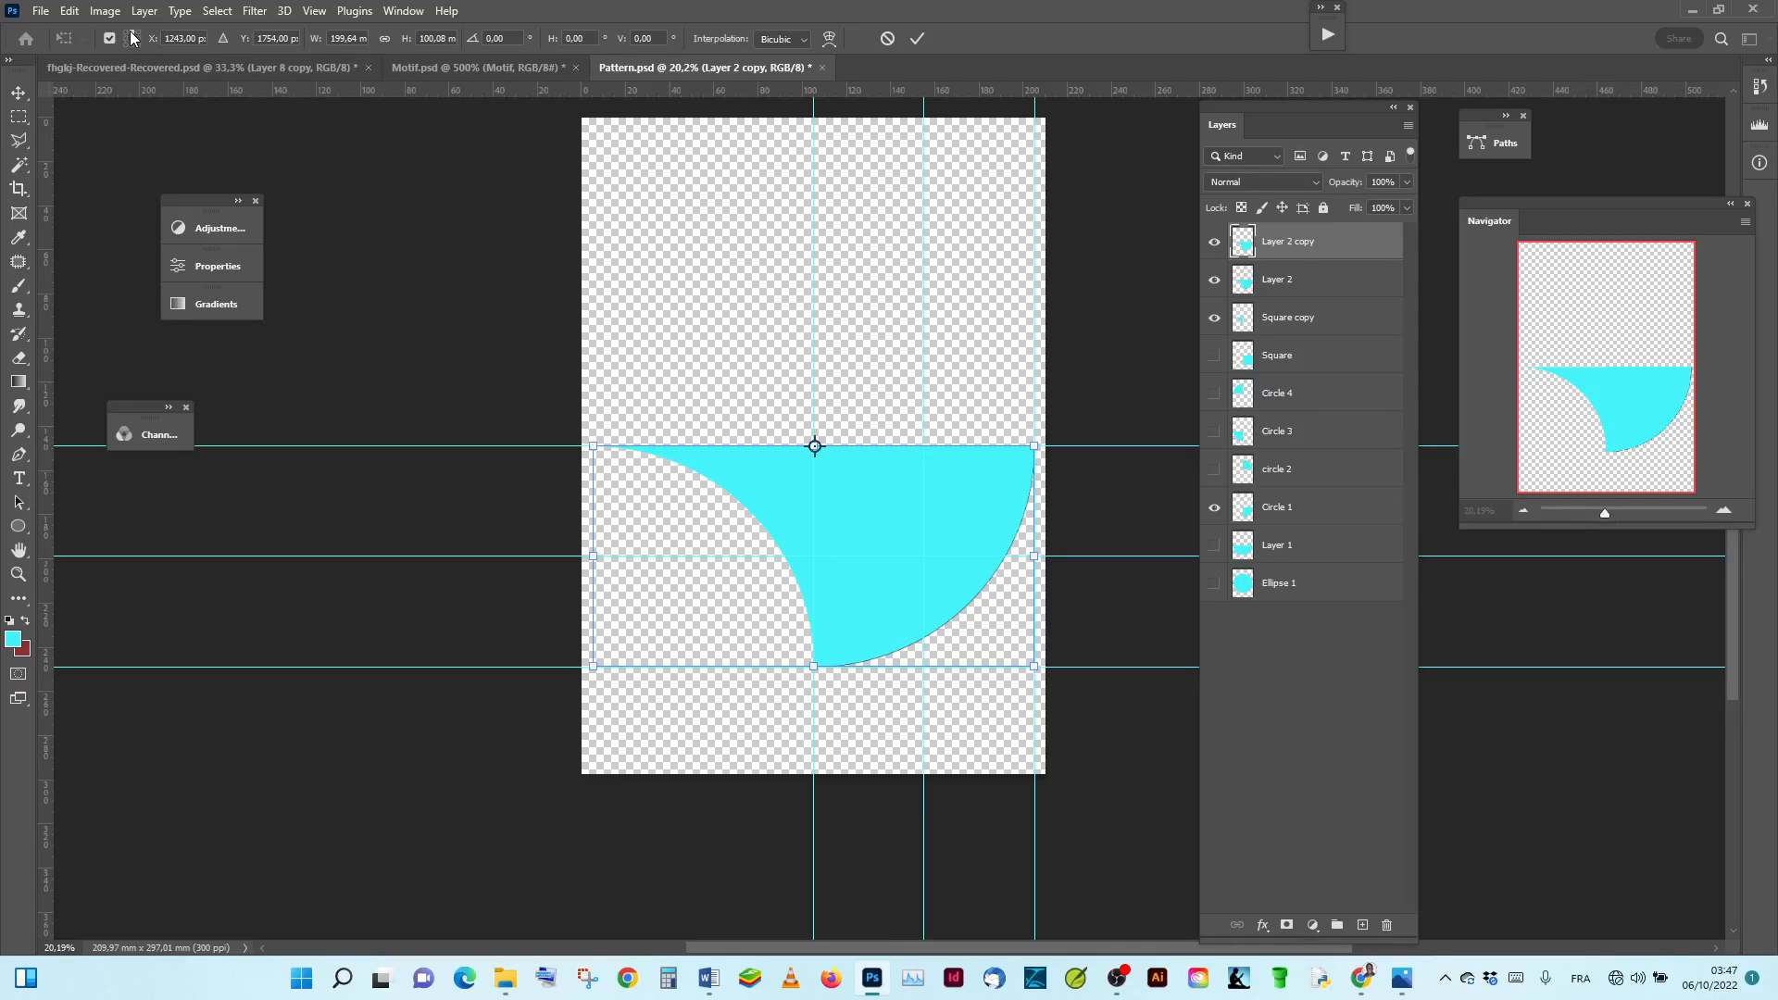
right_click(893, 502)
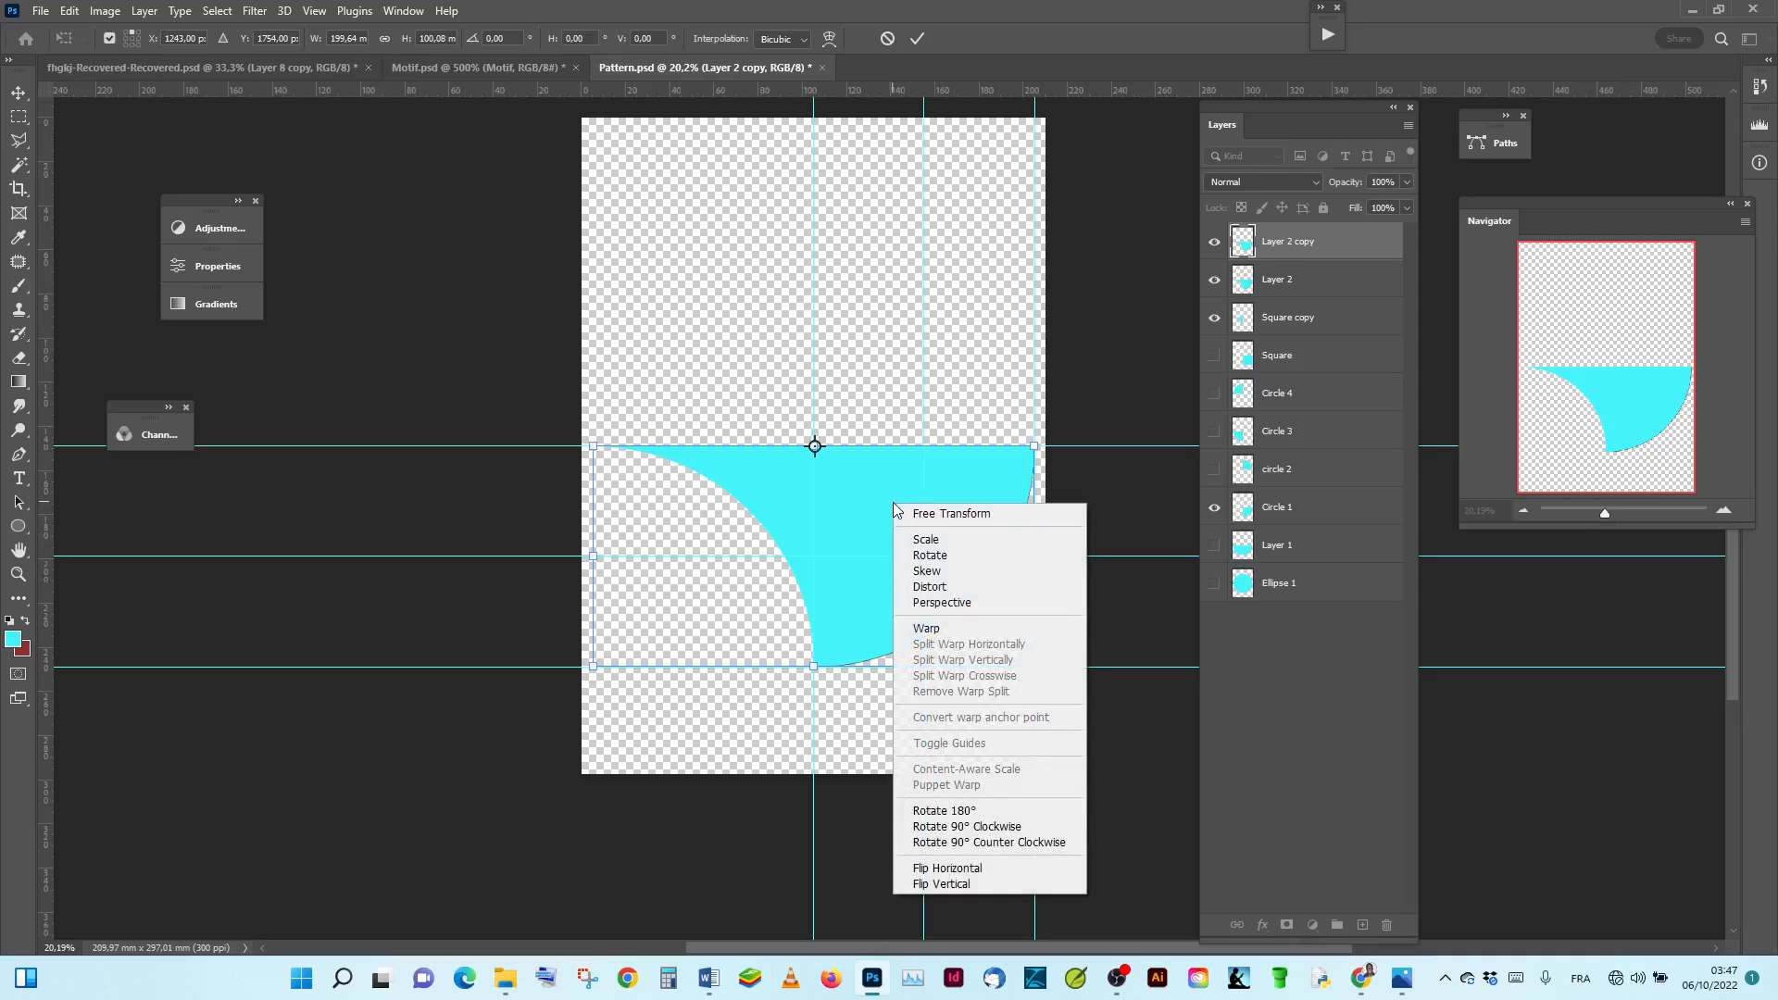
click(986, 885)
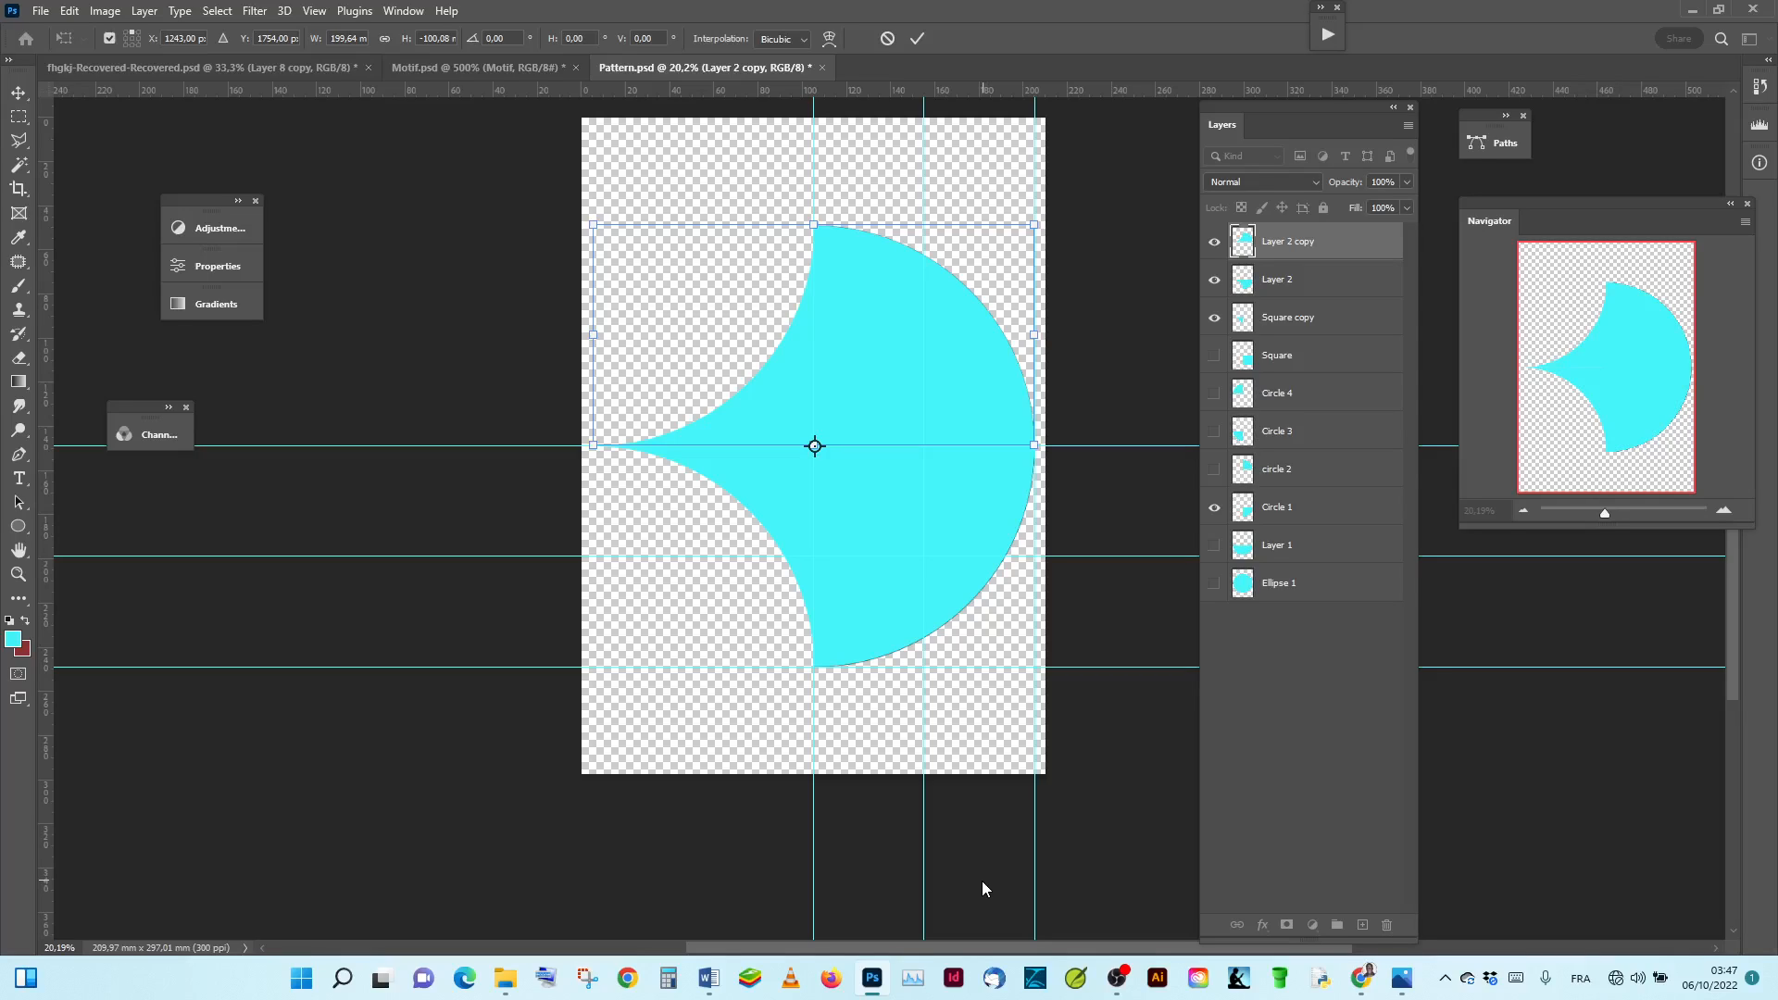
click(916, 39)
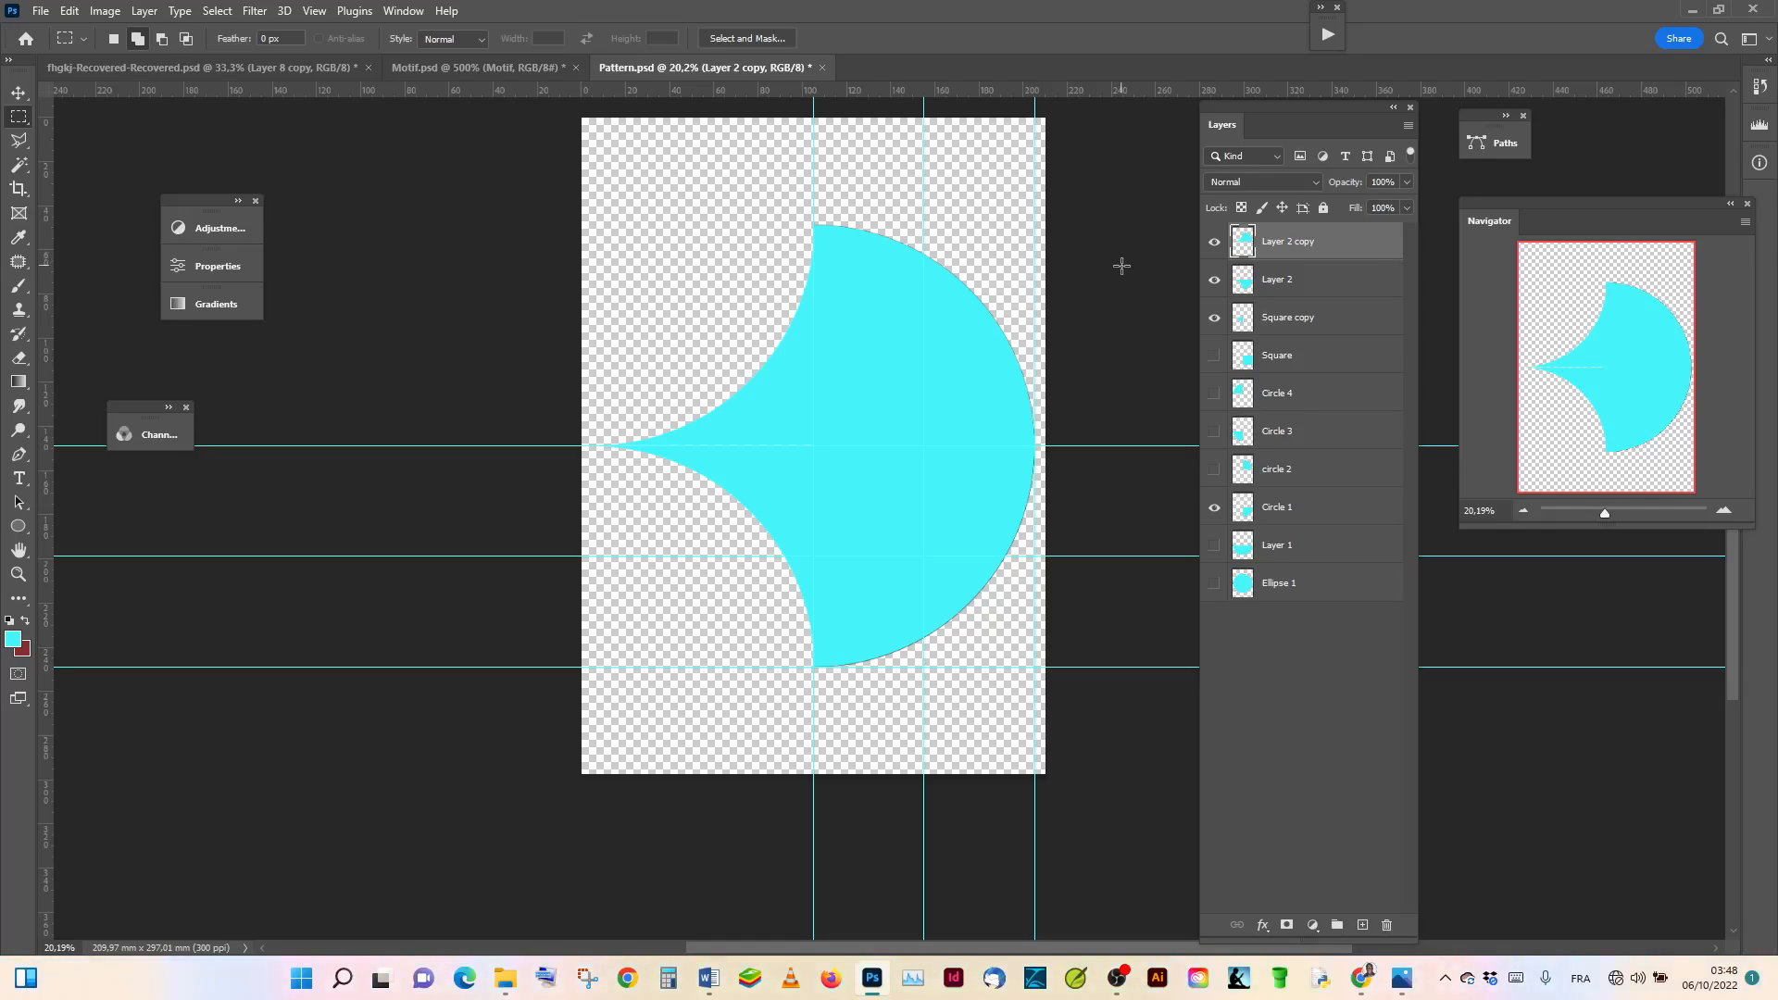
Step: Combine the visible pieces on a new layer with Apply Image, and hide Layer 2 copy, Layer 2, Square copy and Circle 1
click(1361, 925)
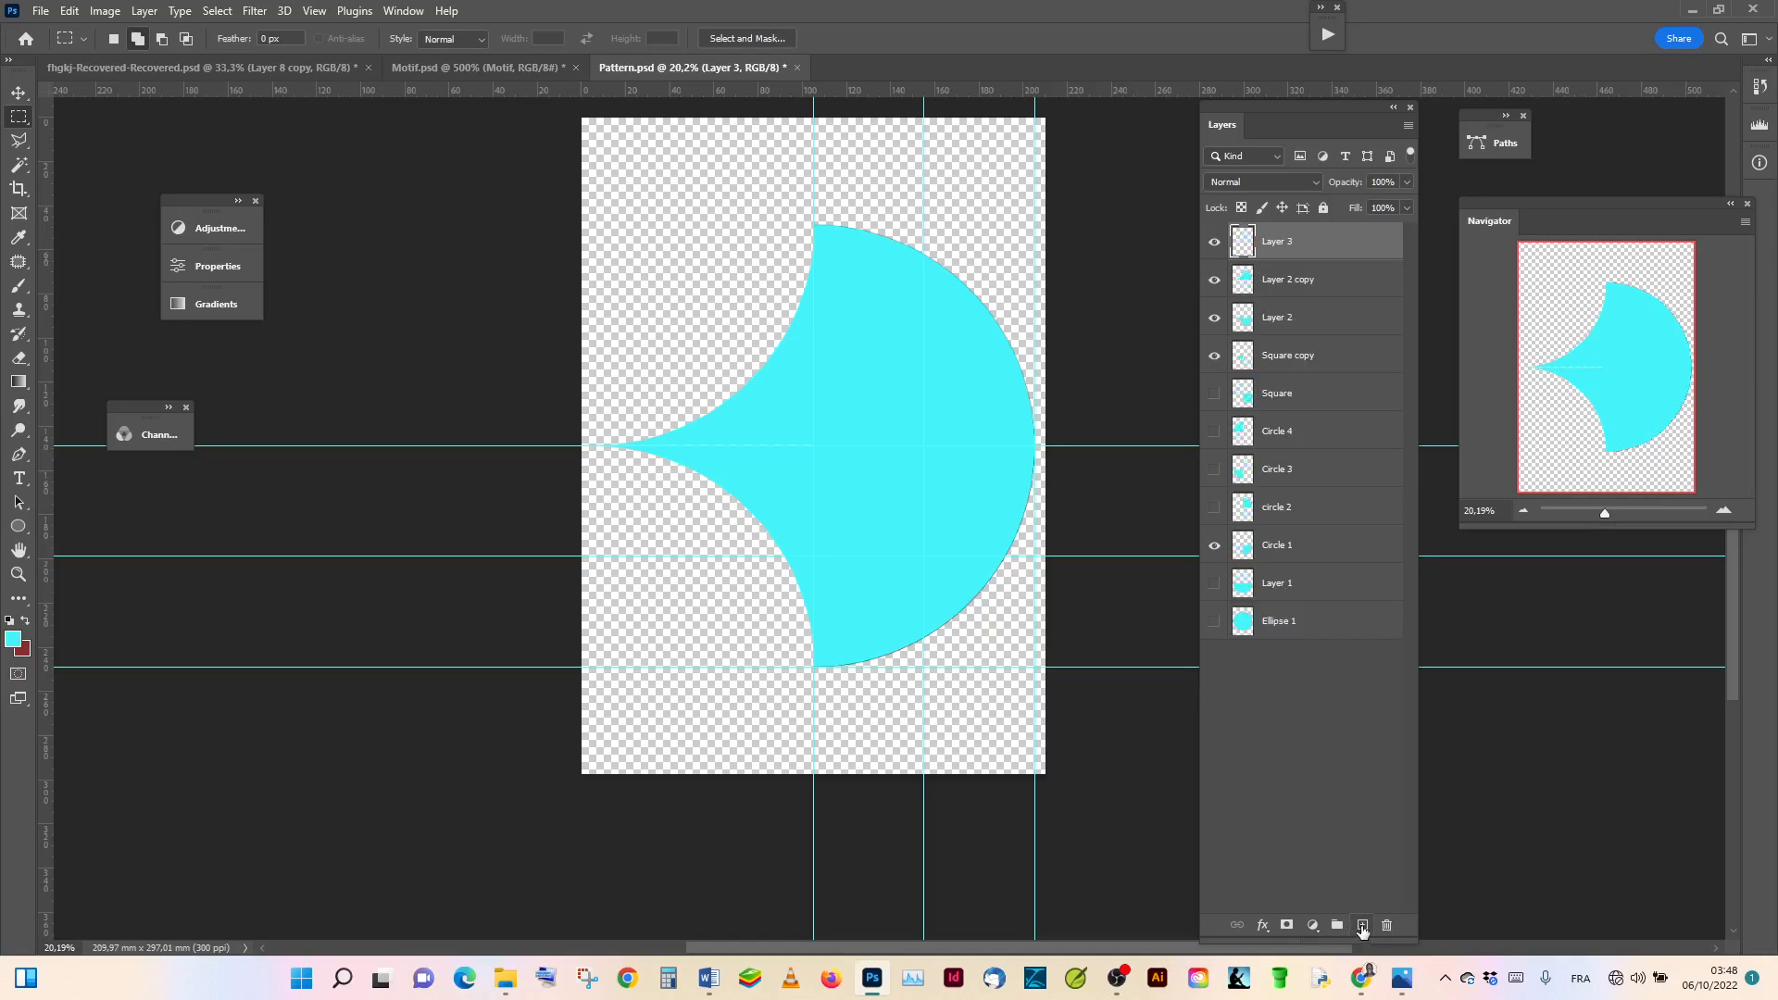
click(105, 11)
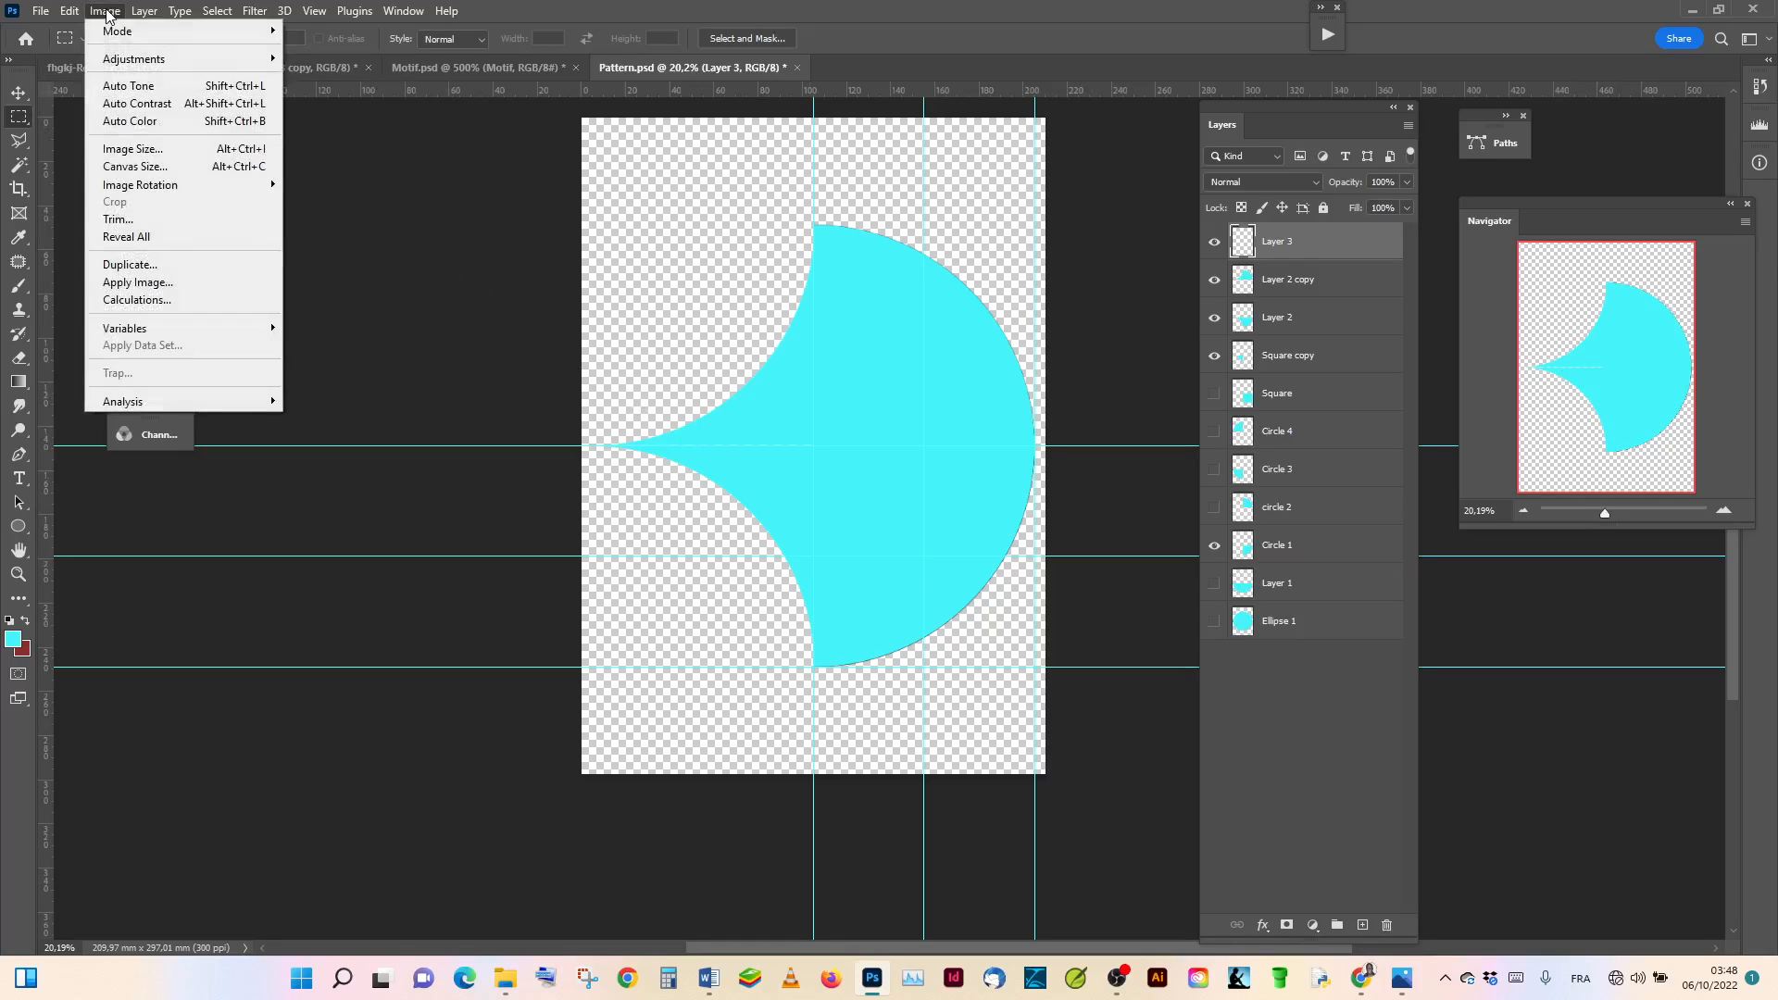
click(139, 282)
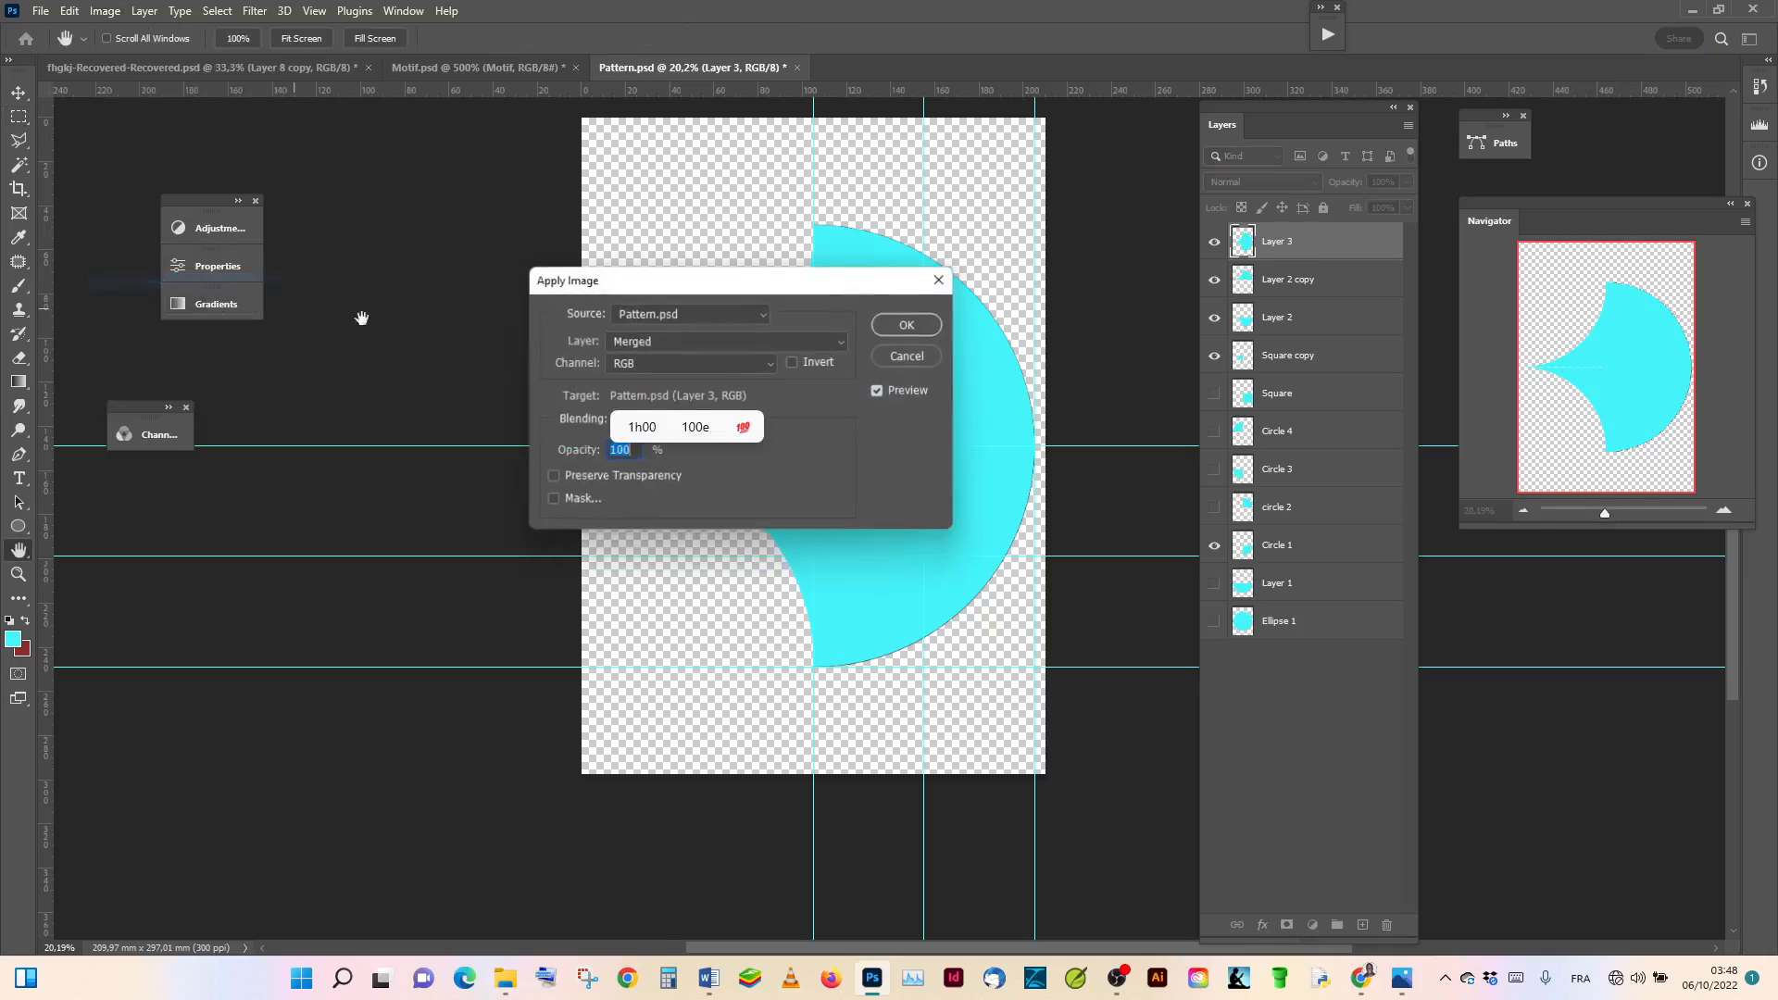
click(907, 326)
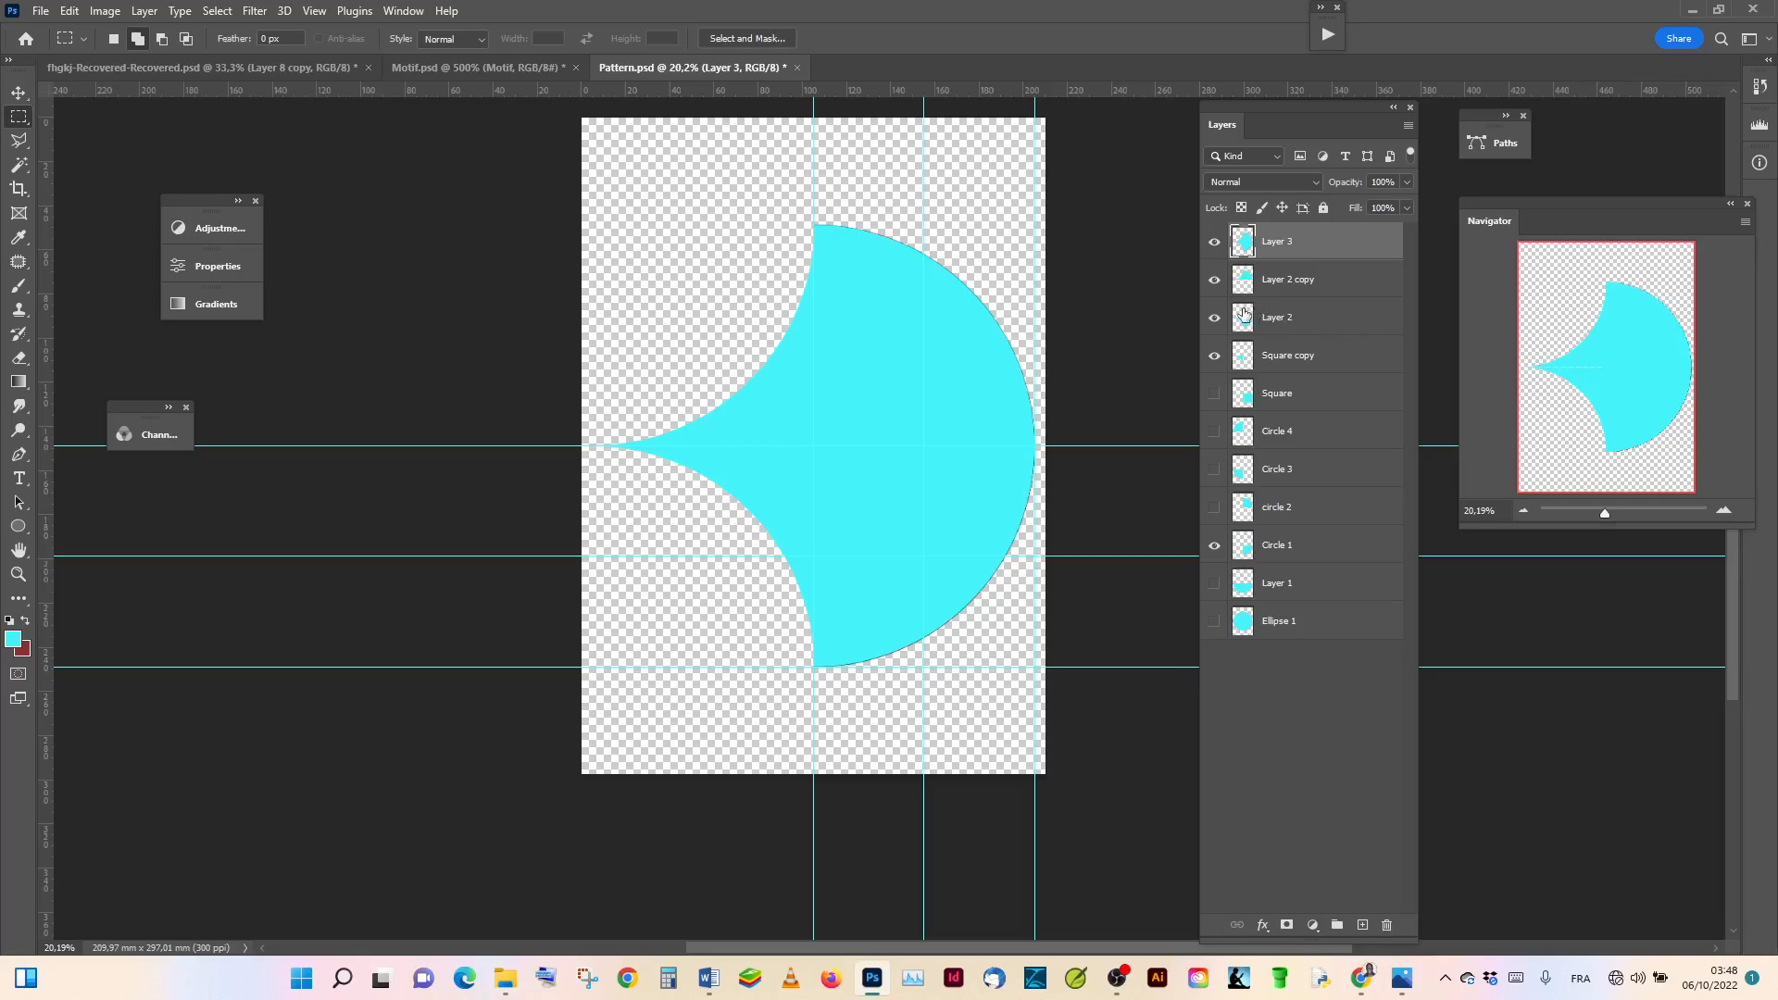
drag(1216, 283, 1215, 357)
click(1214, 546)
Step: Extend the canvas on its left side with the Crop tool to a width of about 511 mm
drag(1605, 516, 1601, 515)
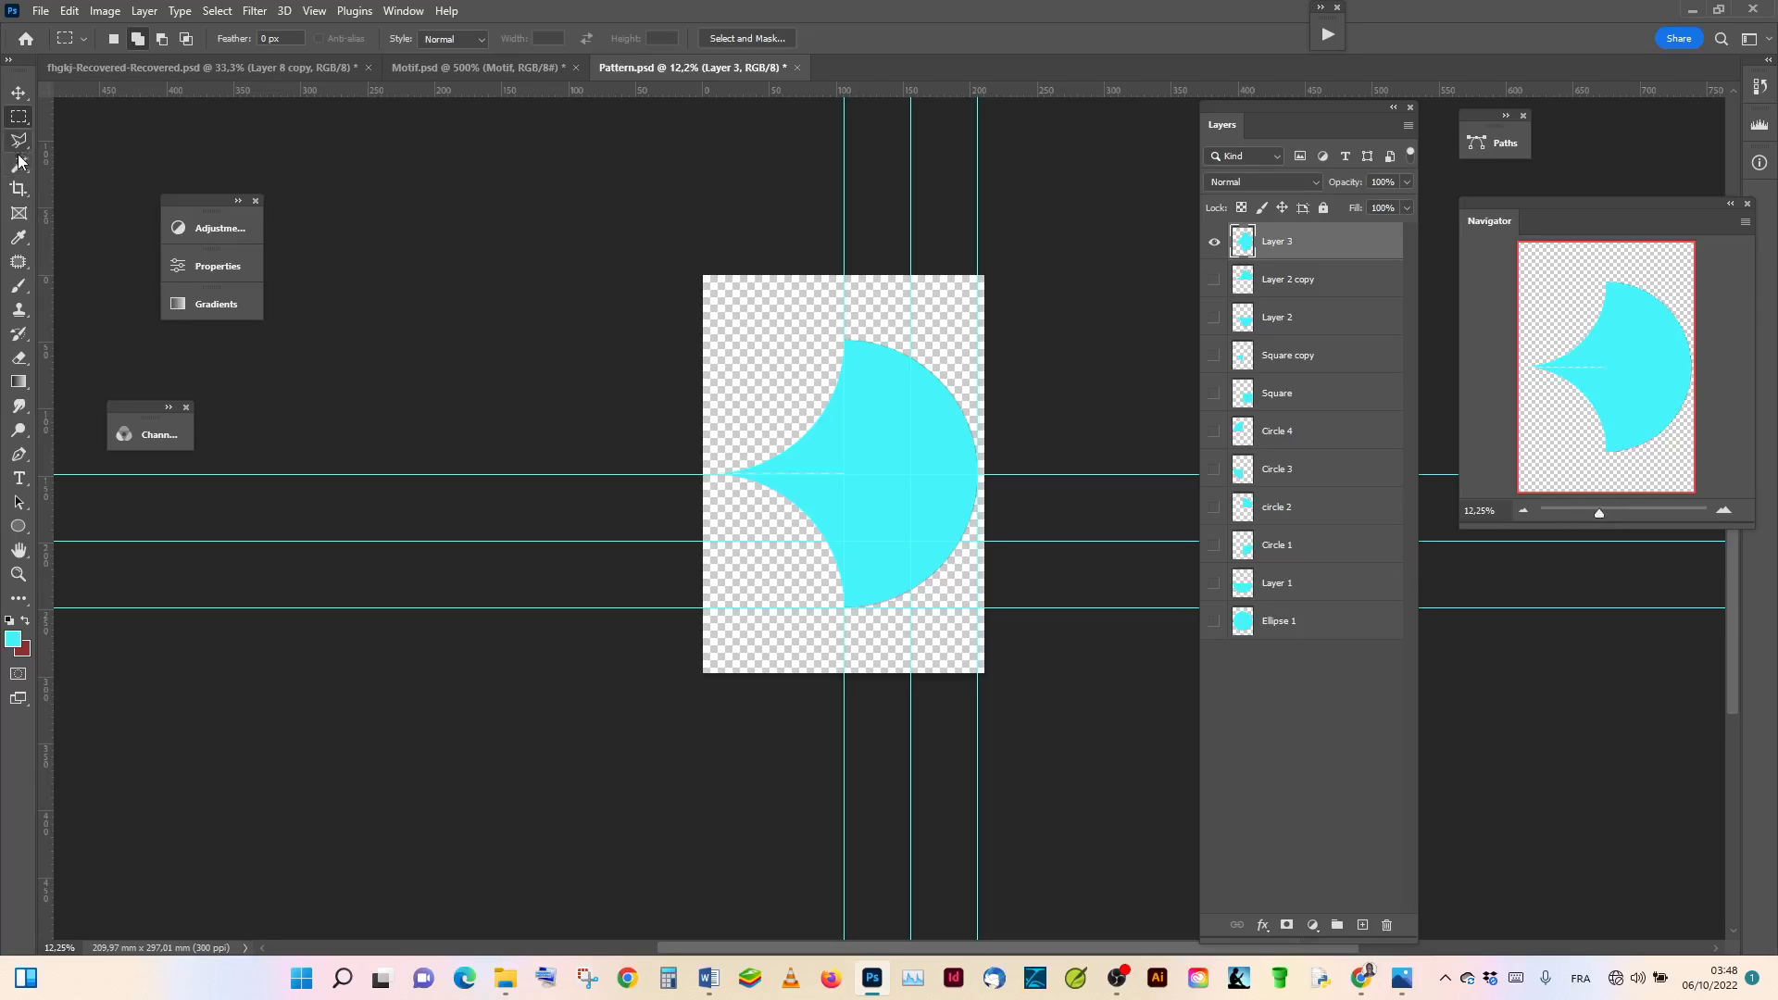
click(18, 188)
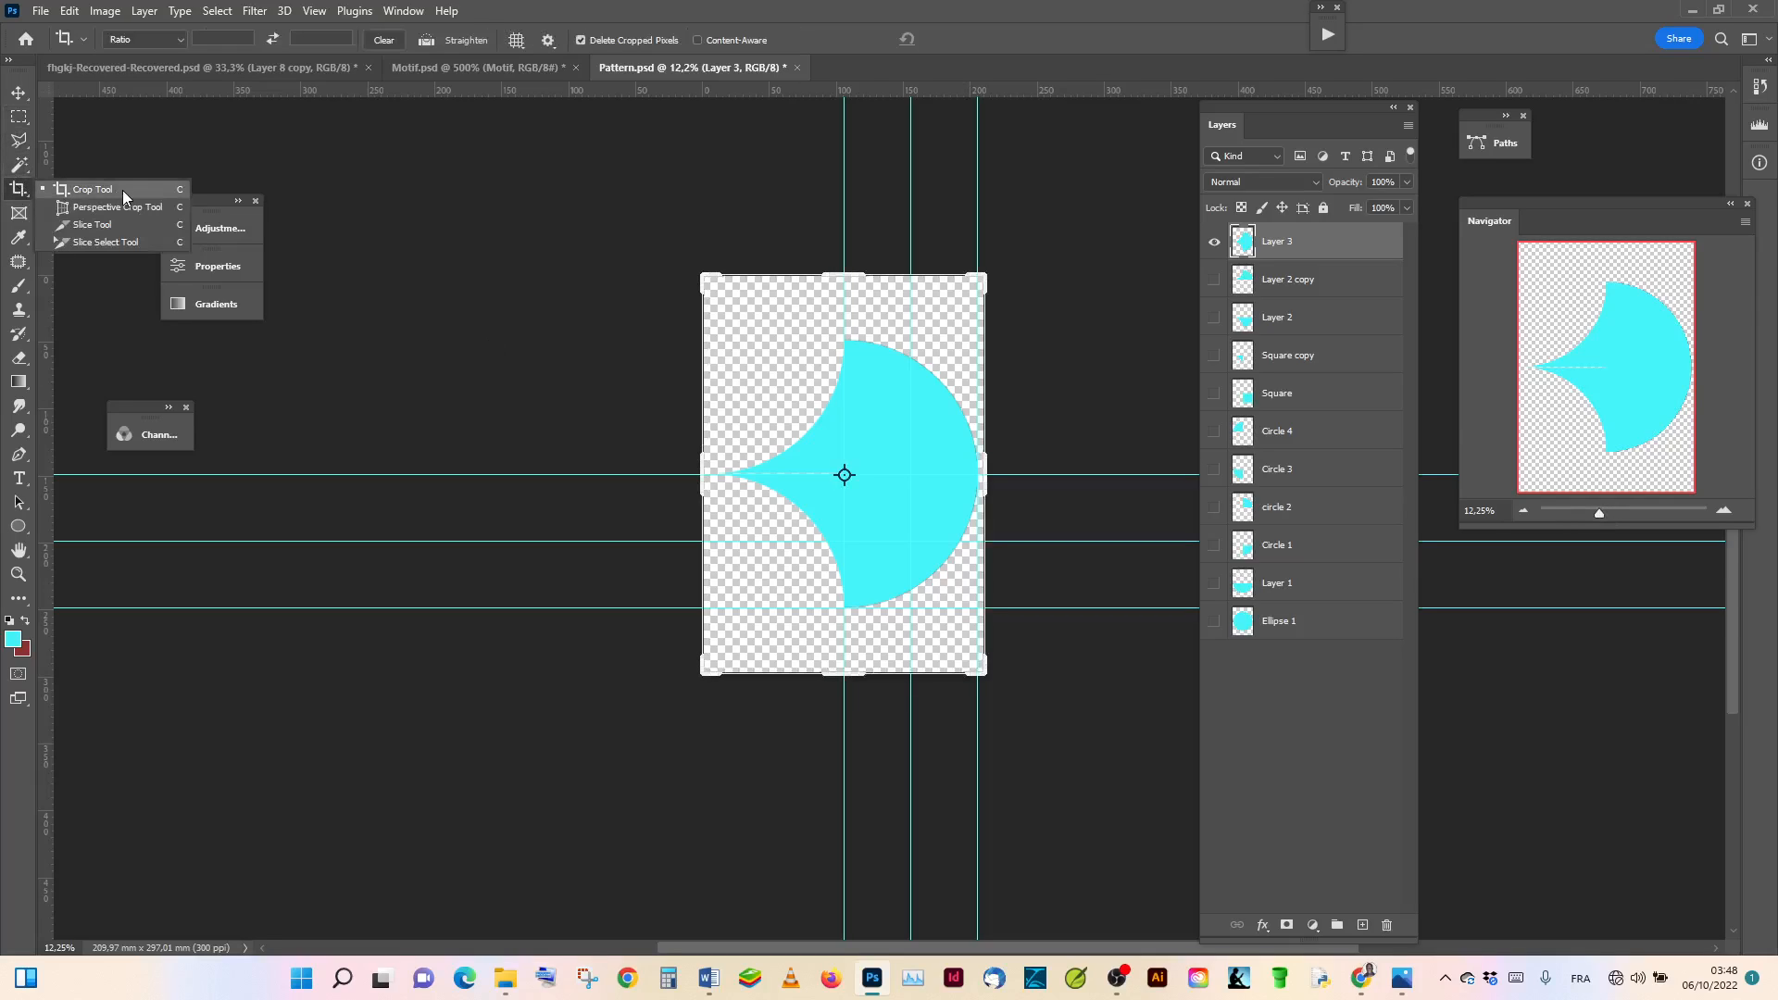
click(122, 191)
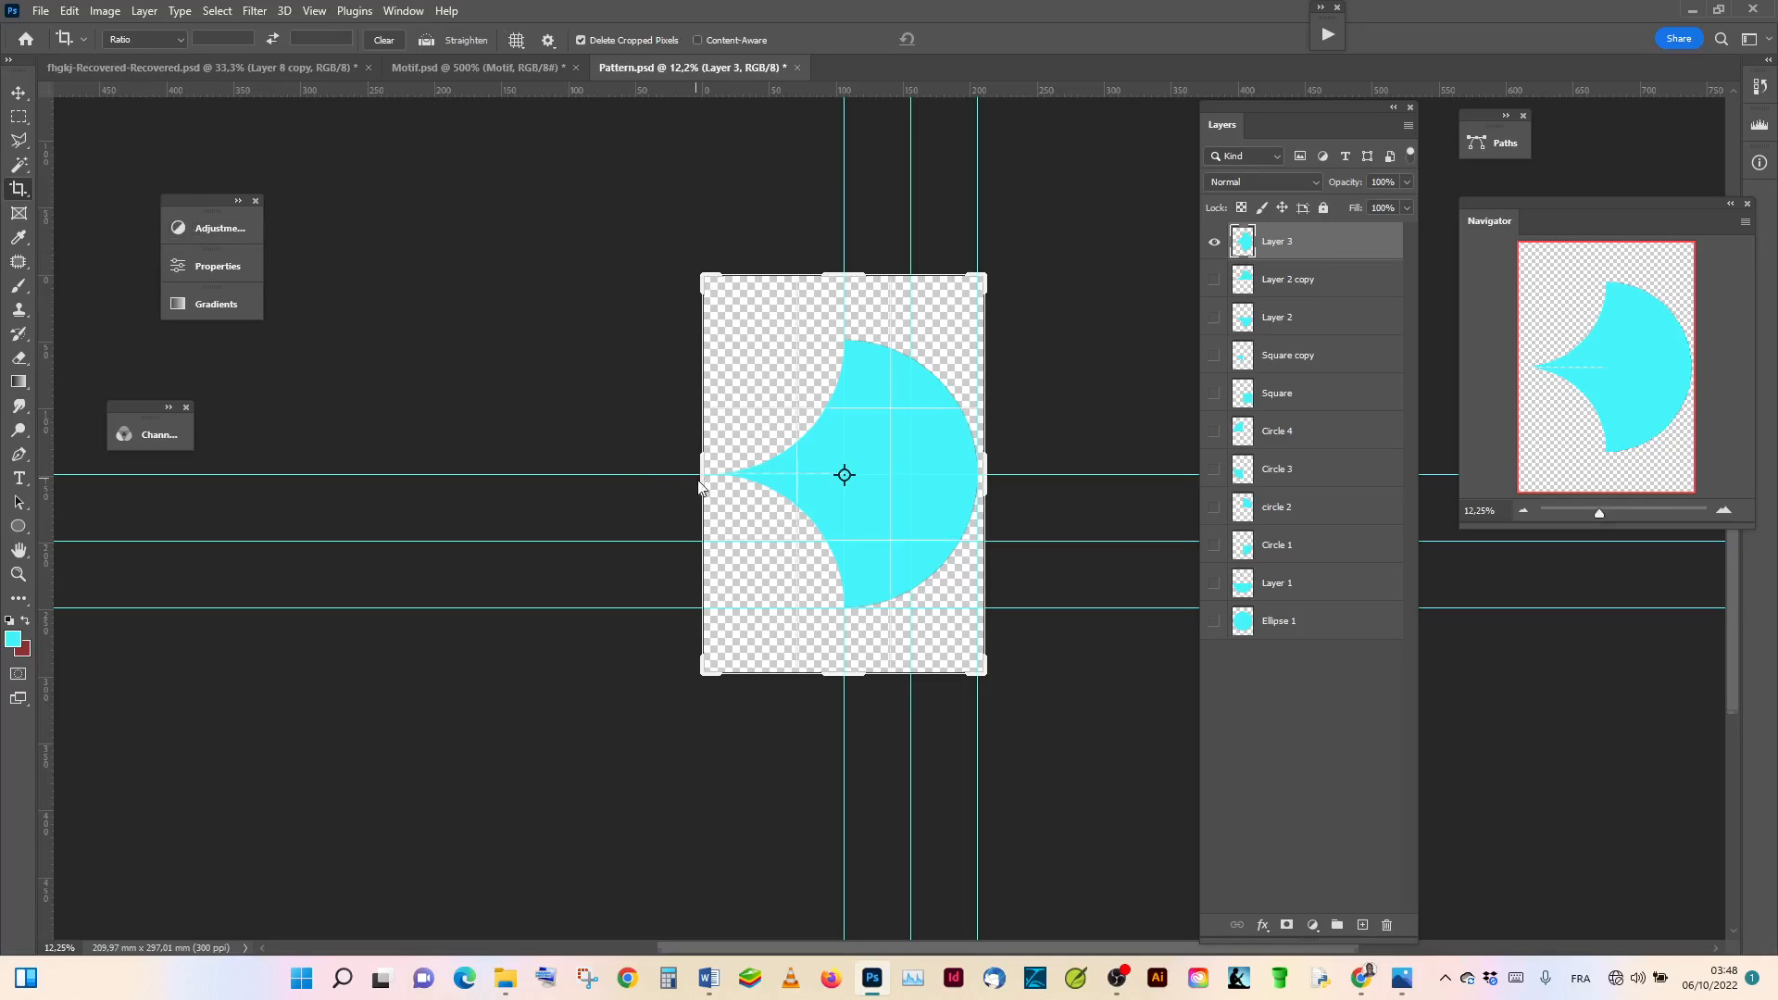
drag(701, 482, 495, 478)
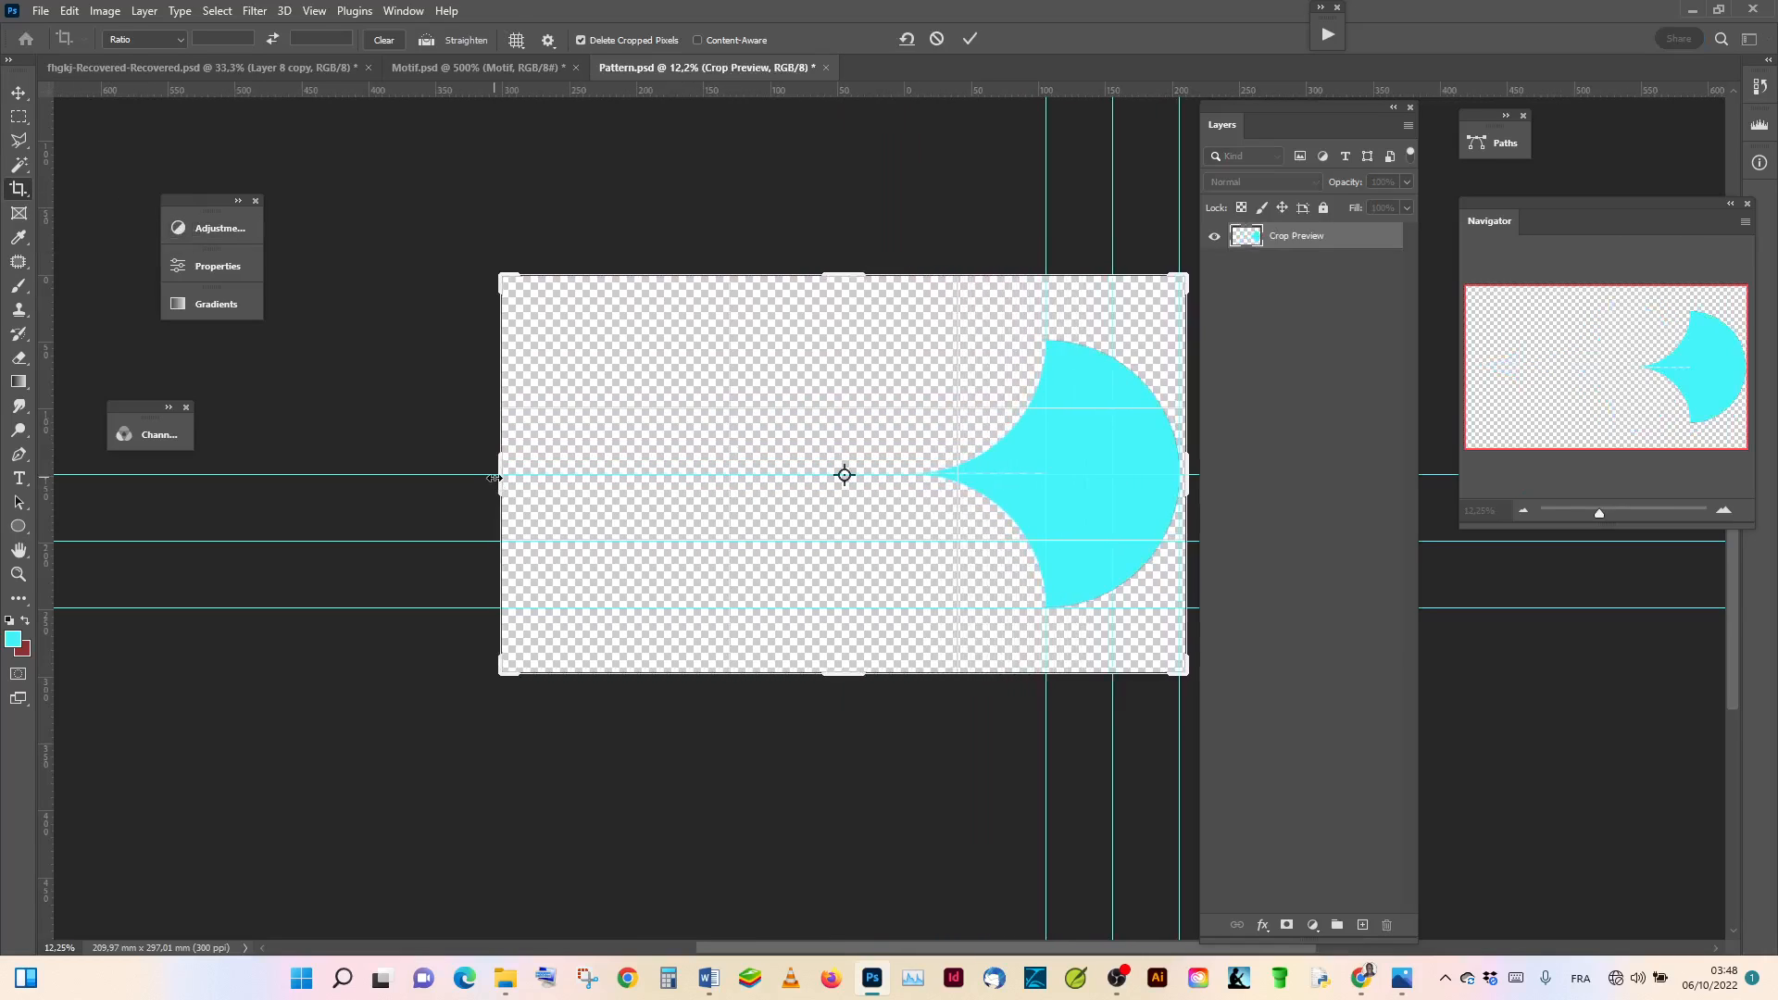
click(969, 40)
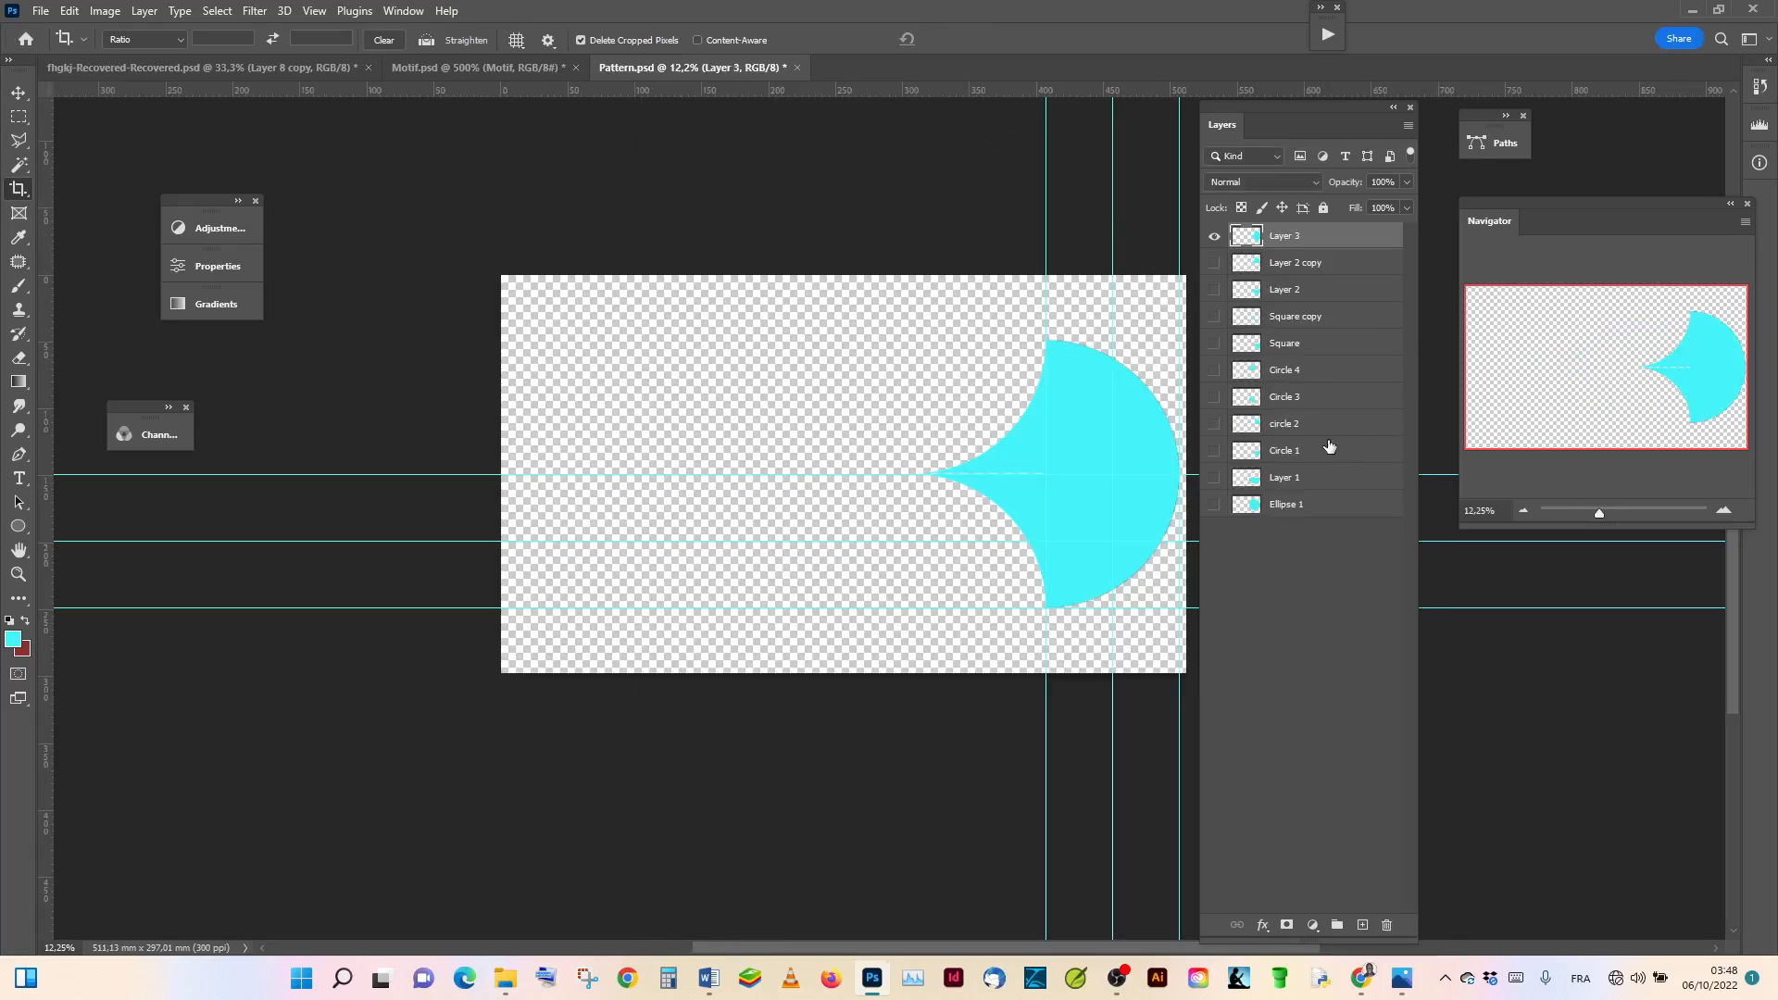
Step: Duplicate Layer 3 and flip the copy horizontally about its left edge so the two points meet
right_click(1345, 239)
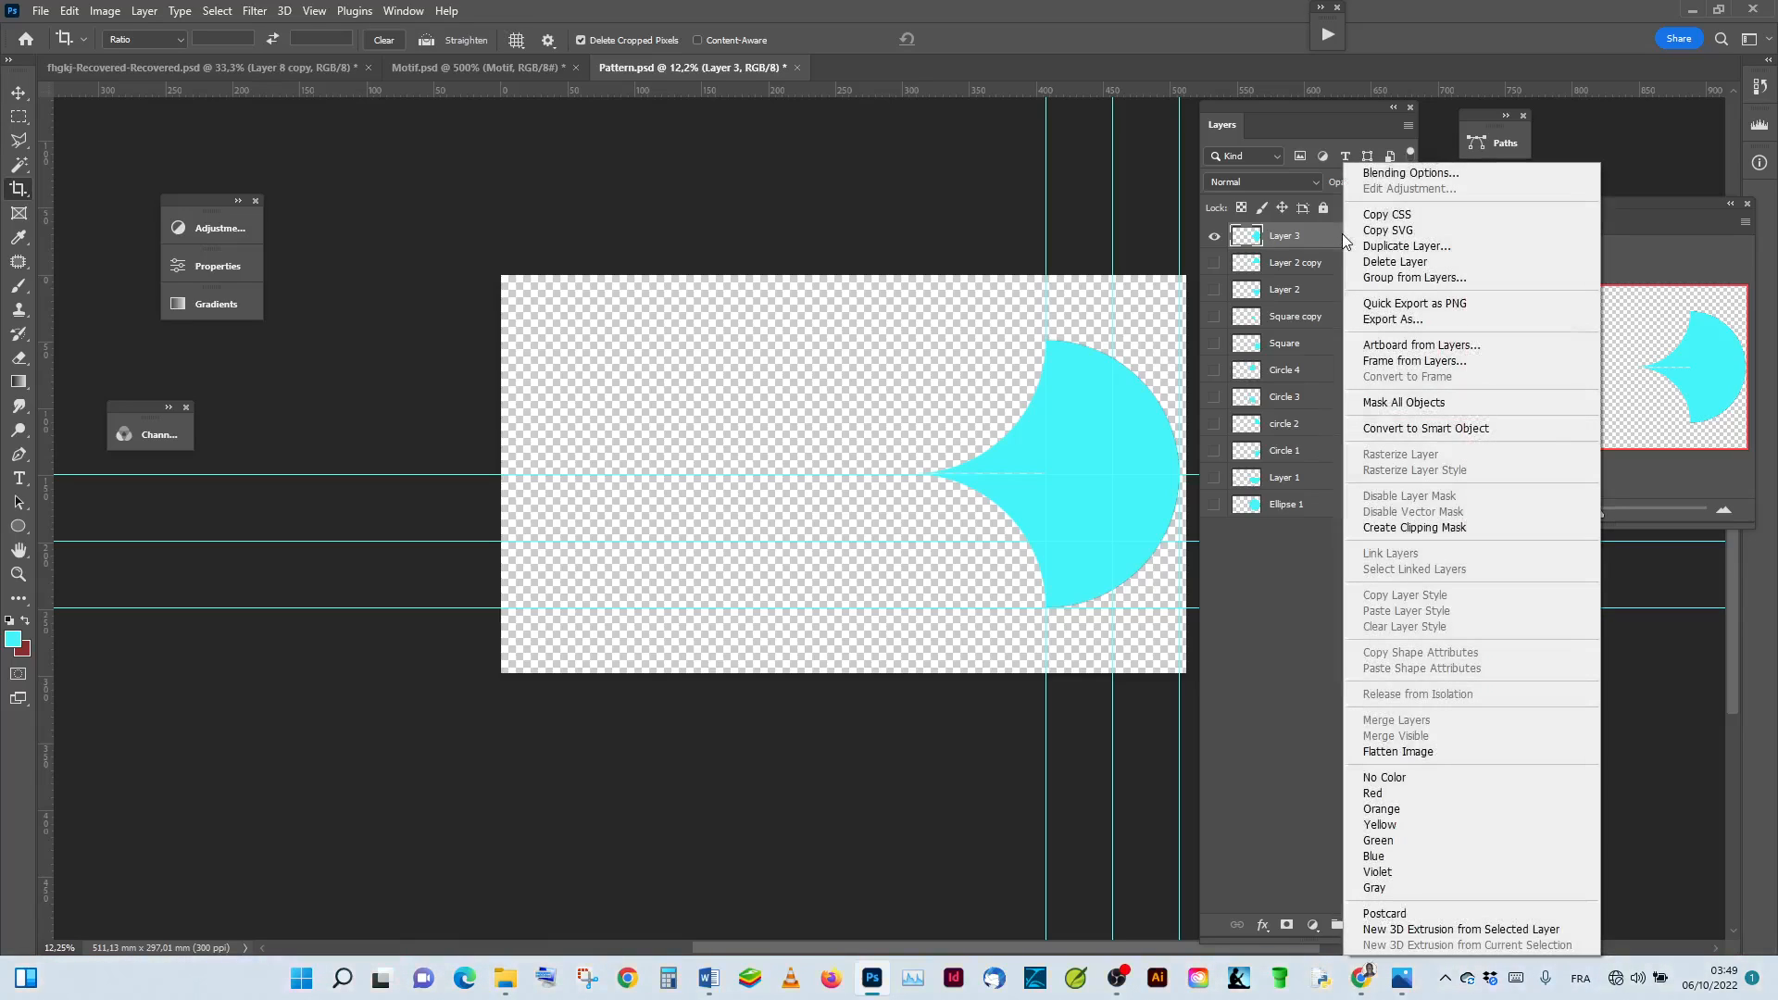
click(1427, 247)
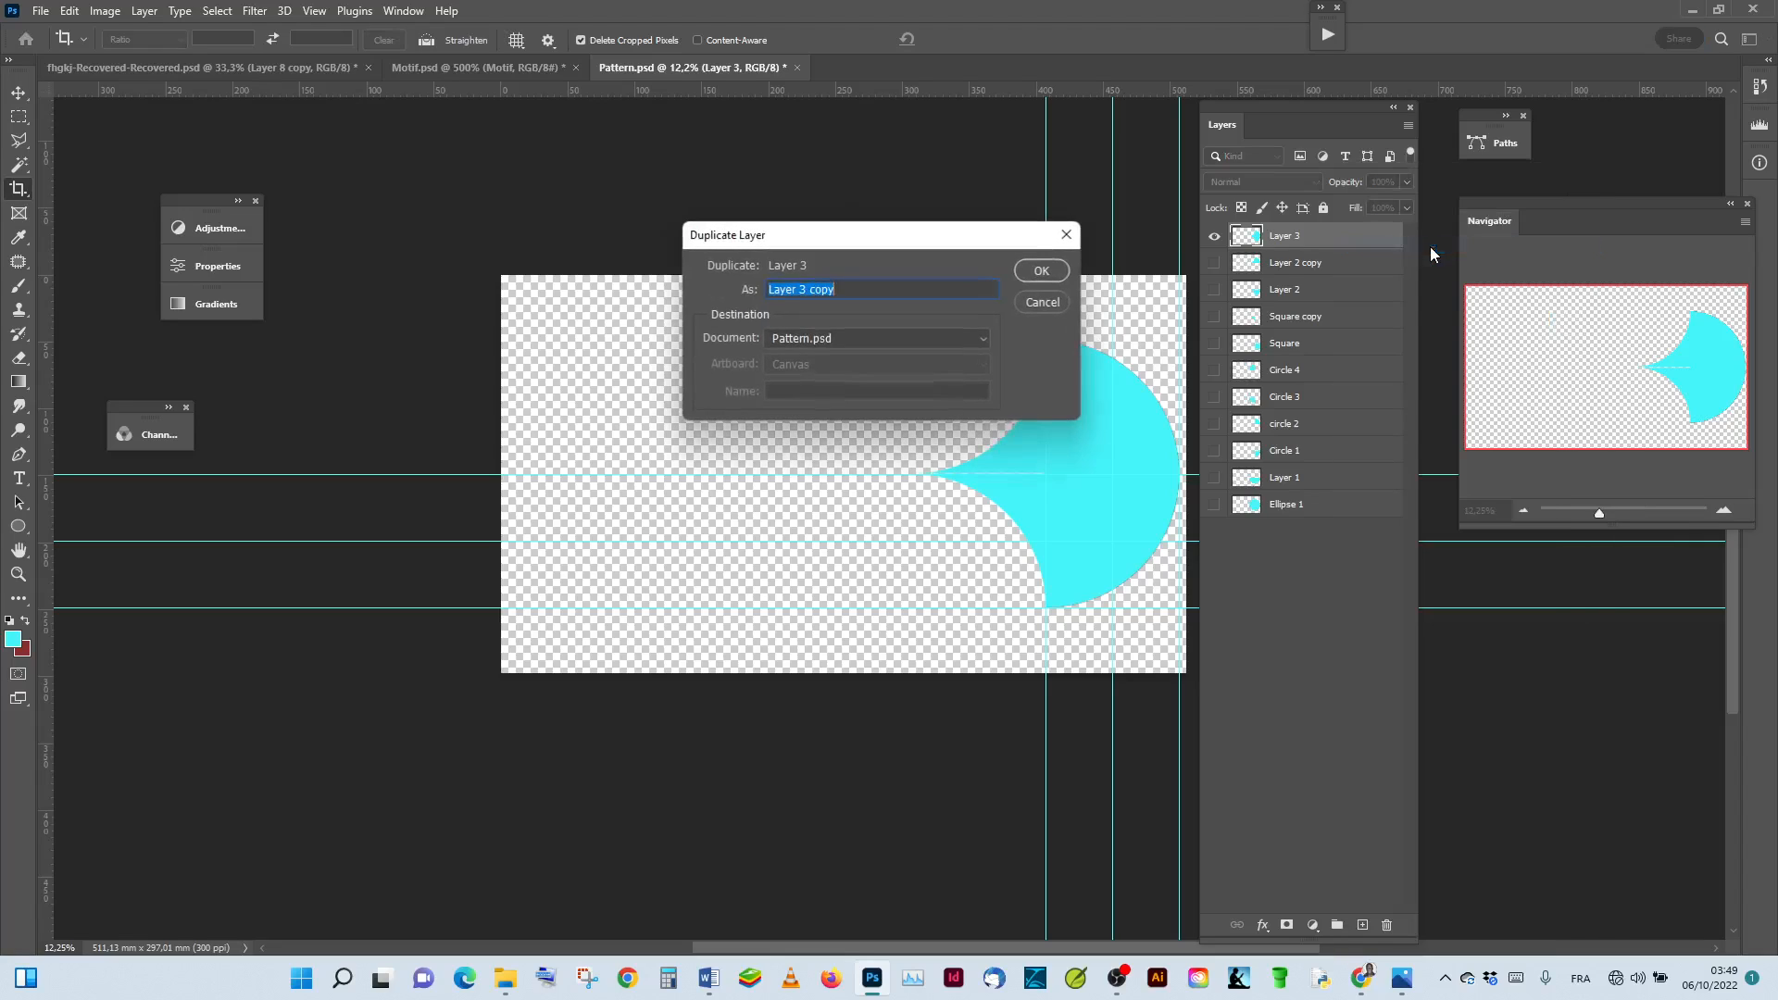
click(1041, 272)
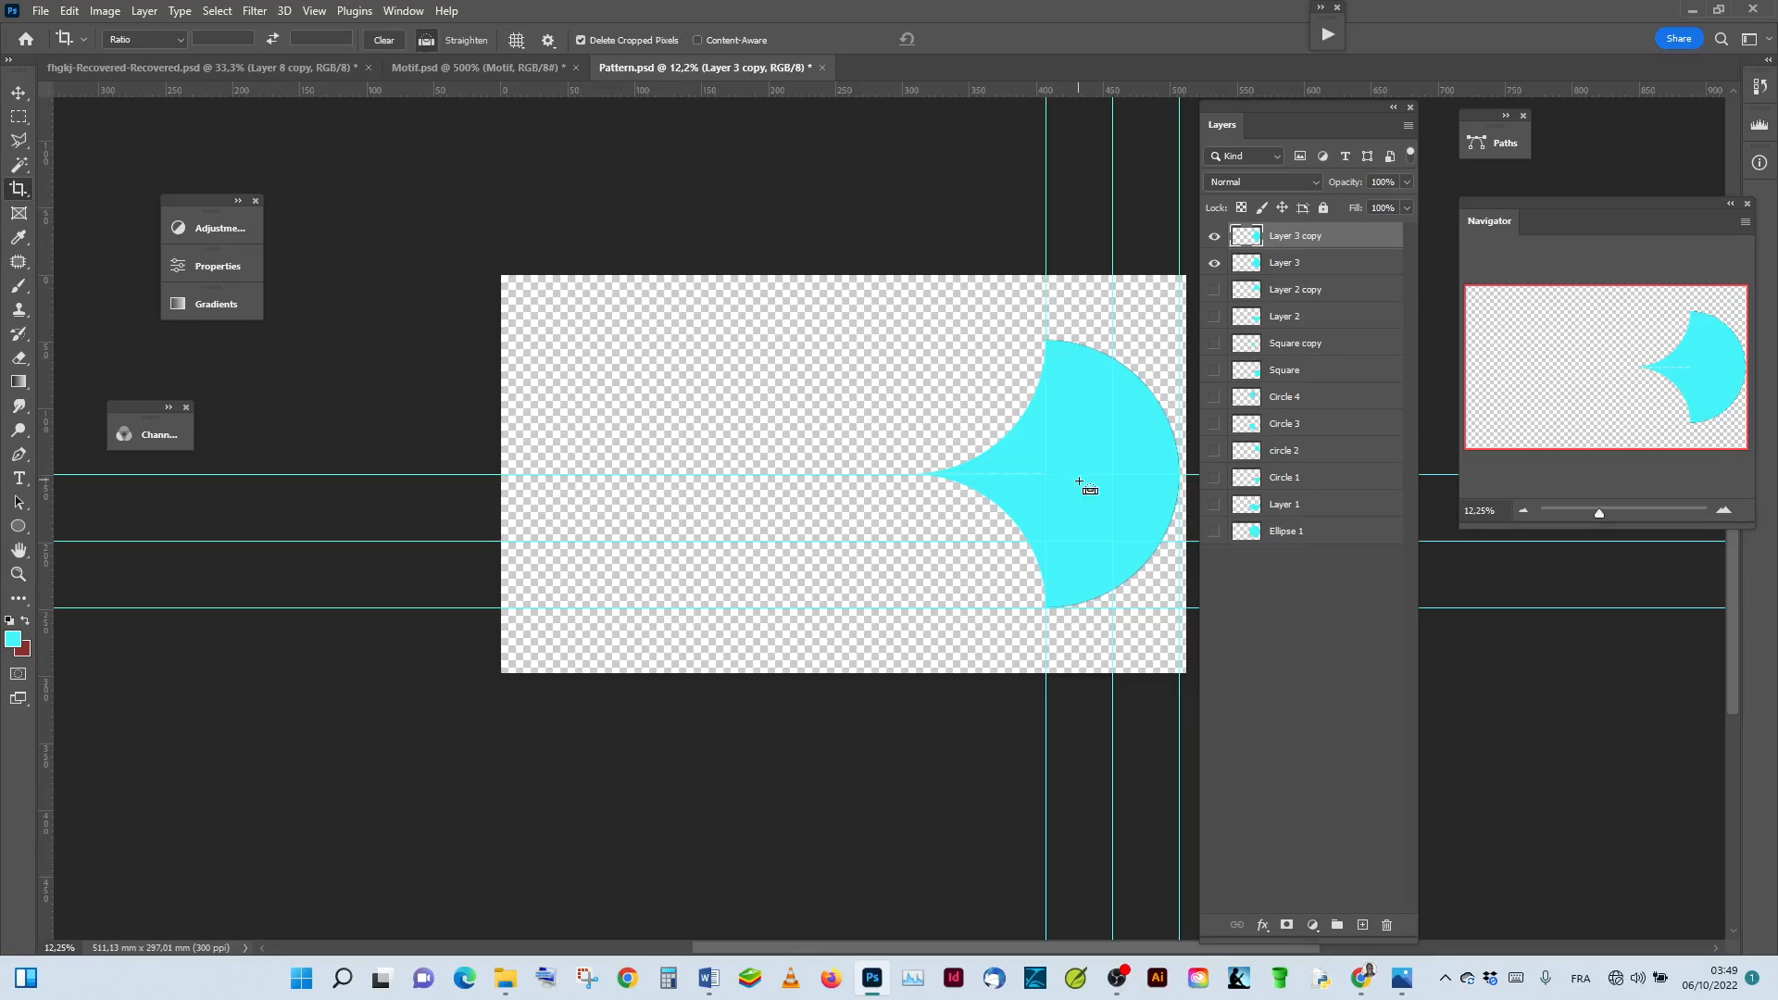
key(ctrl+t)
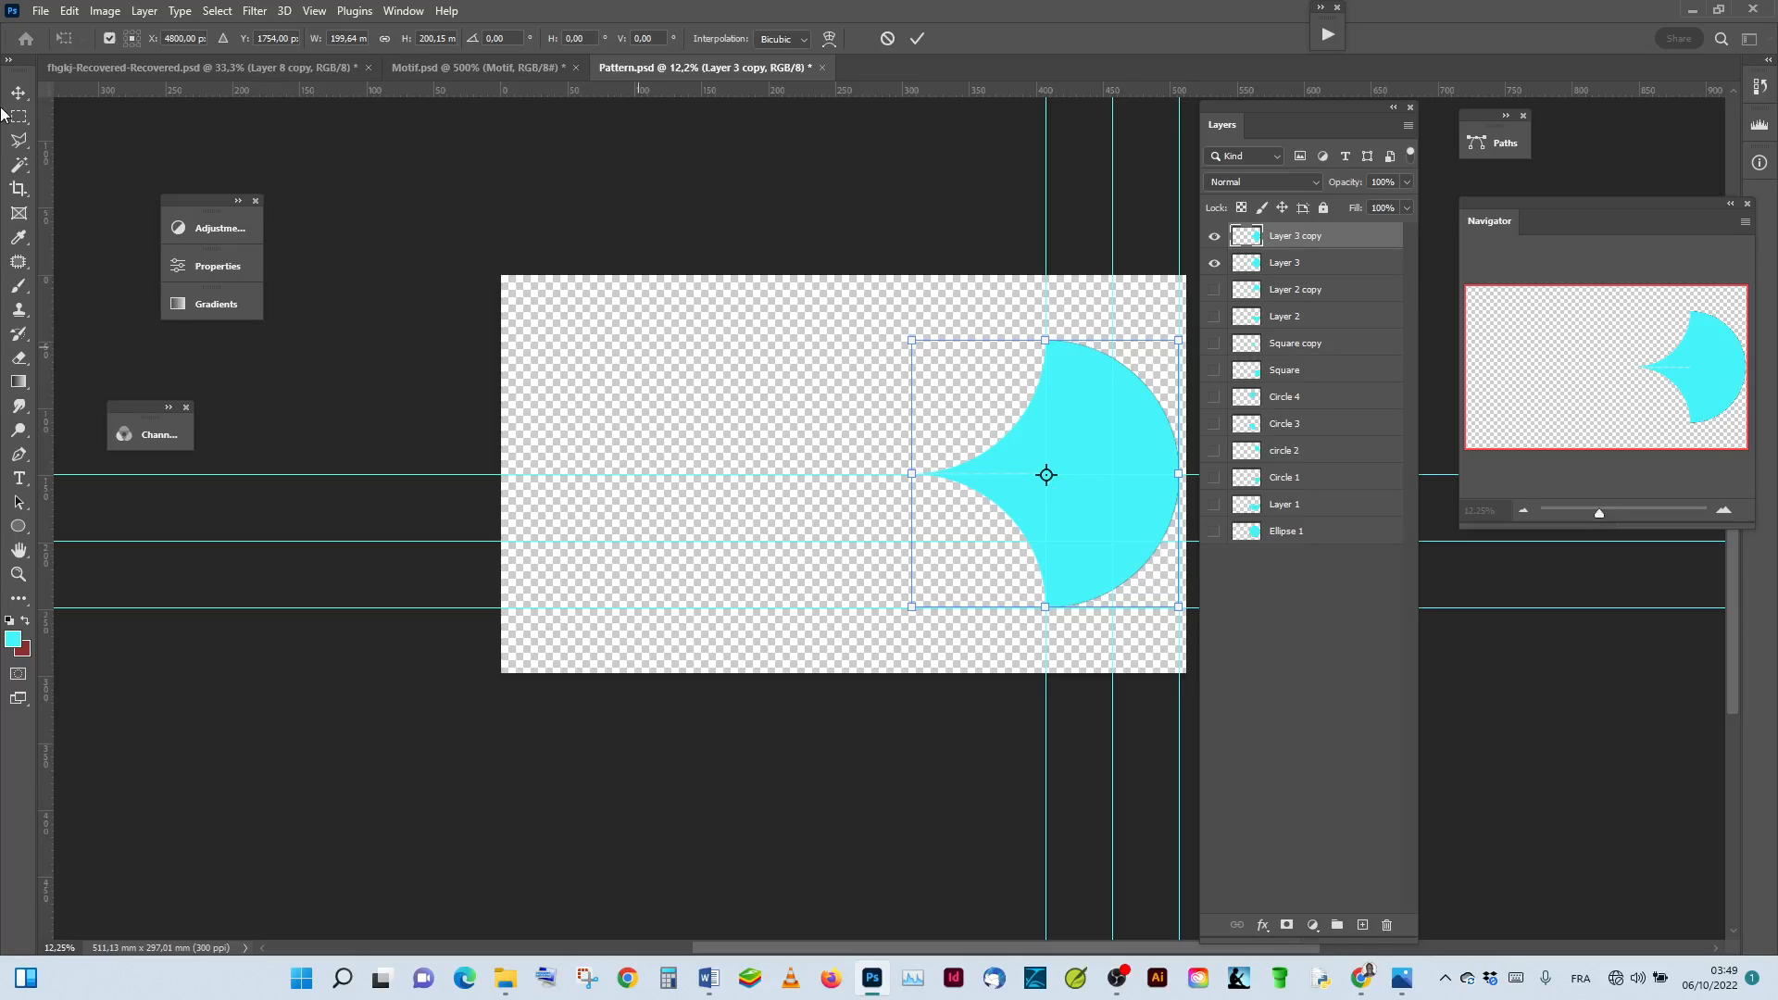
click(127, 38)
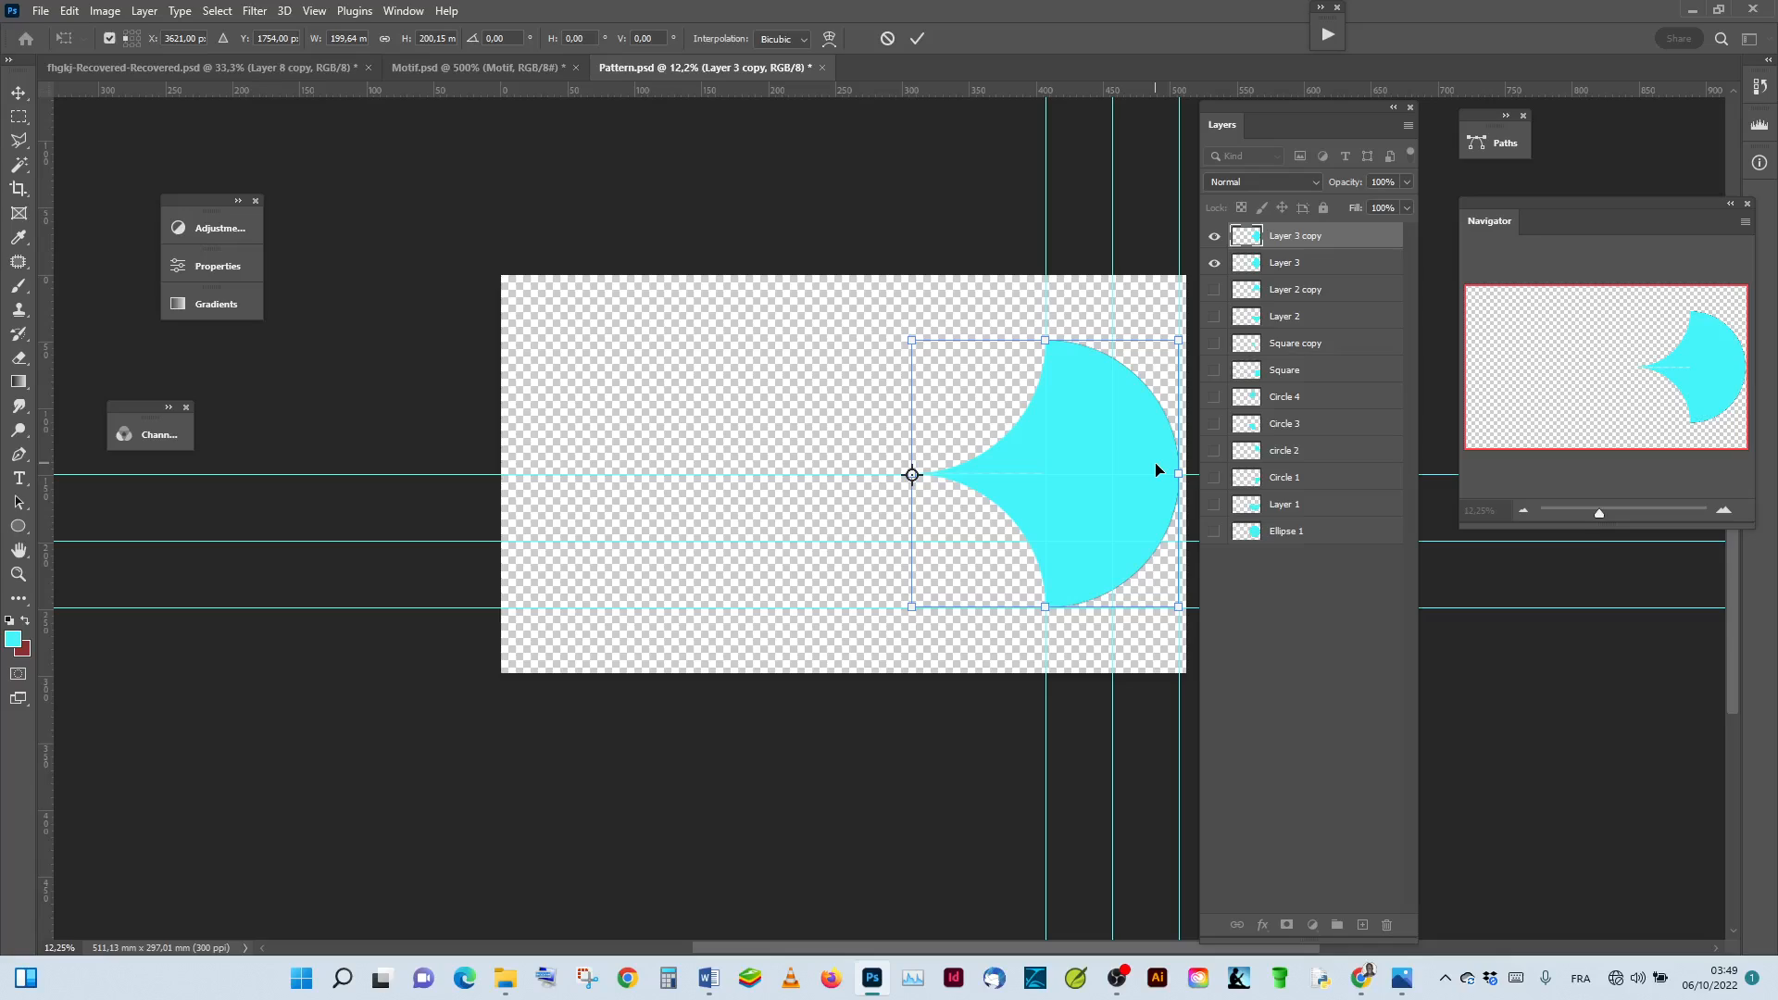
right_click(1059, 419)
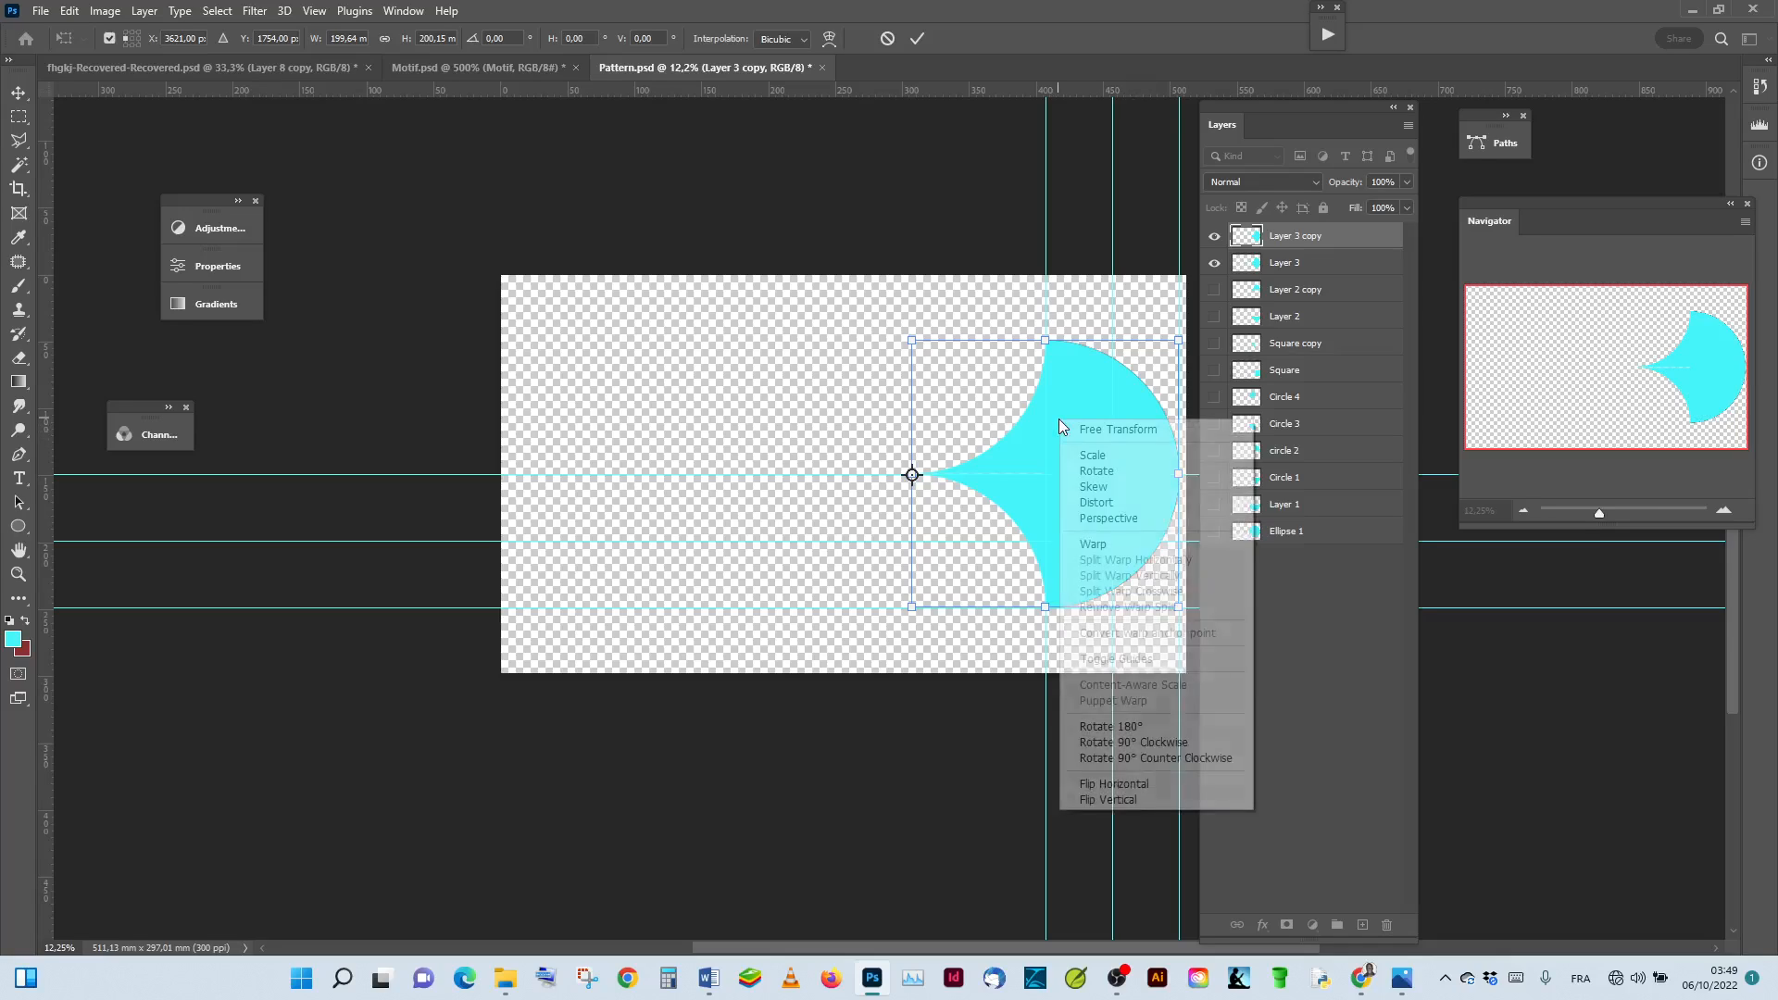
click(1182, 785)
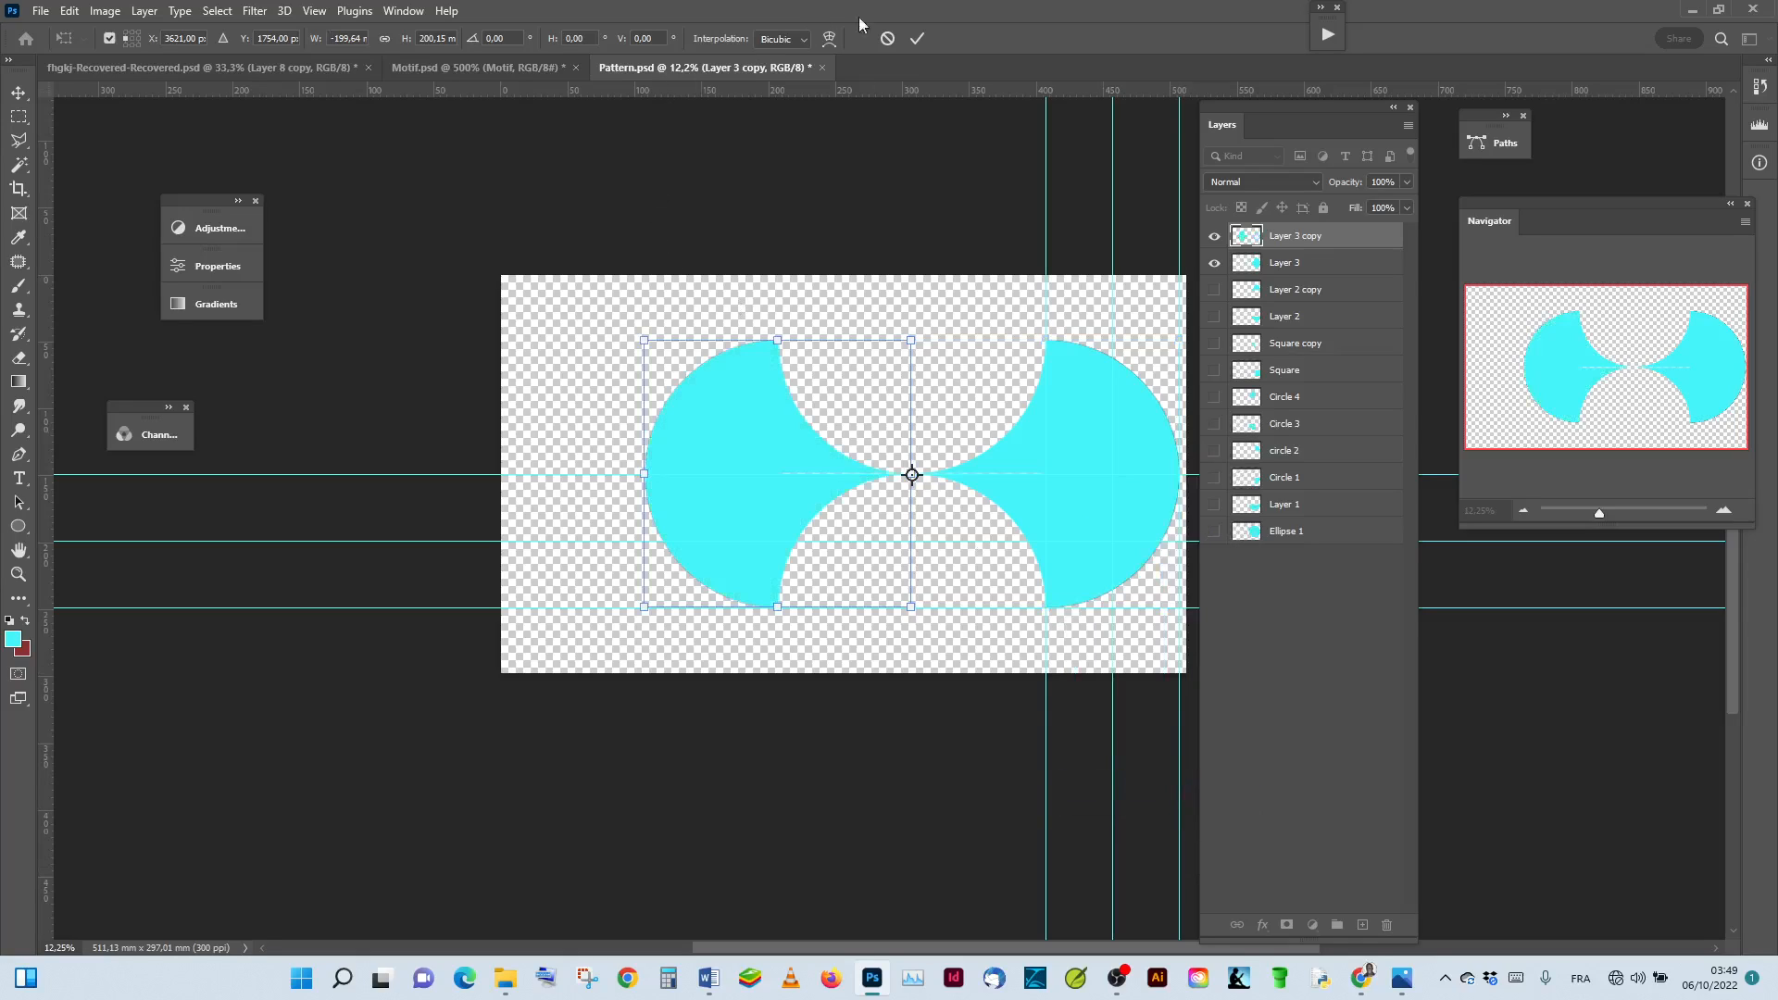
click(916, 43)
Step: Extend the canvas upward and downward with the Crop tool to a height of about 564 mm
key(c)
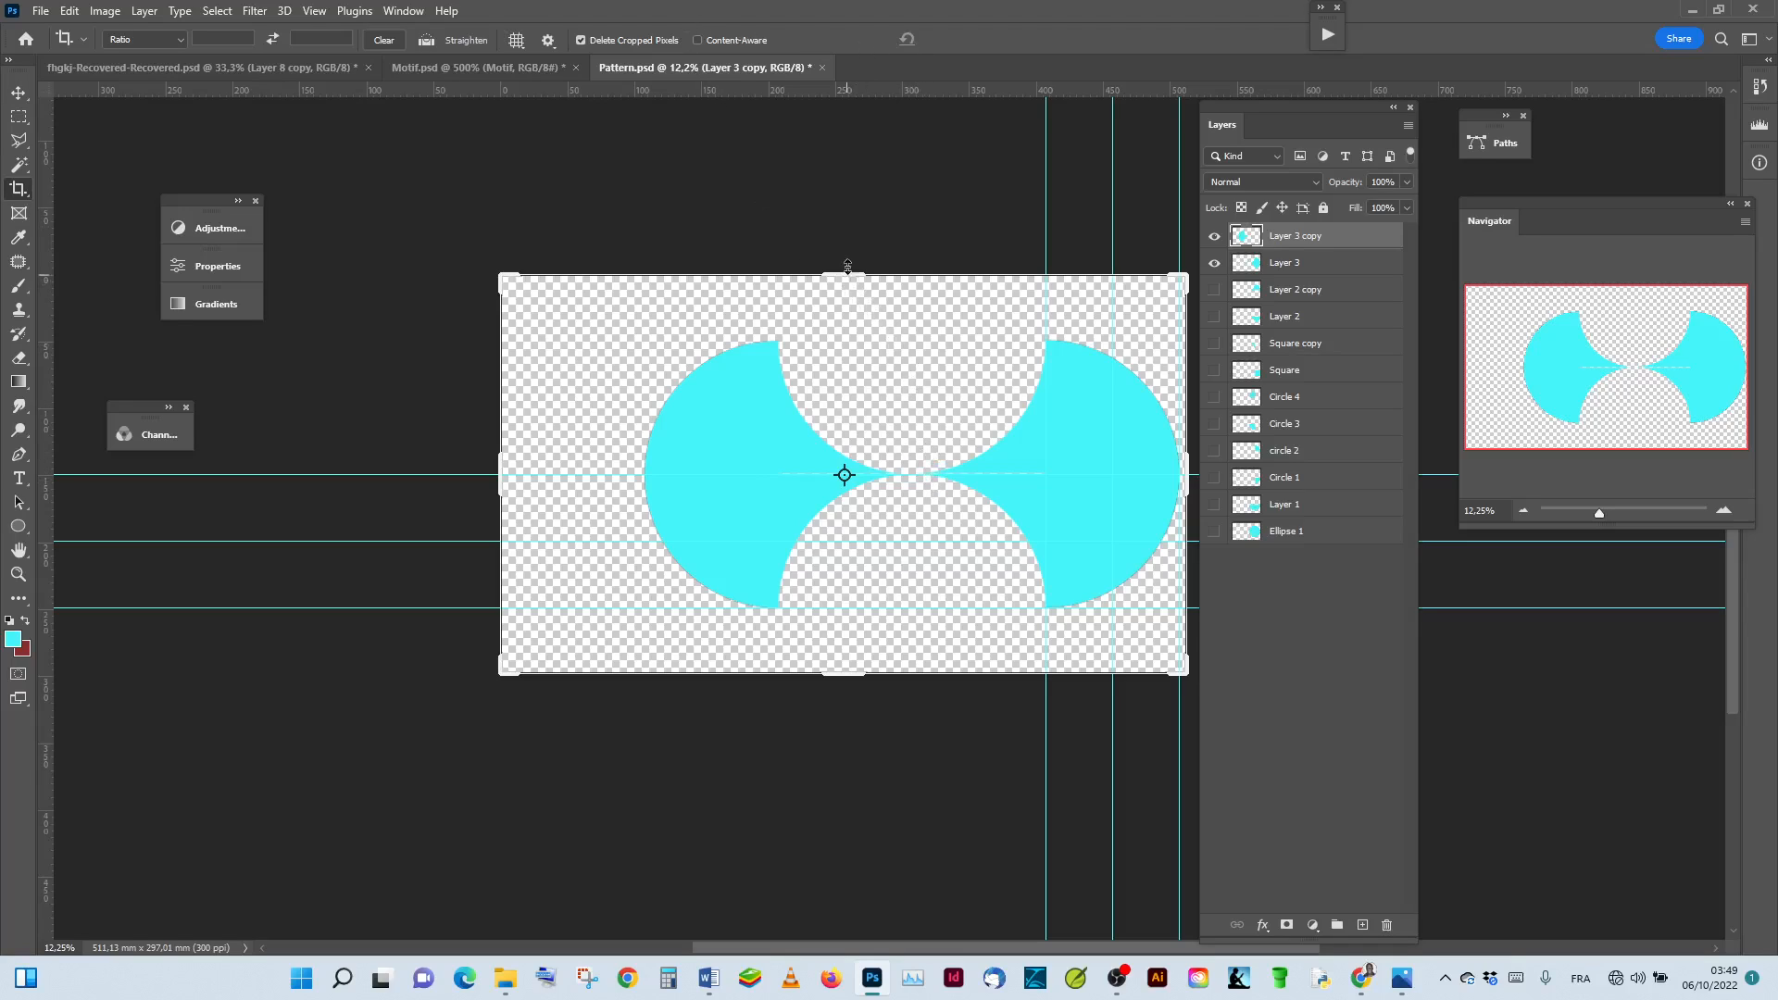
drag(848, 267, 864, 221)
drag(852, 728, 856, 859)
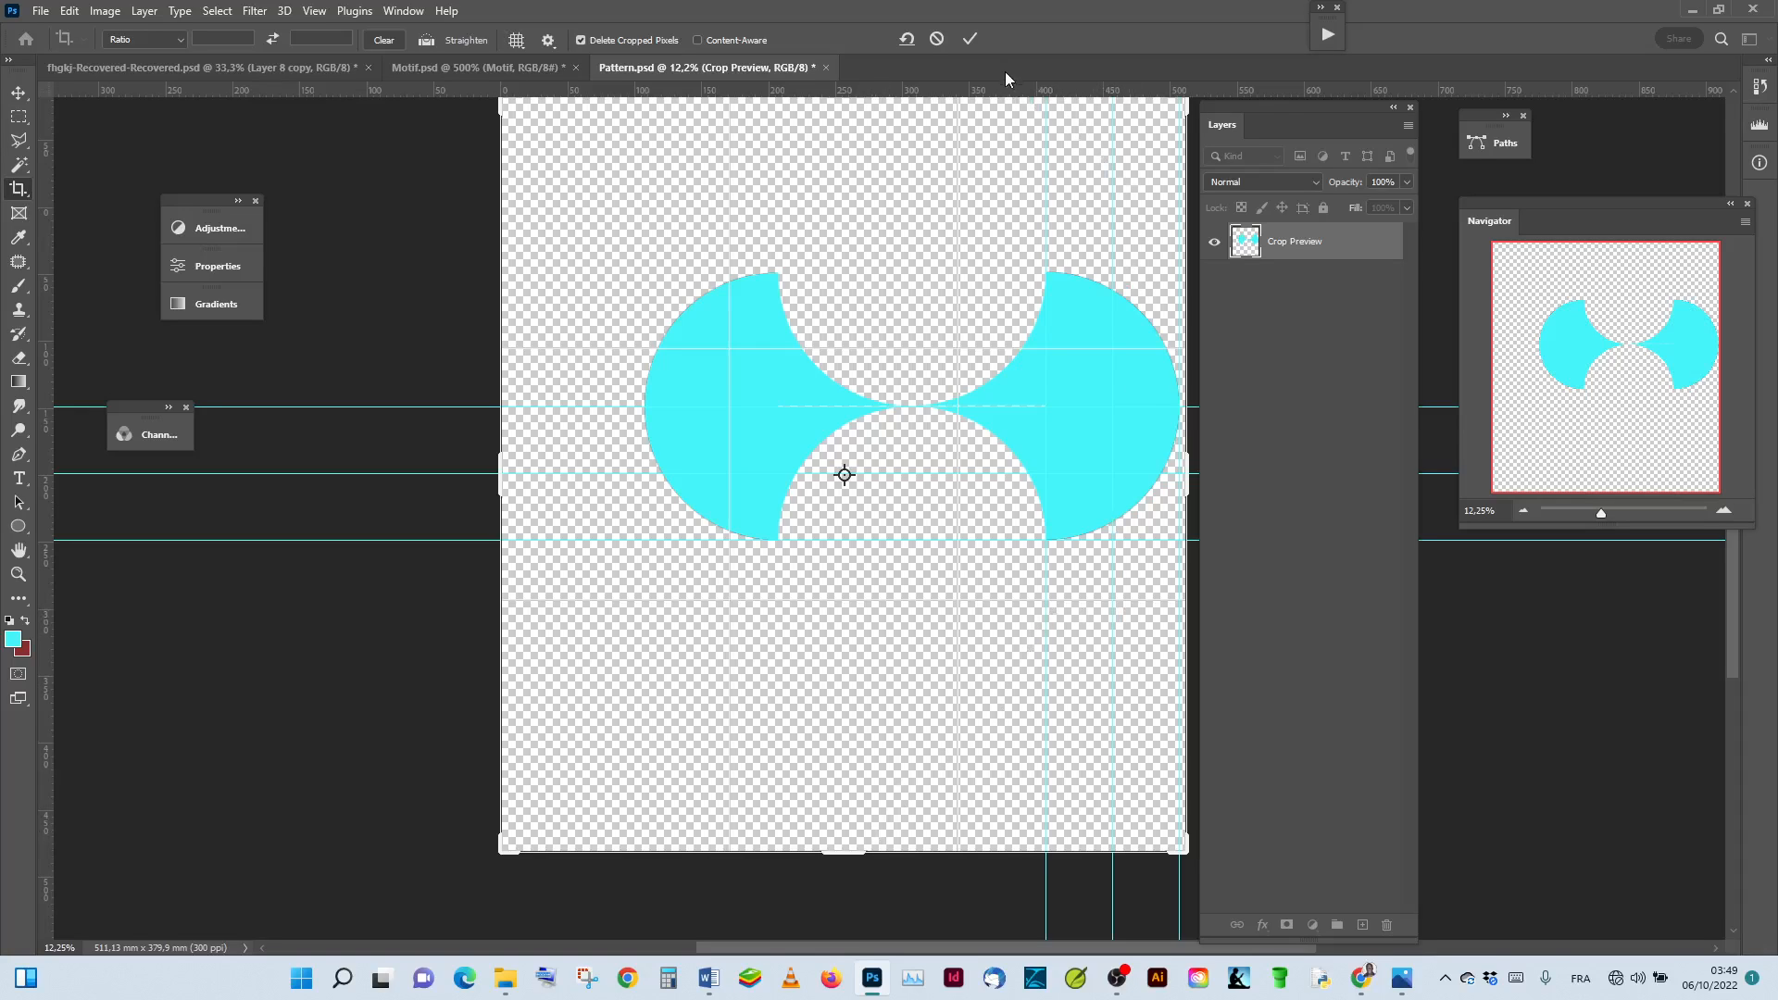
click(970, 38)
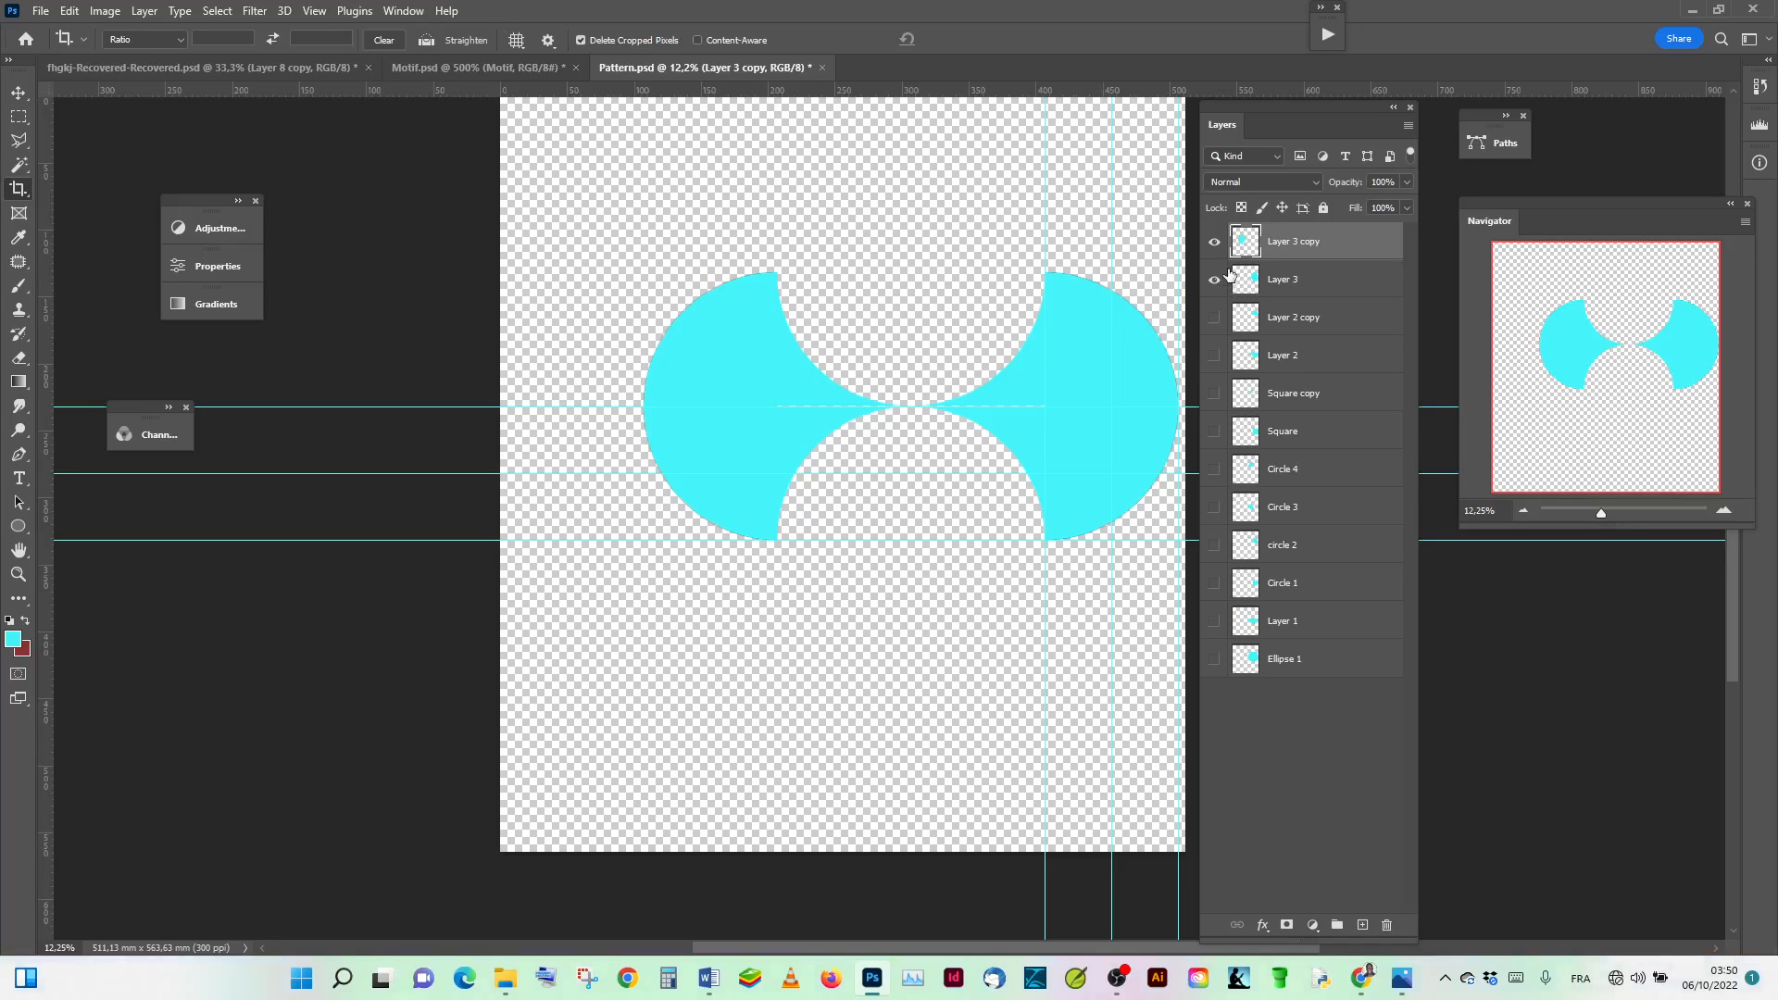
Step: Hide Layer 3 and leave only Layer 3 copy visible
click(1214, 243)
click(1213, 243)
click(1214, 279)
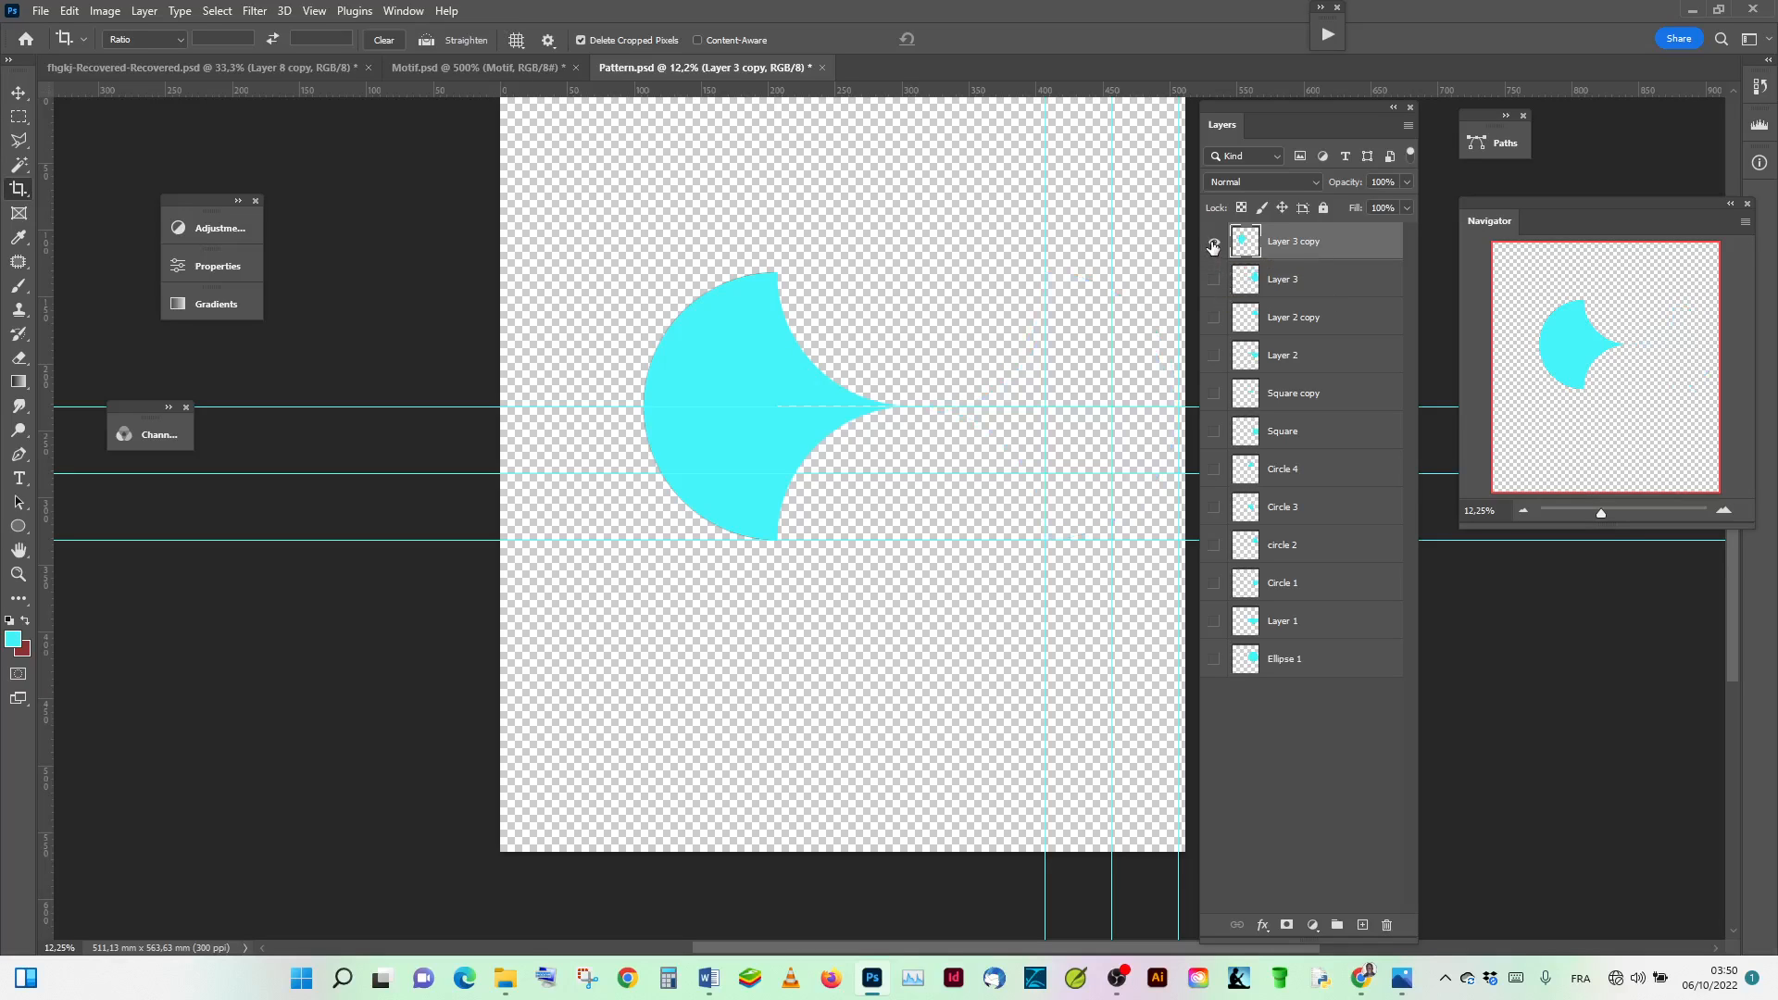
Step: Try to outline the thin gap along the midline of Layer 3 copy with the Polygonal Lasso tool, and clear the selection
click(18, 574)
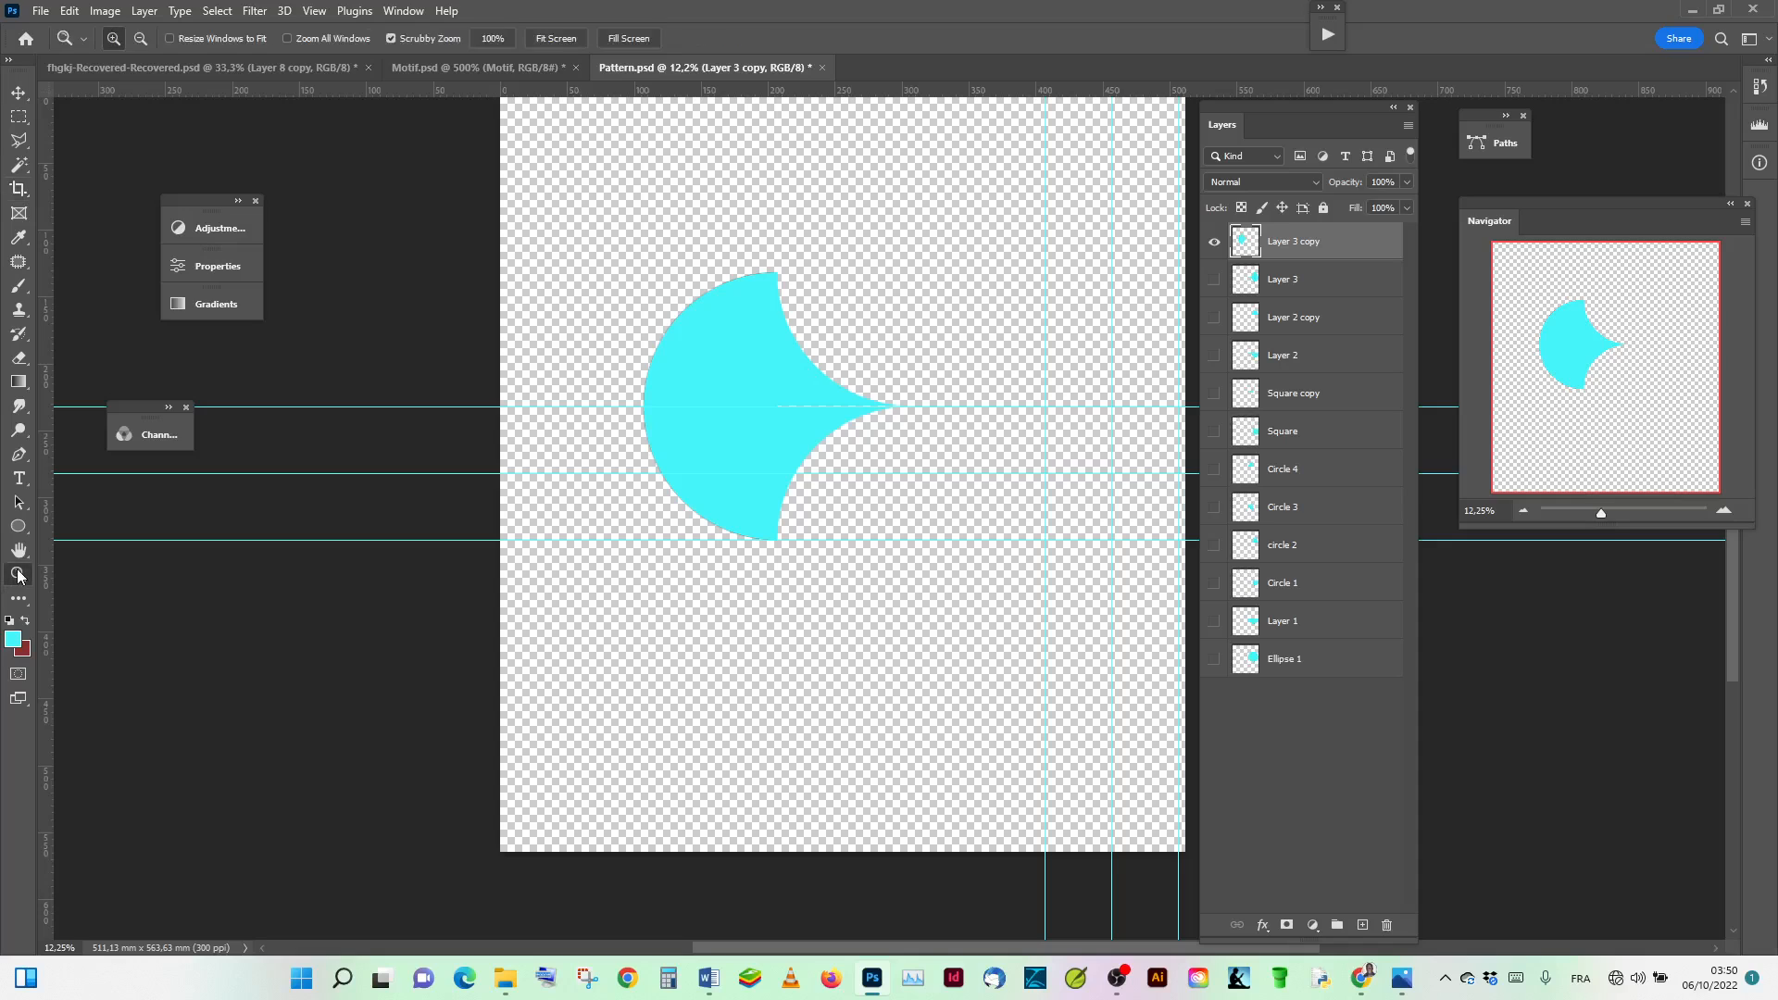
click(798, 416)
click(800, 416)
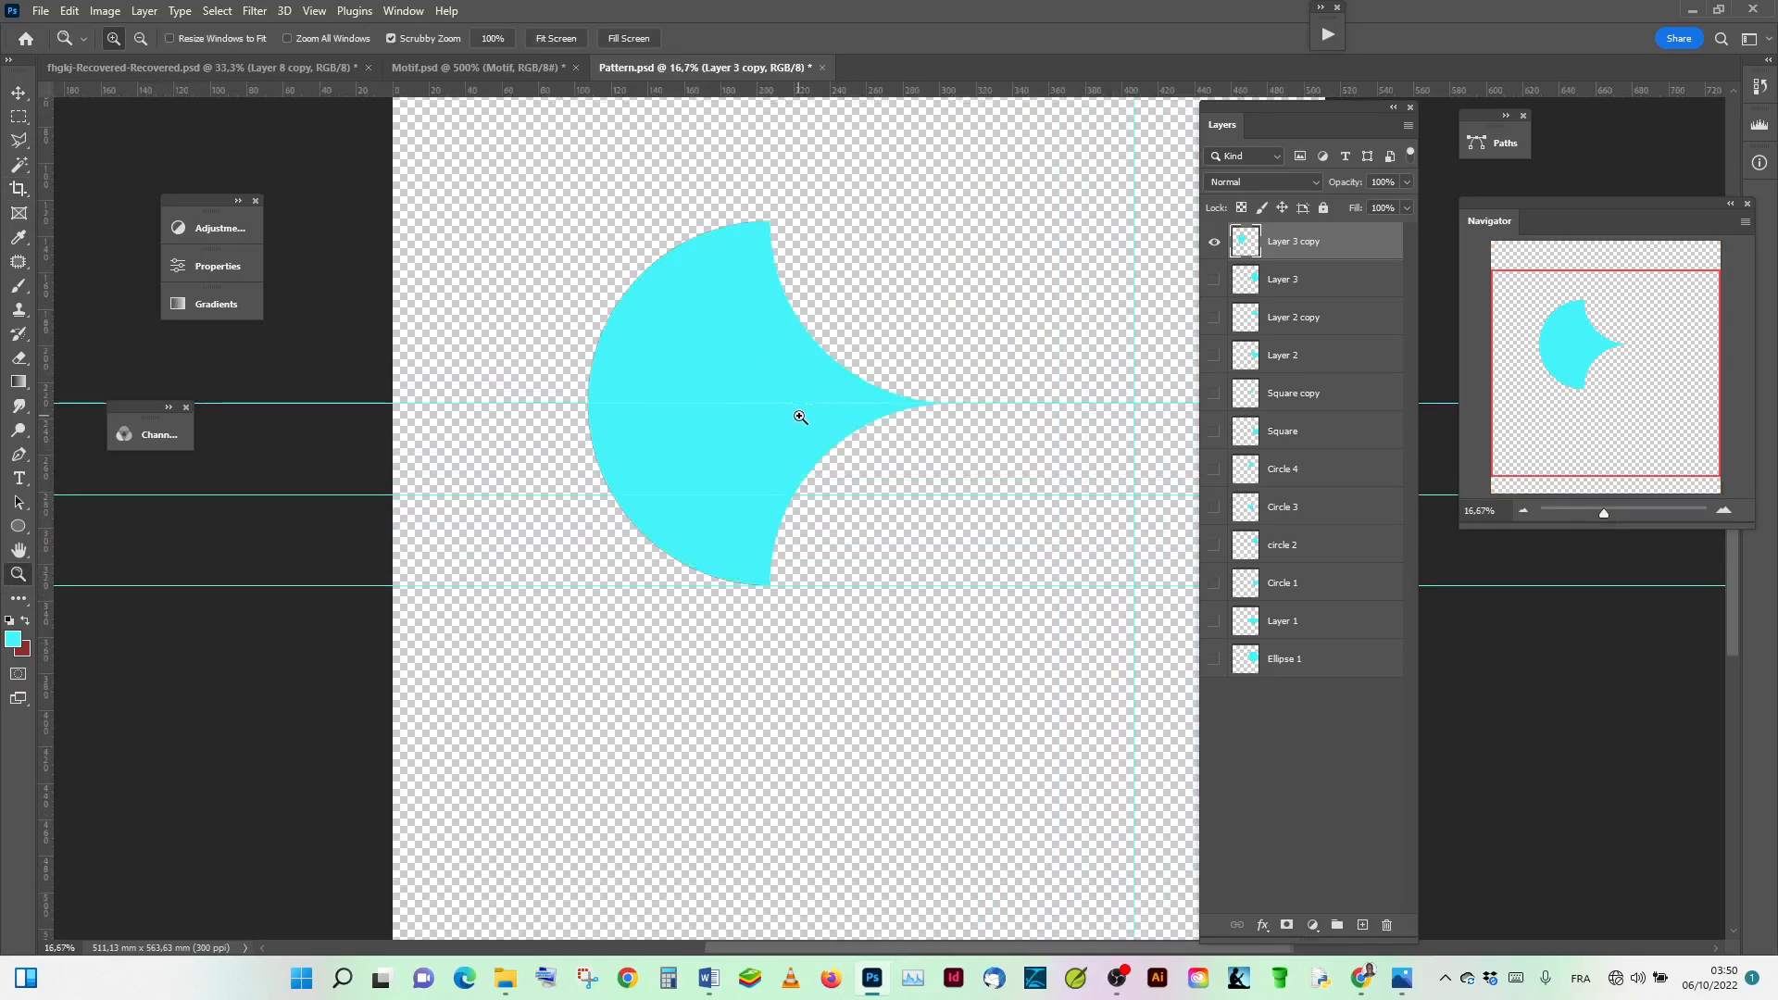
click(799, 416)
click(798, 417)
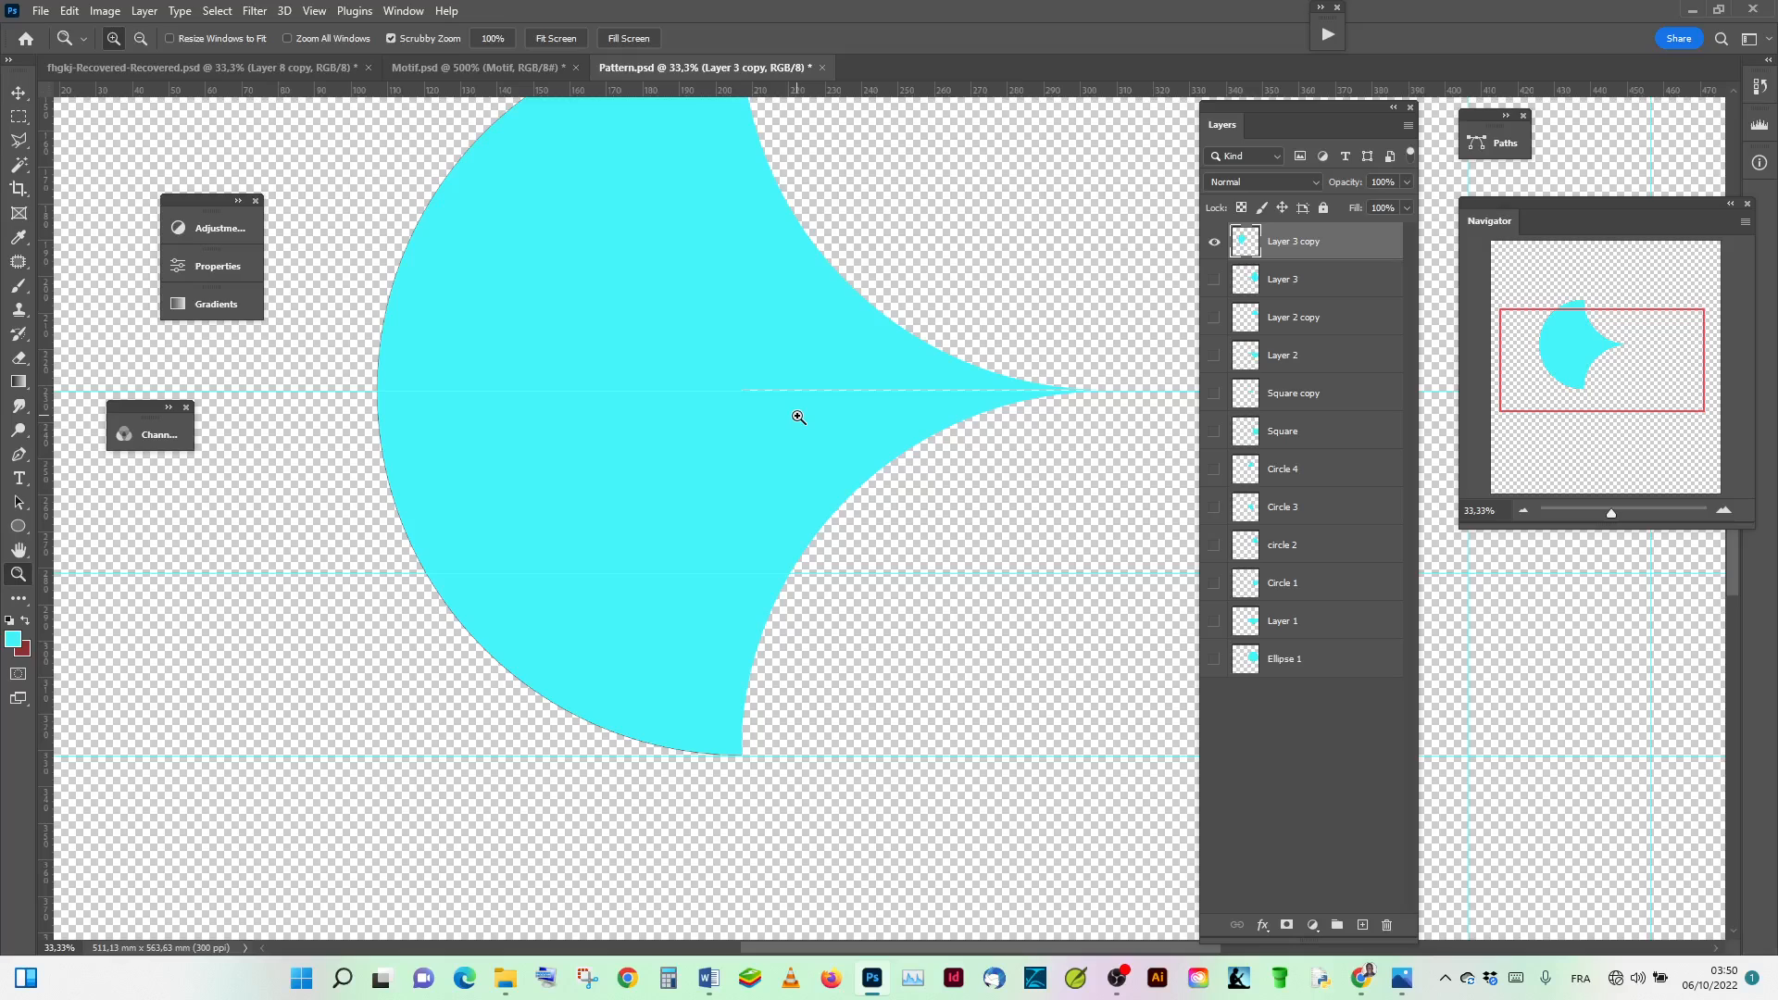
click(798, 416)
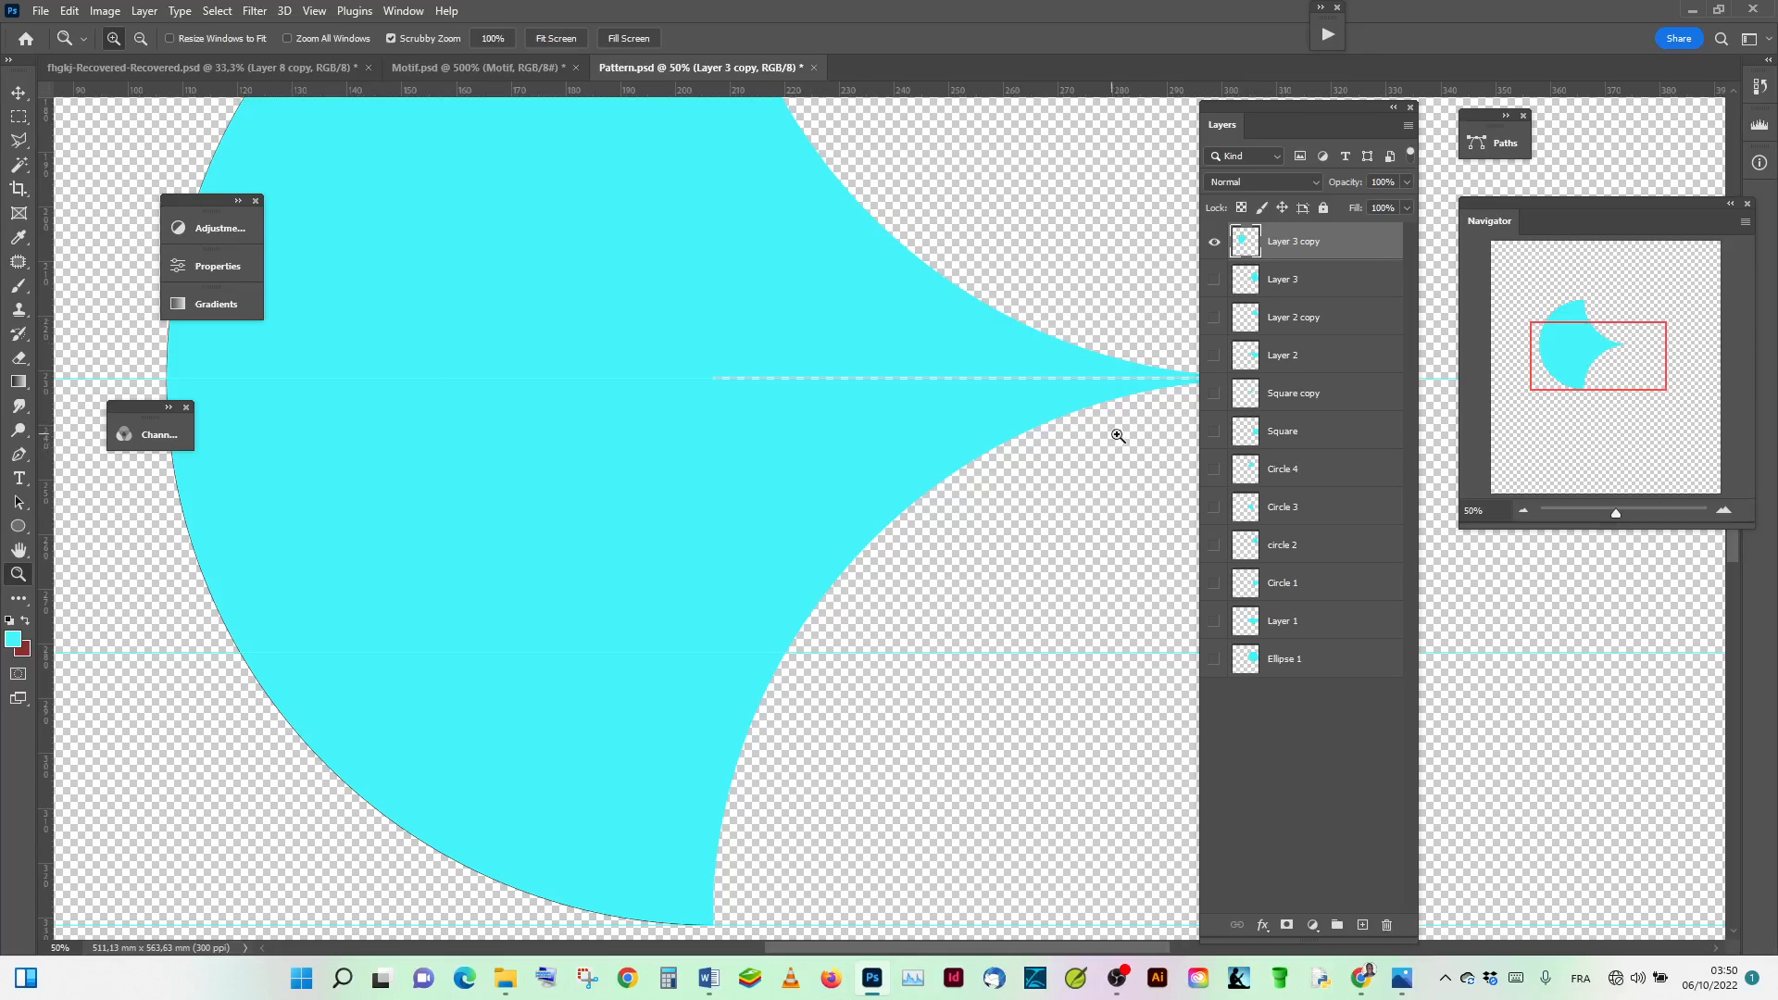
click(1393, 108)
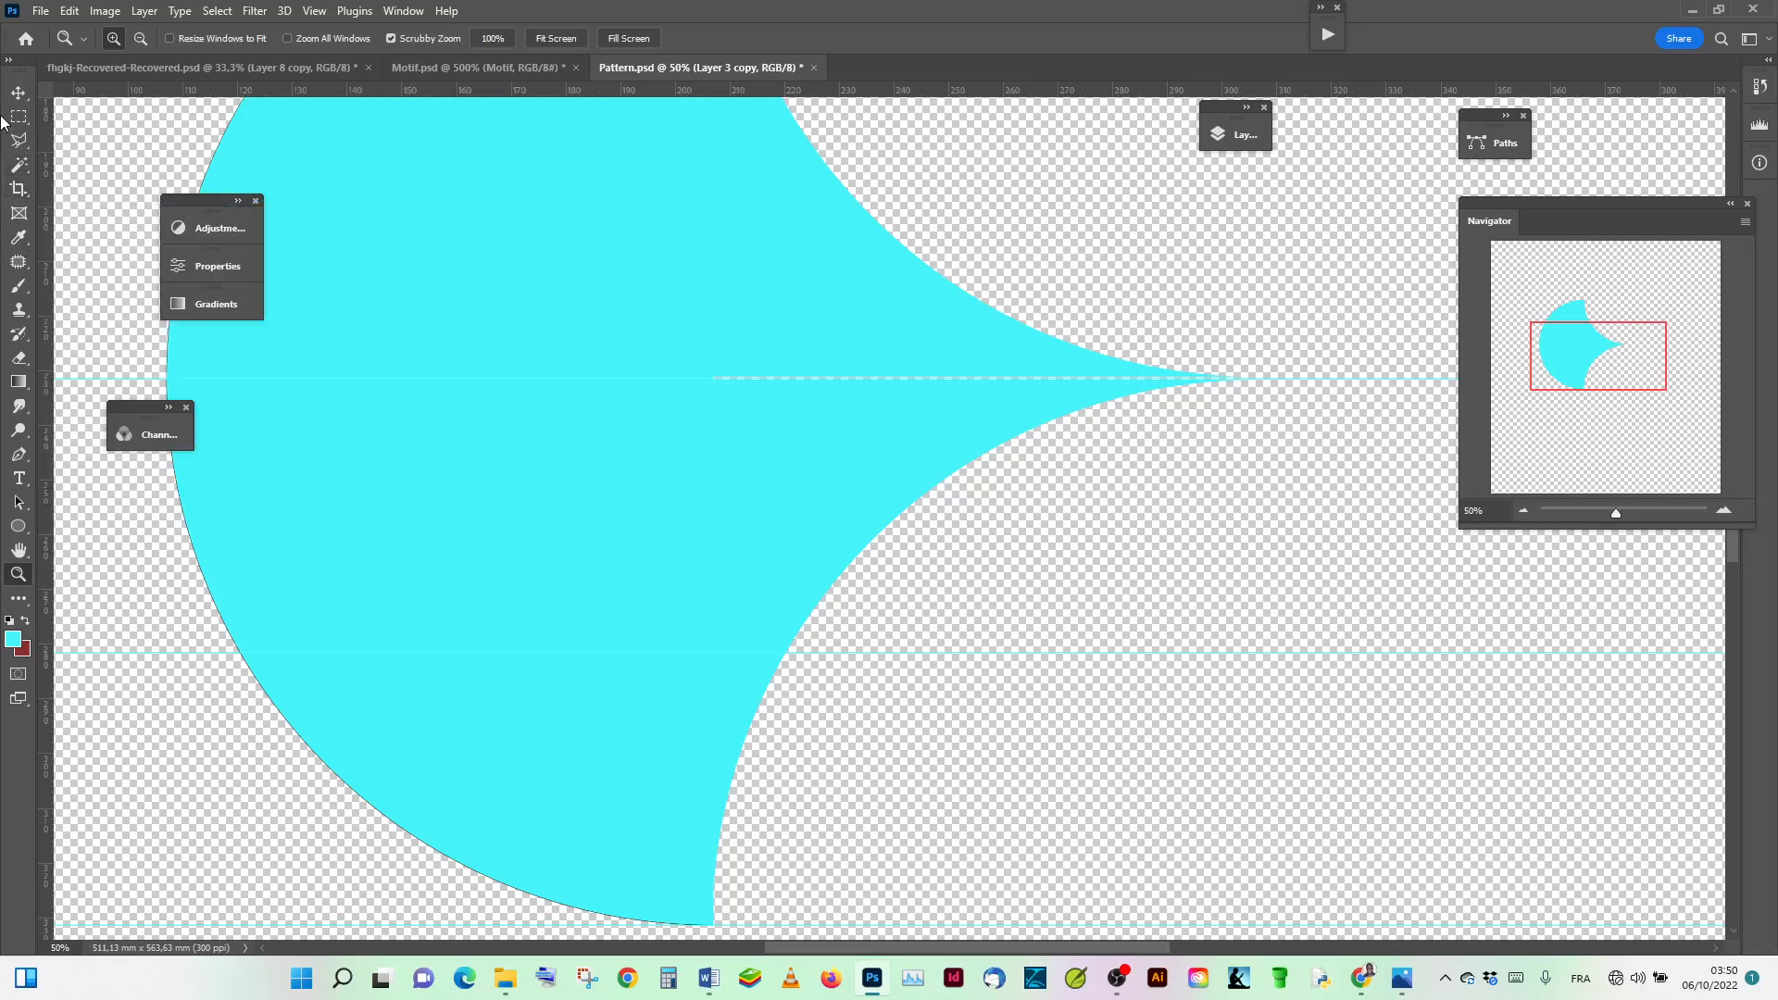
click(18, 141)
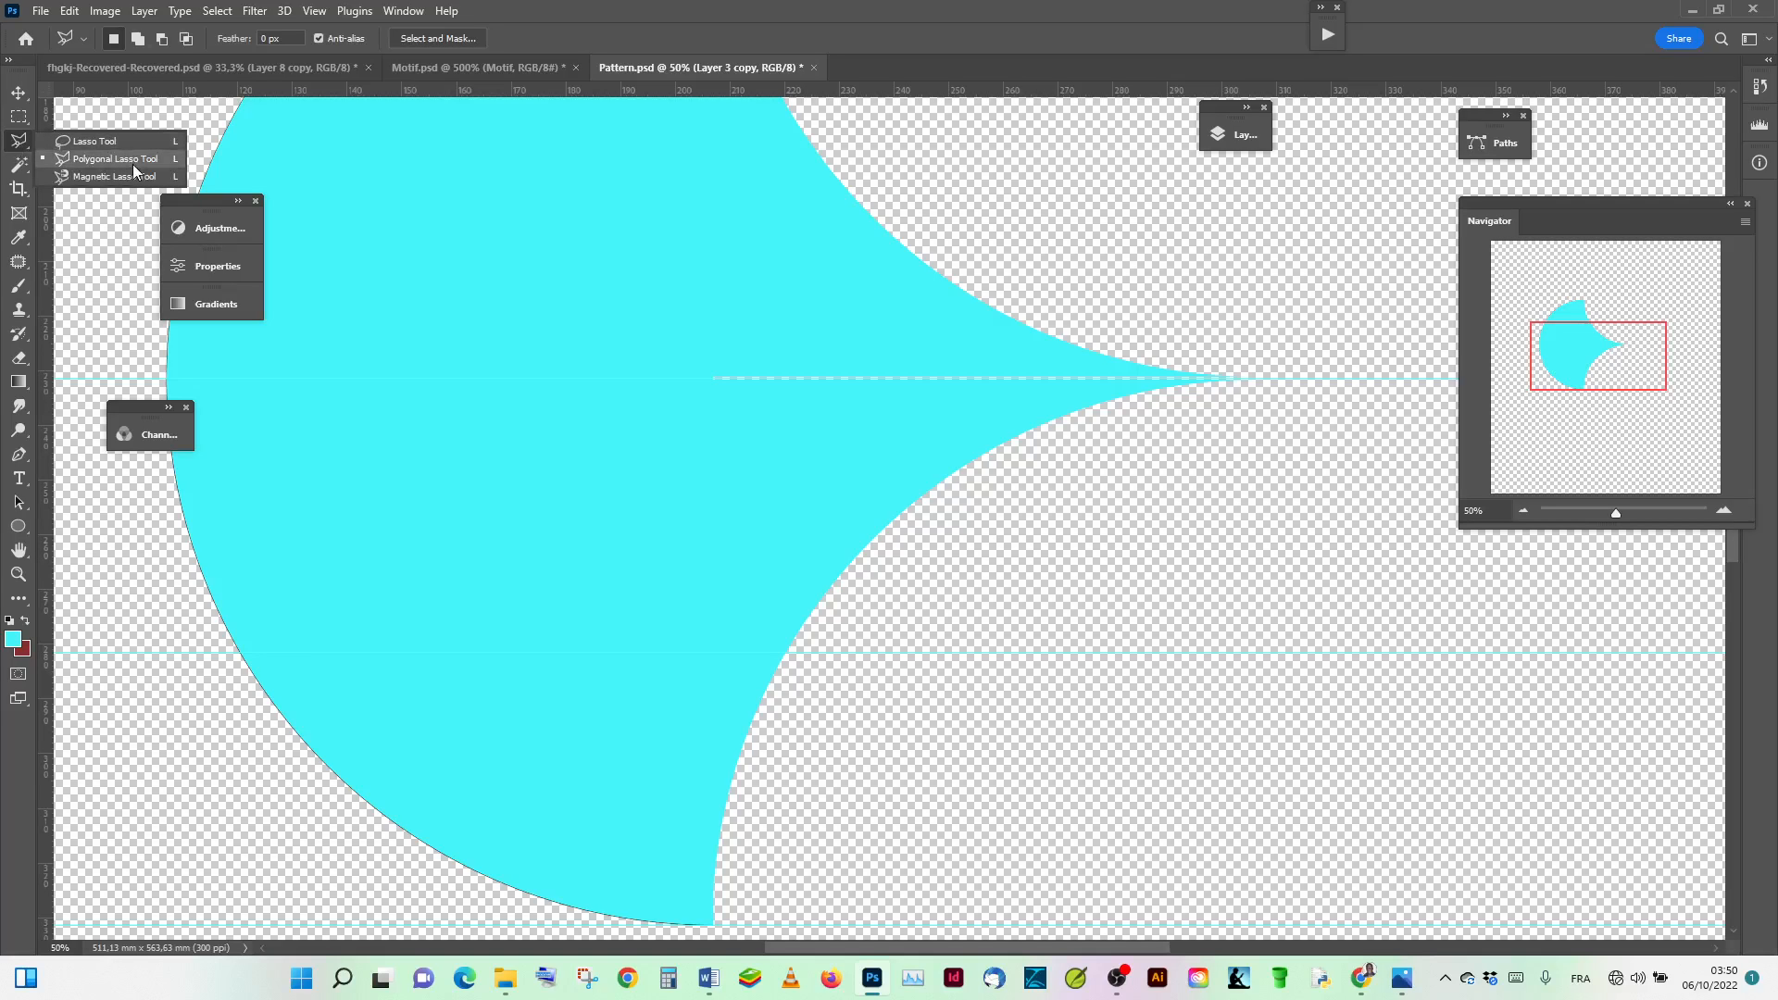
click(136, 163)
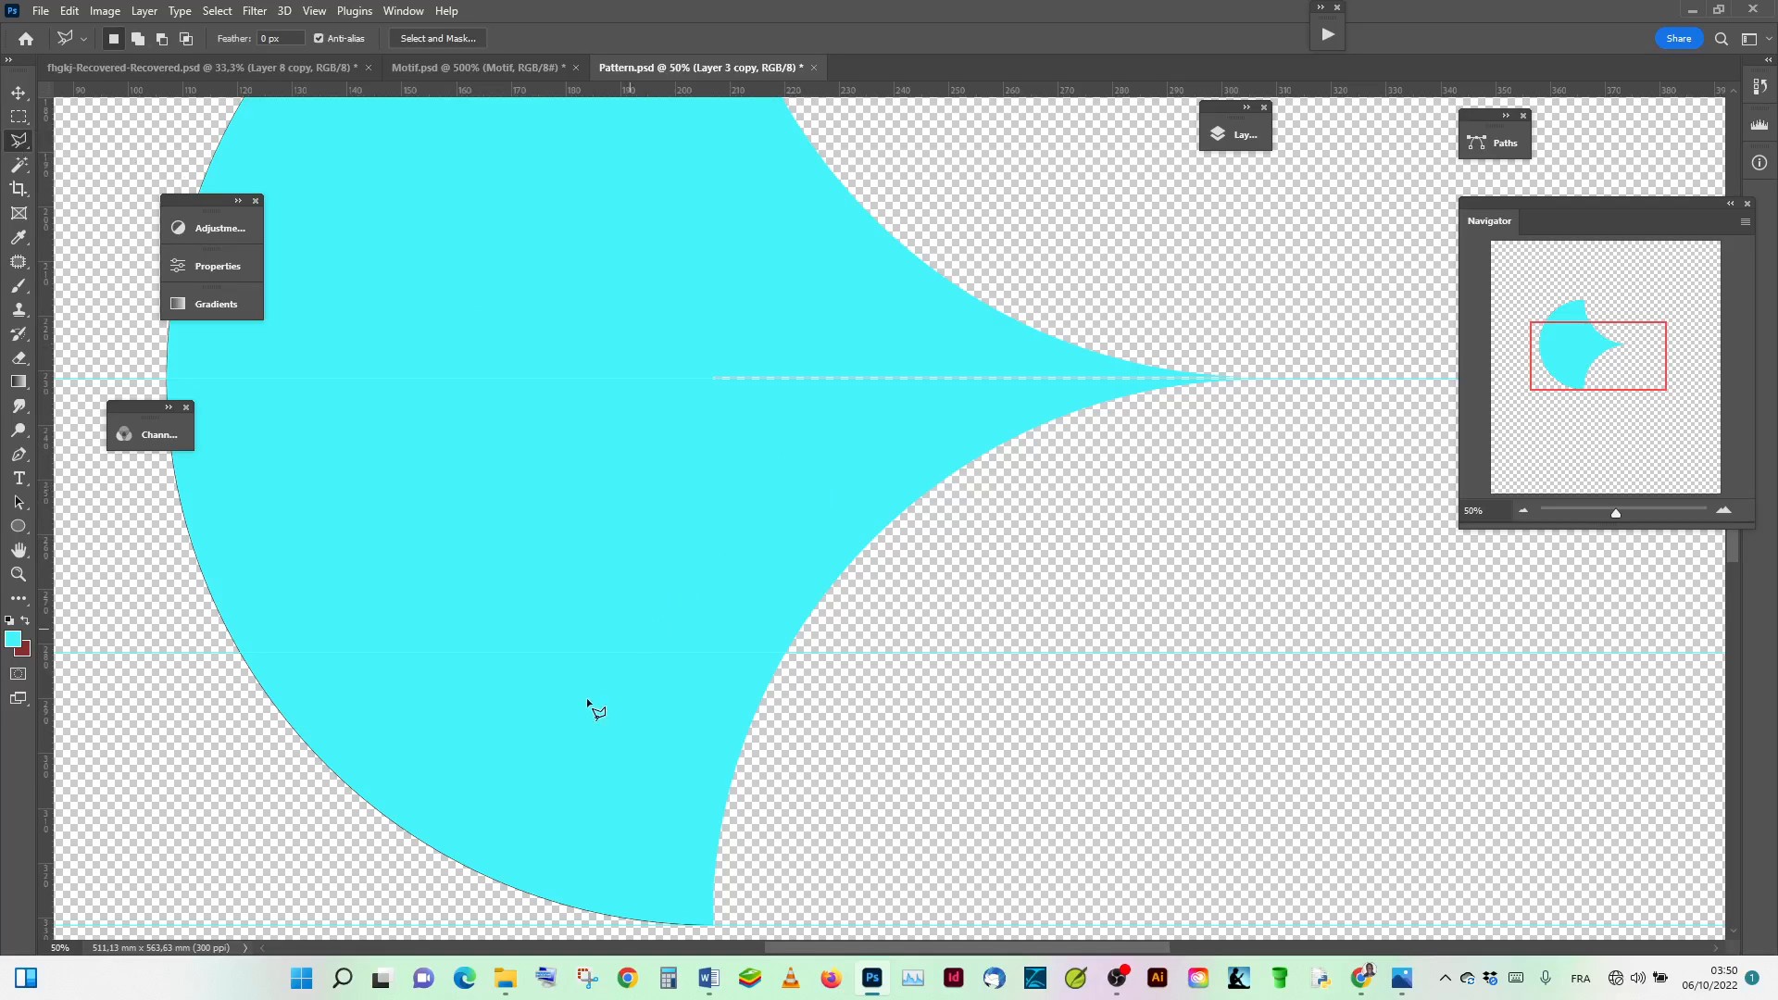
click(636, 502)
click(1109, 364)
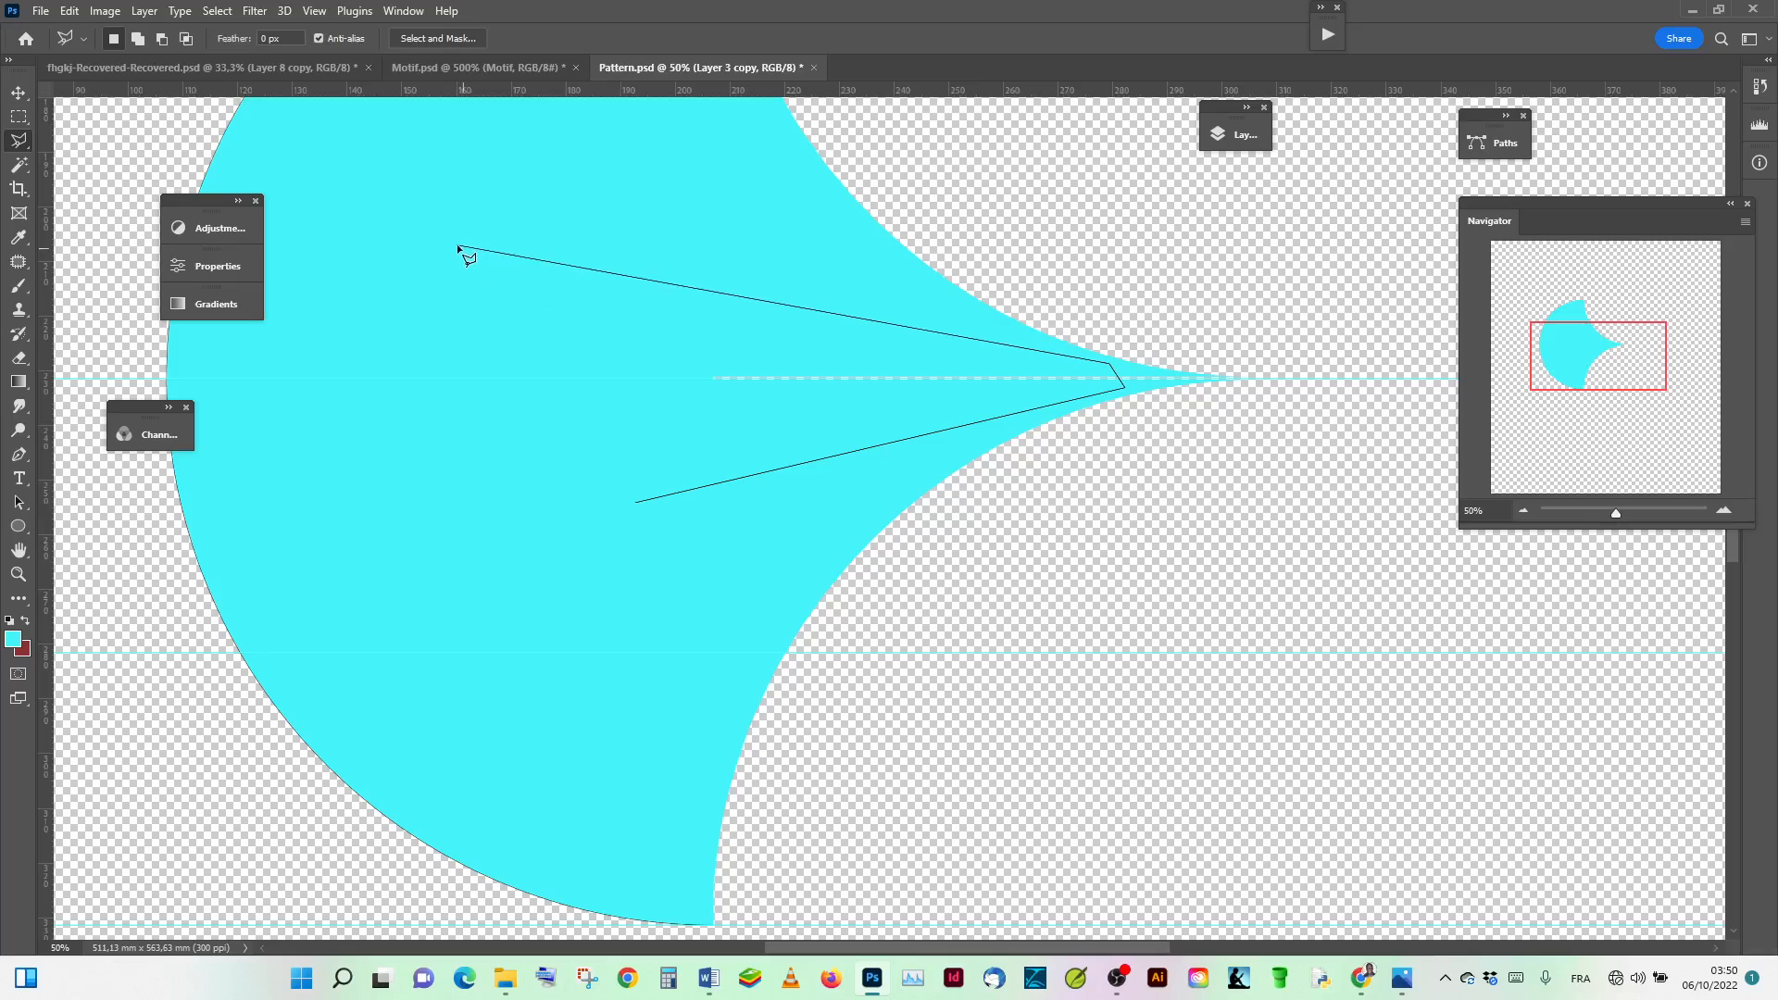
click(457, 245)
click(554, 523)
click(639, 502)
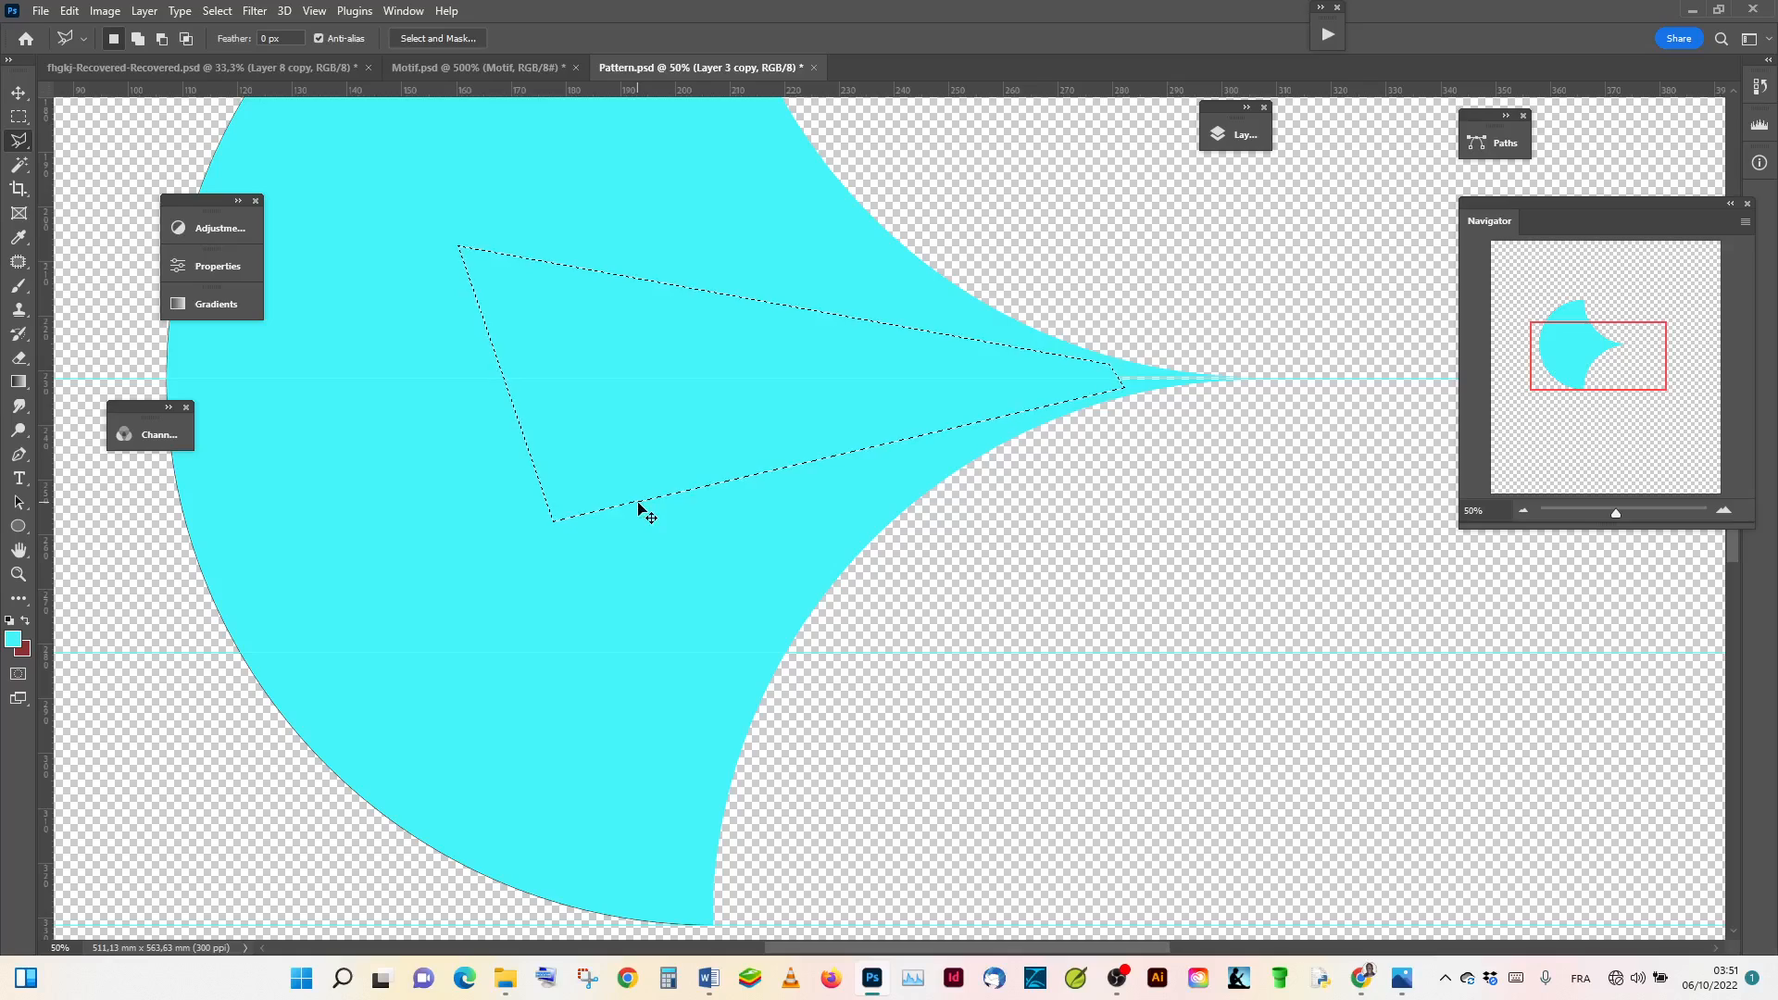
key(ctrl+d)
Step: Outline the thin gap in the pointed tip of Layer 3 copy with the Polygonal Lasso tool, fill it with the cyan foreground color, and deselect
drag(1617, 512, 1629, 510)
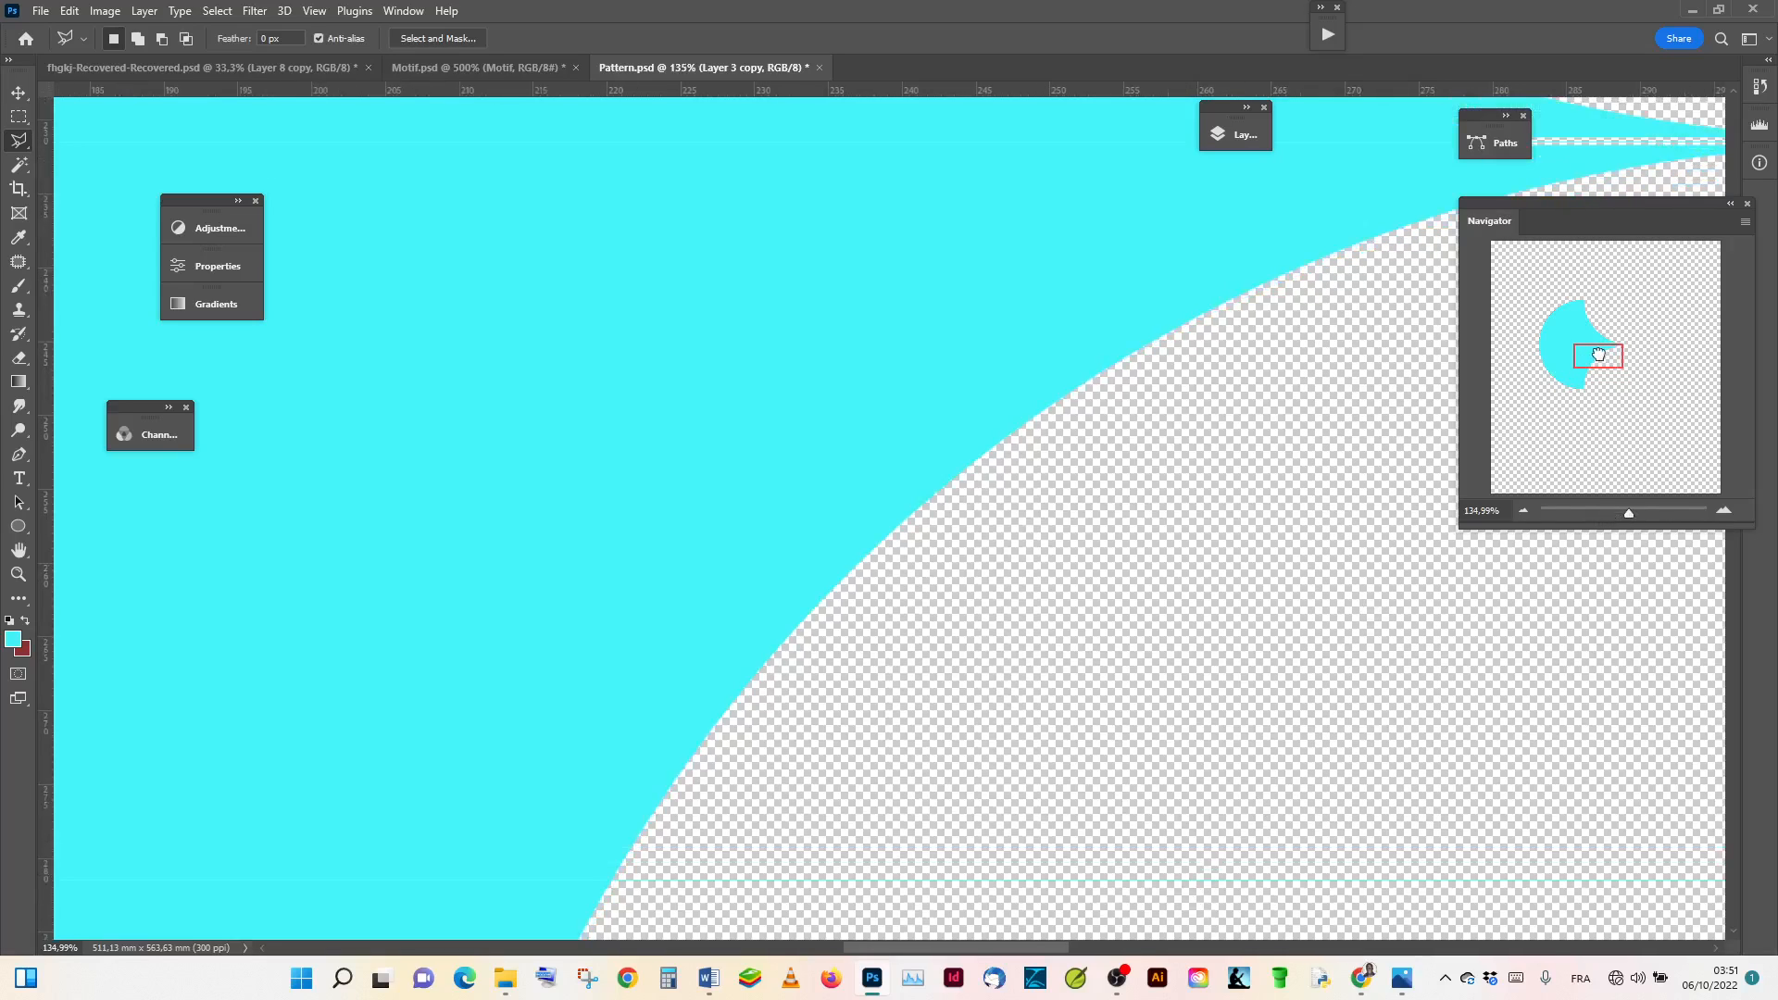
drag(1598, 354, 1618, 340)
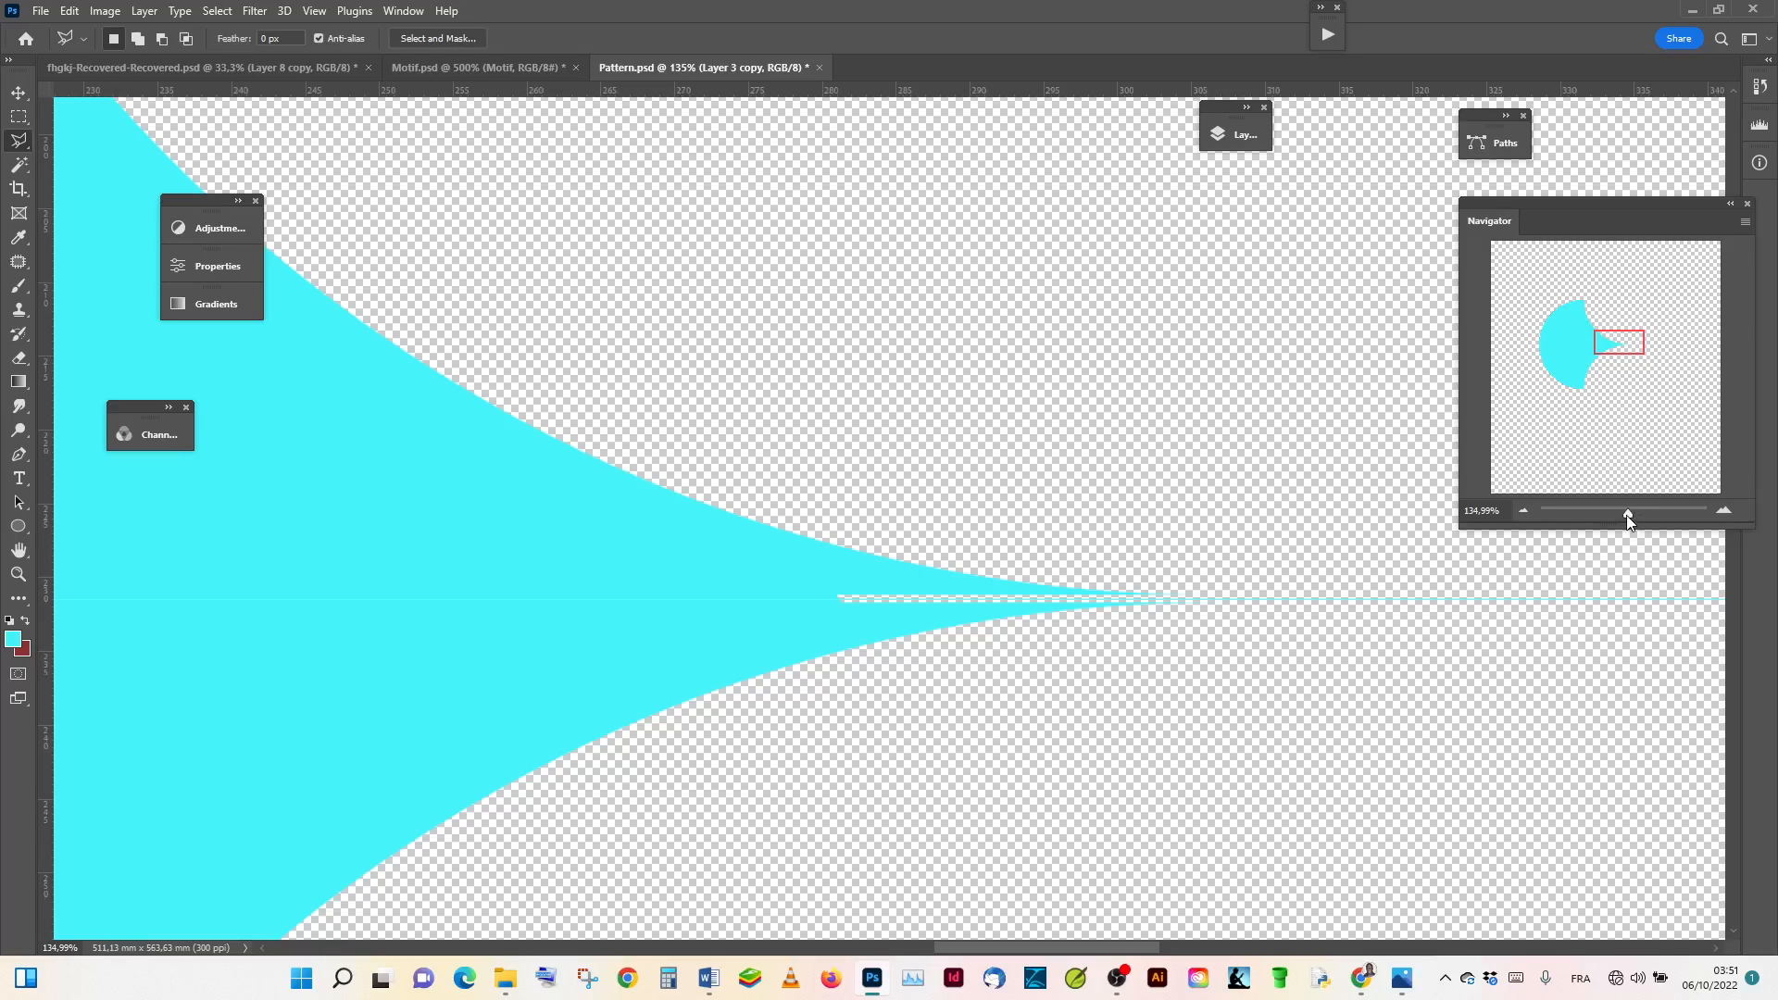
drag(1630, 513, 1646, 512)
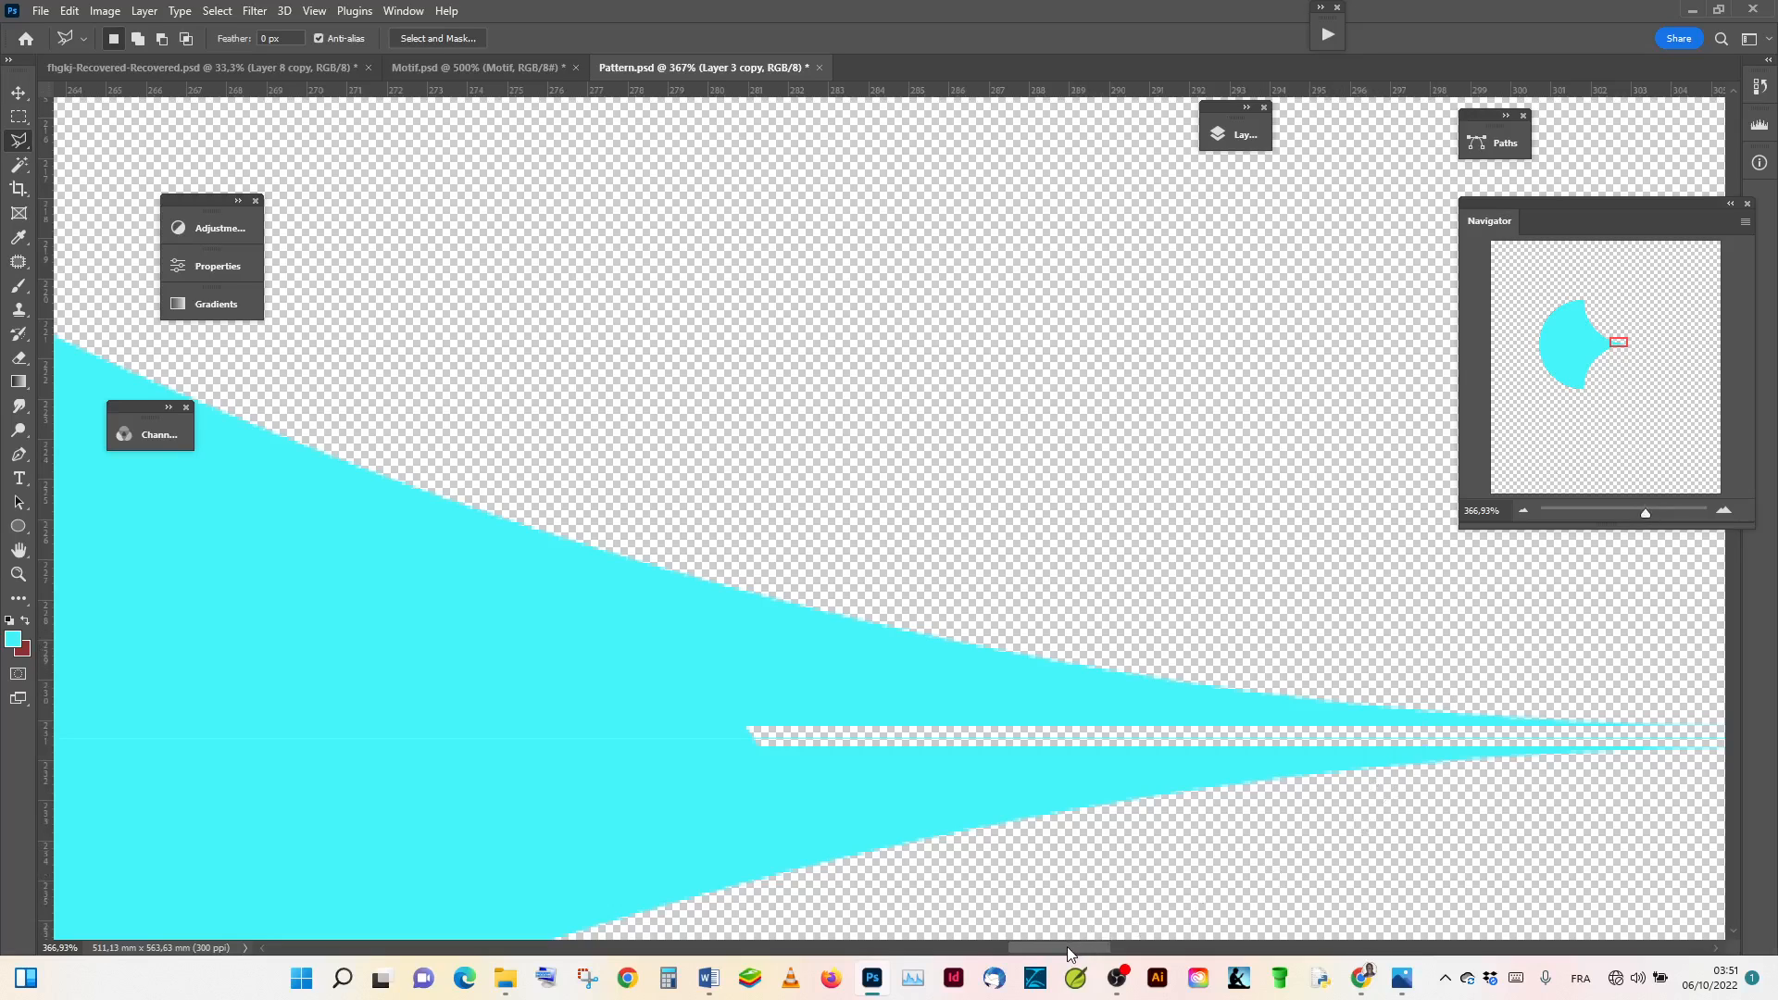
drag(1070, 951, 1099, 958)
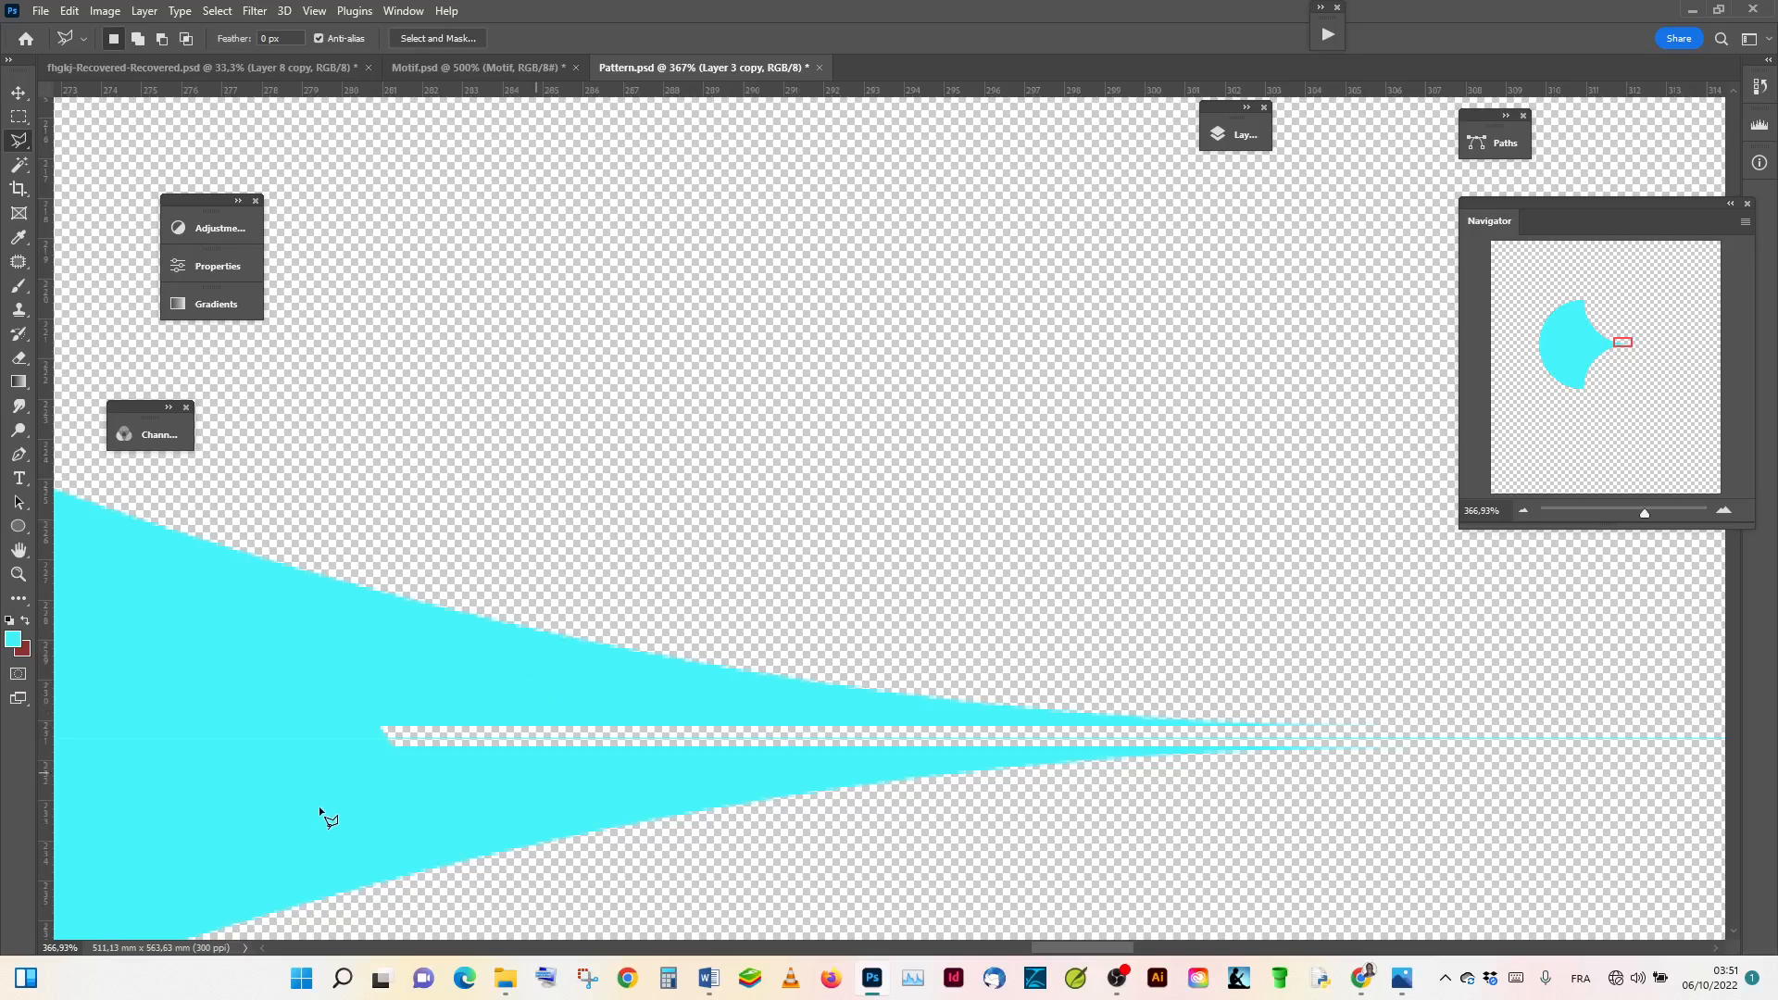
click(378, 780)
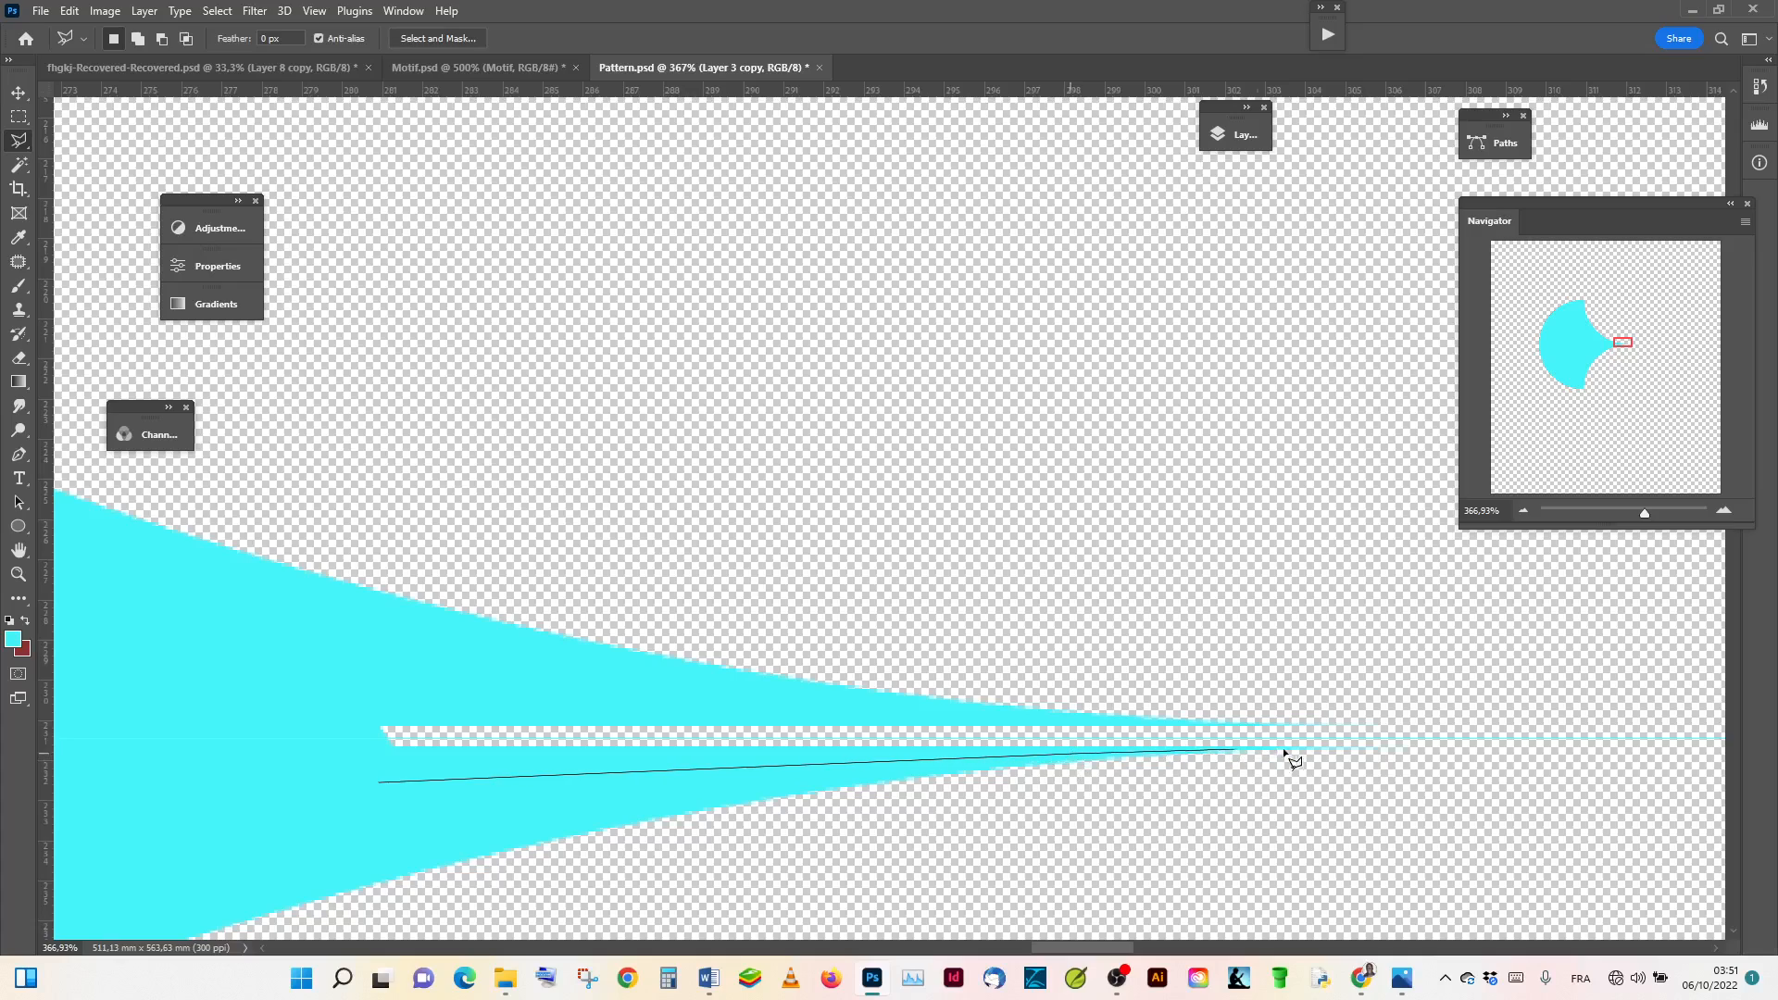
click(1342, 747)
click(1332, 724)
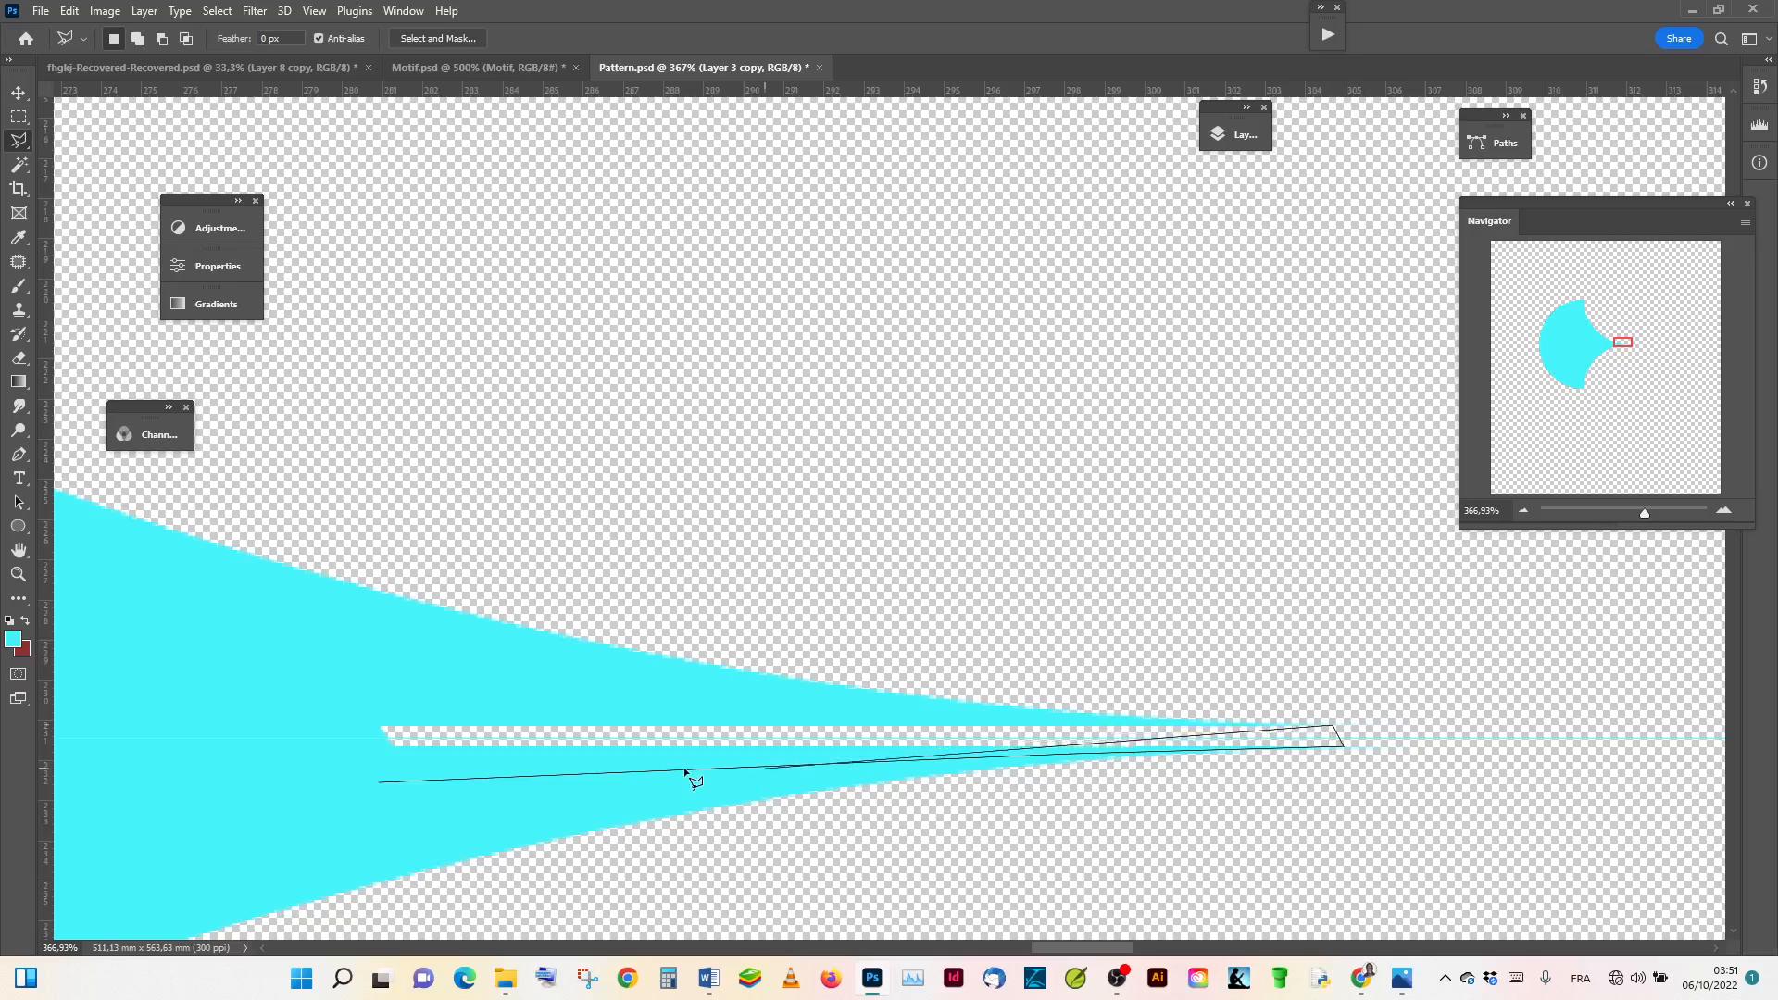
click(751, 714)
click(341, 685)
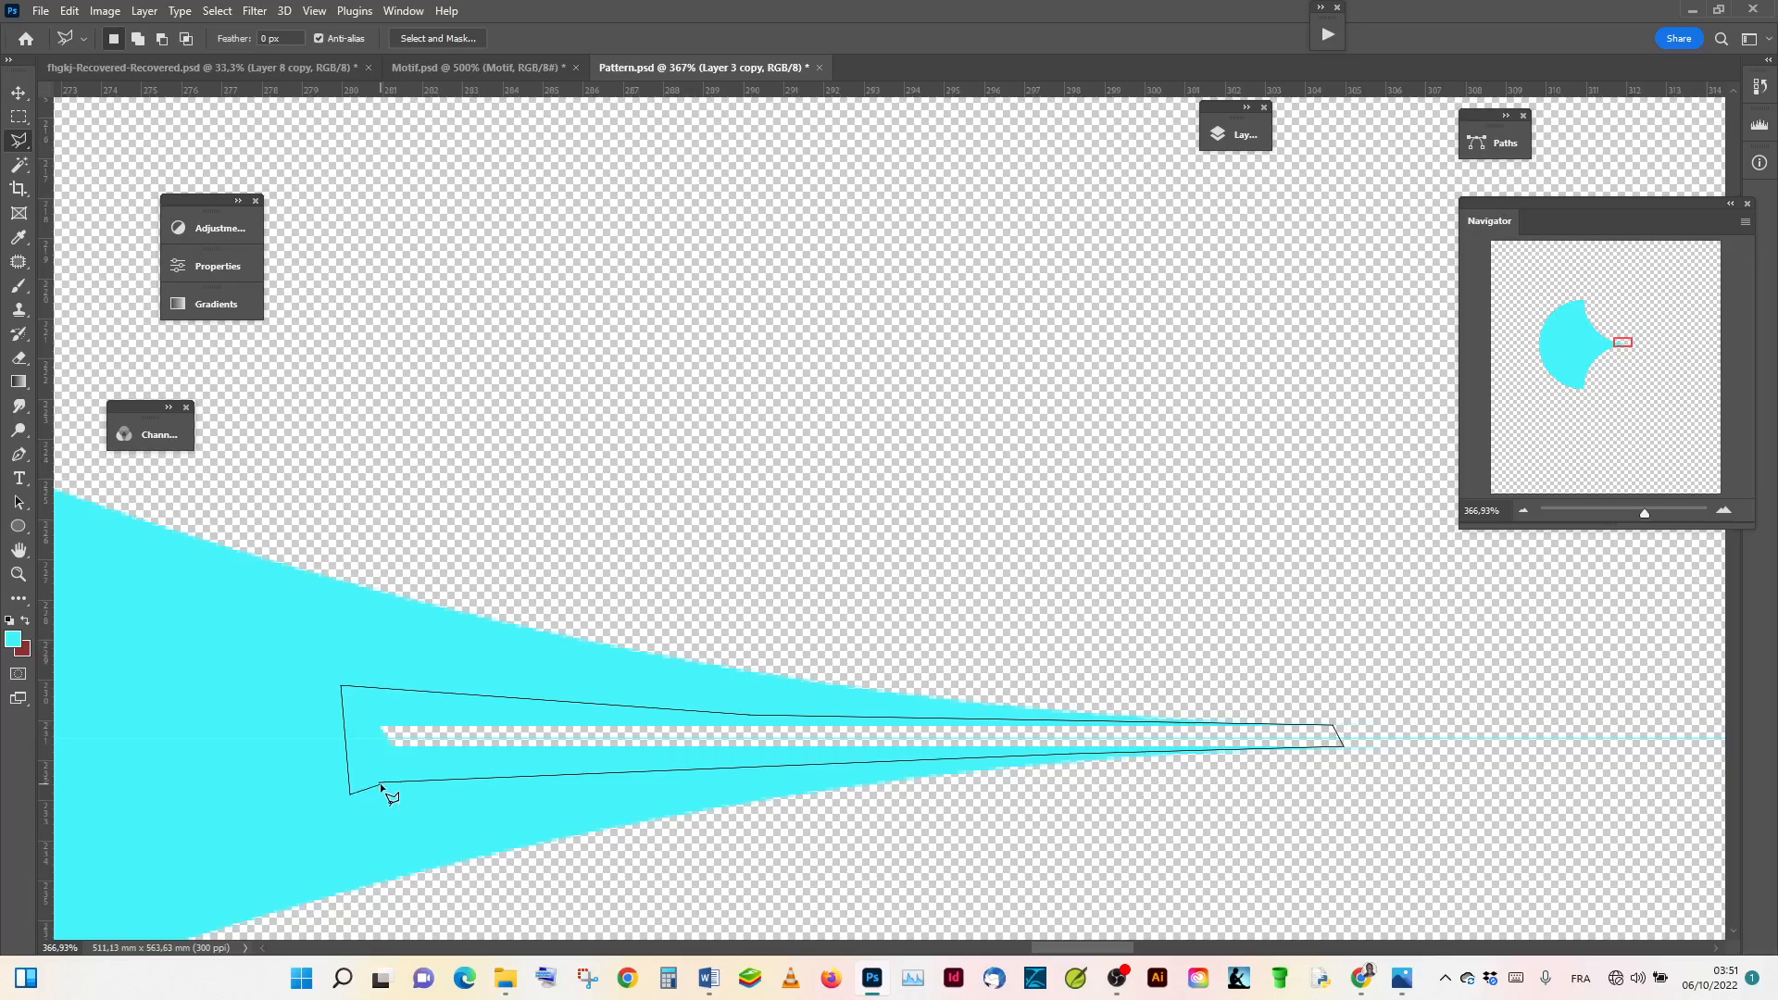
click(380, 781)
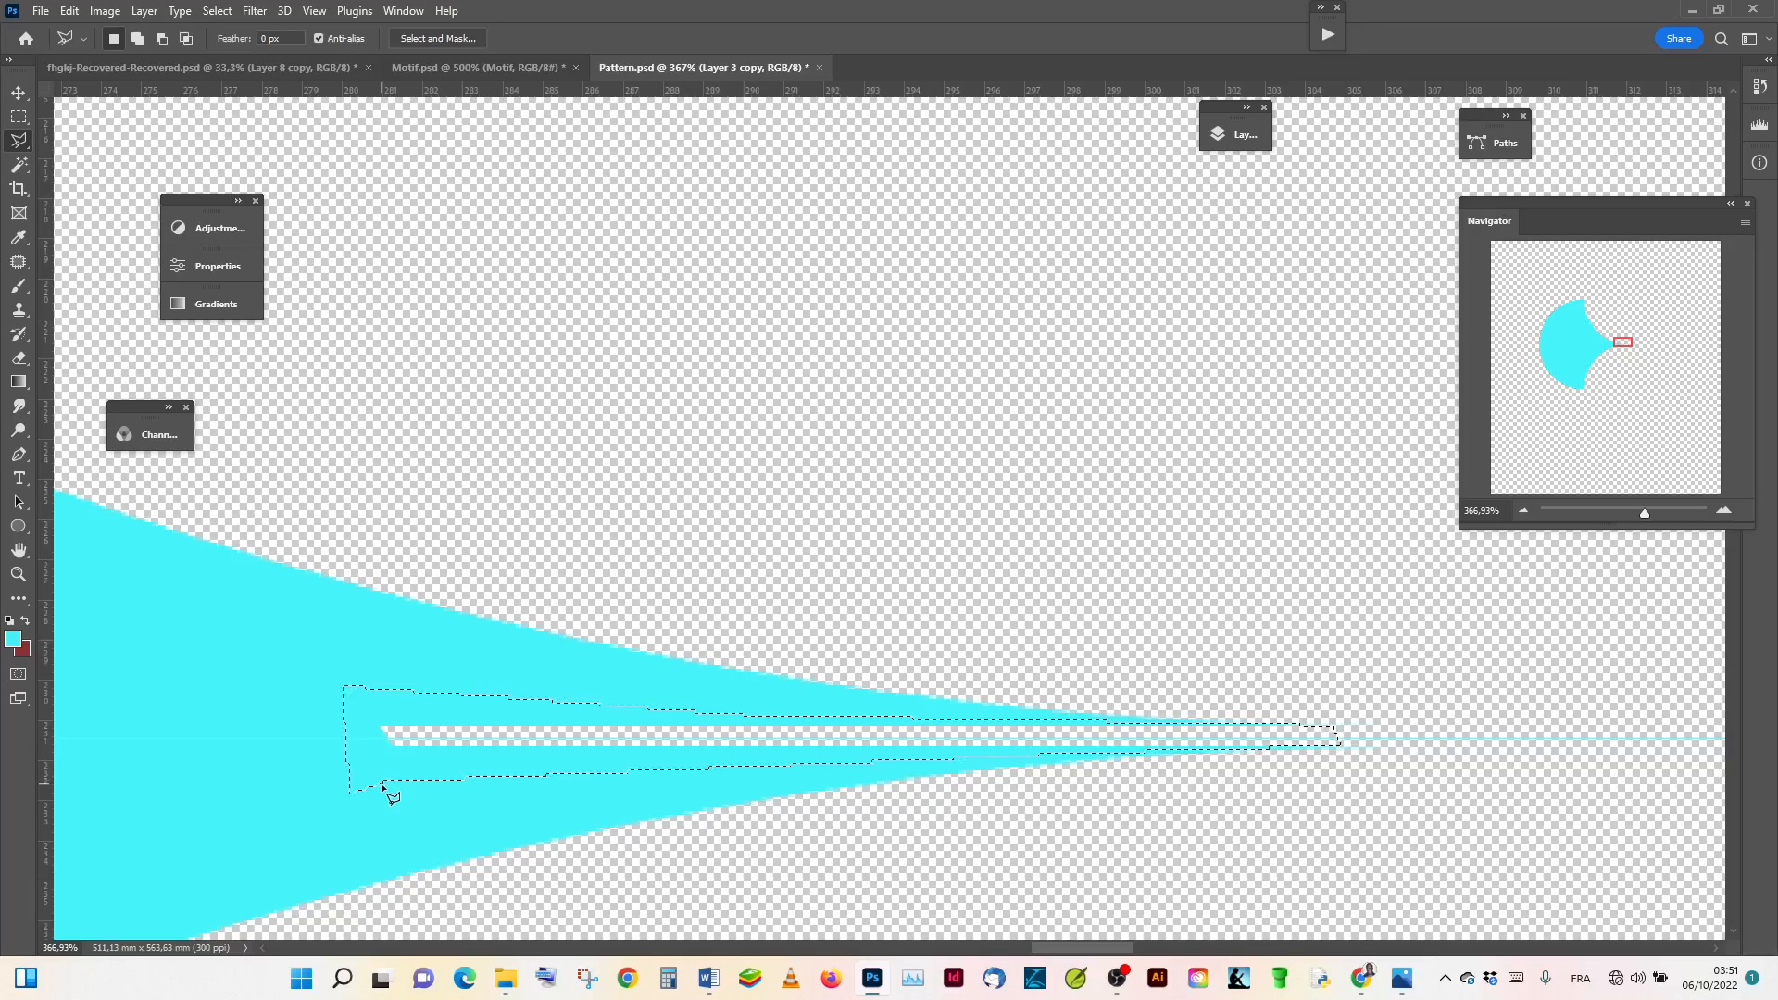
key(alt+BackSpace)
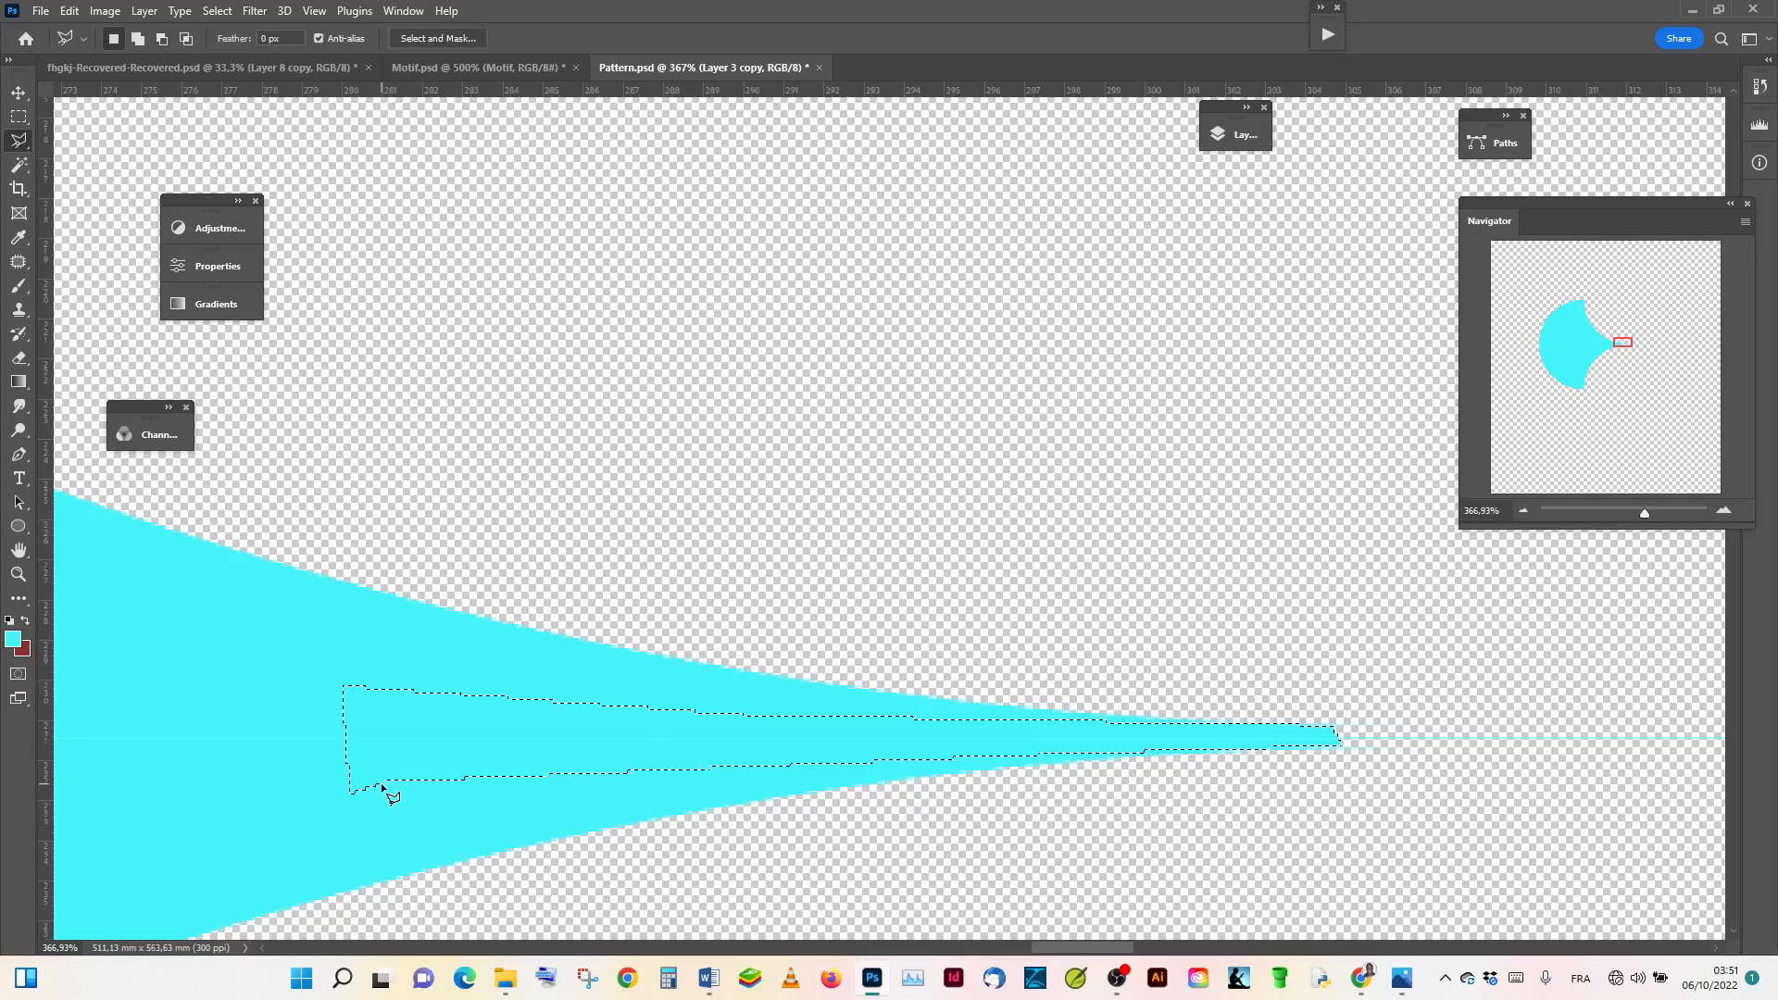
key(ctrl+d)
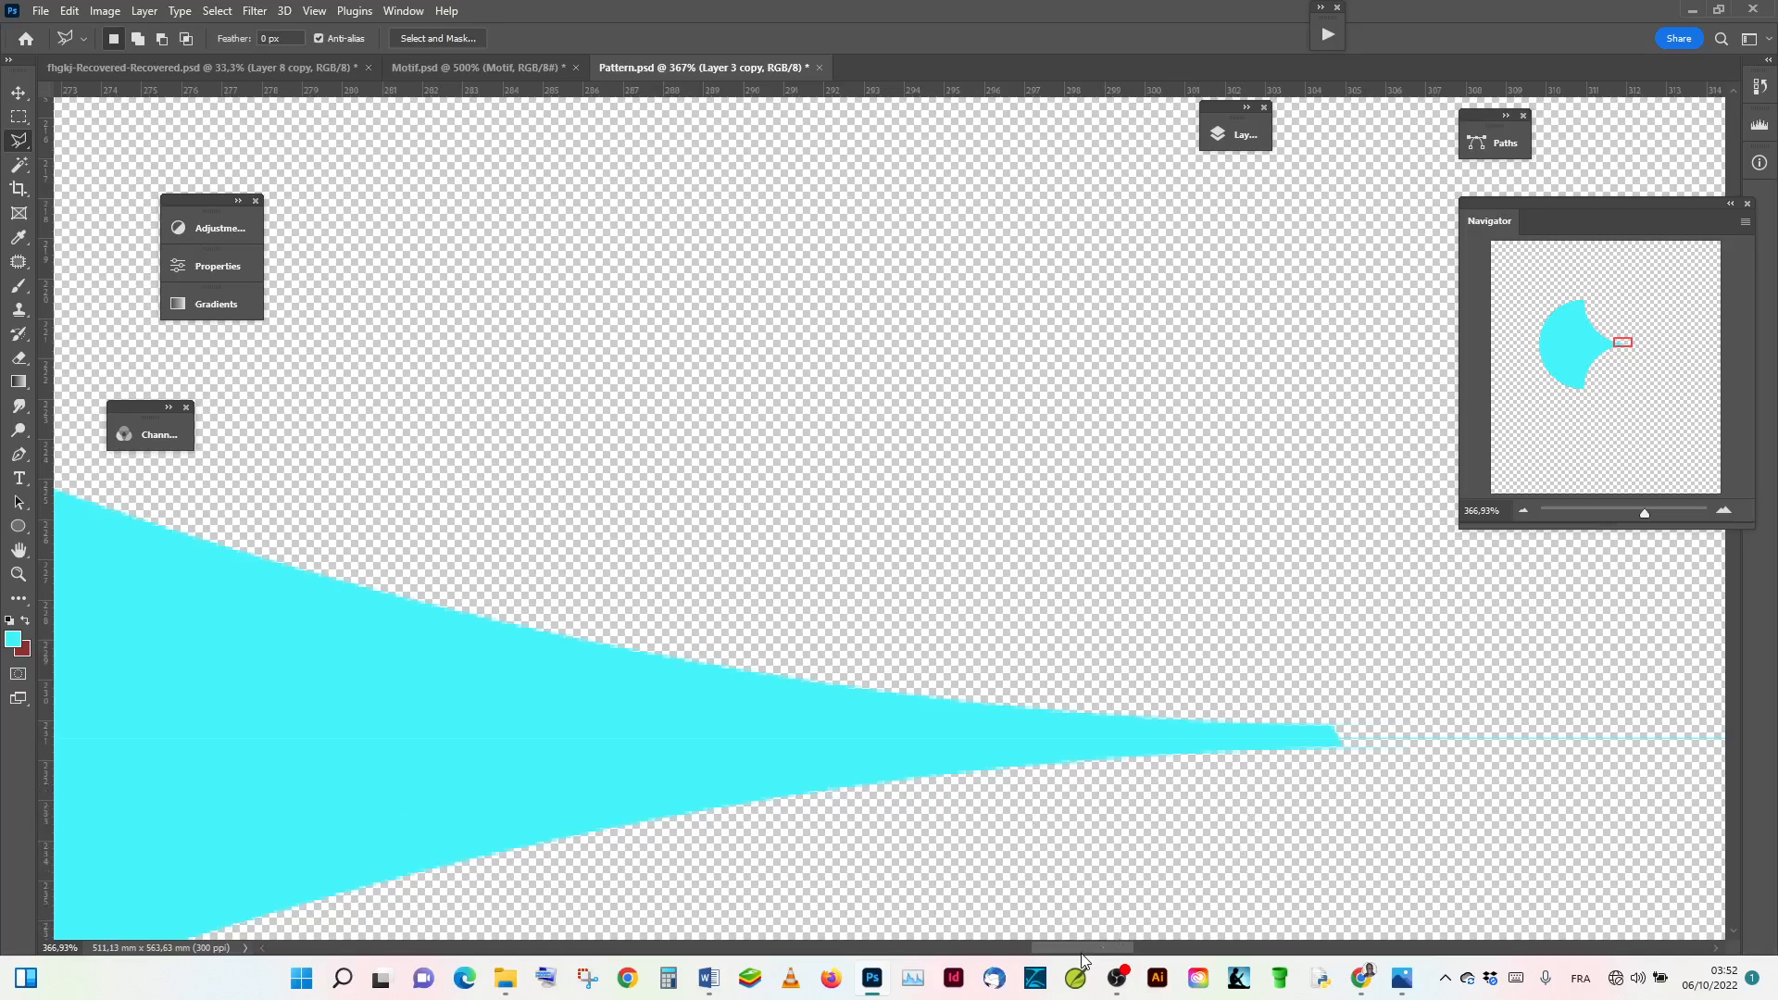
Step: Duplicate the repaired Layer 3 copy under the default name
mouse_move(1082, 950)
mouse_down()
mouse_move(1052, 949)
mouse_move(1088, 946)
mouse_up()
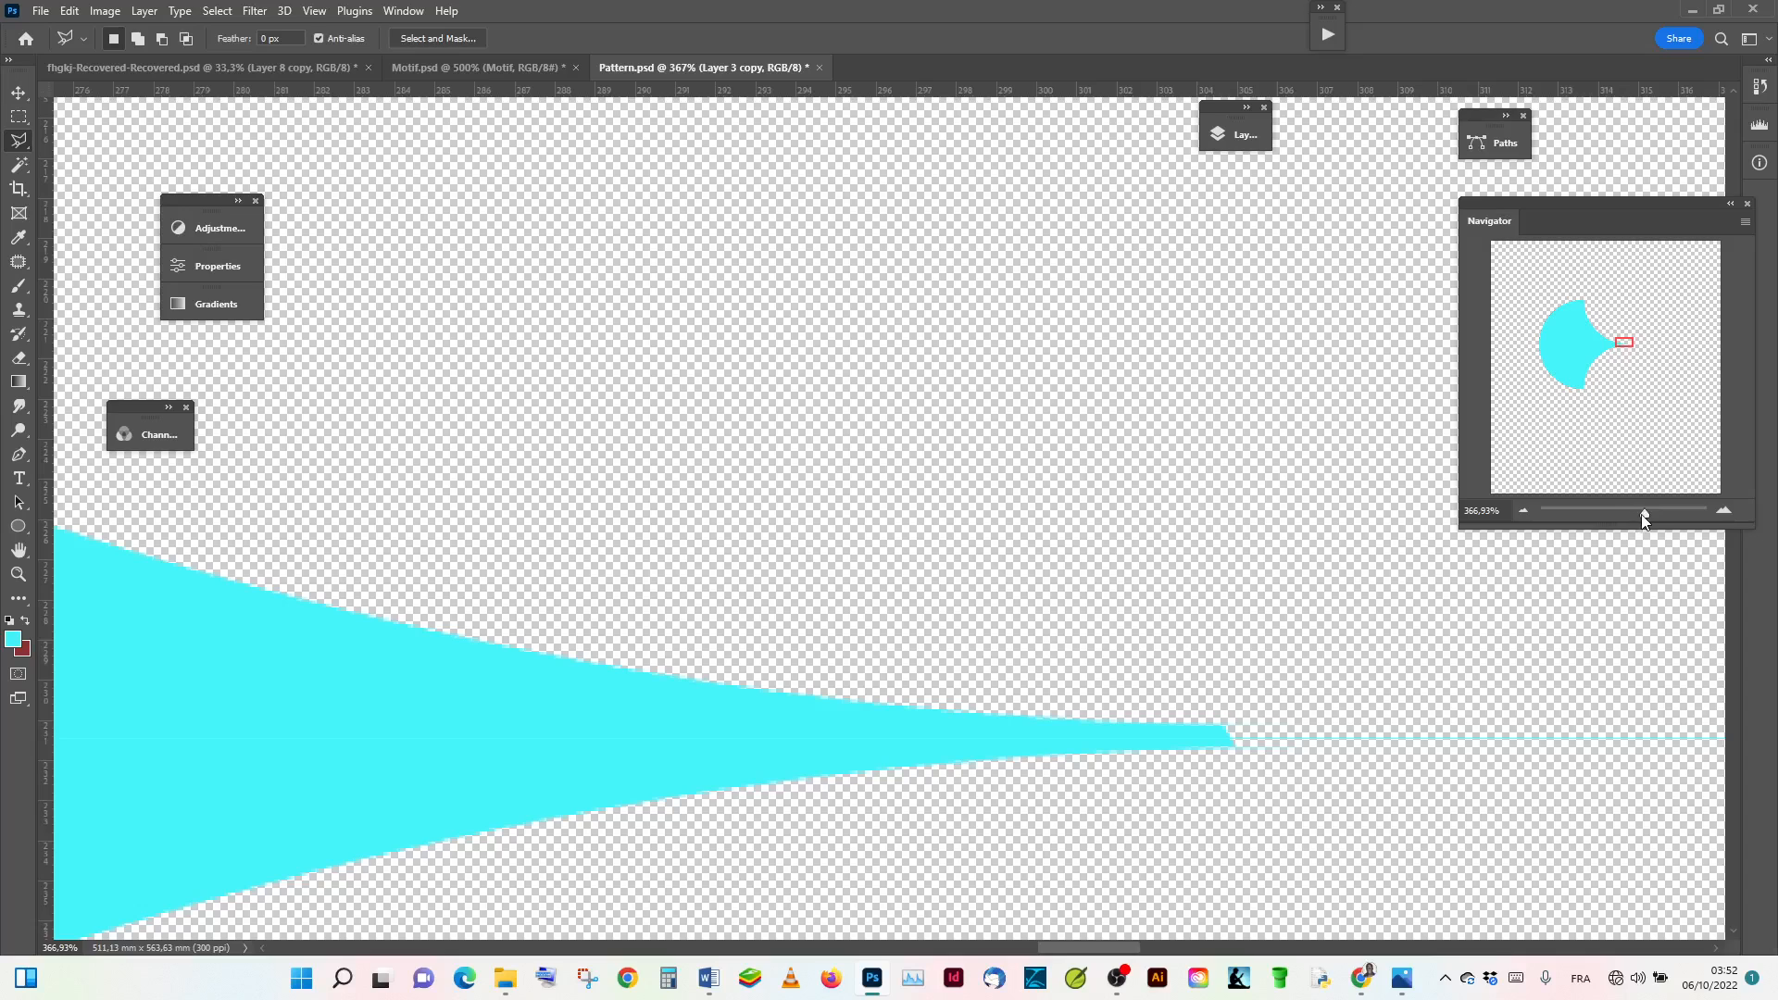
mouse_move(1644, 515)
mouse_down()
mouse_move(1591, 530)
mouse_move(1613, 530)
mouse_up()
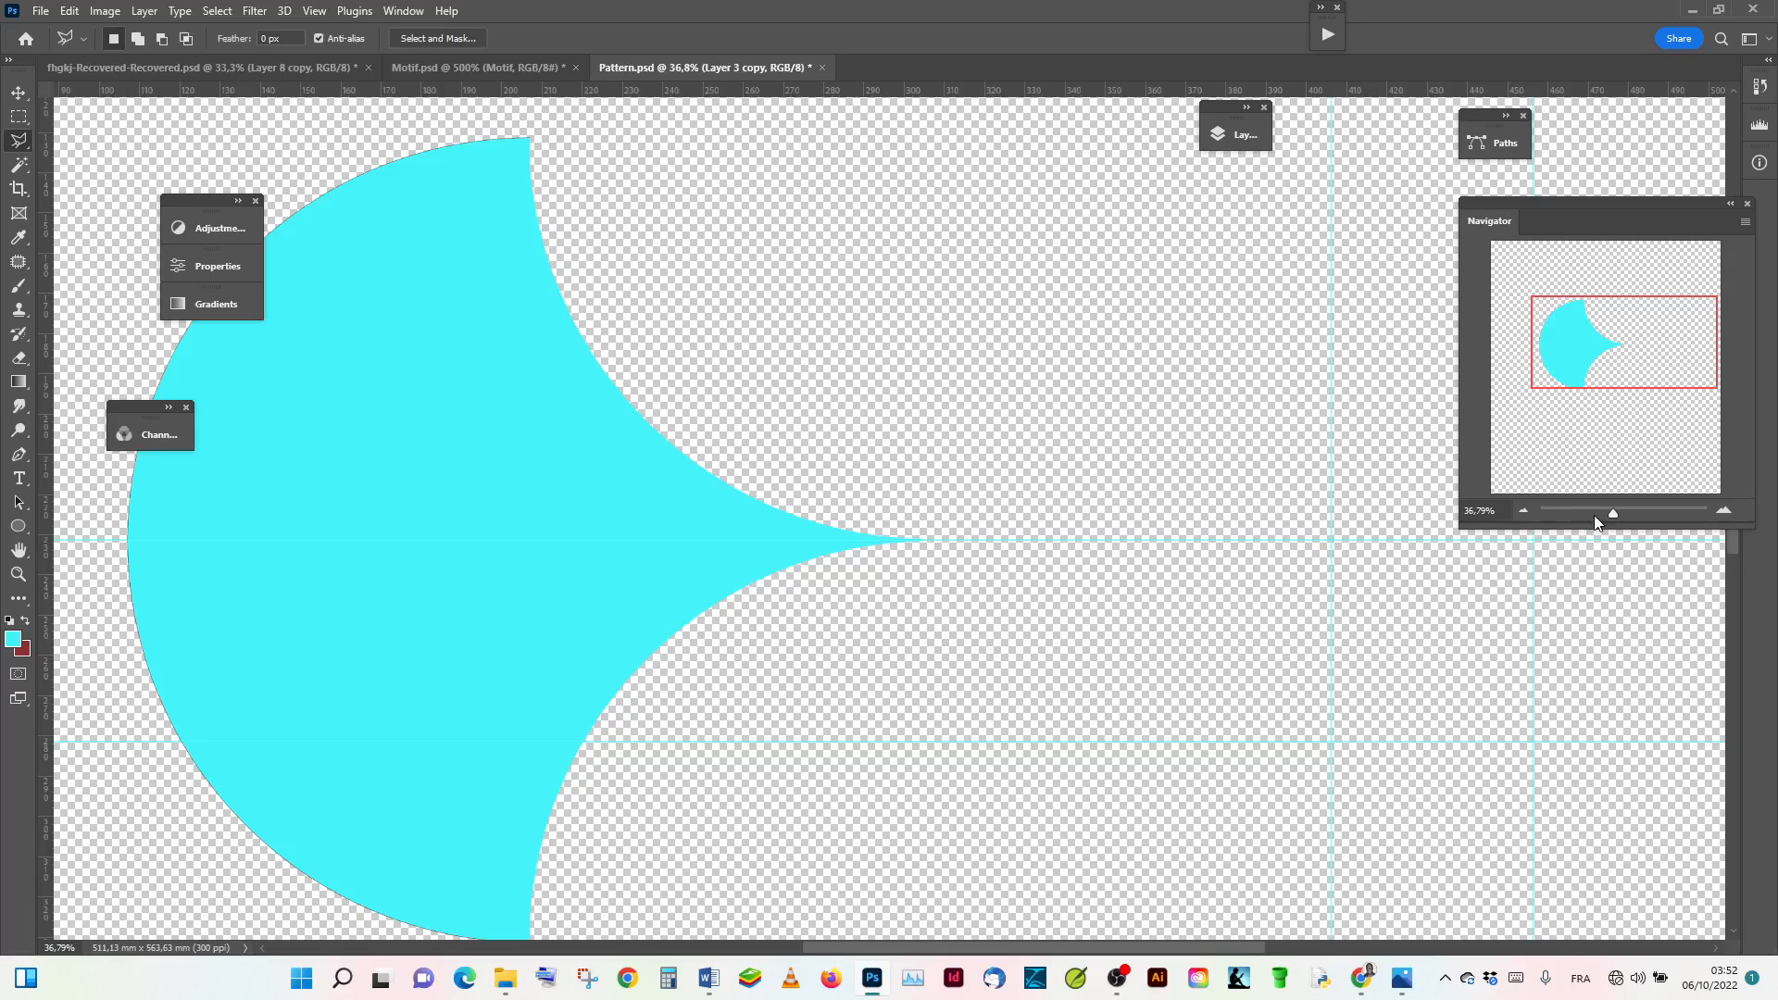
mouse_move(1612, 515)
mouse_down()
mouse_move(1650, 524)
mouse_move(1572, 523)
mouse_move(1607, 524)
mouse_up()
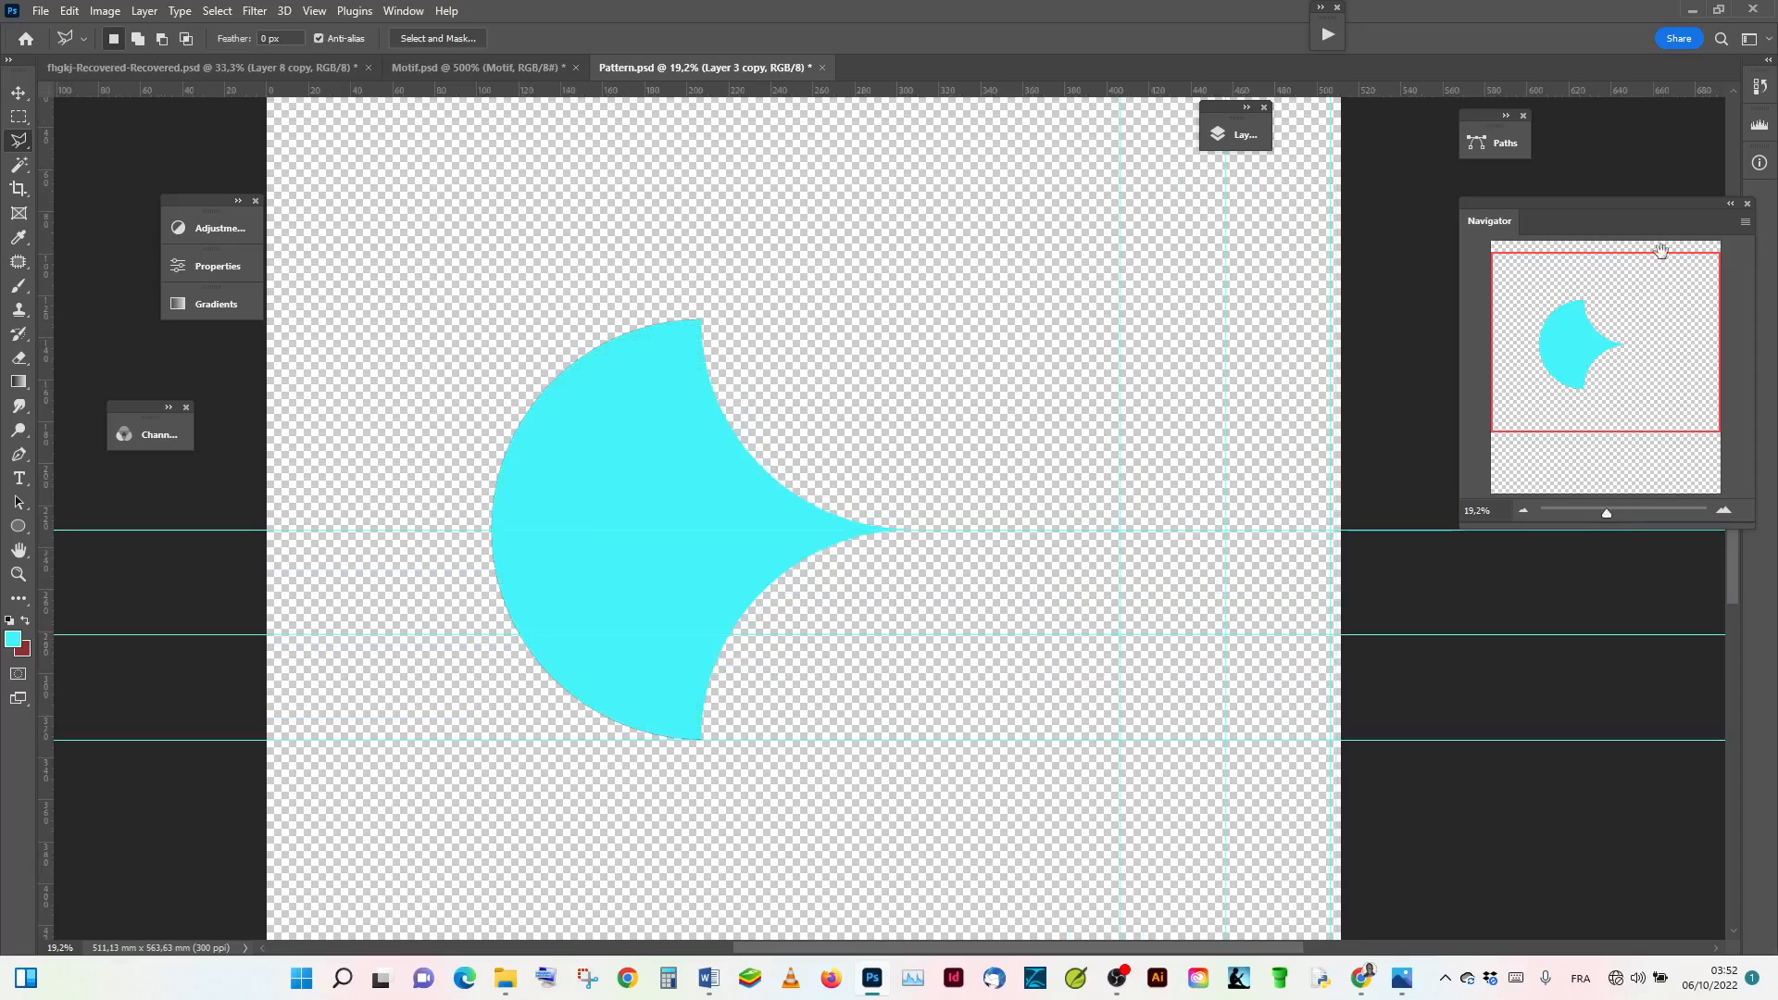
click(1240, 137)
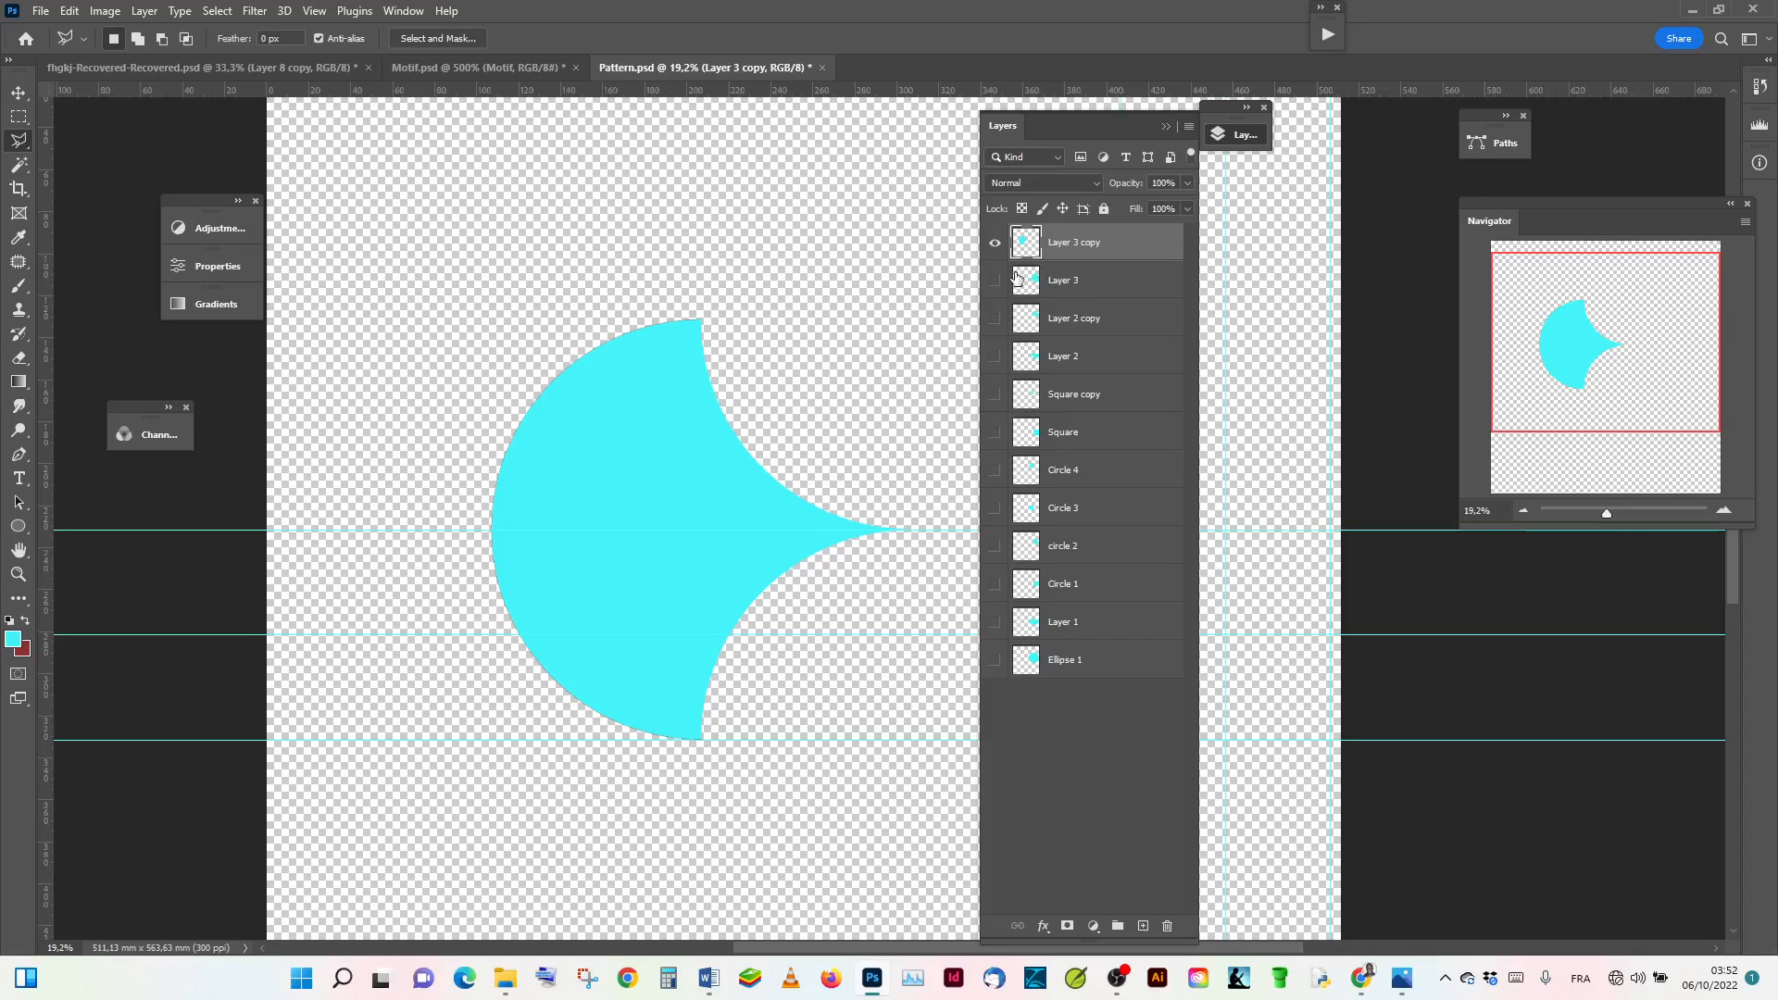
right_click(1106, 242)
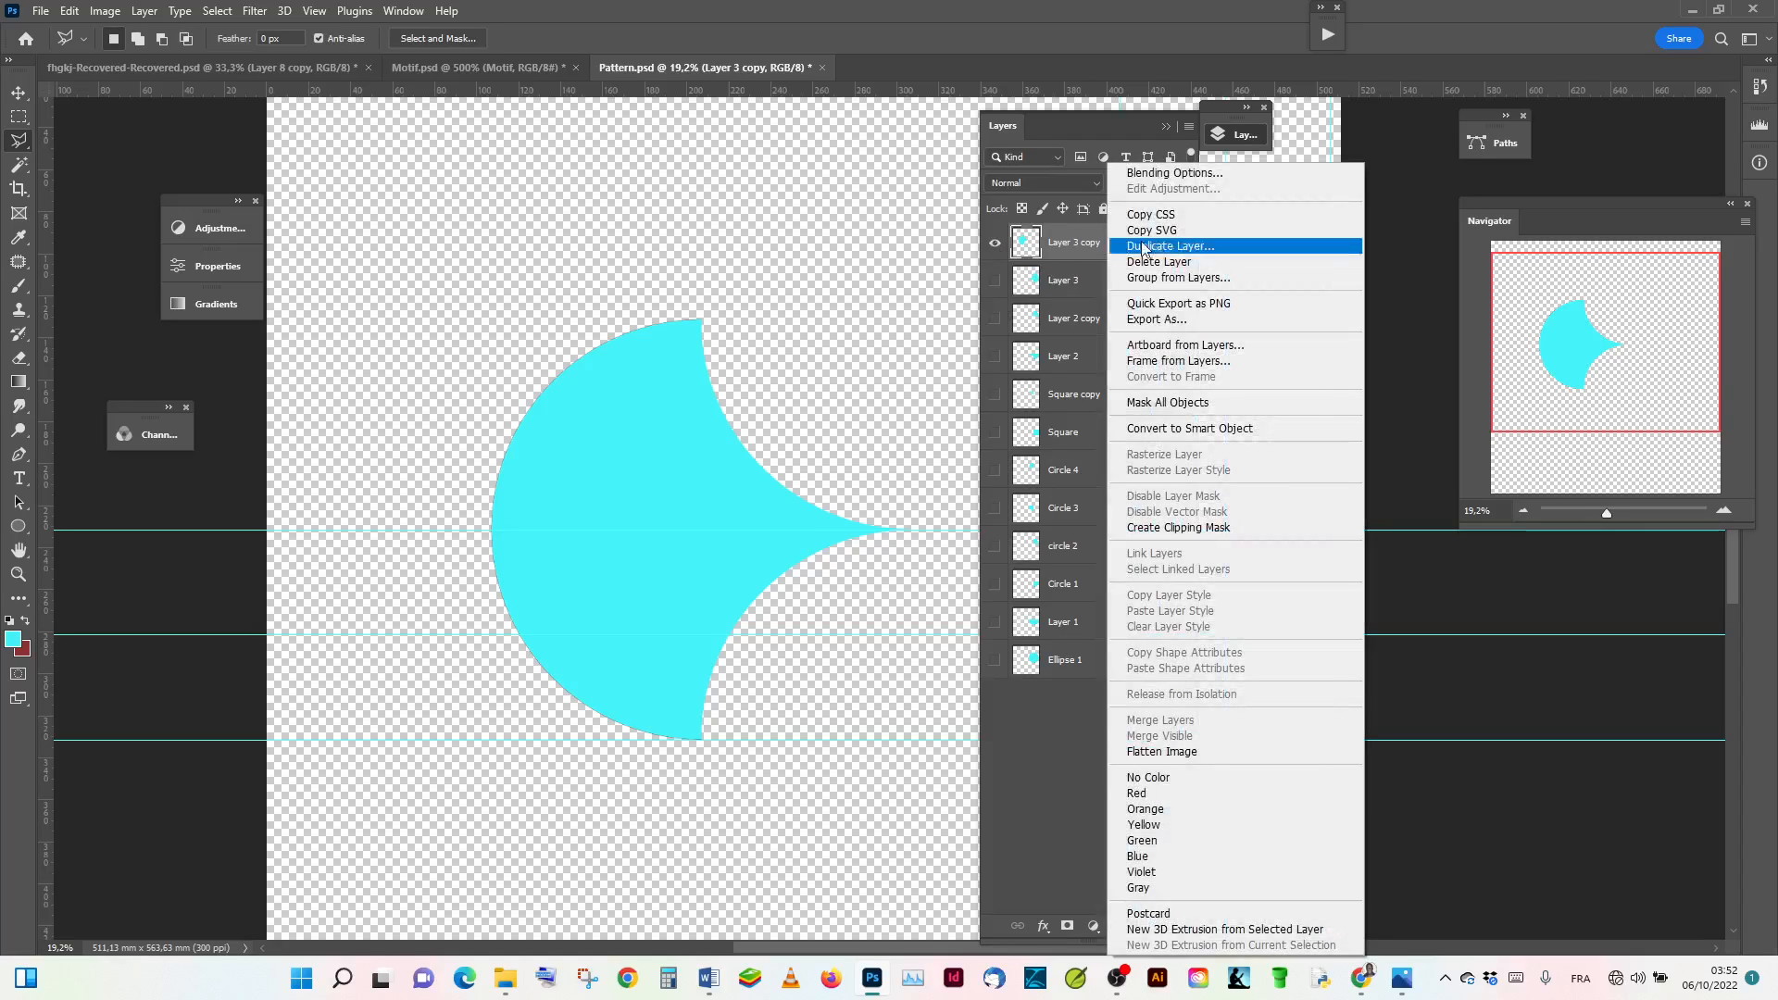
click(1172, 256)
click(1041, 271)
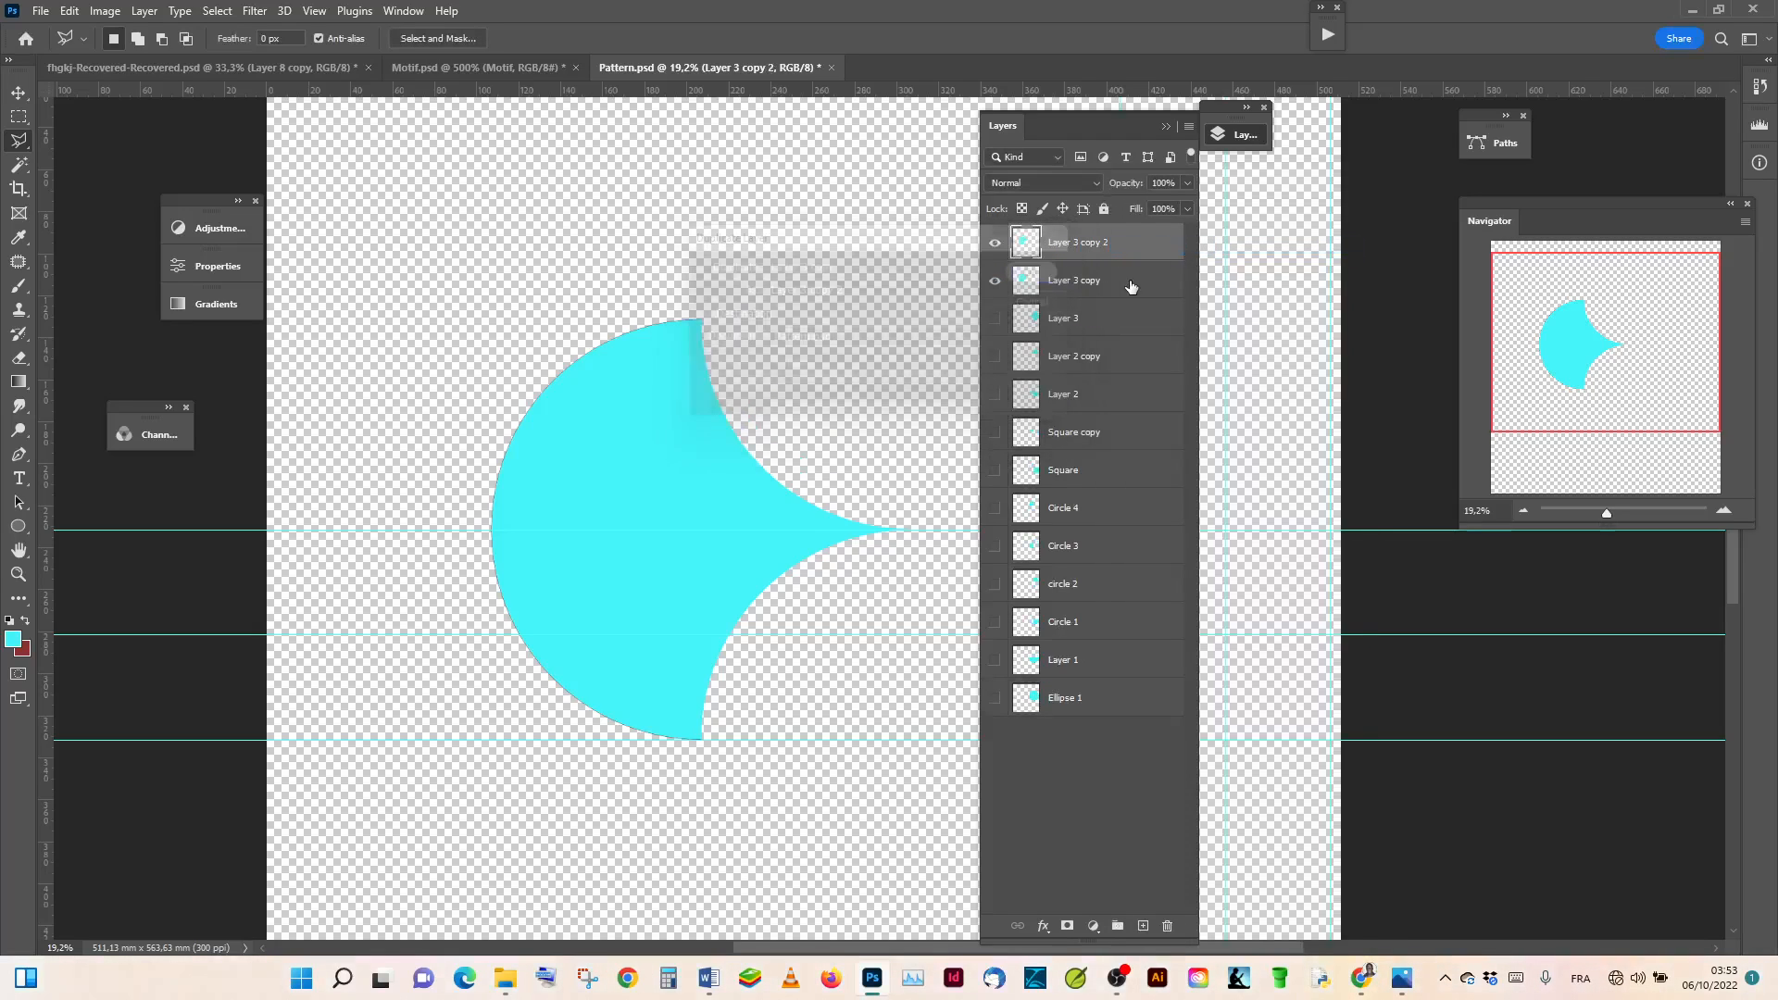
click(1167, 127)
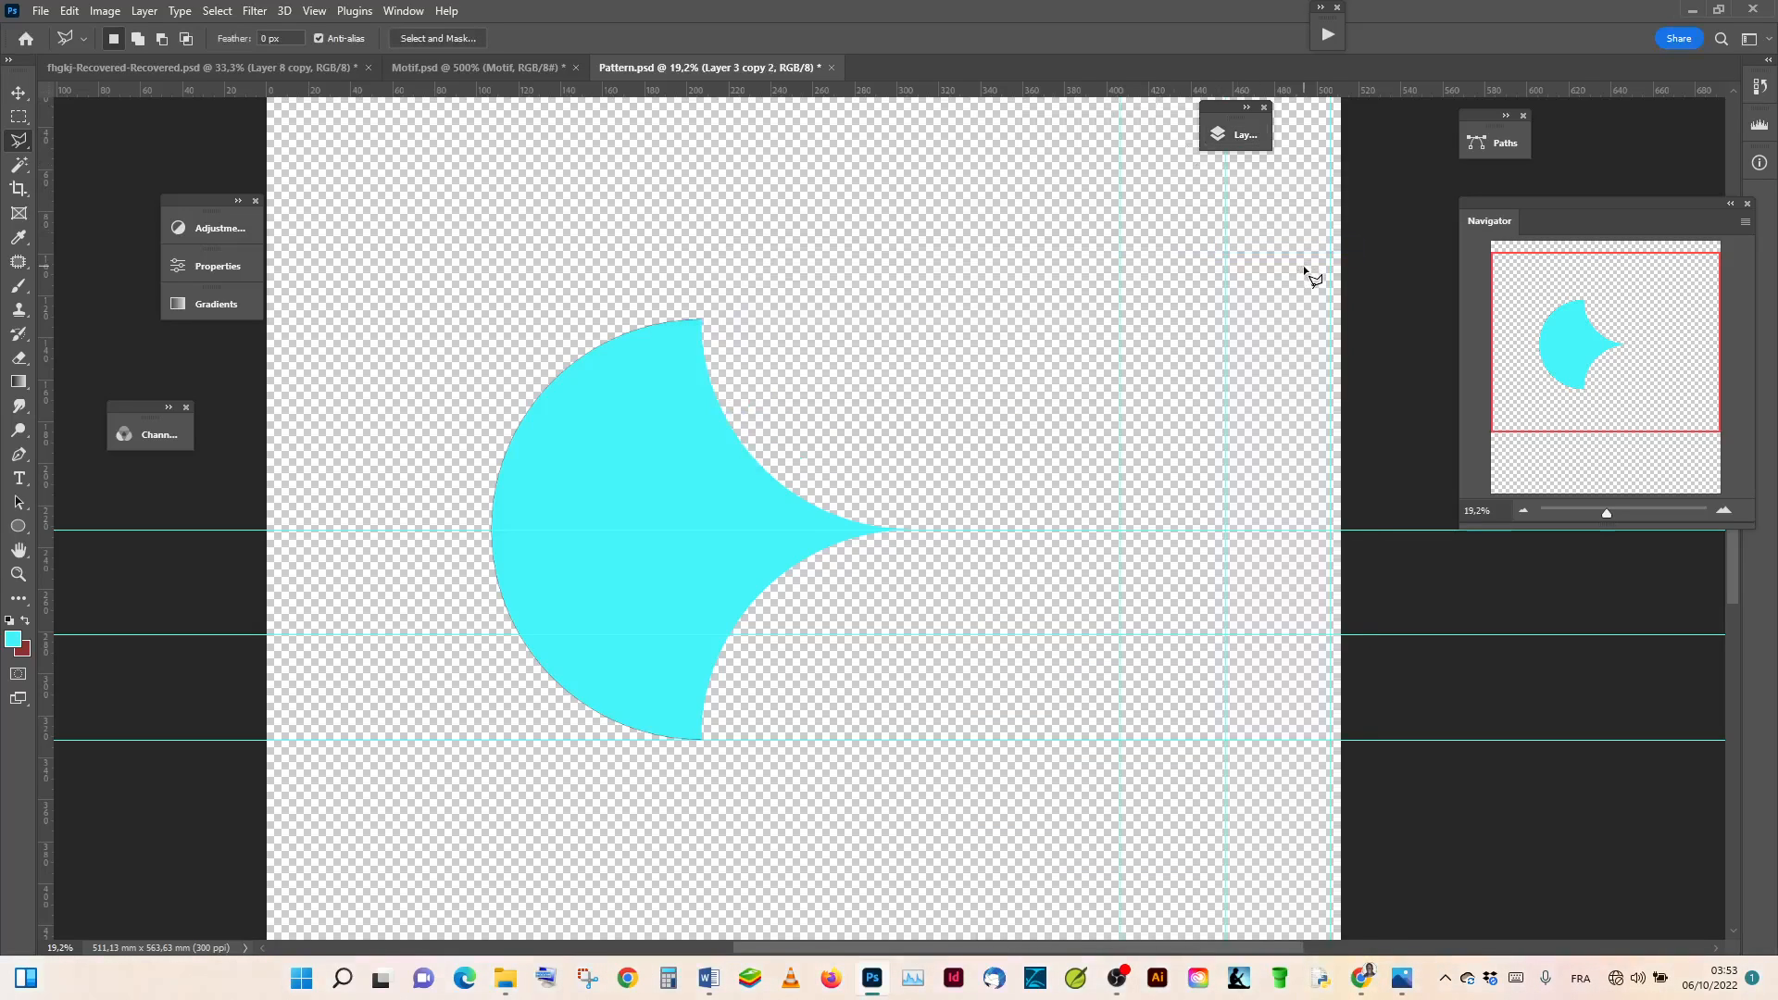
Step: Flip Layer 3 copy 2 horizontally about its pointed tip with Free Transform, mirroring it opposite the original piece
click(18, 93)
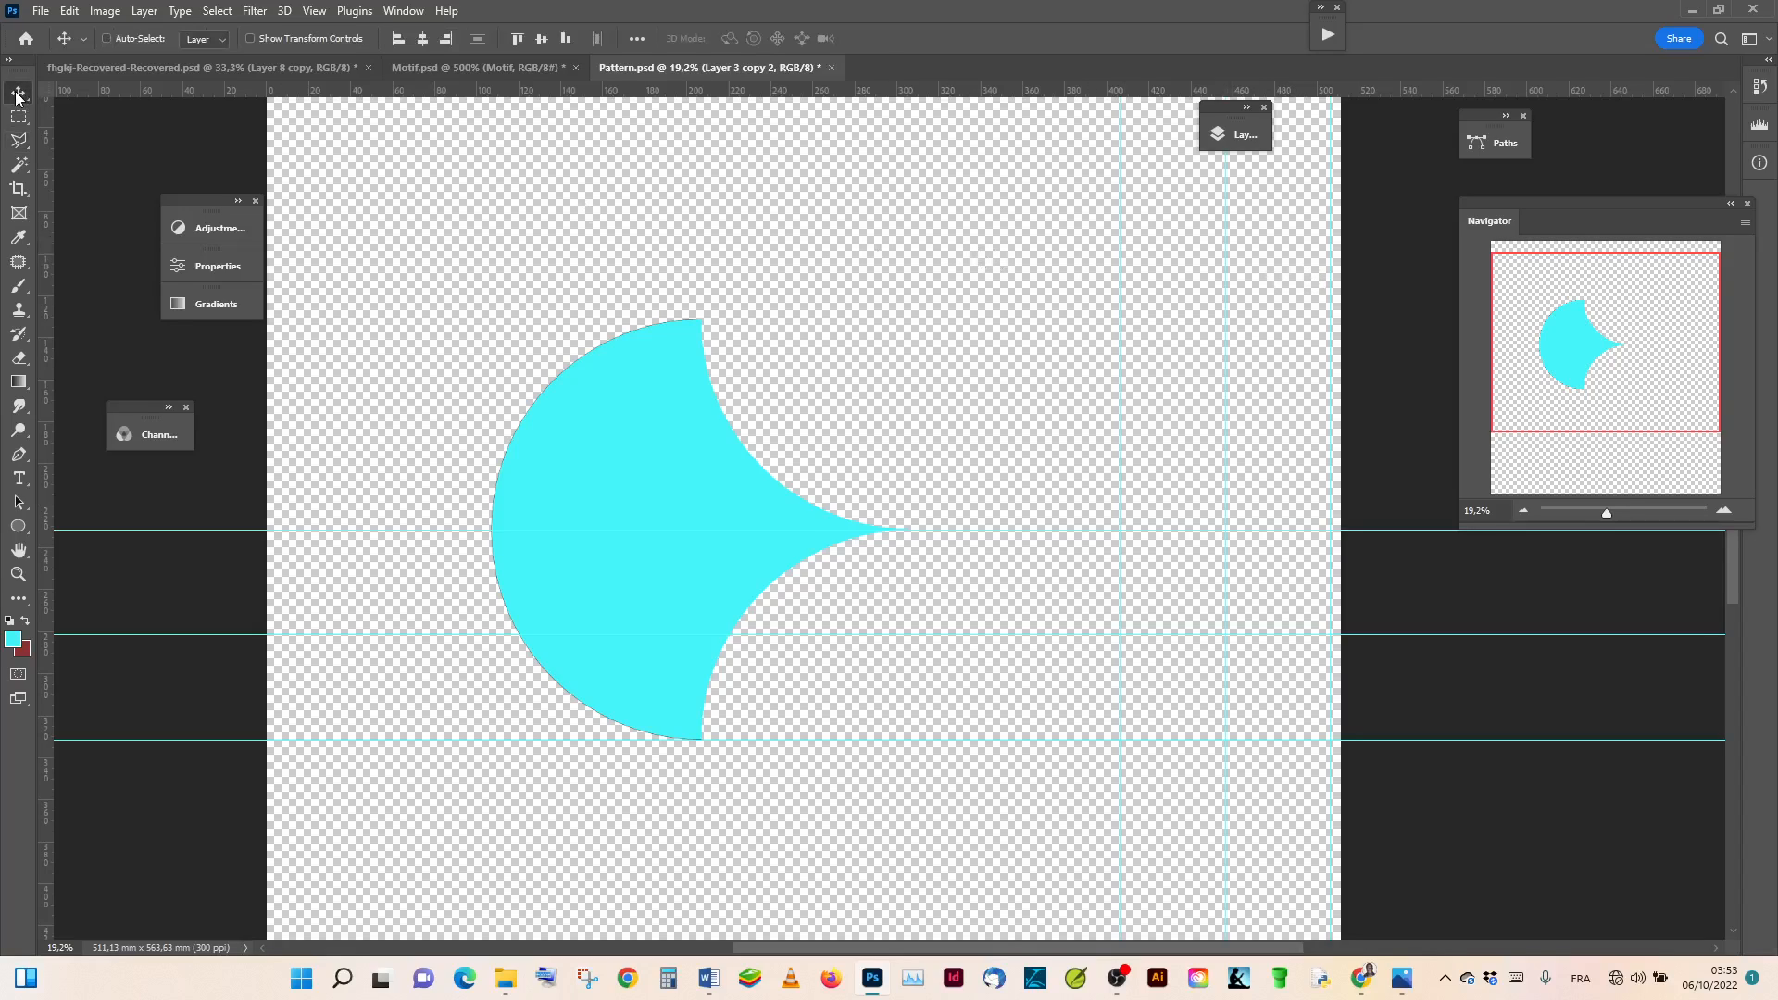
key(ctrl+t)
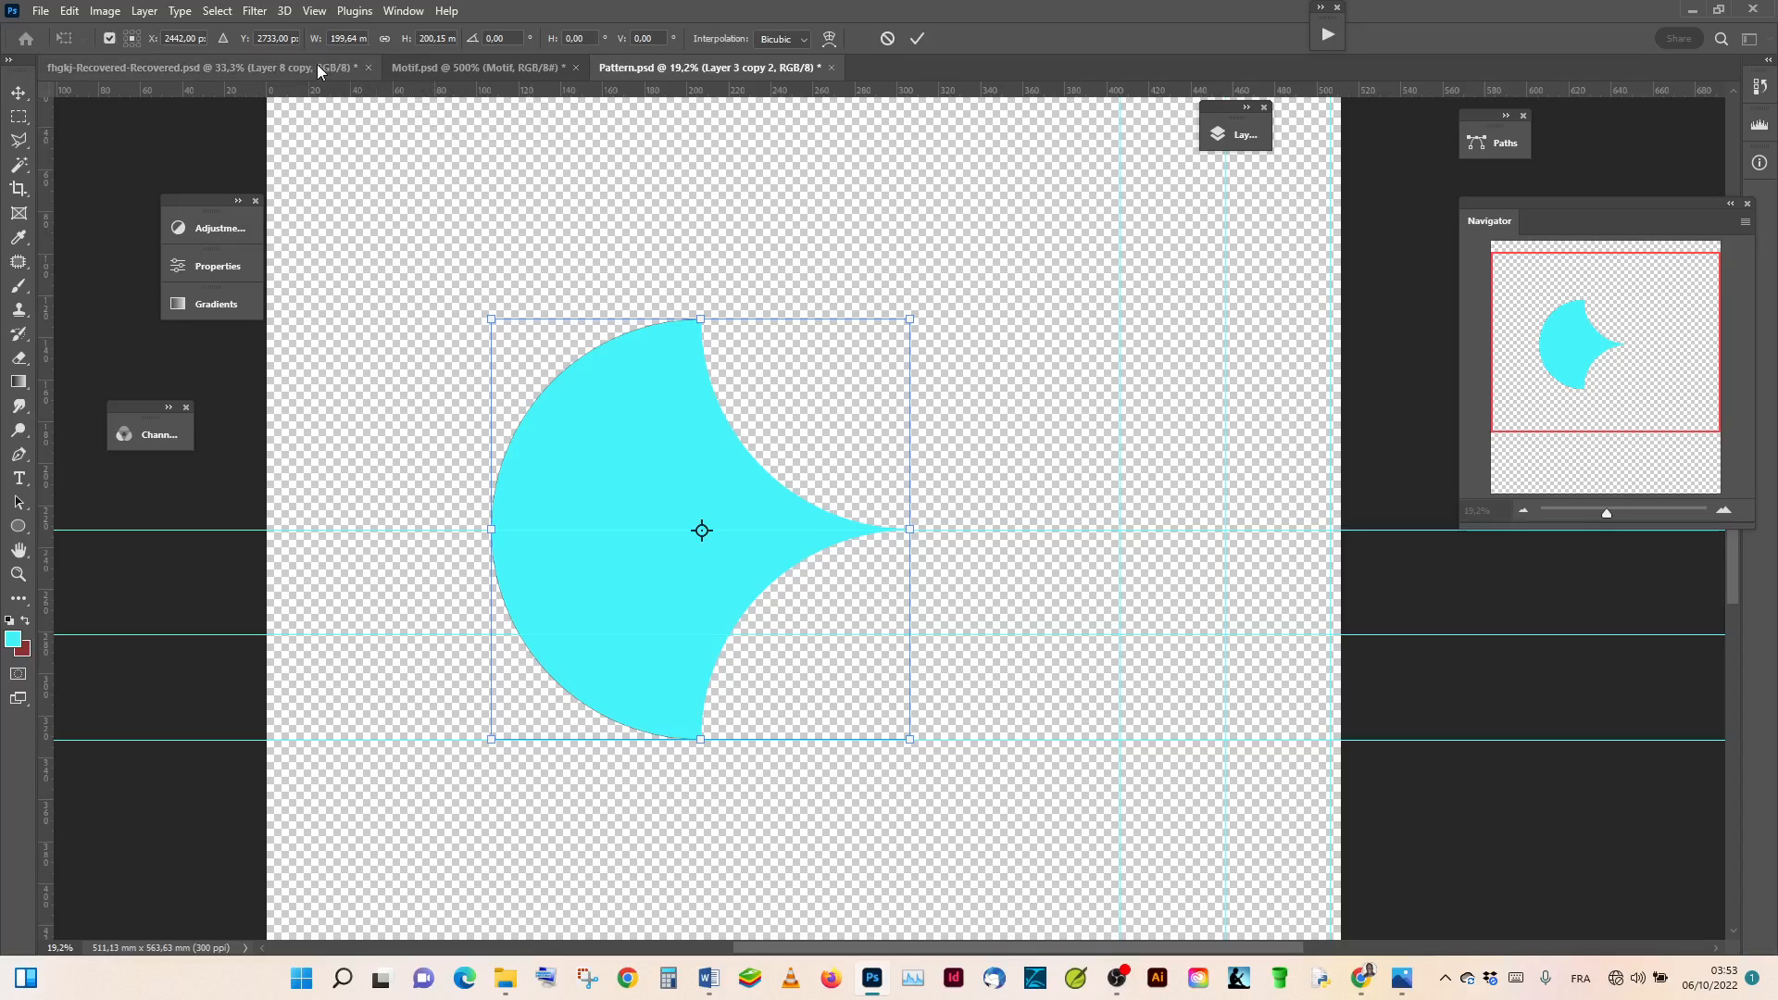
click(138, 38)
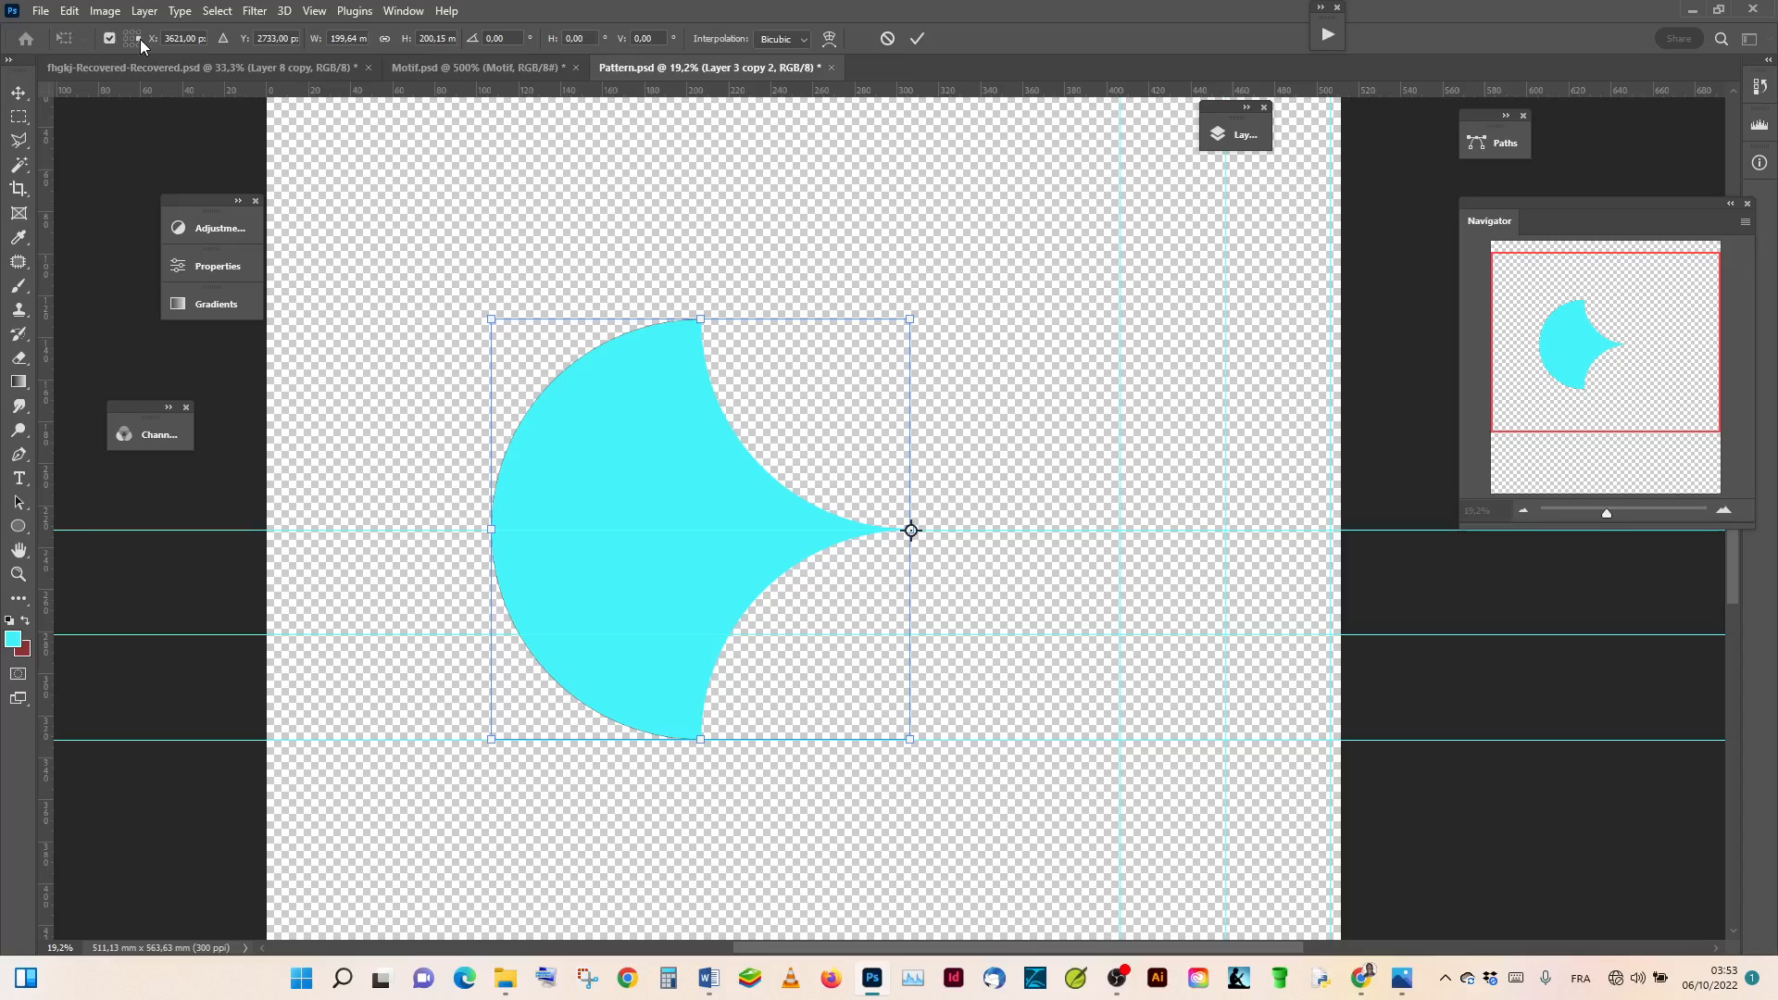
right_click(664, 460)
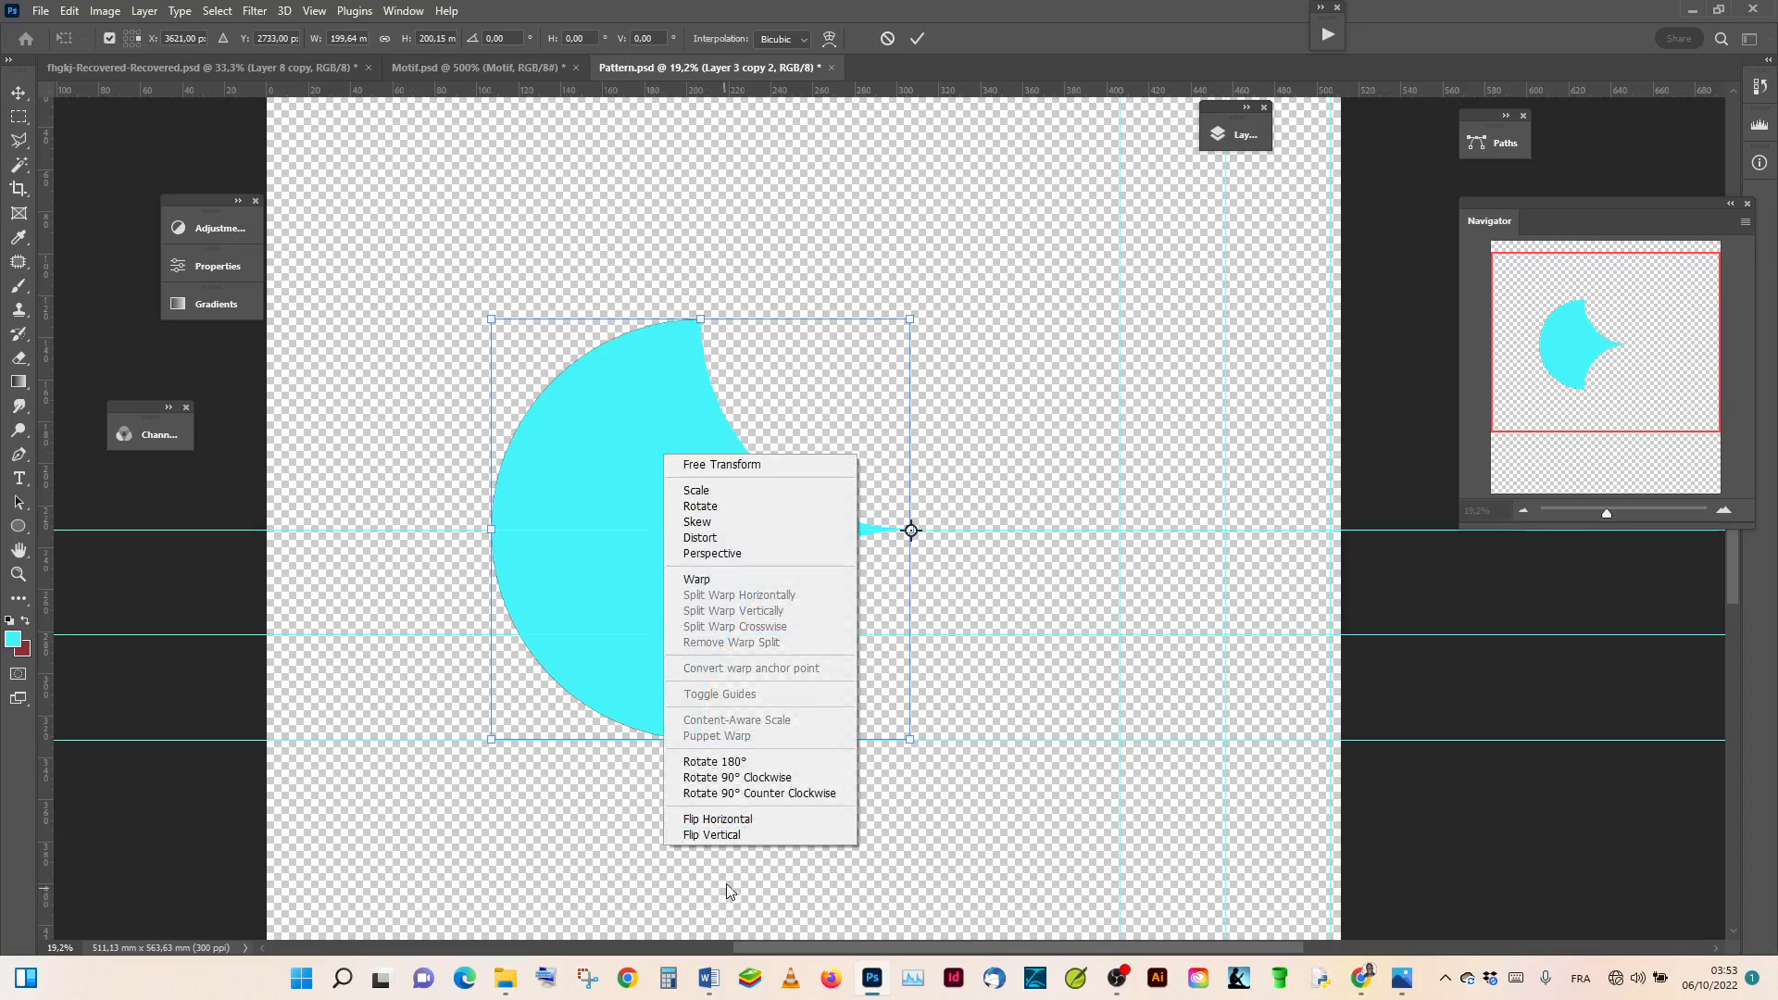
click(757, 821)
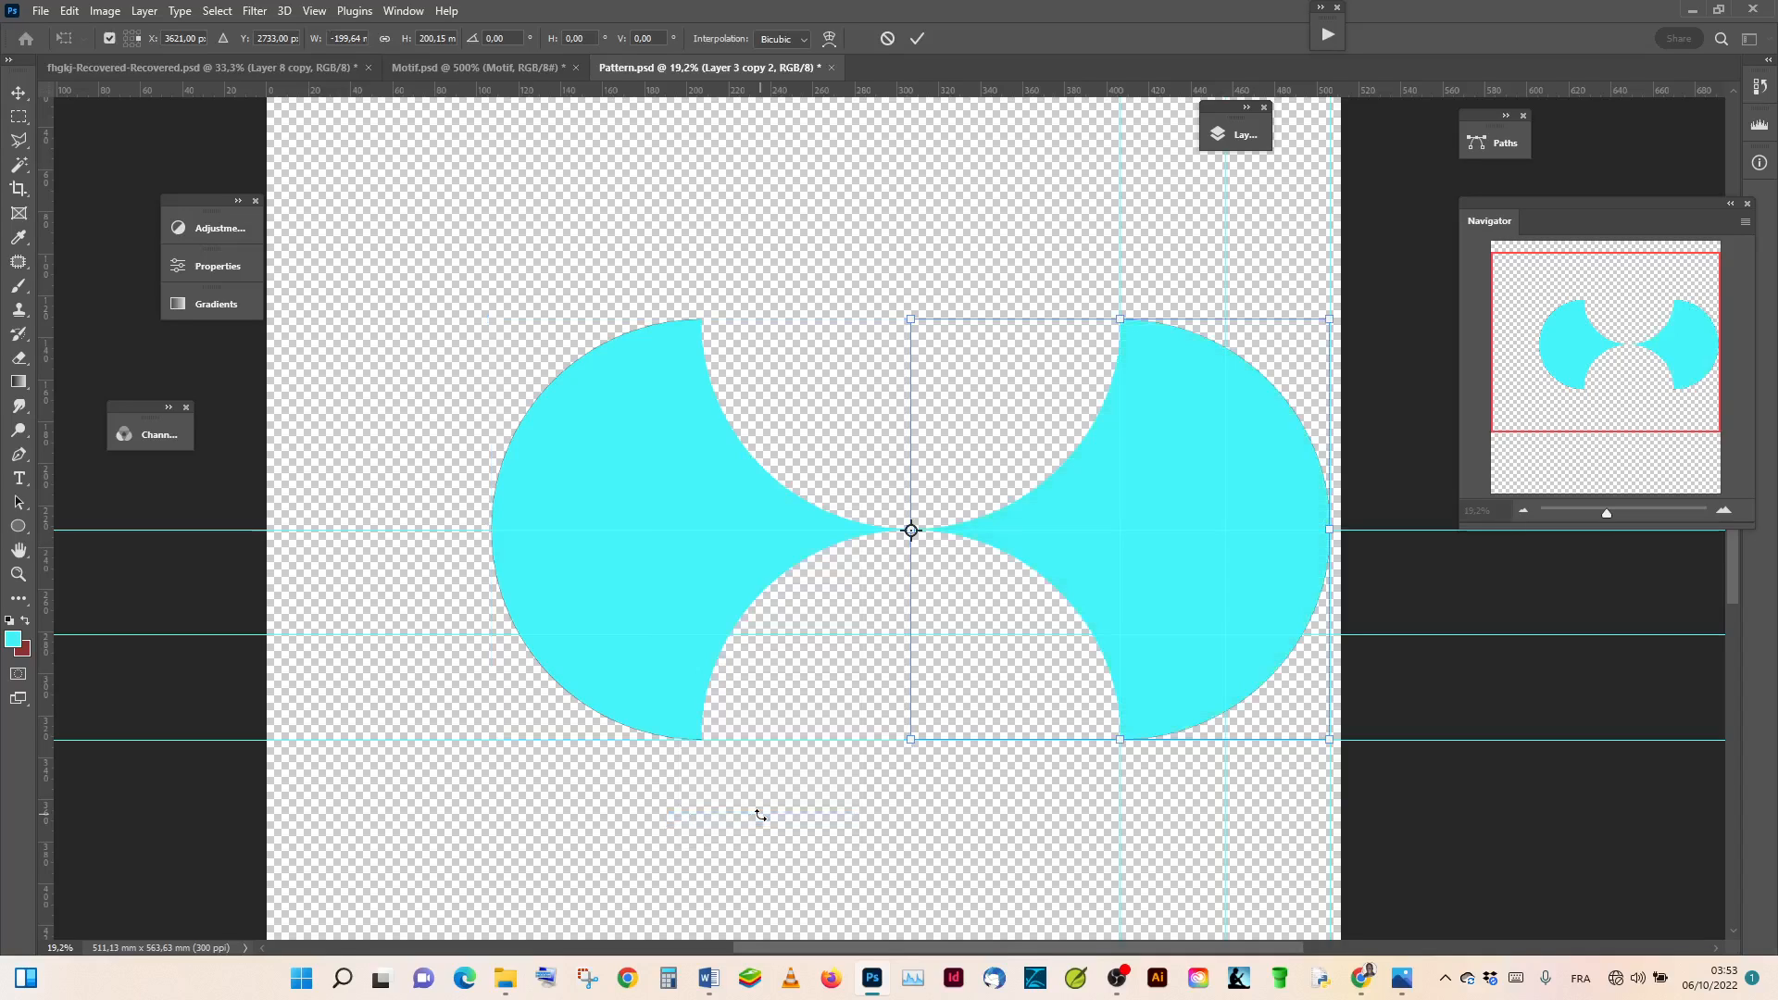
click(916, 40)
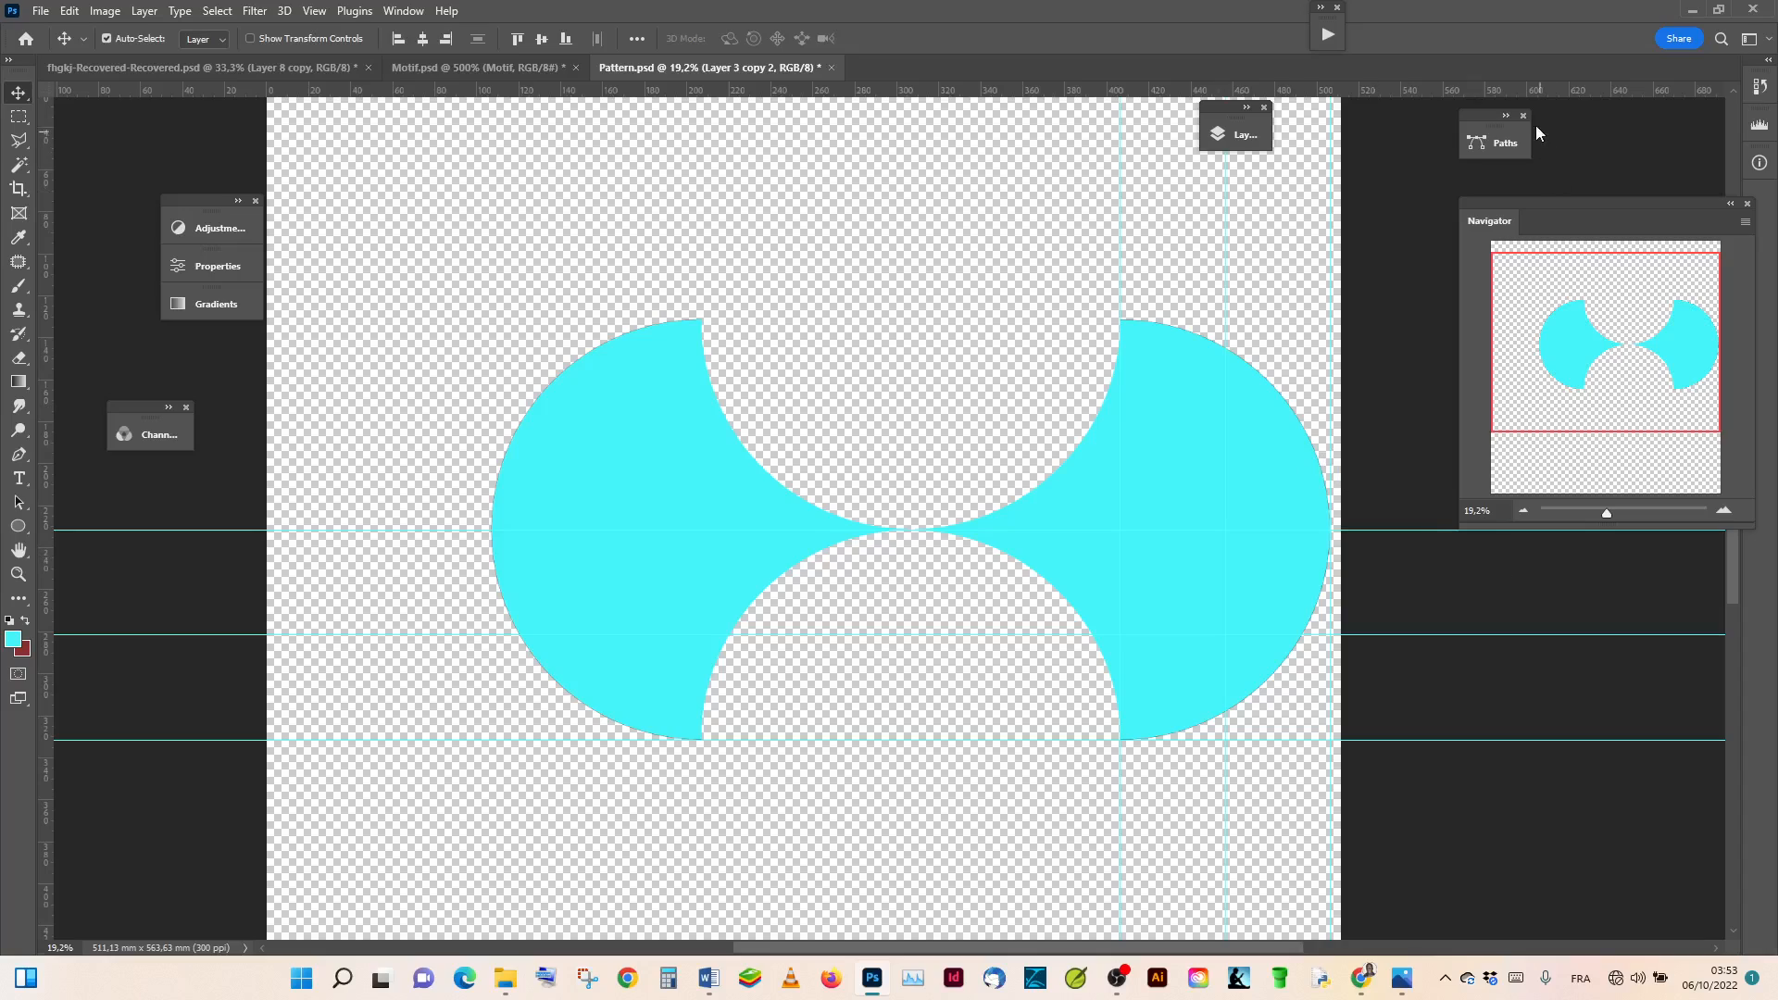
Step: Duplicate Layer 3 copy and Layer 3 copy 2 together
click(1241, 136)
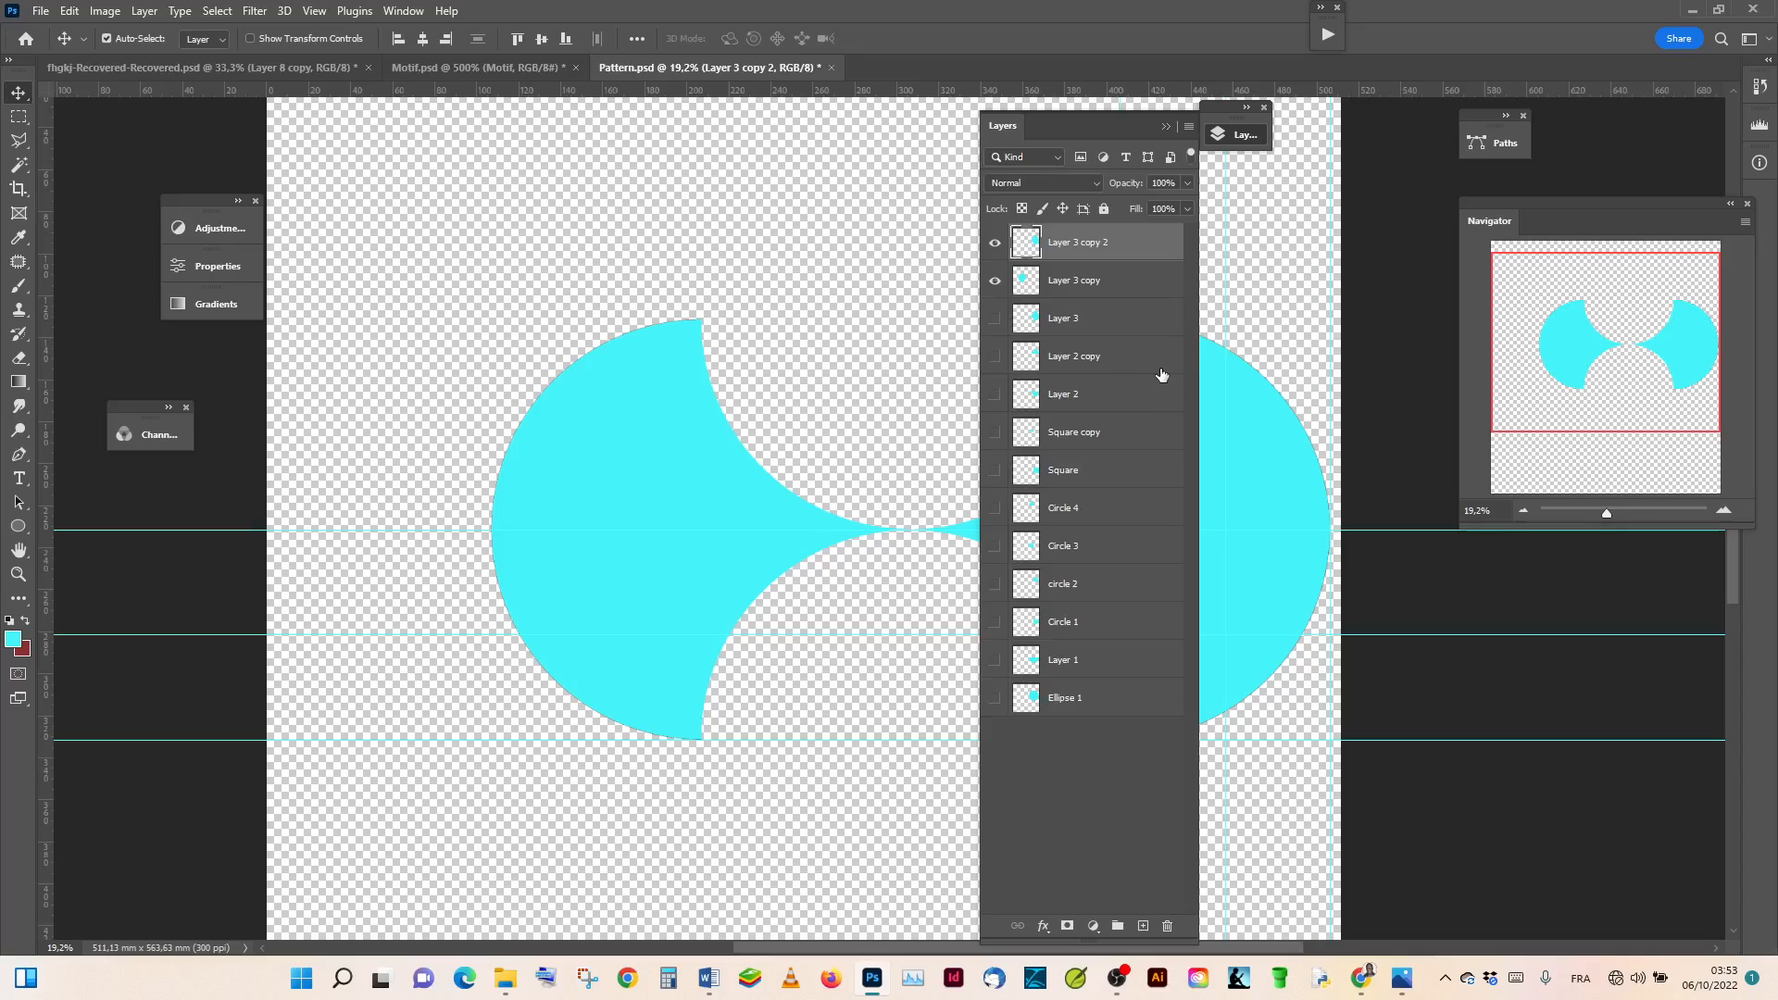
shift+click(1113, 280)
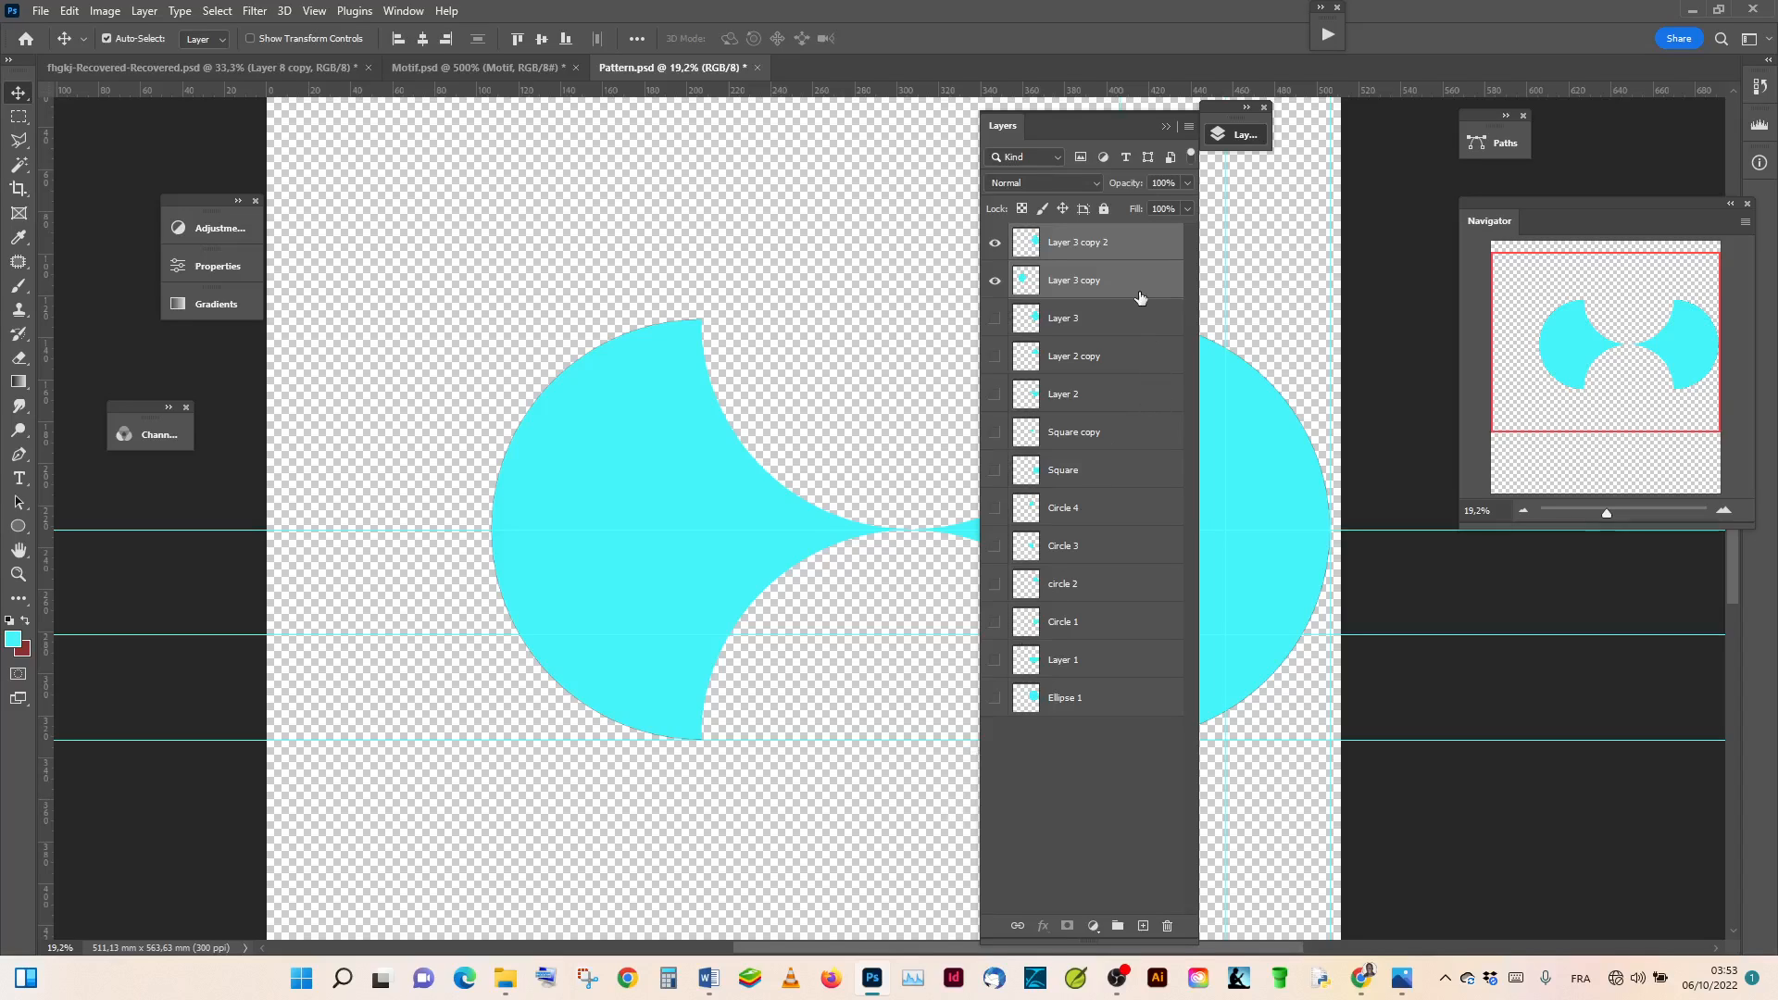
drag(1137, 293, 1142, 925)
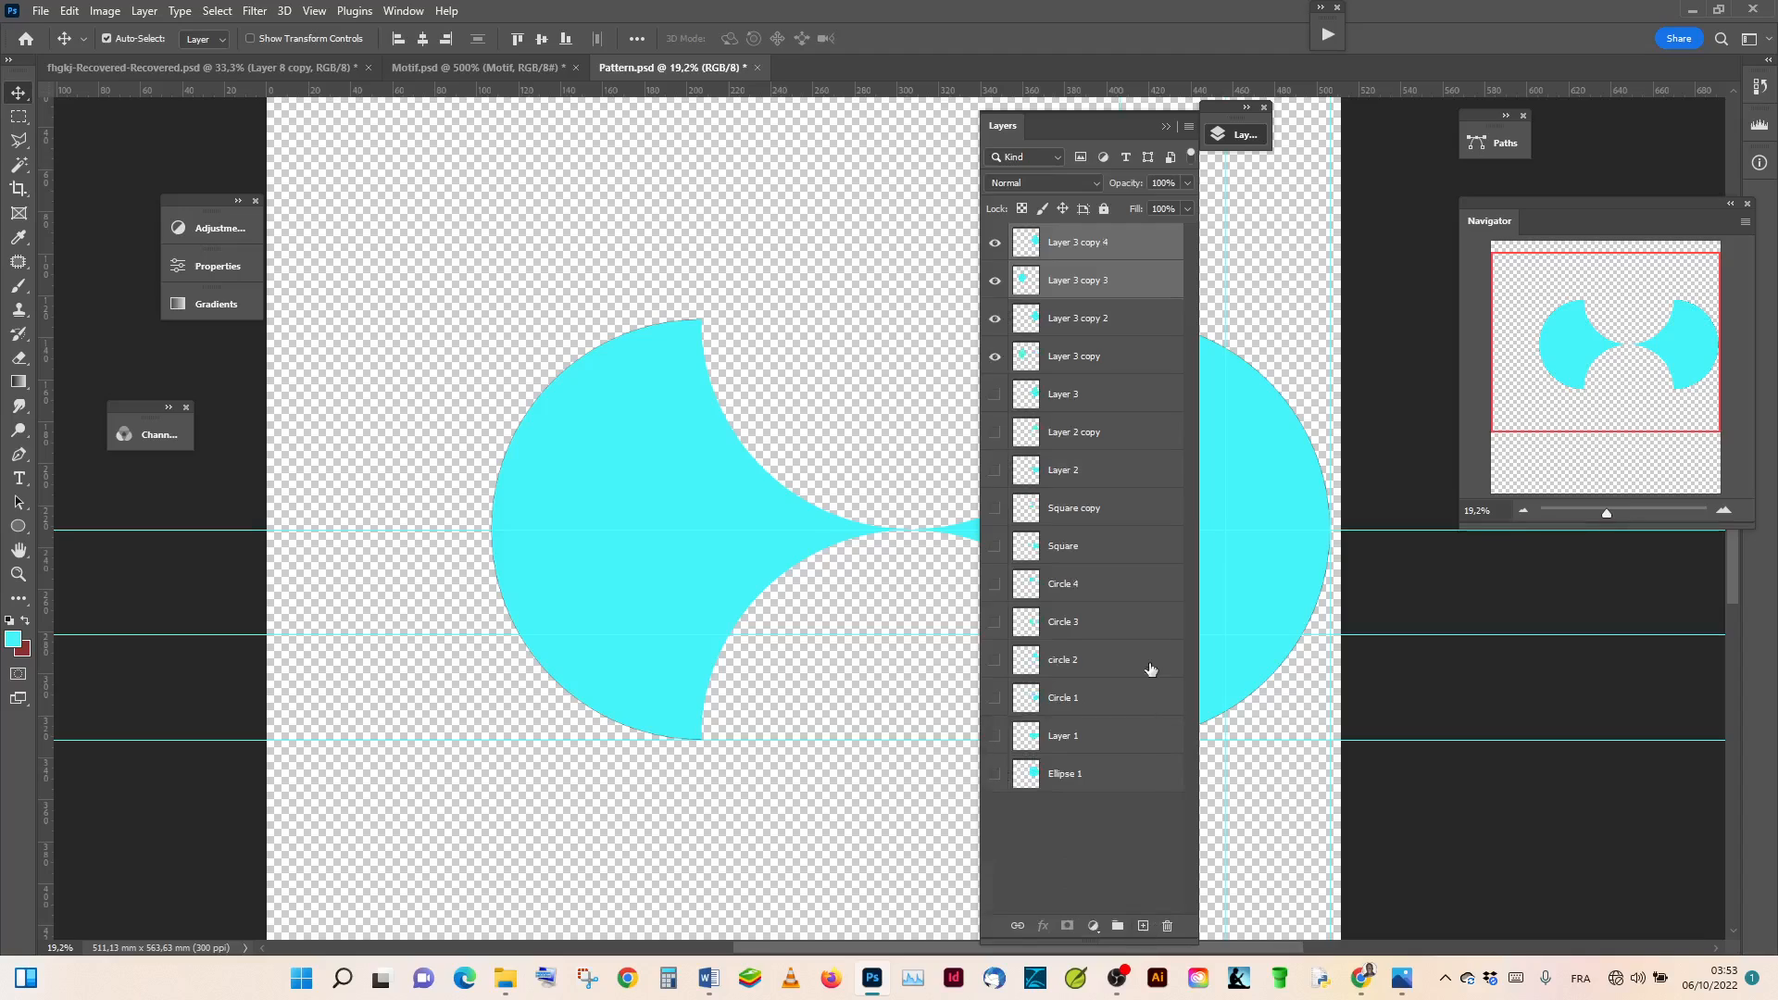
click(1166, 128)
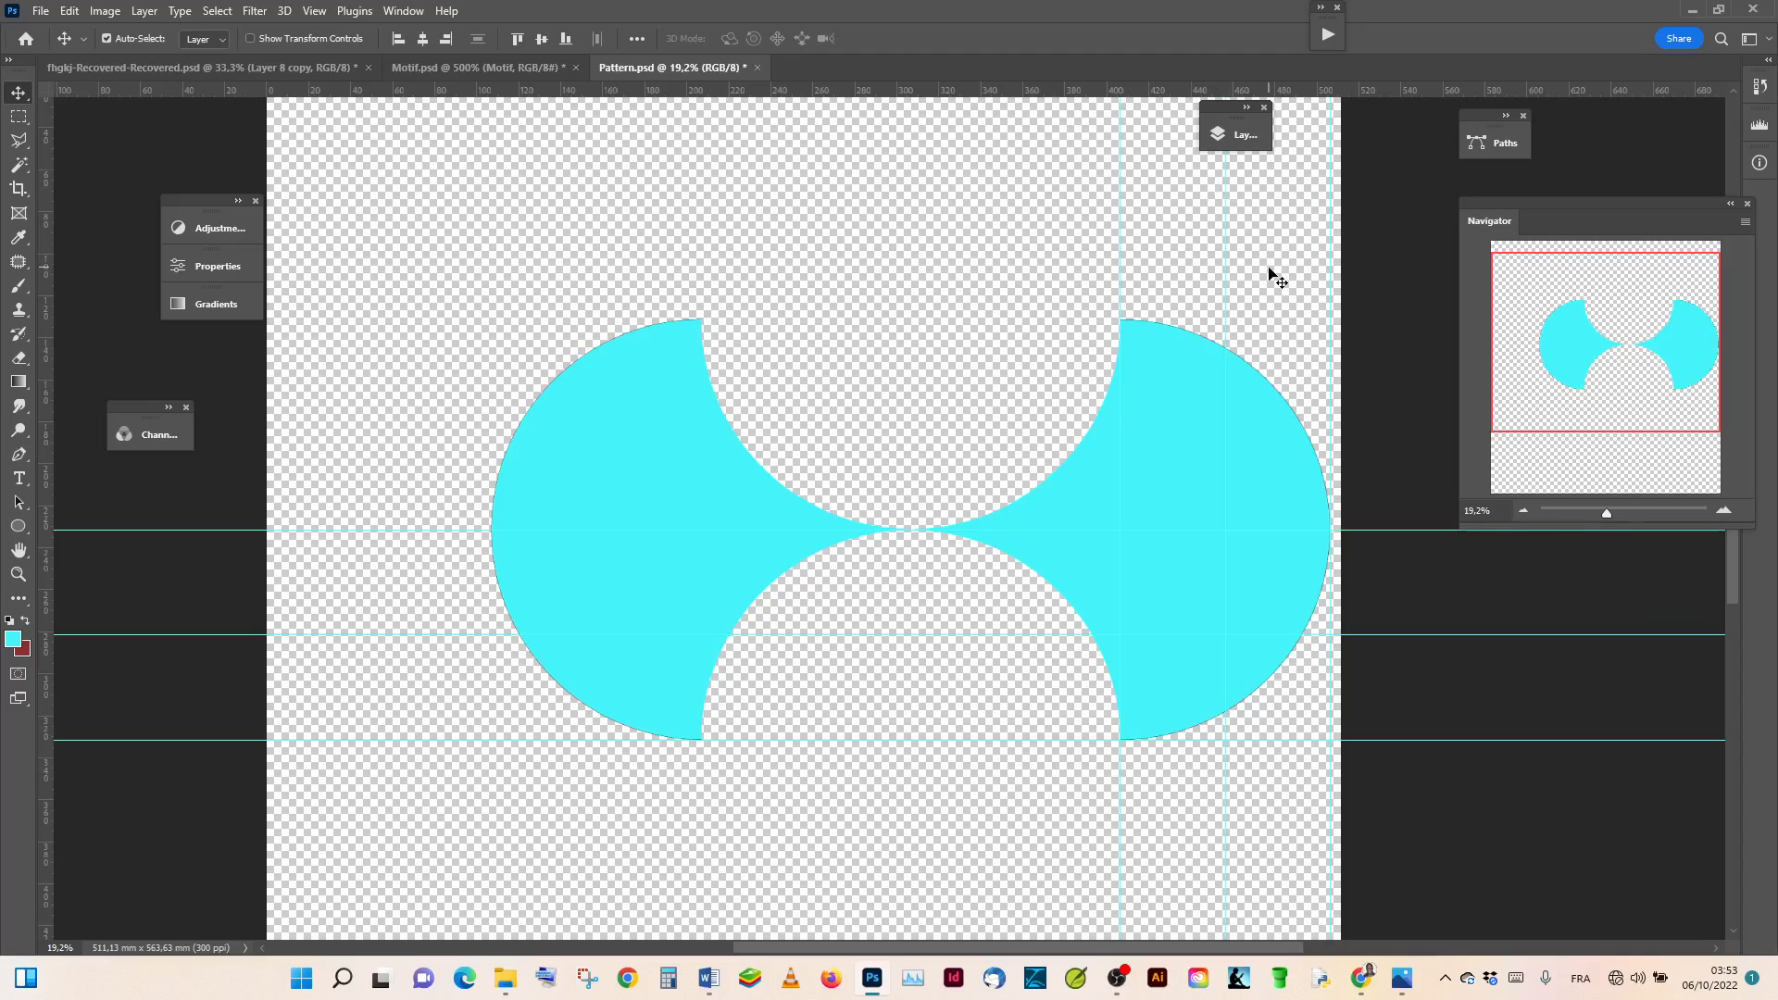
Step: Rotate the duplicated pair of pieces 90° clockwise about their shared center point
key(ctrl+t)
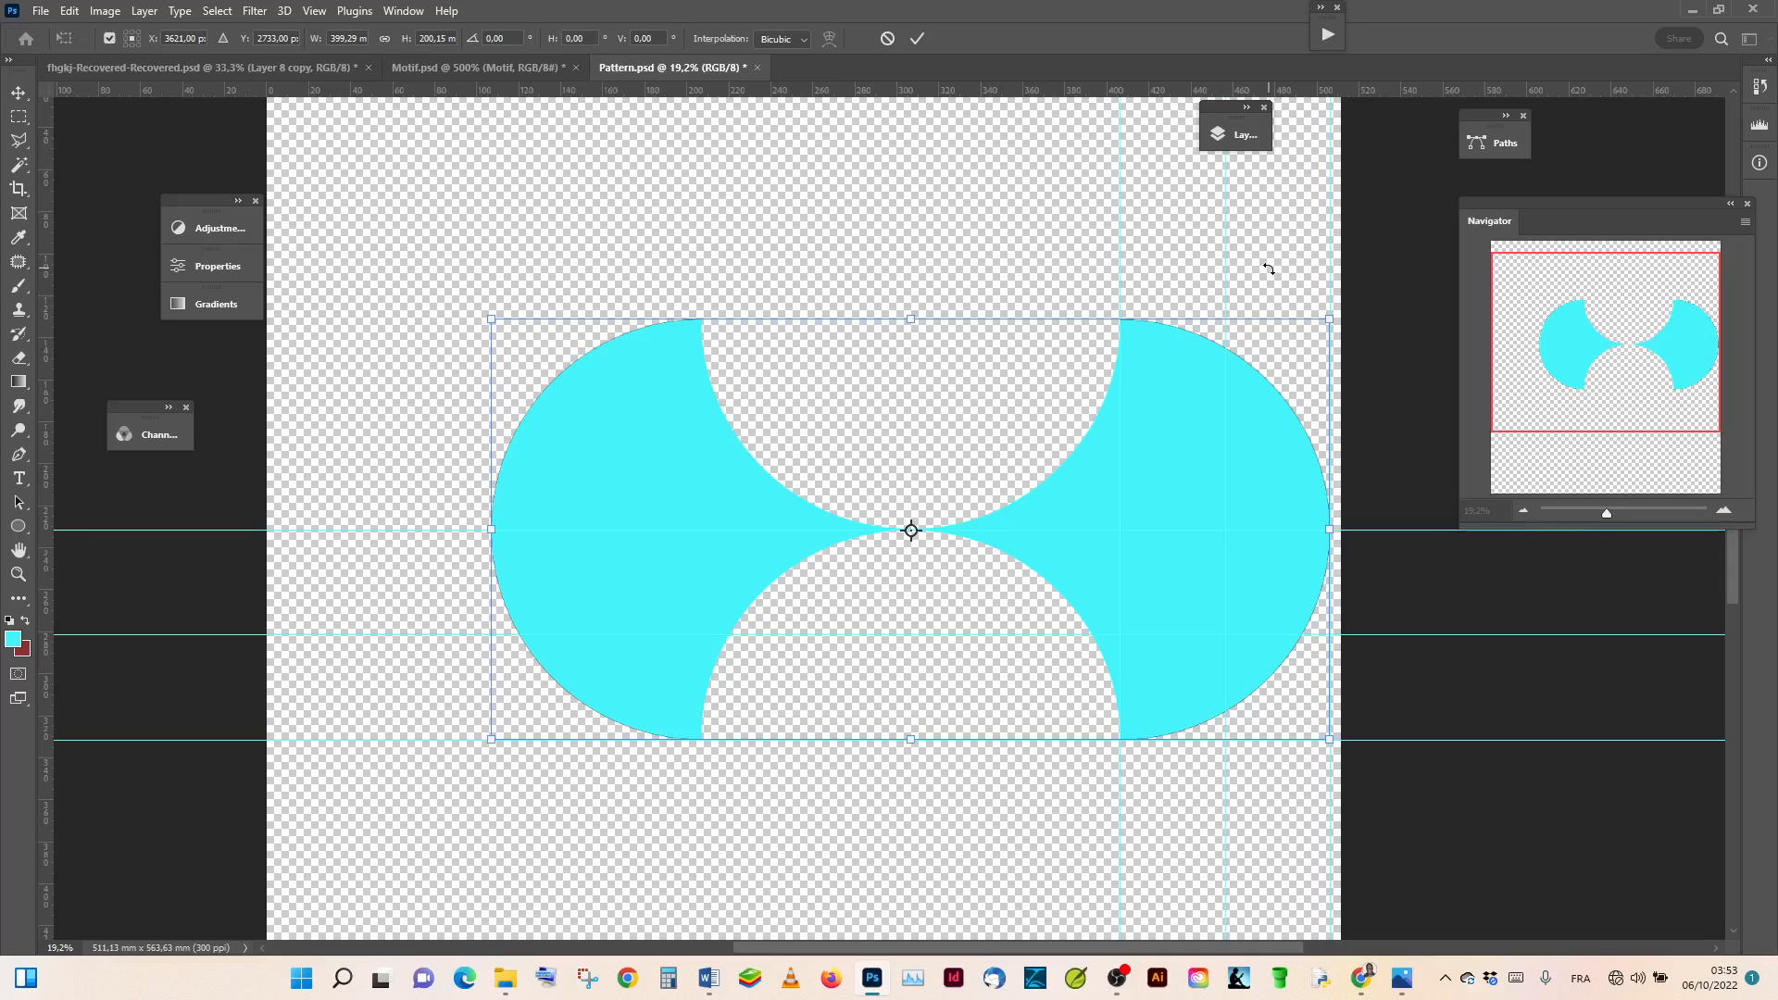
right_click(943, 410)
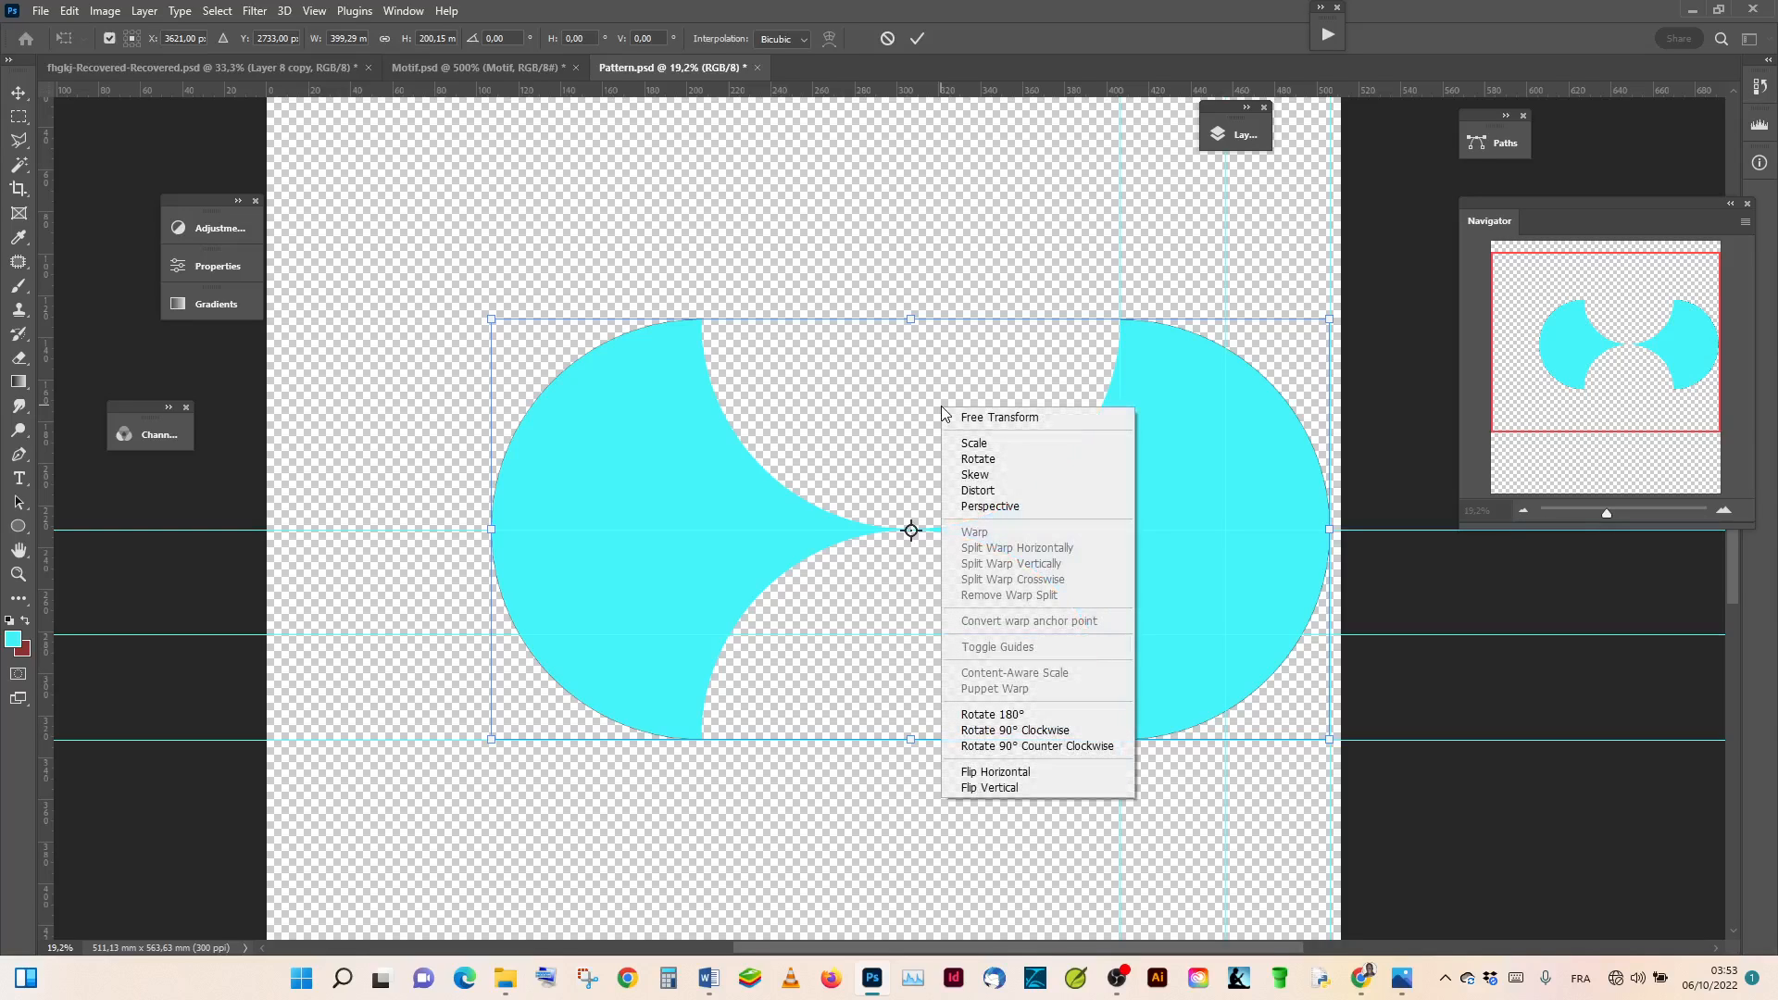
click(1047, 731)
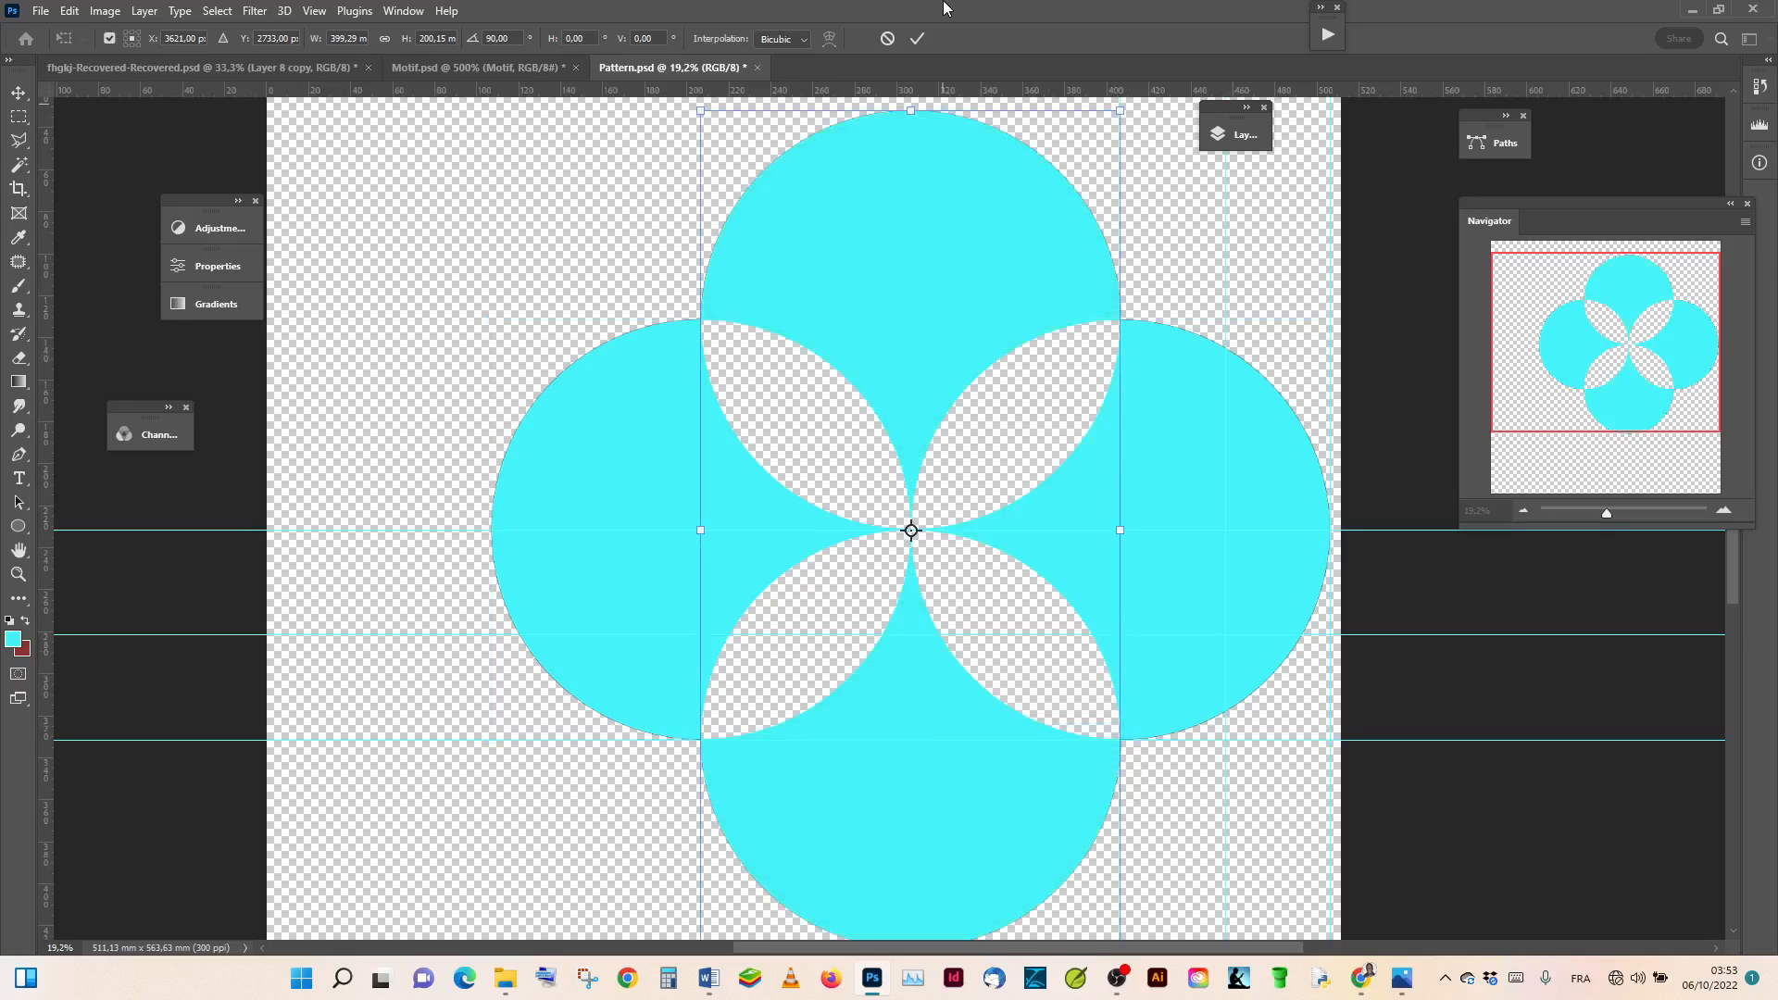
click(916, 38)
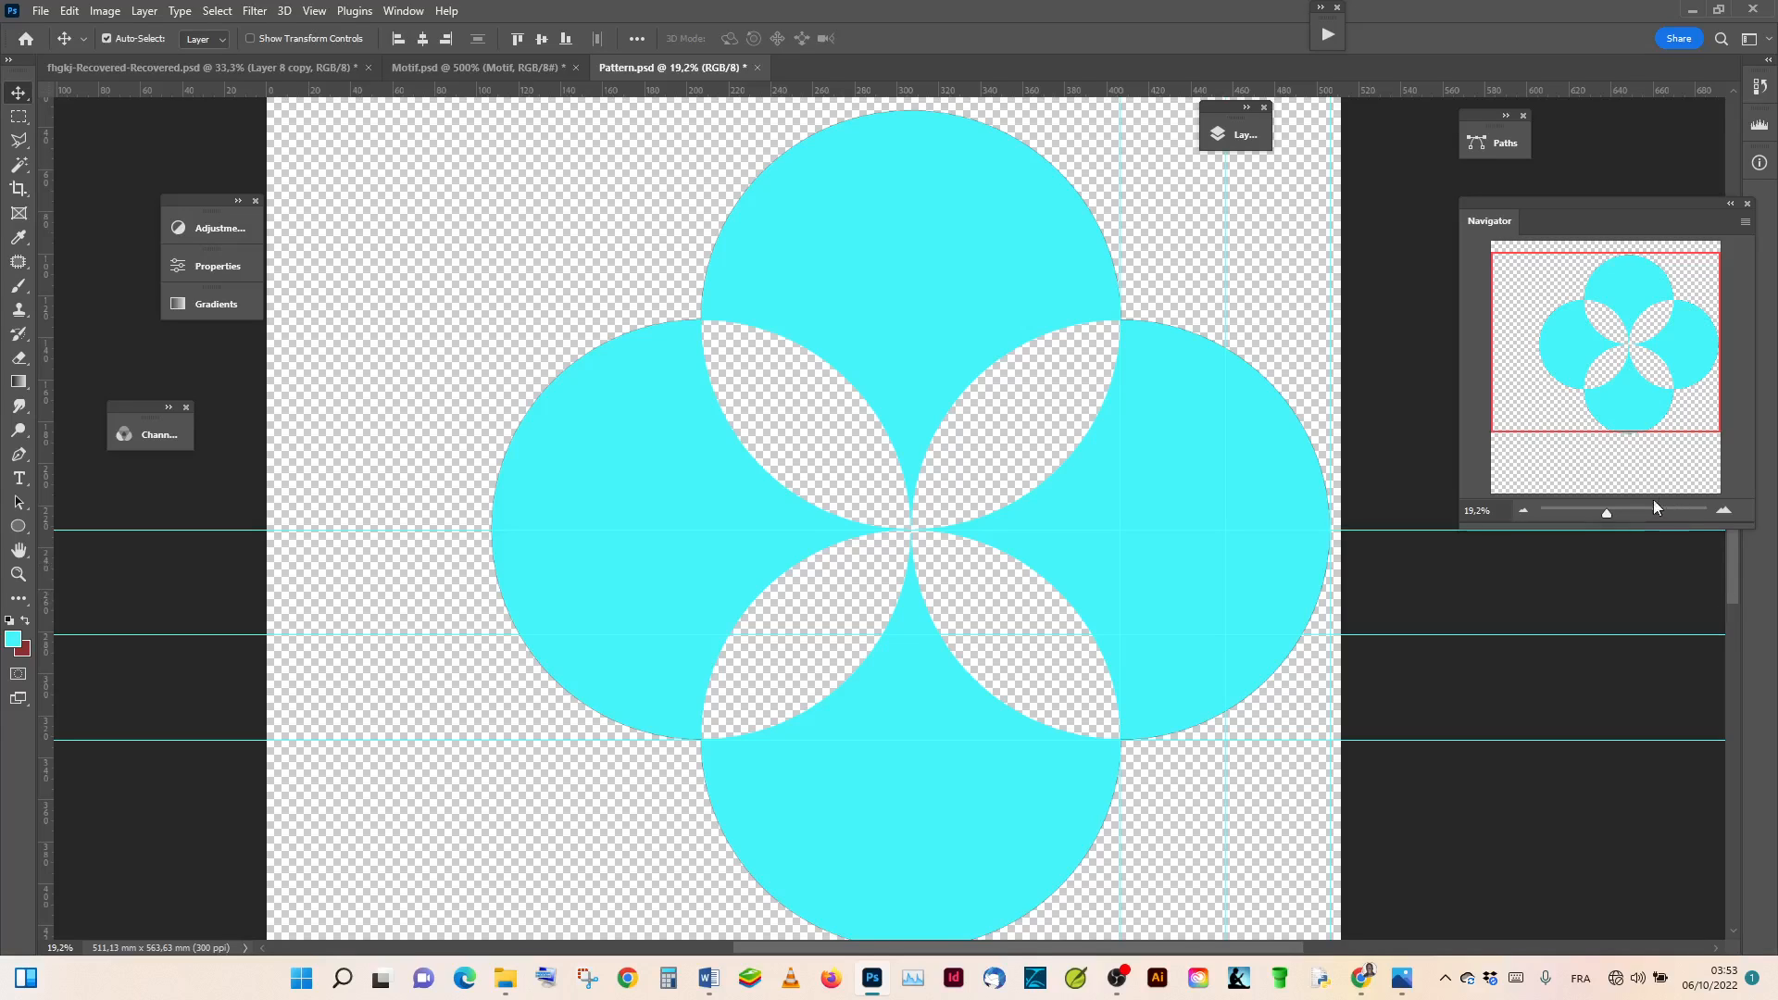
Step: Identify the two horizontal pieces by toggling their visibility, and flip Layer 3 copy horizontally about its own center
click(1603, 513)
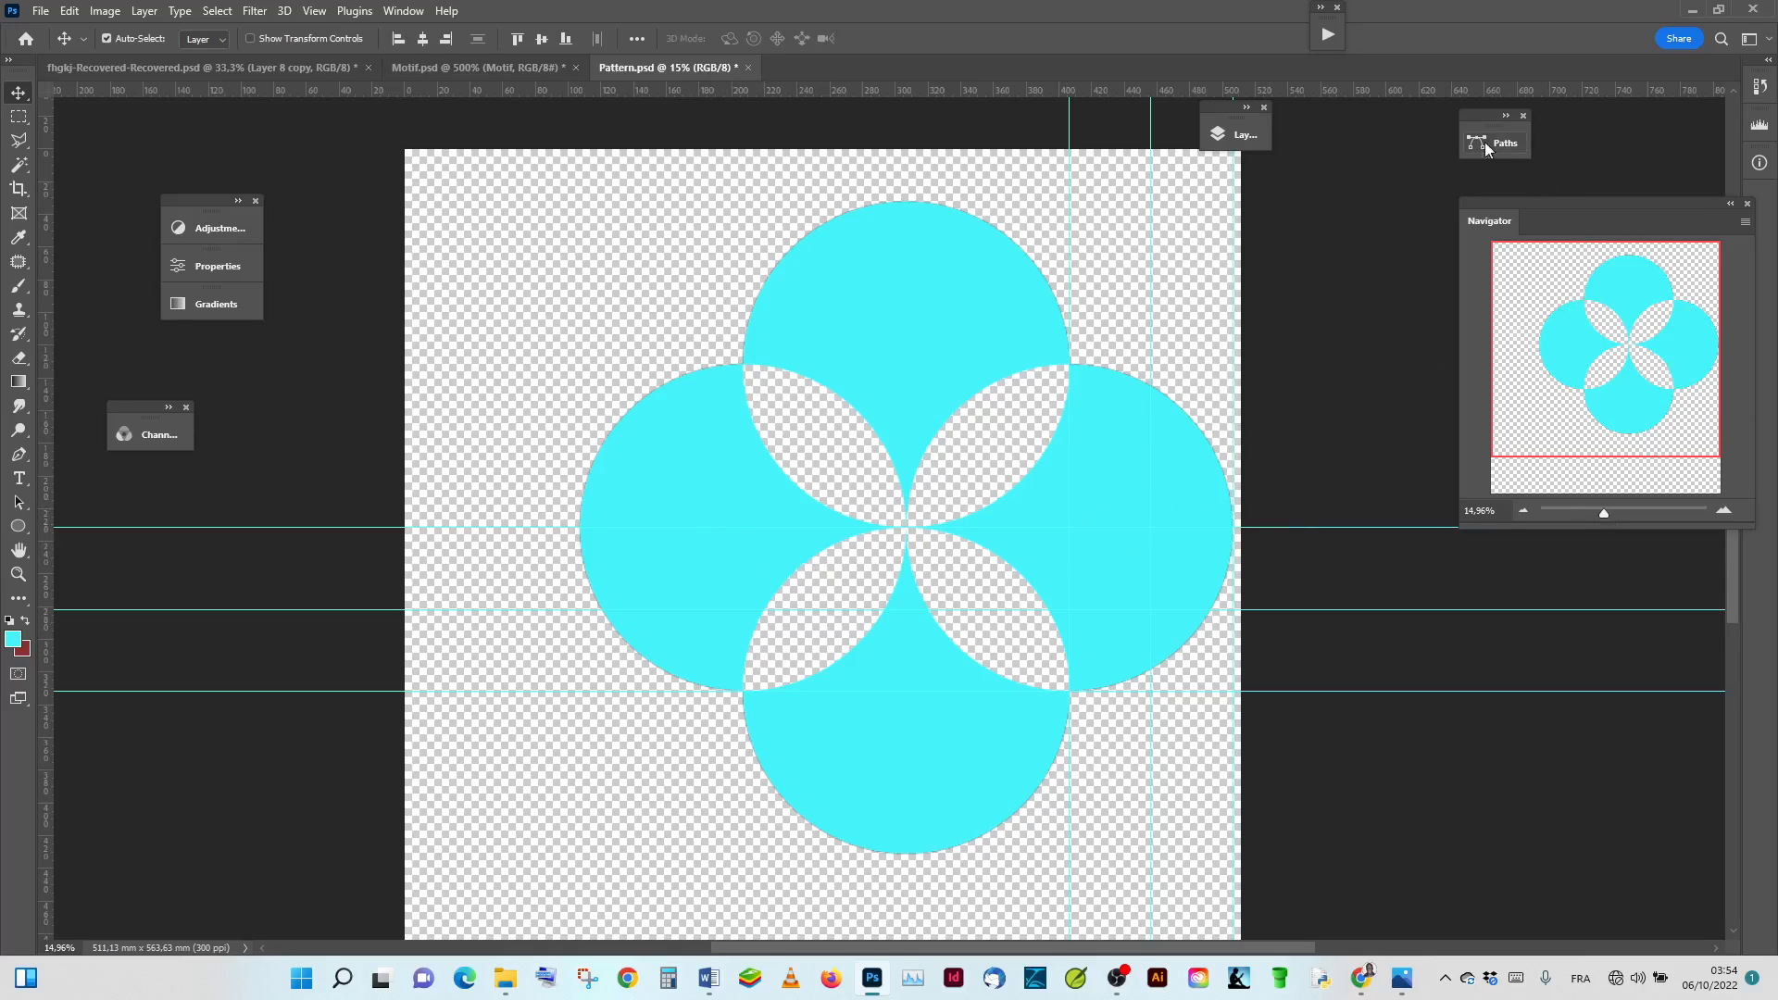
click(1242, 137)
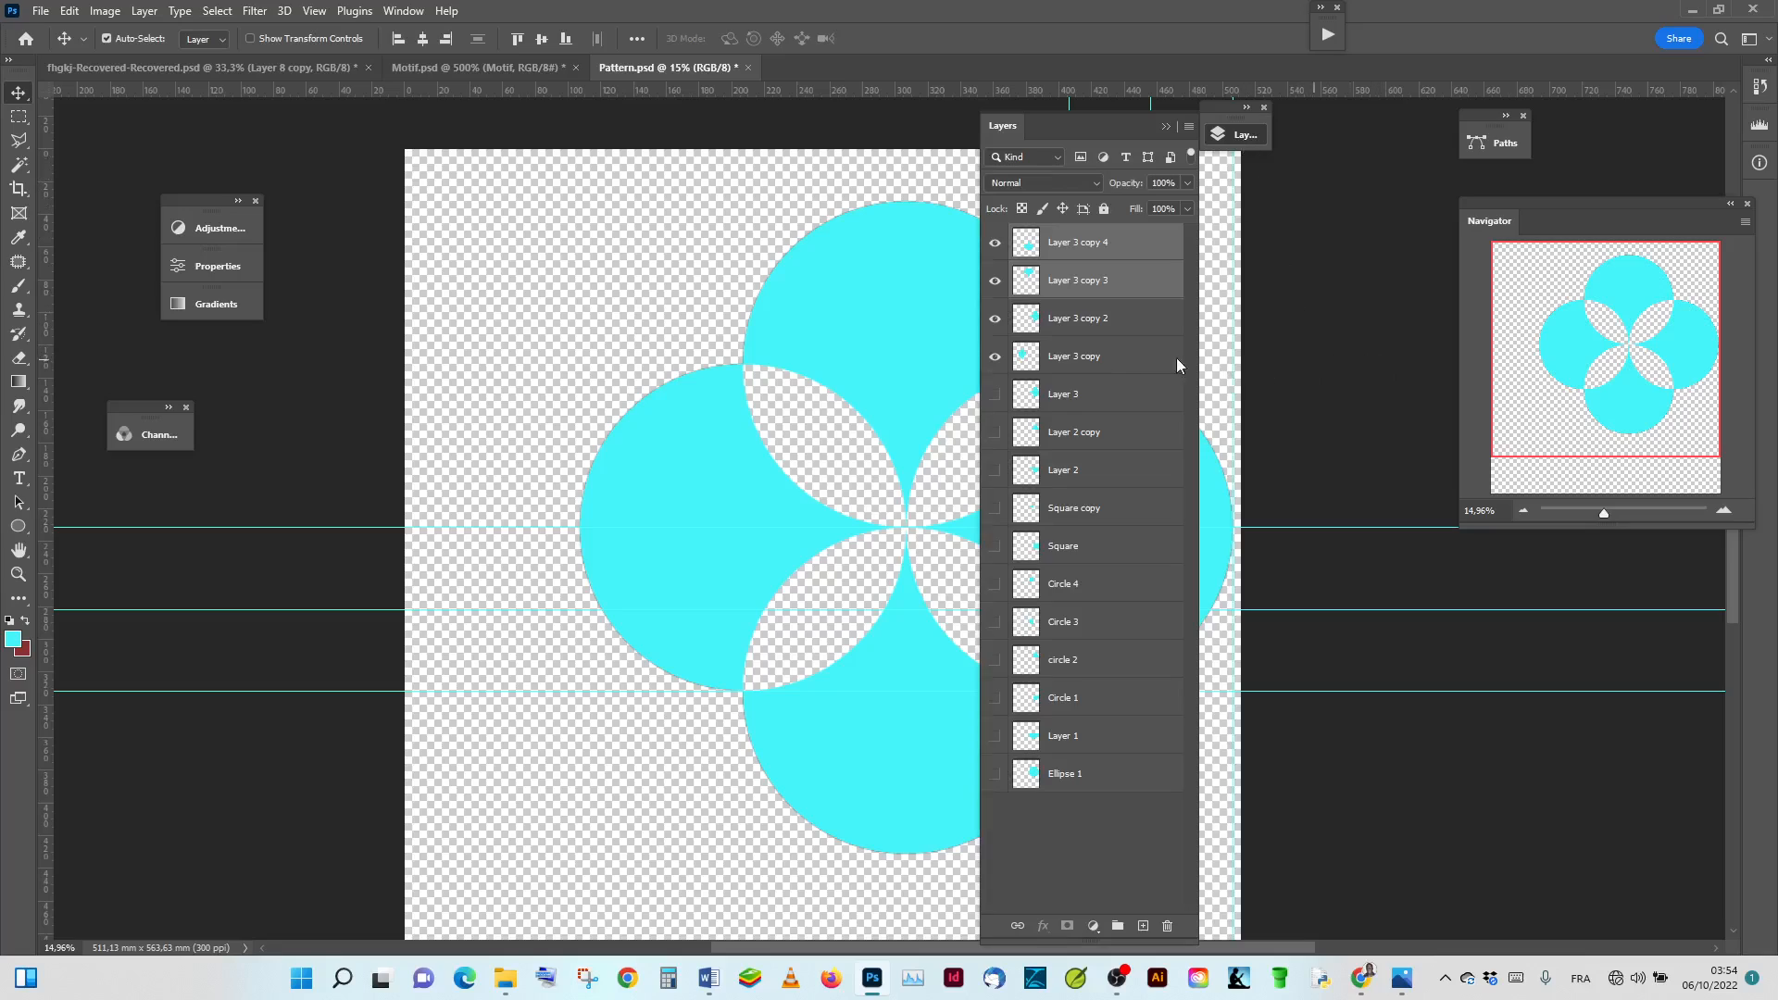
click(995, 318)
click(995, 319)
click(995, 357)
click(994, 358)
click(1137, 357)
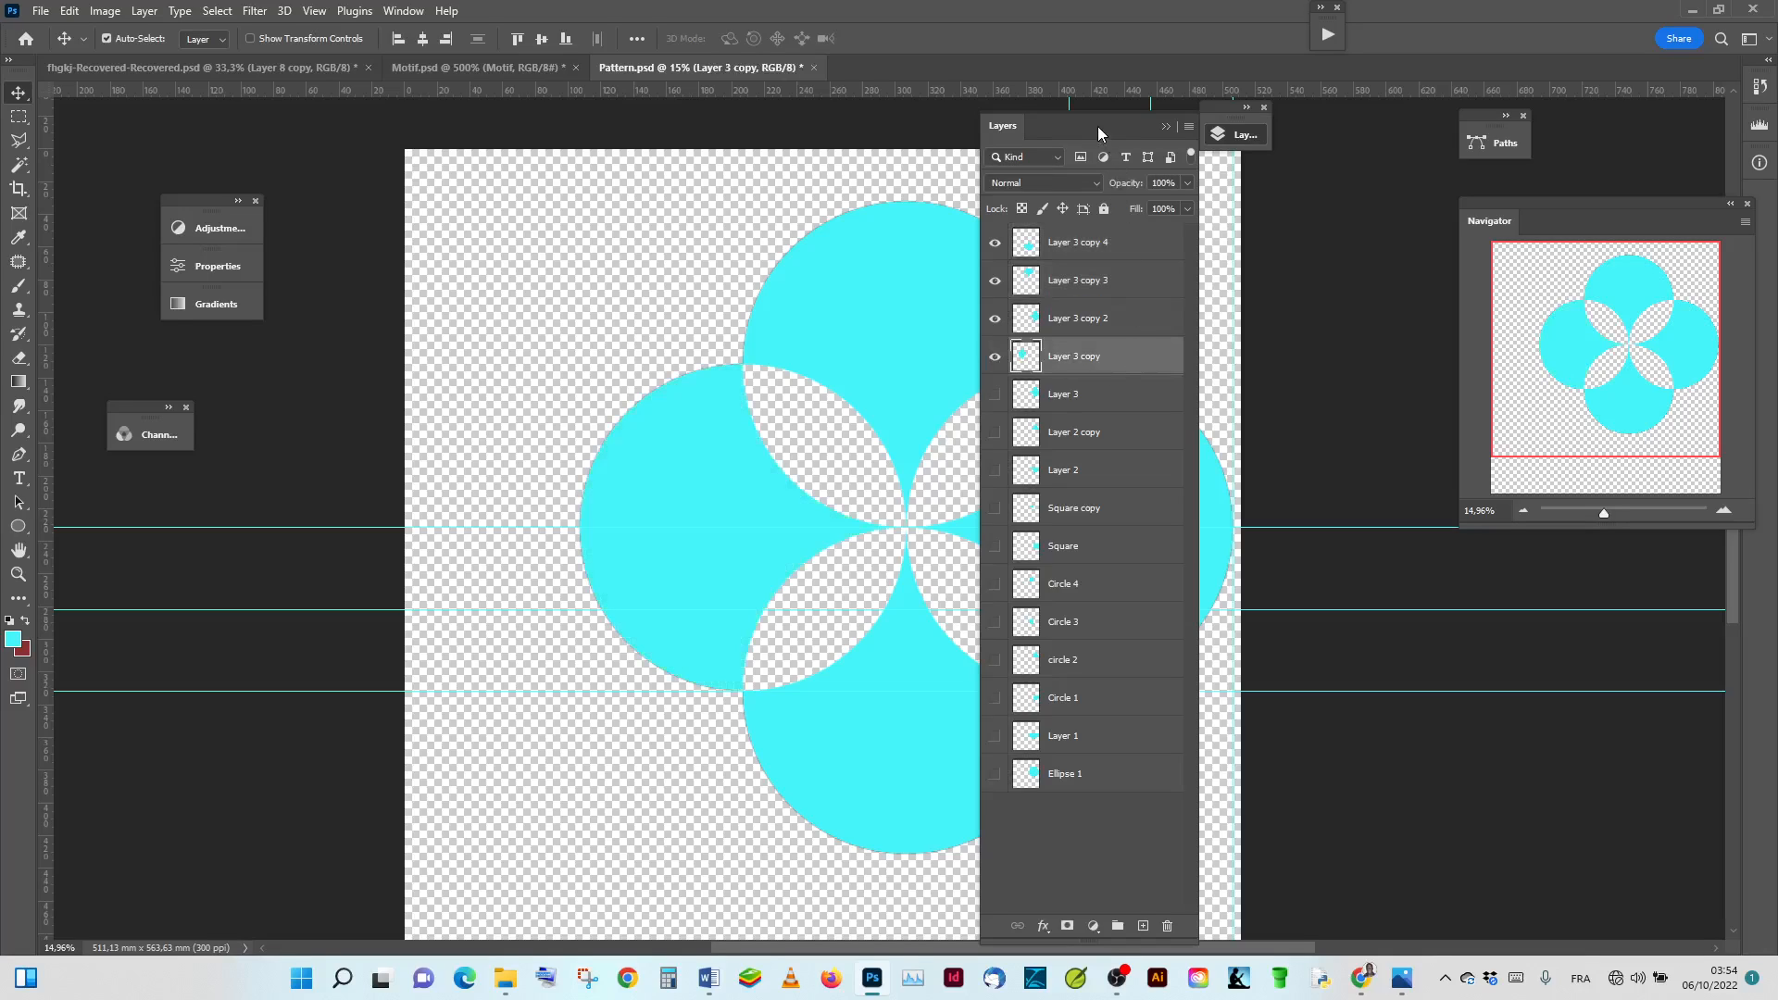
drag(1097, 126, 1375, 126)
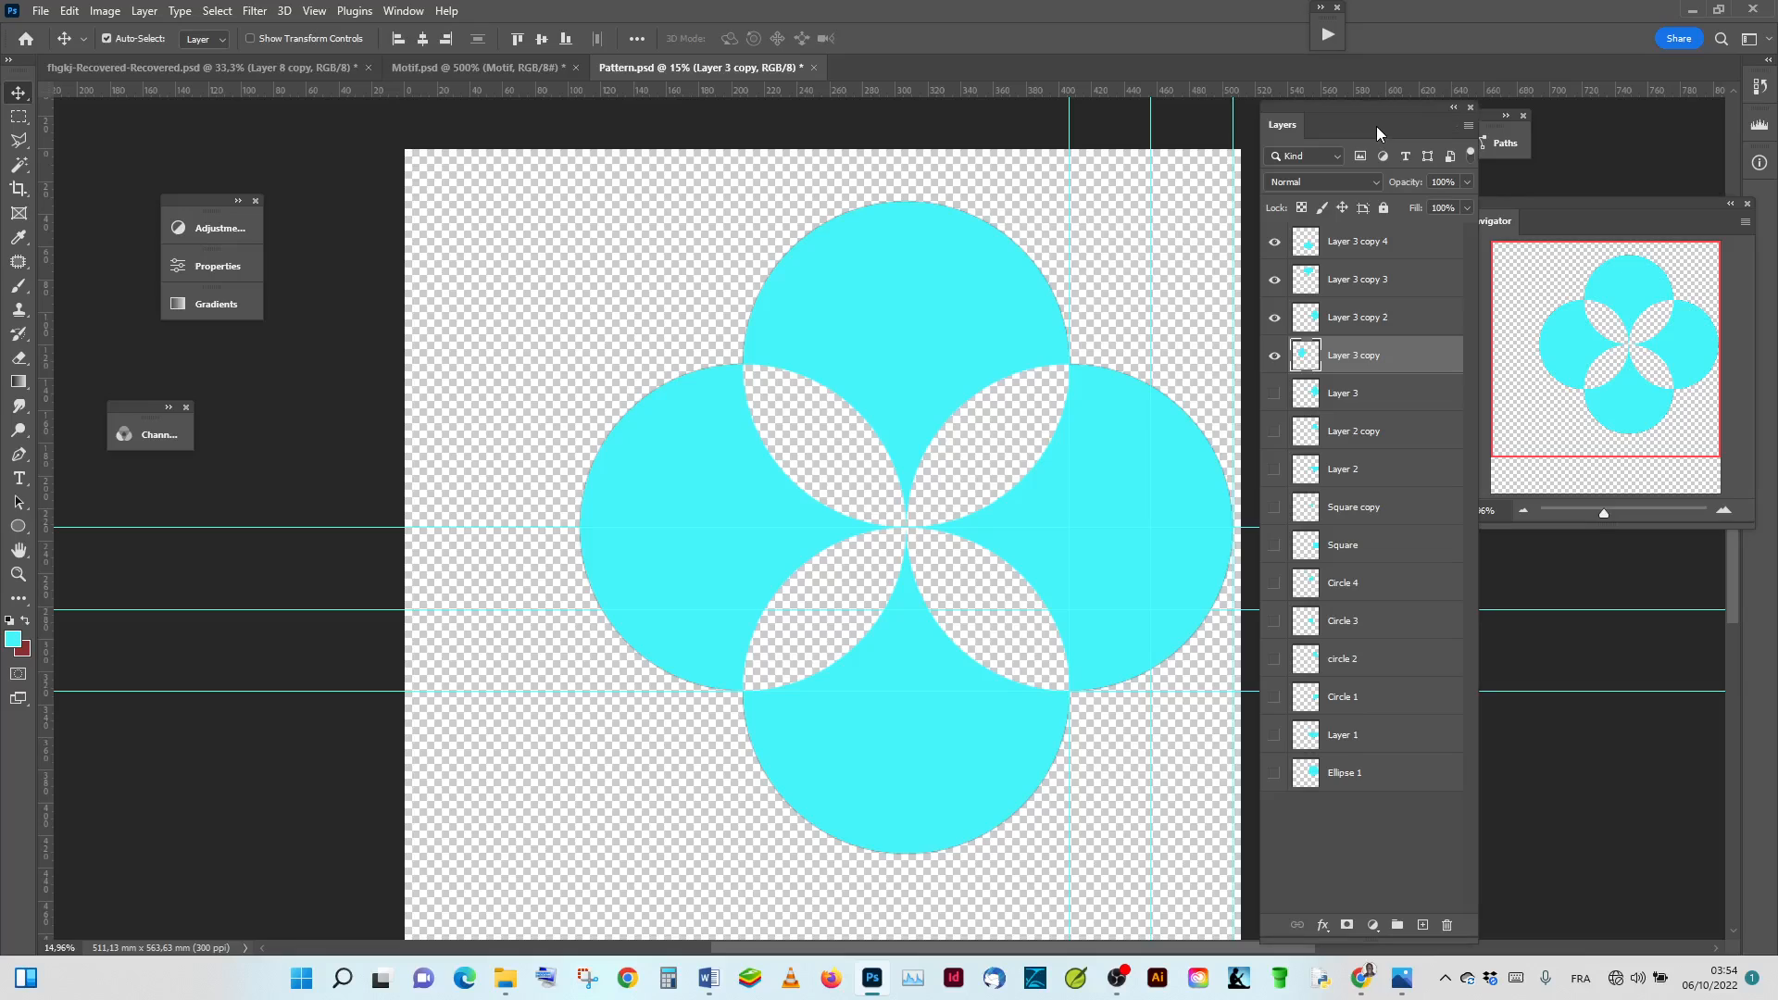
key(ctrl+t)
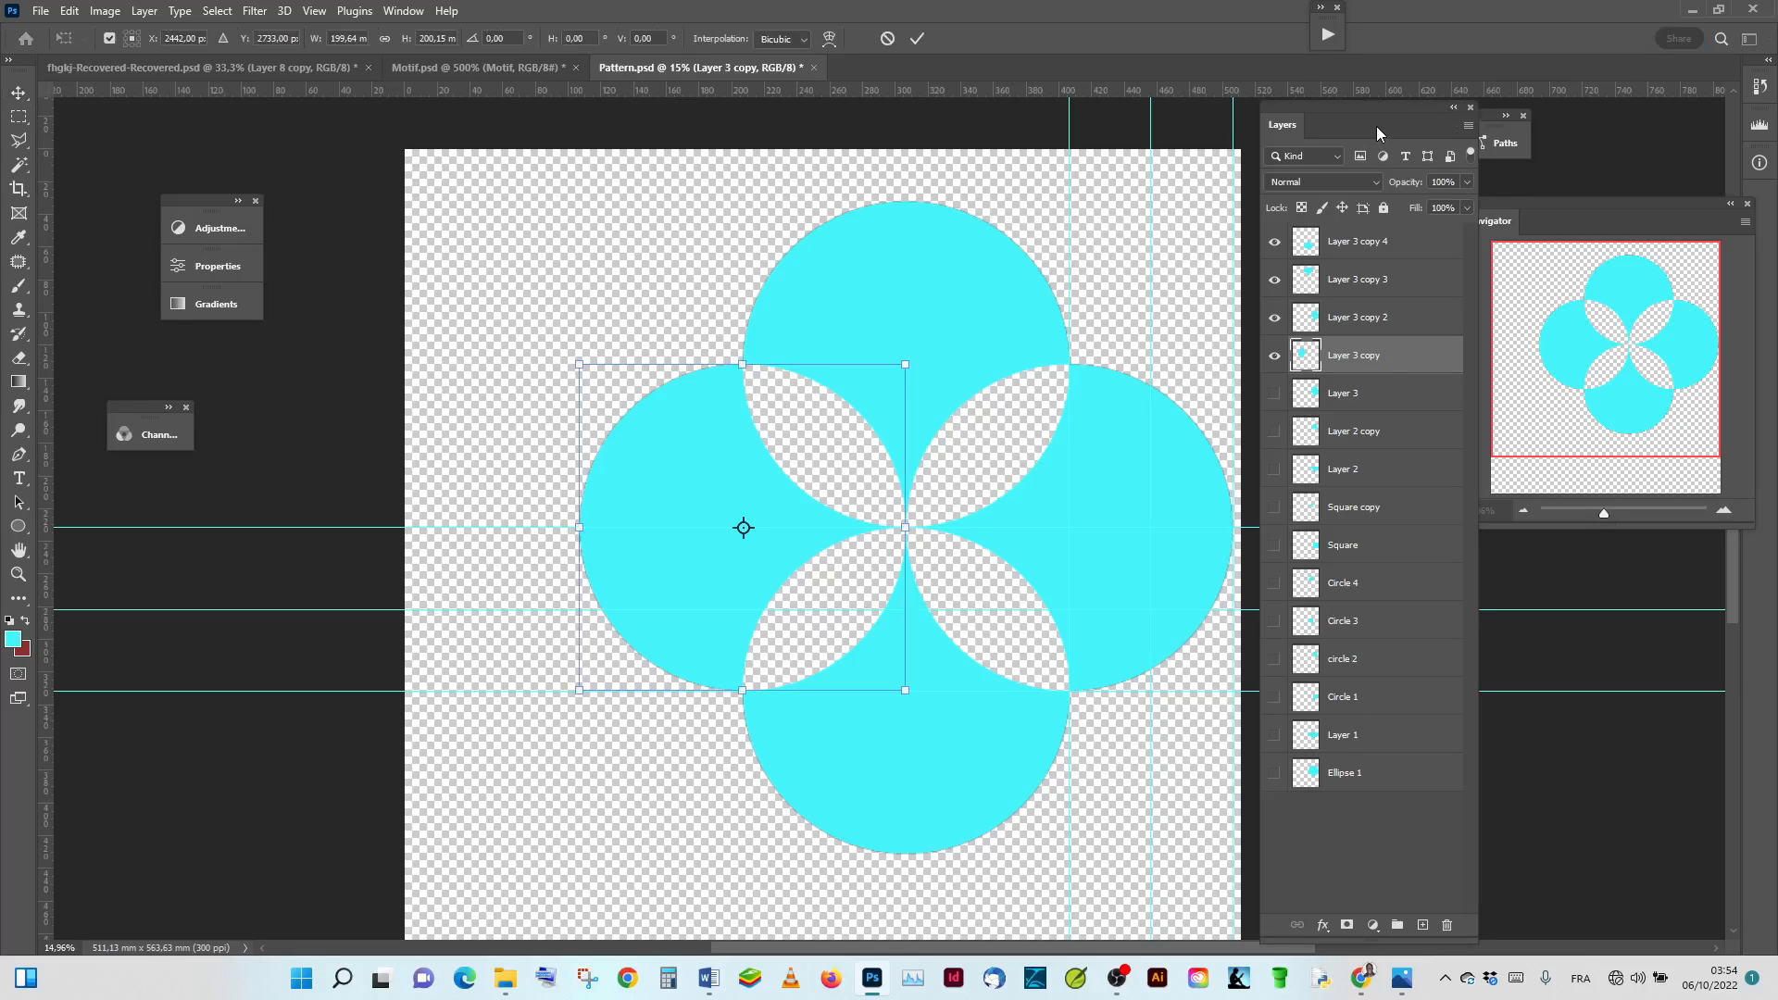
right_click(720, 465)
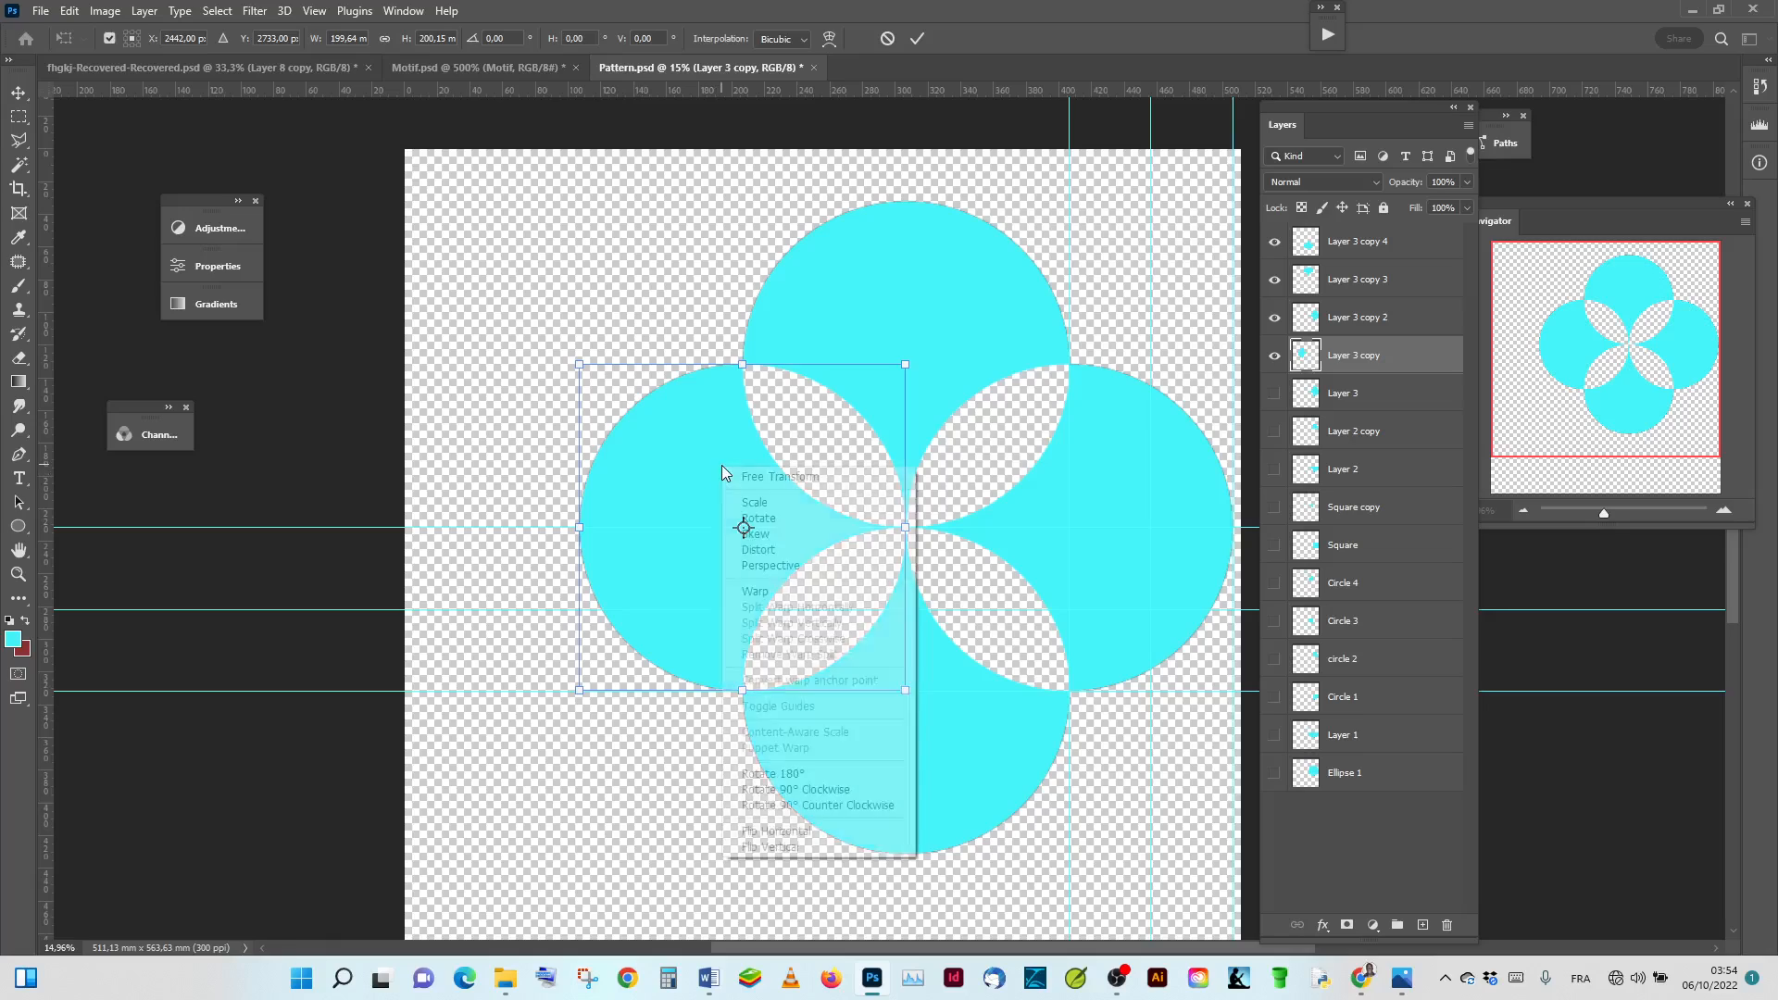
click(827, 833)
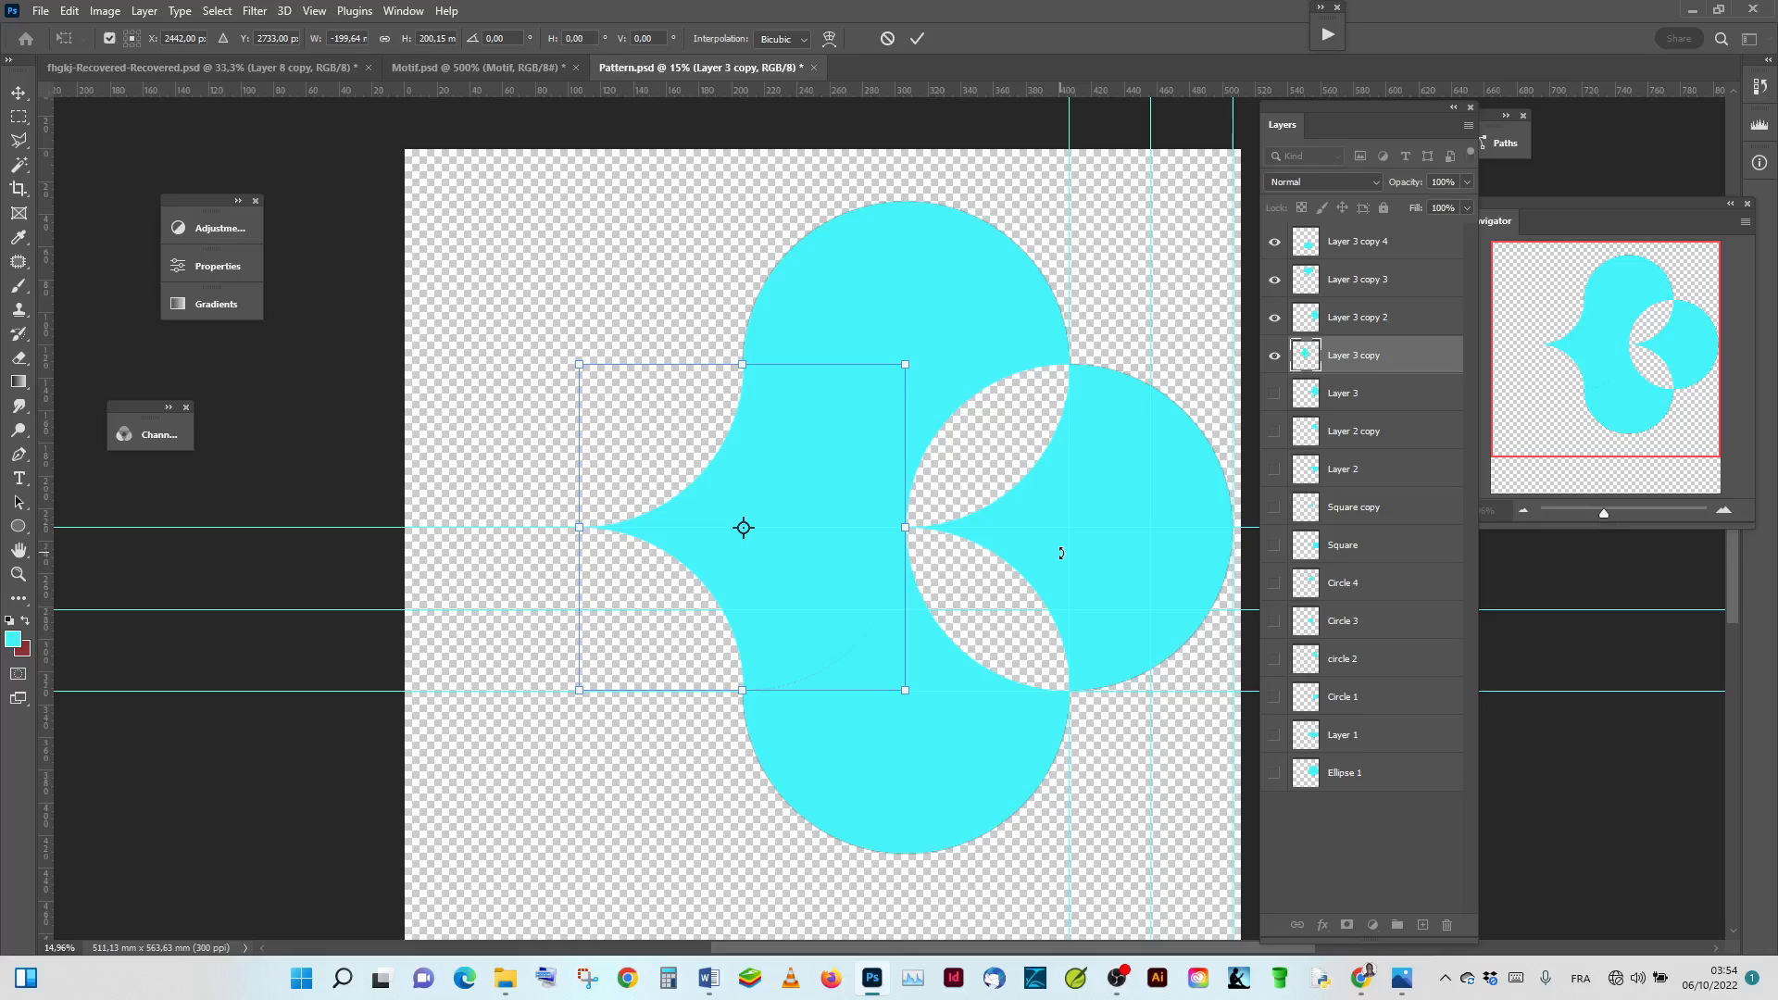
click(916, 39)
Step: Flip Layer 3 copy 2 horizontally about its own center so its tip points outward
click(1398, 323)
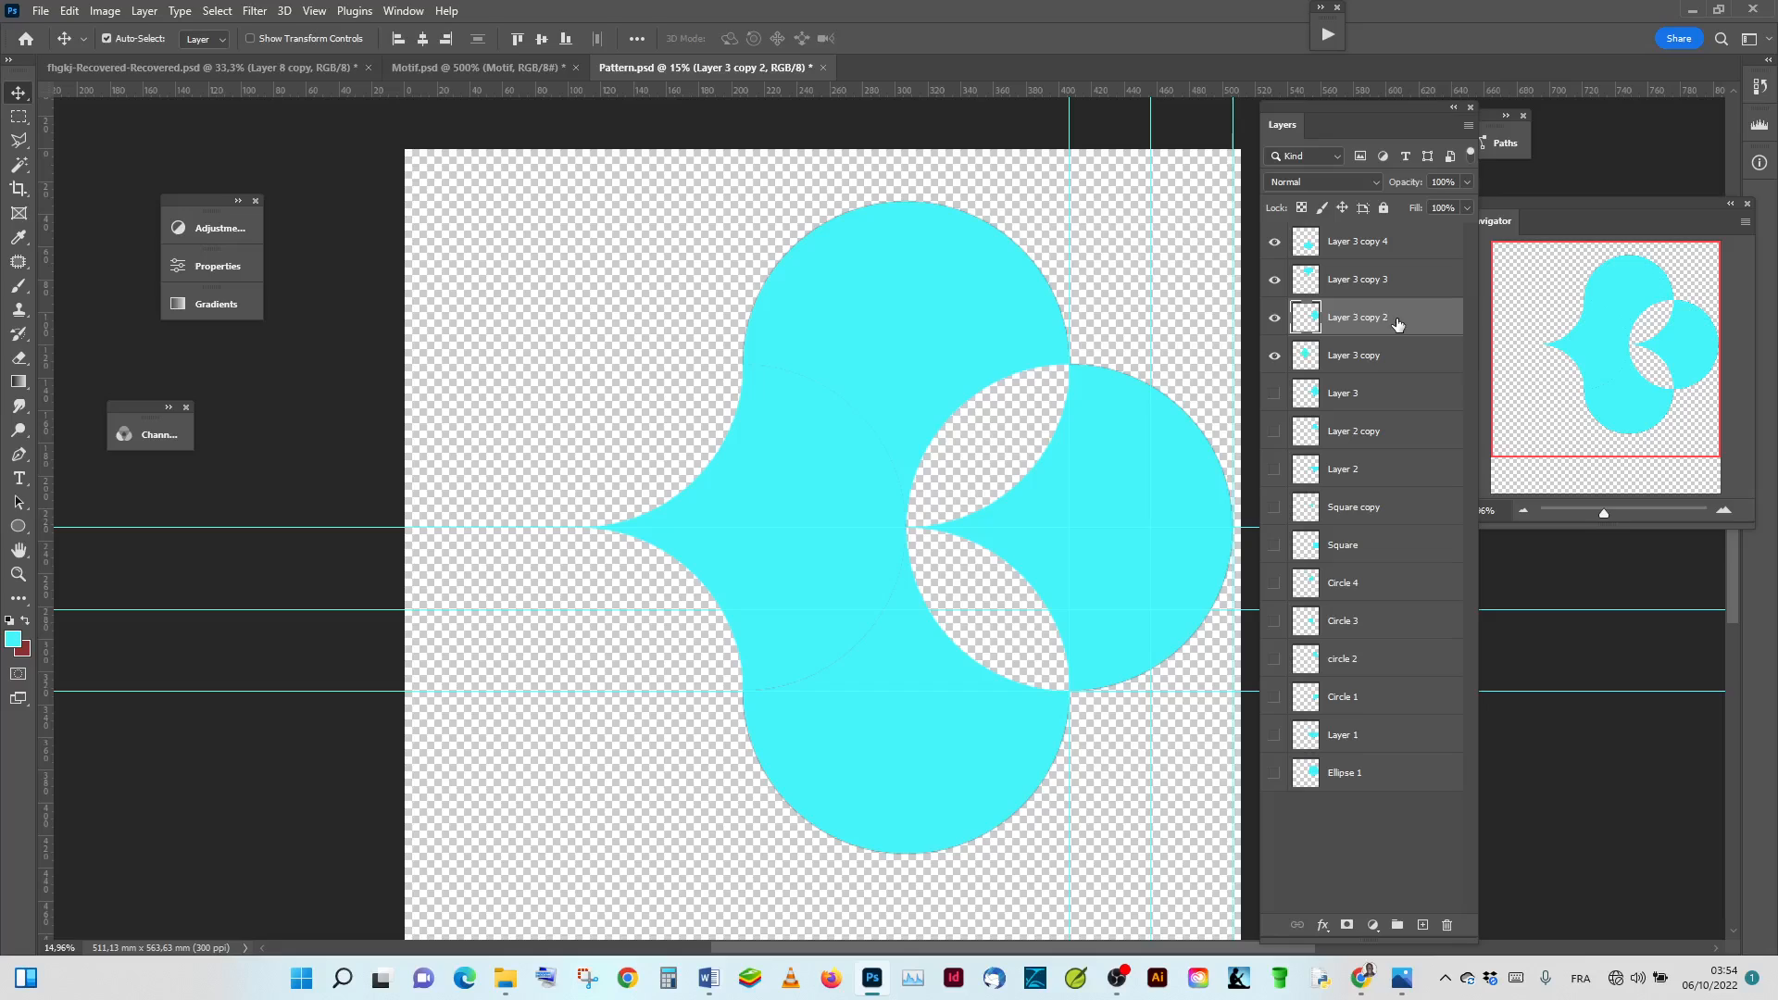
key(ctrl+t)
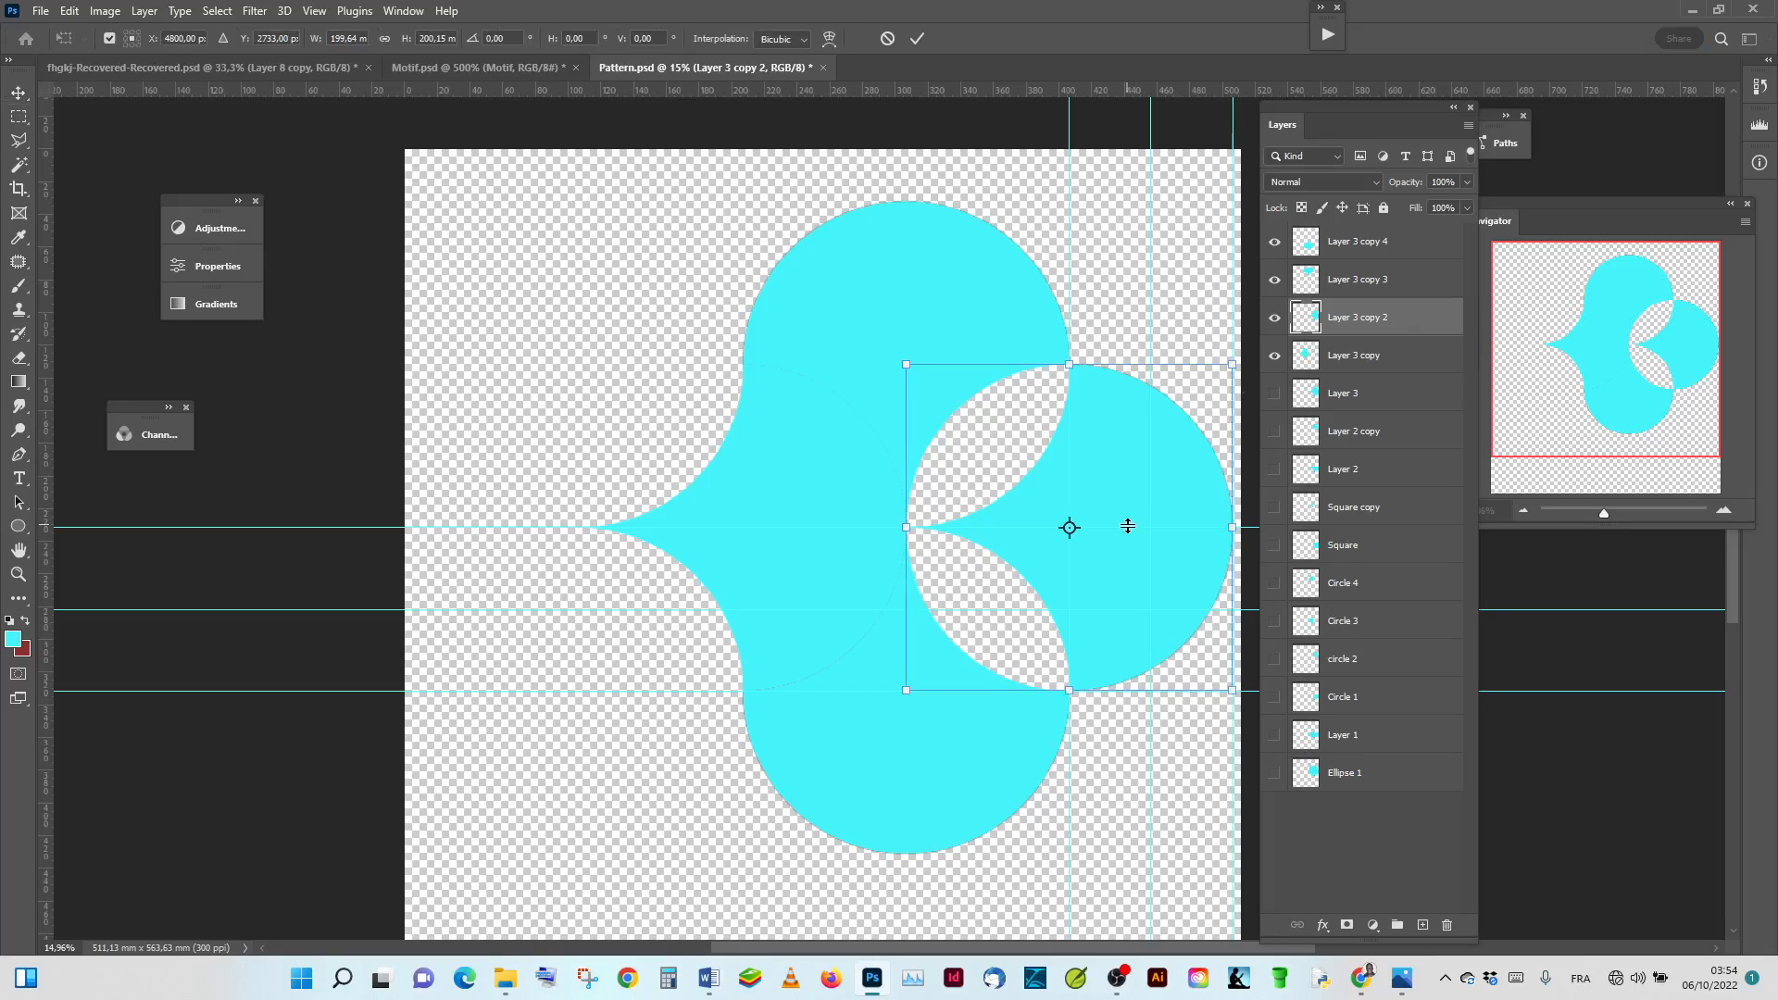
right_click(1147, 461)
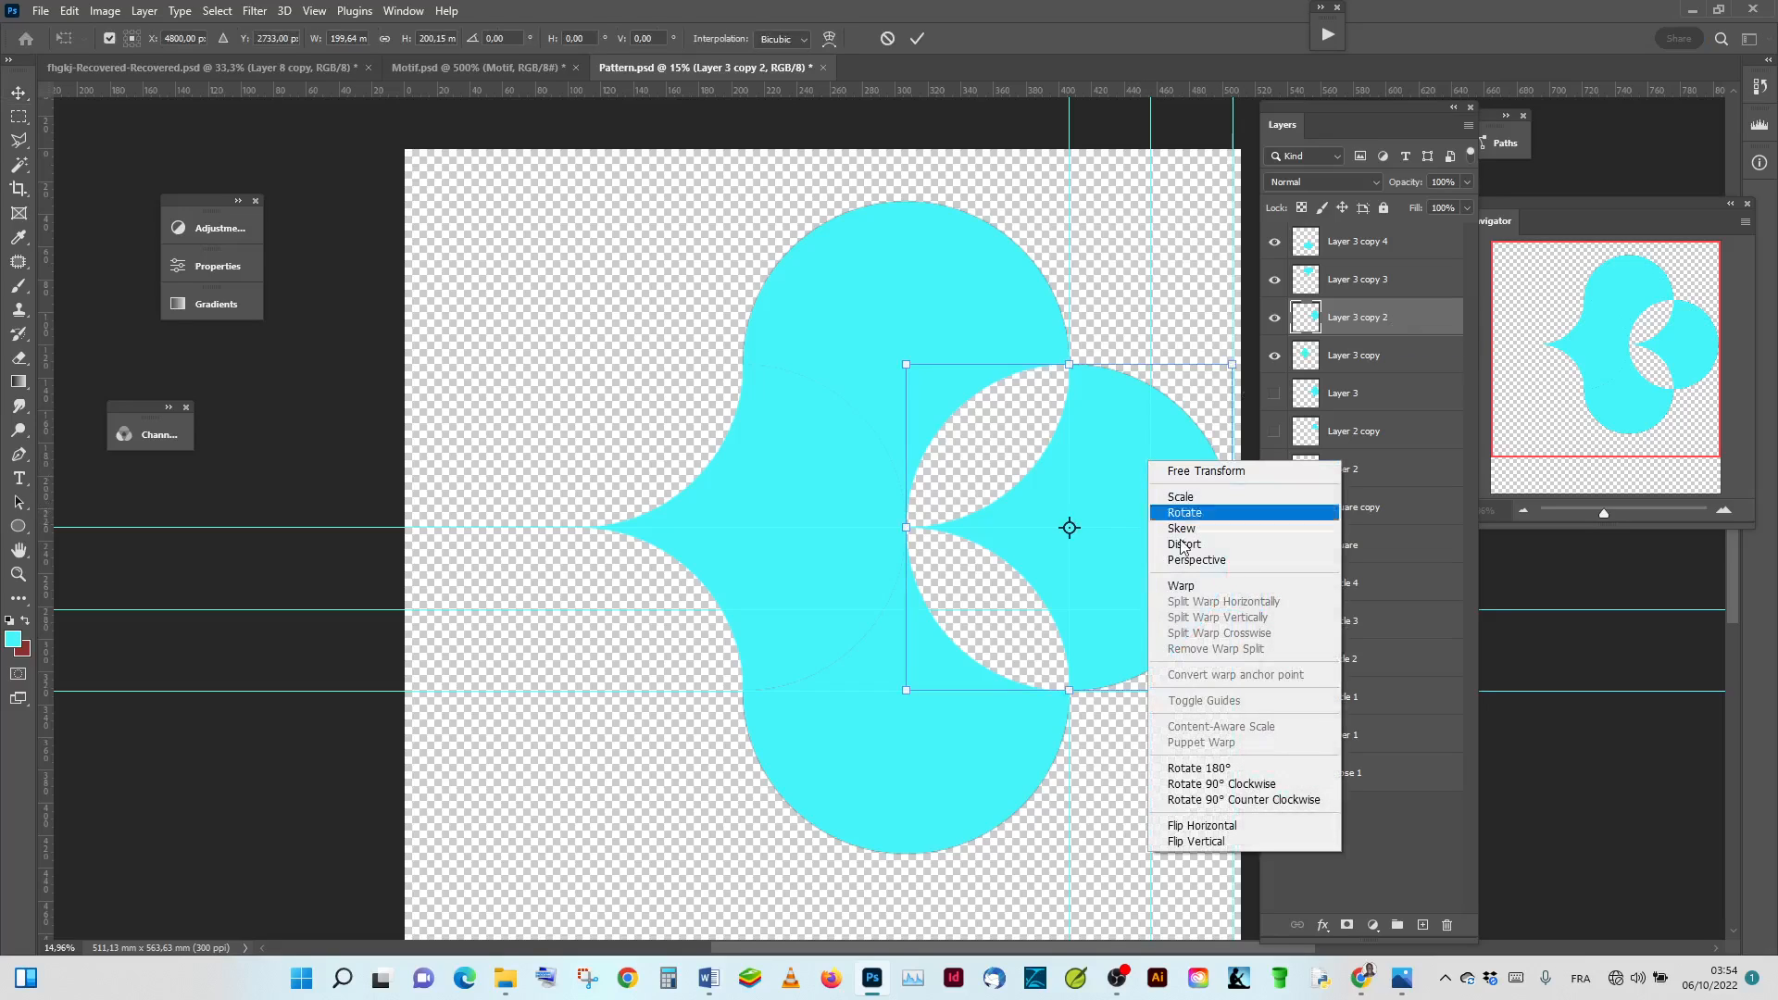
click(1213, 828)
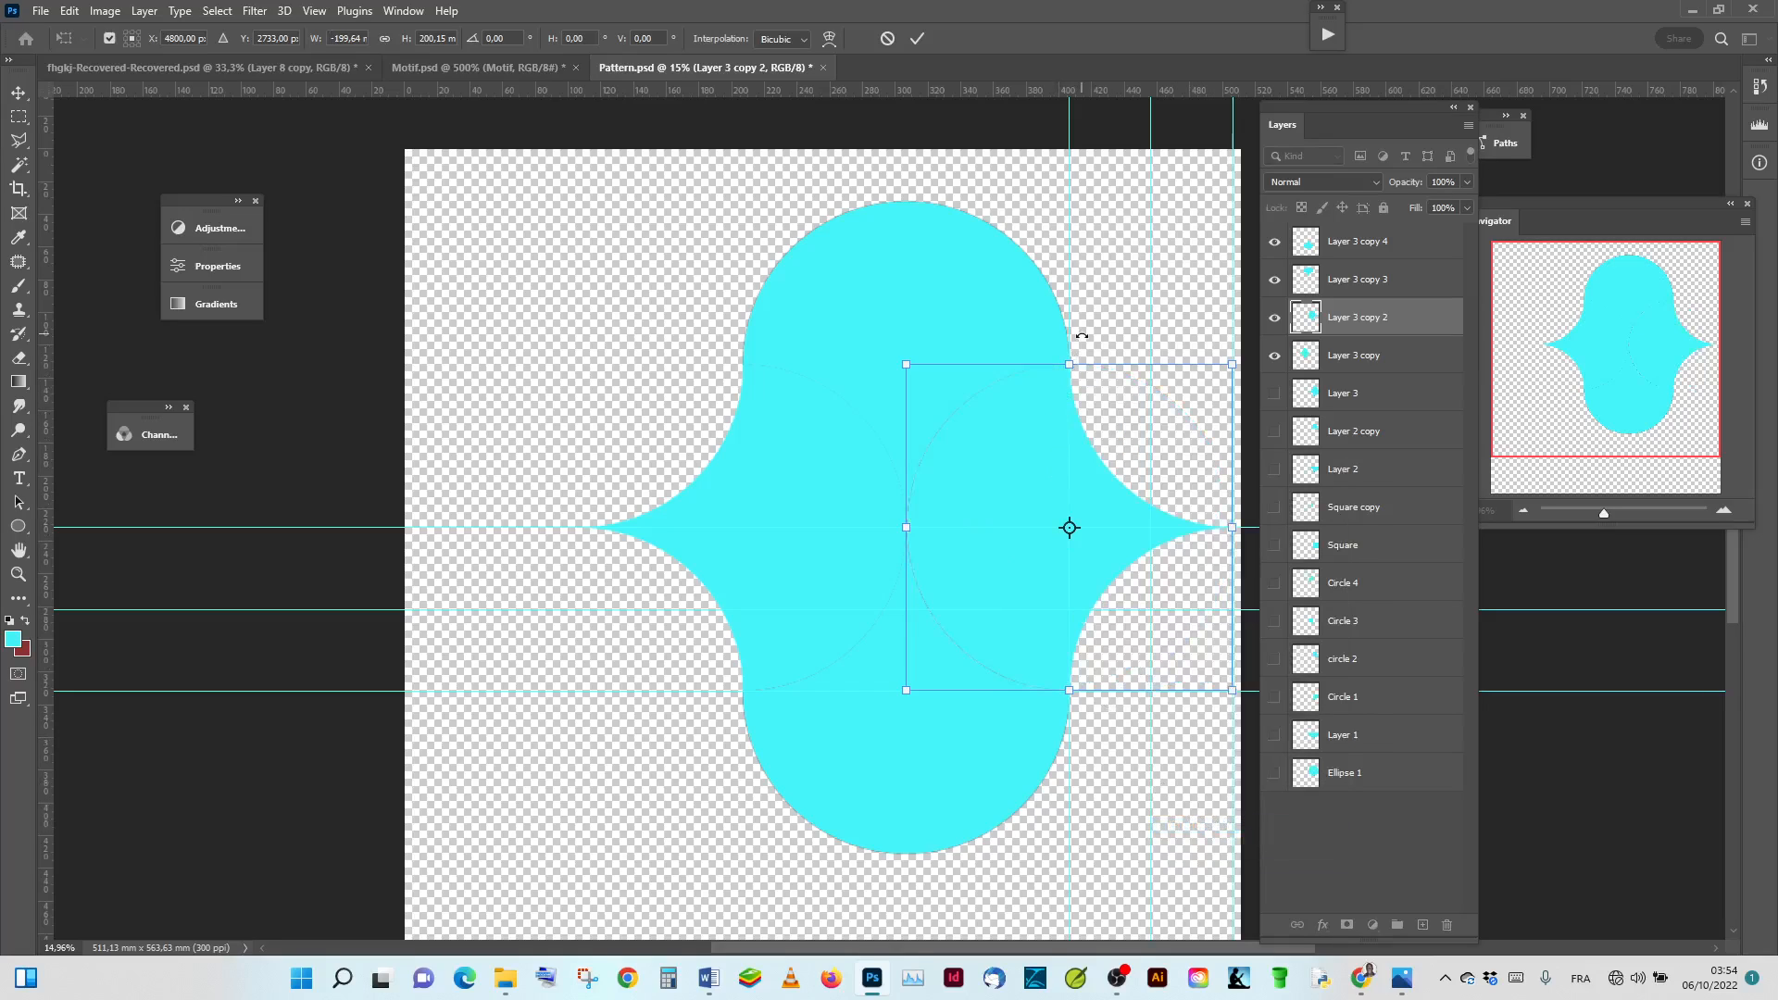
click(918, 38)
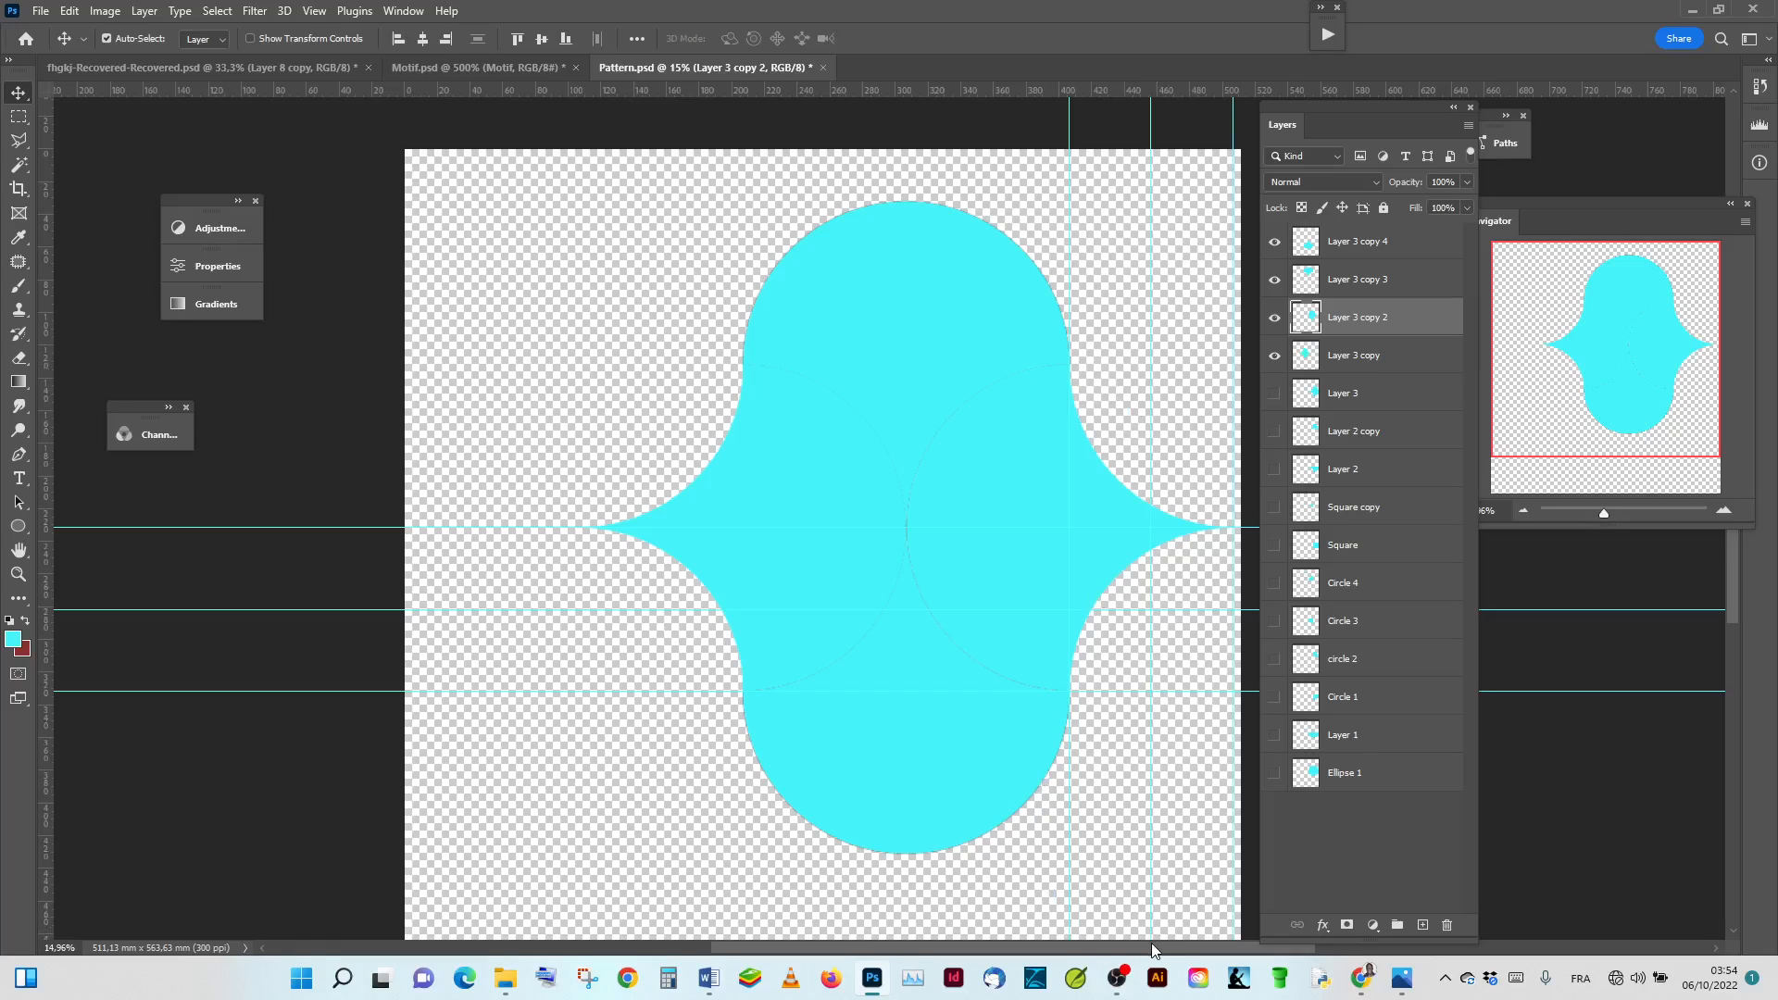
Step: Add a new layer above Layer 3 copy 4 and apply the merged RGB image of Pattern.psd to it at 100% opacity
drag(1163, 946, 1218, 916)
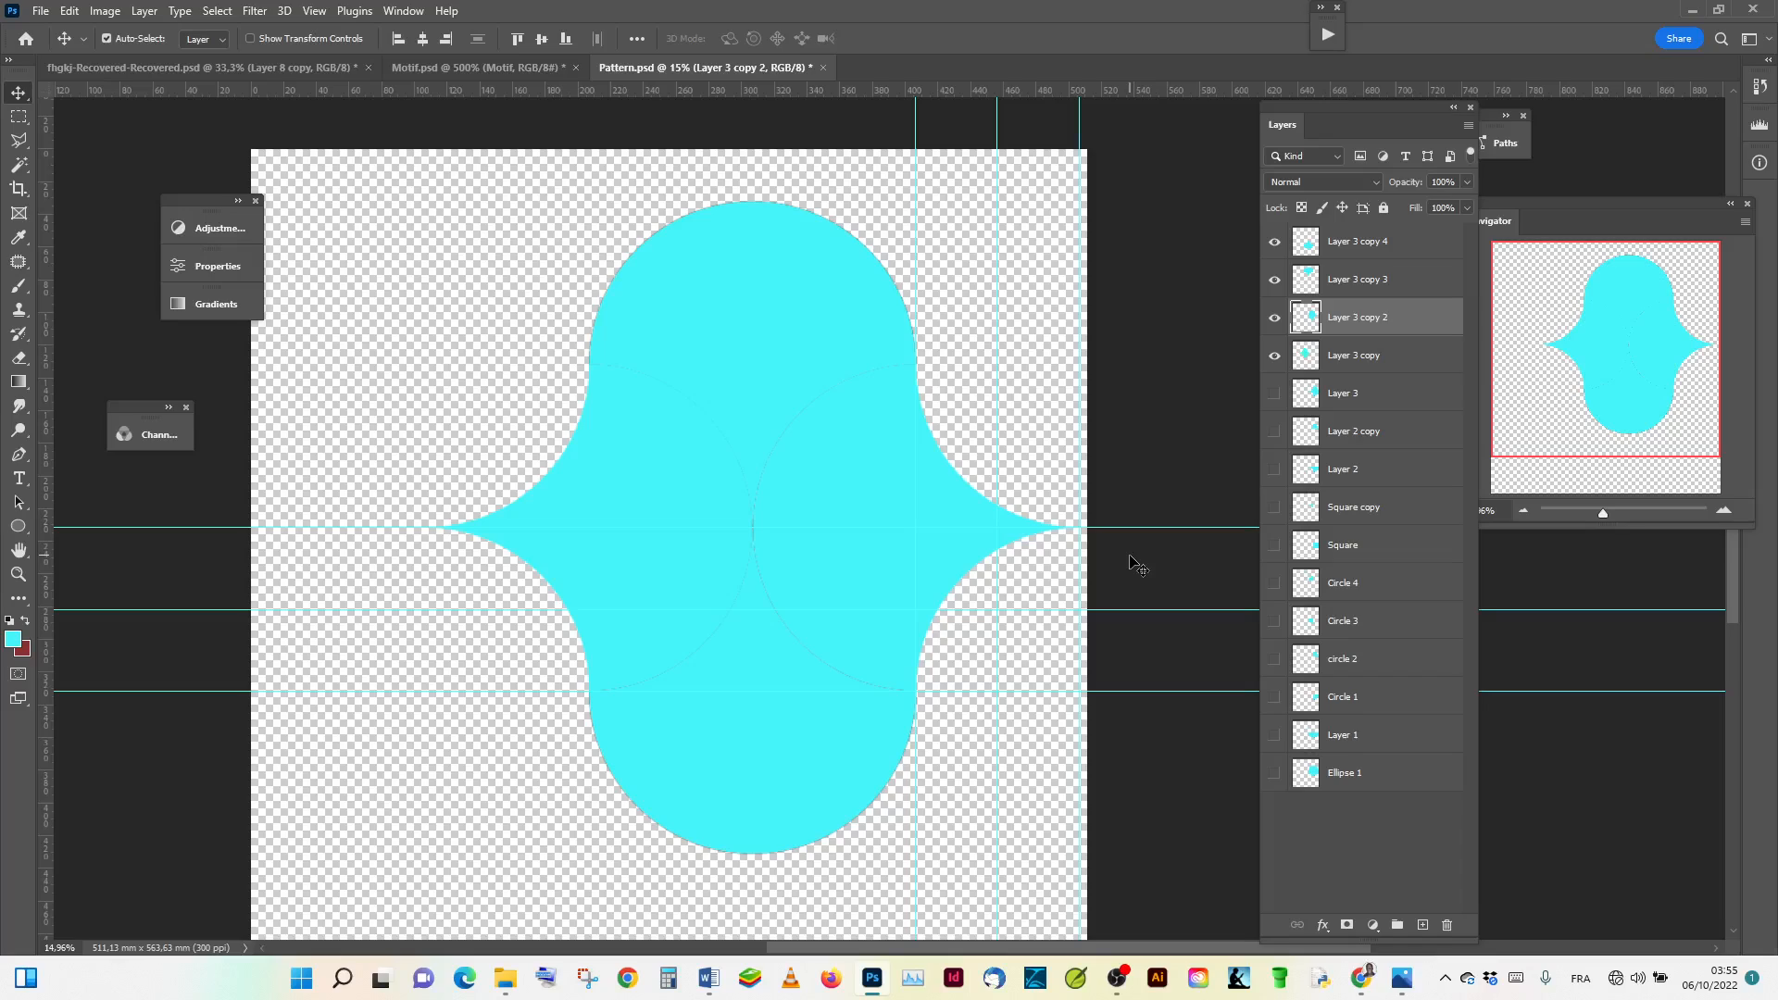
click(1367, 242)
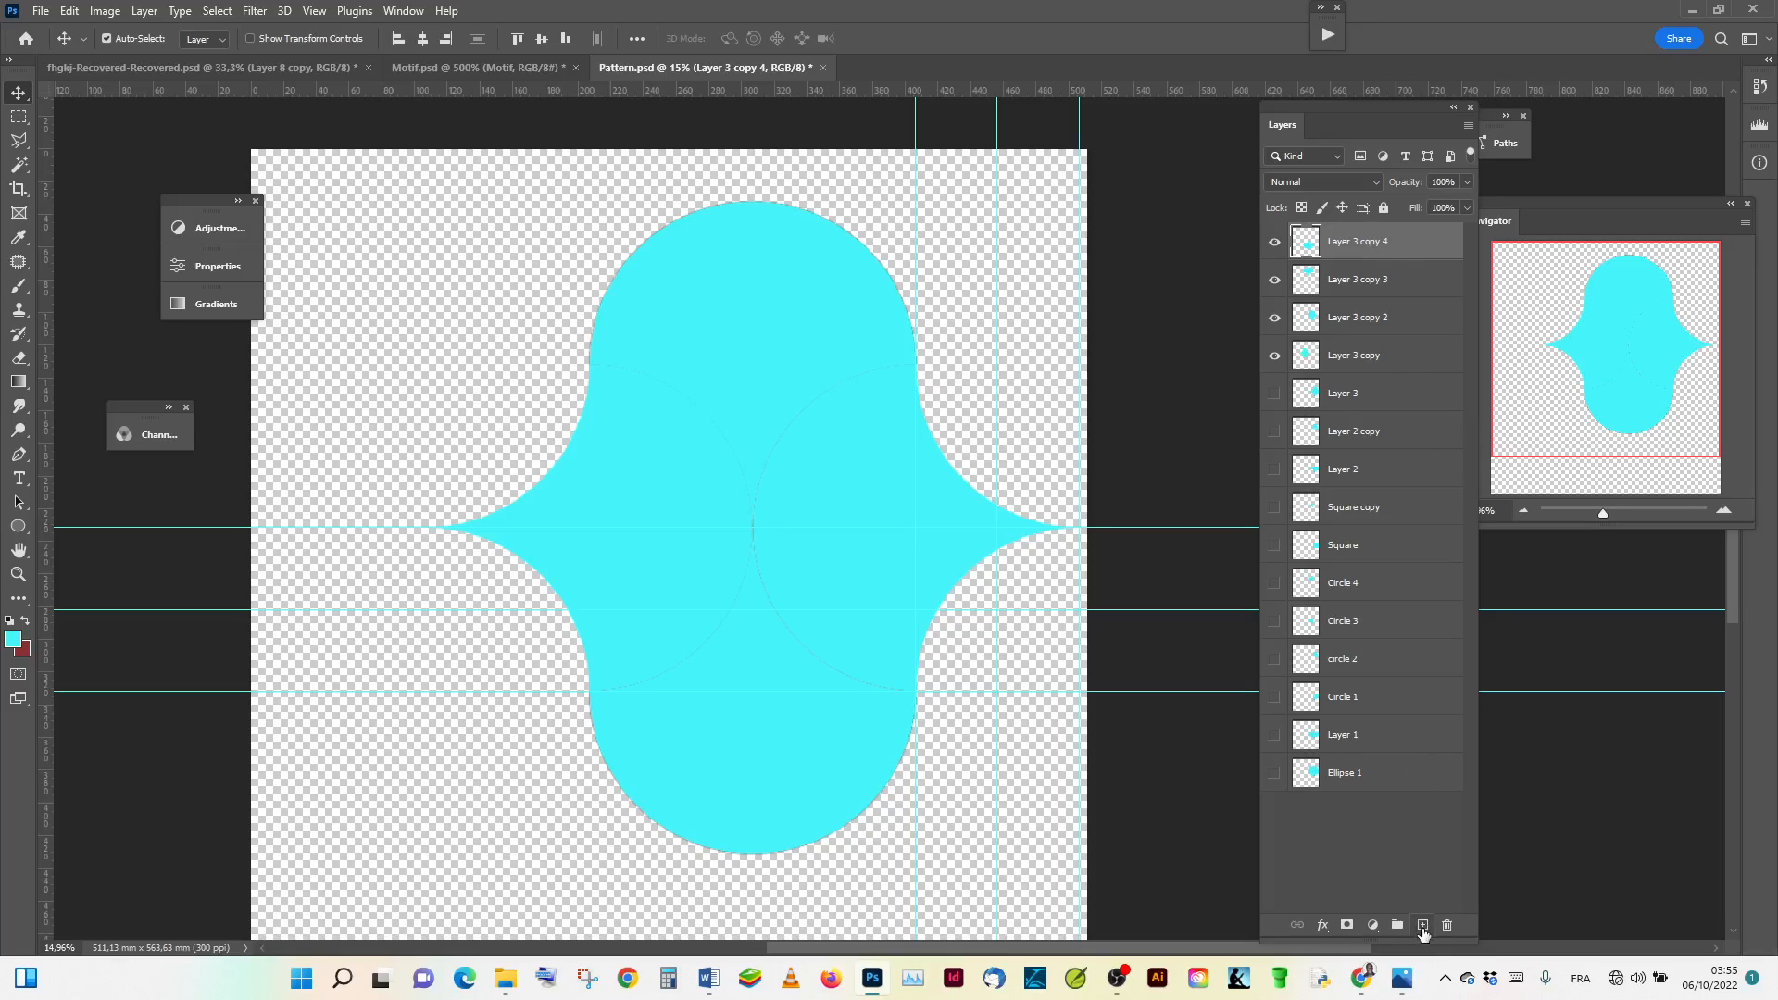
click(1422, 927)
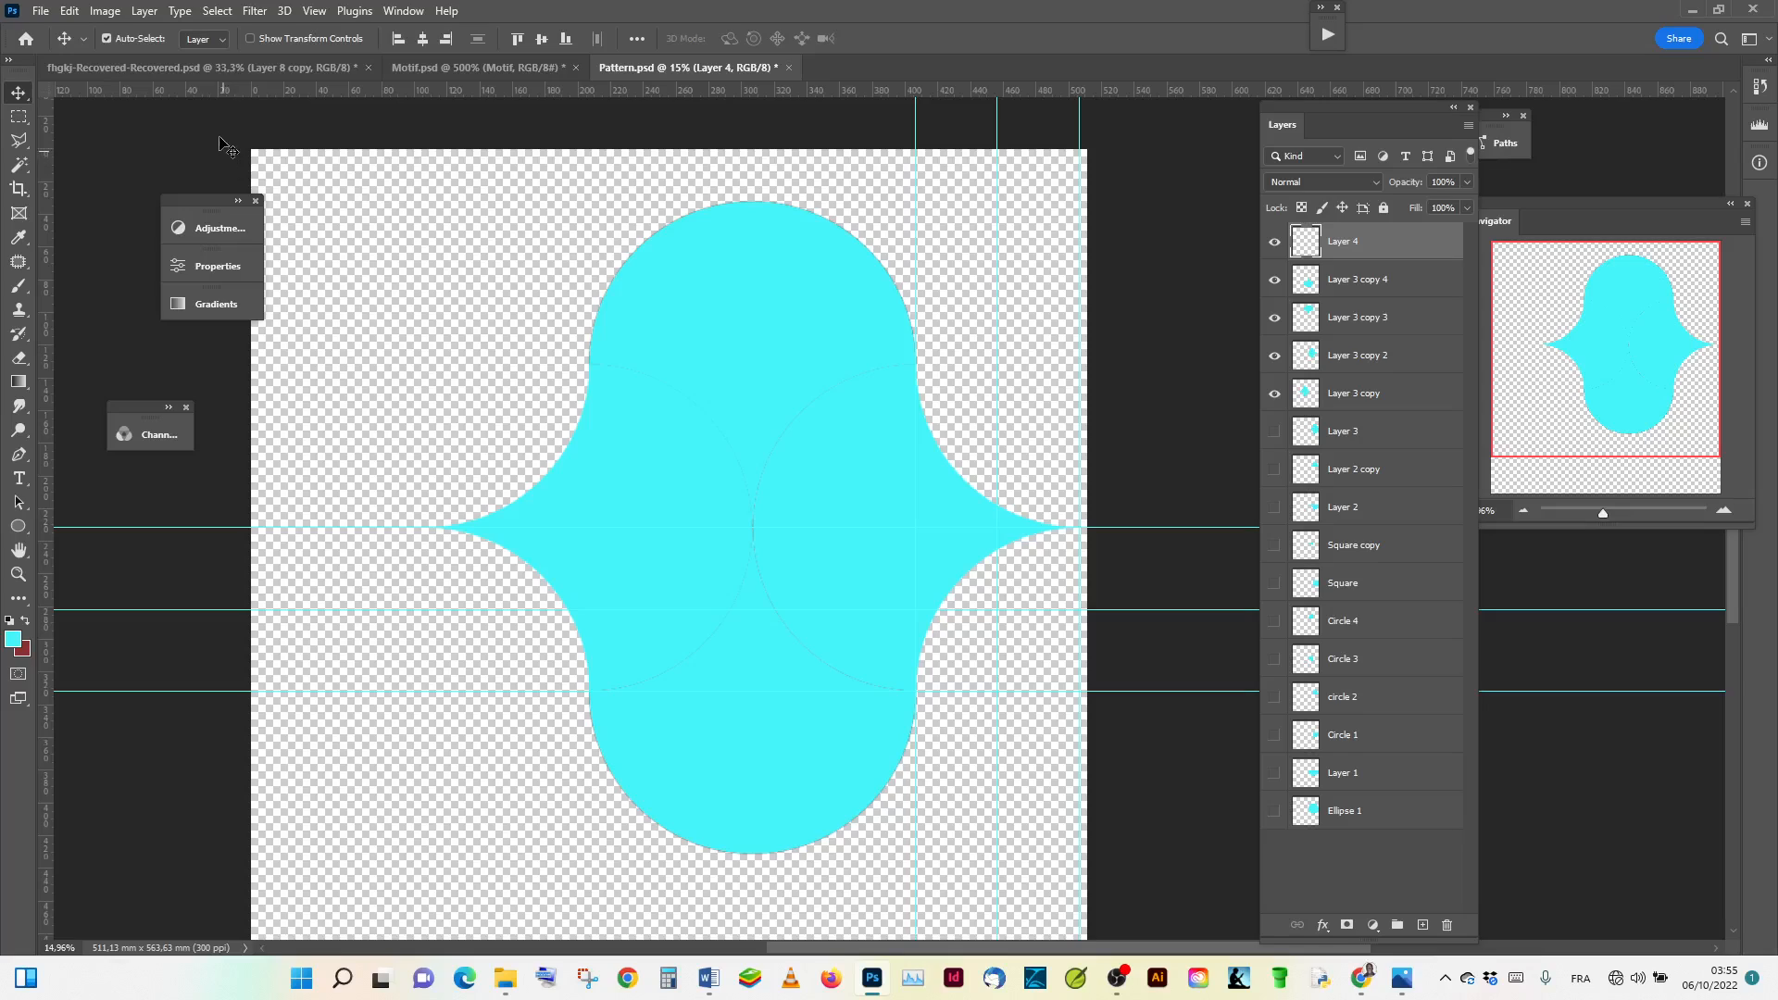
click(104, 11)
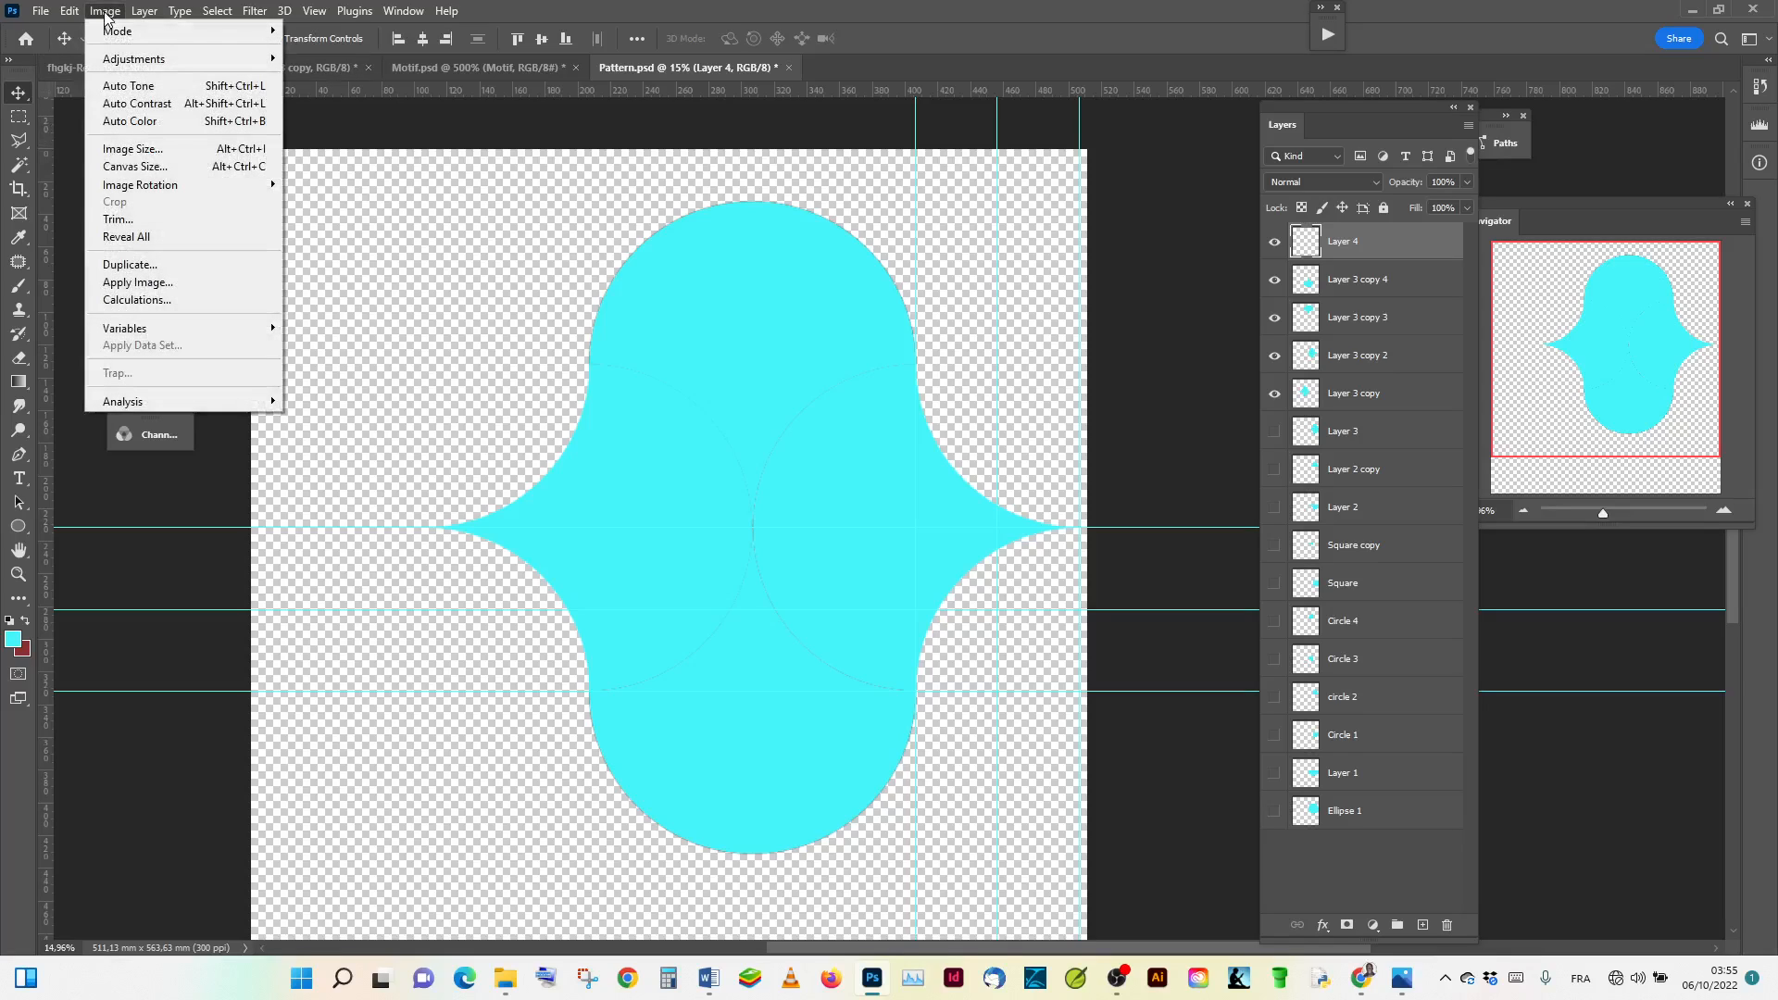
click(146, 283)
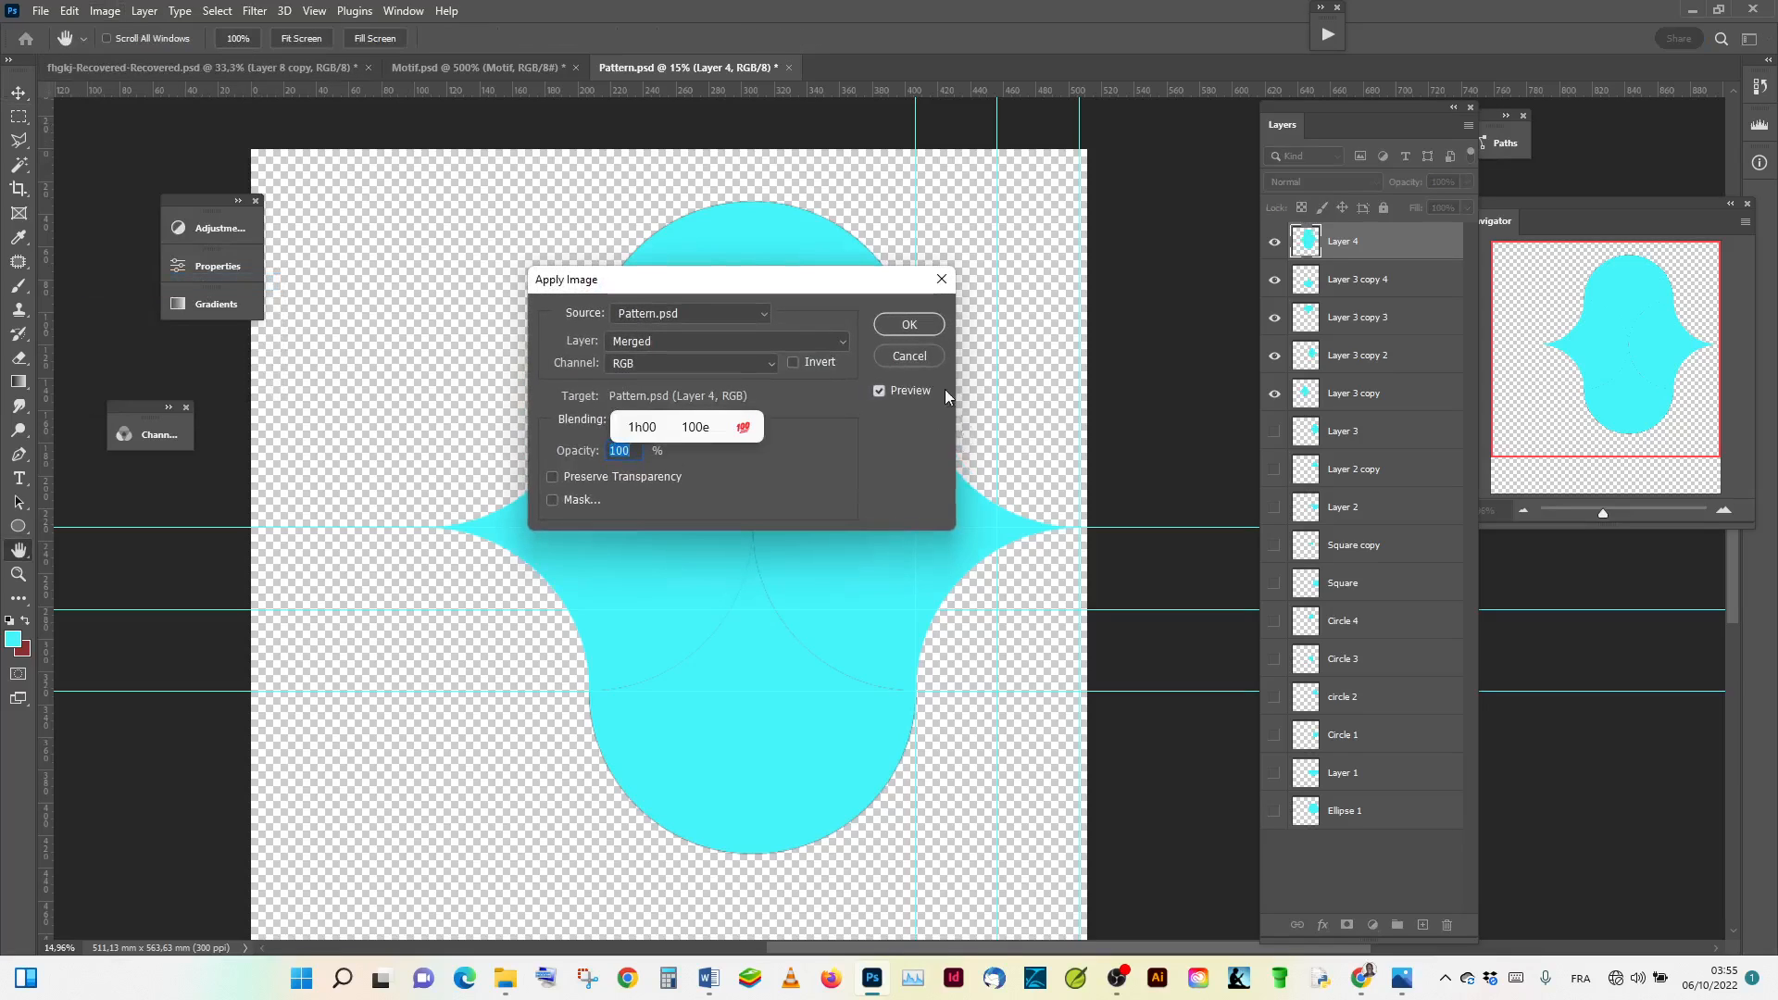
click(911, 324)
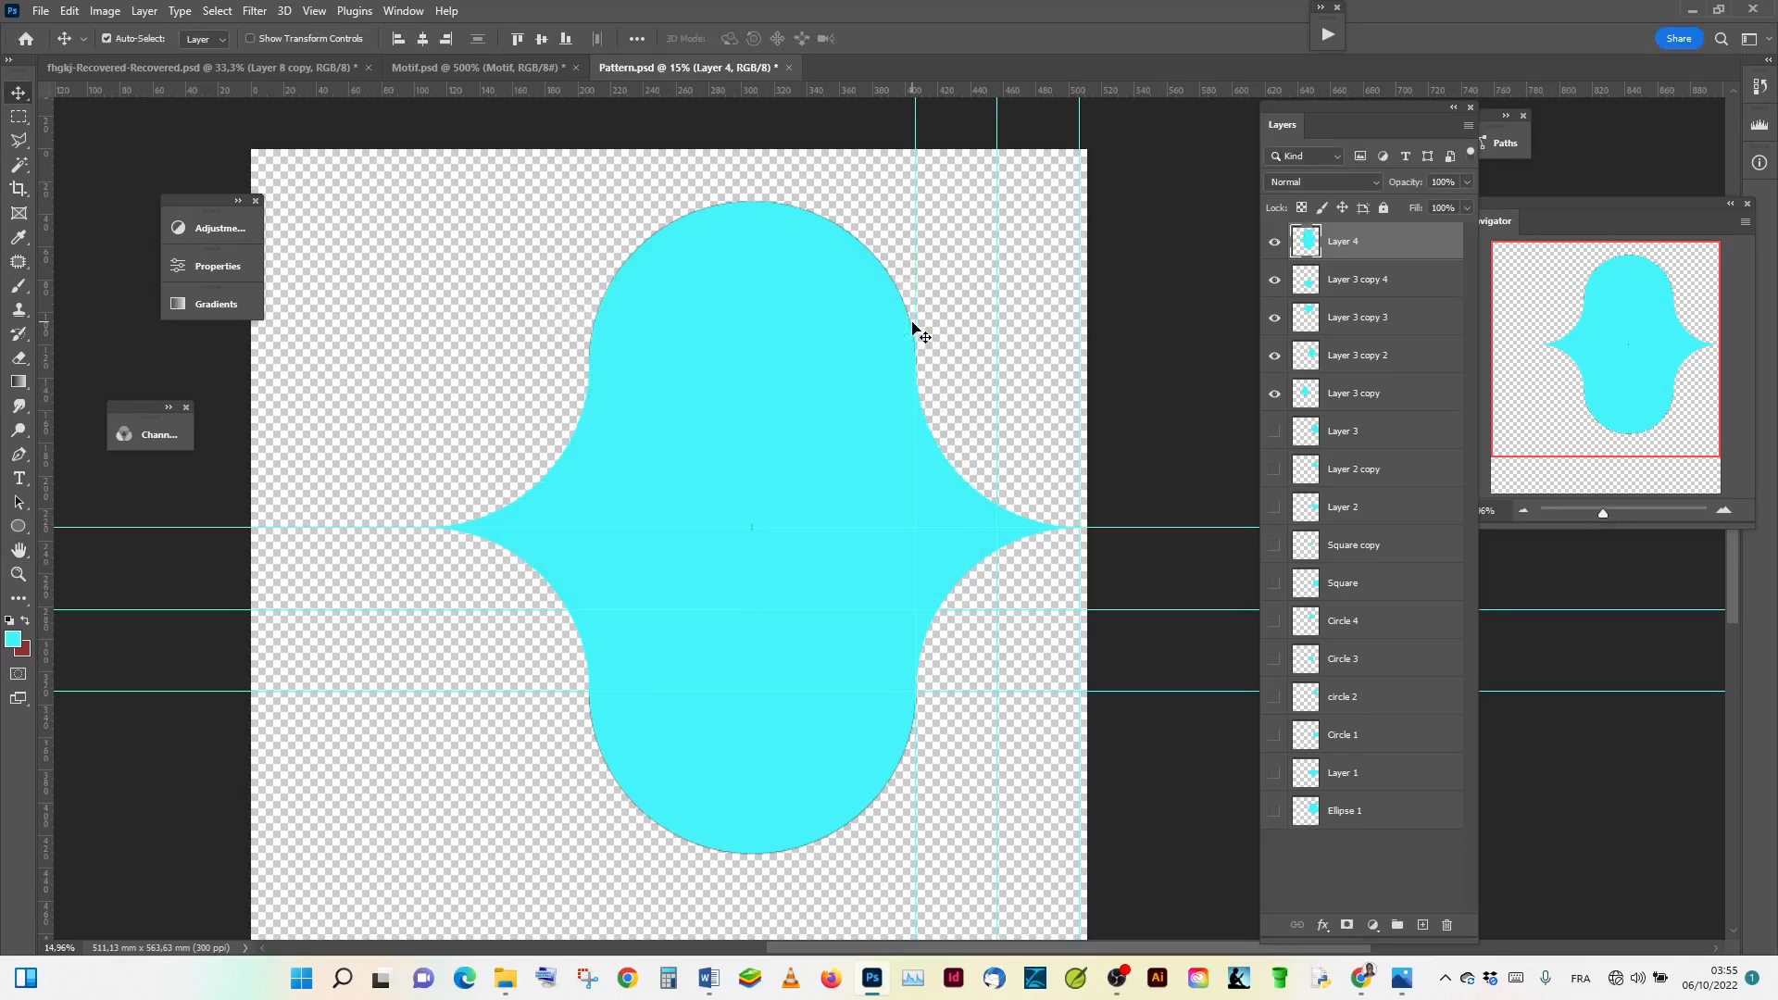
Step: Hide the four Layer 3 copy layers, leaving only the merged Layer 4 visible, and inspect its shape
drag(1275, 279, 1286, 395)
click(17, 574)
drag(853, 544, 774, 521)
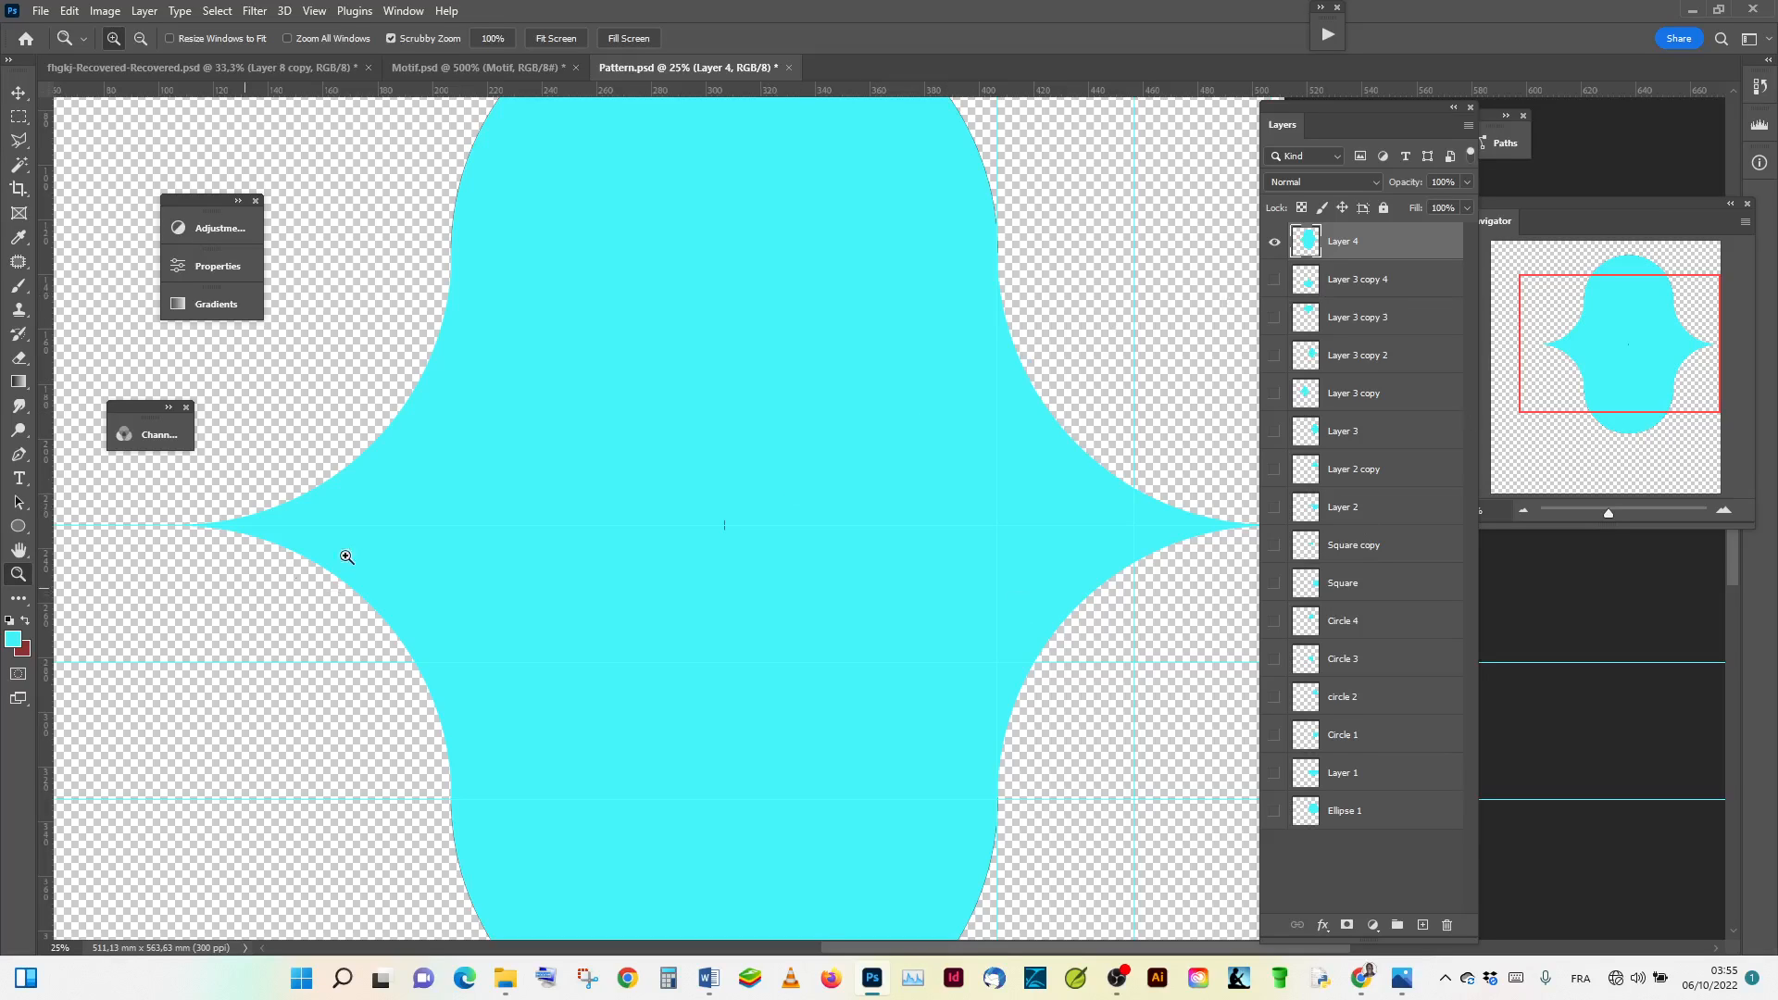
alt+click(717, 439)
alt+click(716, 439)
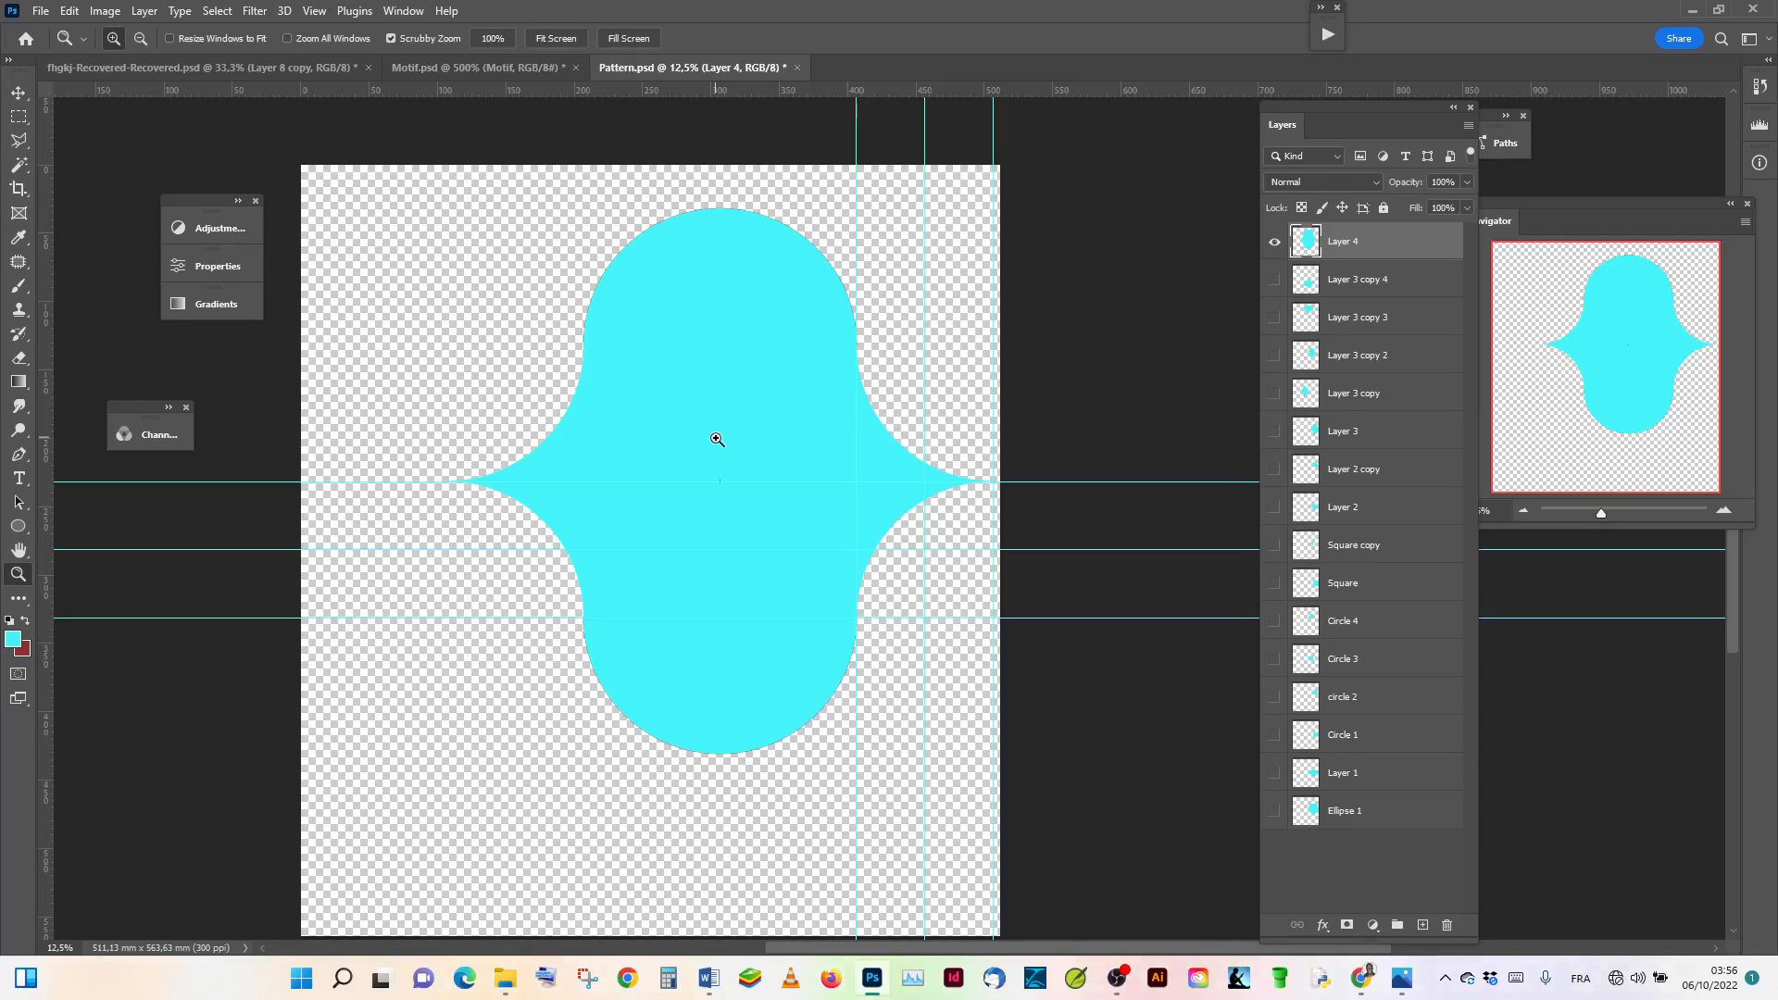
Step: Fill the Layer 3 copy 2 outline on Layer 4 with dark teal #139095 and clear the selection
ctrl+click(1315, 361)
click(12, 642)
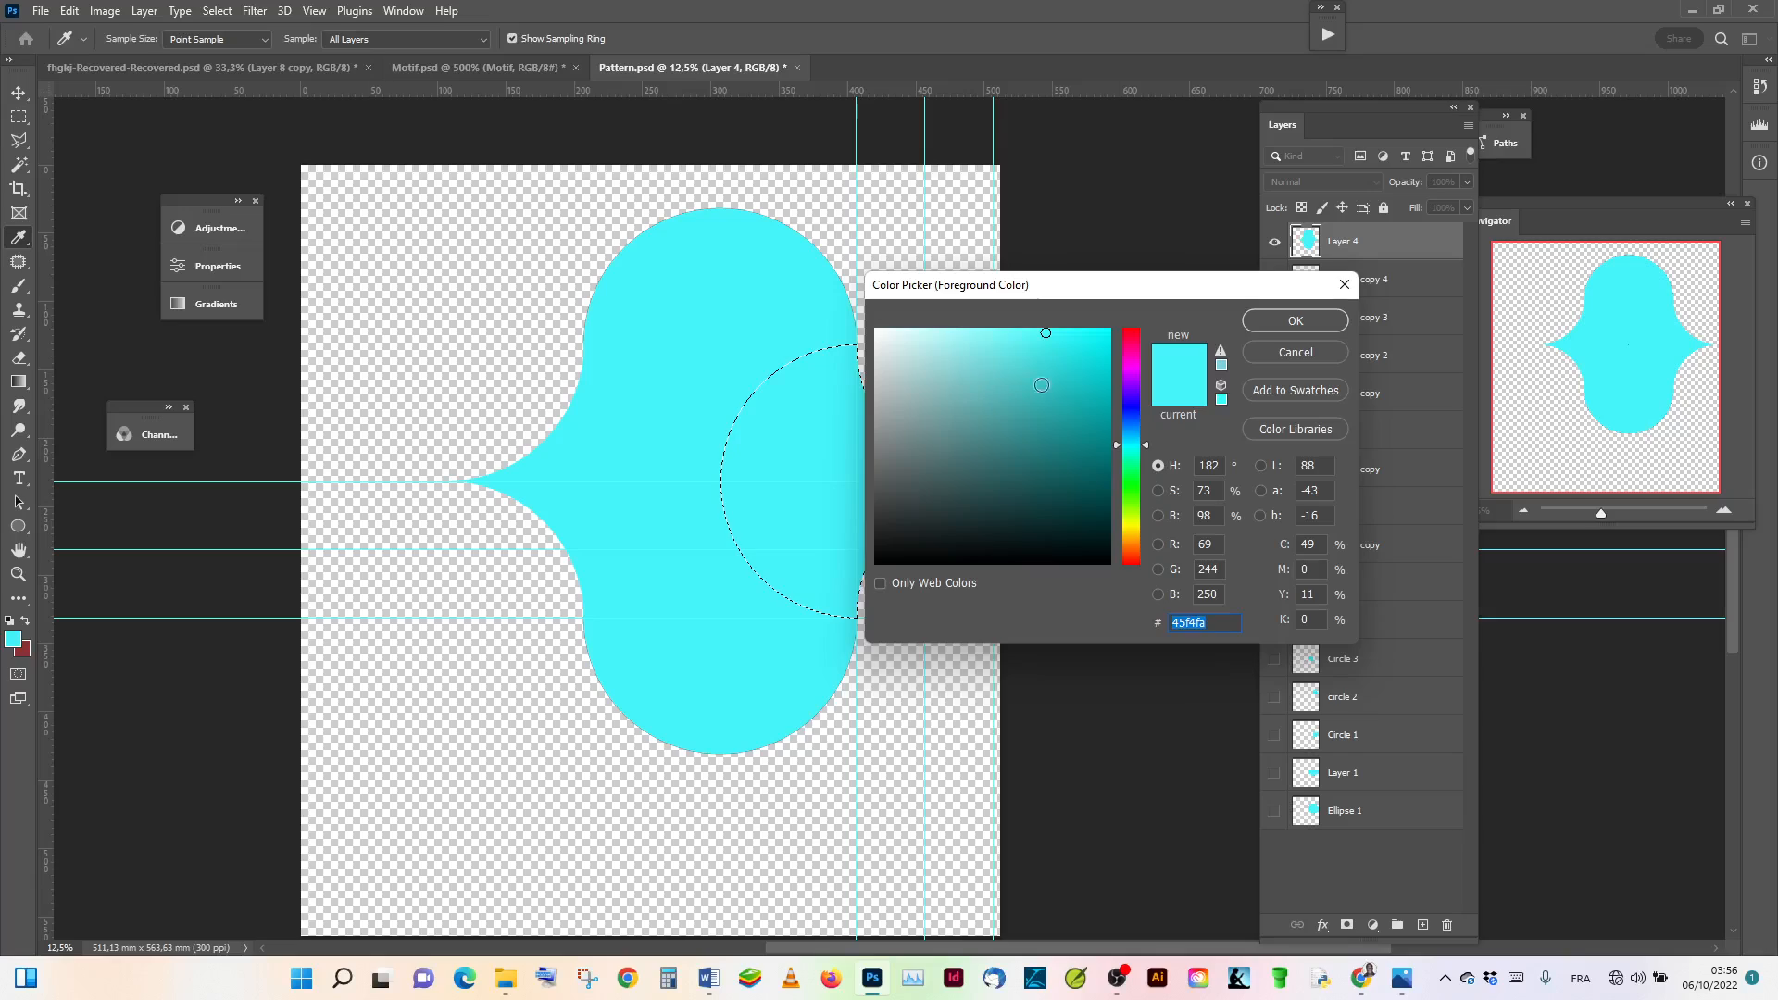
click(1080, 426)
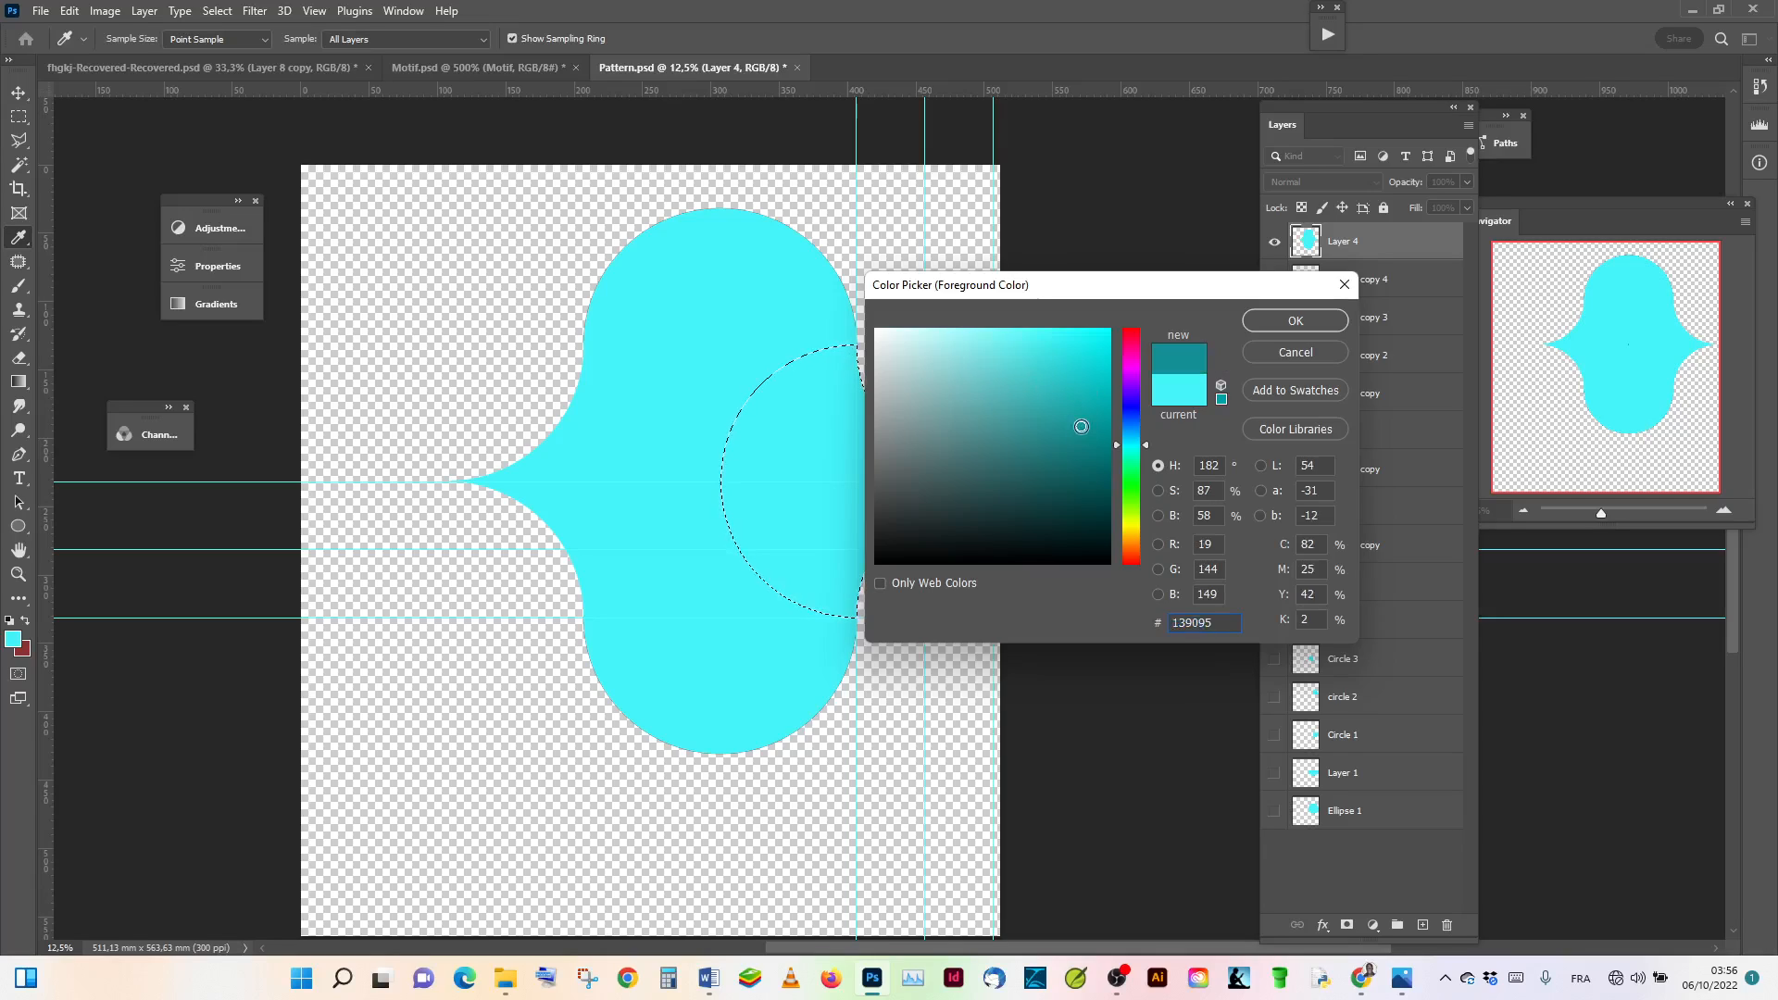
click(1296, 321)
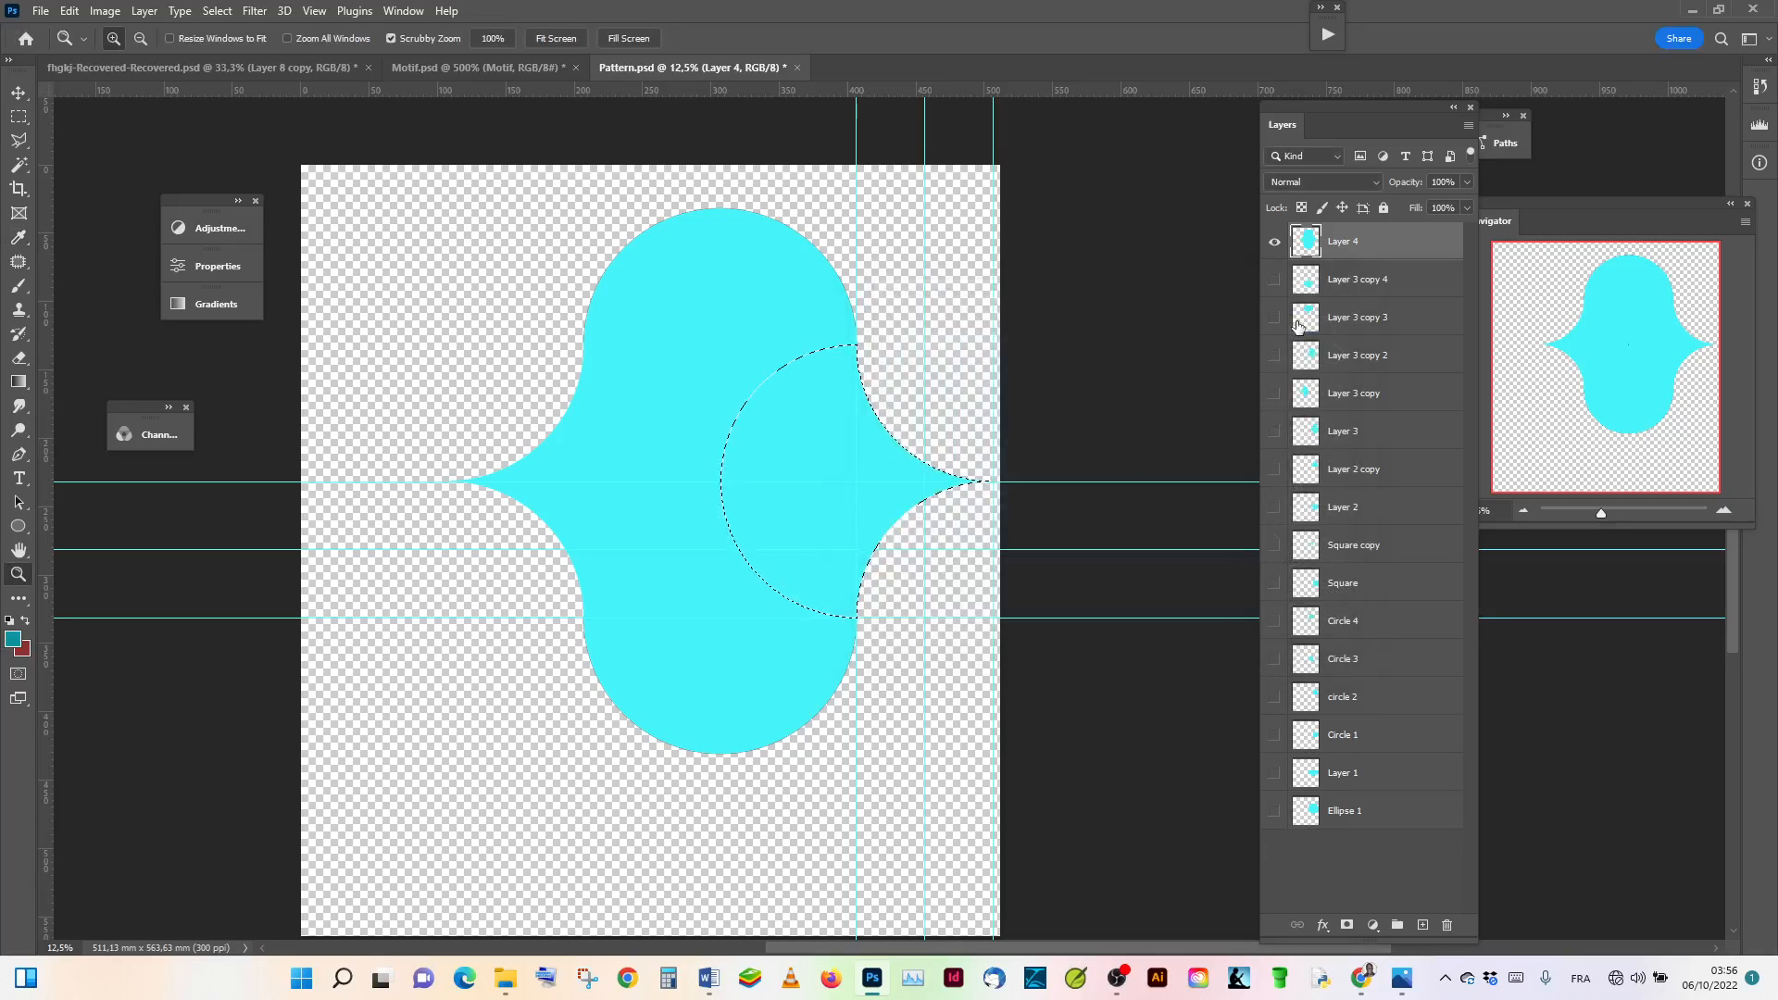
key(alt+BackSpace)
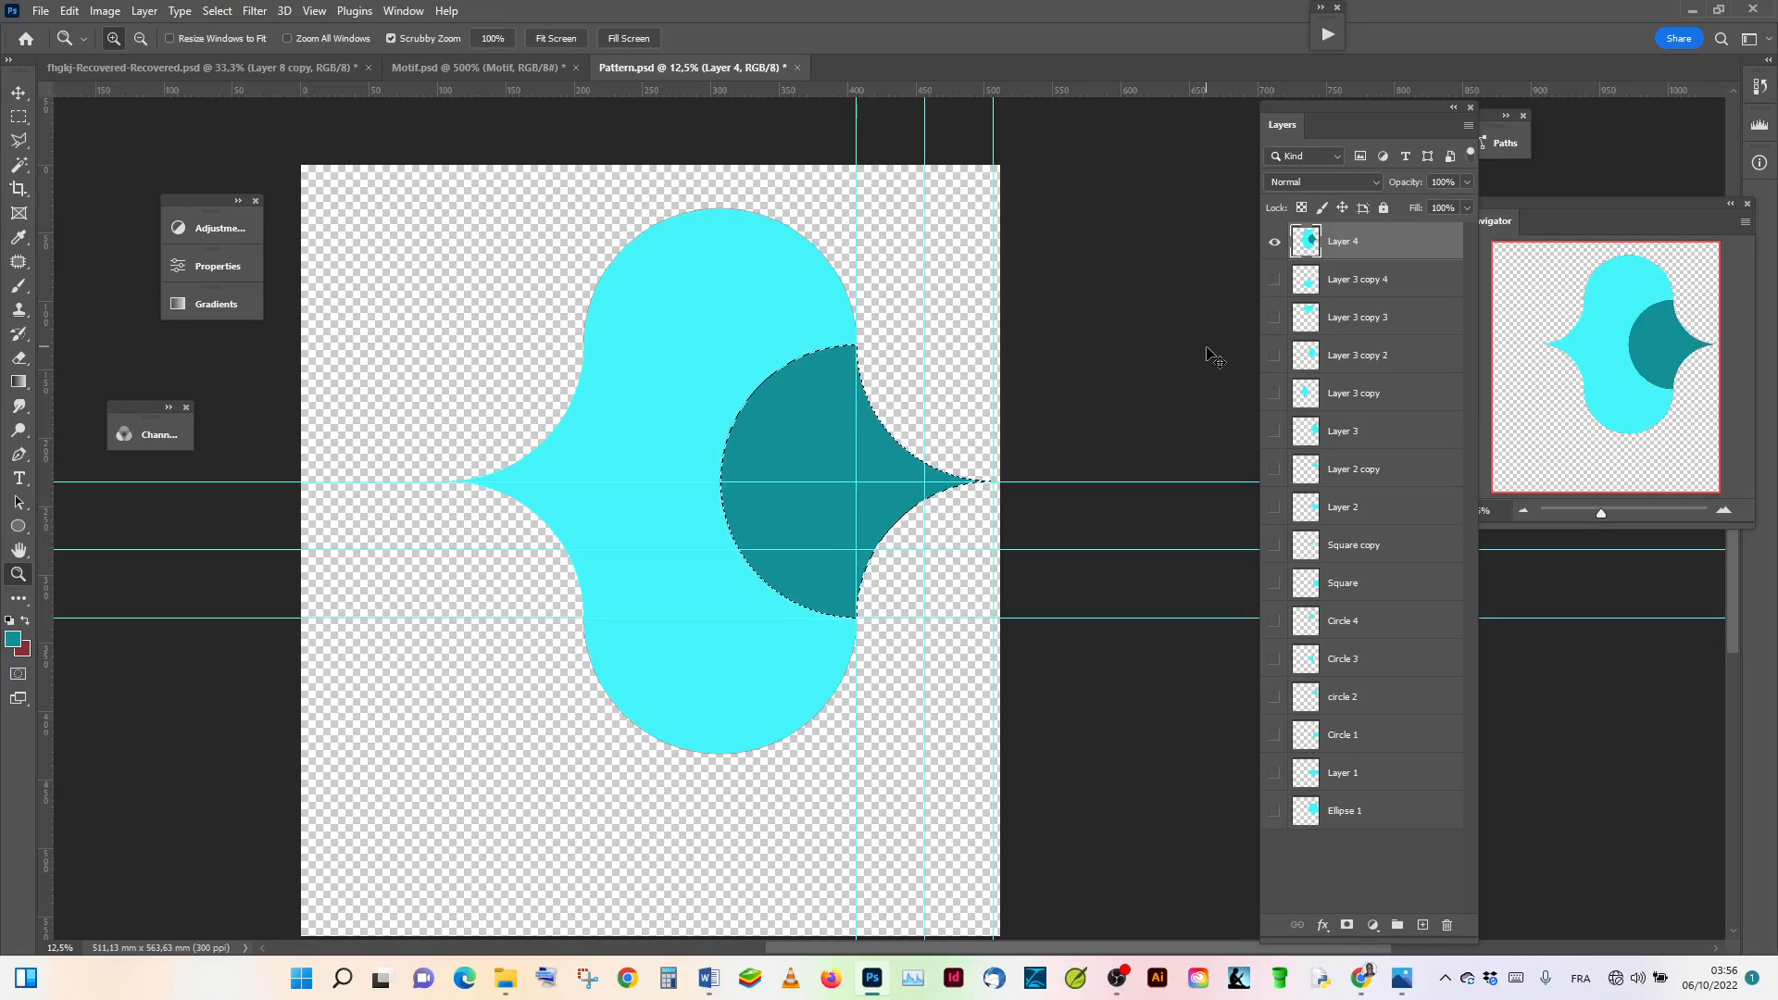
key(ctrl+d)
Step: Load the Layer 3 copy outline as a selection and fill it on Layer 4 with light cyan #5cf3f8
ctrl+click(1311, 360)
key(ctrl+d)
ctrl+click(1307, 396)
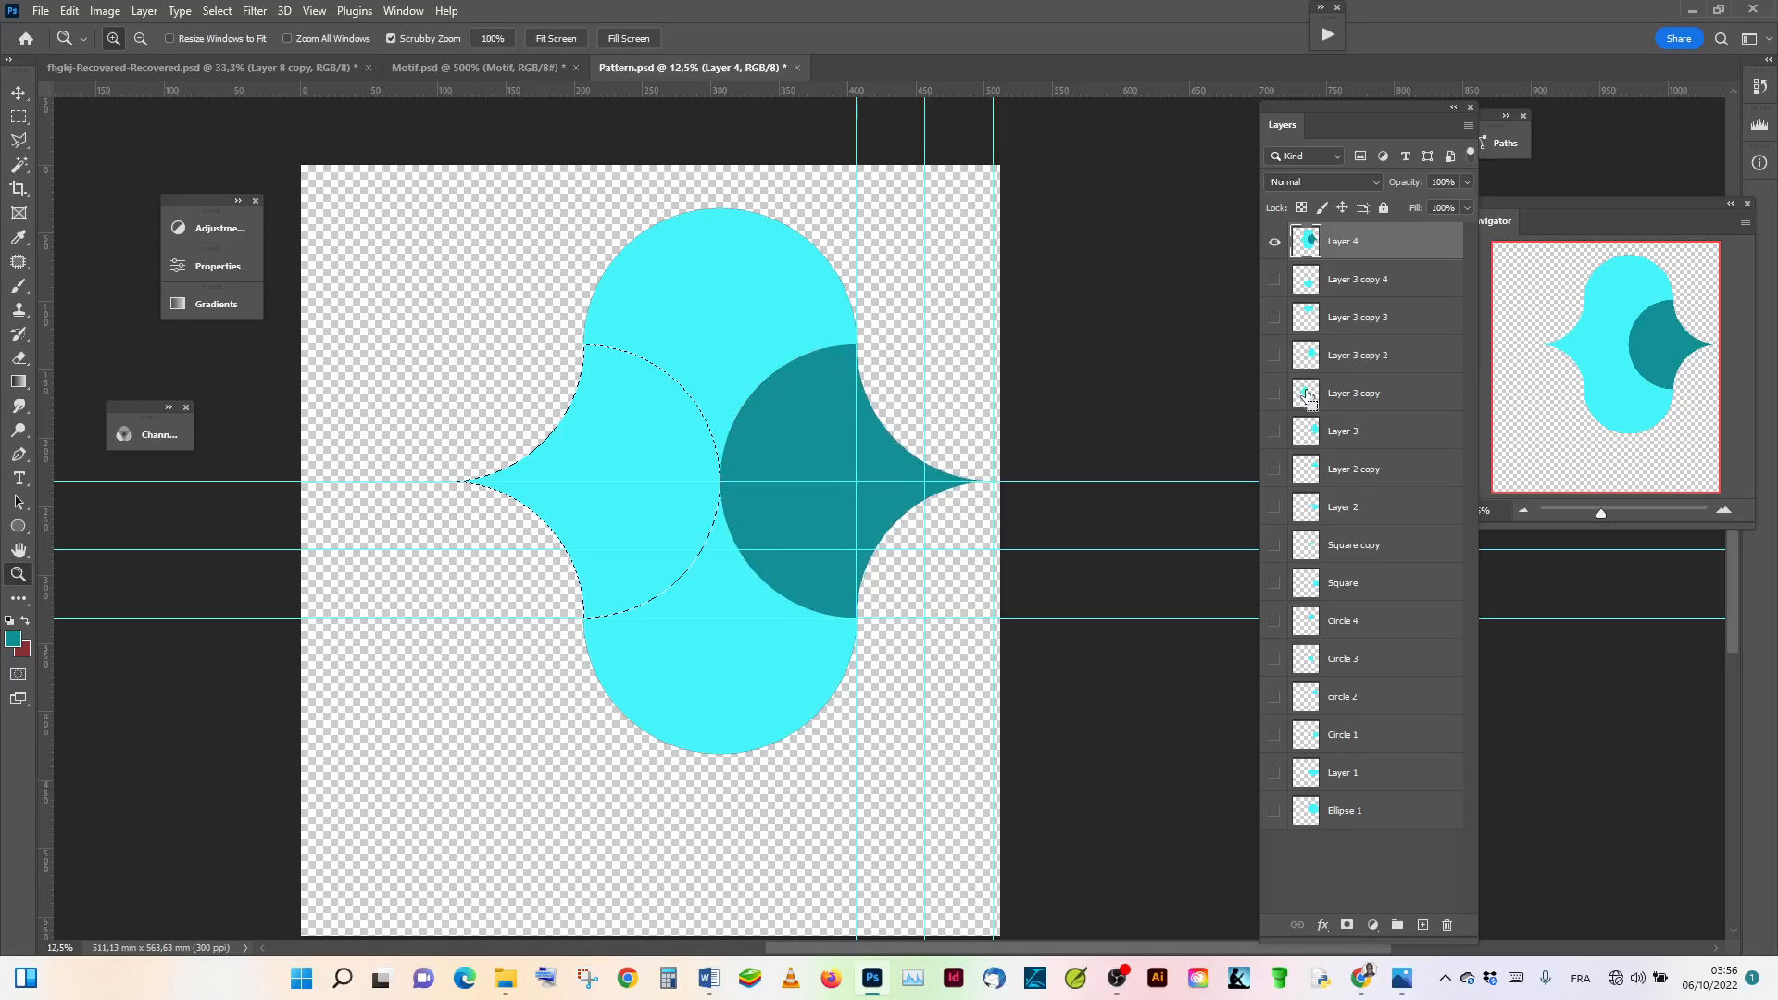
click(13, 639)
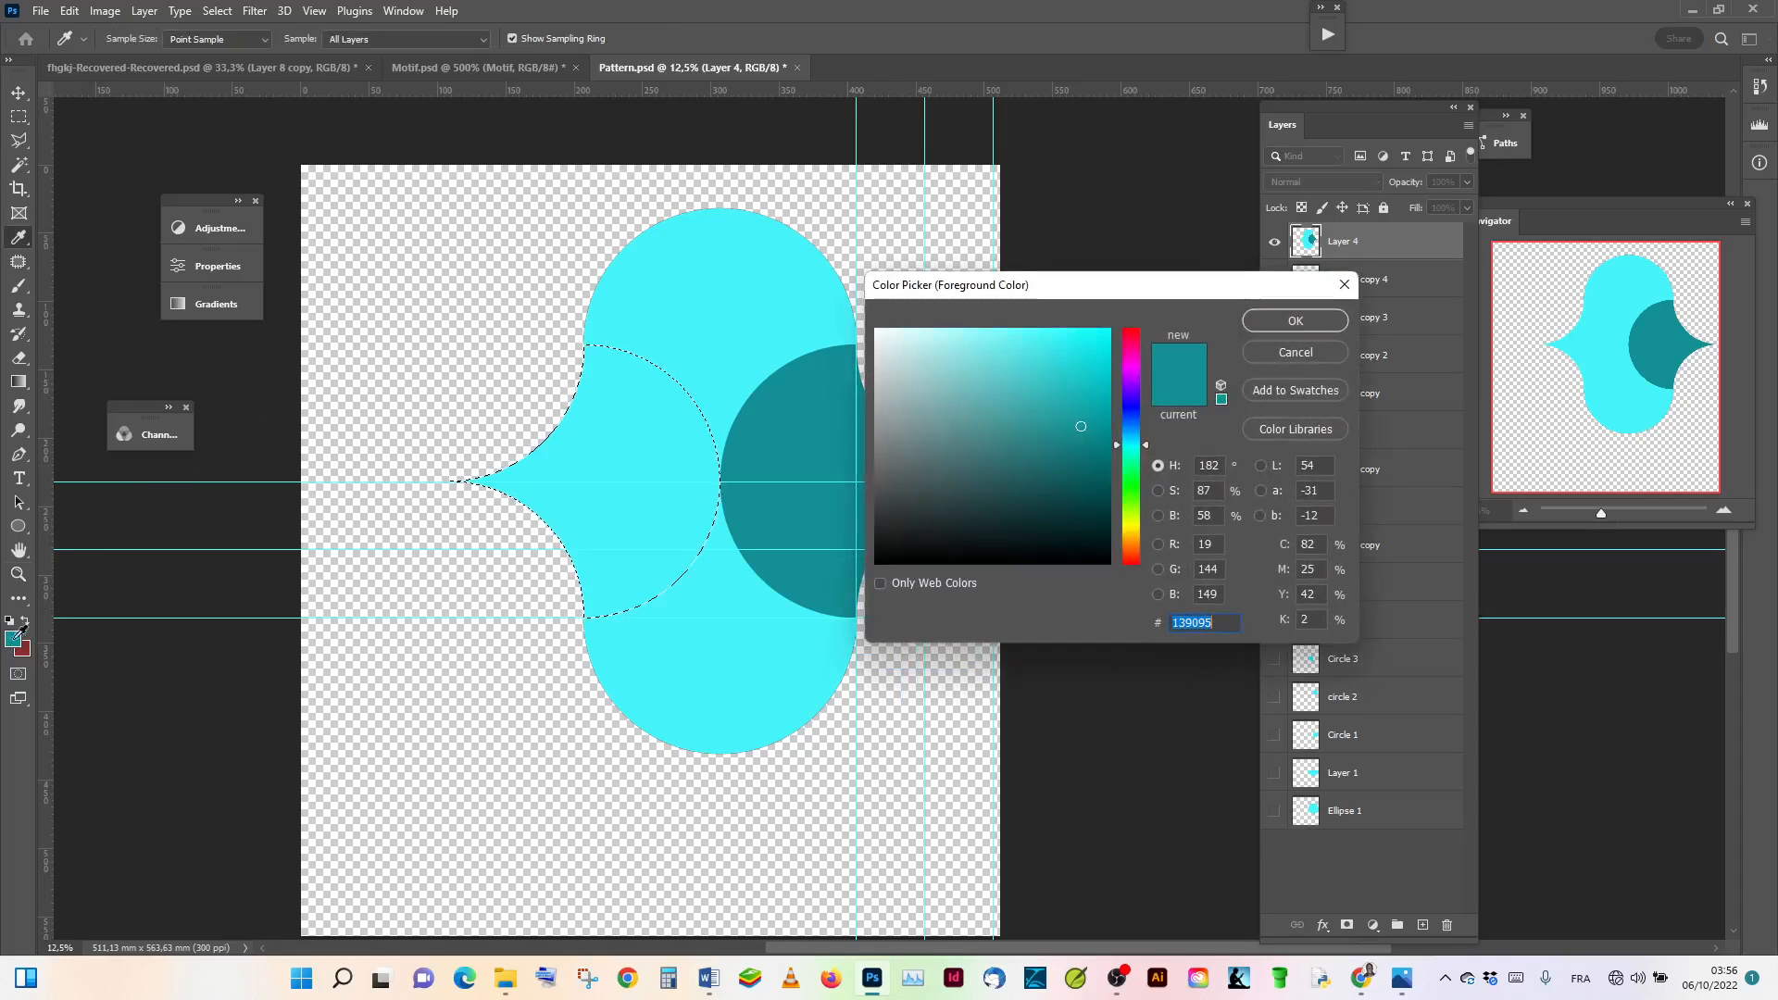
click(1042, 330)
click(1022, 335)
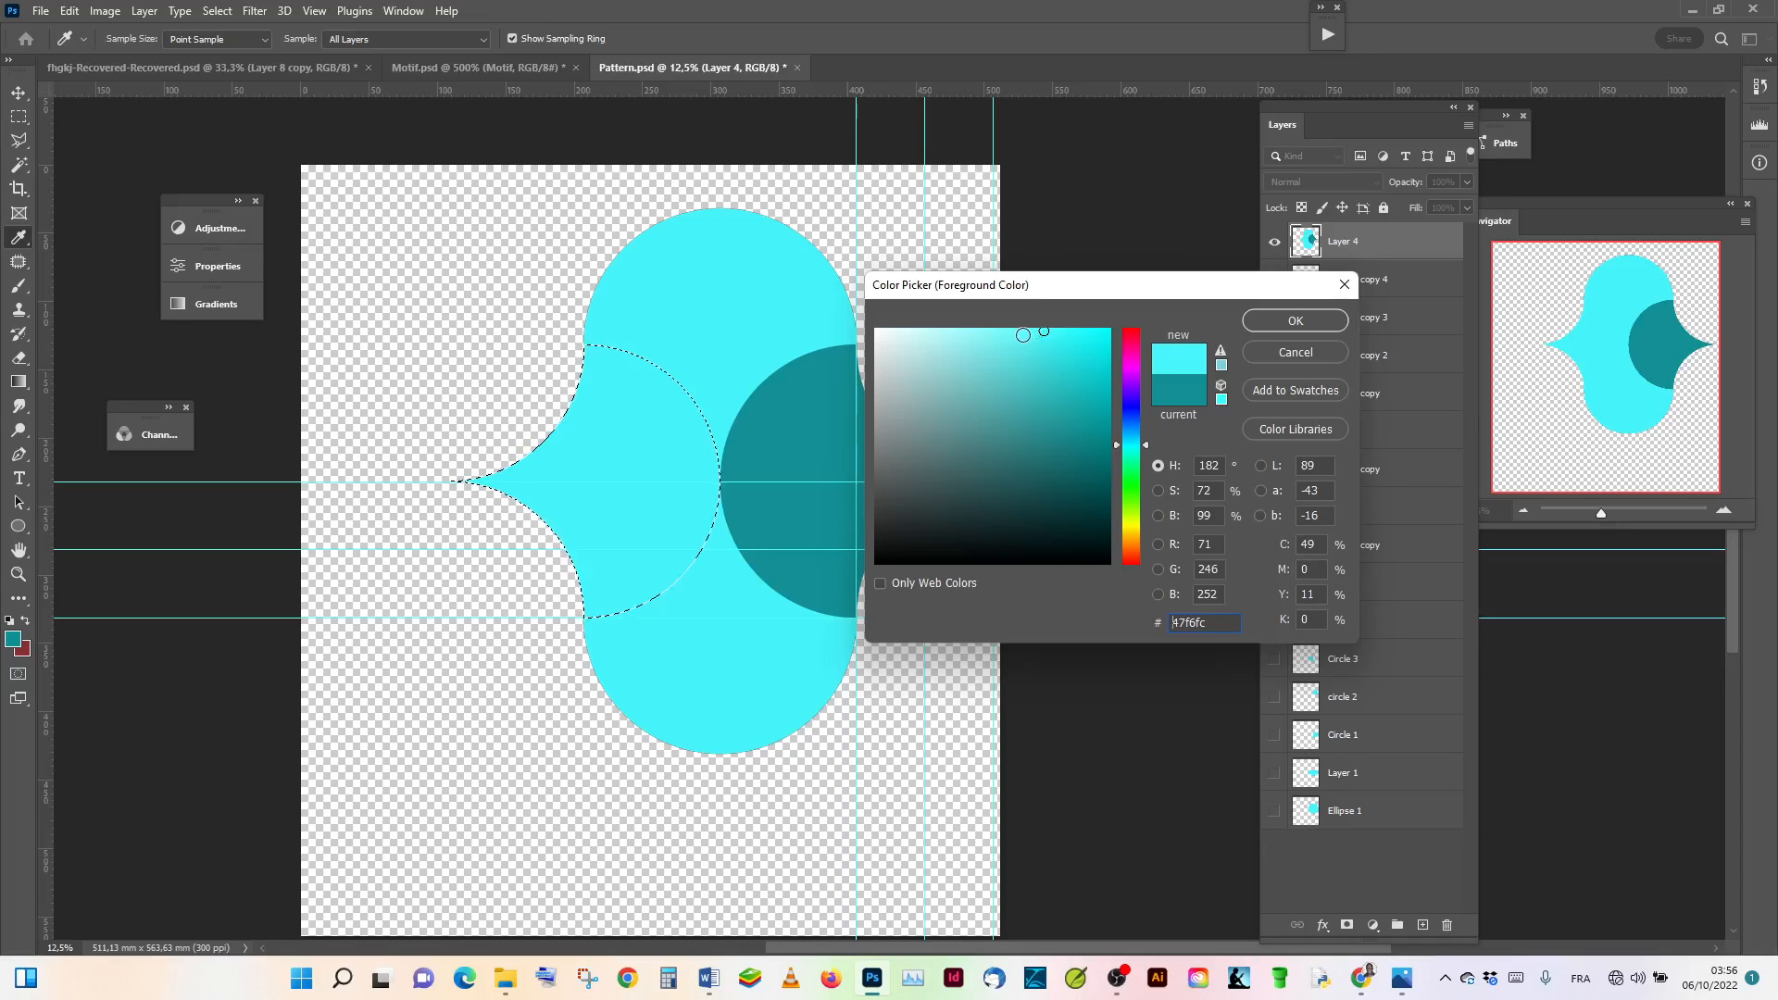
click(1292, 321)
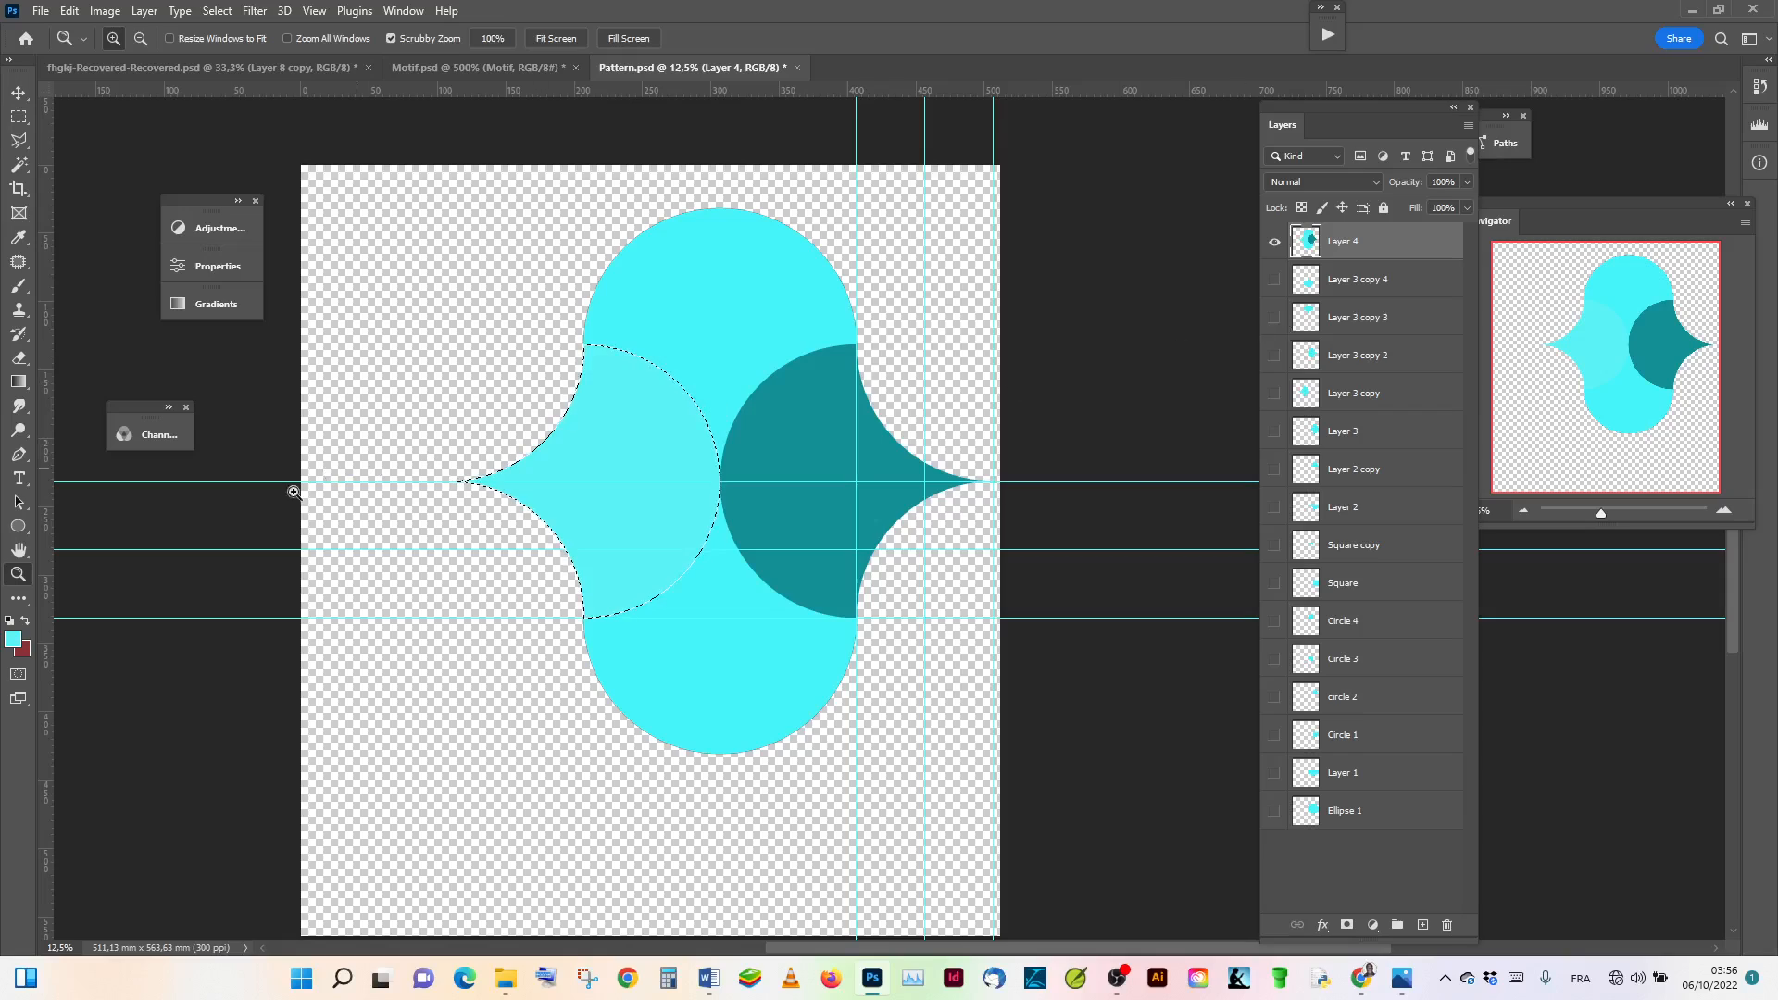
Step: Refill the selected Layer 3 copy area on Layer 4 with paler cyan #8ef4f8 and clear the selection
click(11, 645)
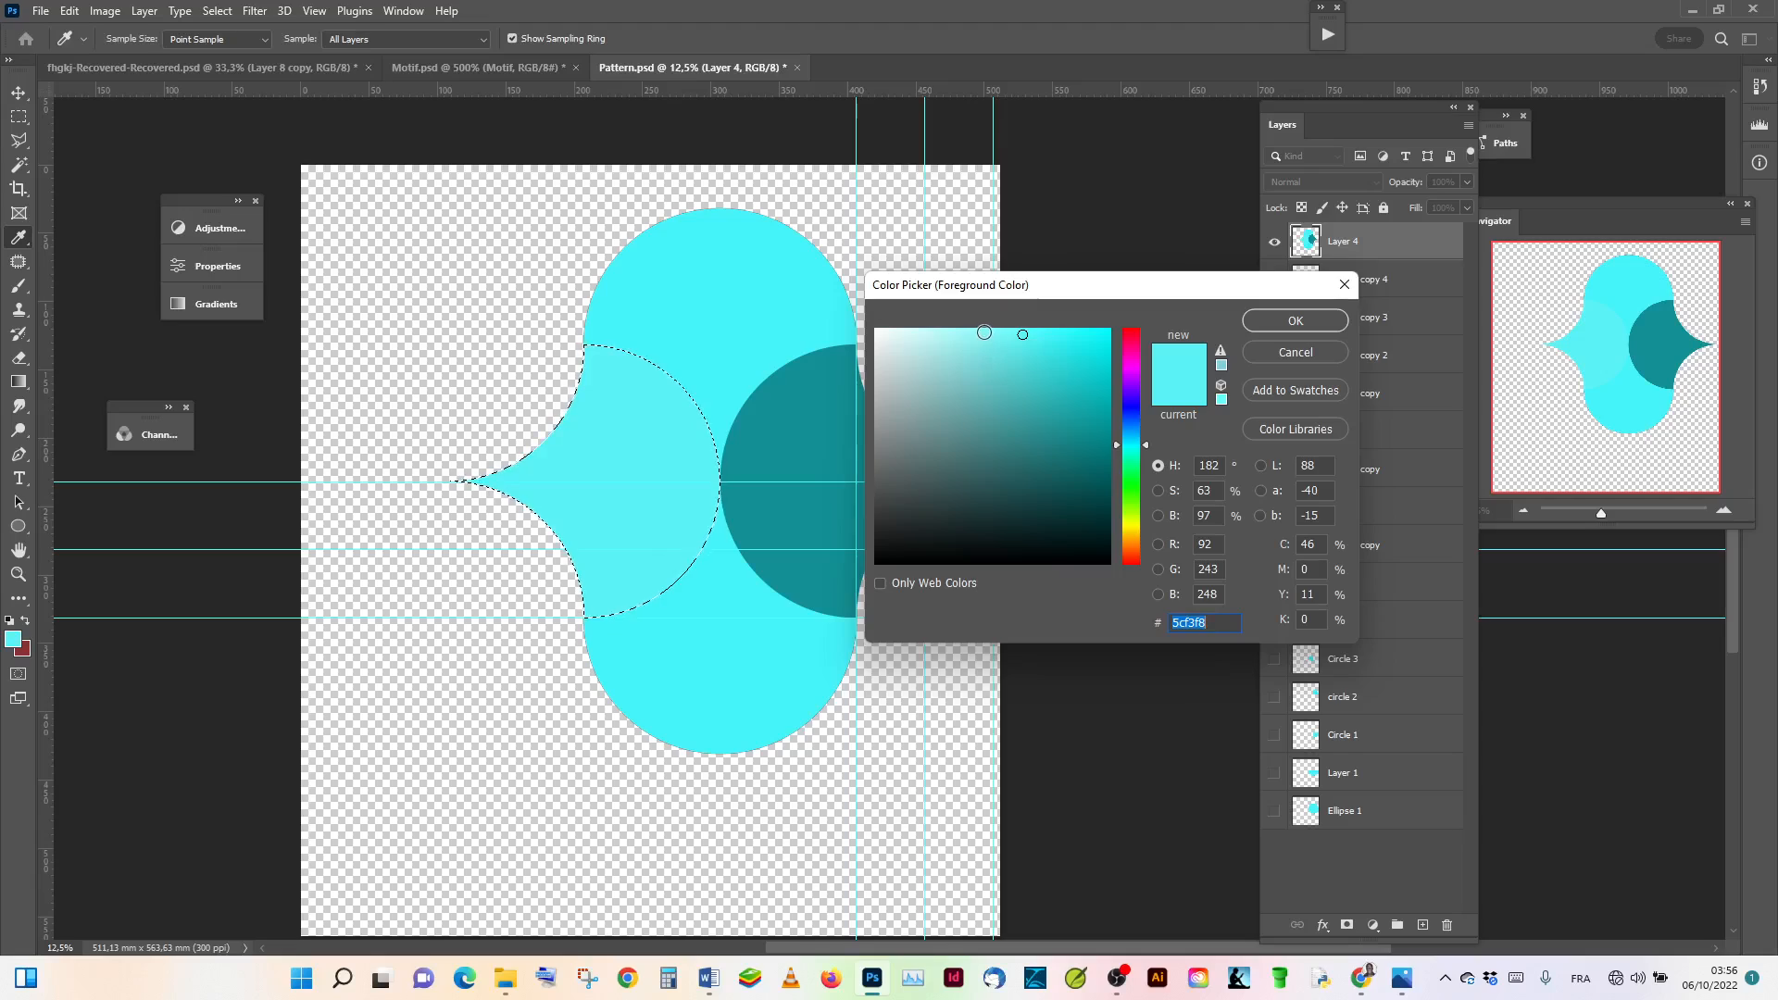
click(993, 336)
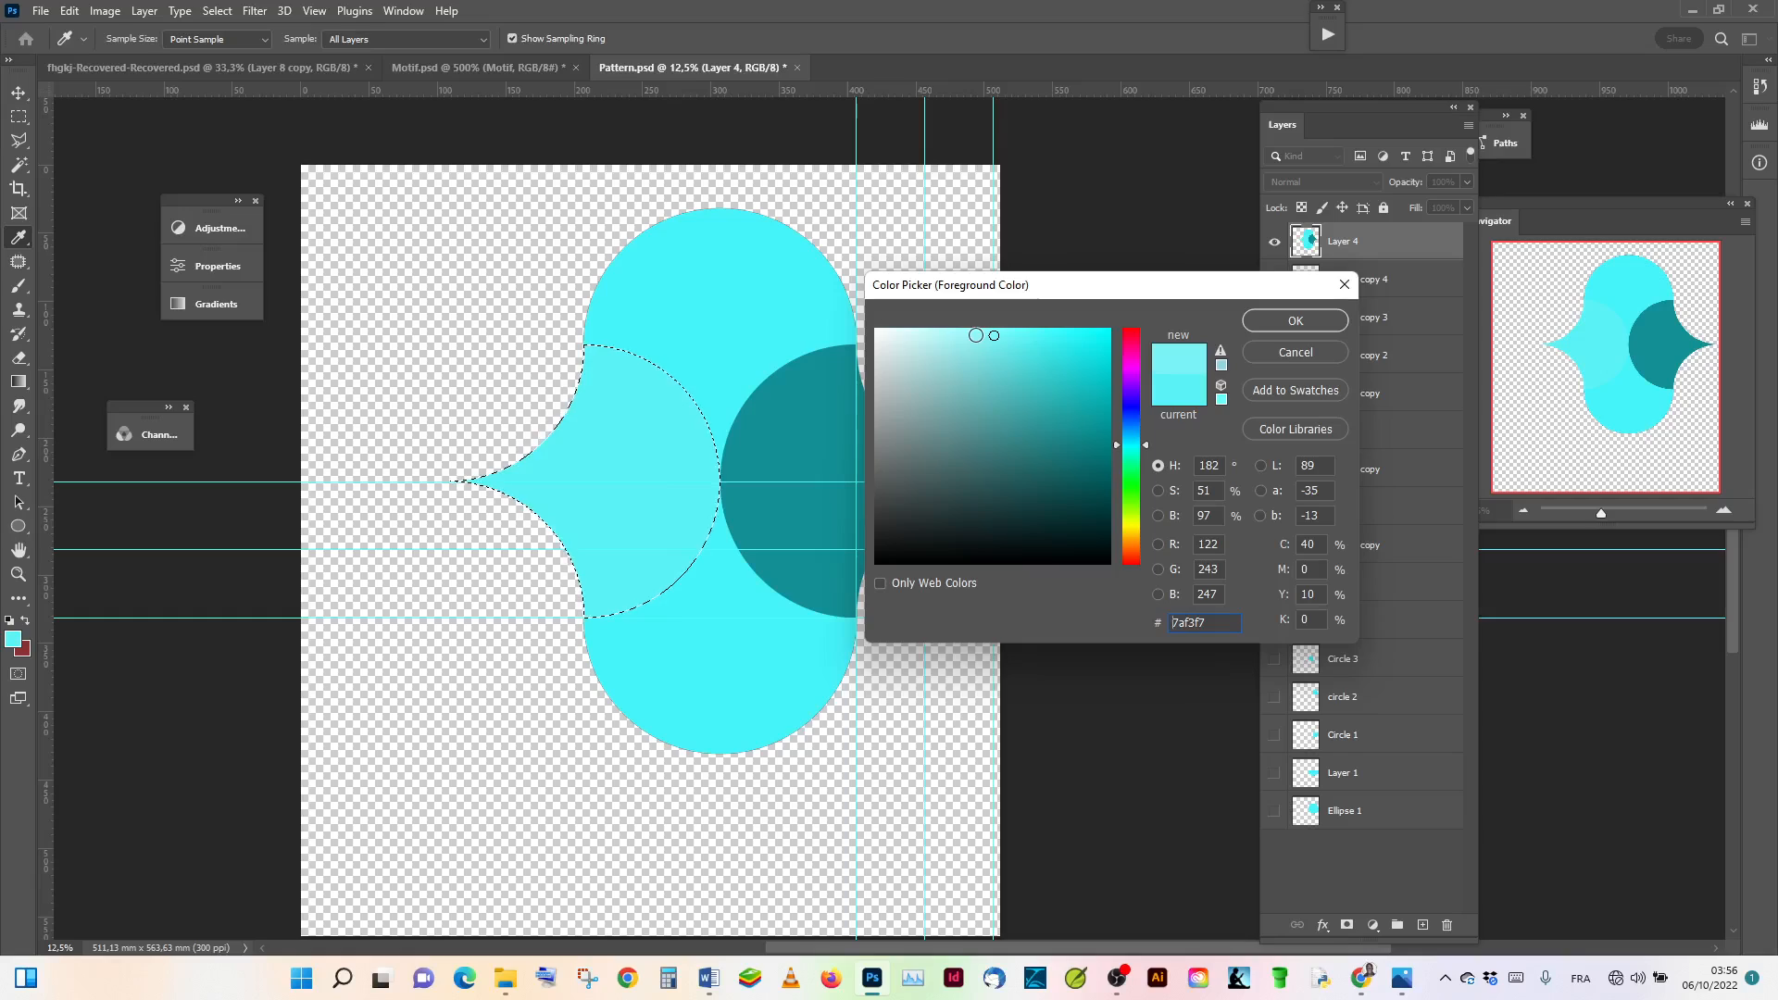
click(976, 335)
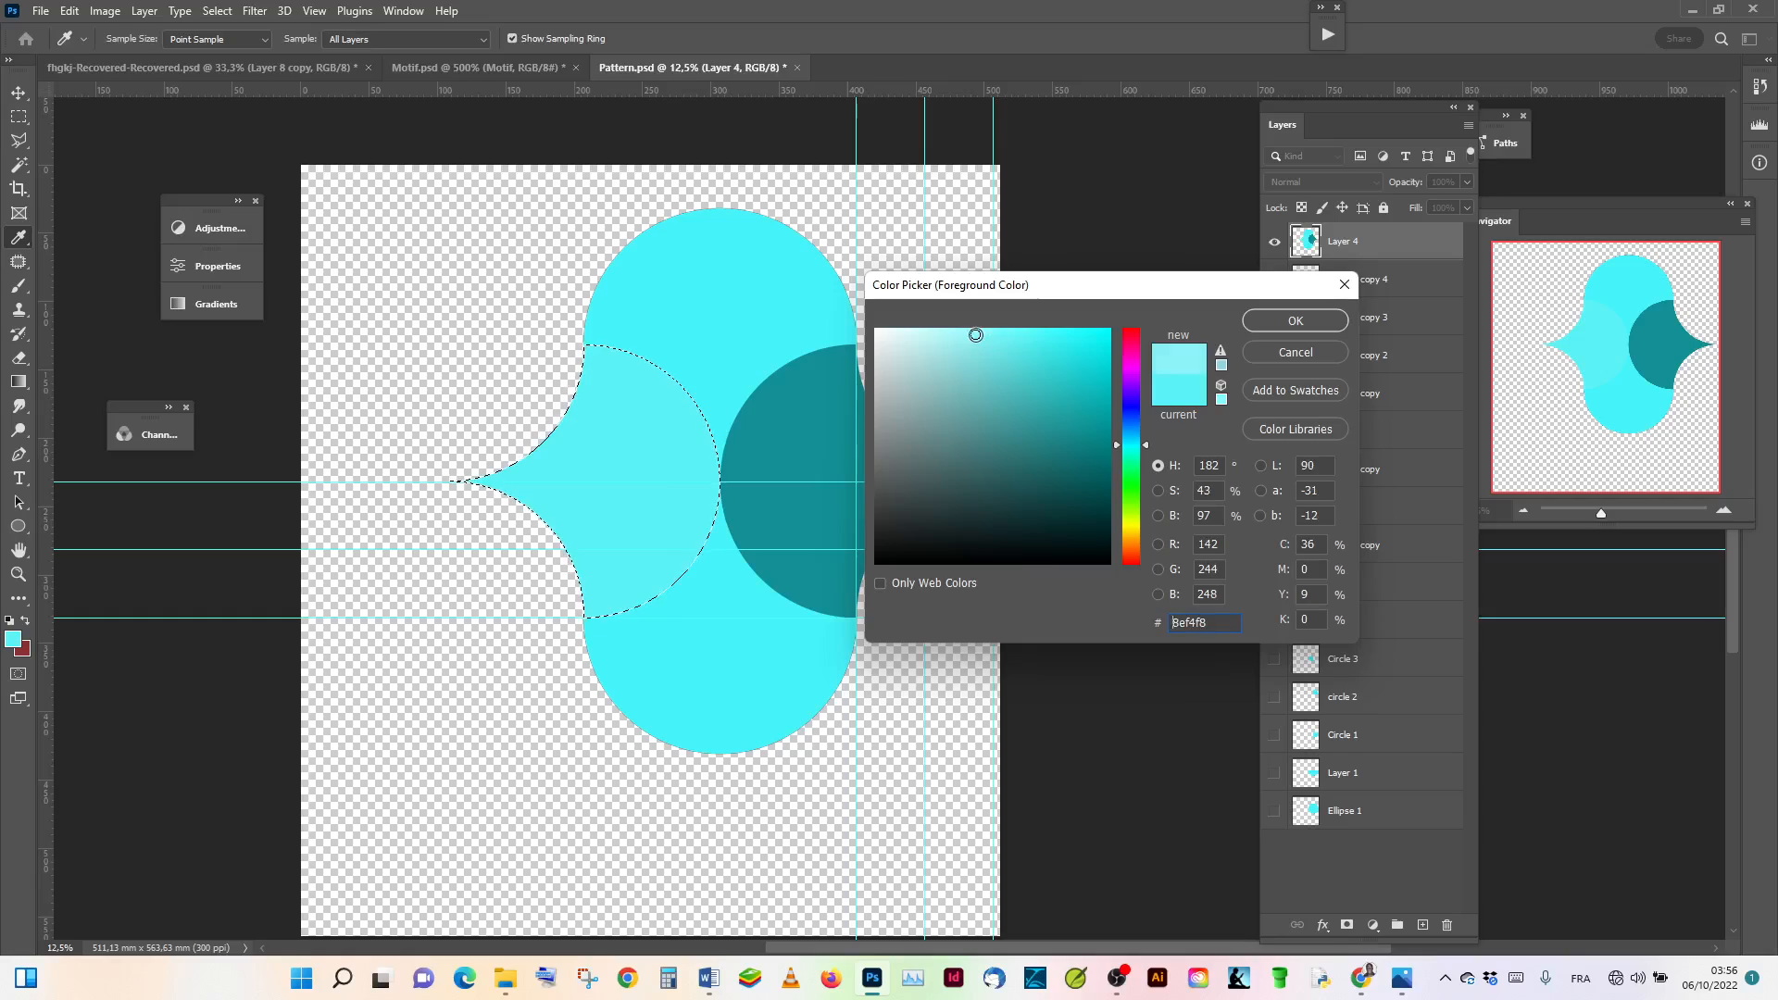
click(1295, 321)
key(z)
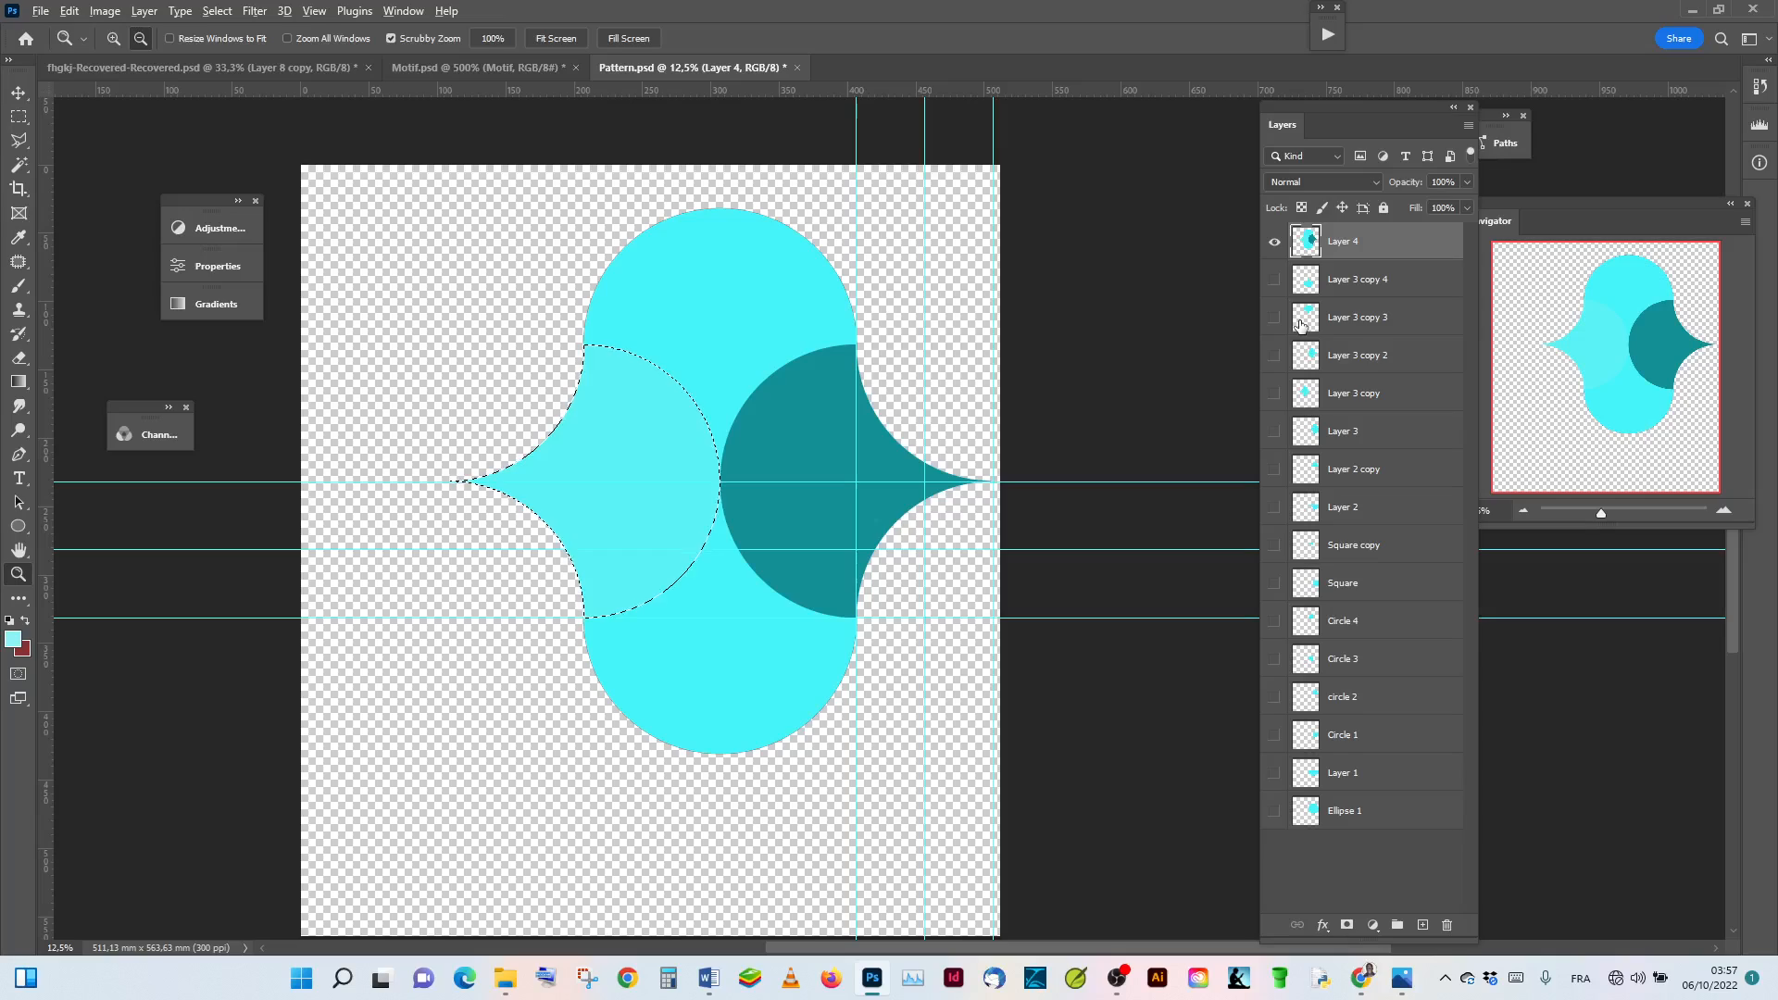
key(alt+BackSpace)
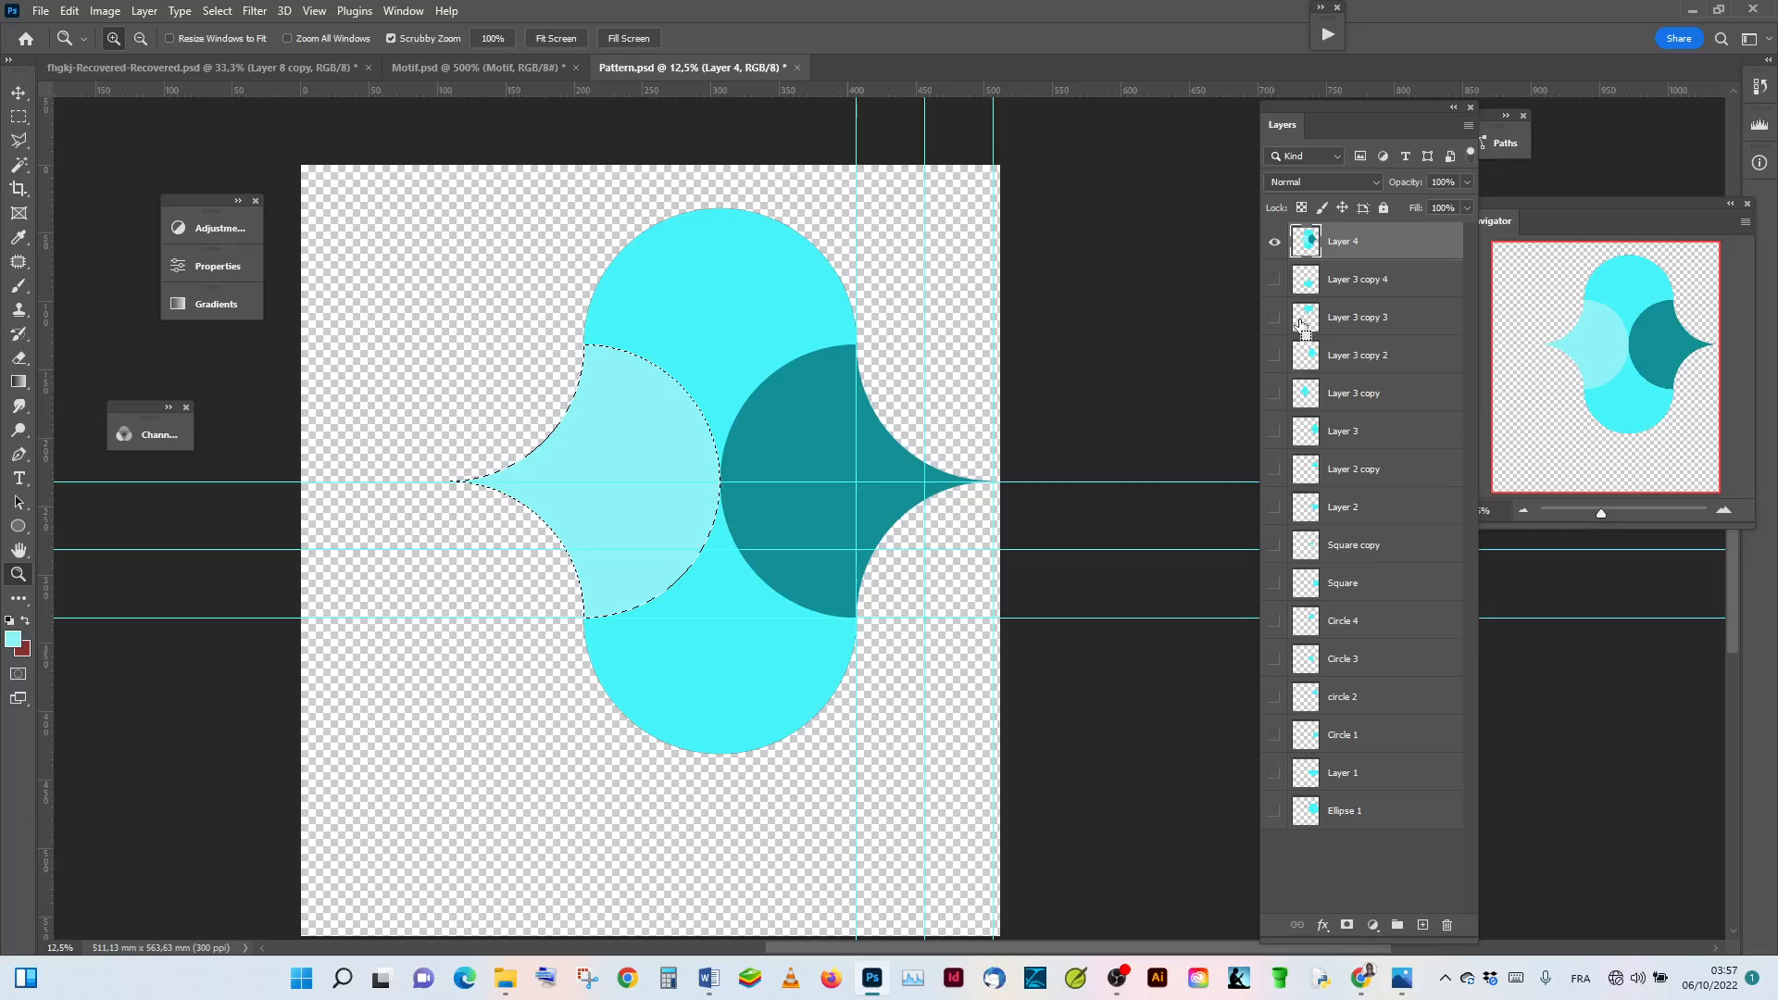
key(ctrl+d)
Step: Using the Free Transform bounds of Layer 4, place a vertical guide at the motif's left edge and a horizontal guide at its top edge
click(763, 260)
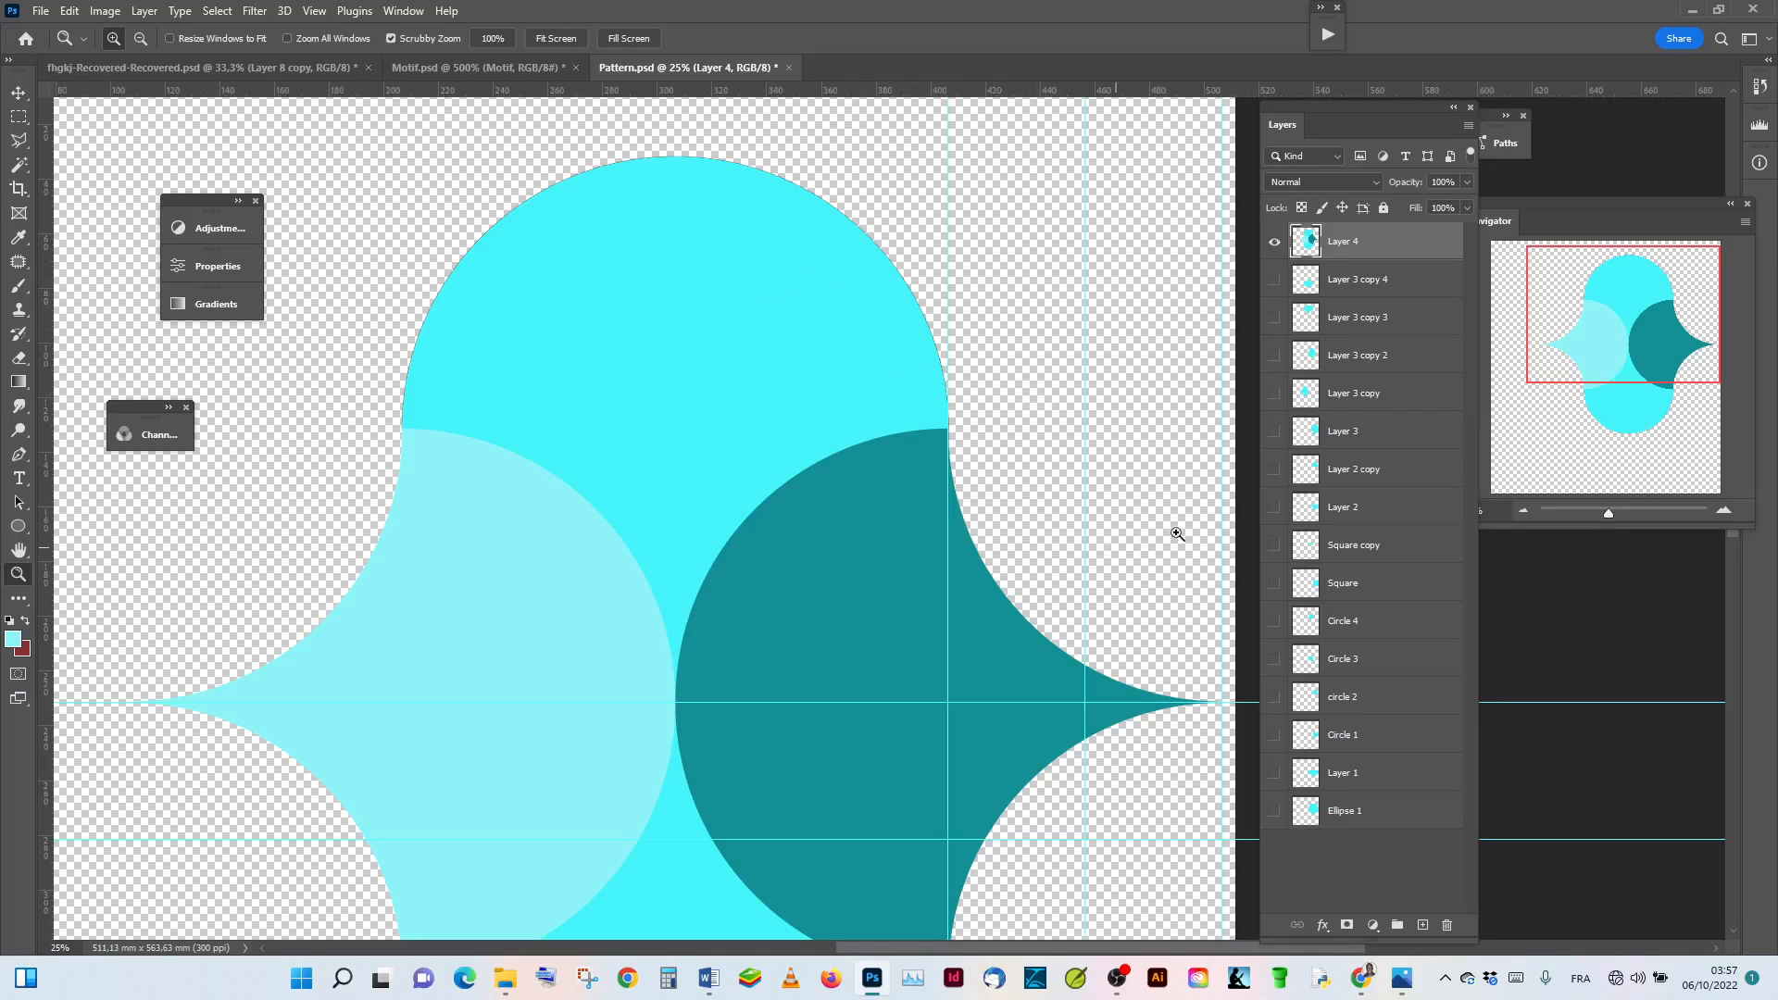
click(1624, 344)
mouse_move(1624, 344)
mouse_down()
mouse_move(1620, 360)
mouse_move(1631, 343)
mouse_up()
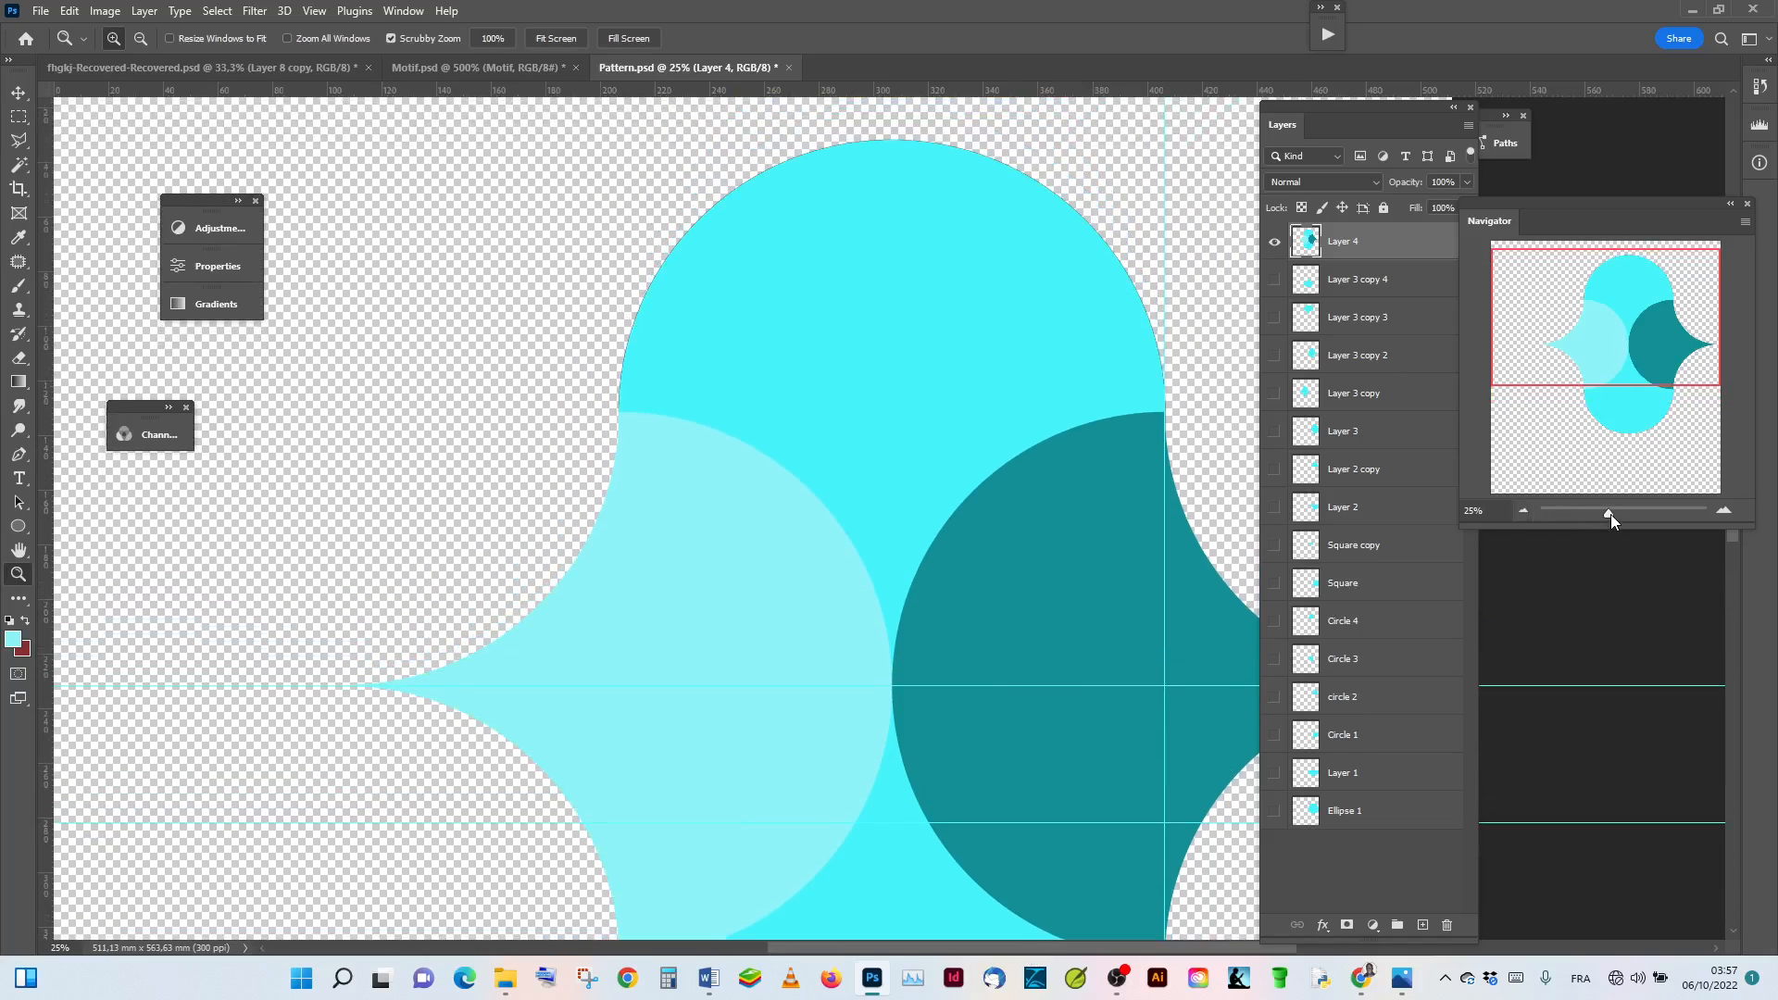
drag(1609, 514, 1604, 514)
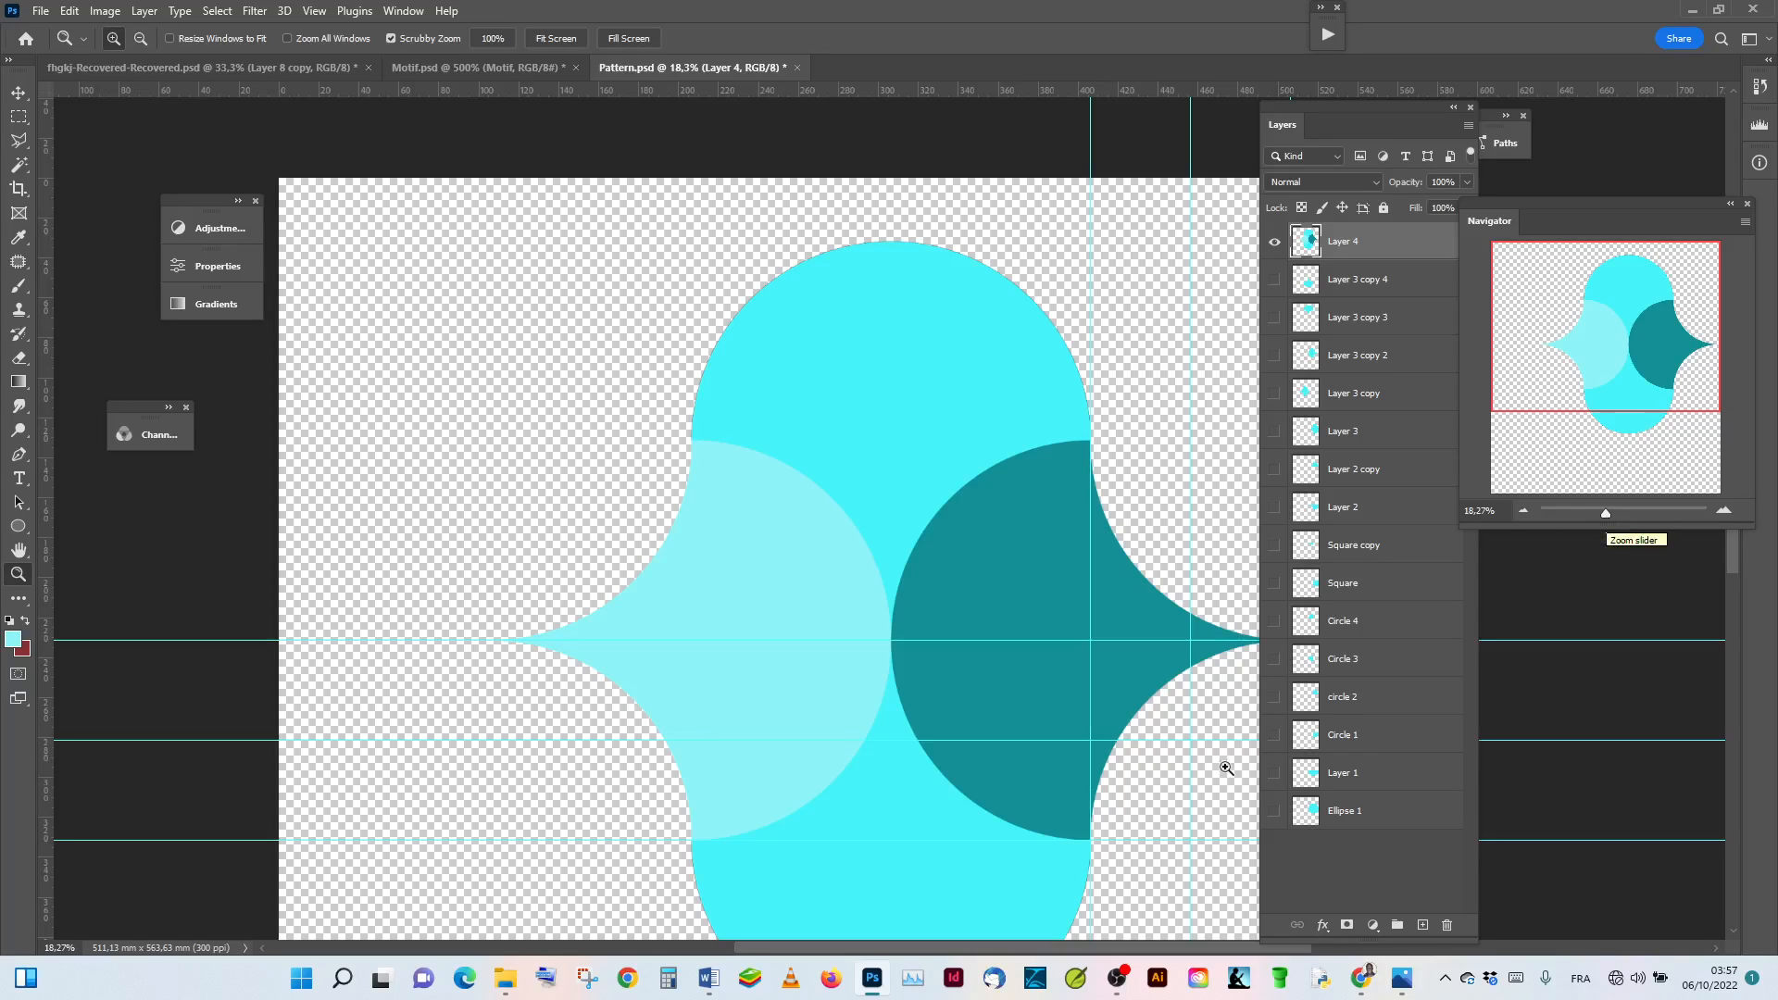
drag(1080, 943, 1144, 946)
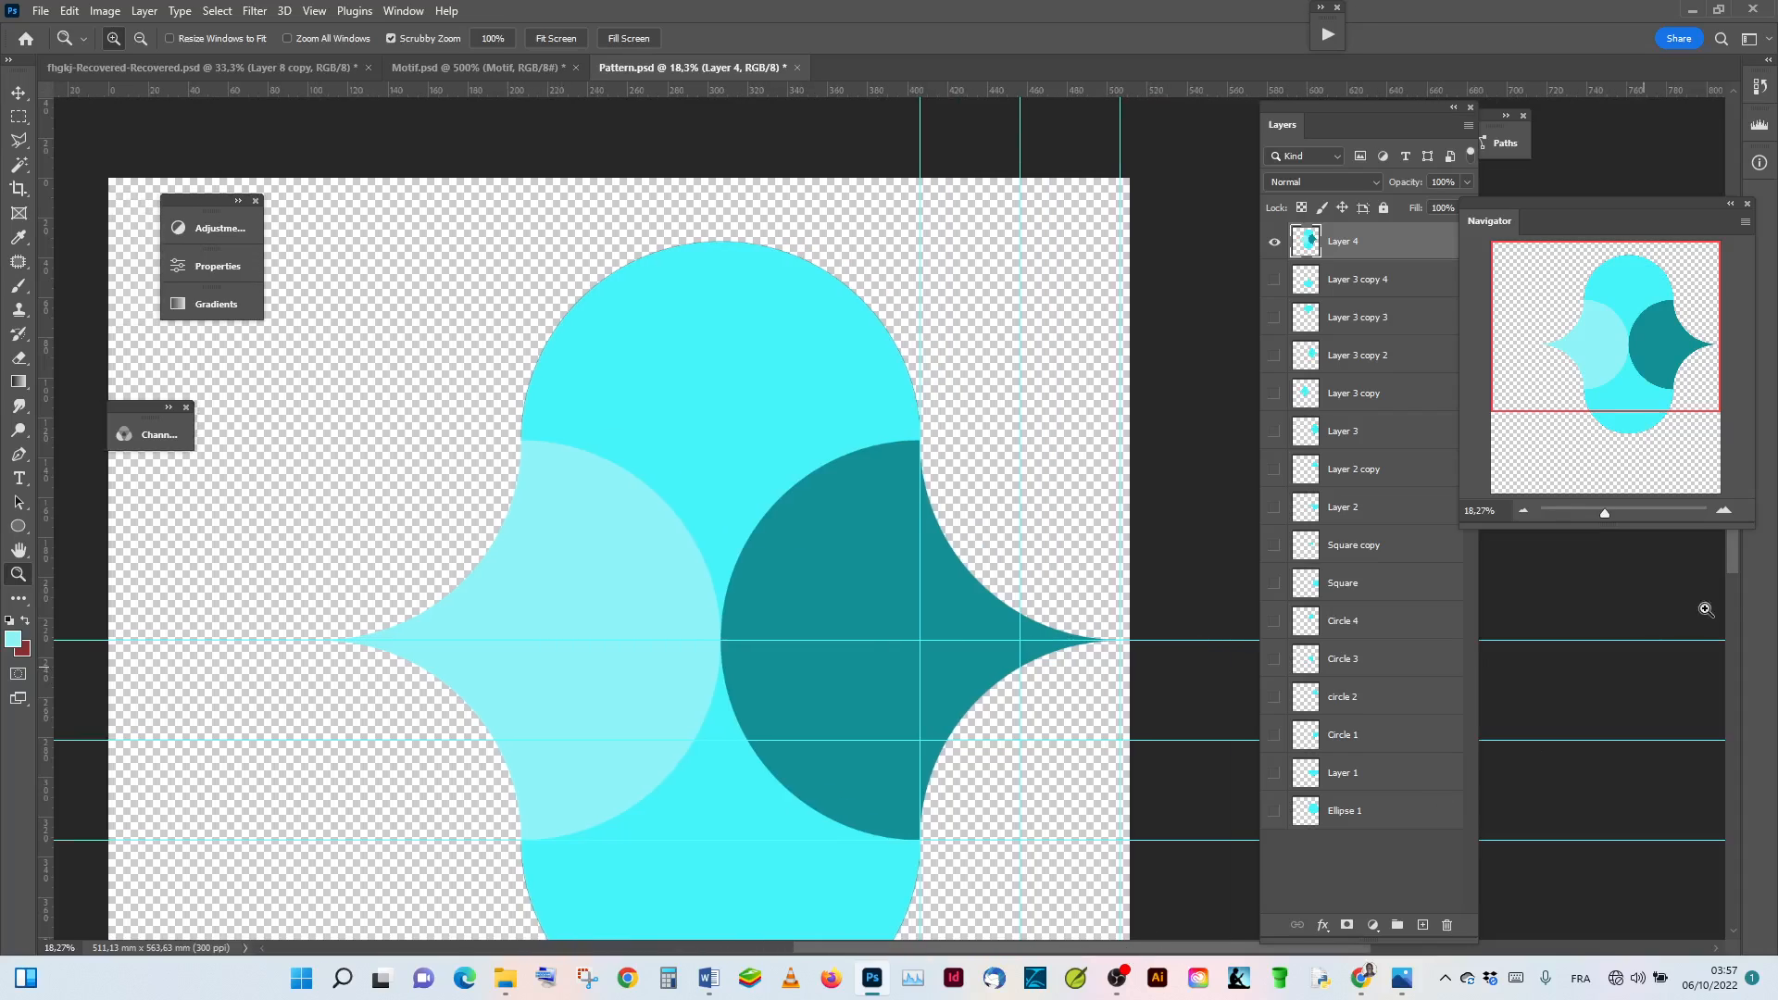
drag(1736, 564, 1725, 600)
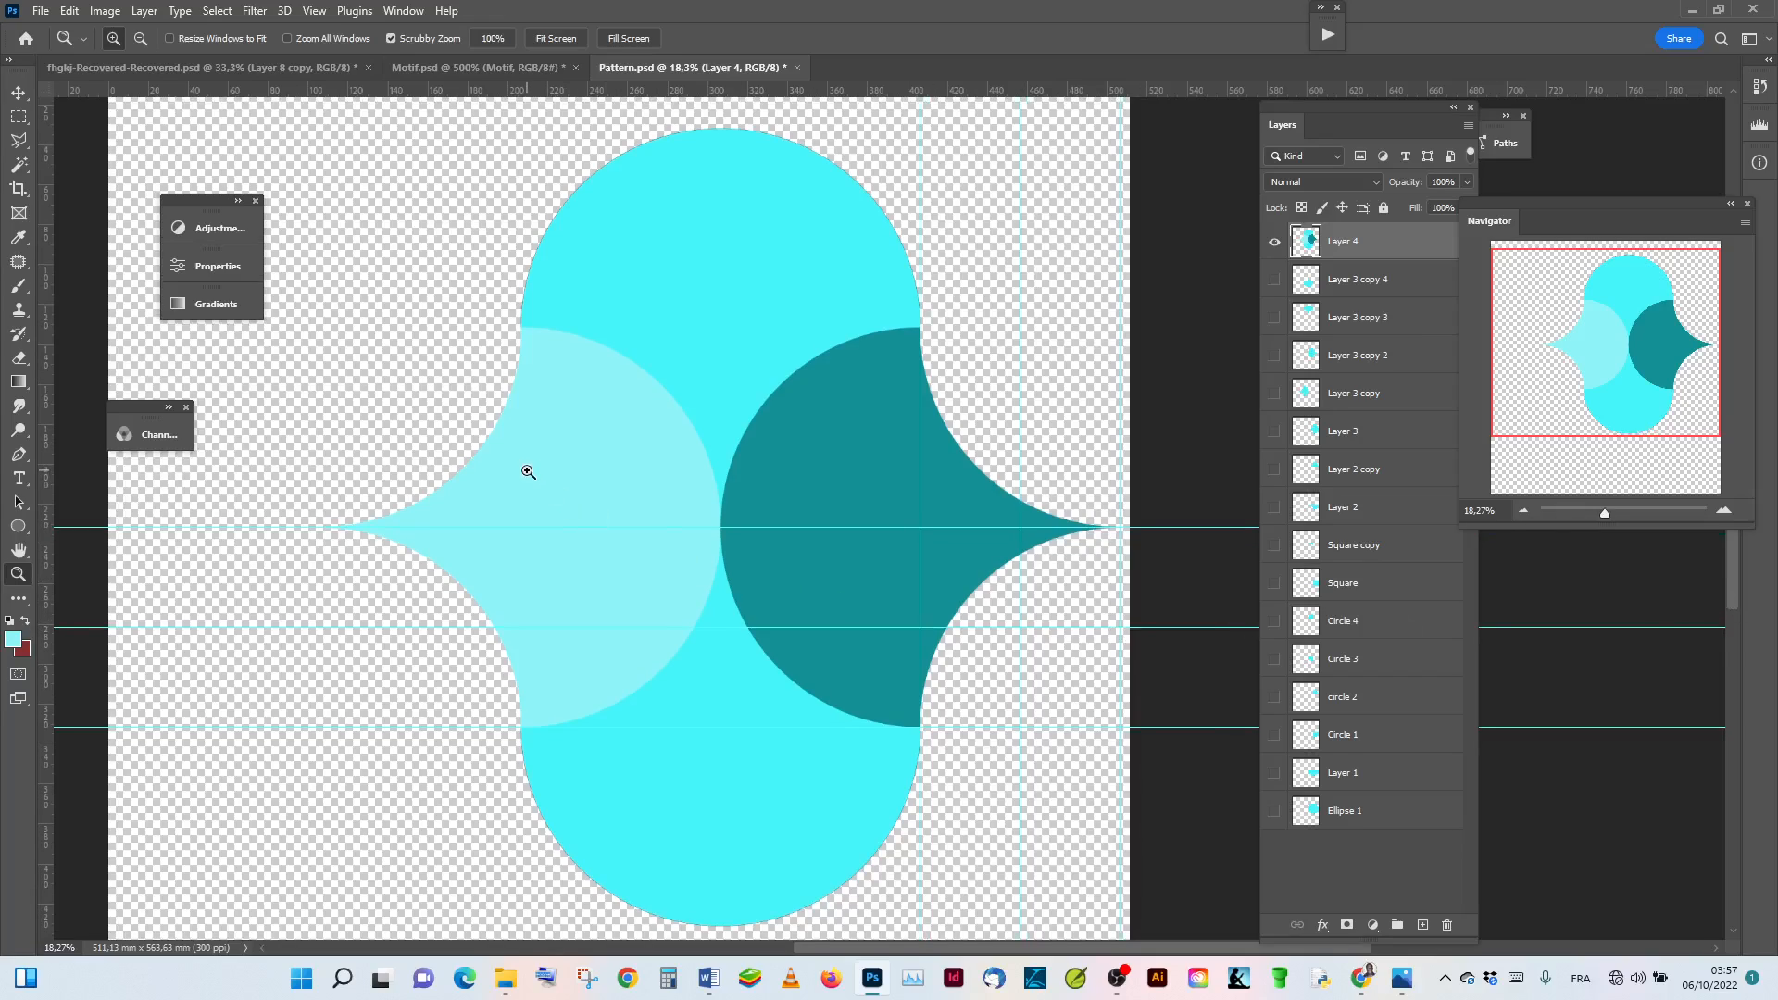
key(ctrl+t)
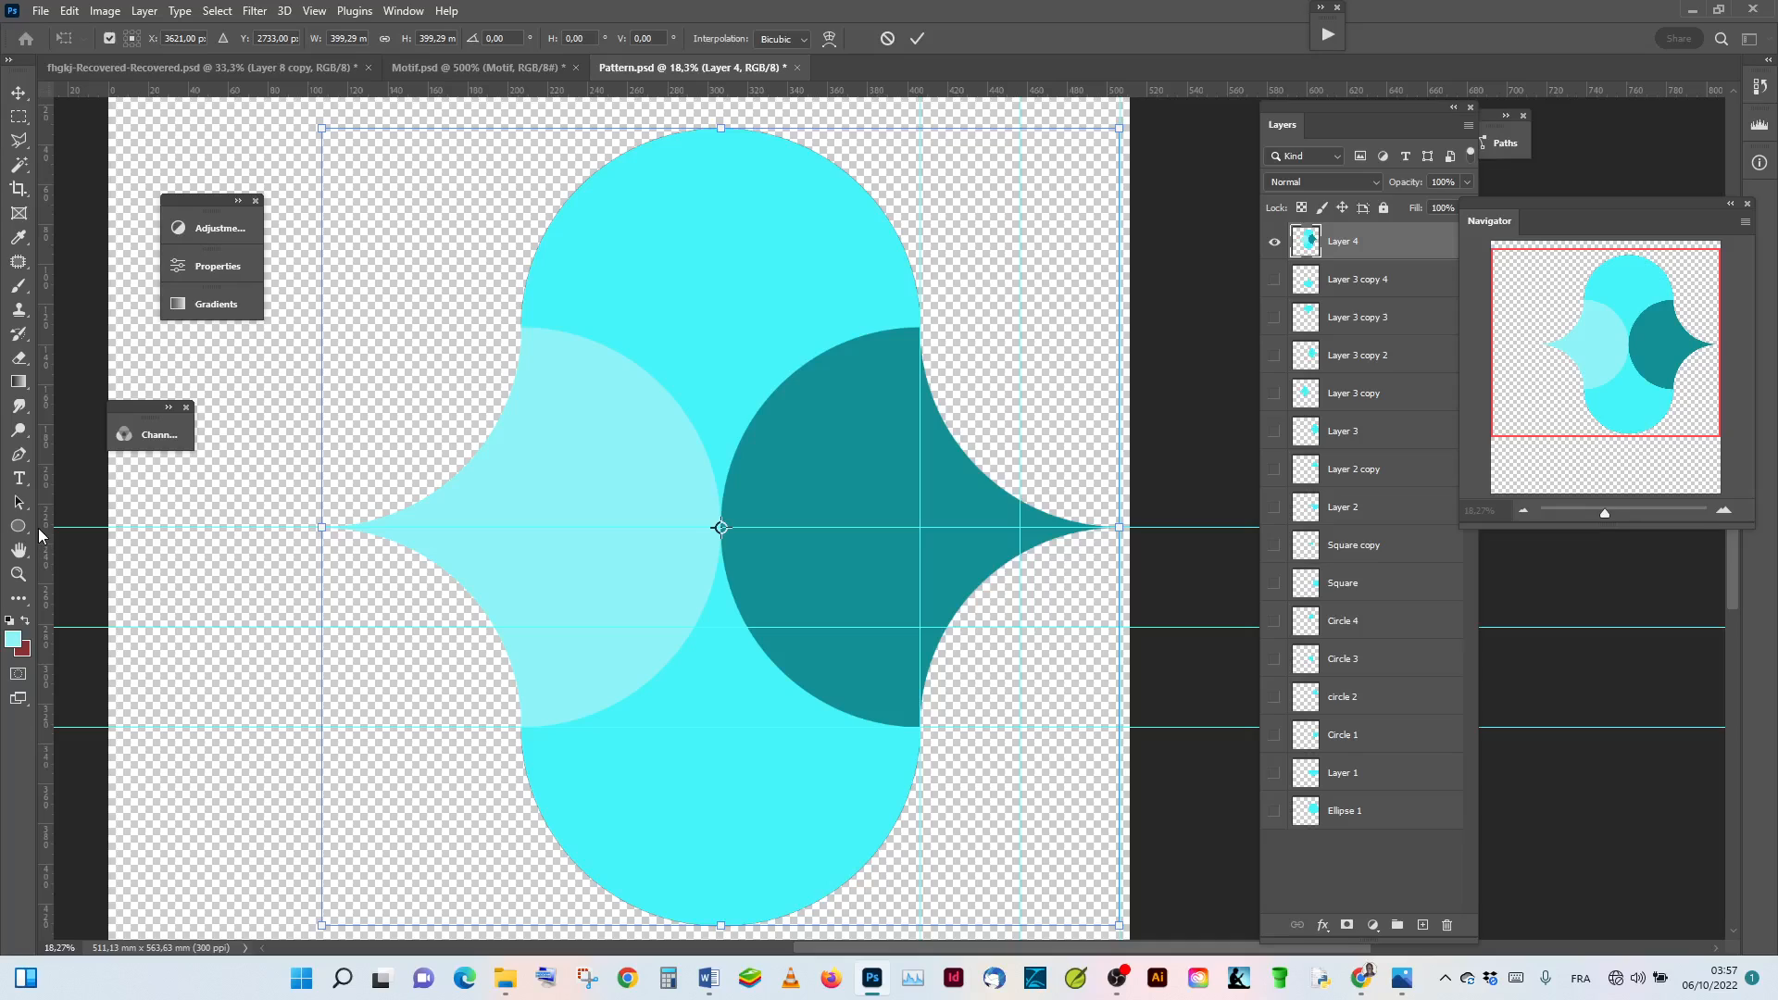
drag(48, 527, 321, 516)
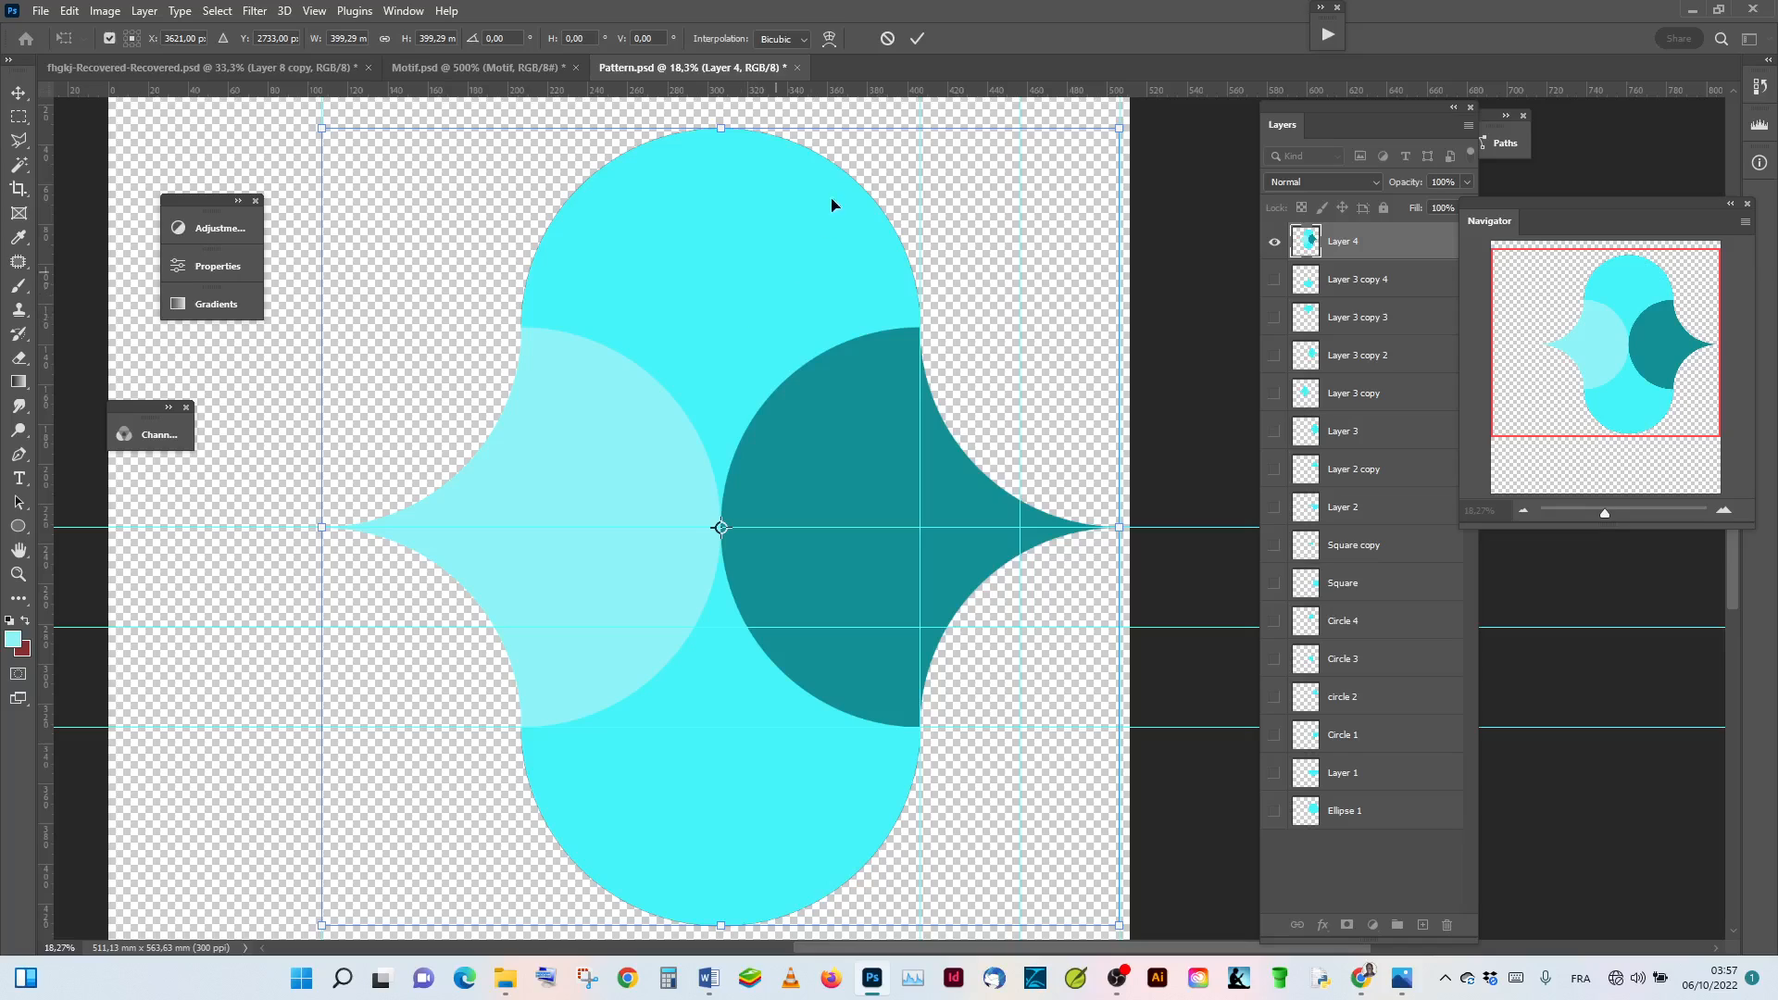
drag(865, 93, 867, 128)
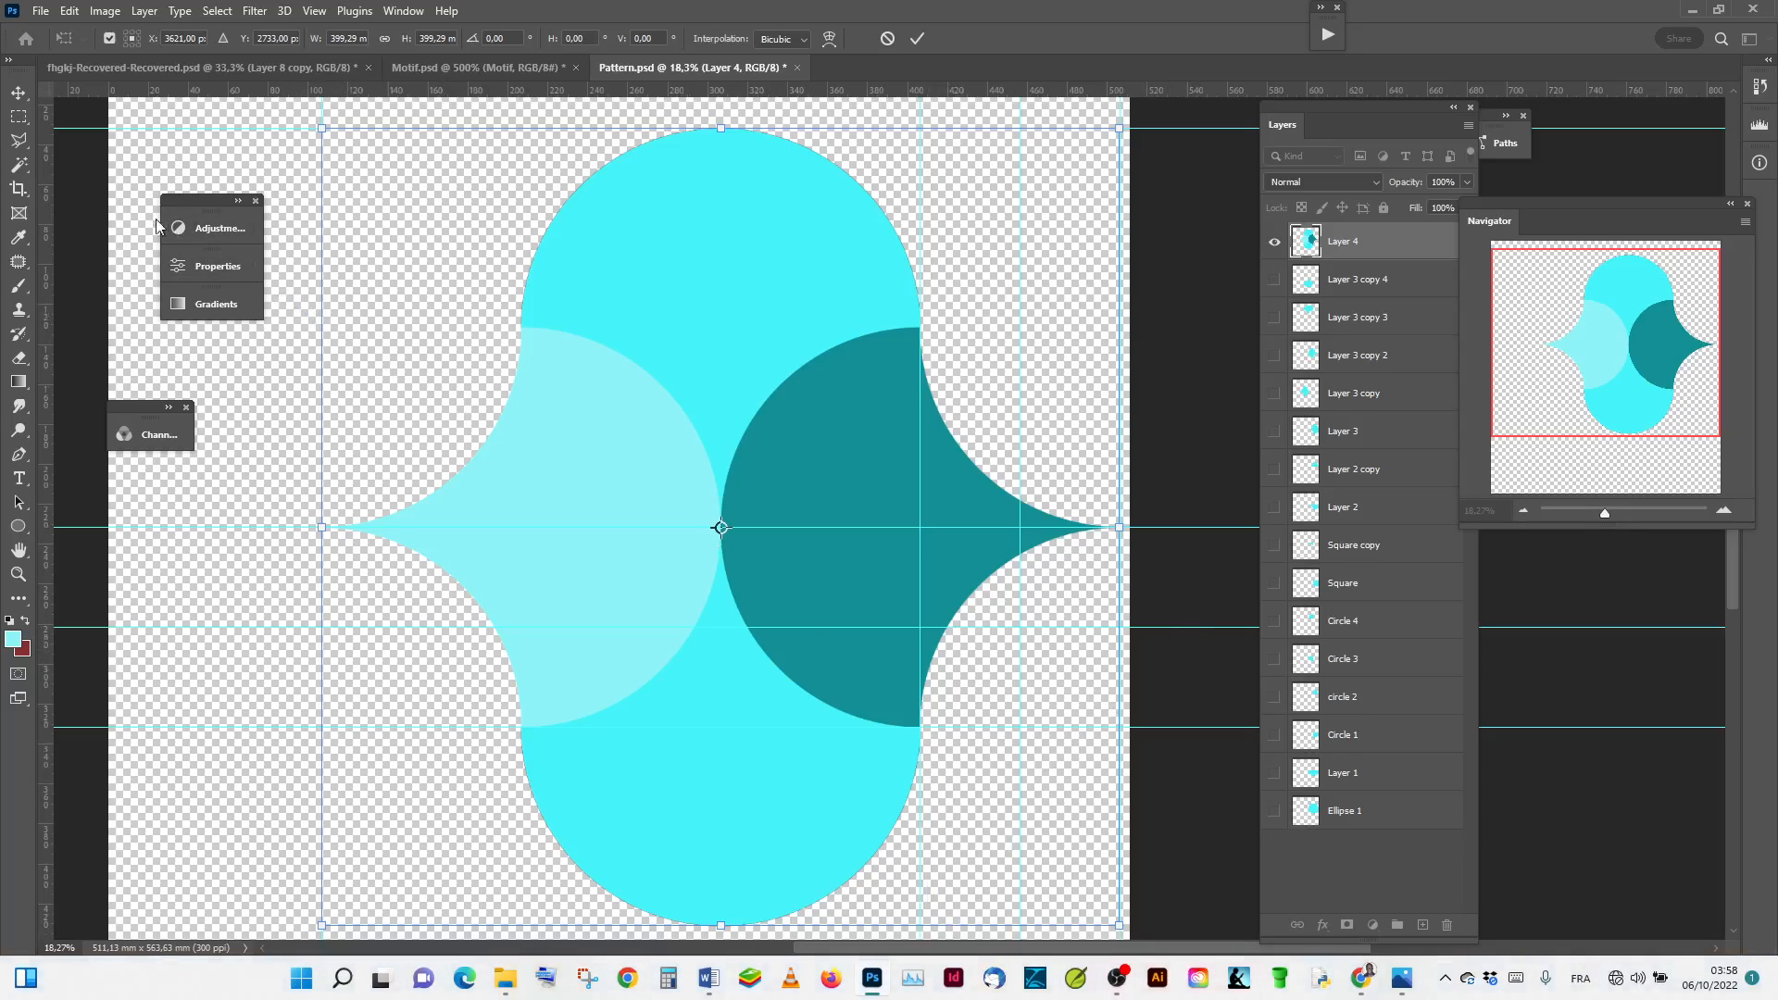
Step: Make a rectangular marquee selection enclosing the whole motif from its top-left guide intersection to its right and bottom edges
click(19, 117)
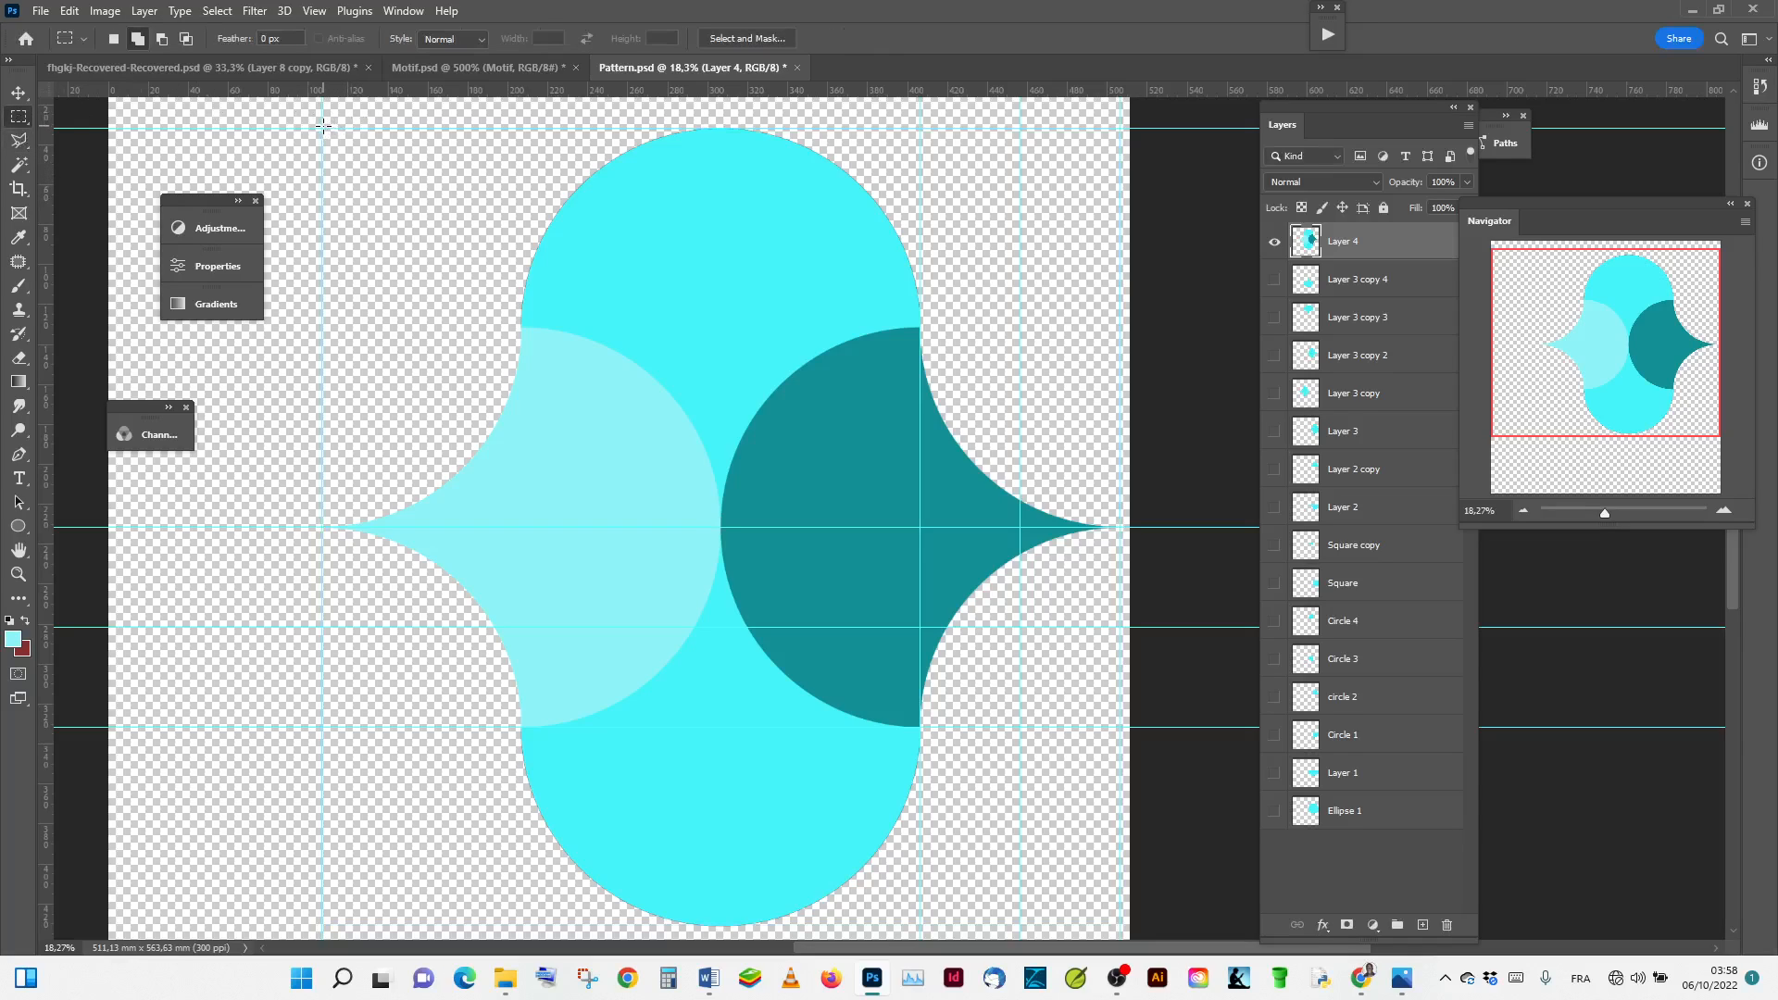
drag(322, 126, 1122, 819)
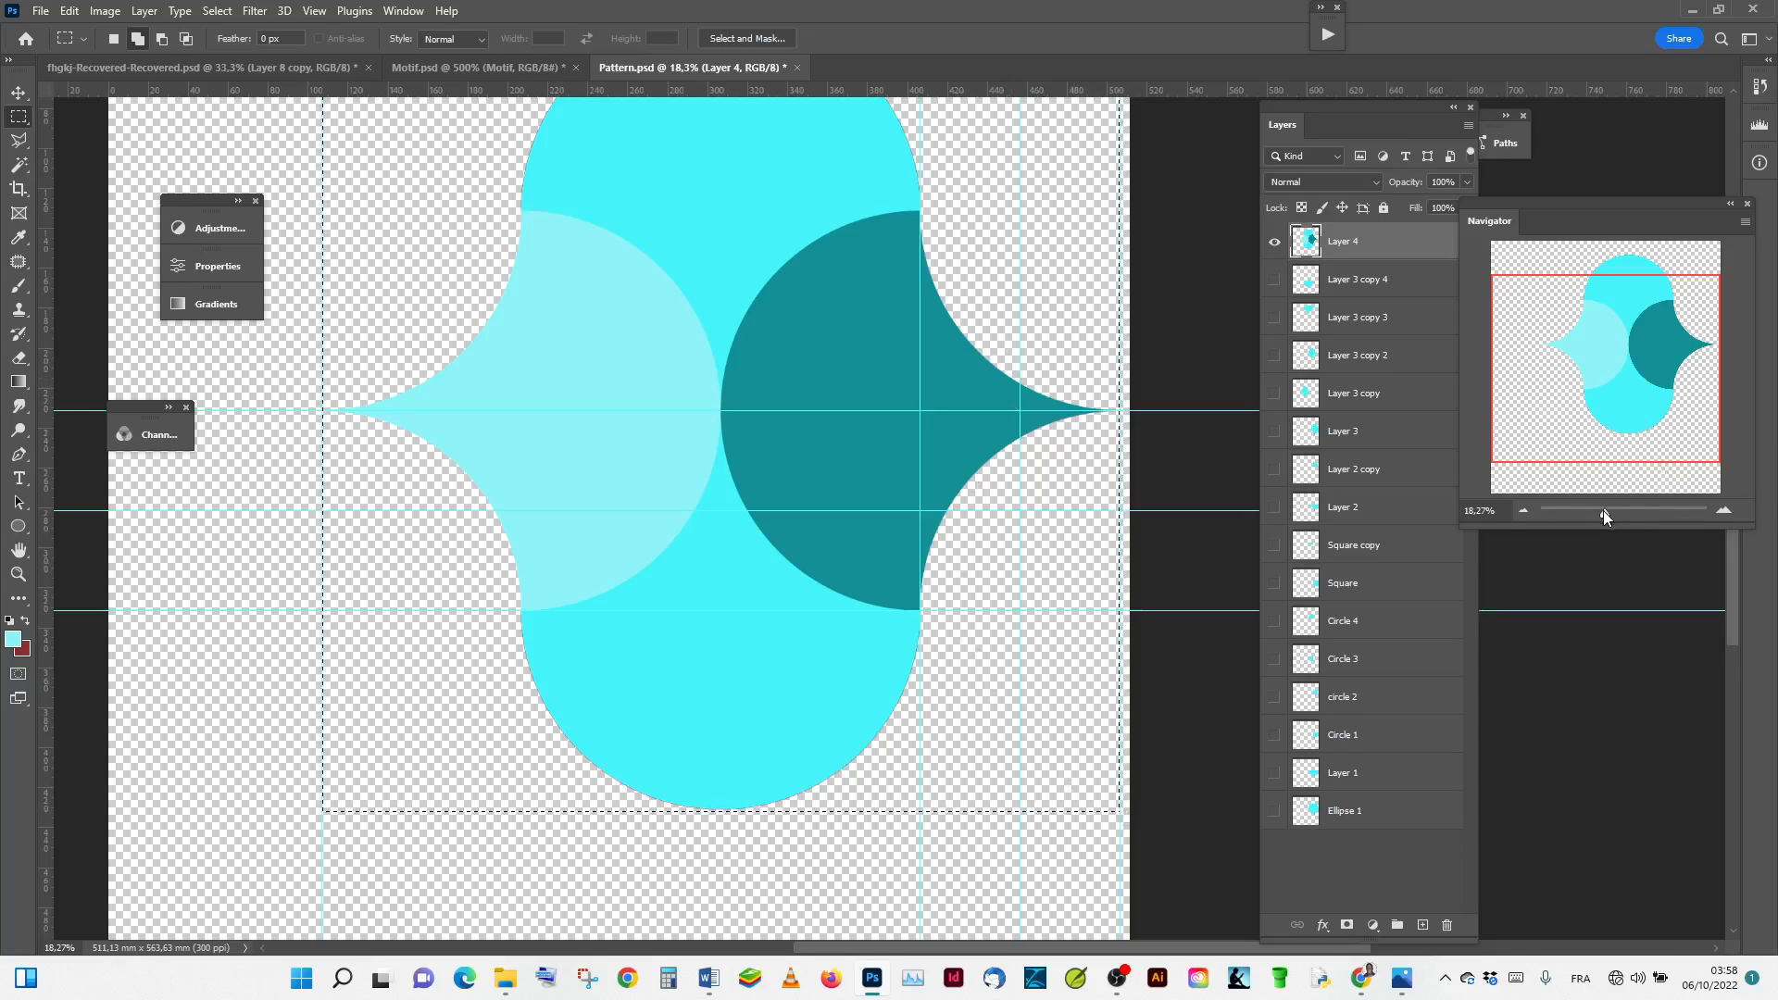
drag(1605, 513, 1603, 516)
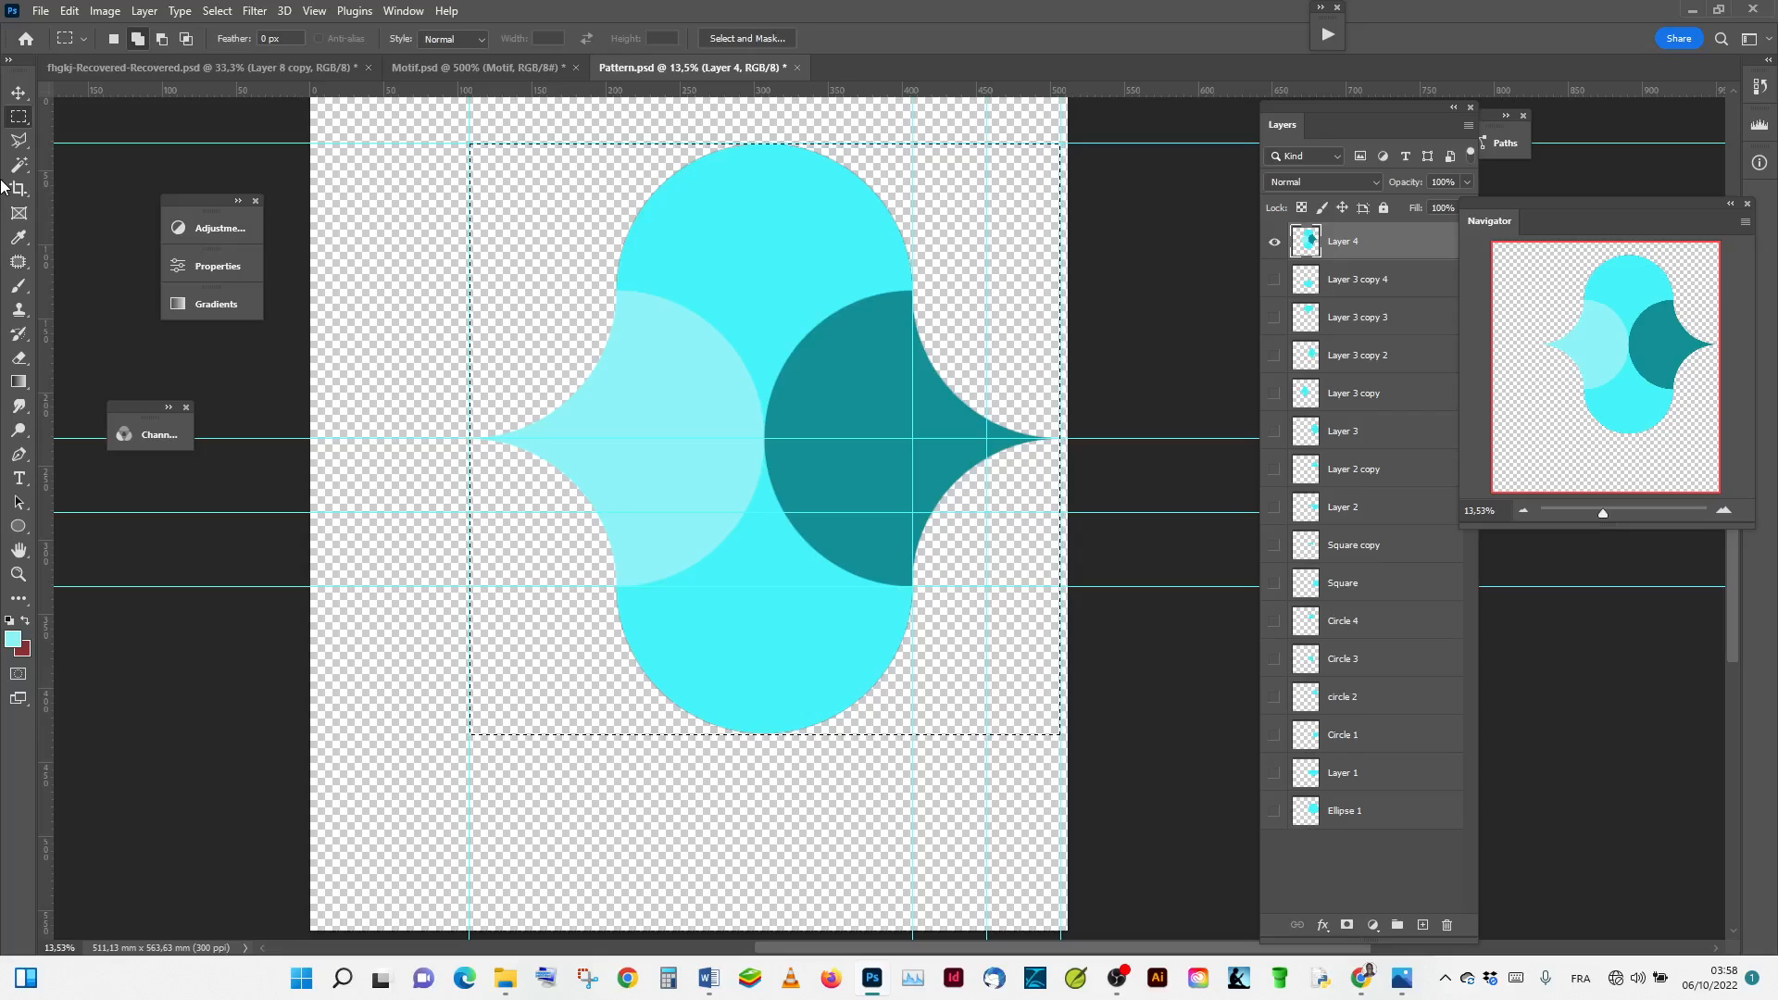
Step: Define the selected motif as a pattern named "4 shapes from circle" and clear the selection
click(69, 11)
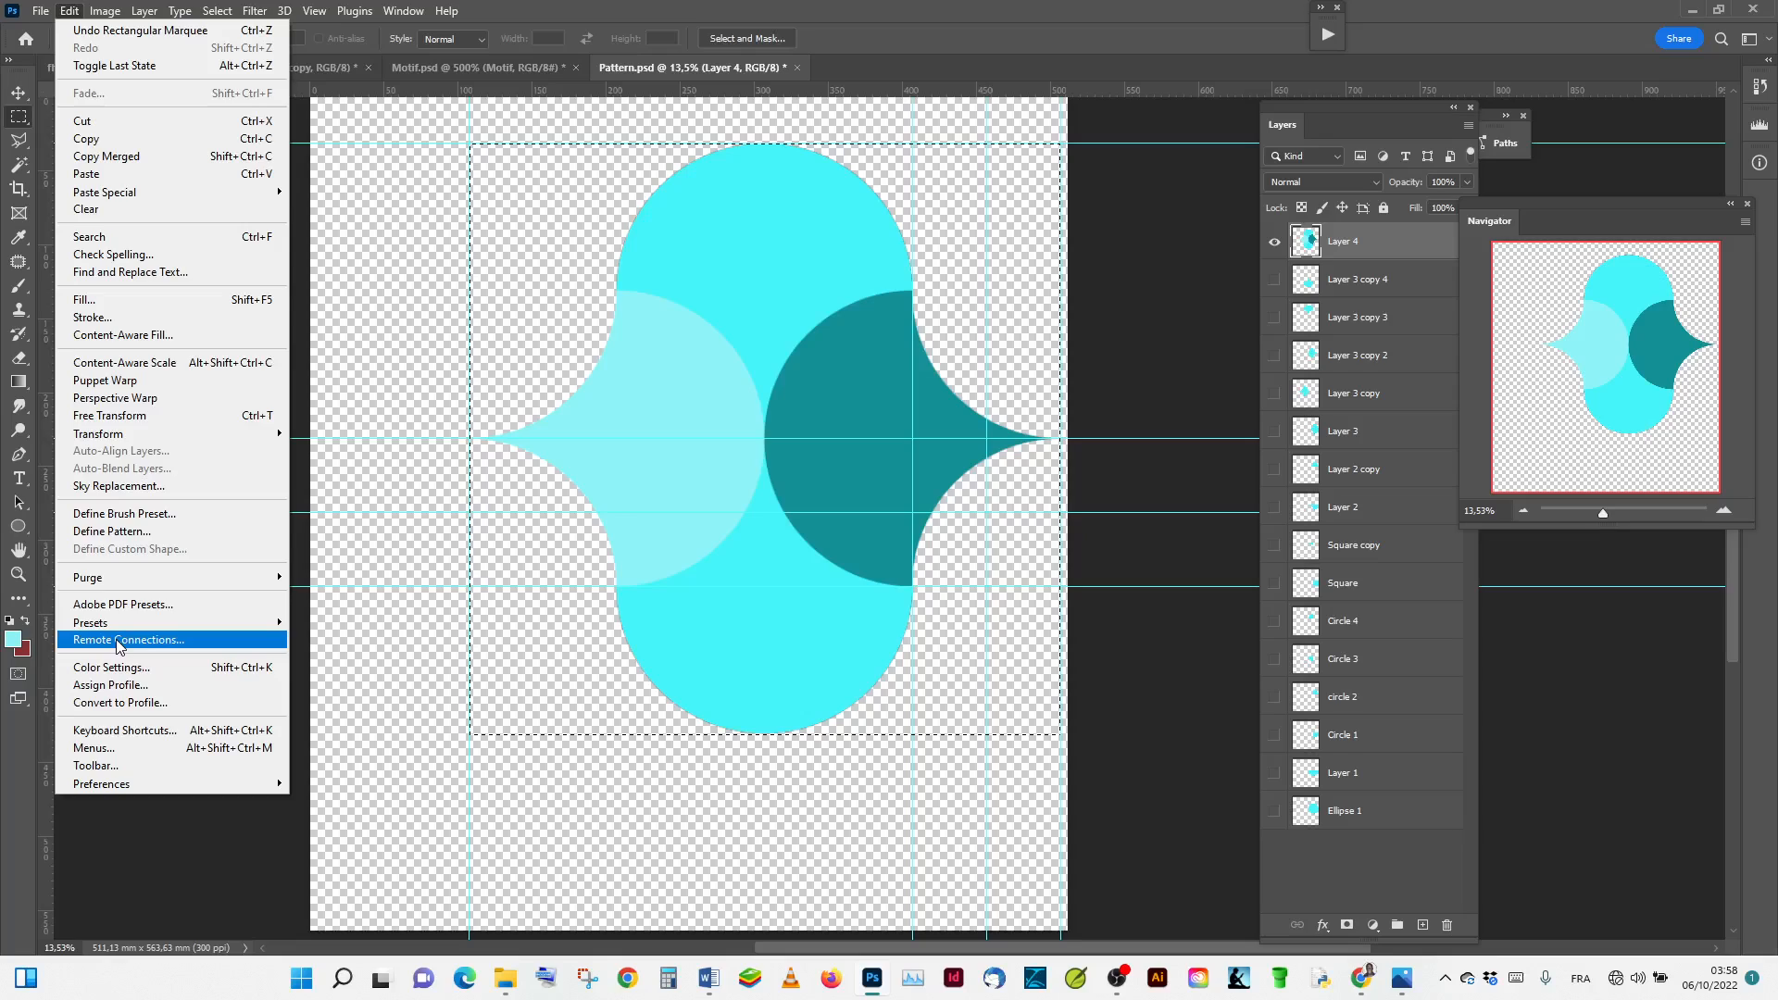
click(138, 530)
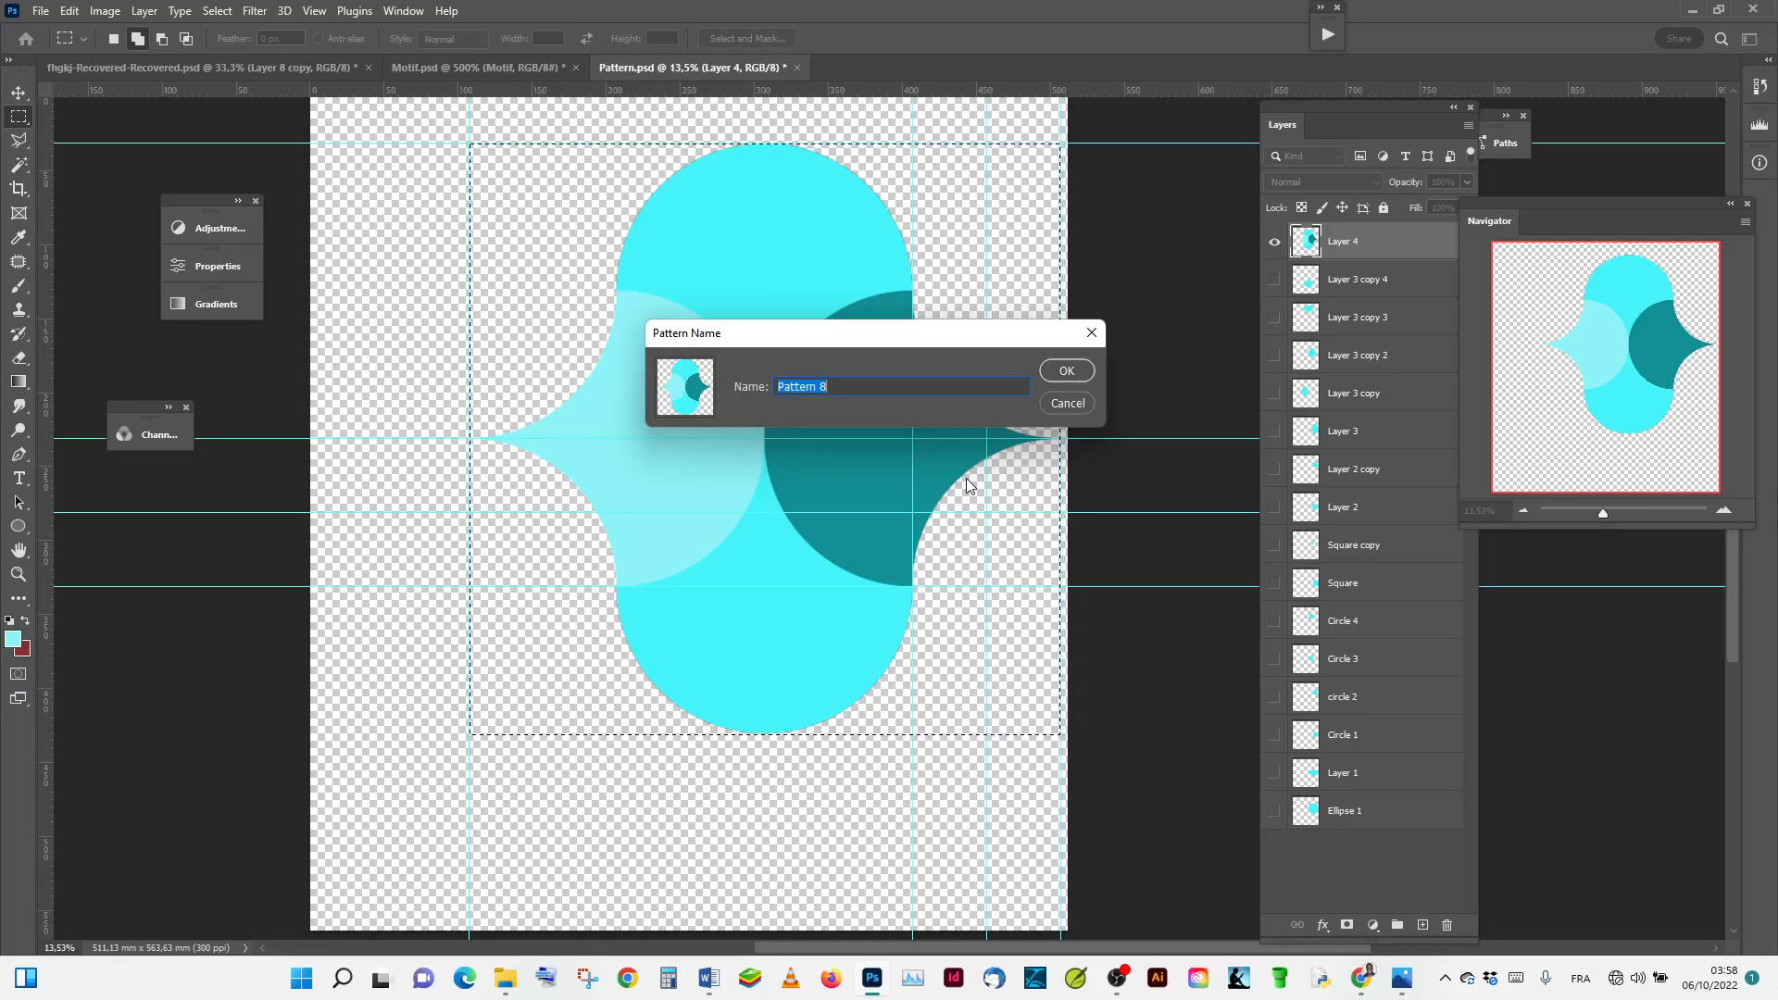
text(4)
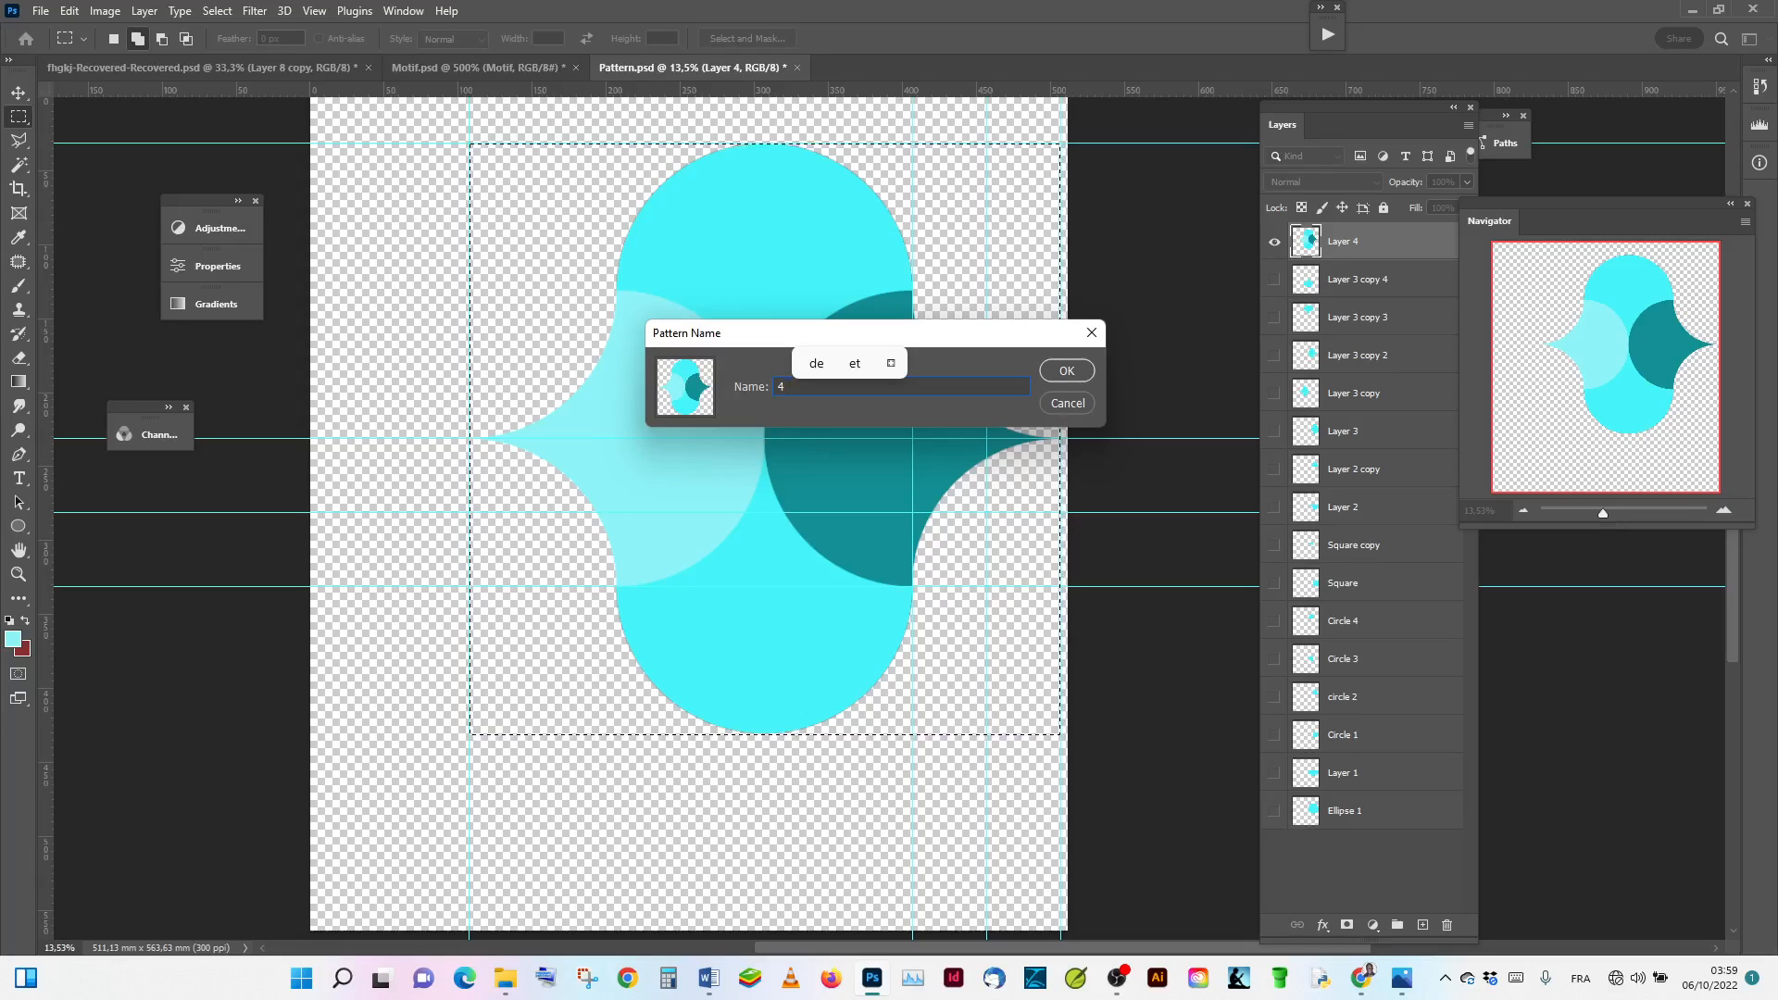
text( shapes)
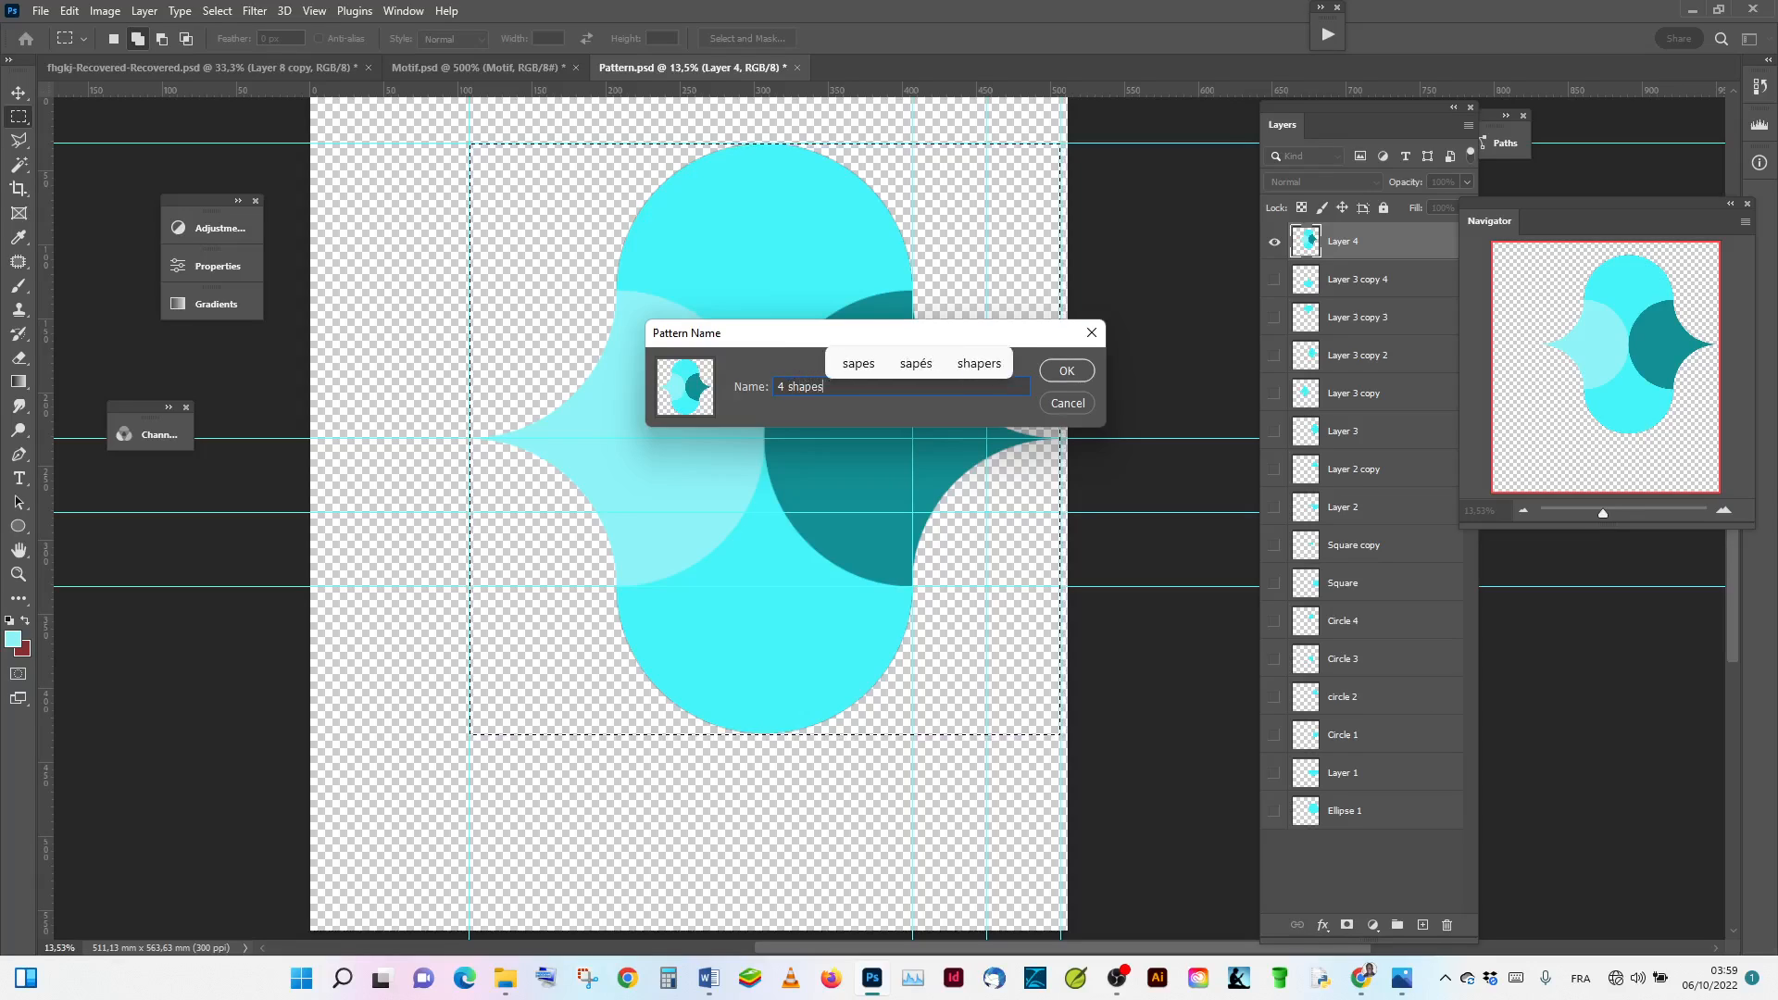
text( from circle)
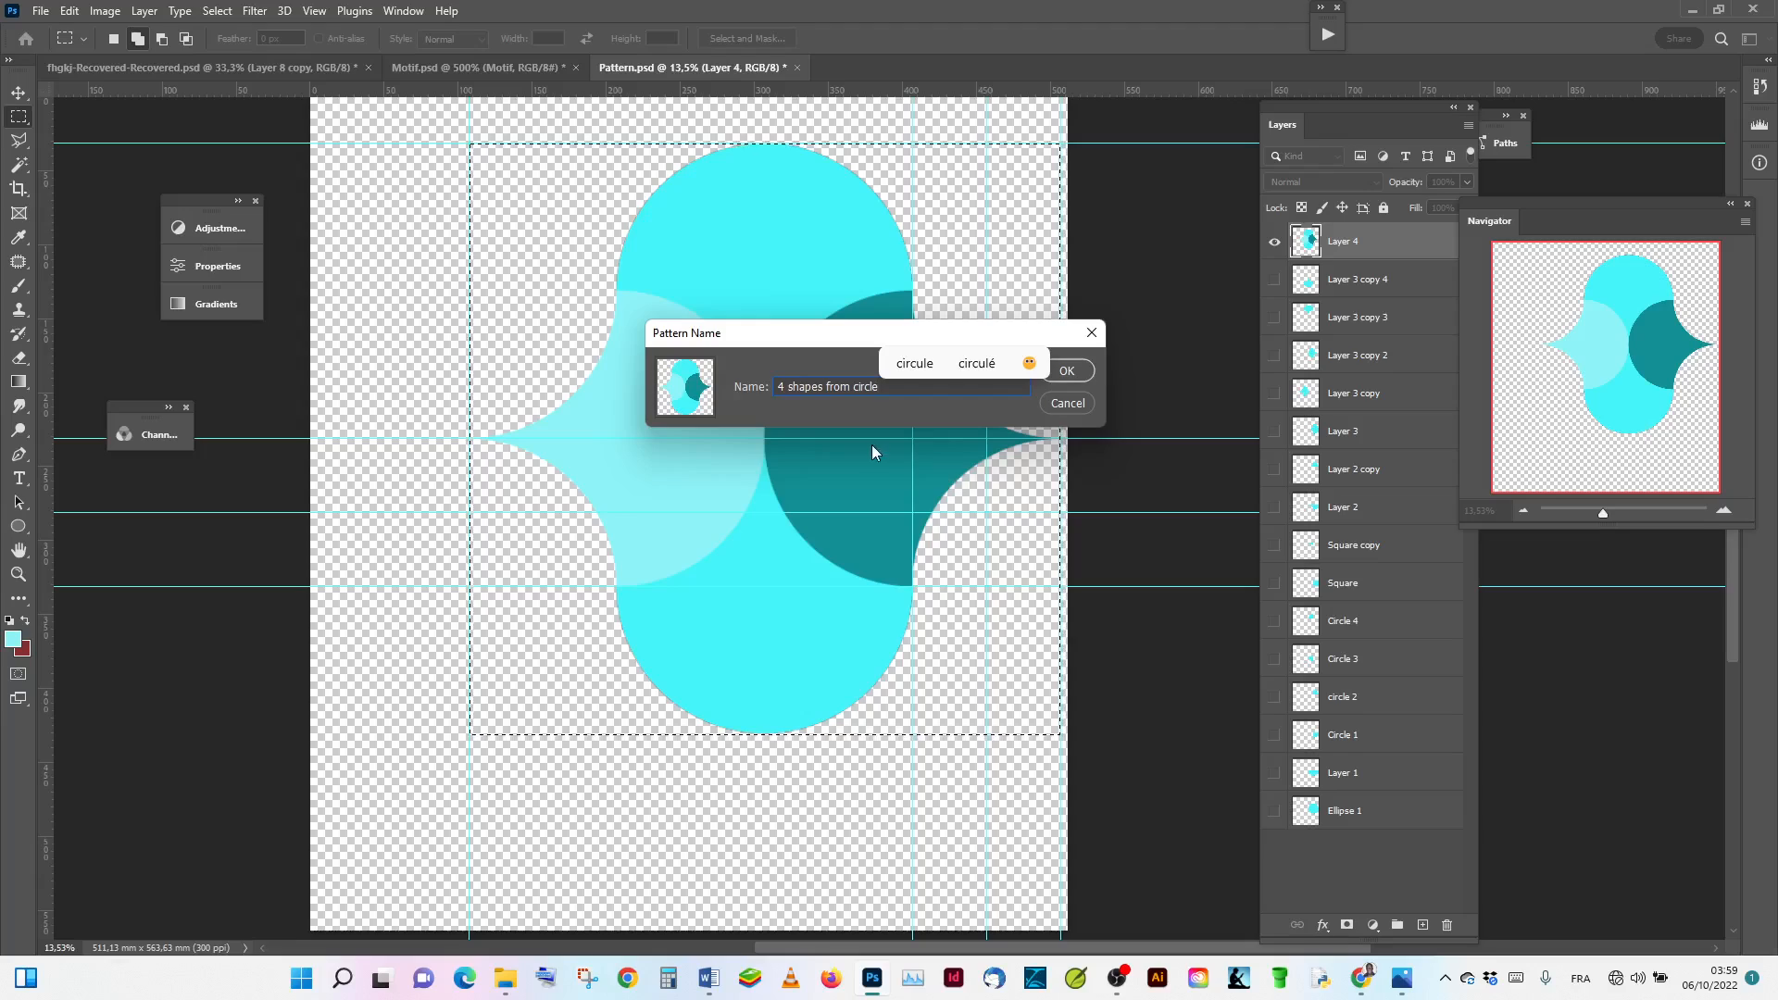
click(1074, 371)
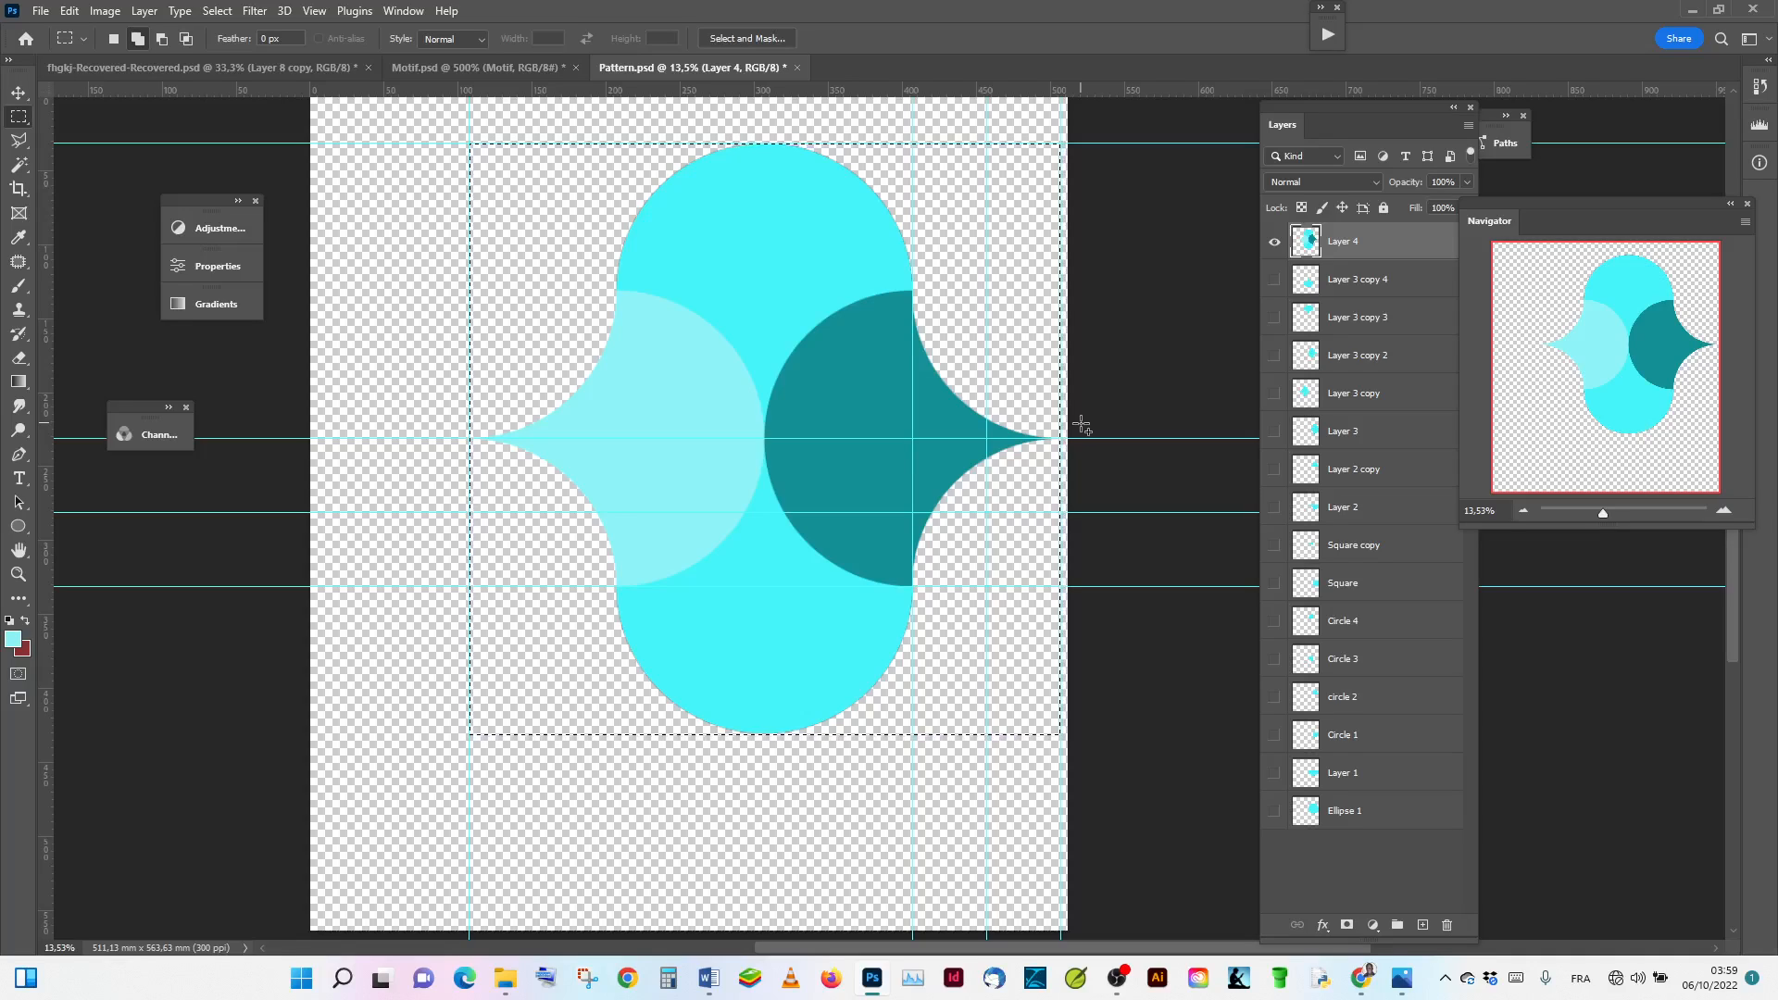
key(ctrl+d)
Step: Hide Layer 4, add a new layer above it, and fill that layer with the currently chosen custom pattern at 100% opacity
click(1274, 242)
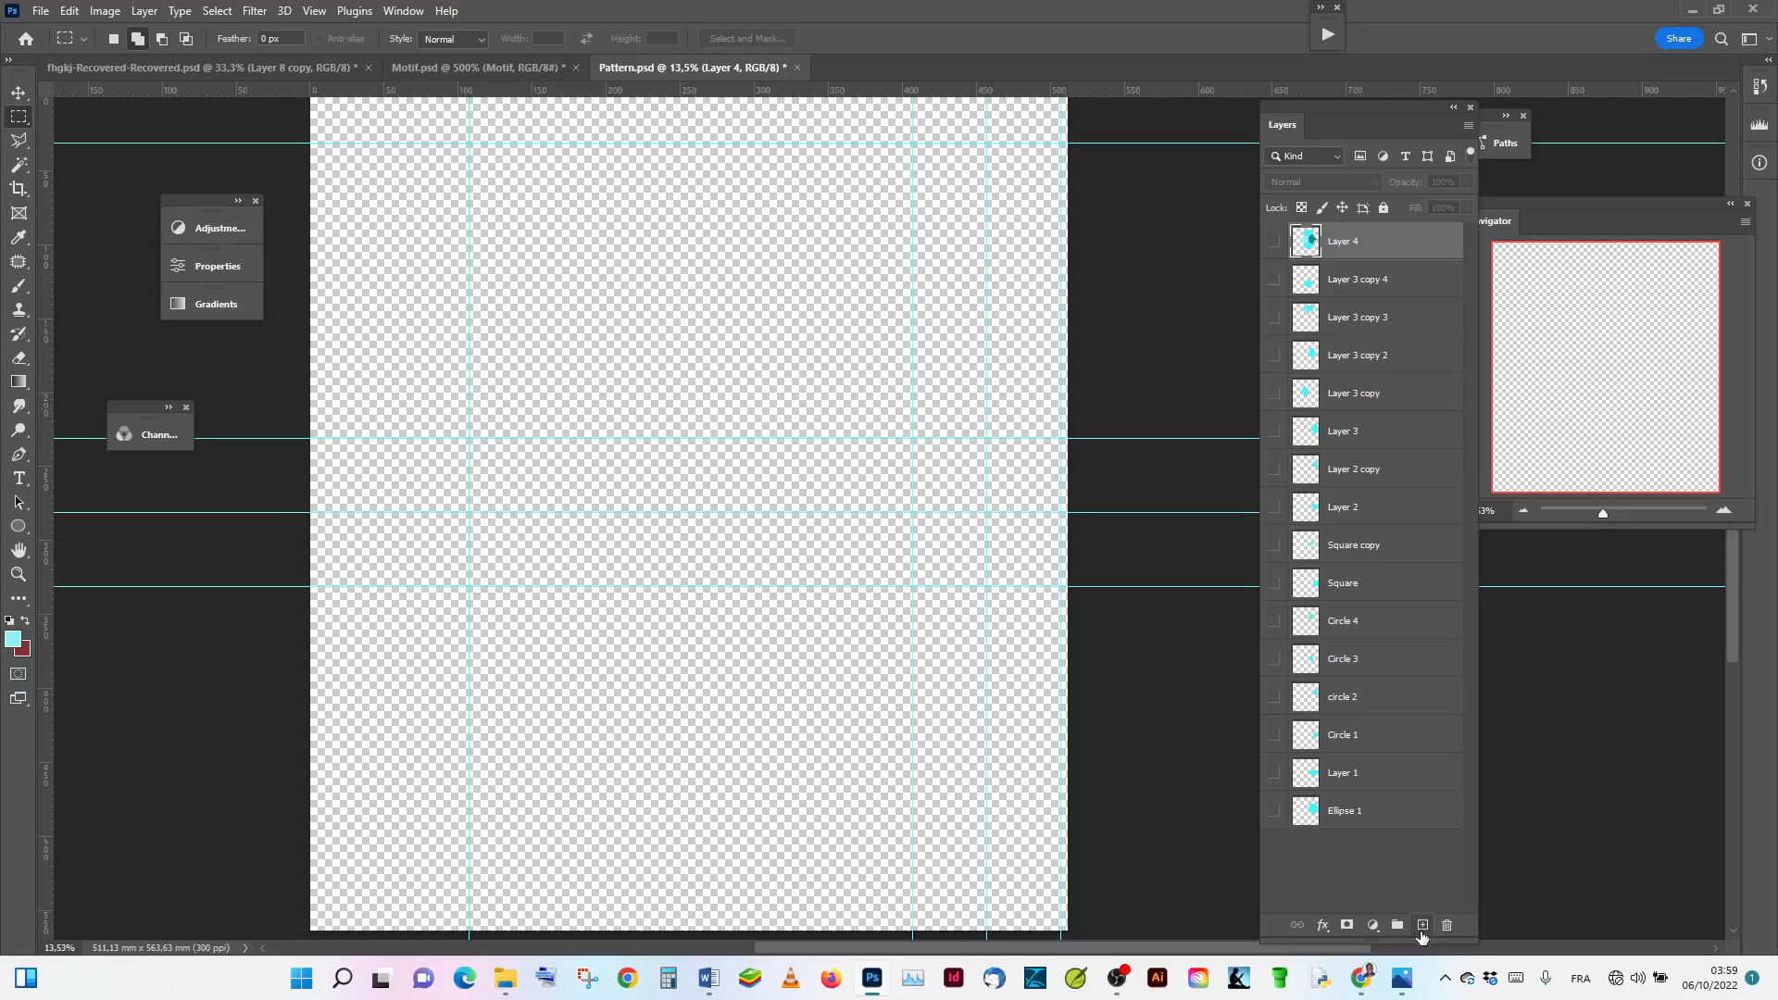
click(1421, 928)
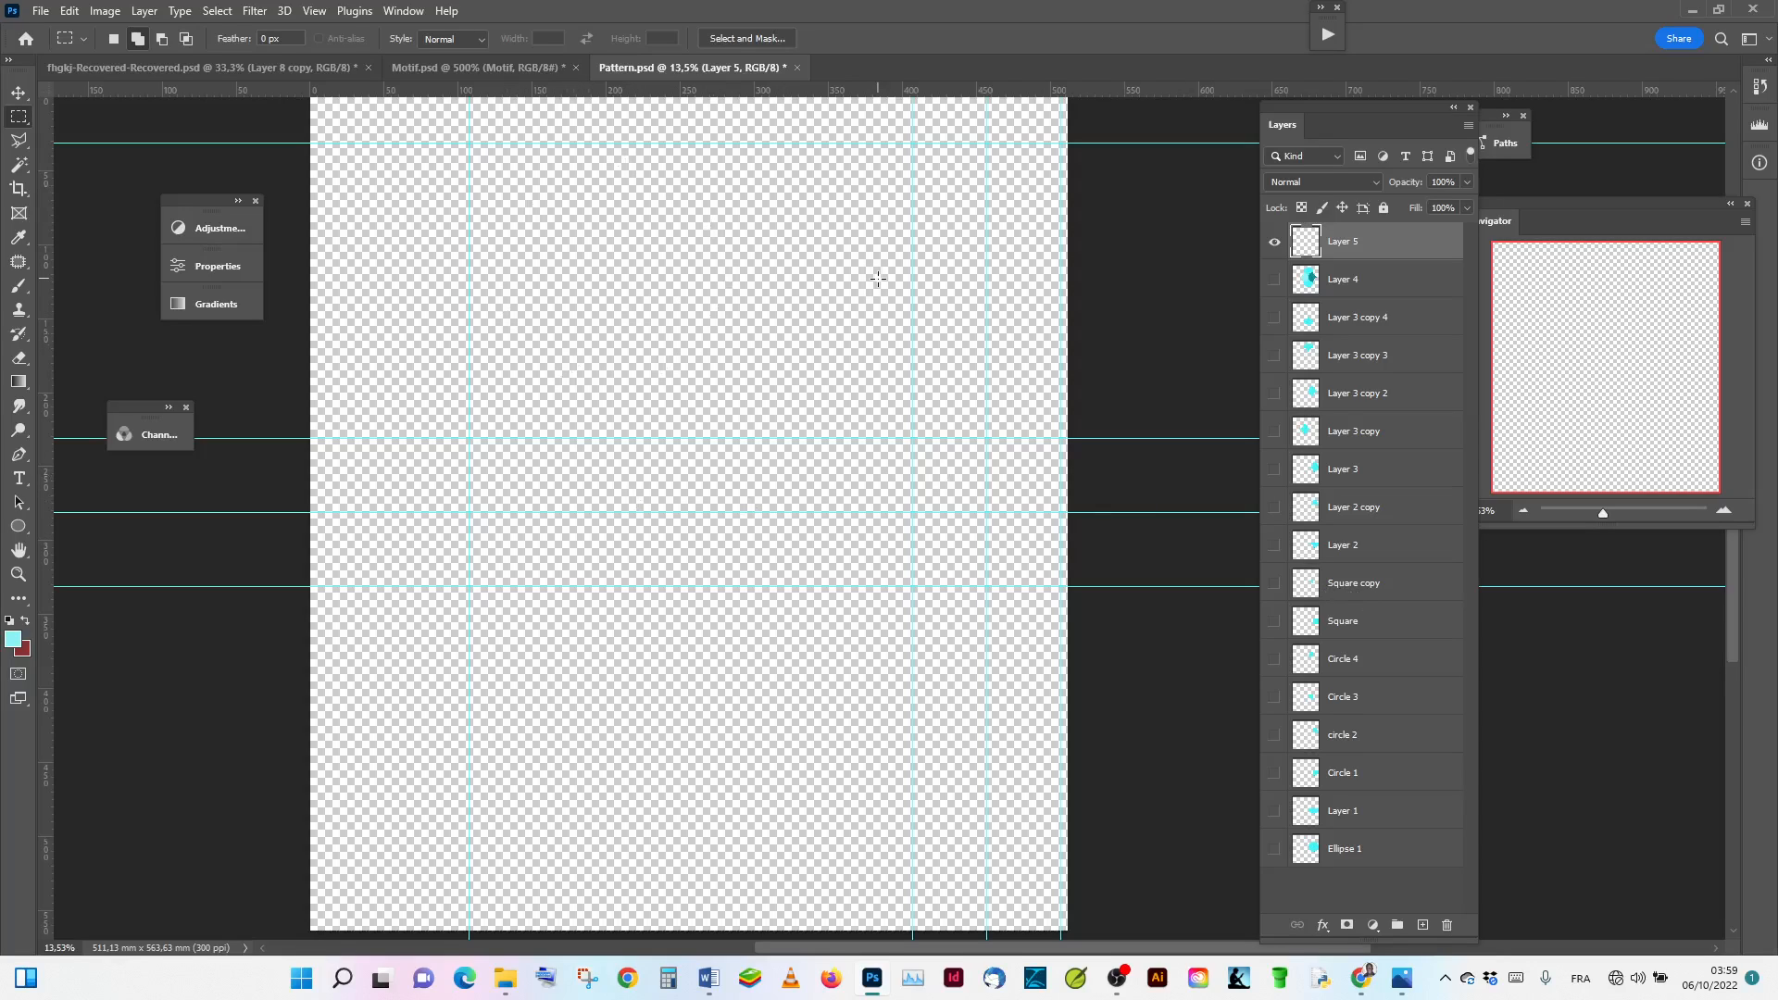
click(71, 11)
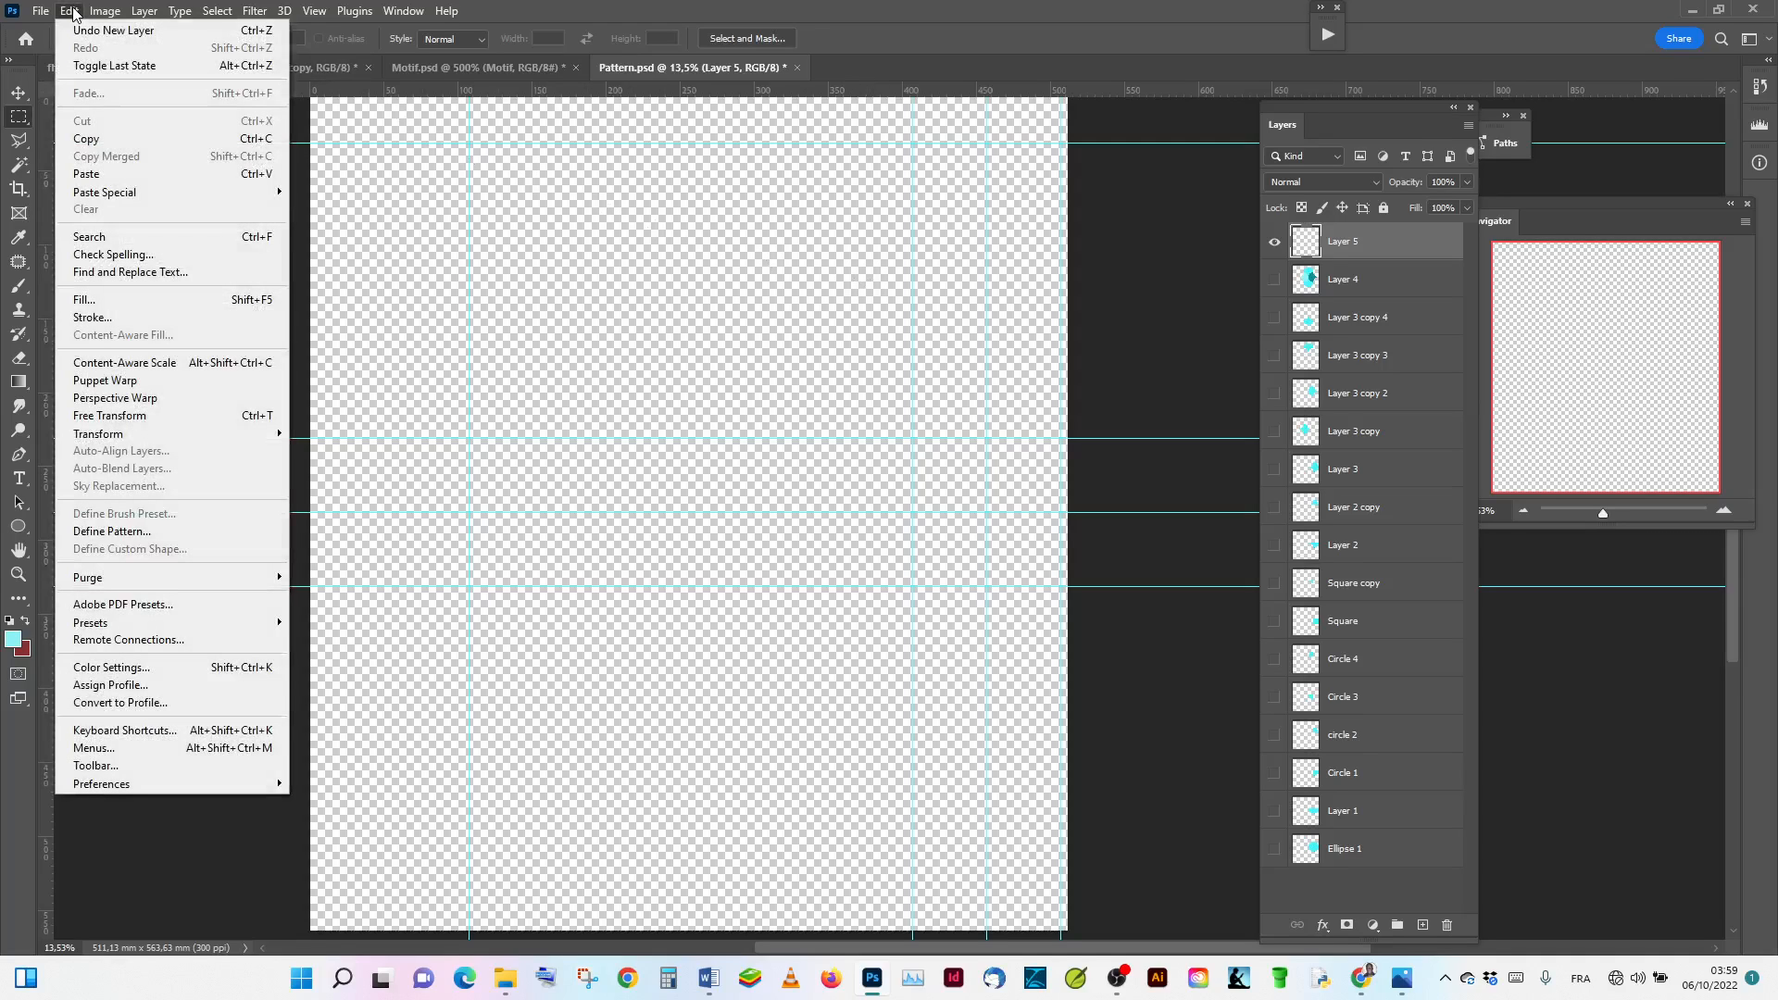
click(97, 301)
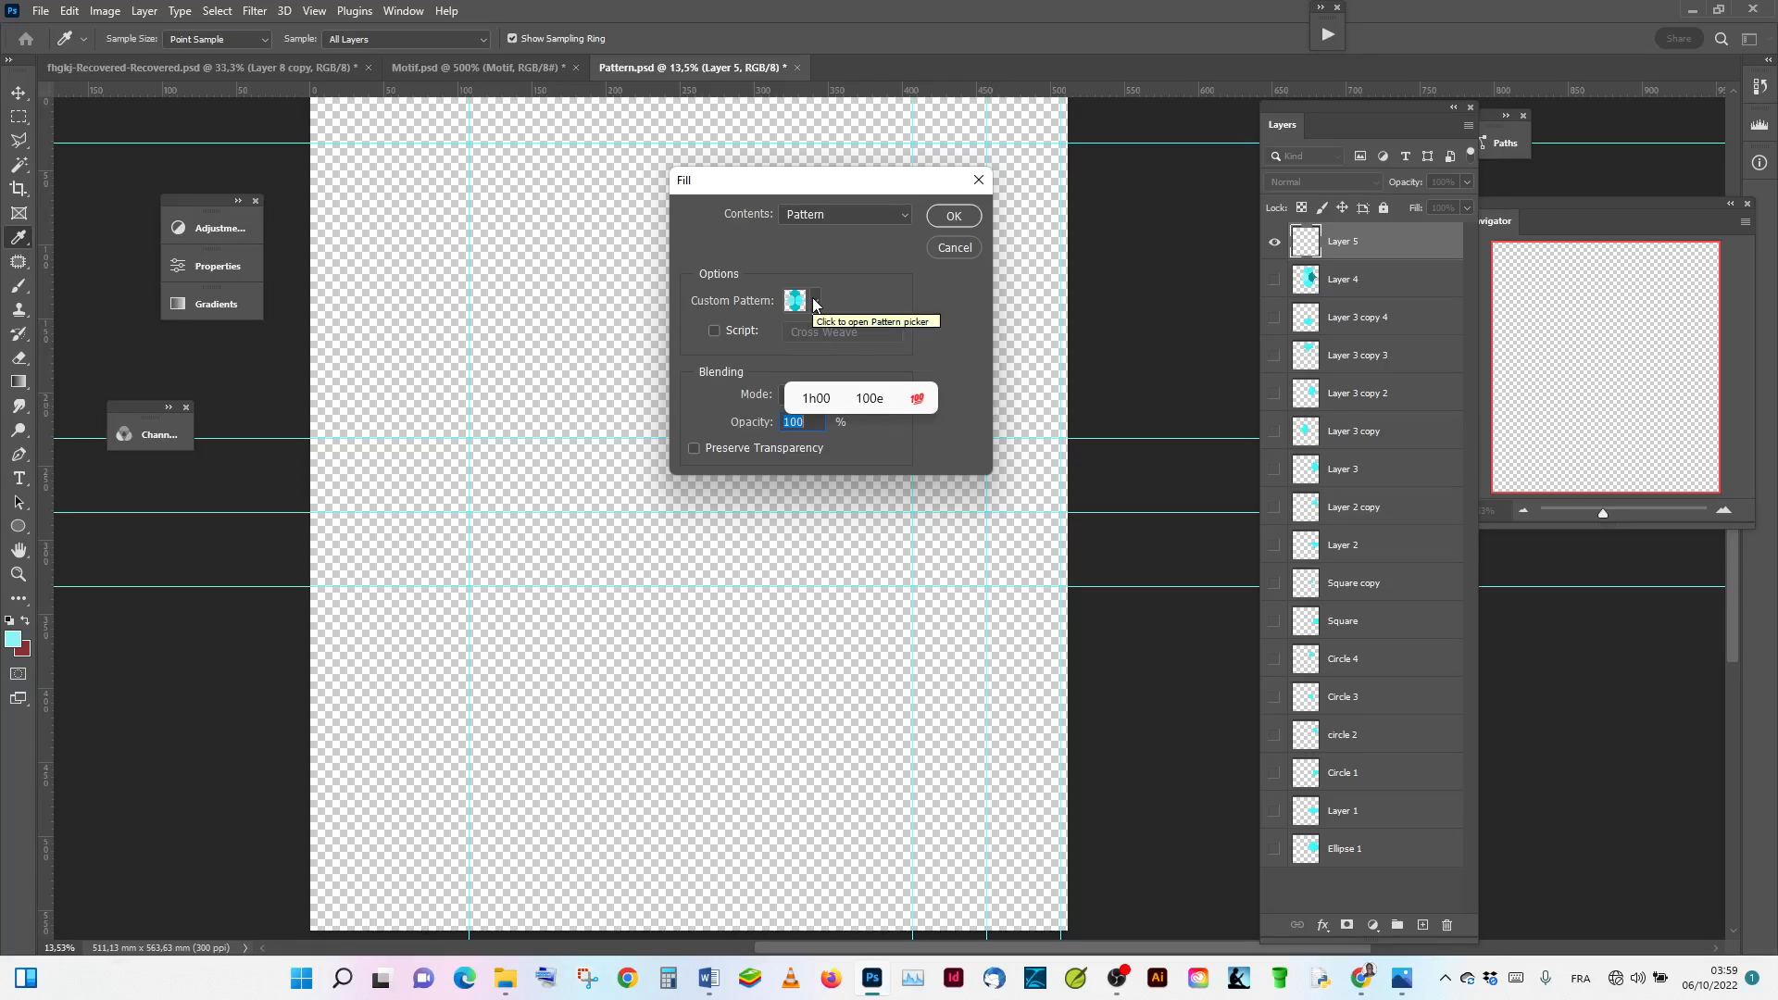
click(961, 214)
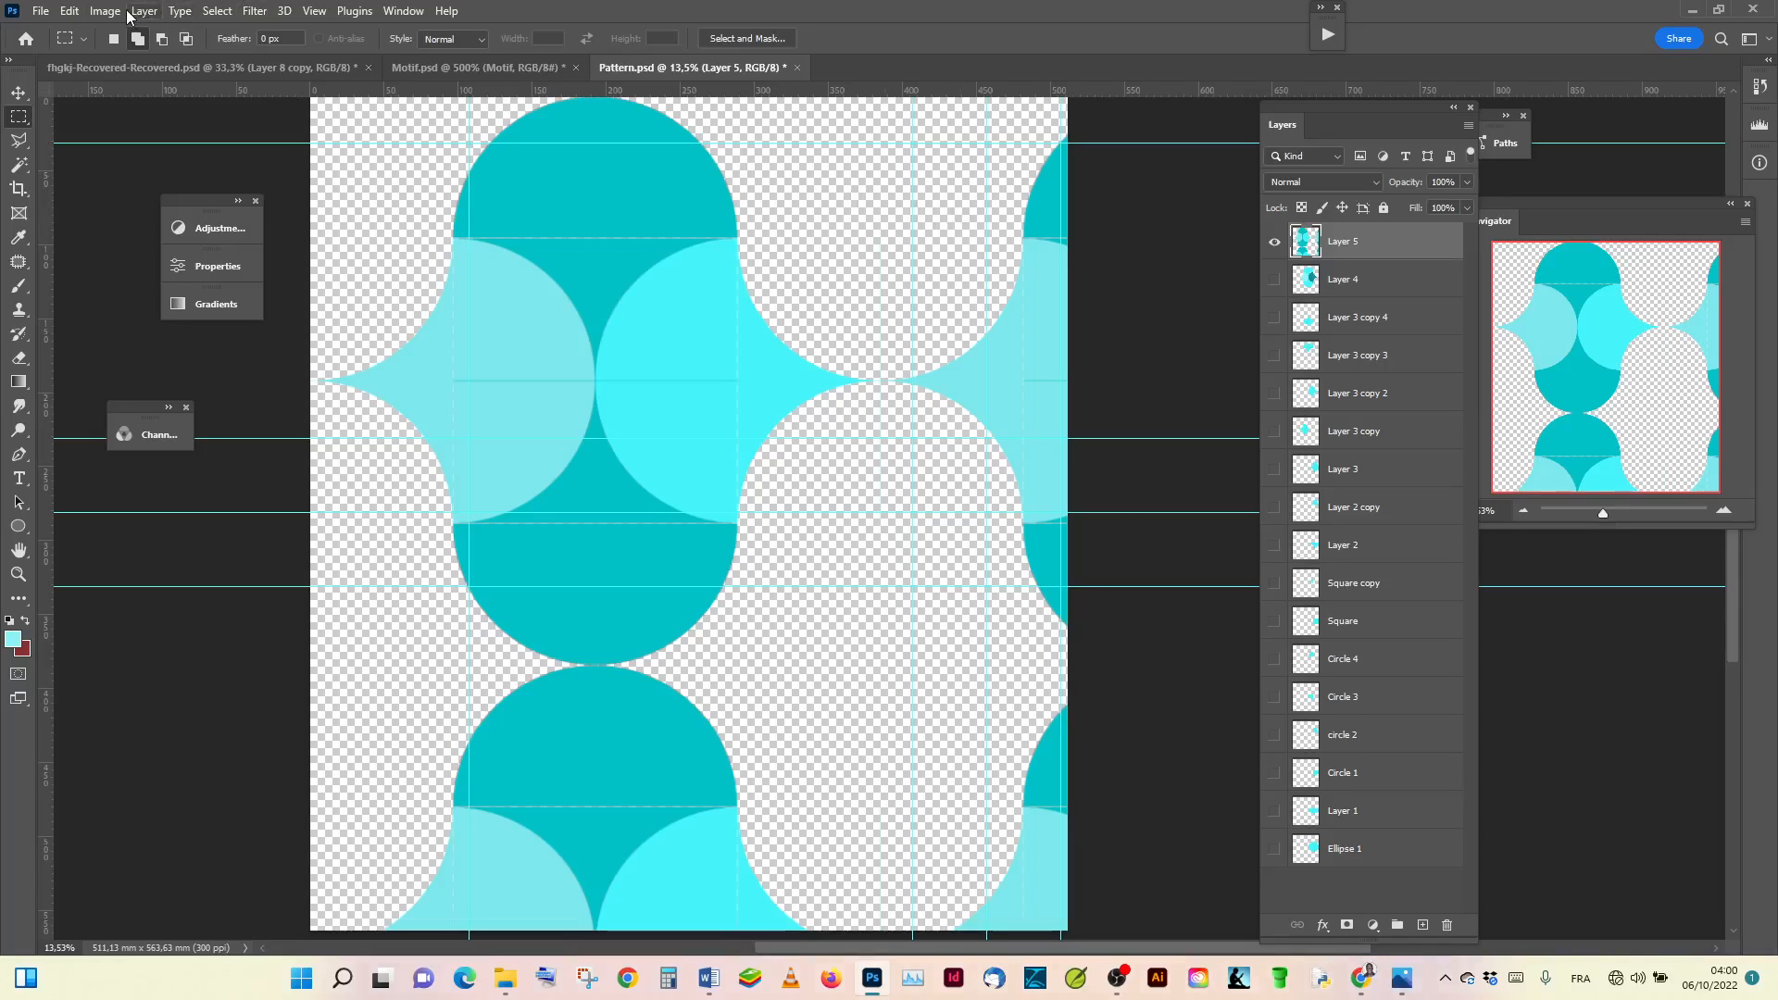
Step: Undo the last fill on Layer 5 and display the saved pattern presets down to the most recently added motif
click(71, 12)
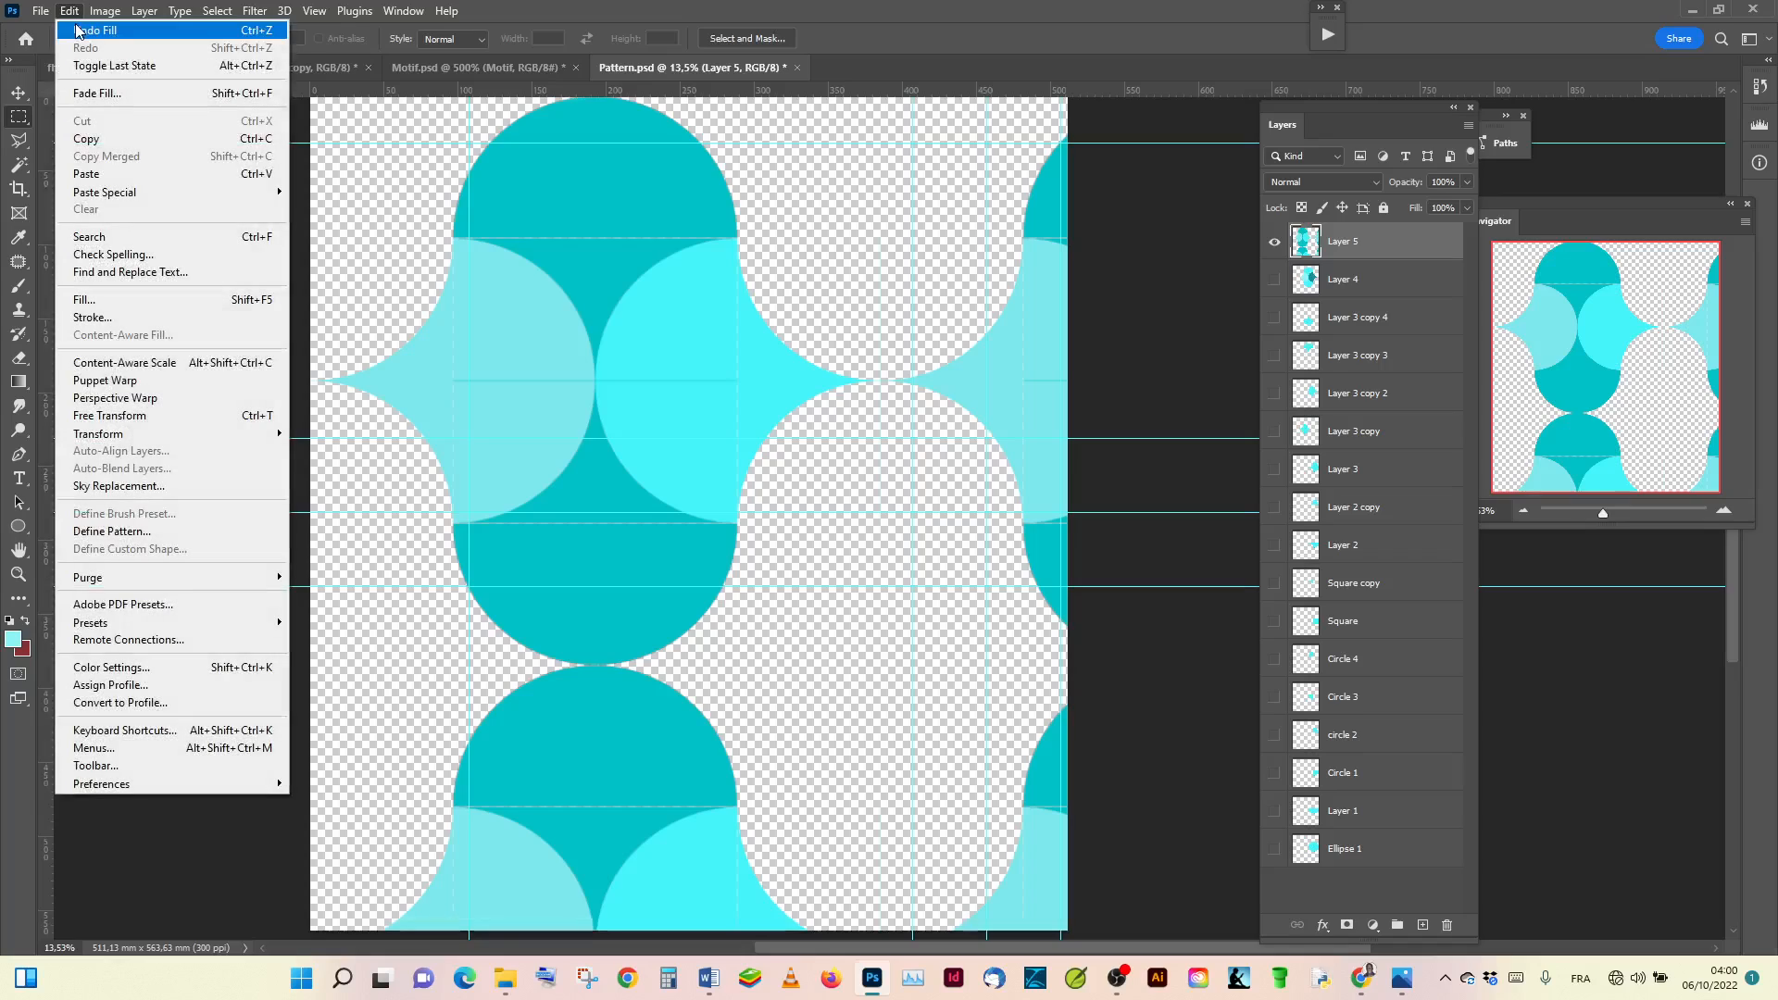
click(80, 29)
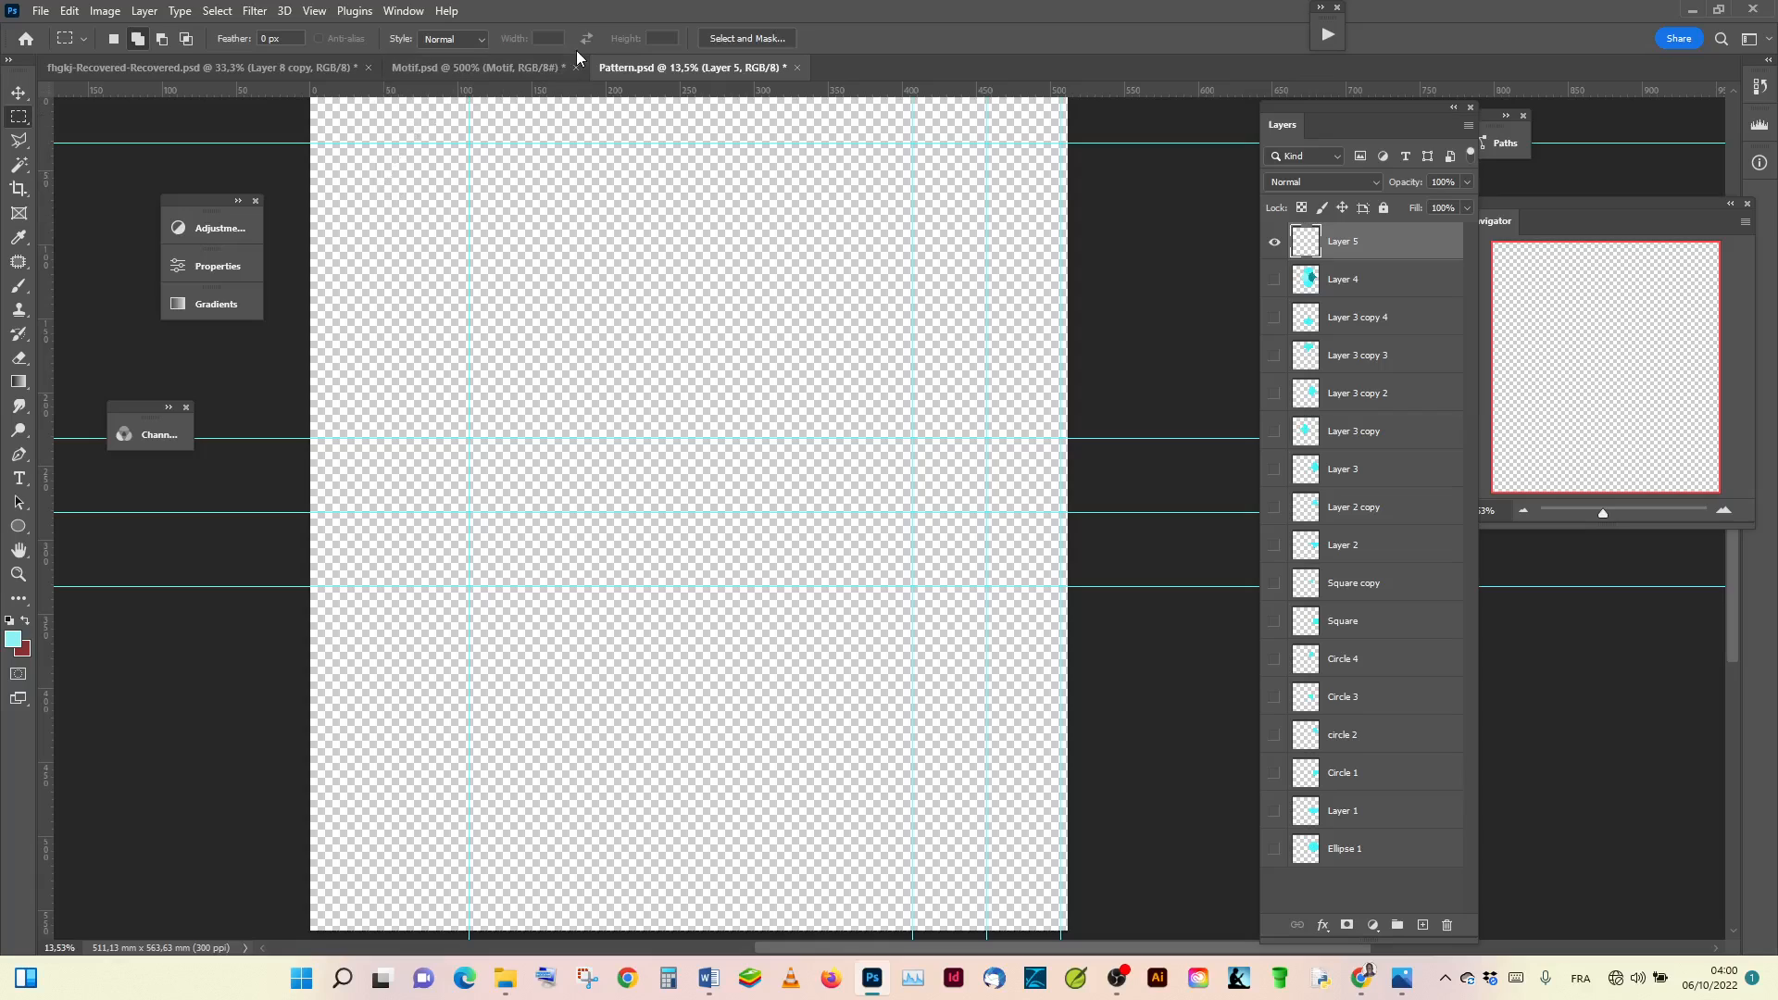
click(402, 12)
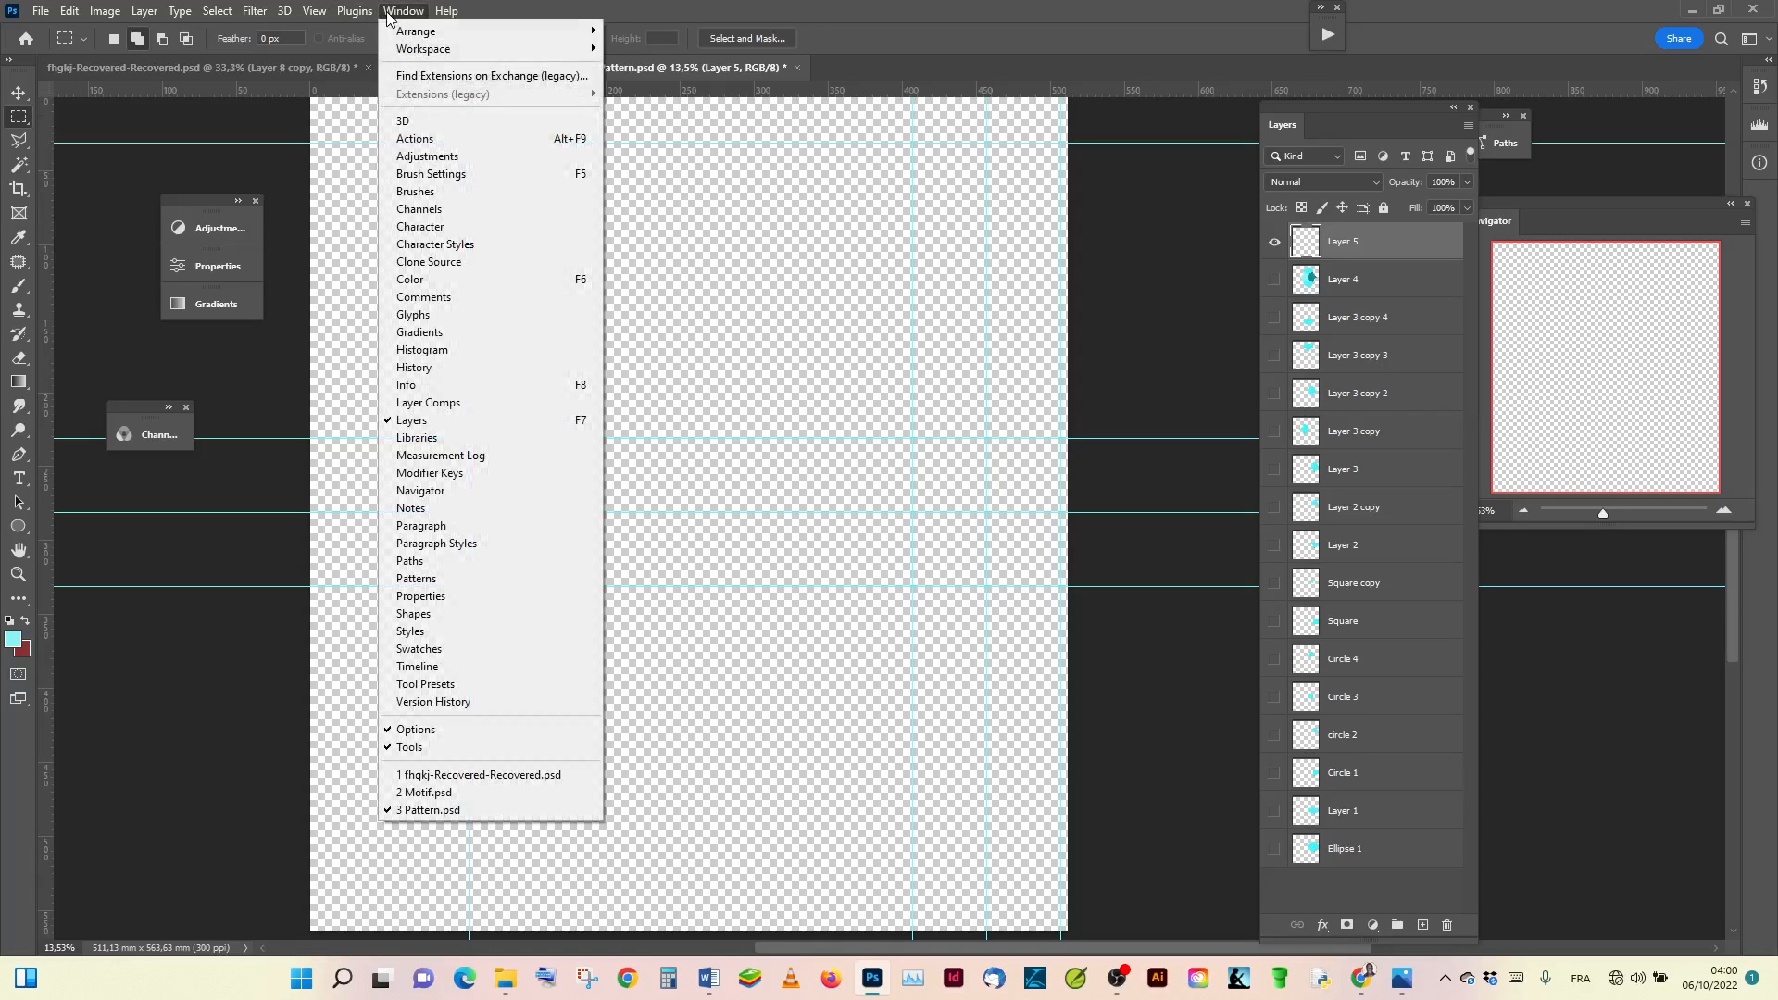
click(416, 578)
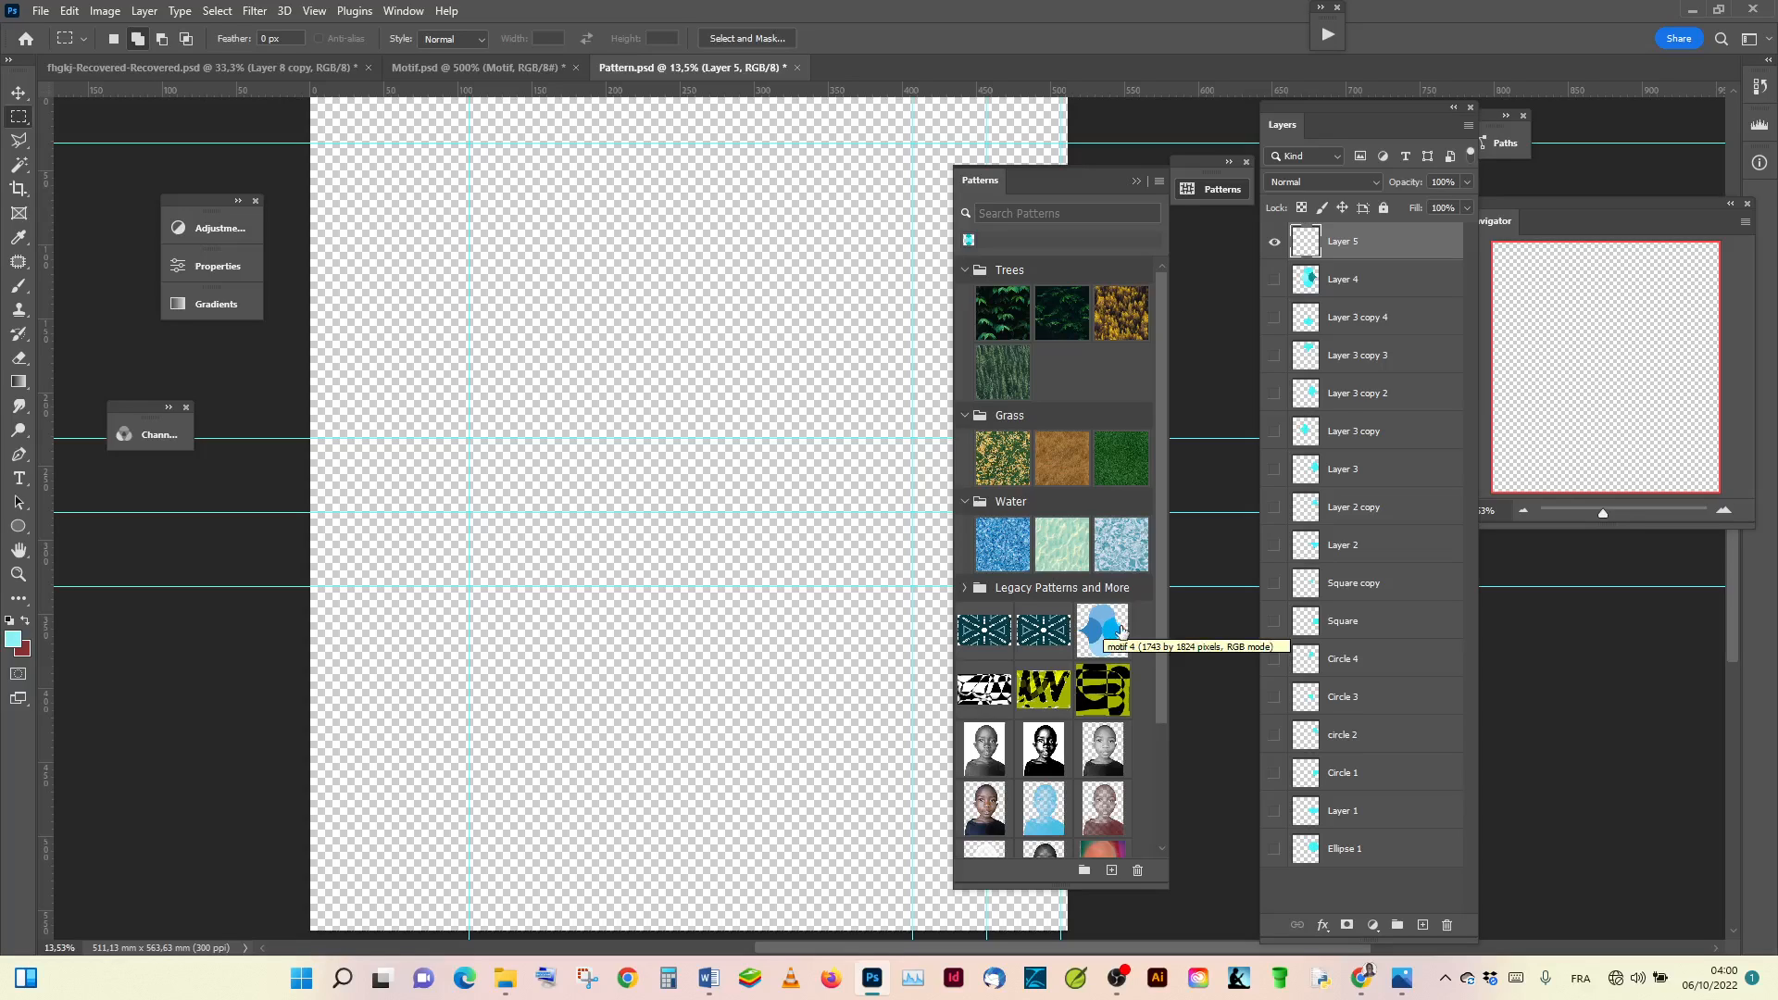
drag(1164, 646, 1162, 794)
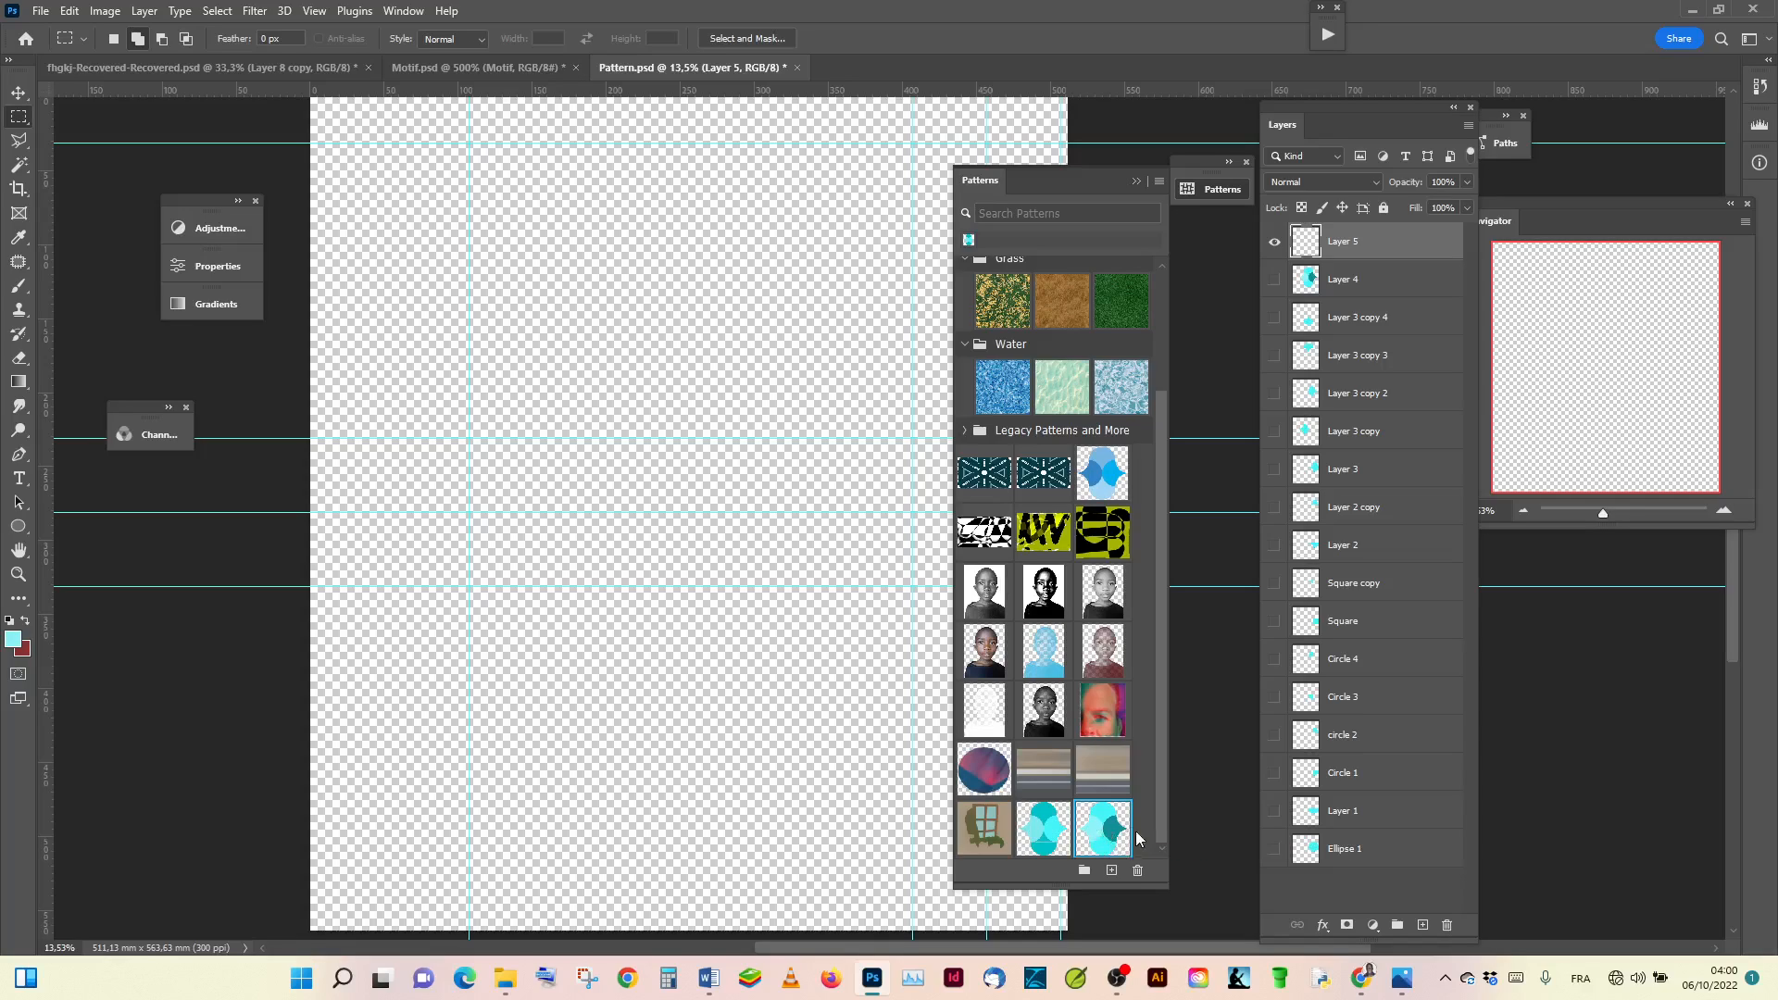
Step: Try applying the newest four-piece motif preset to empty Layer 5, and undo the resulting pattern fill layer
click(1100, 836)
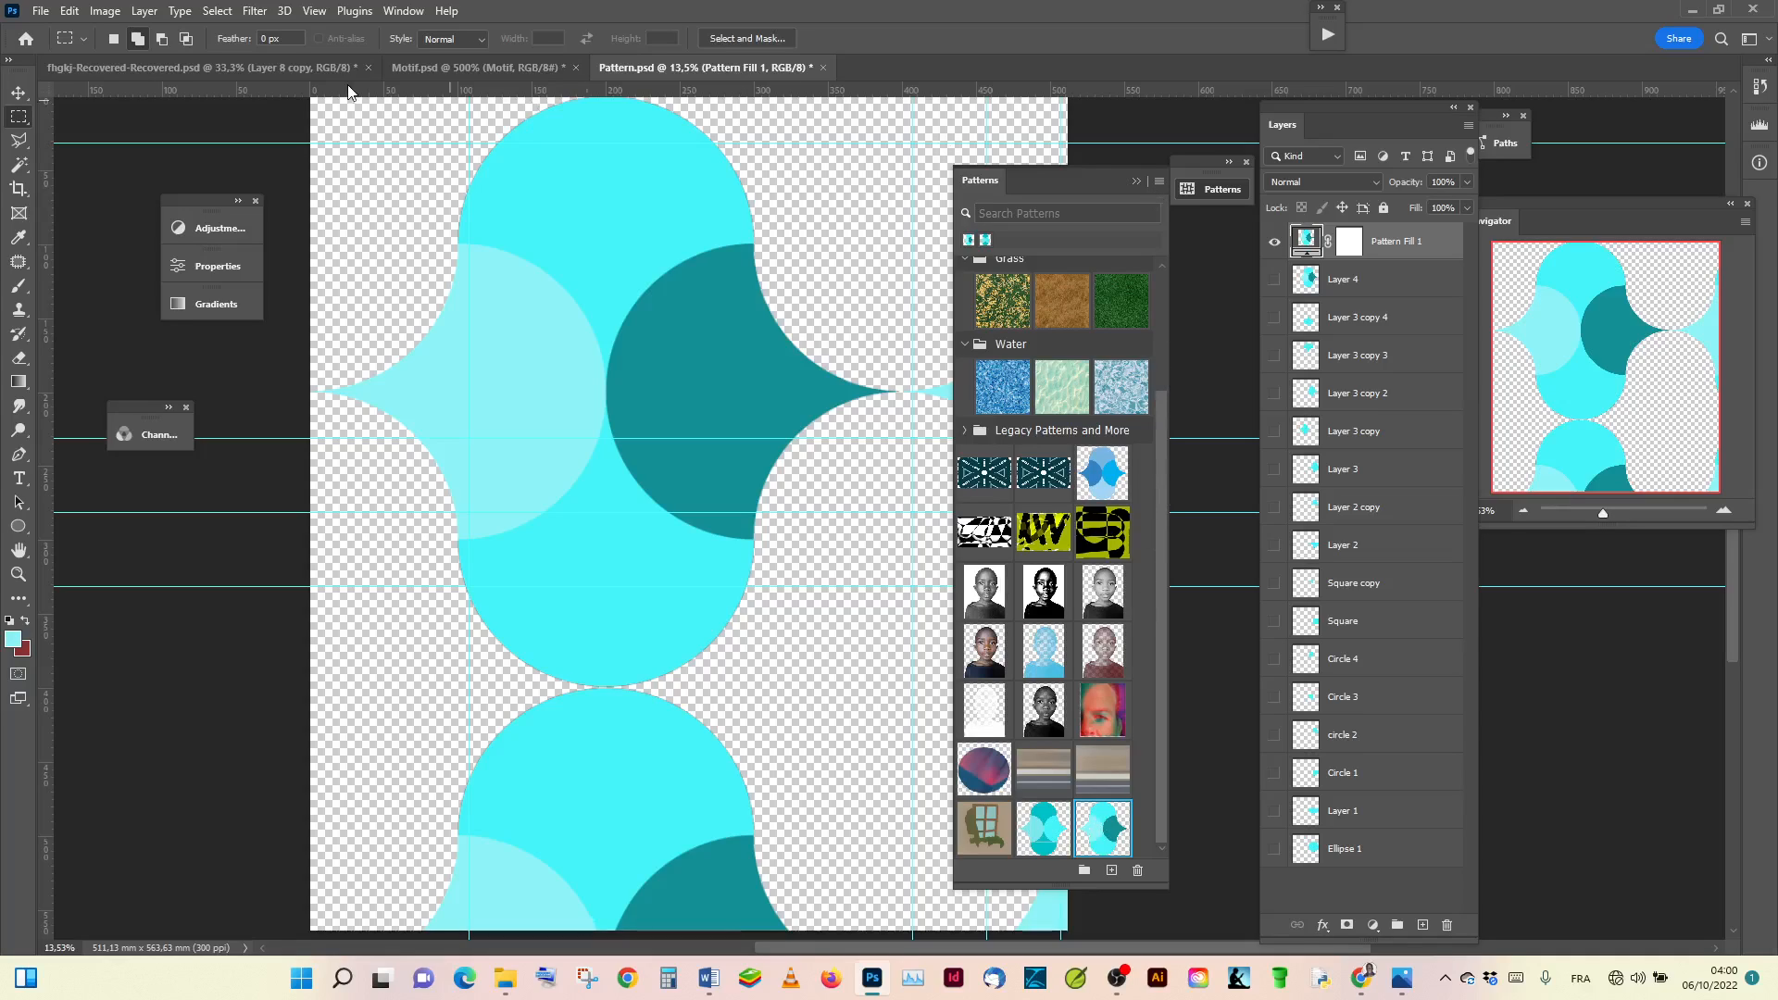
click(71, 11)
click(79, 29)
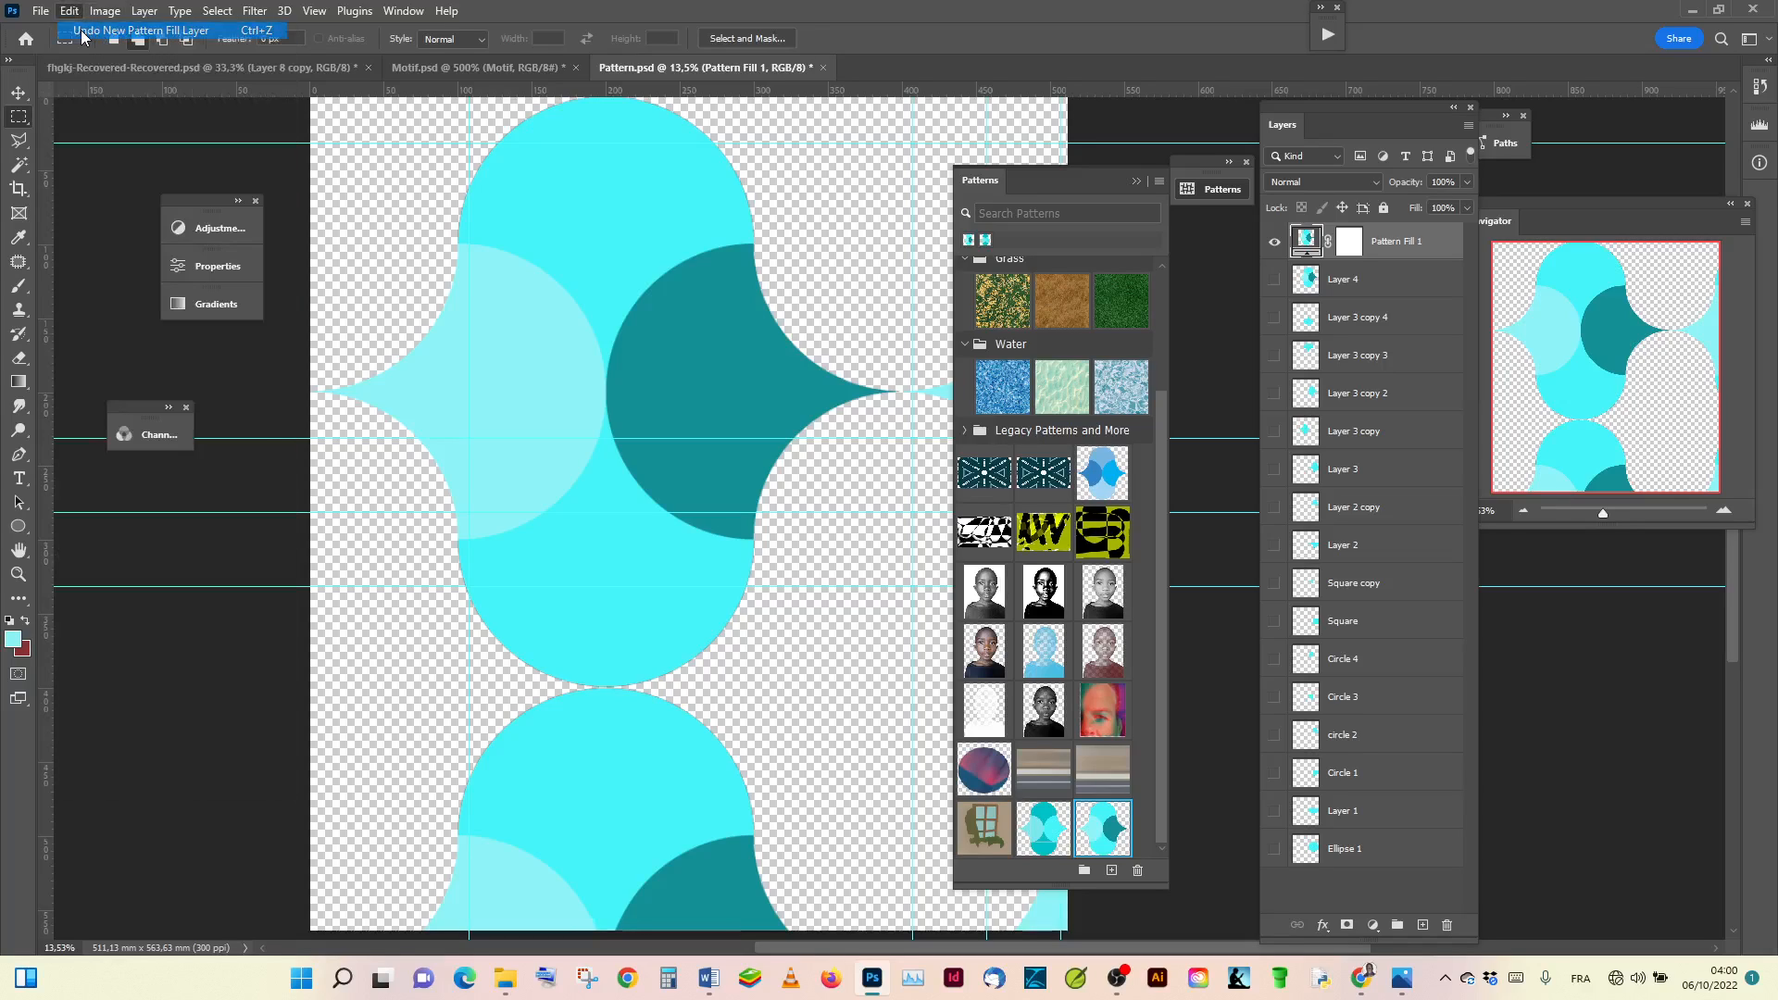
click(1158, 182)
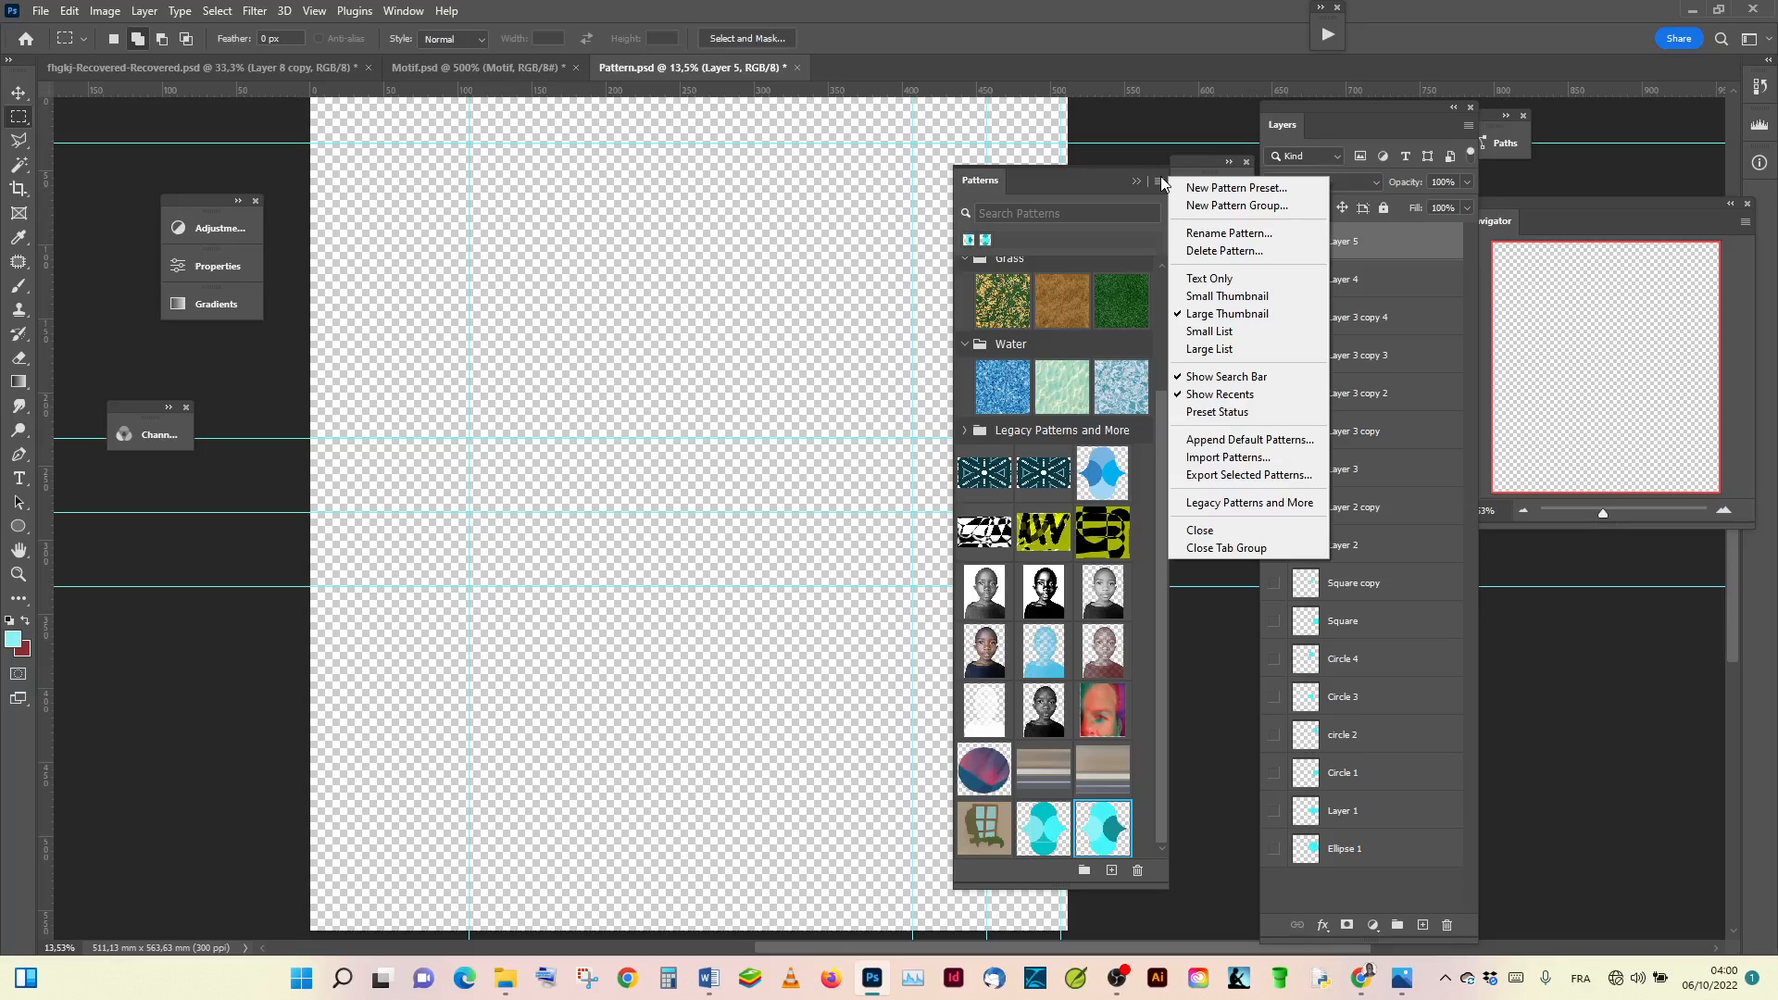
click(844, 9)
click(1101, 836)
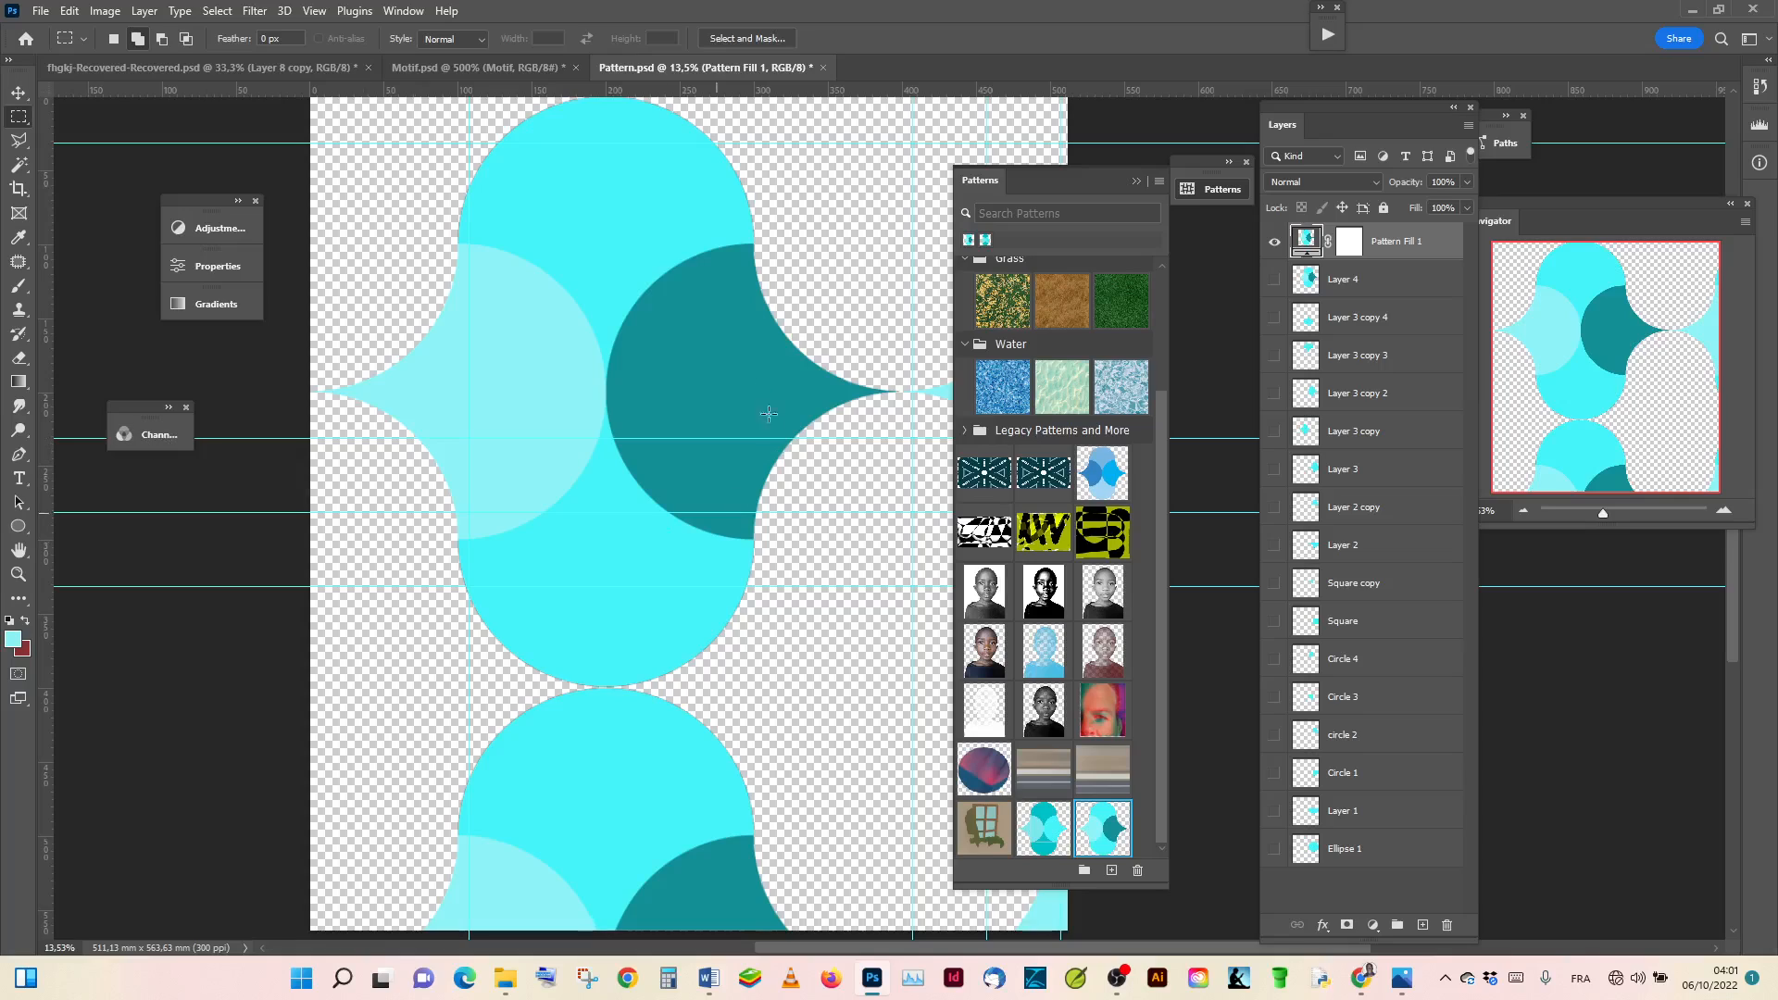
click(69, 11)
click(94, 32)
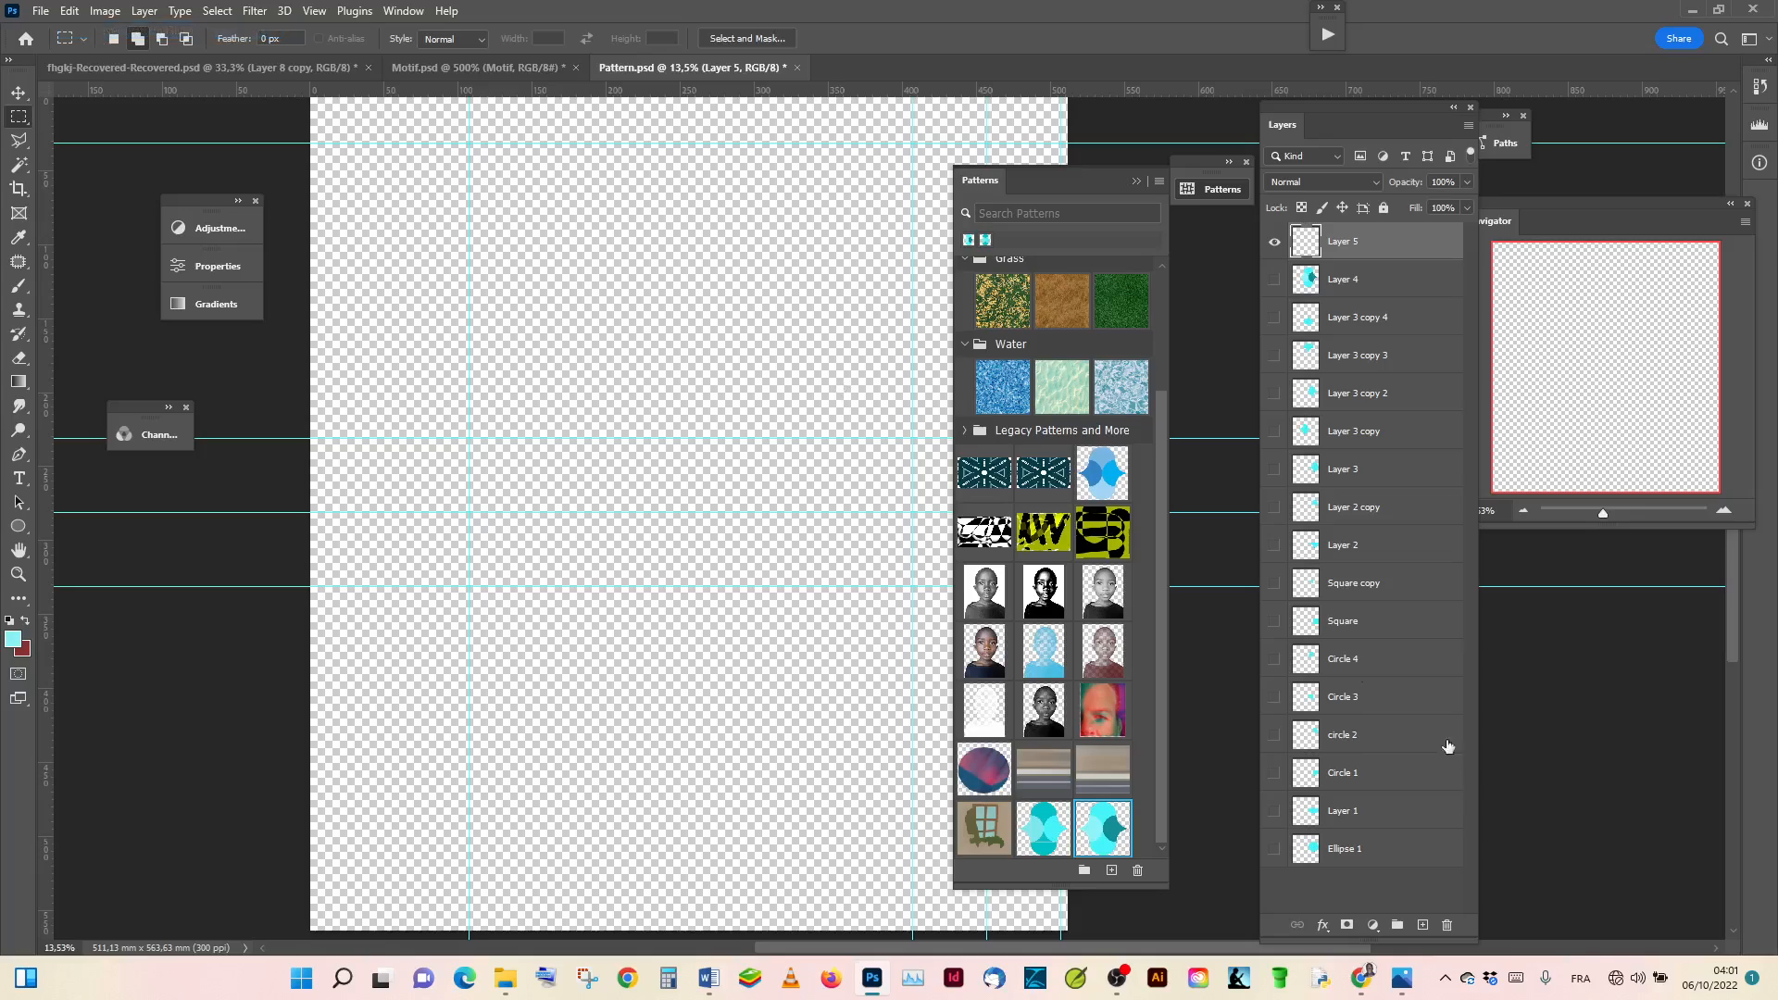
Step: Turn empty Layer 5 into a pattern fill layer using the newest cyan motif pattern with the dark teal piece
click(1374, 925)
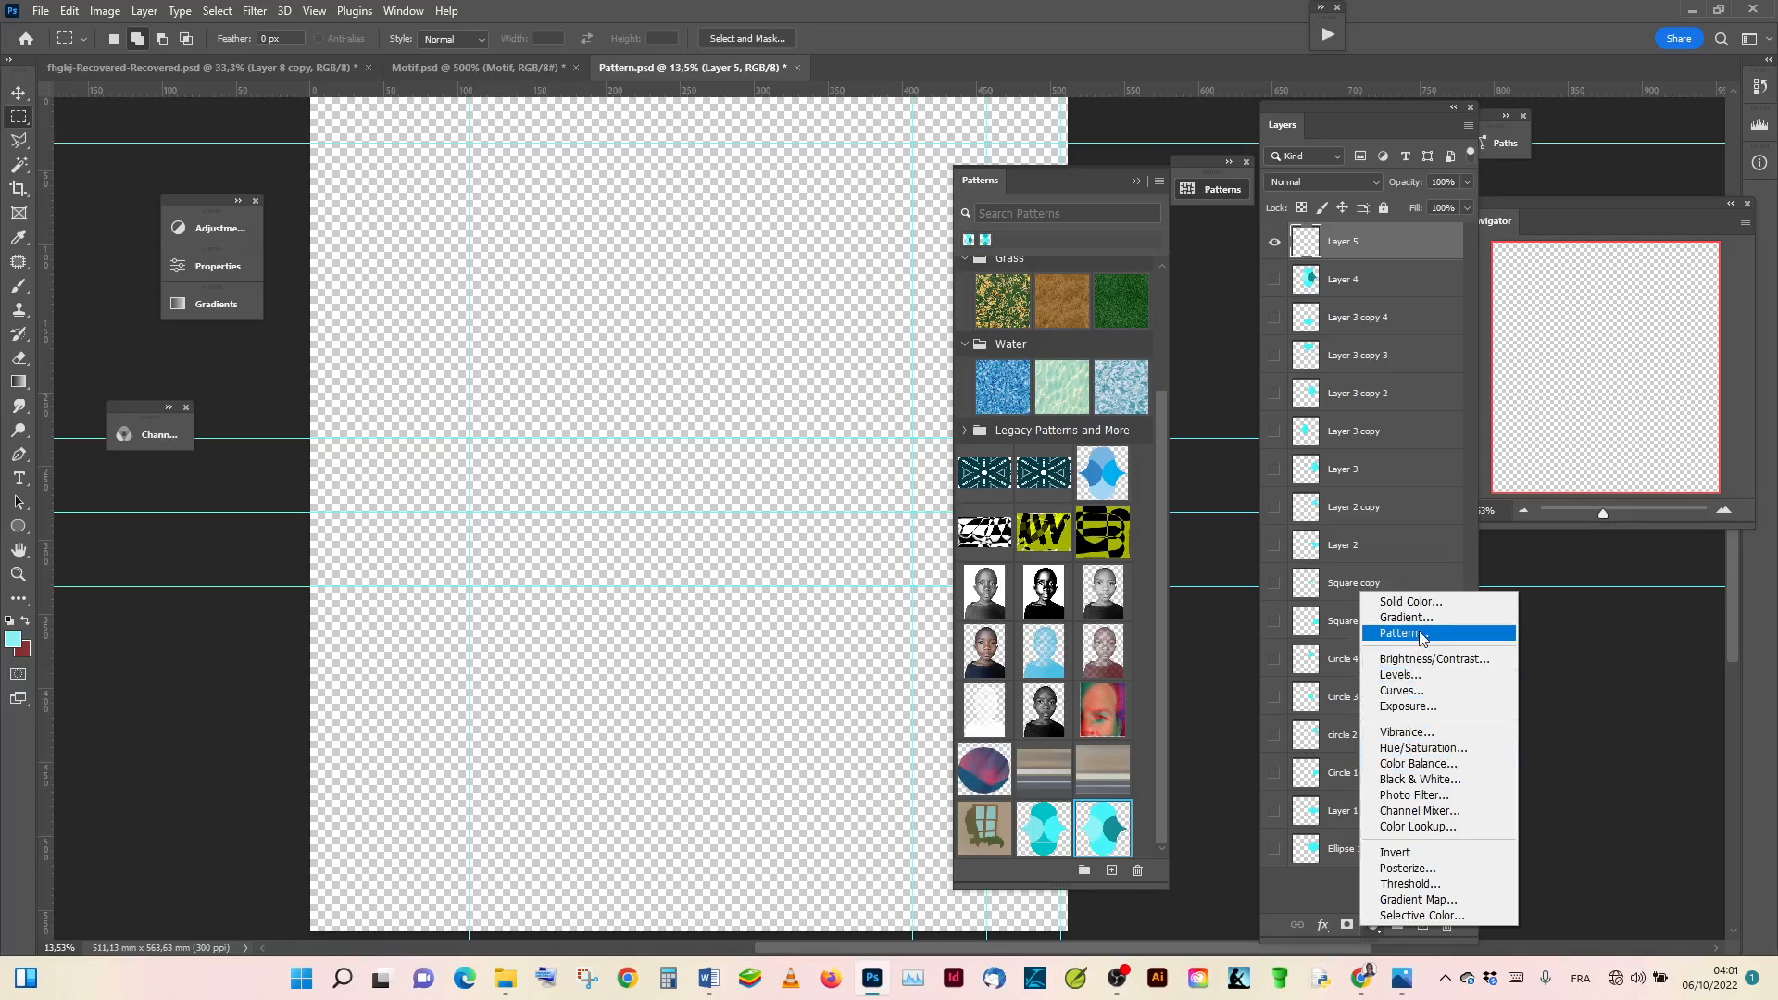
click(1274, 926)
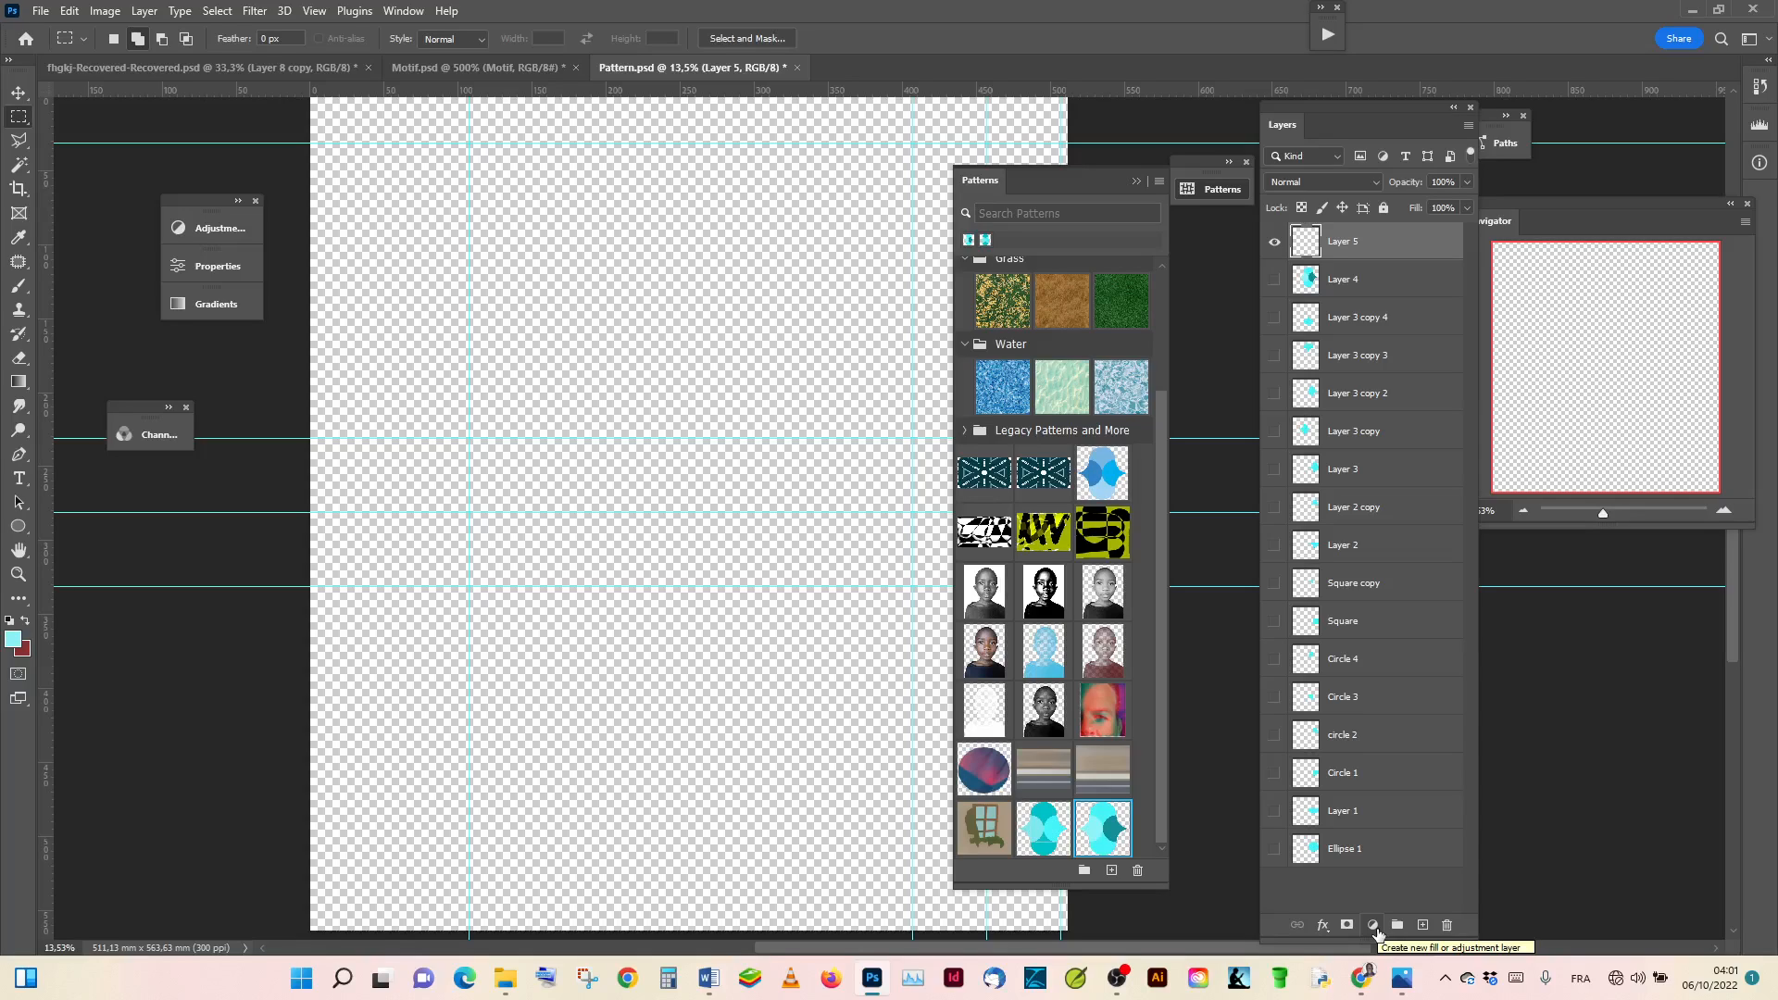
click(1374, 926)
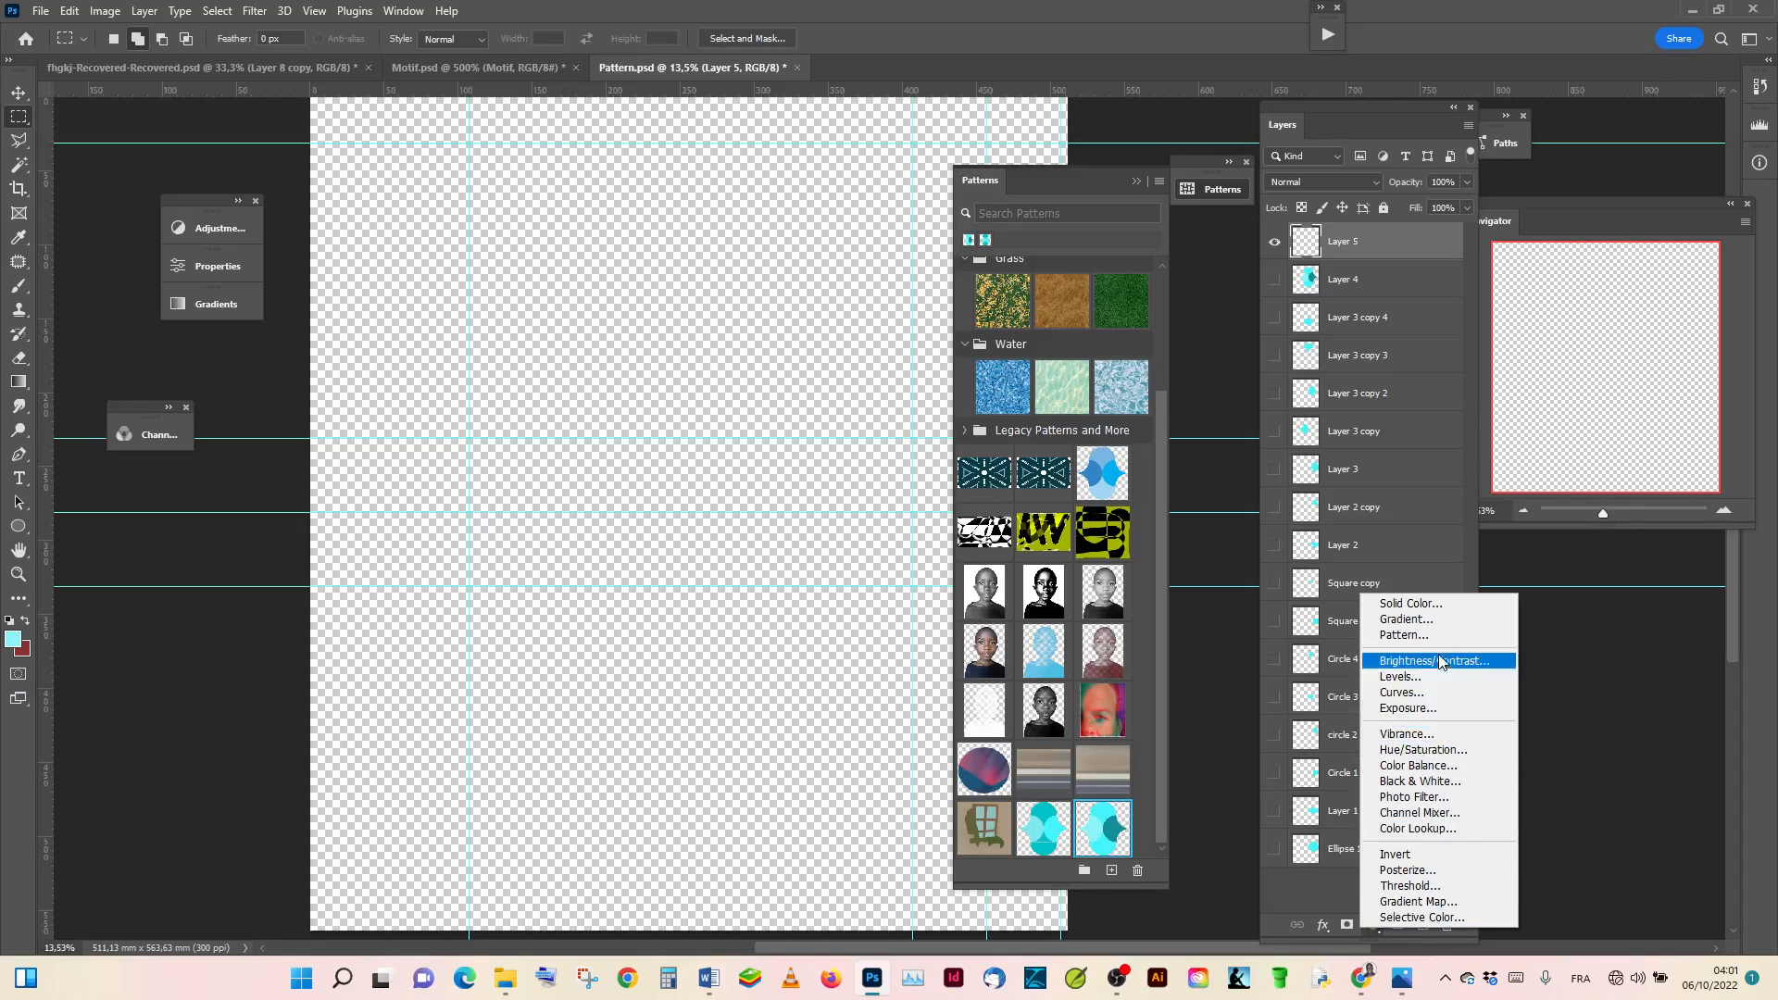
click(1404, 635)
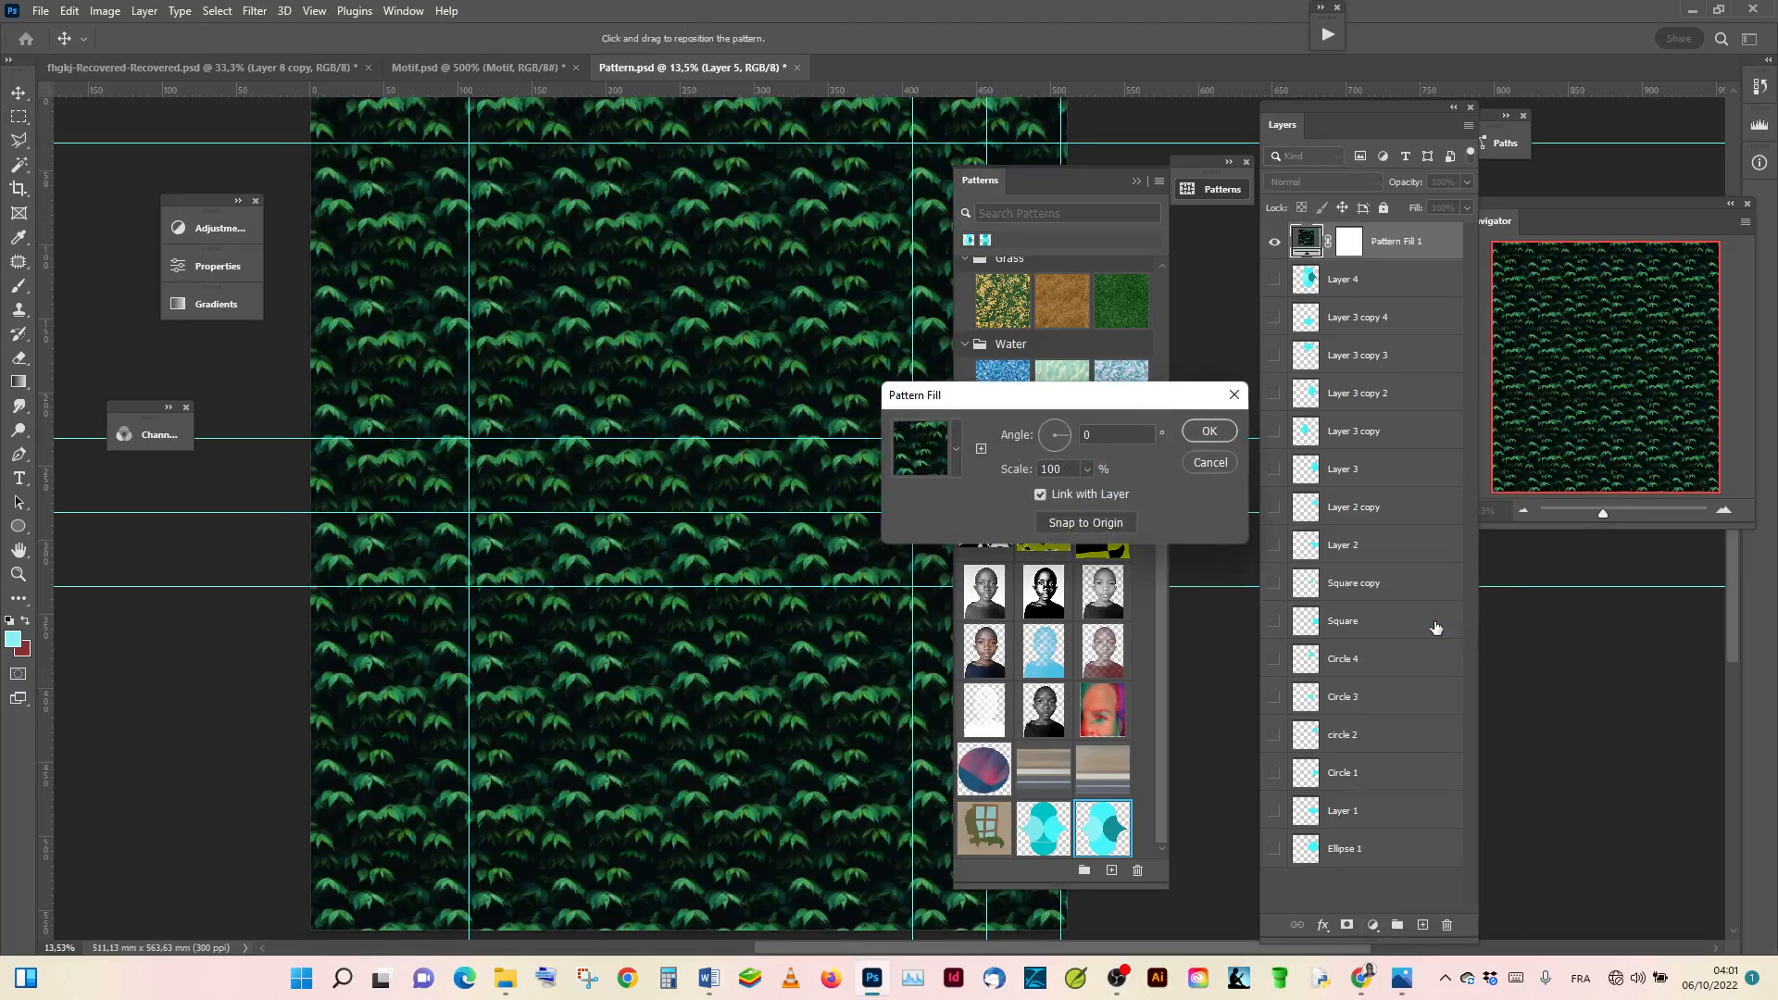
click(957, 443)
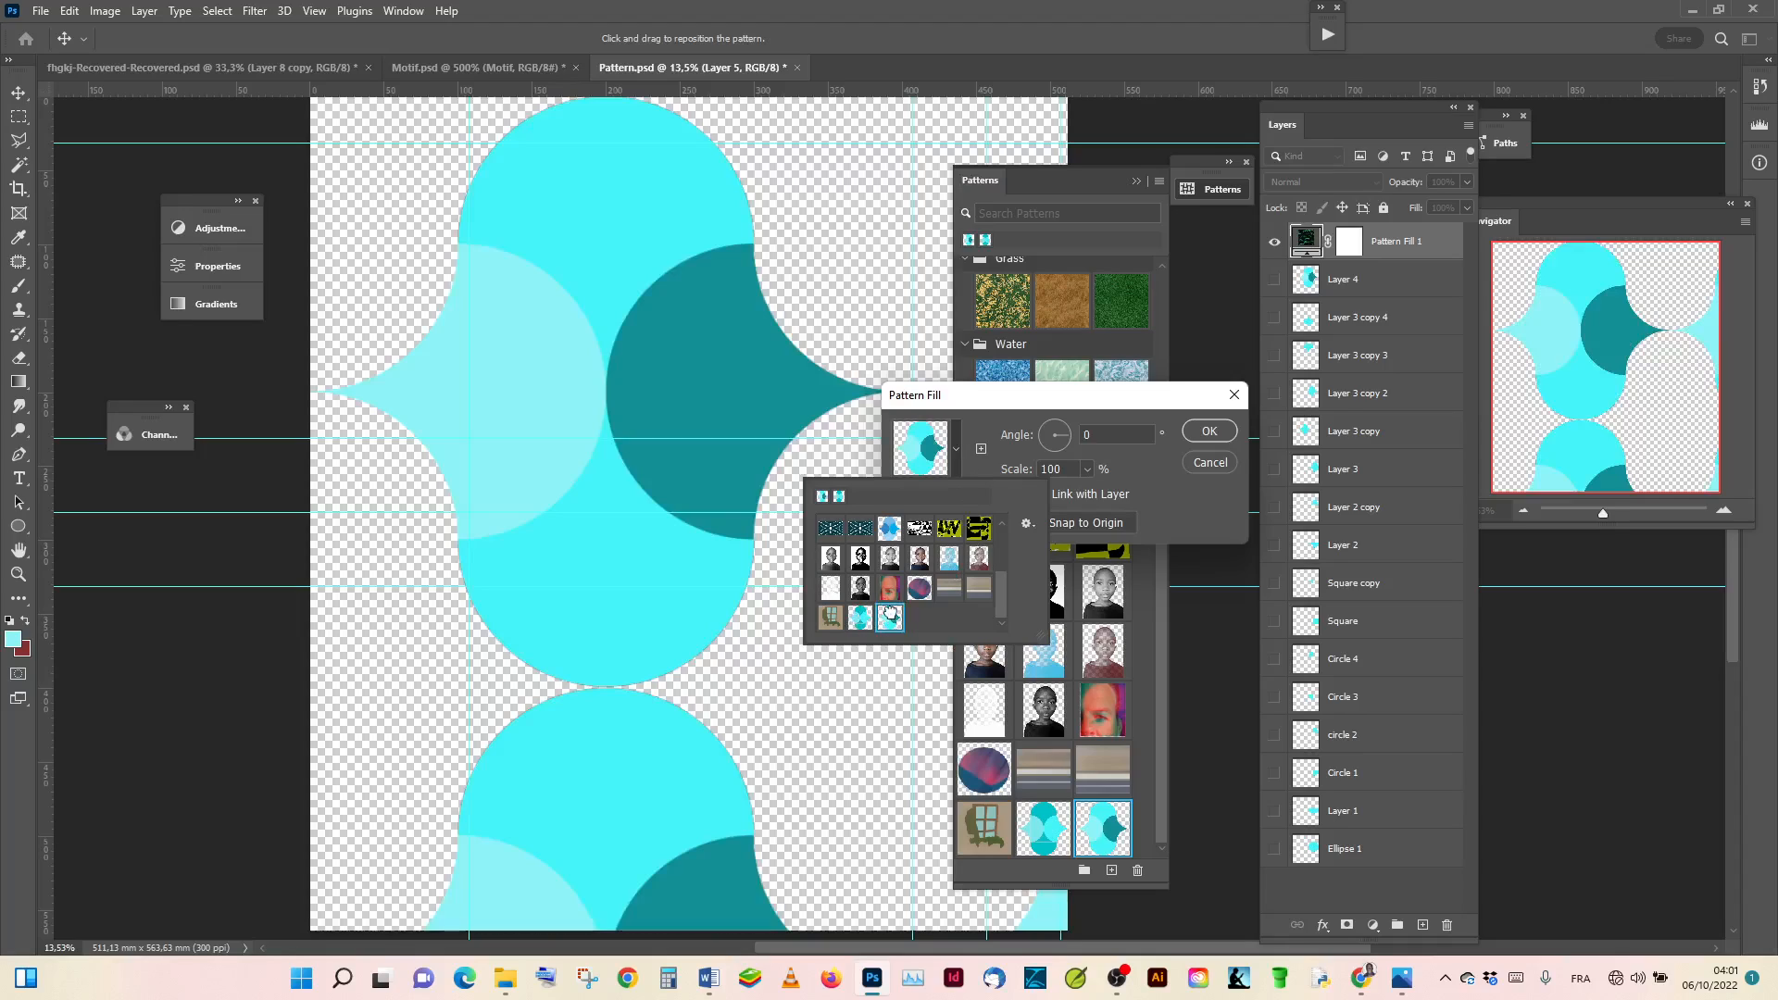
click(889, 618)
Step: Reduce the pattern fill's scale to 10%
click(1157, 403)
drag(1157, 403, 1075, 161)
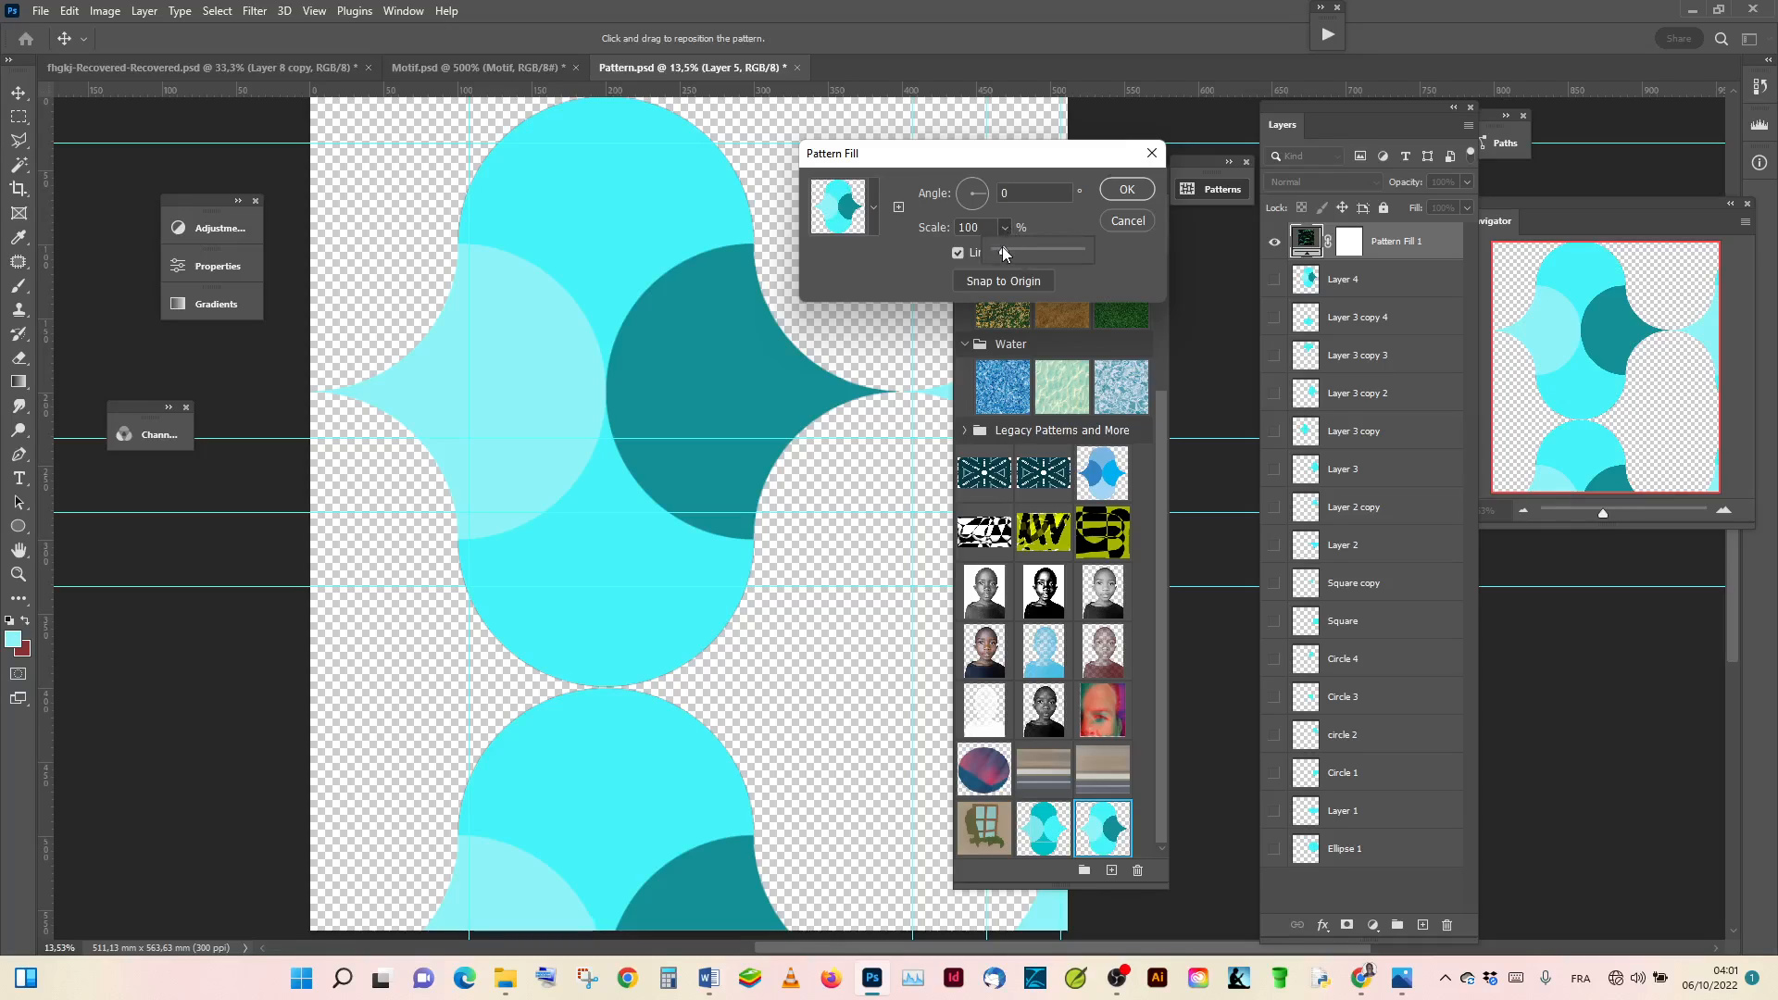
drag(1002, 248, 993, 256)
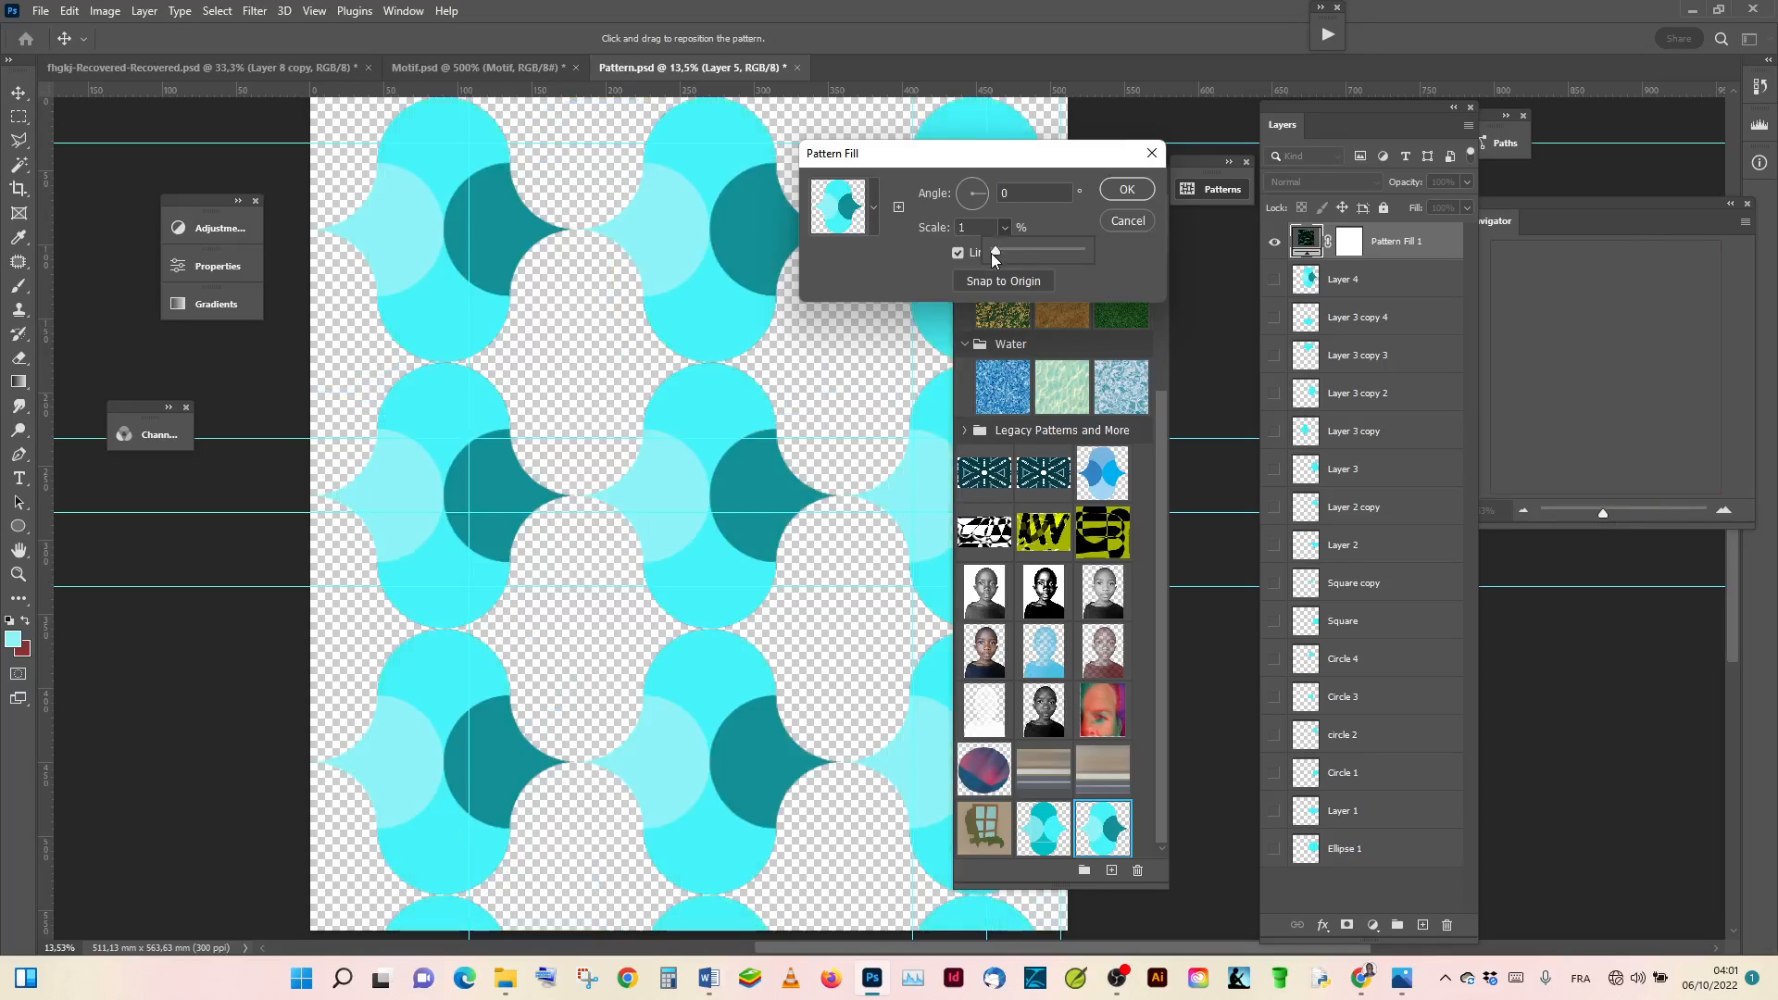
click(978, 225)
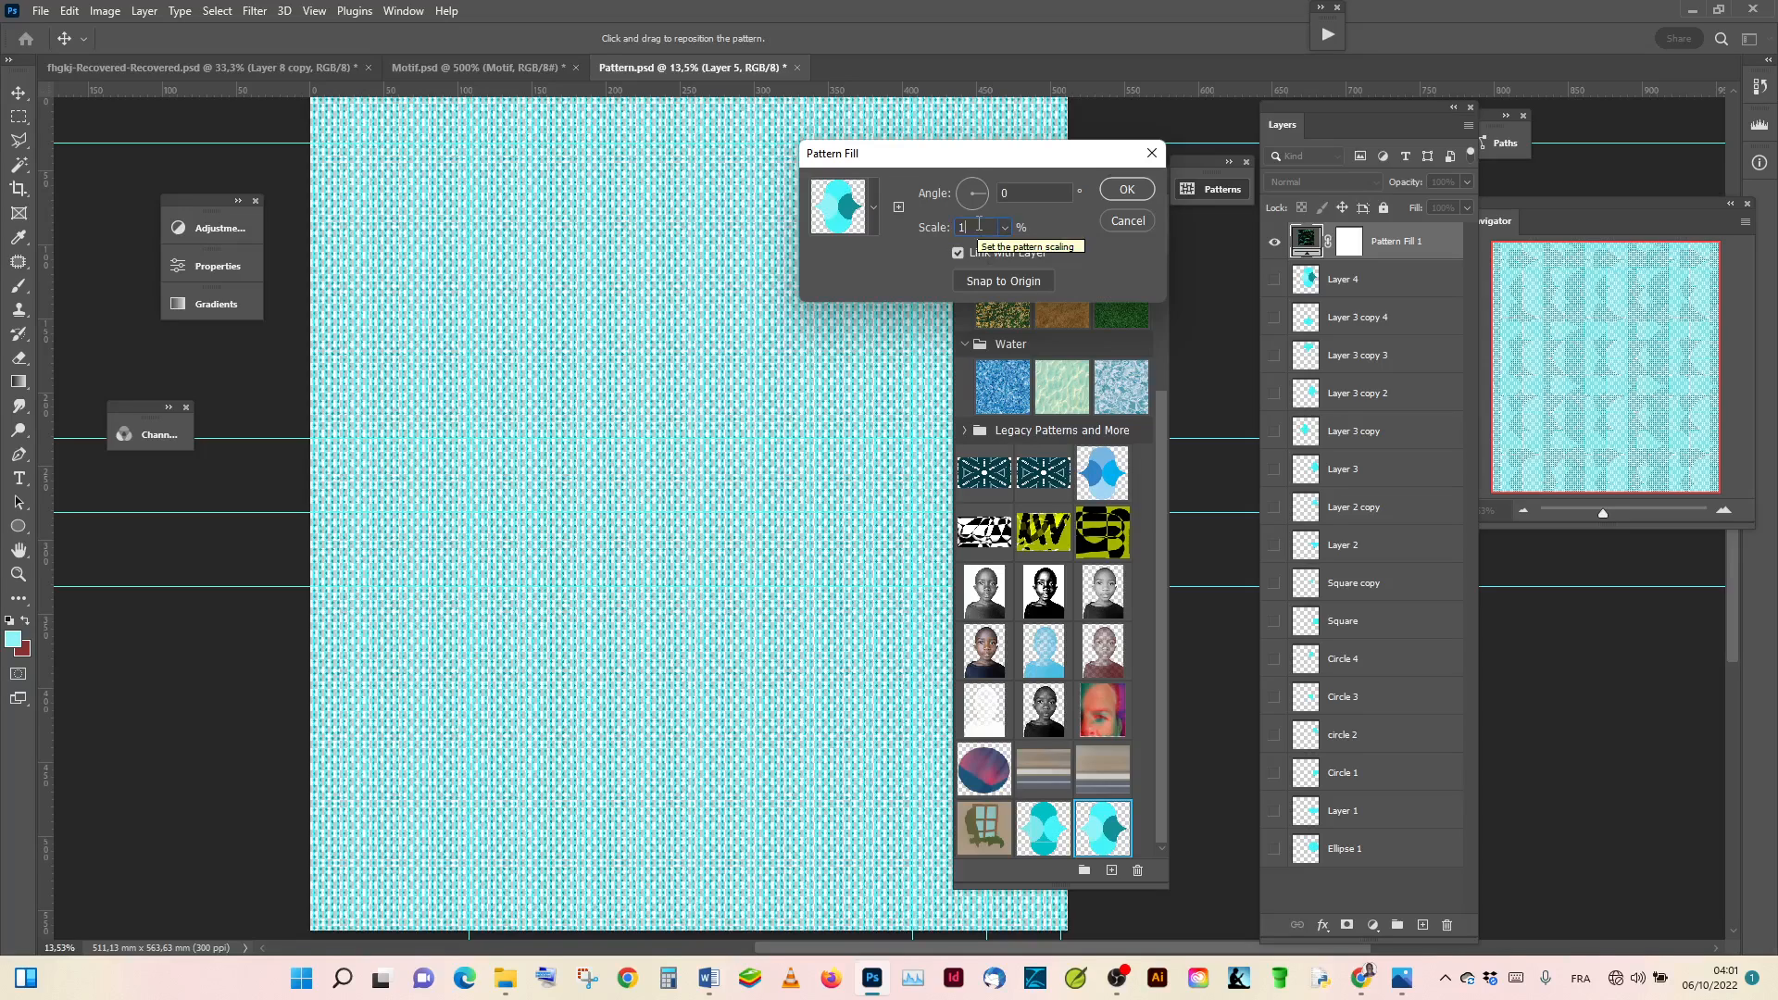
text(0)
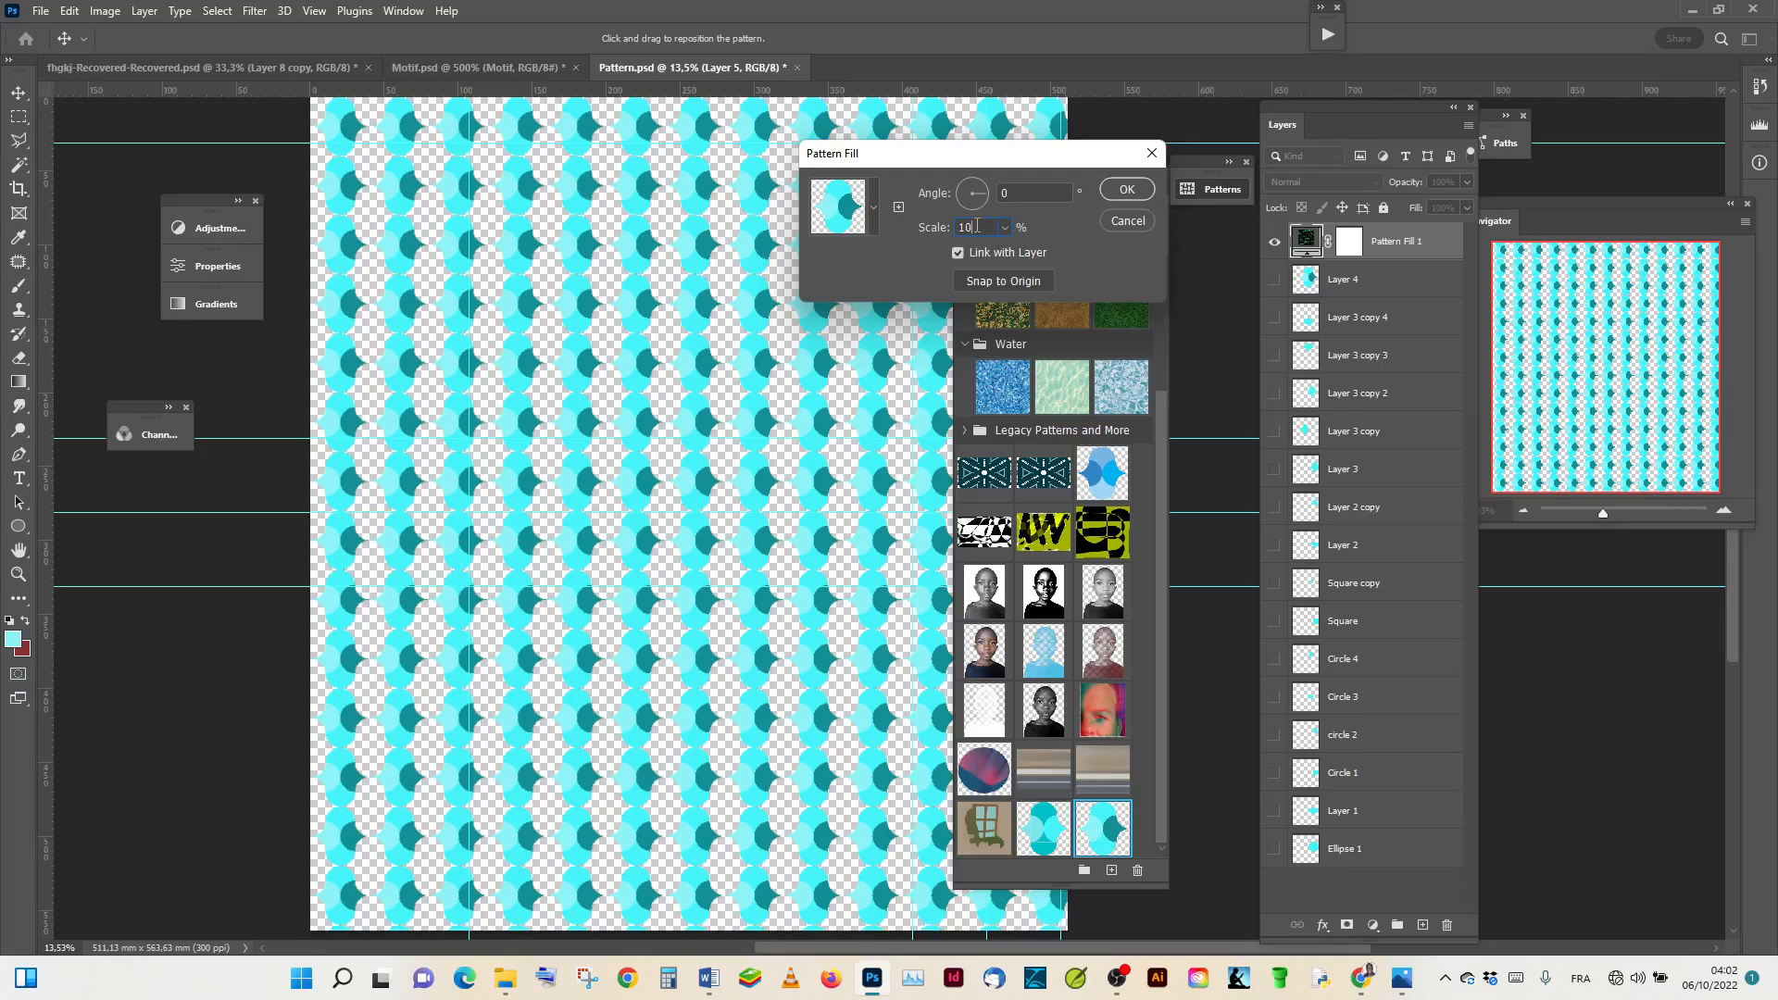
Step: Set the pattern fill's scale to 8% and apply the fill
drag(1034, 163, 1197, 207)
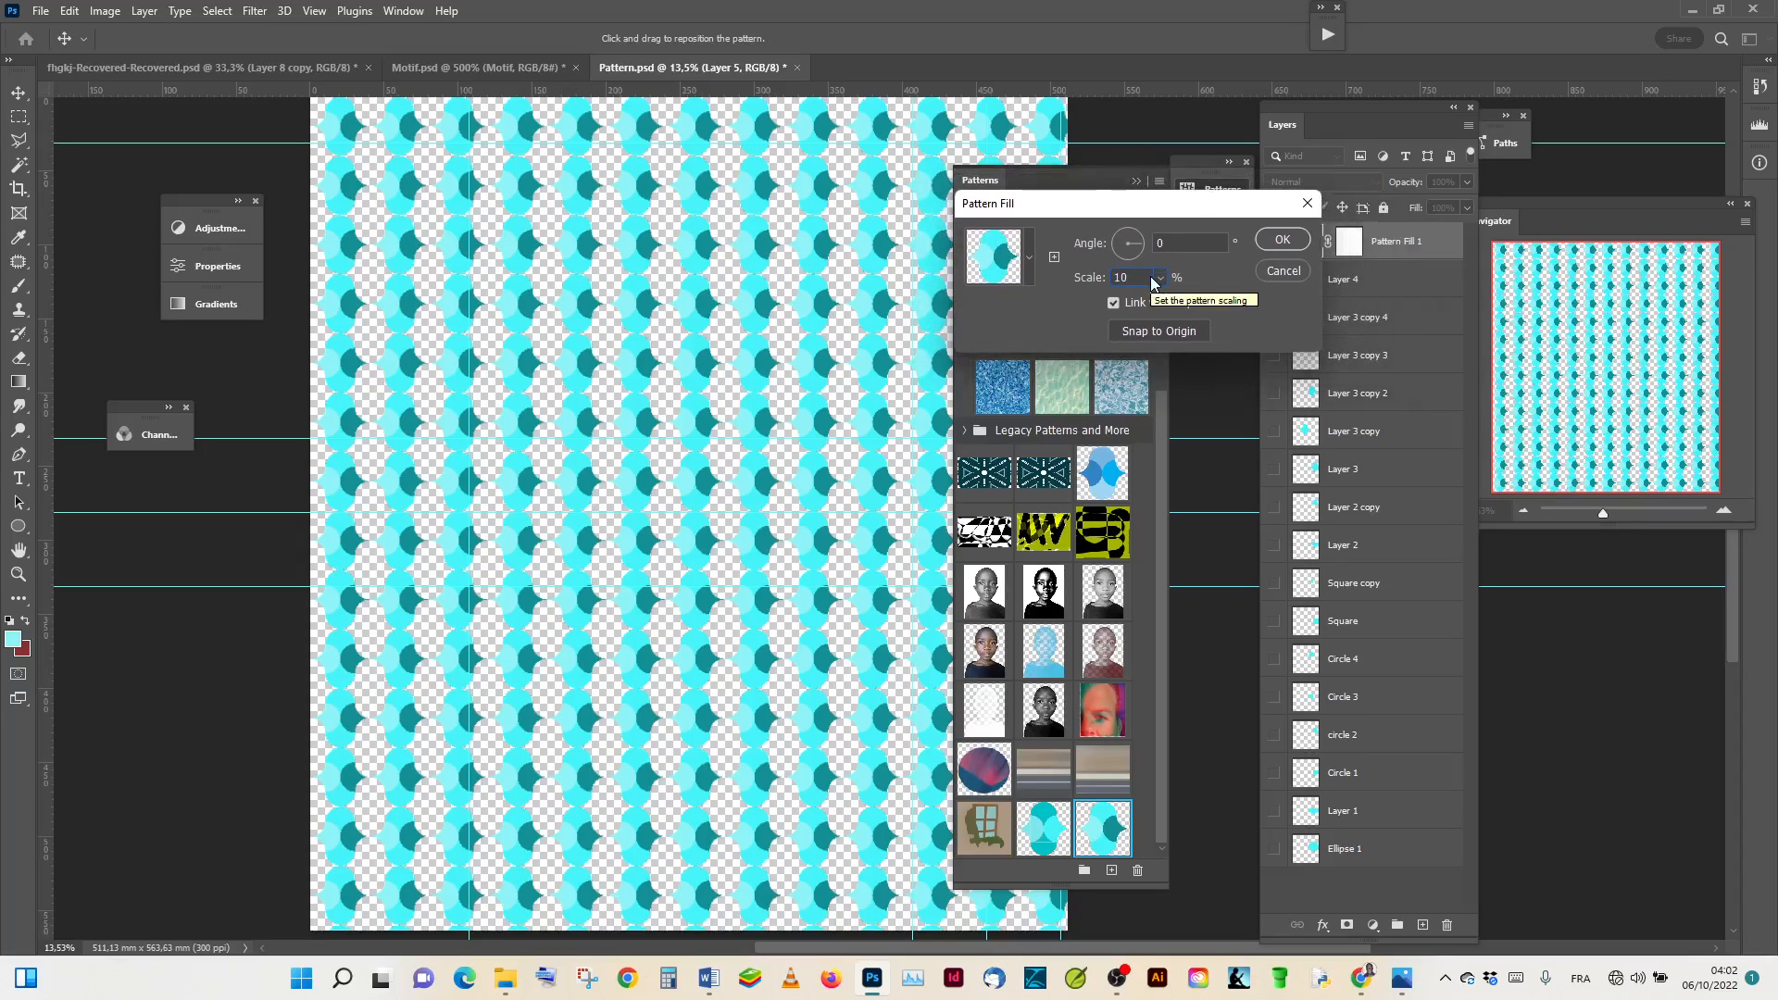
key(BackSpace)
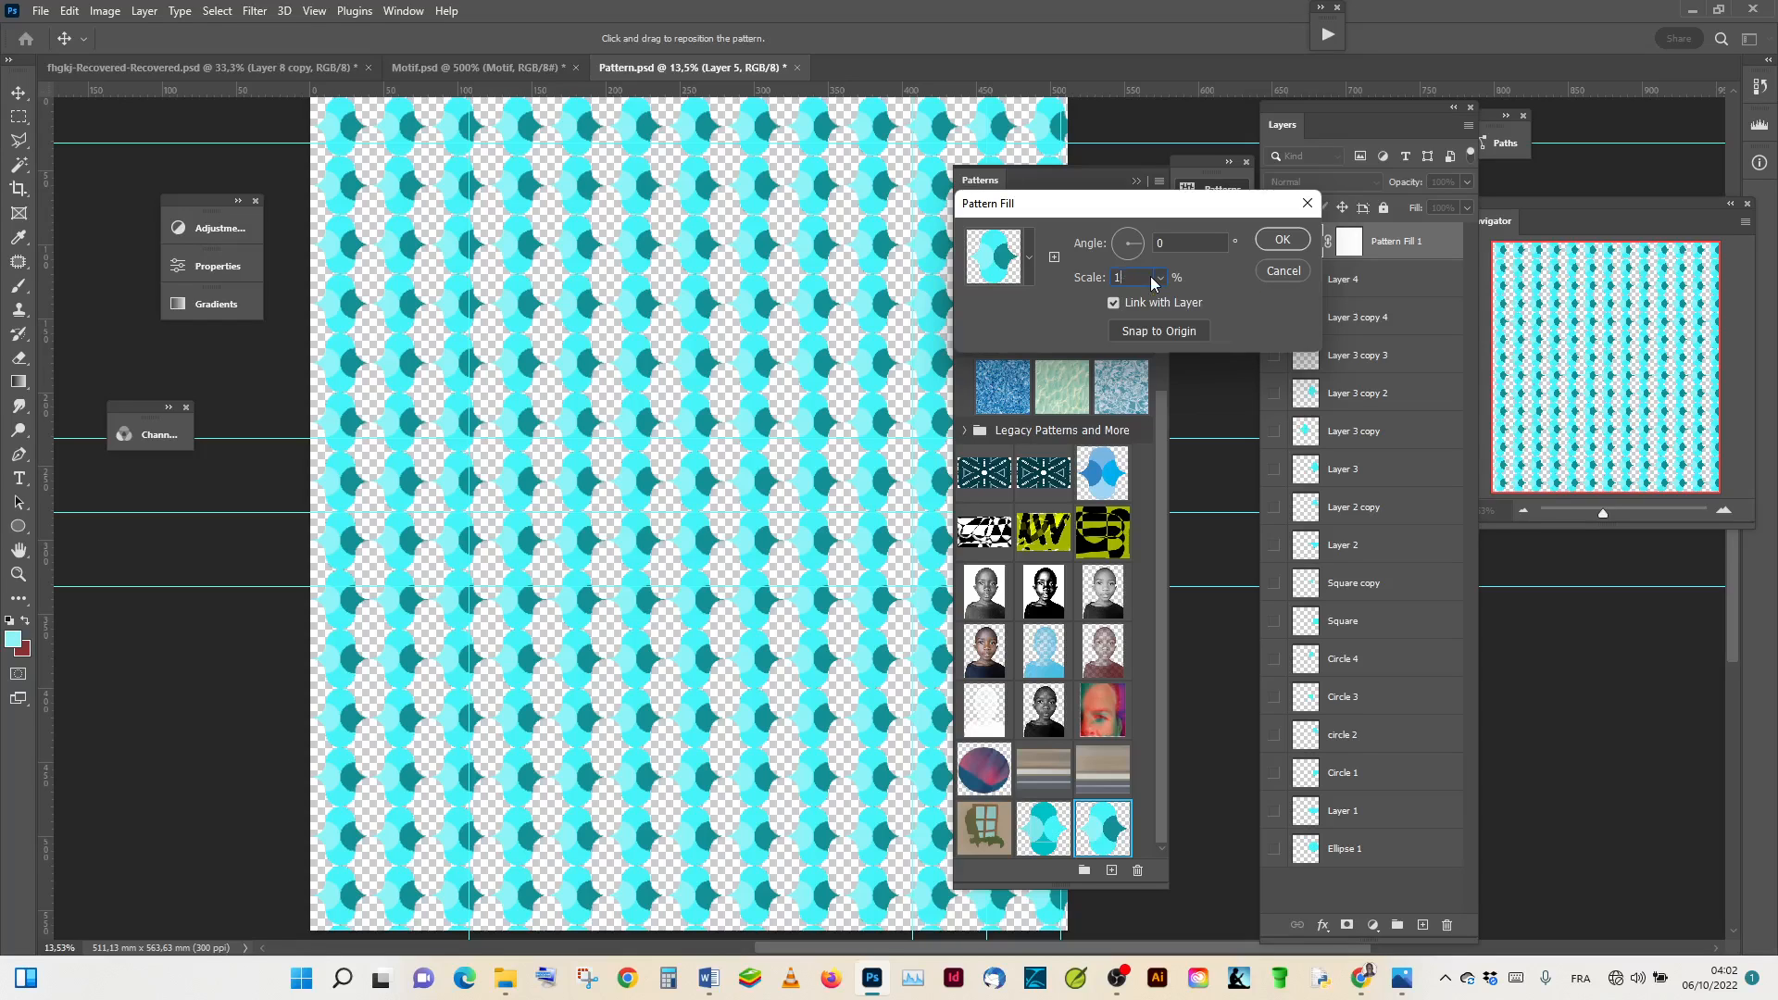
key(BackSpace)
text(8)
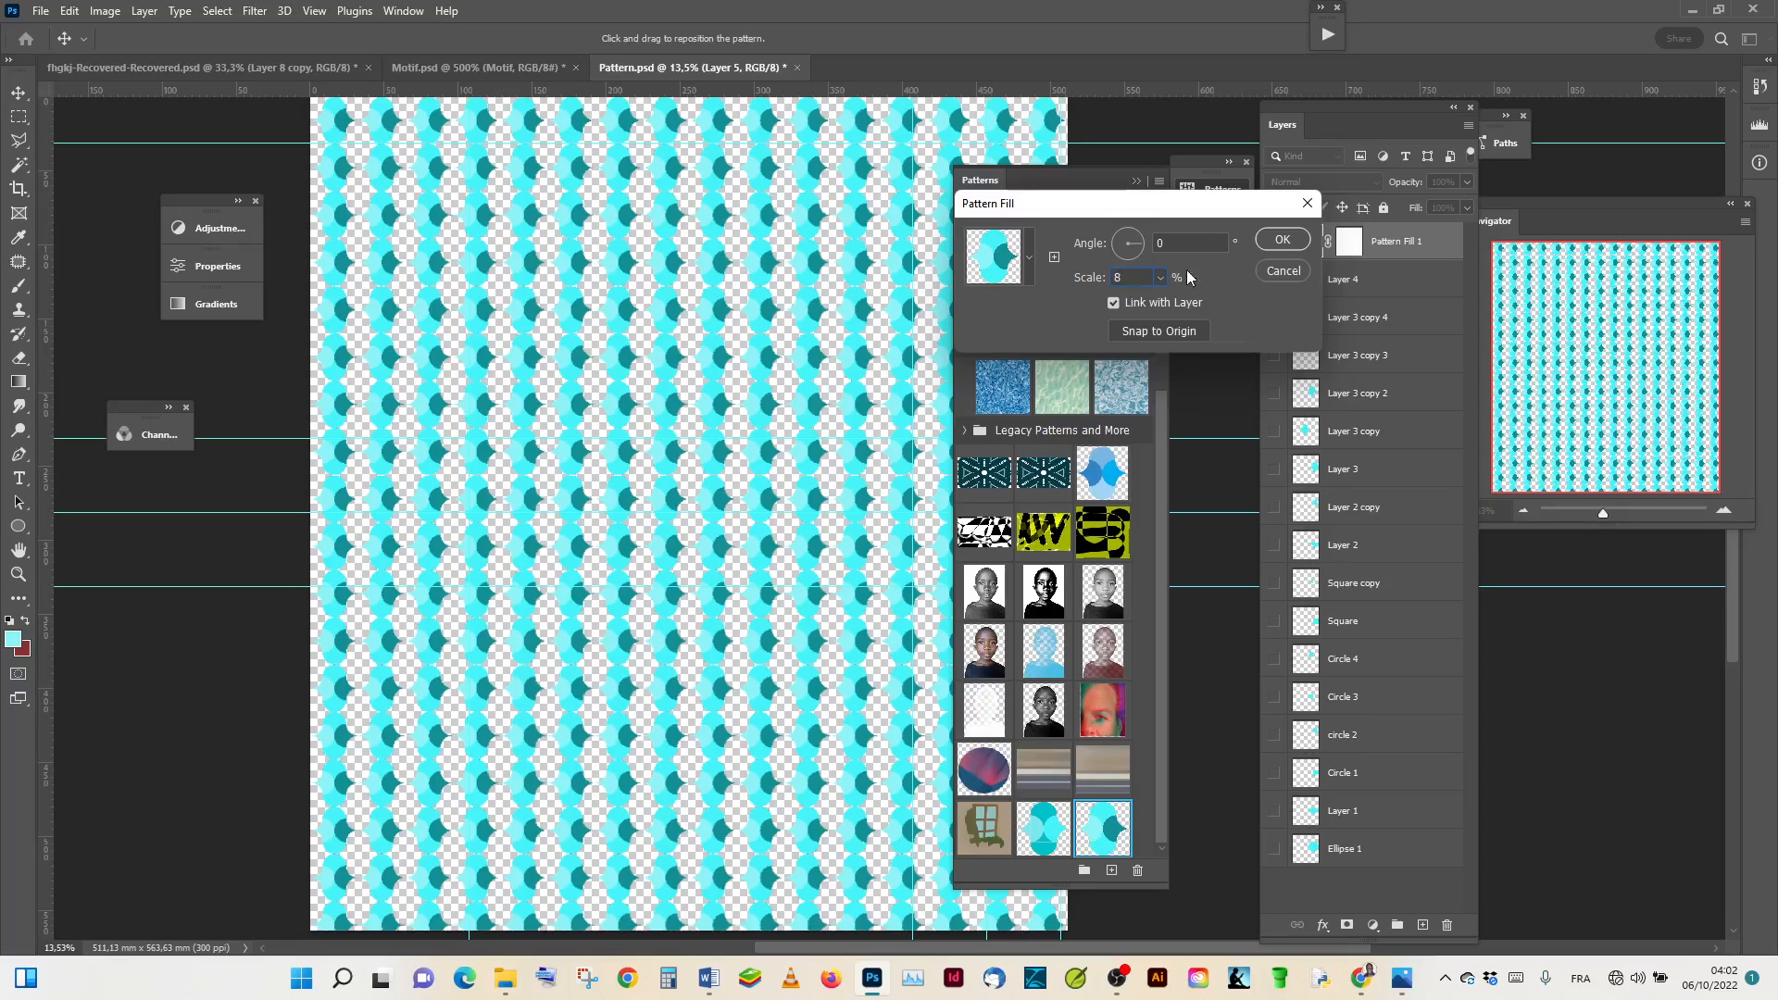
click(1284, 241)
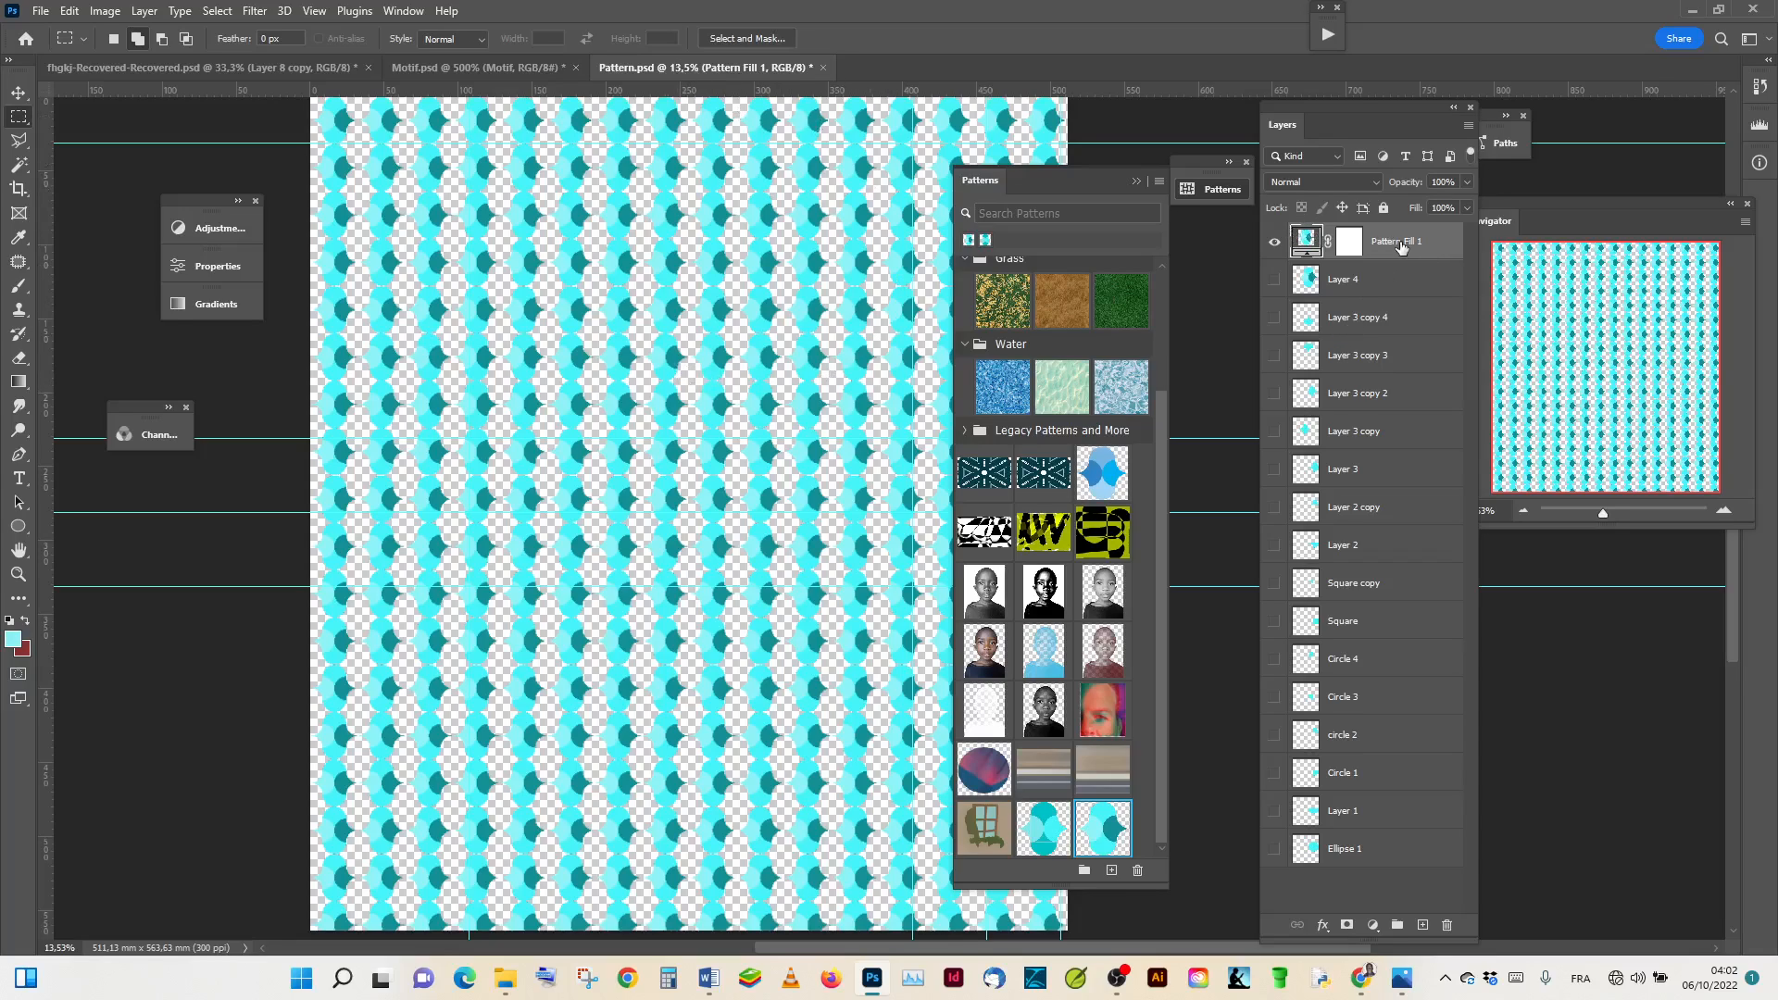
Step: Duplicate the Pattern Fill 1 layer and move the copy so its motifs interlock with the original and fill the transparent gaps
drag(1400, 246, 1423, 925)
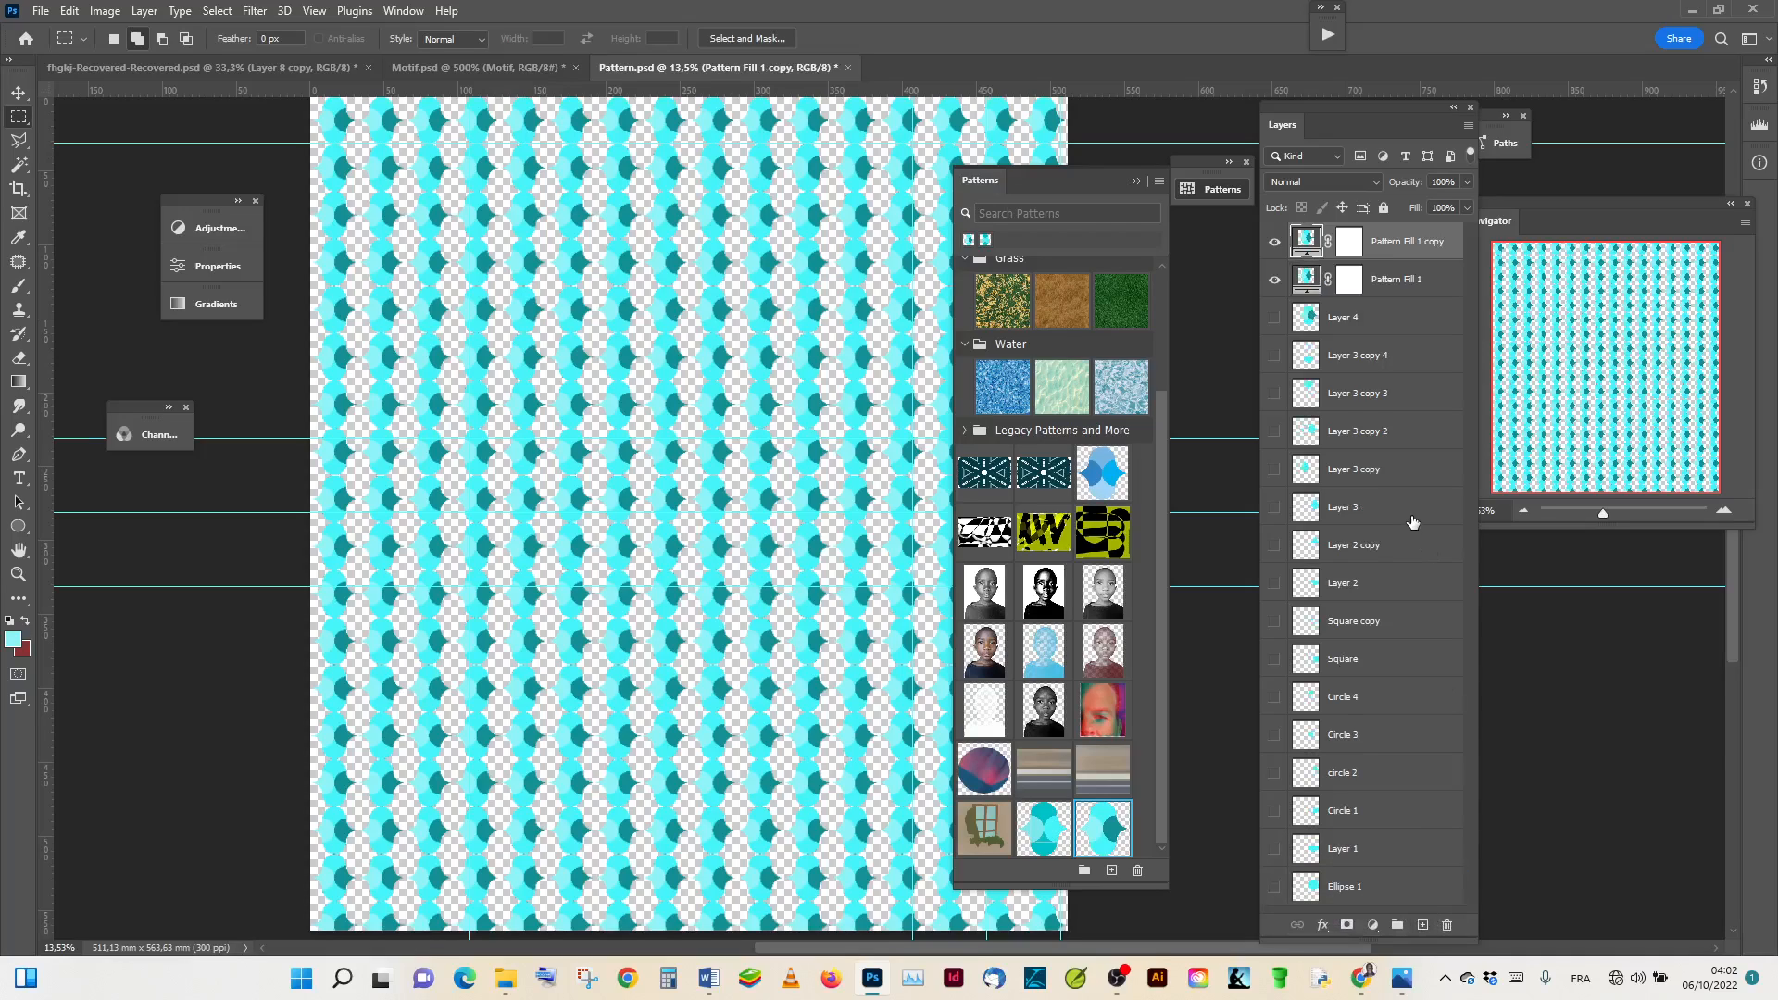
click(16, 96)
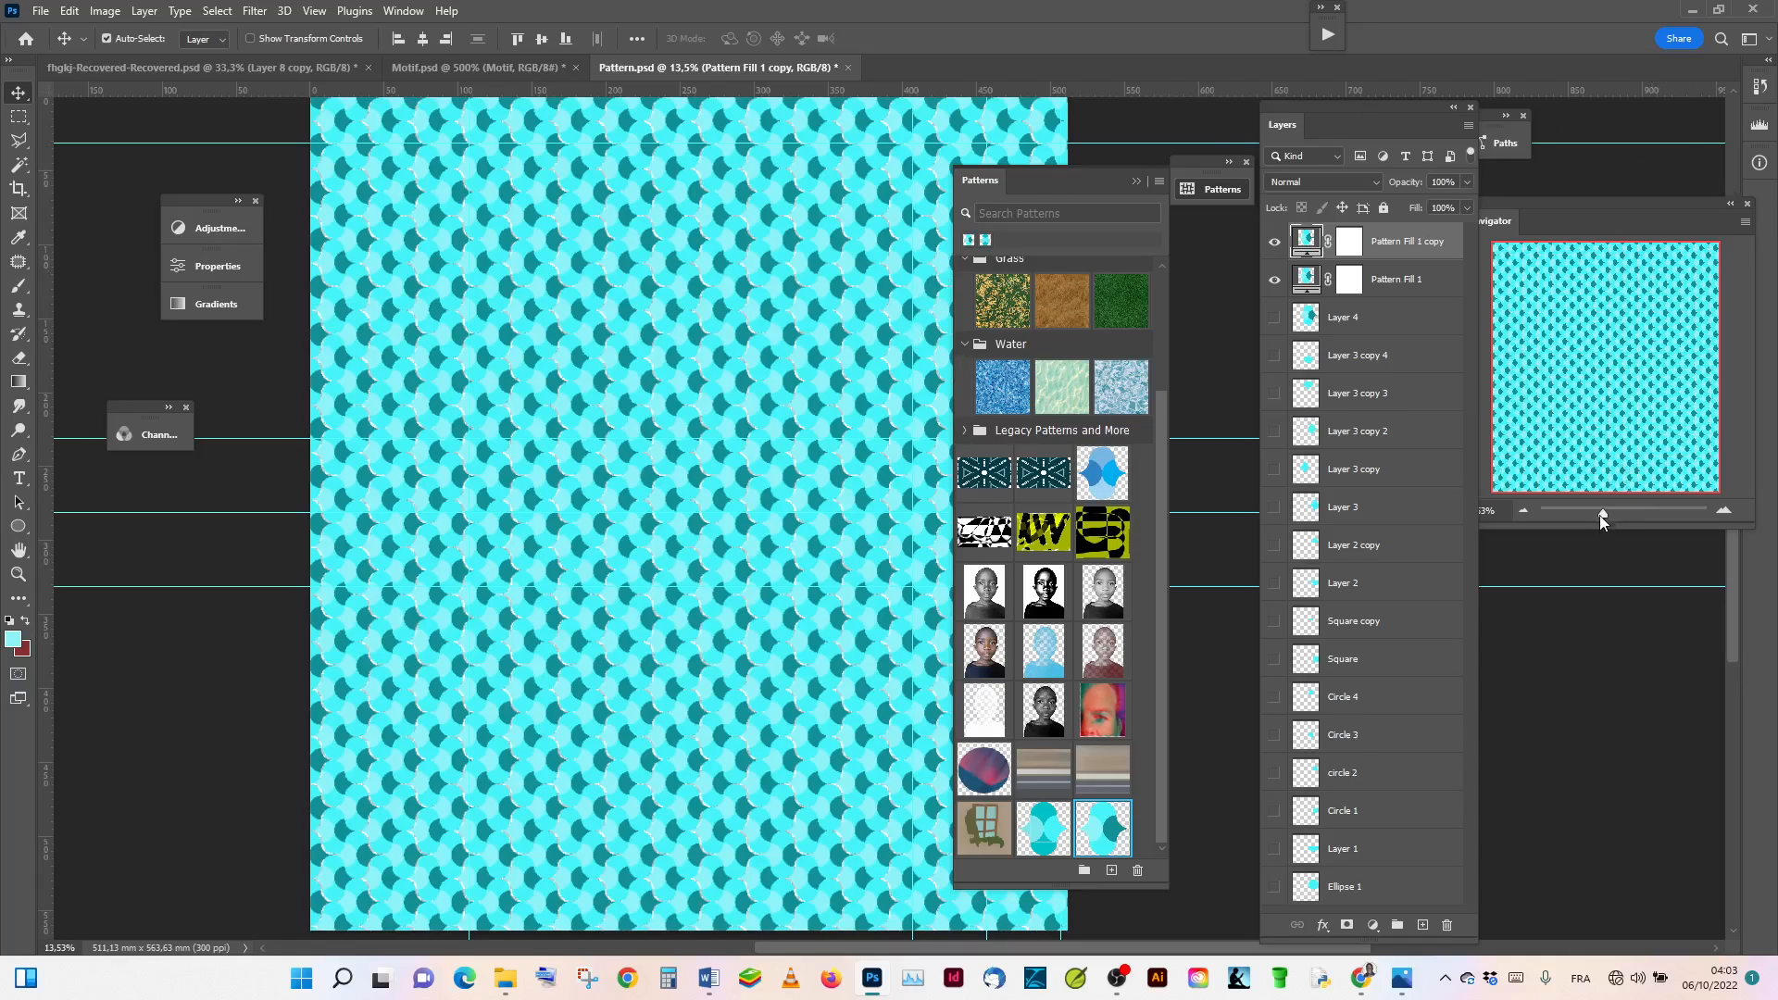
drag(1598, 512, 1625, 515)
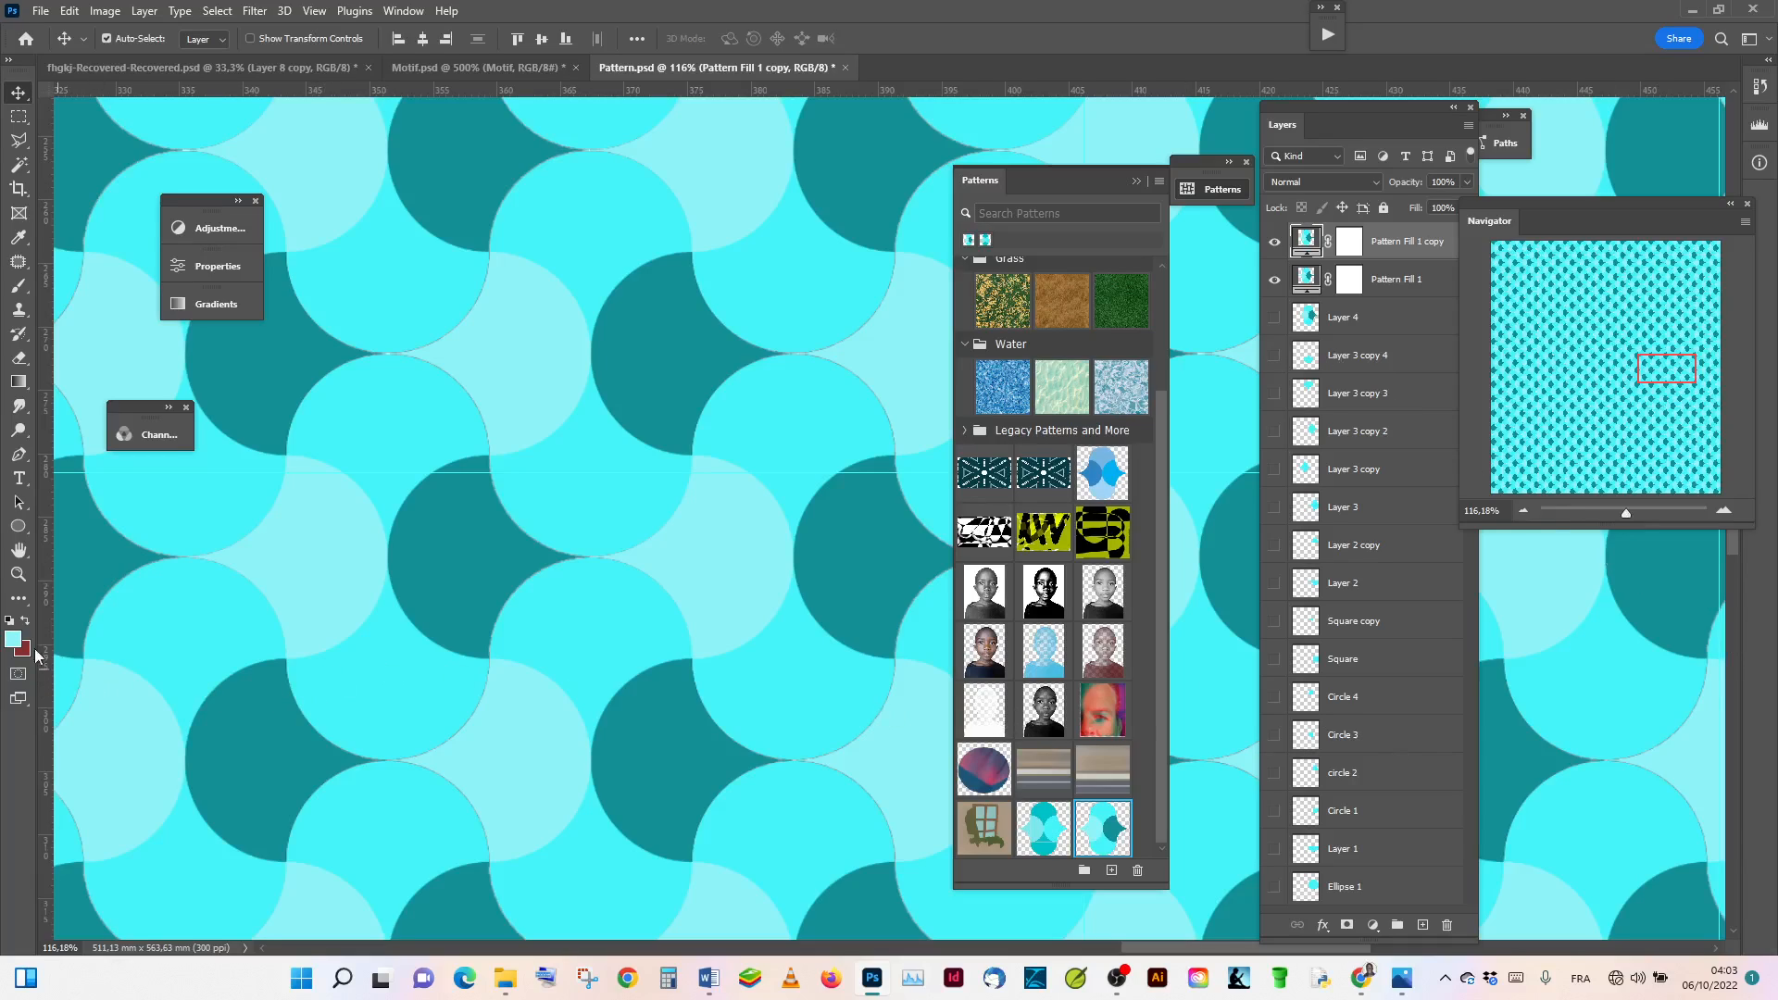
Step: Collapse the expanded pattern presets and save Pattern.psd
double_click(17, 576)
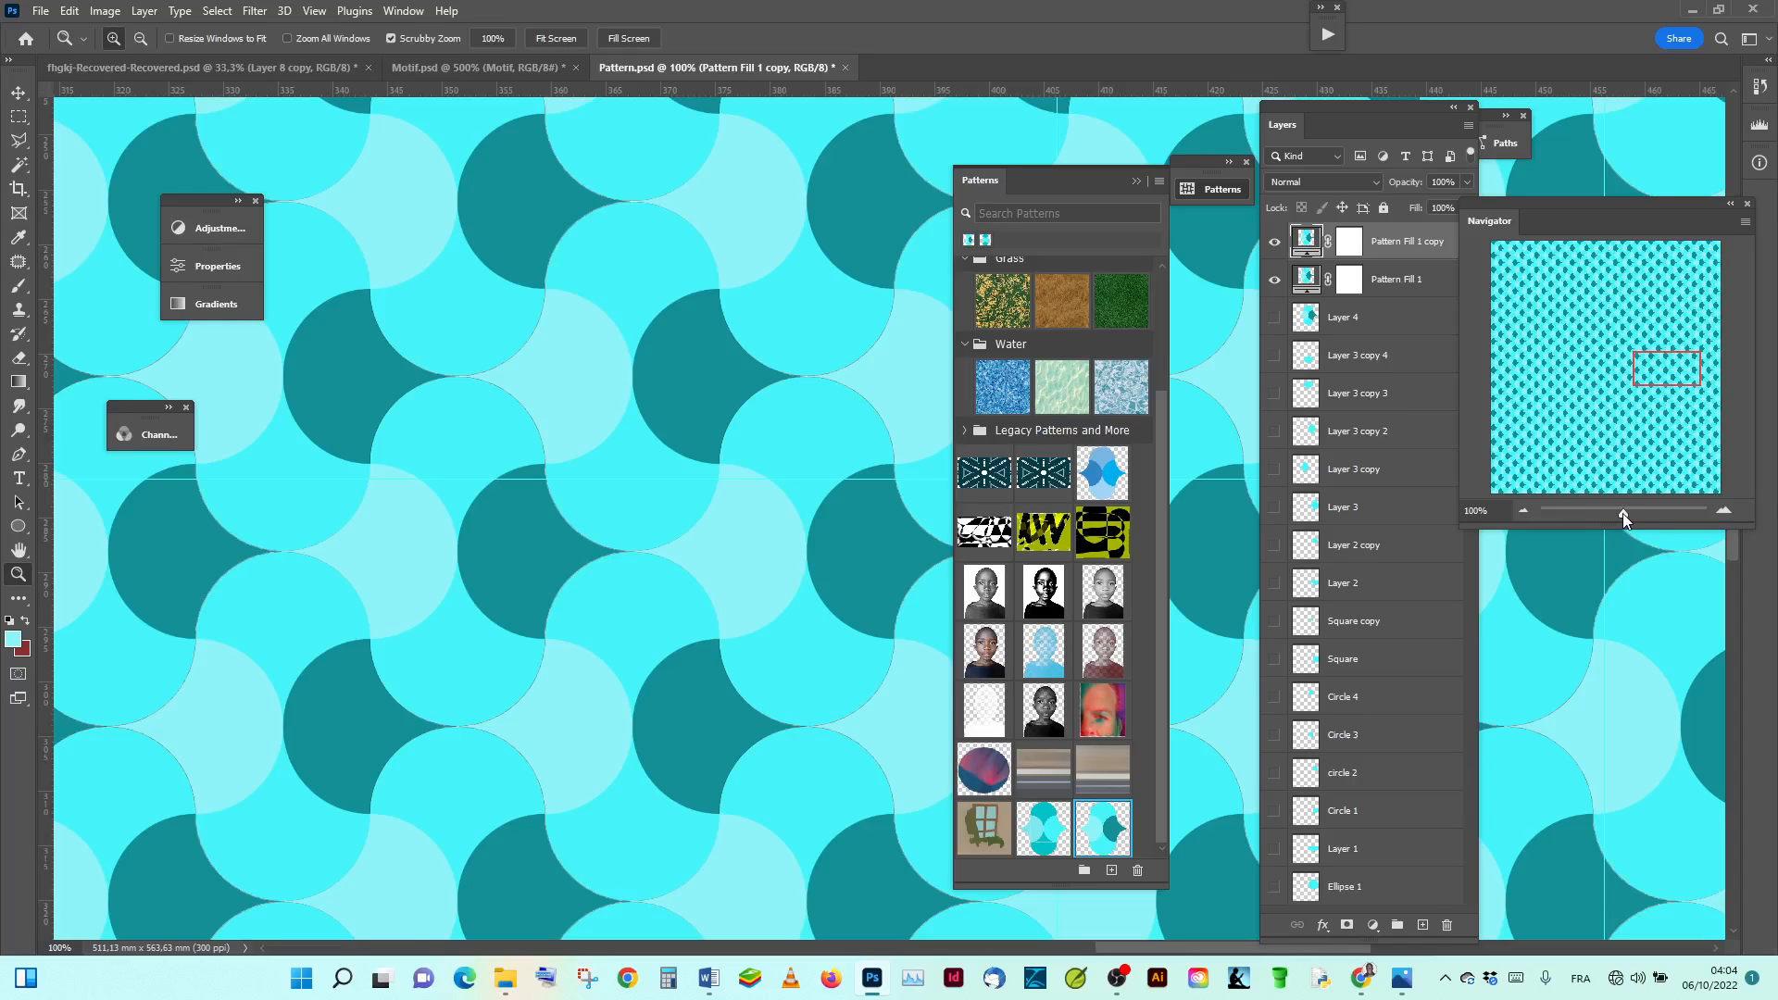
drag(1622, 513, 1607, 520)
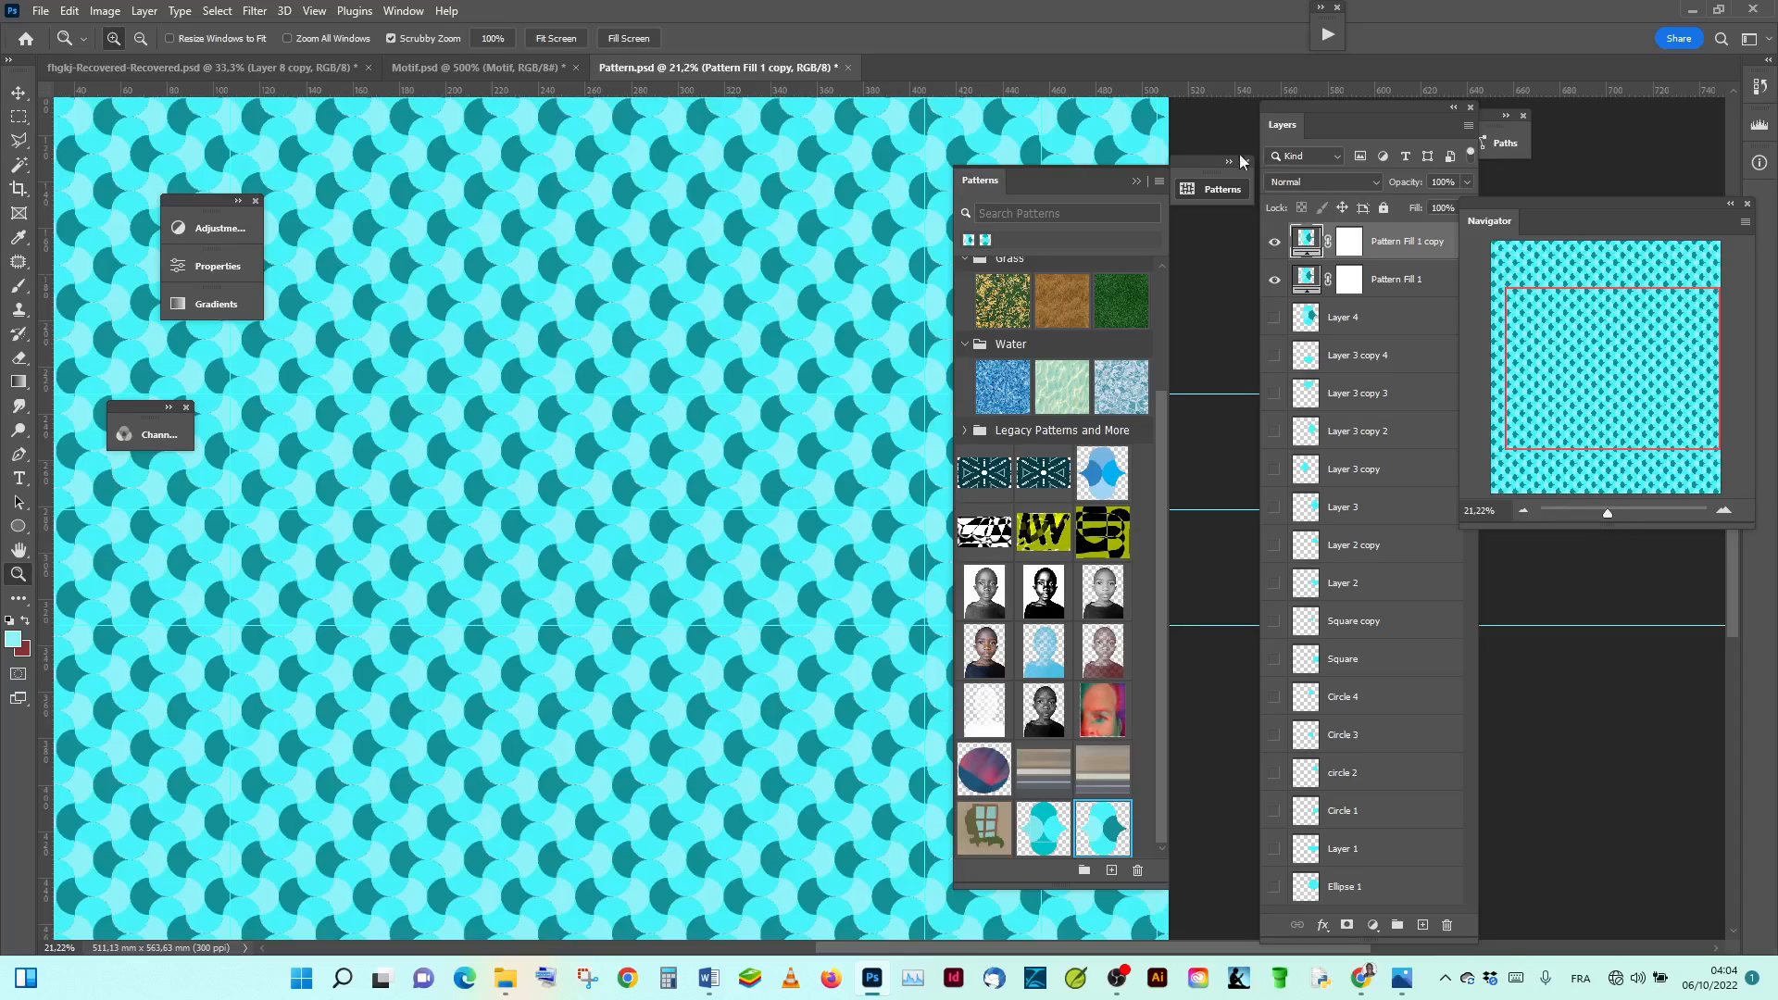
click(1139, 182)
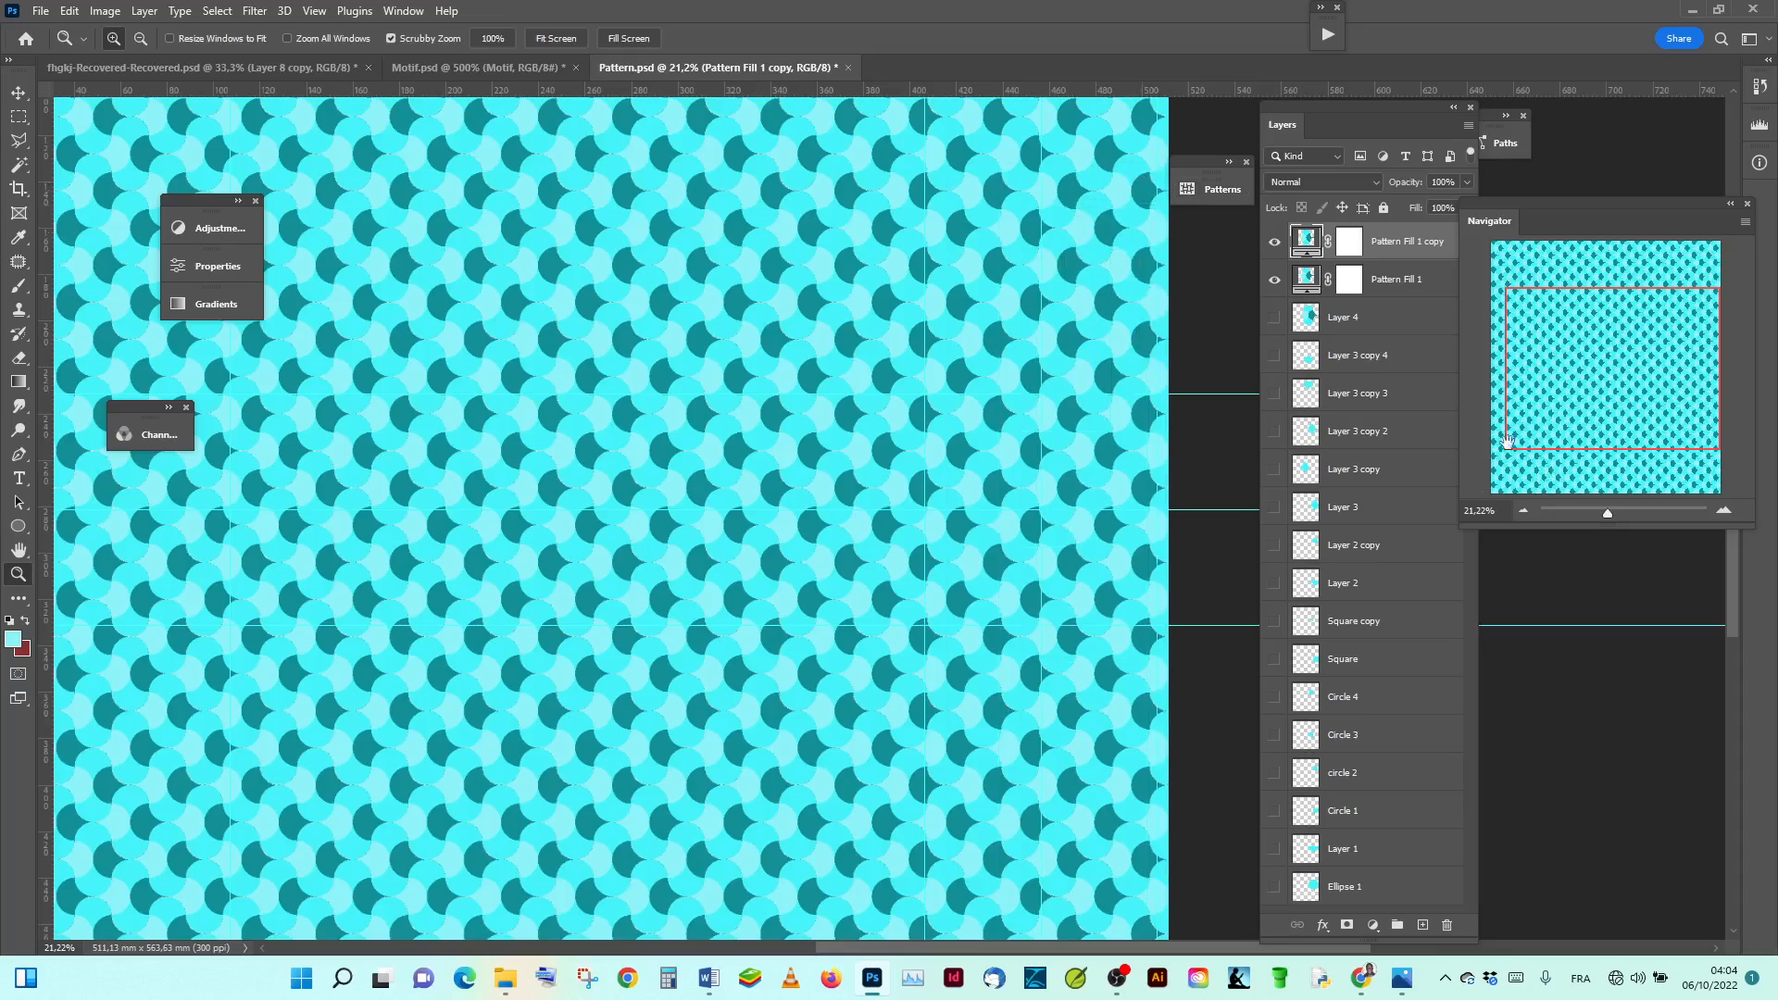
click(40, 13)
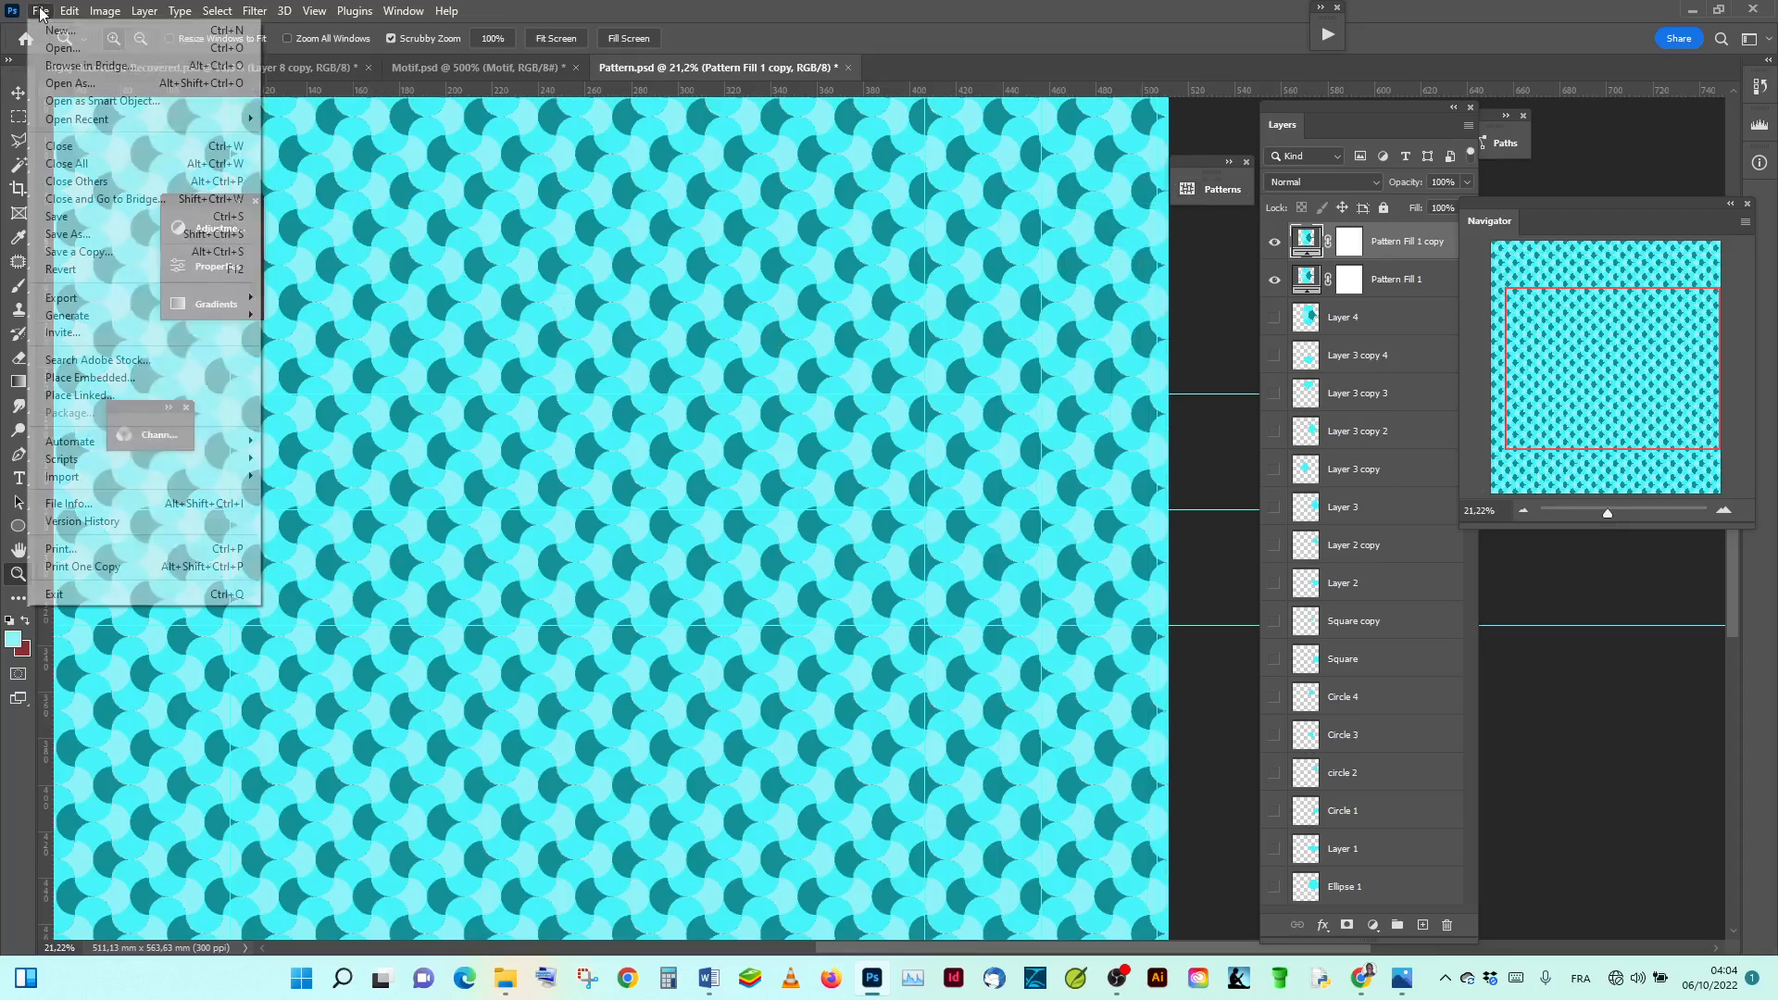
click(66, 221)
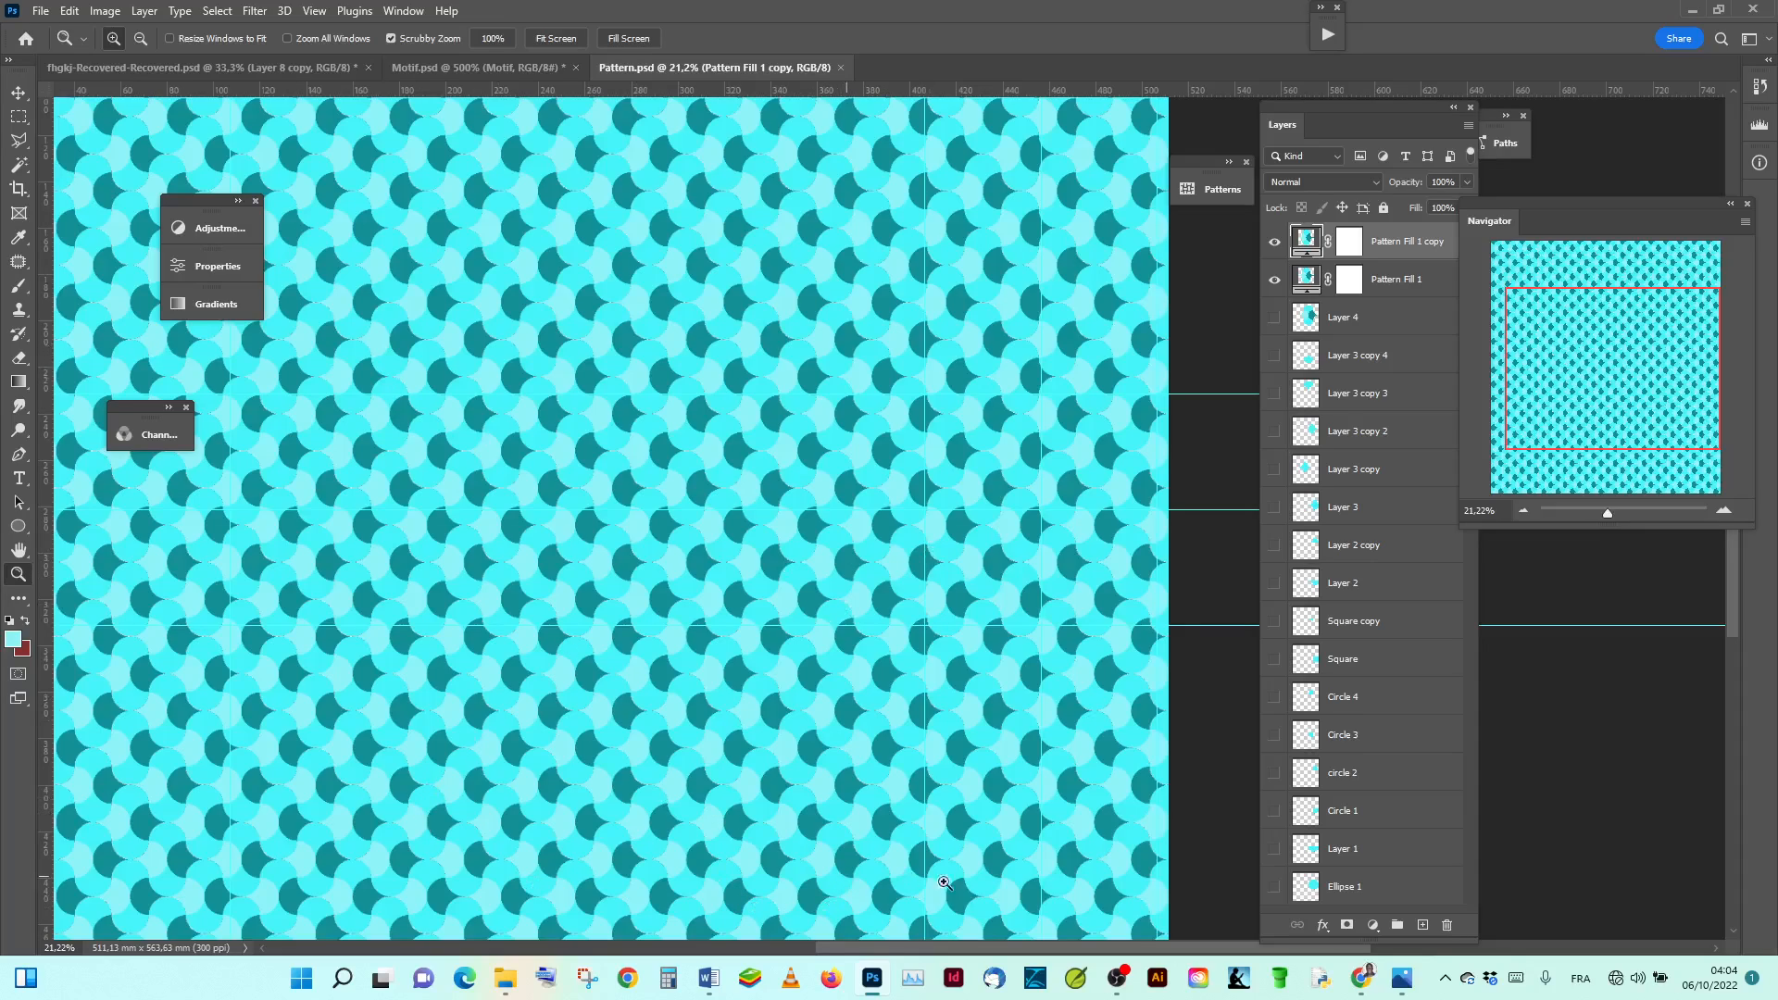
Step: Export the finished pattern at 1x in JPG format as Pattern.jpg to the desktop folder (Bureau)
drag(987, 949, 885, 949)
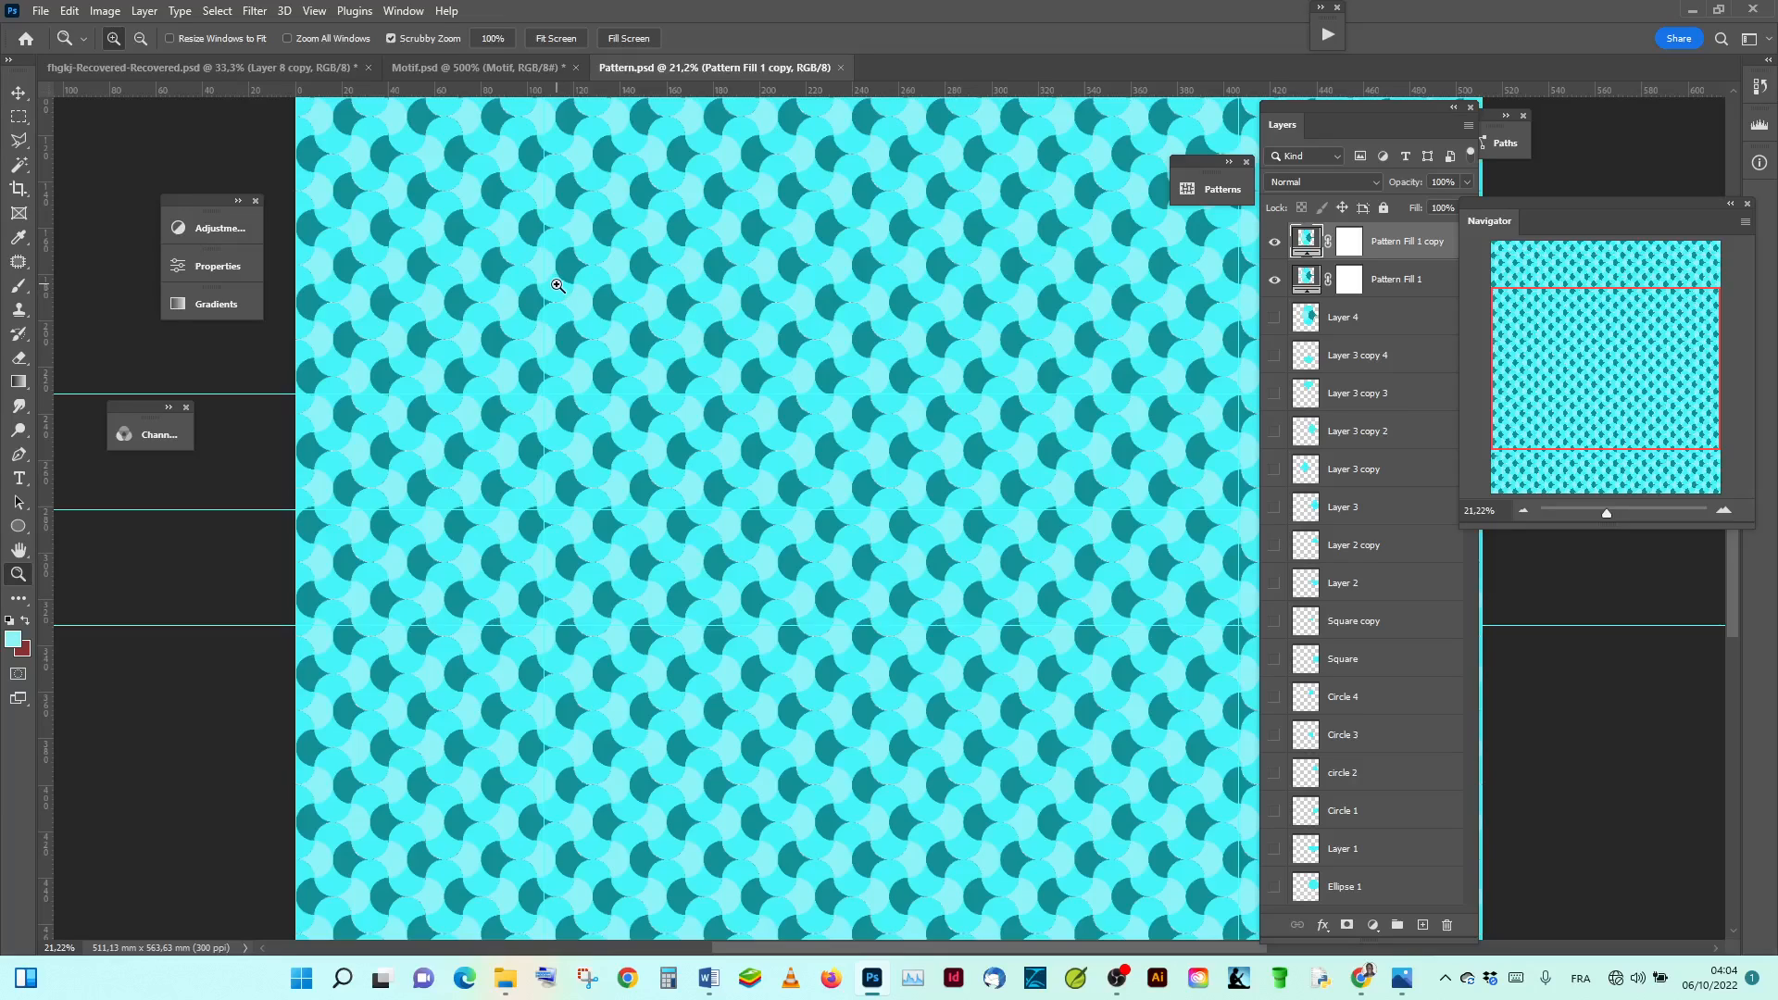
click(41, 11)
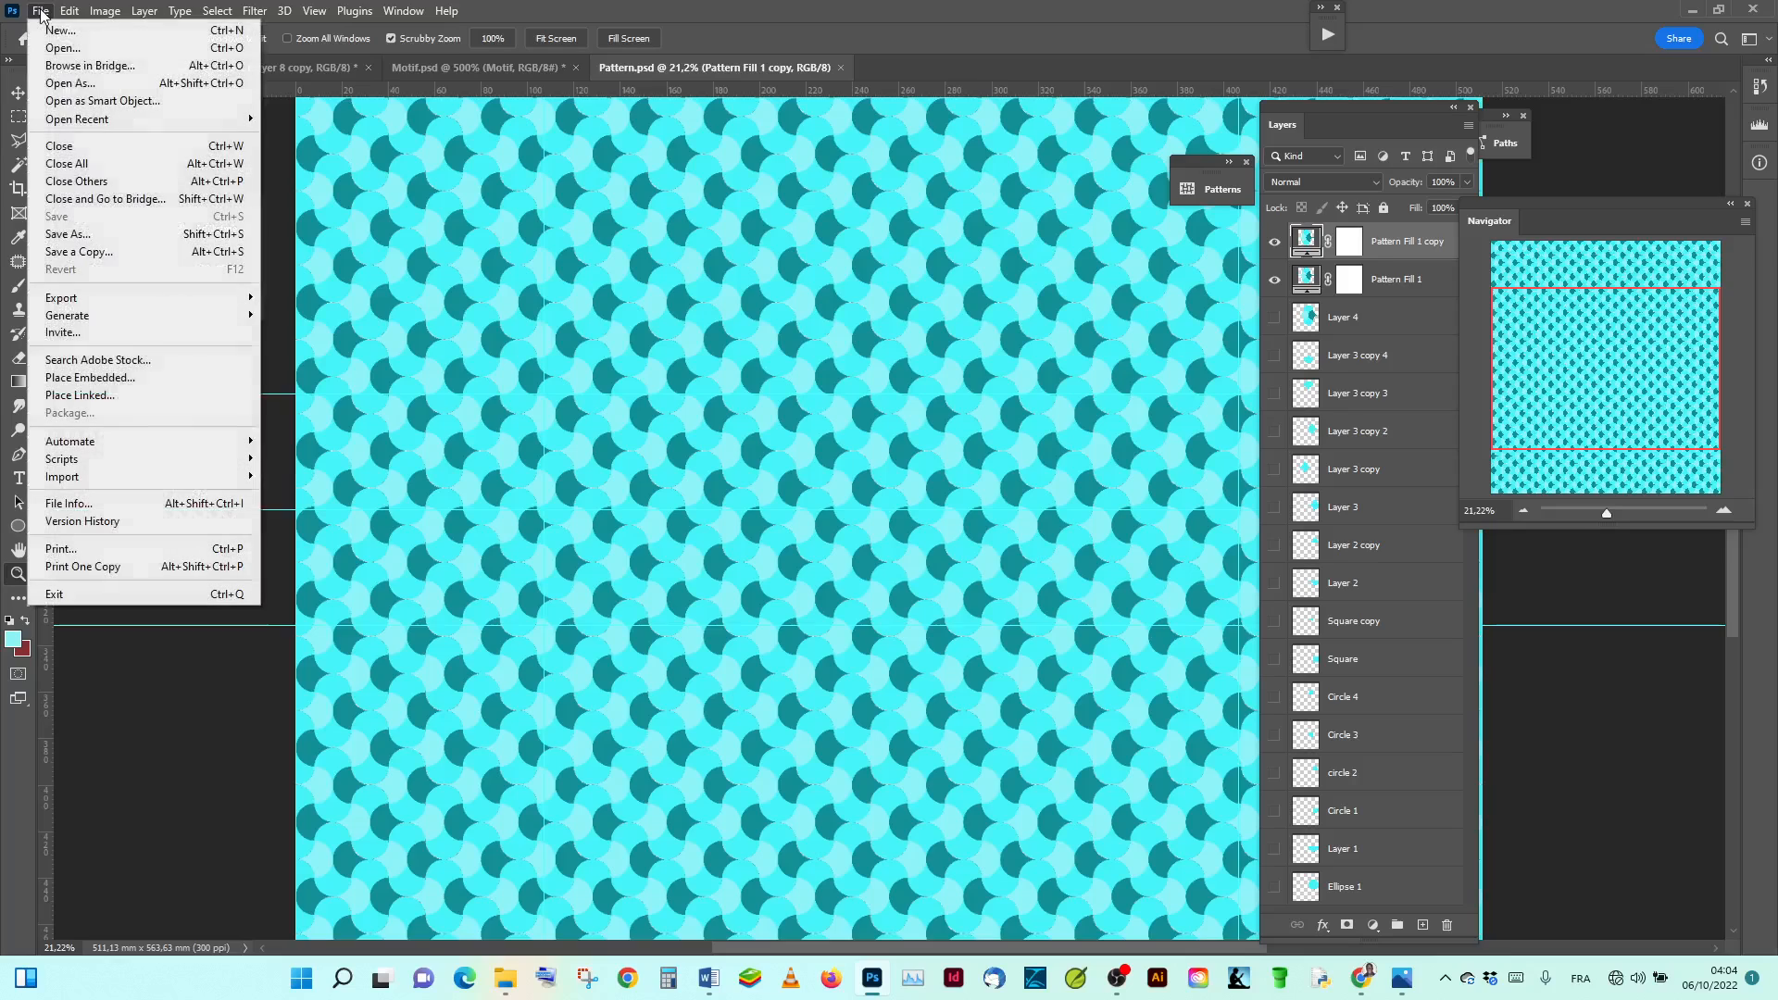
mouse_move(91, 316)
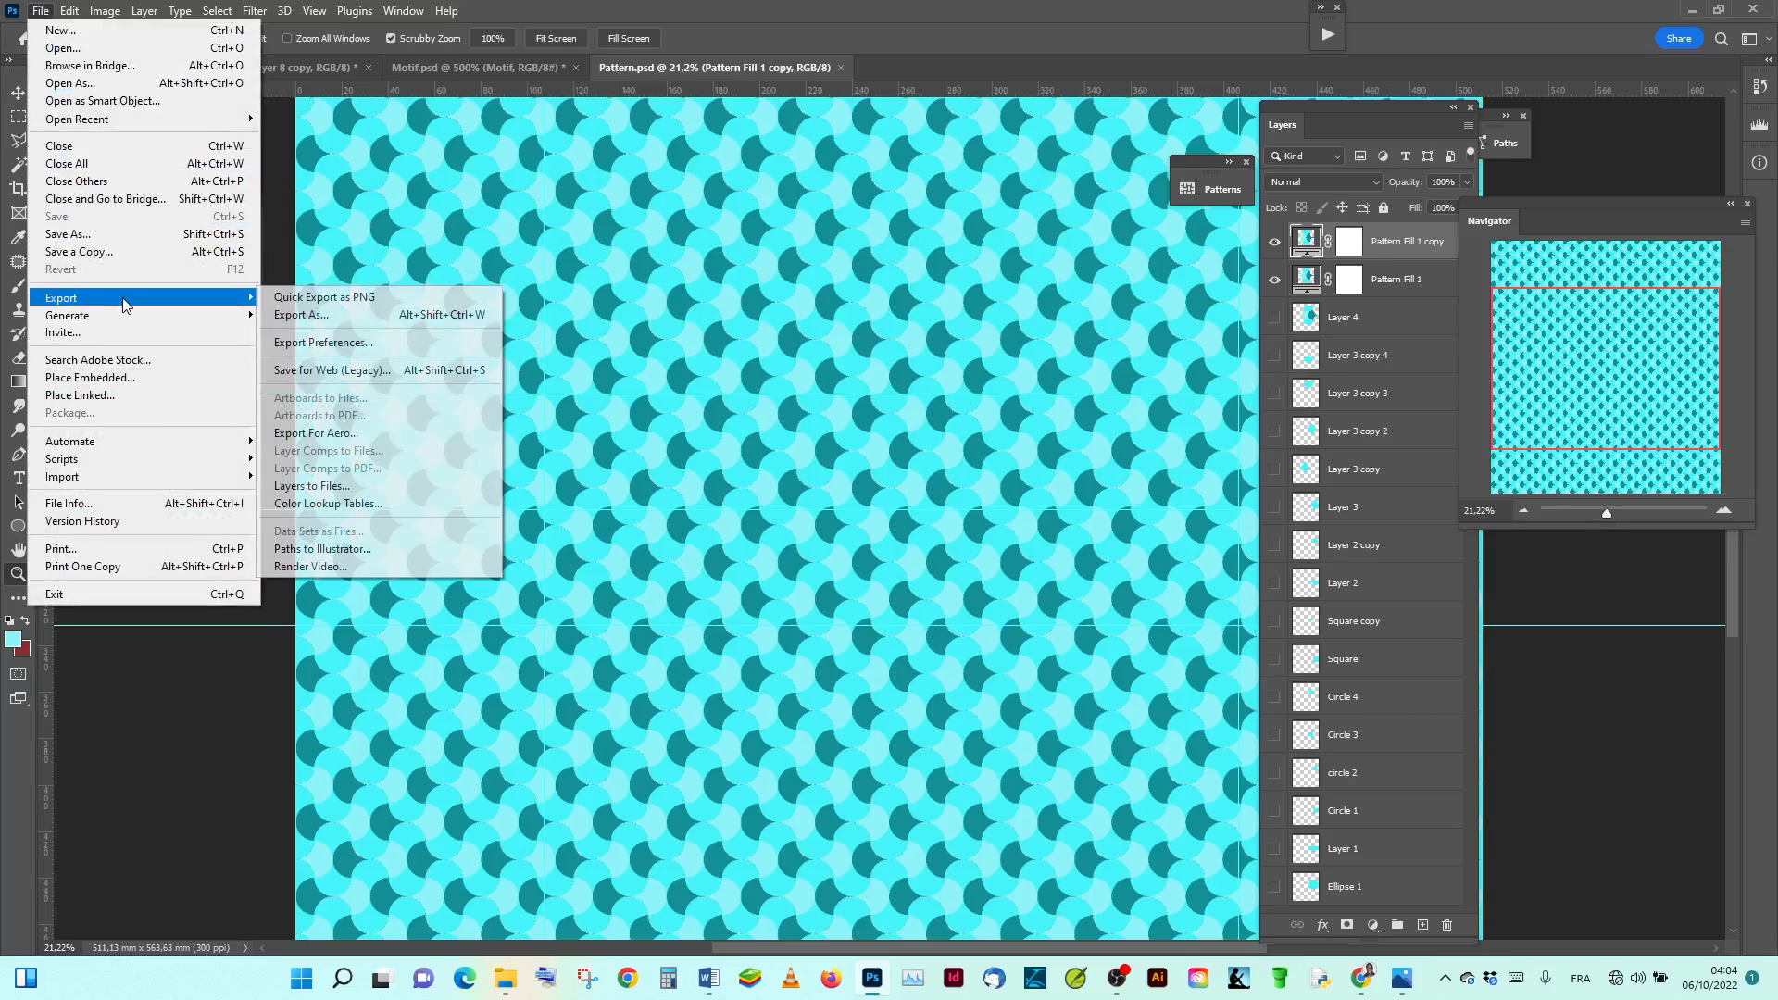
click(373, 317)
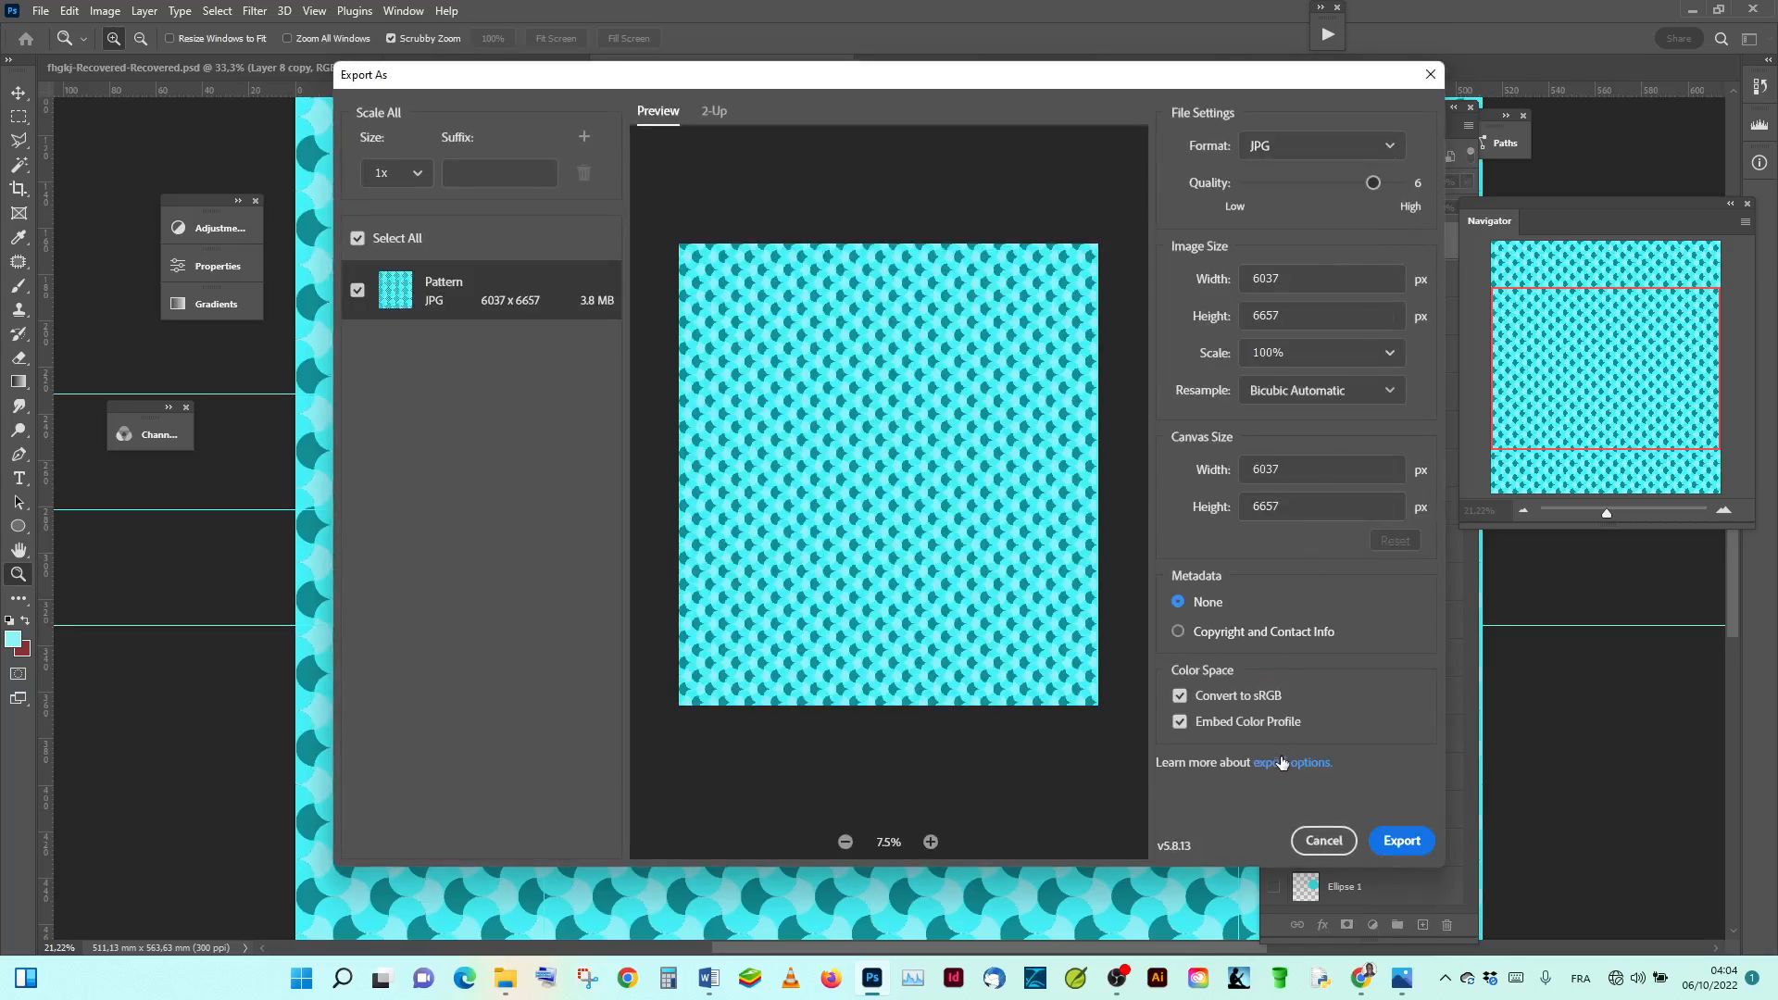
click(1409, 844)
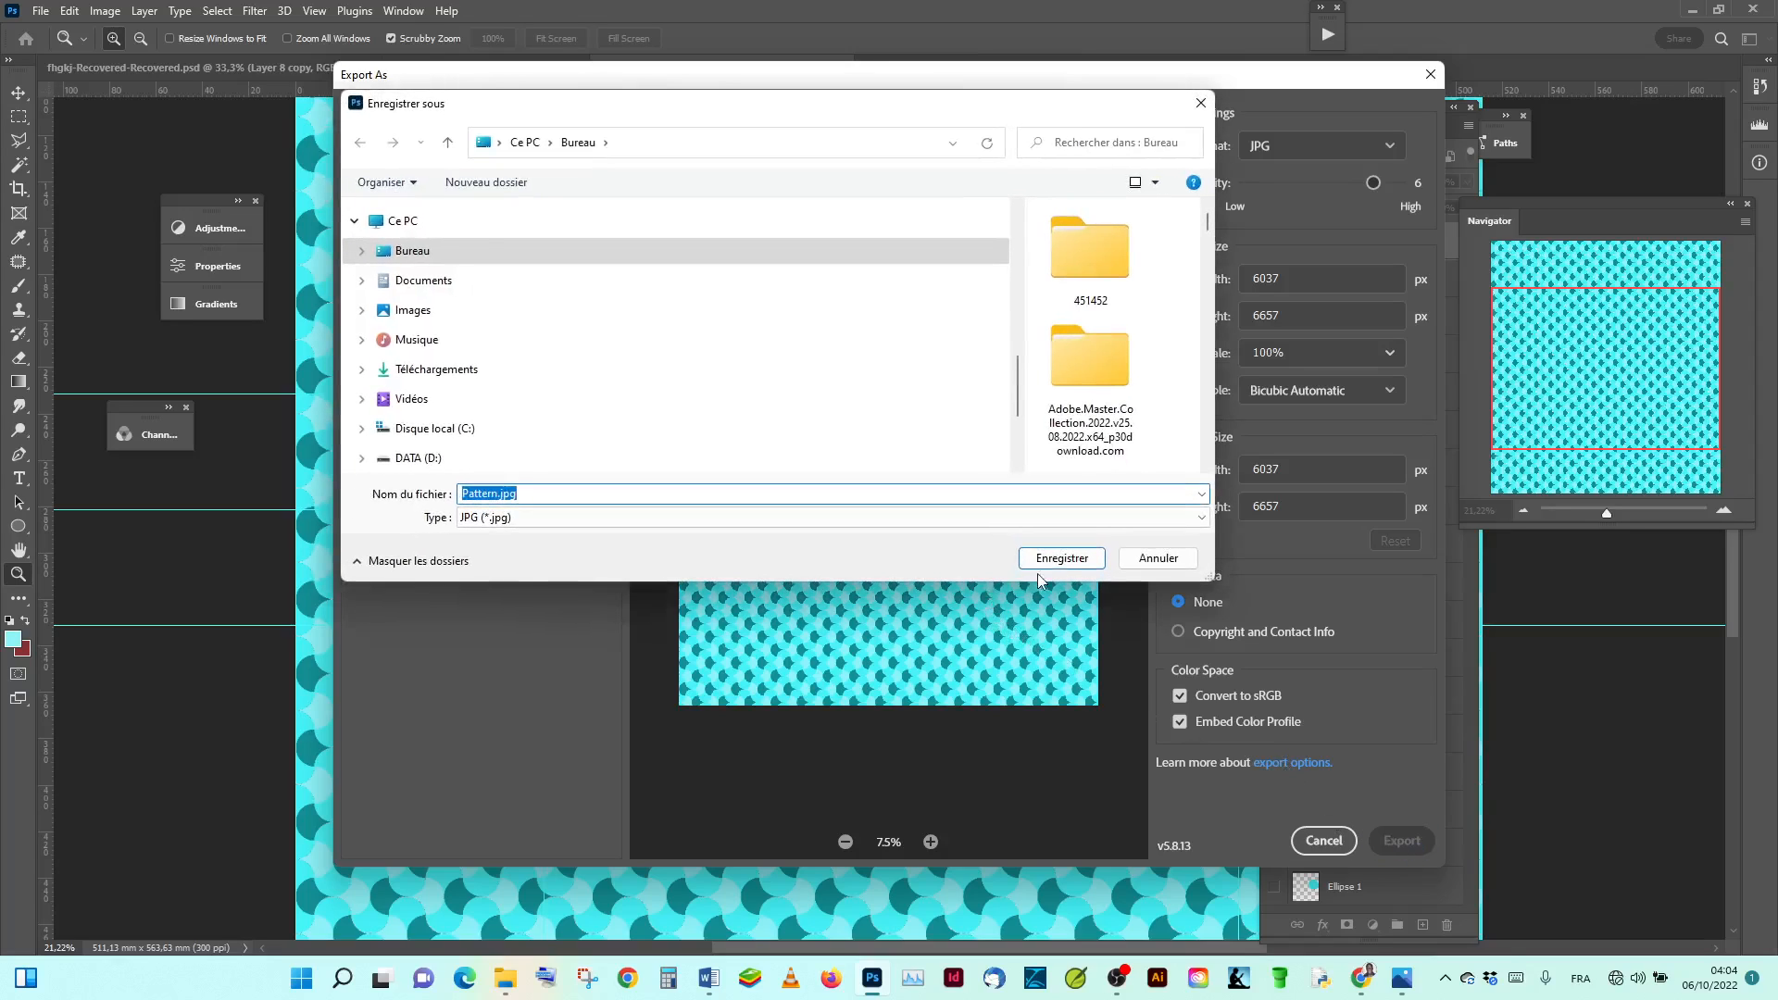
click(1061, 560)
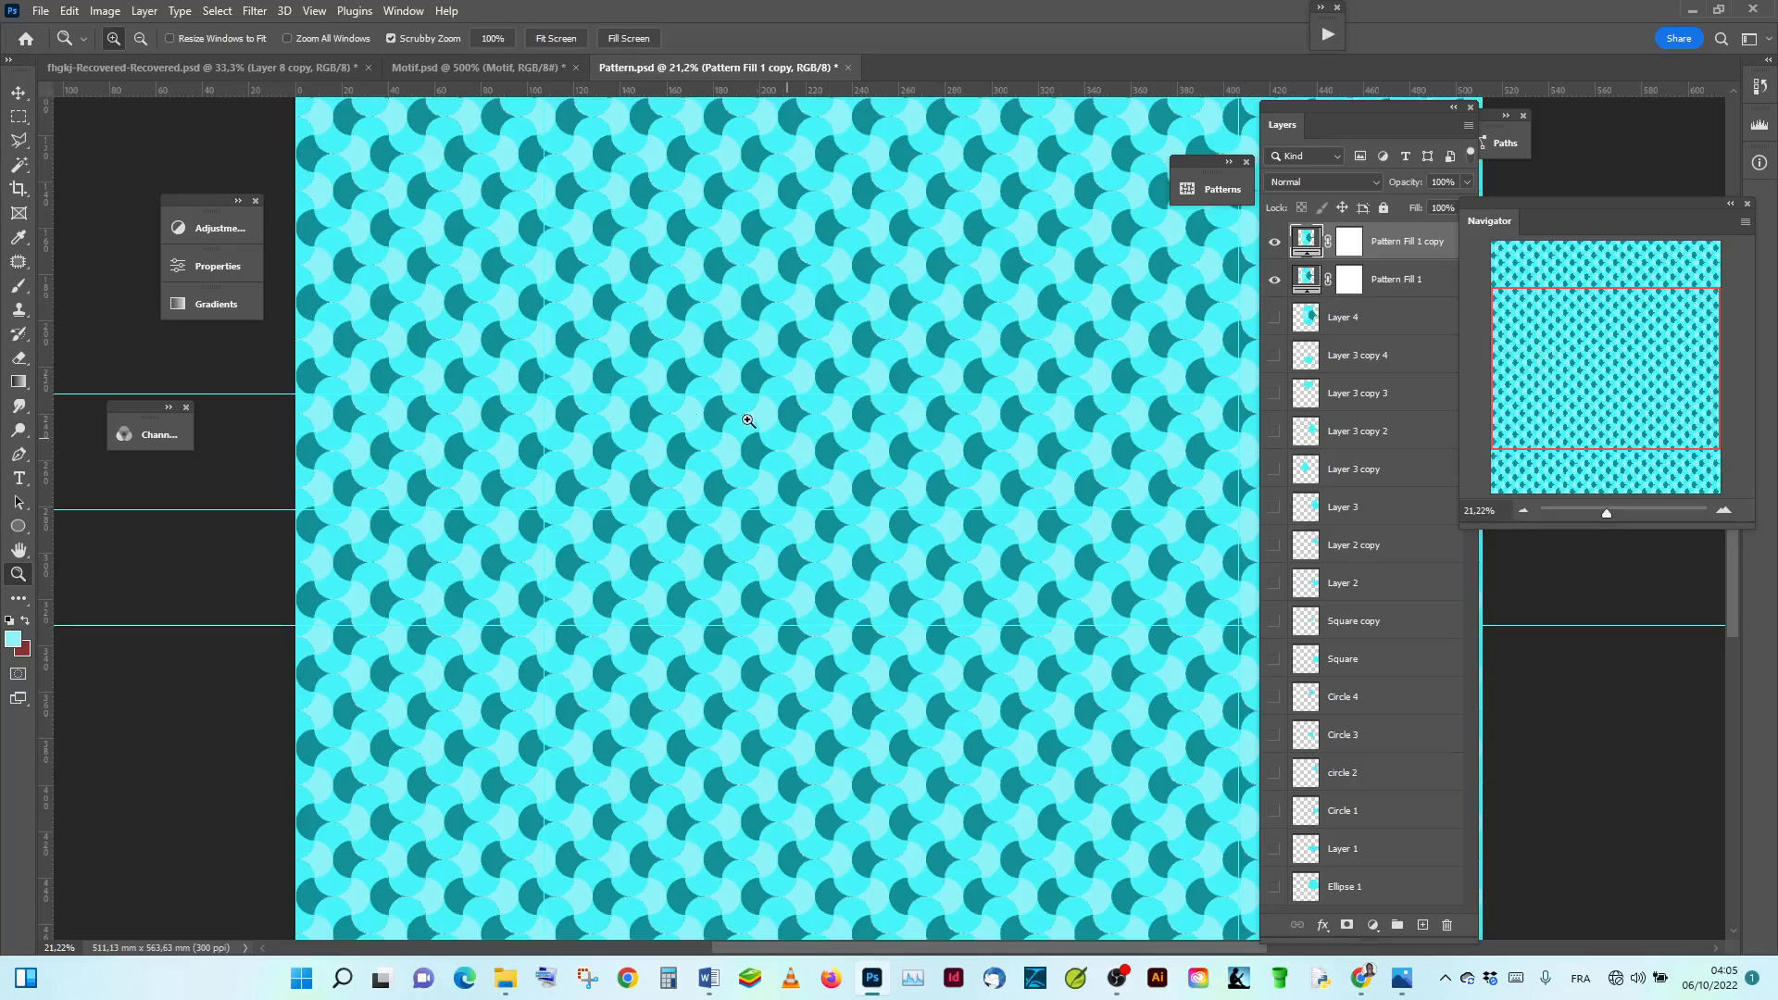
click(1444, 977)
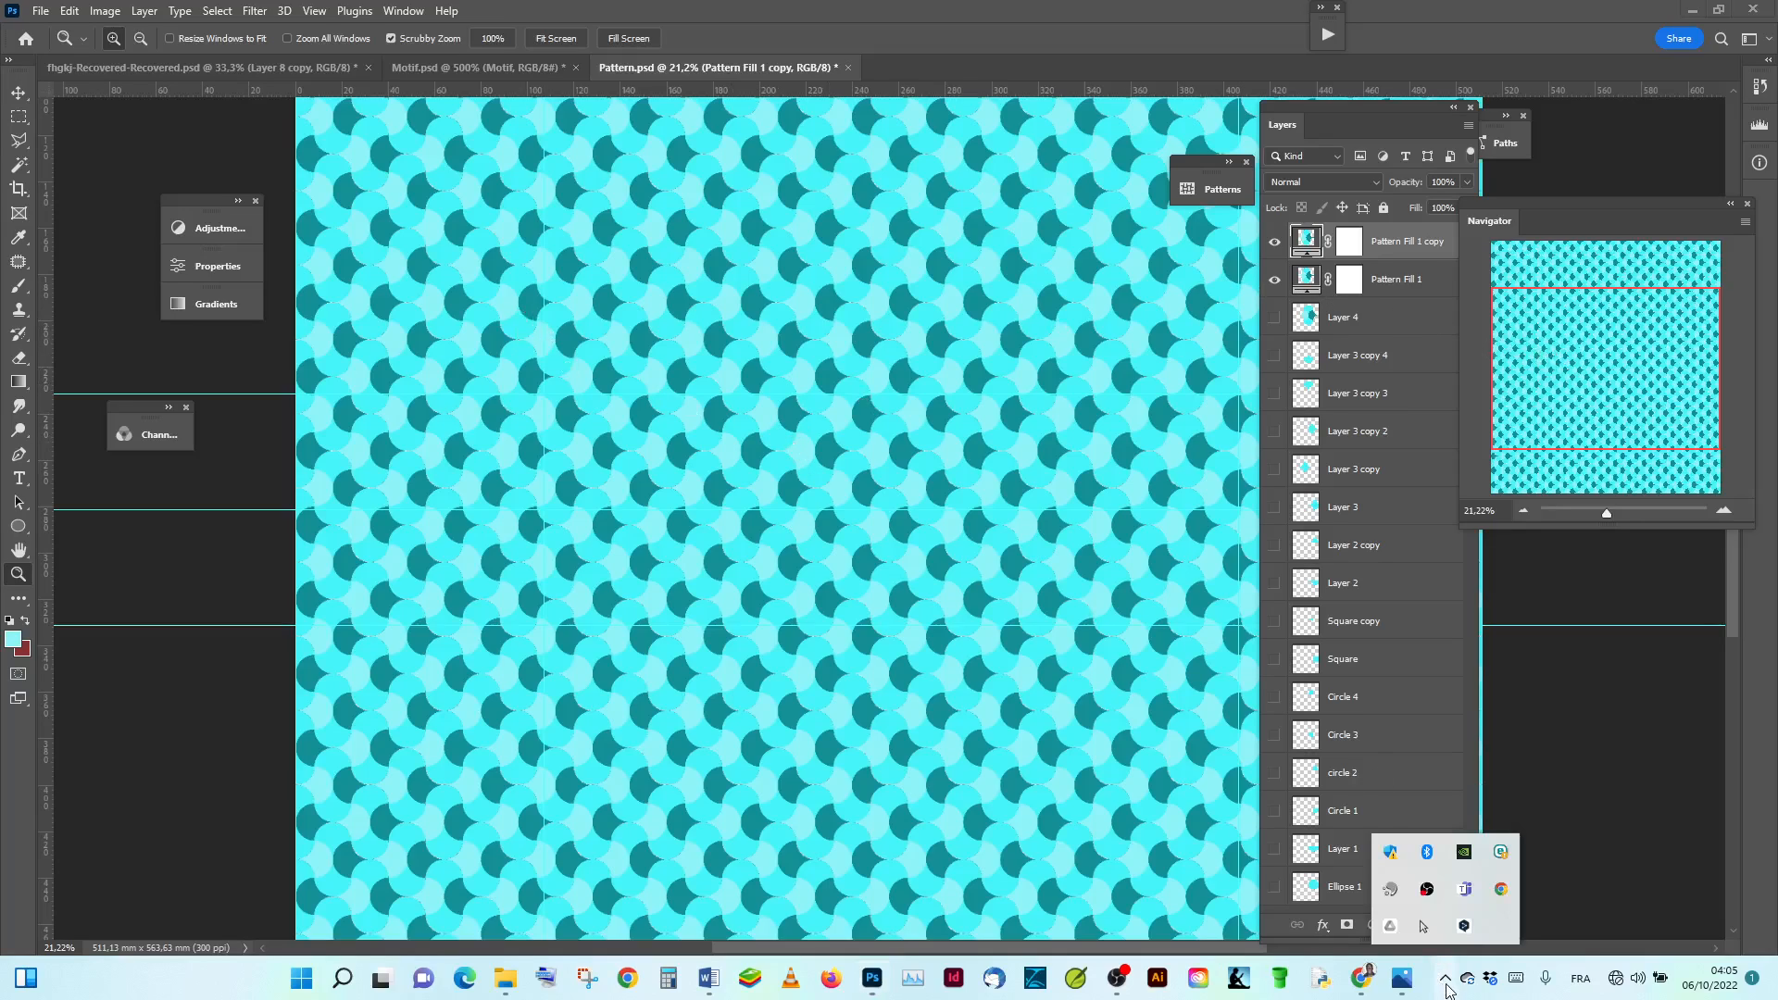
right_click(1426, 899)
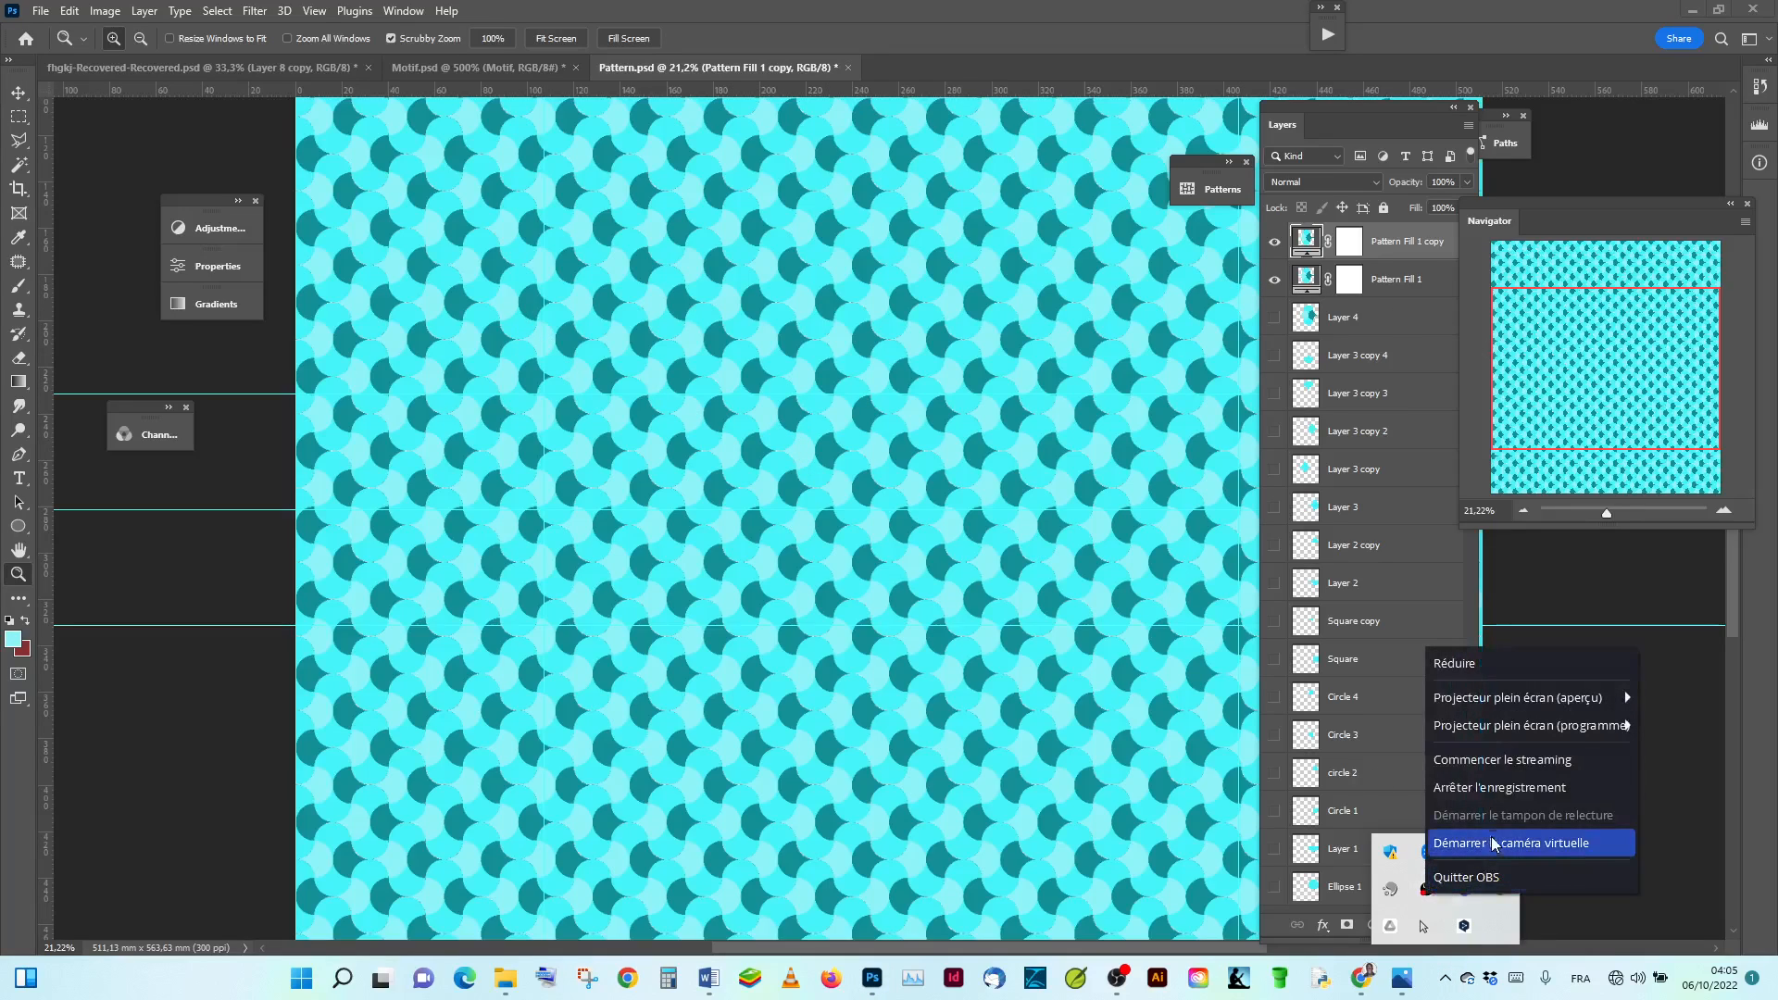